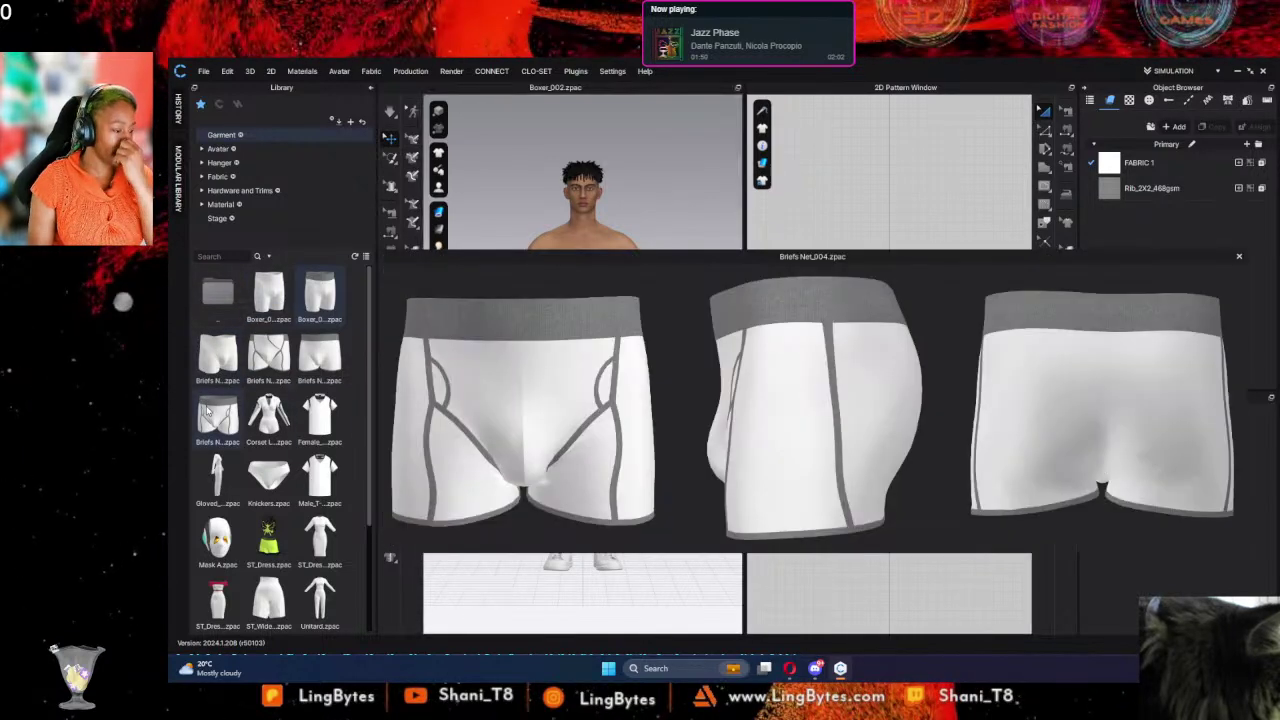
Step: Move all the boxer shorts pattern pieces slightly lower in the 2D pattern area and deselect them
mouse_move(216, 366)
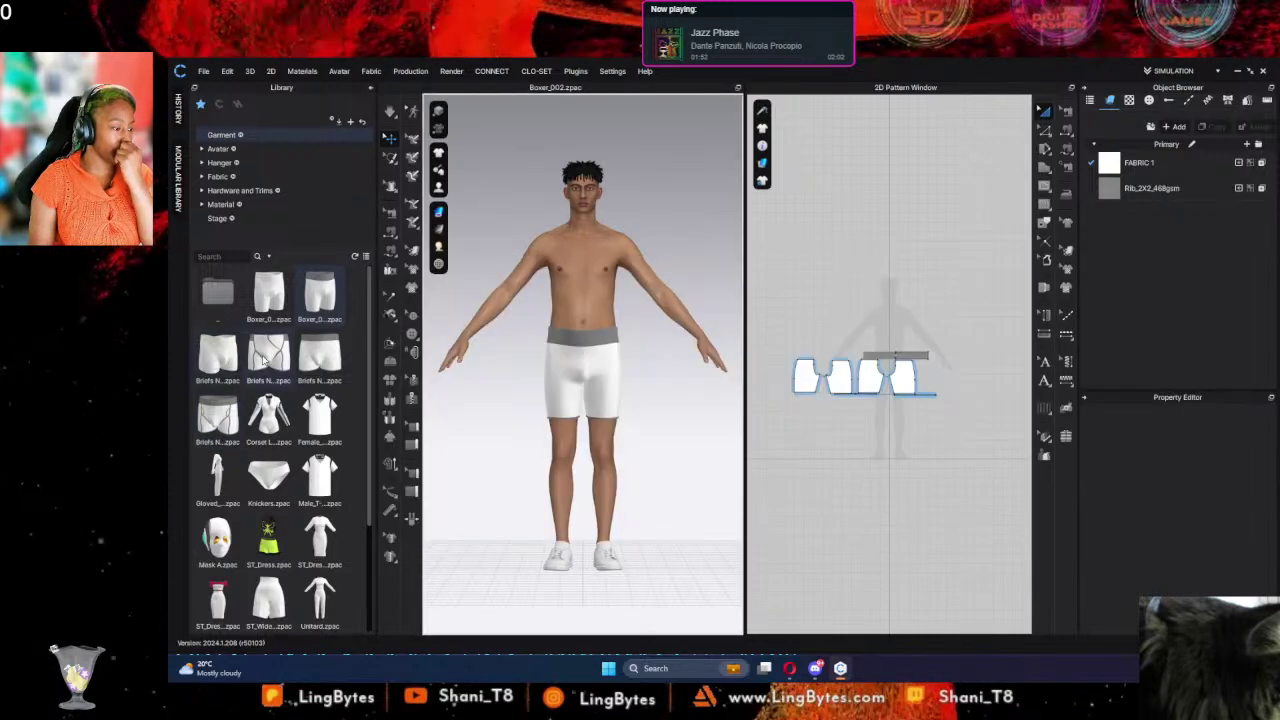
mouse_move(318, 358)
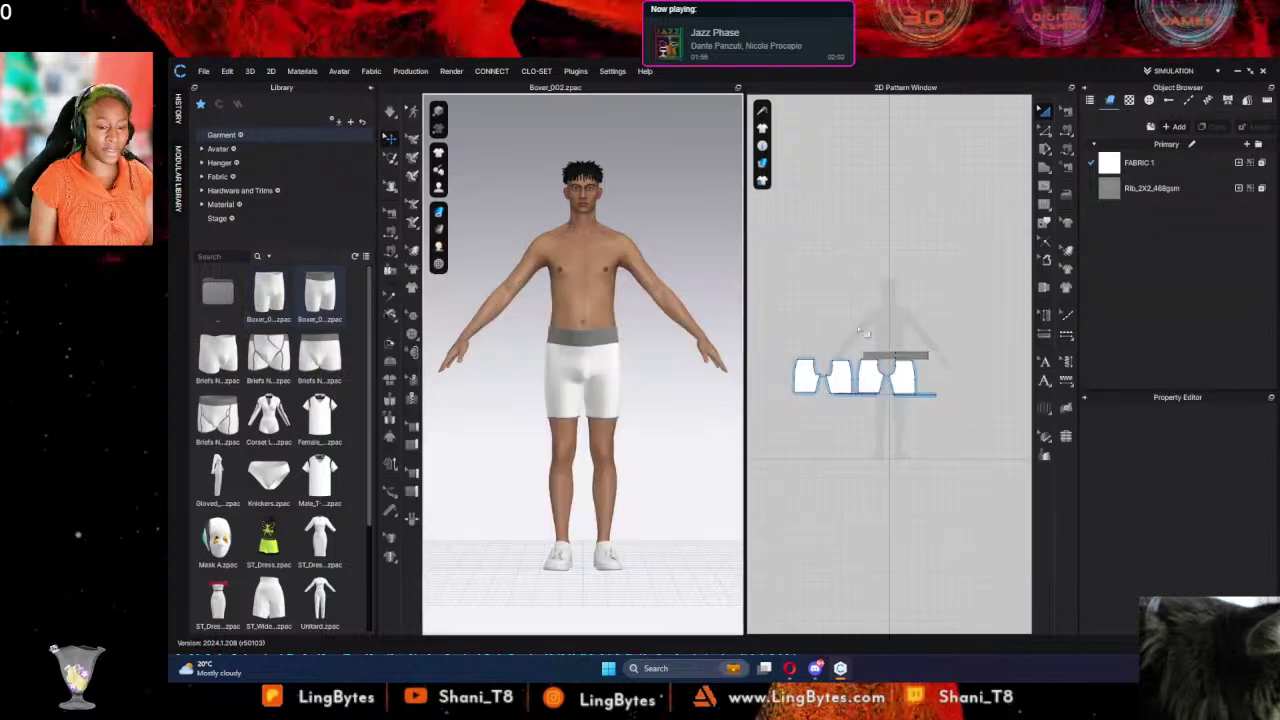
drag(980, 308, 786, 410)
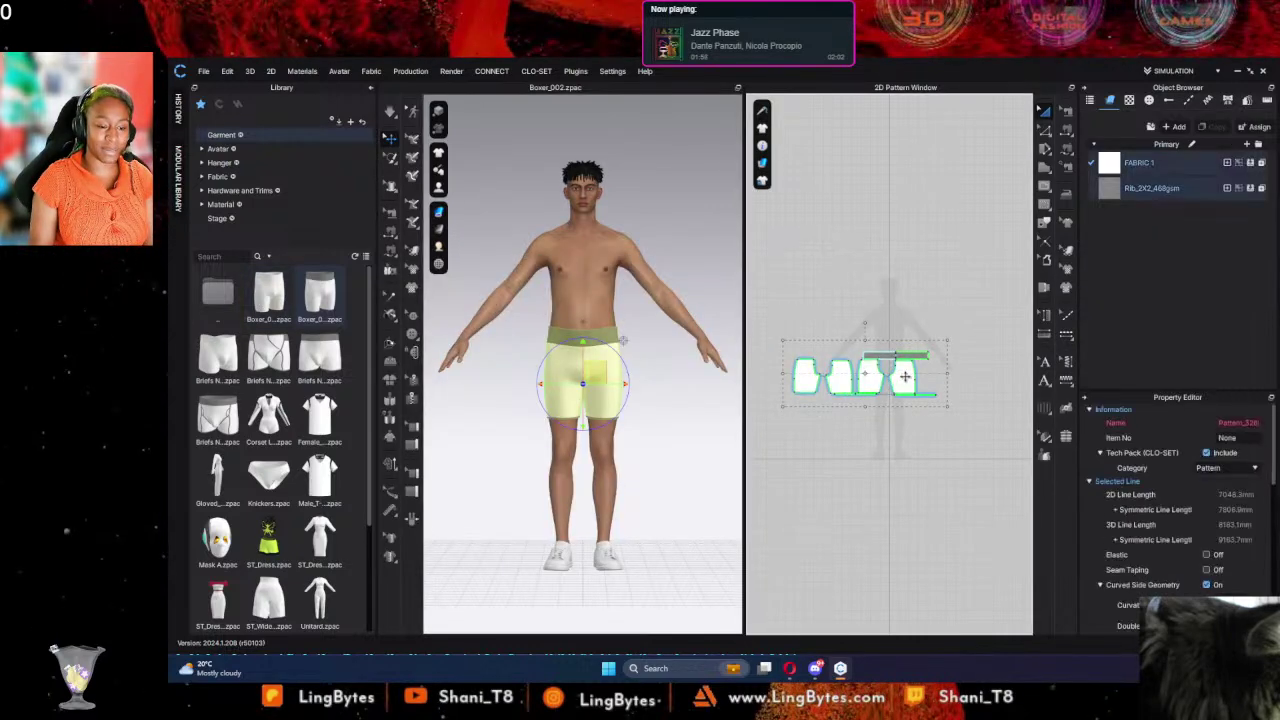
click(921, 331)
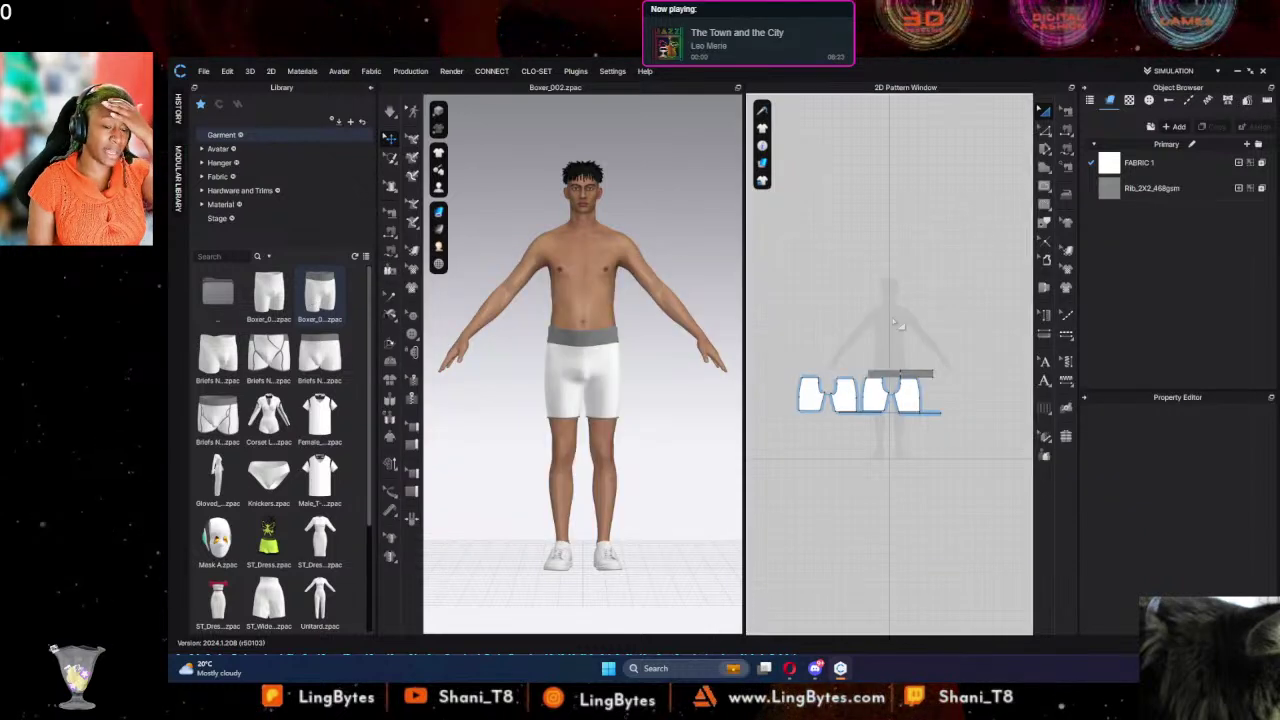
Step: Start a half-shirt polygon above the waistband, with a hem about 209 mm from the centre line and a side seam about 258 mm high
scroll(892, 317, down, 2)
scroll(893, 326, up, 6)
middle_drag(906, 312, 880, 311)
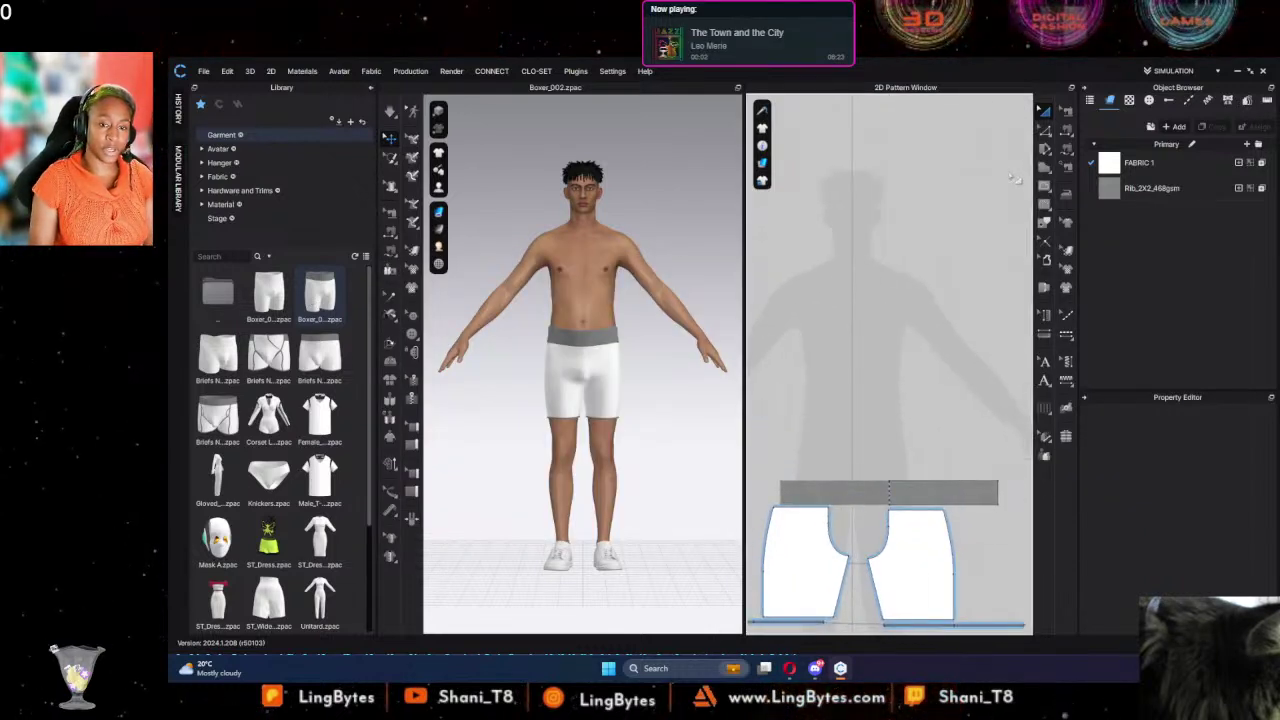
click(1044, 168)
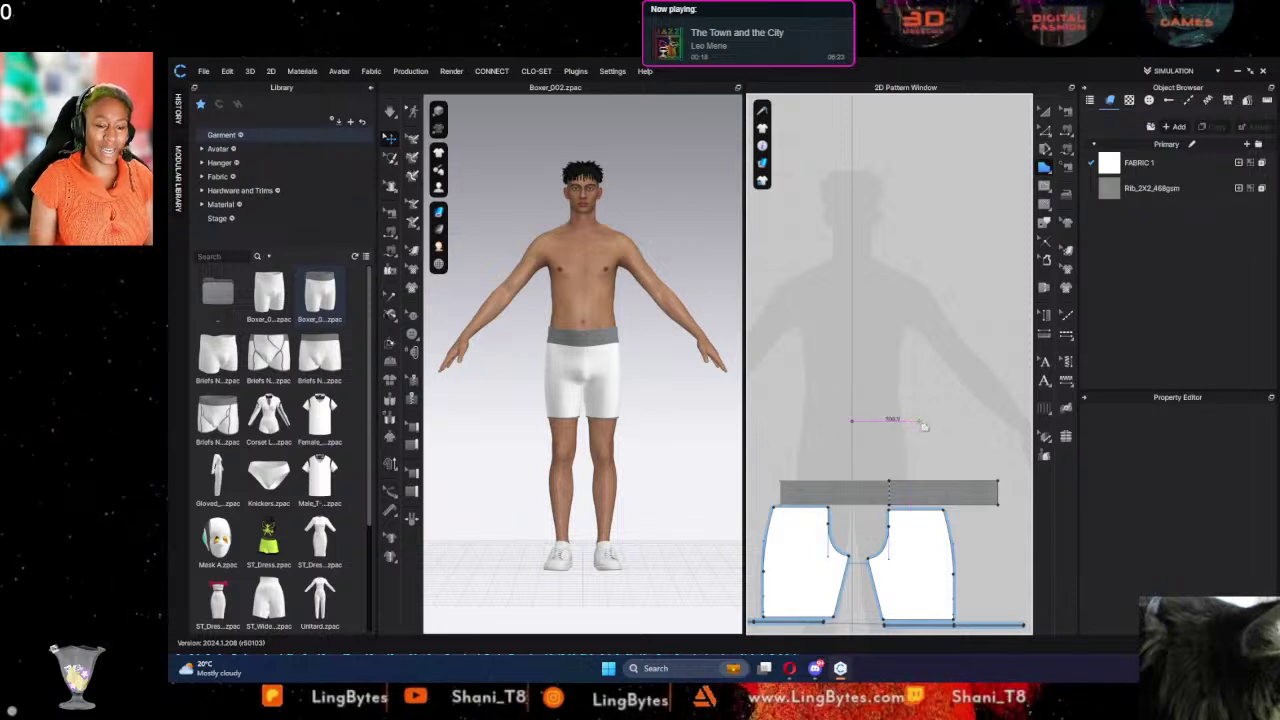
click(918, 420)
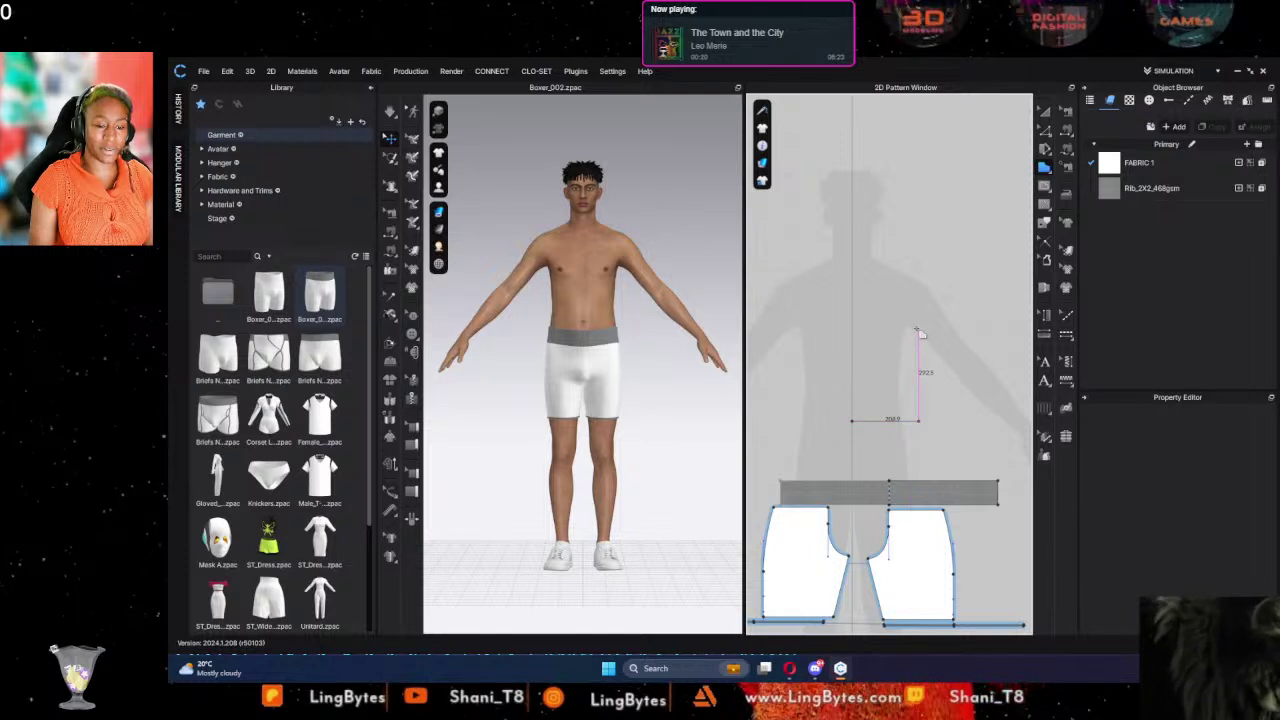
click(918, 337)
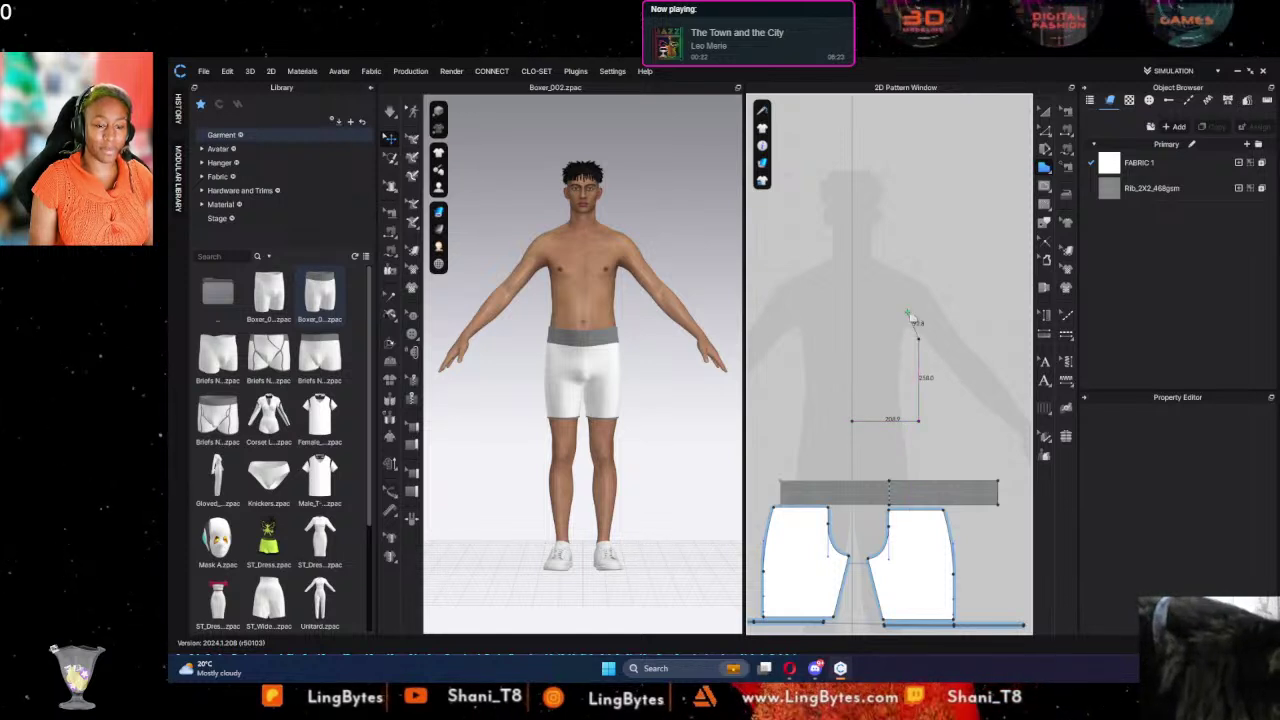
drag(906, 282, 917, 245)
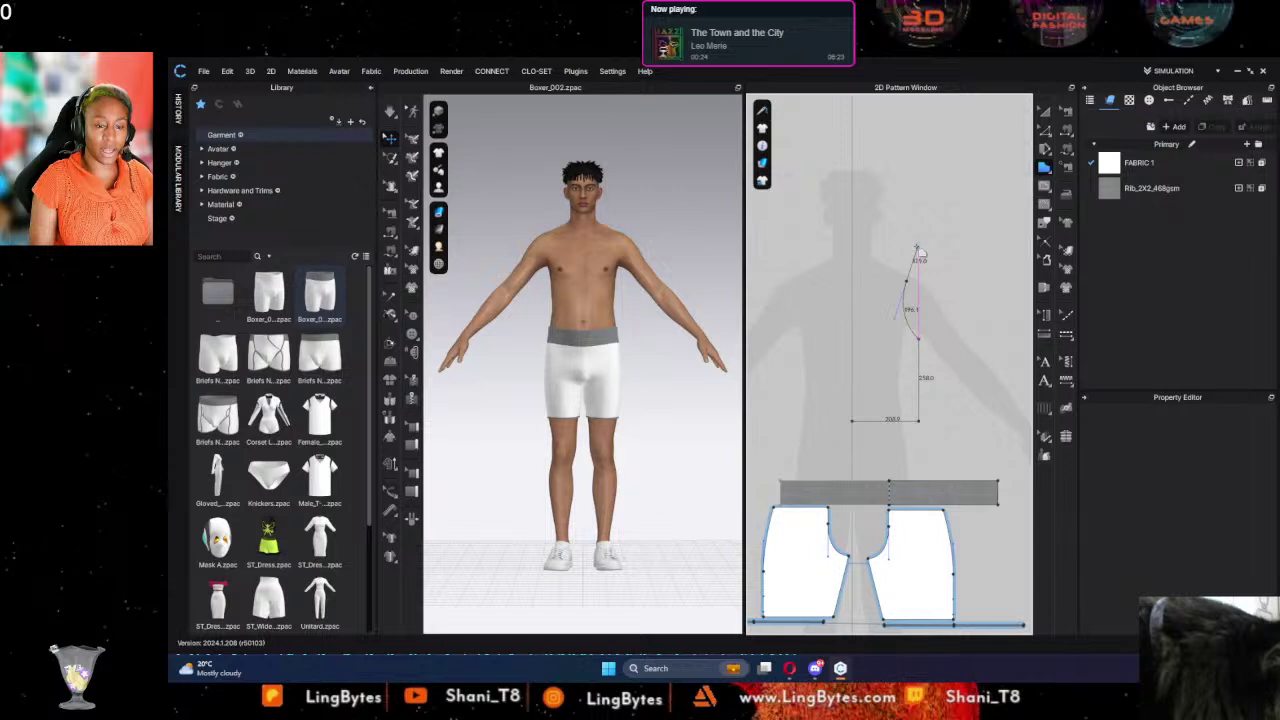
click(918, 250)
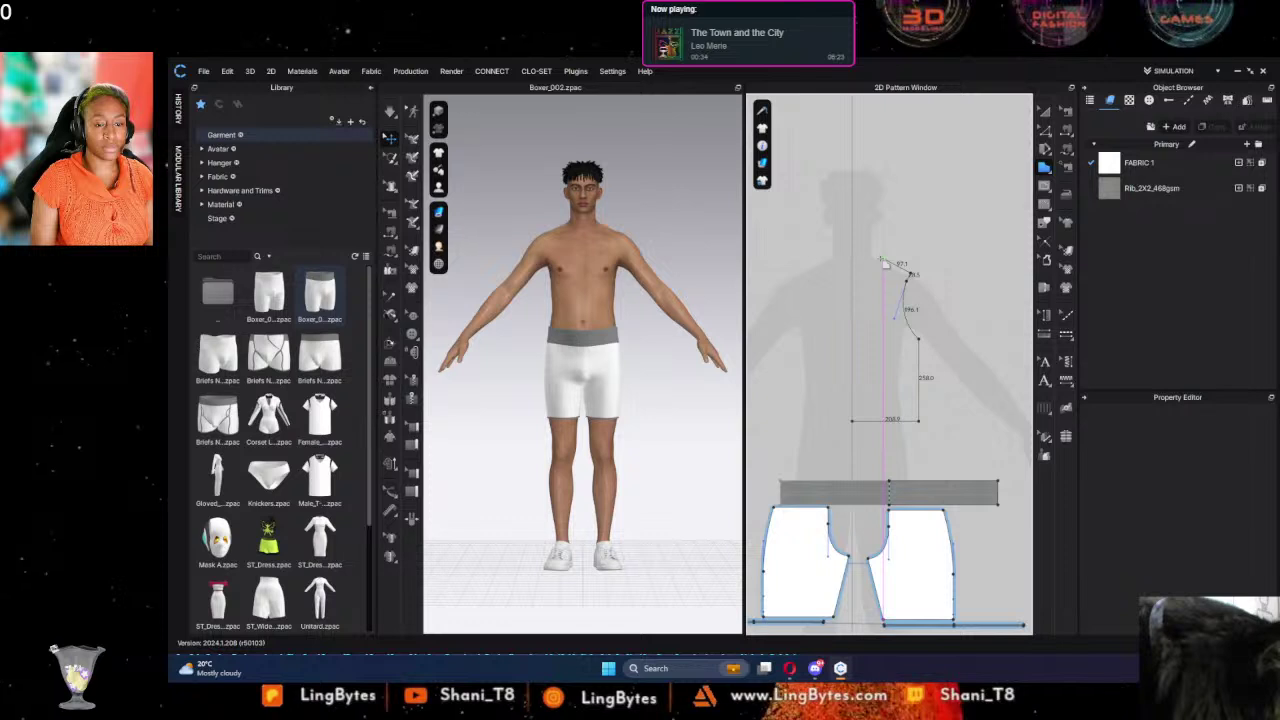
key(ctrl+z)
key(ctrl+z)
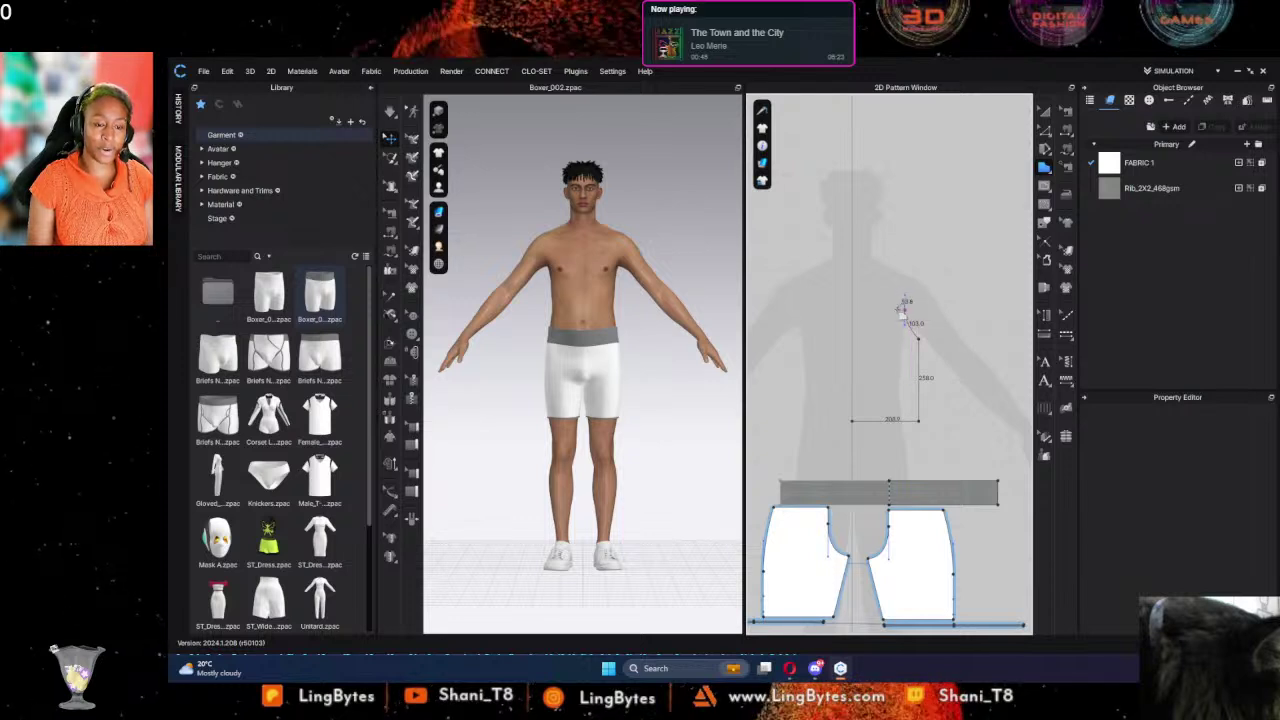
Step: Complete the half-shirt outline with a curved underarm, a sleeve underside about 247 mm long, a 297 mm top edge and a curved neckline, closing at the centre
click(906, 313)
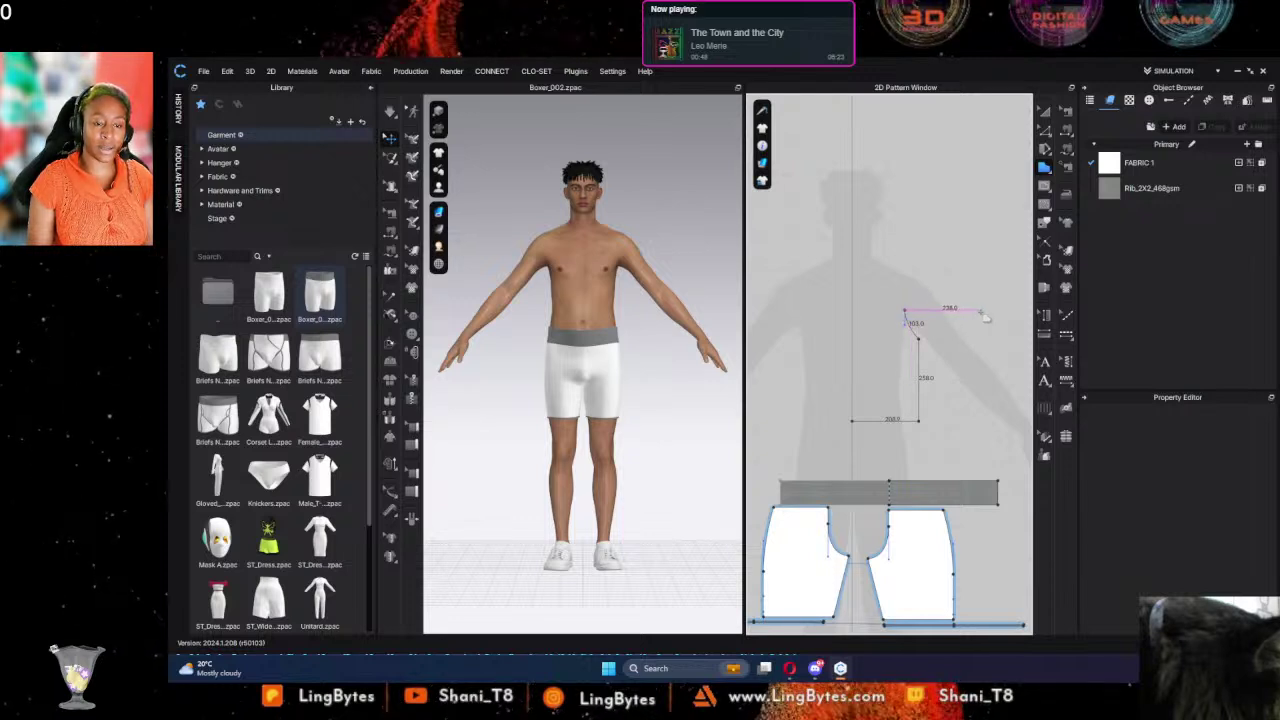
click(984, 309)
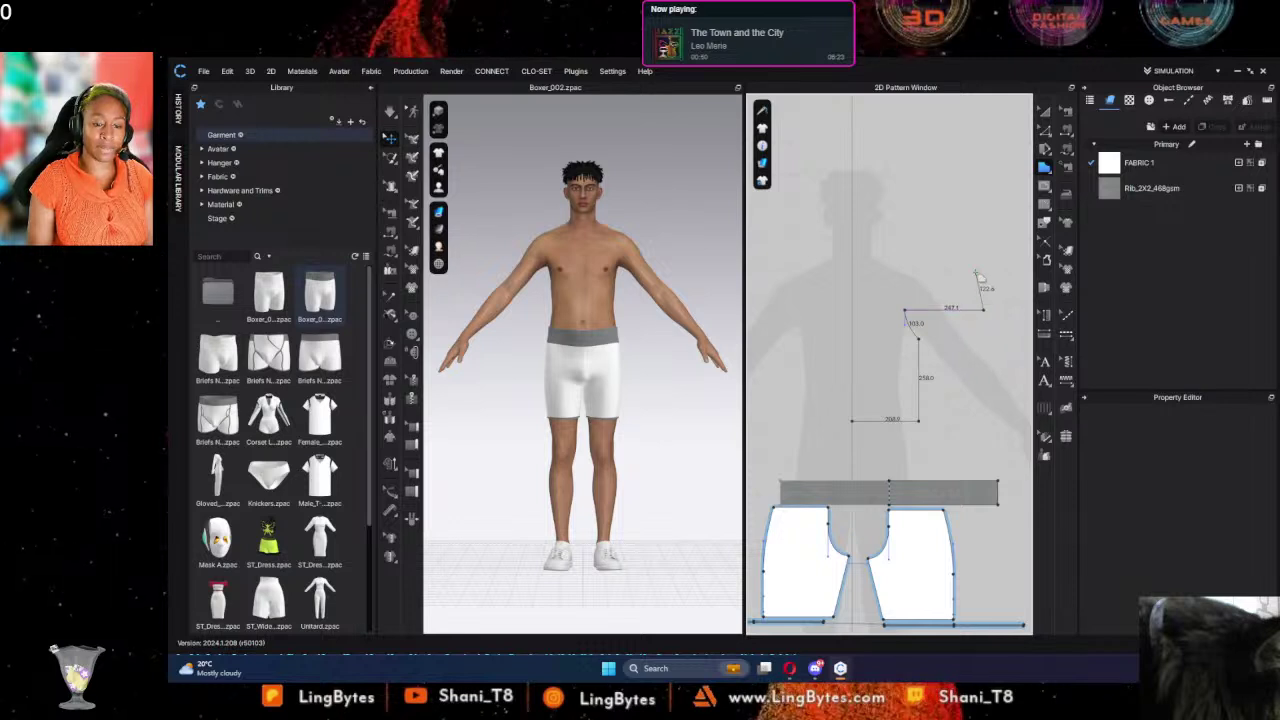
click(984, 265)
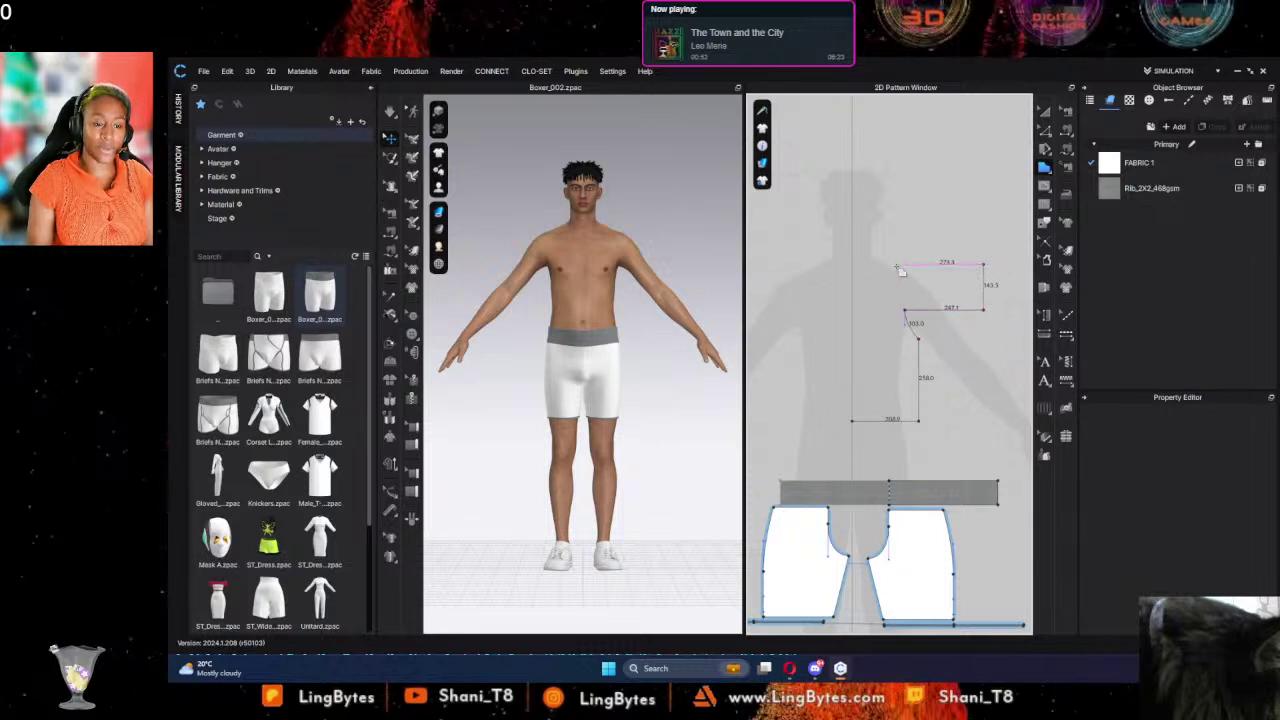
click(890, 265)
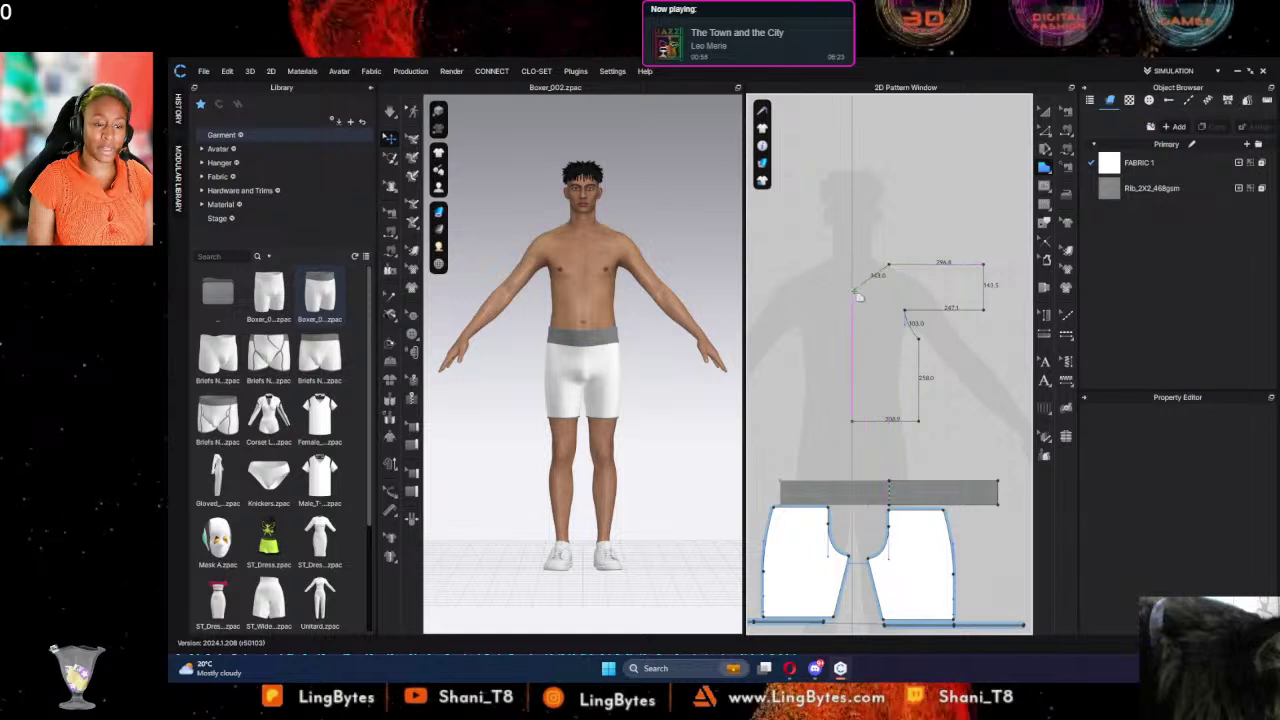
click(857, 294)
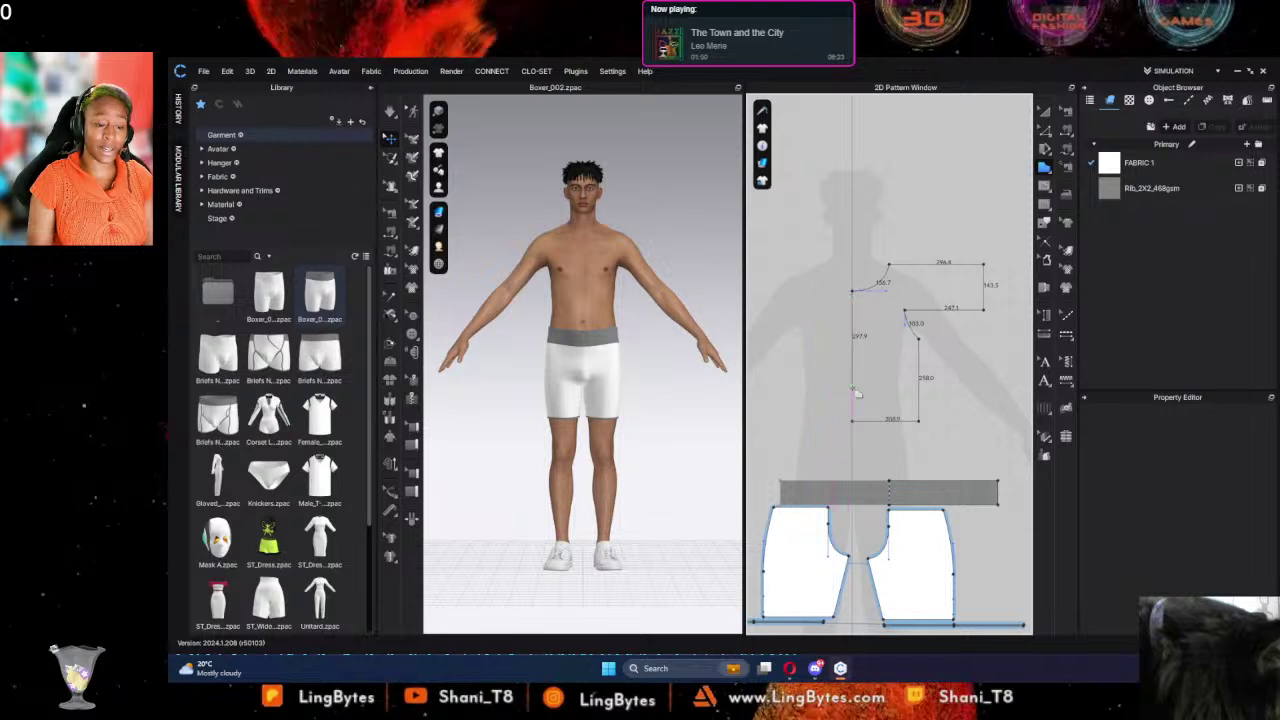
click(852, 420)
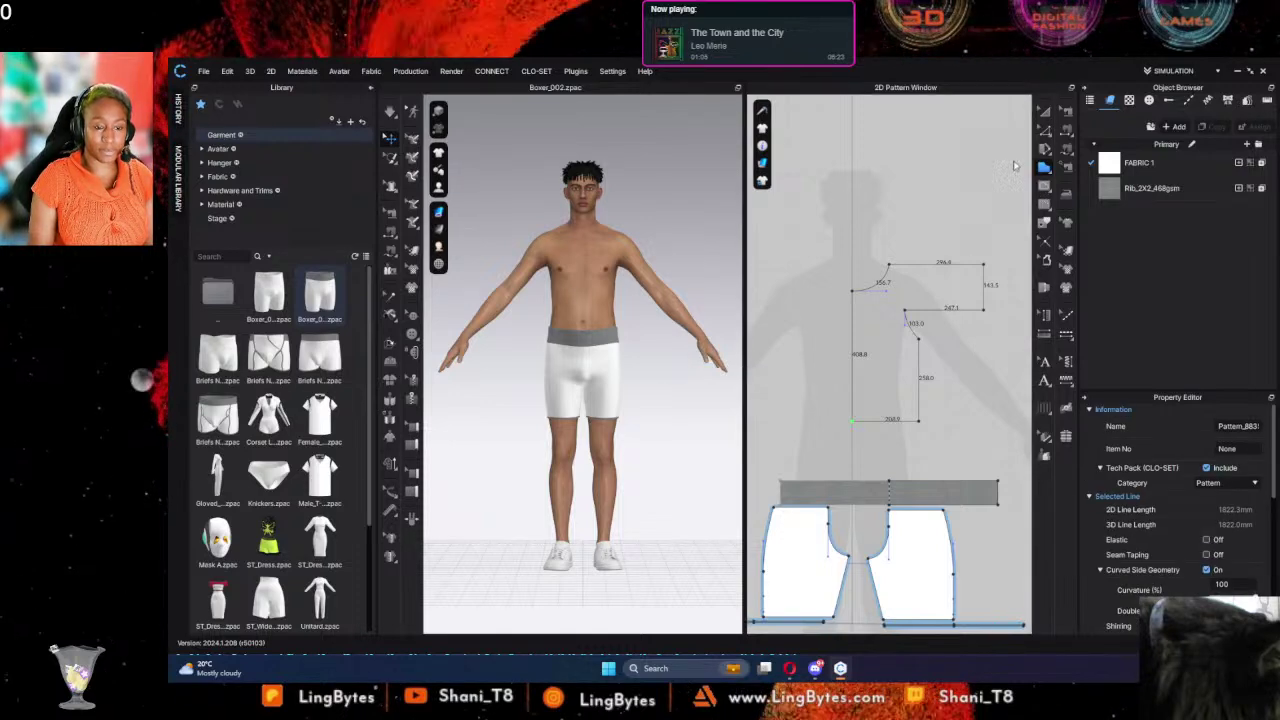
Step: Draw a separate underarm piece below the sleeve, about 247 mm wide along the sleeve's underside, ending at the underarm corner
click(1045, 169)
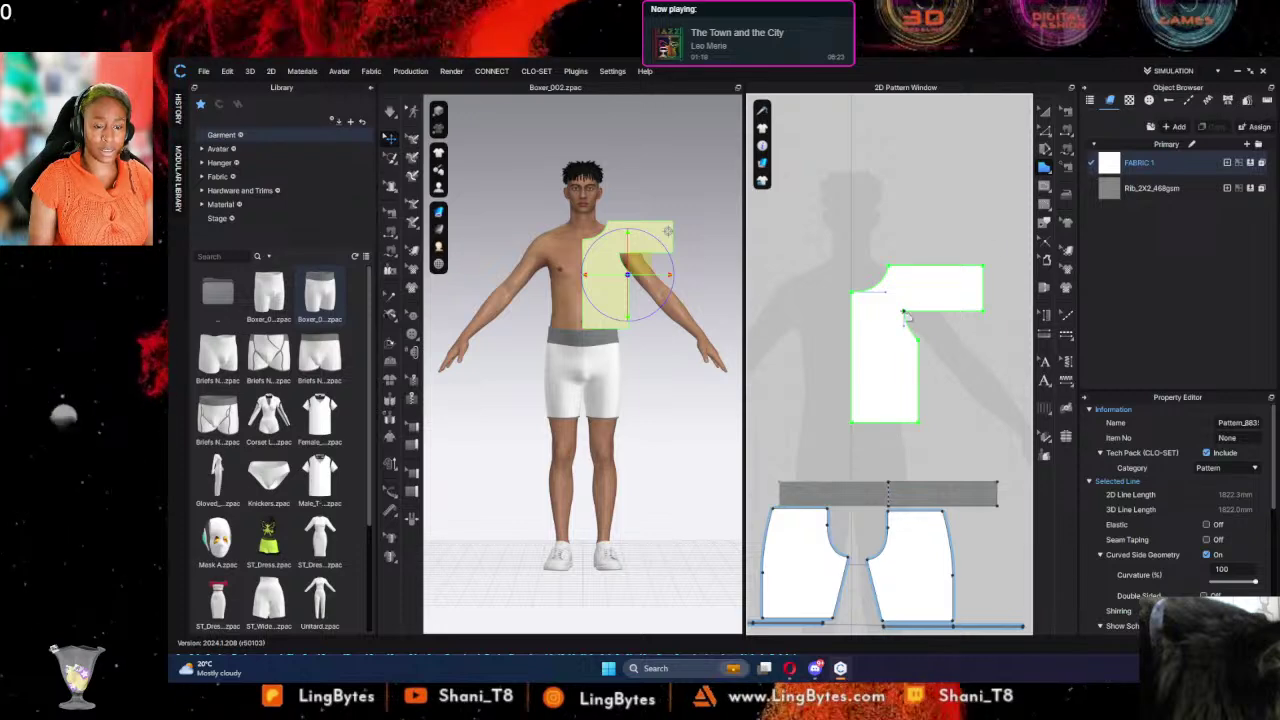
click(904, 311)
click(983, 313)
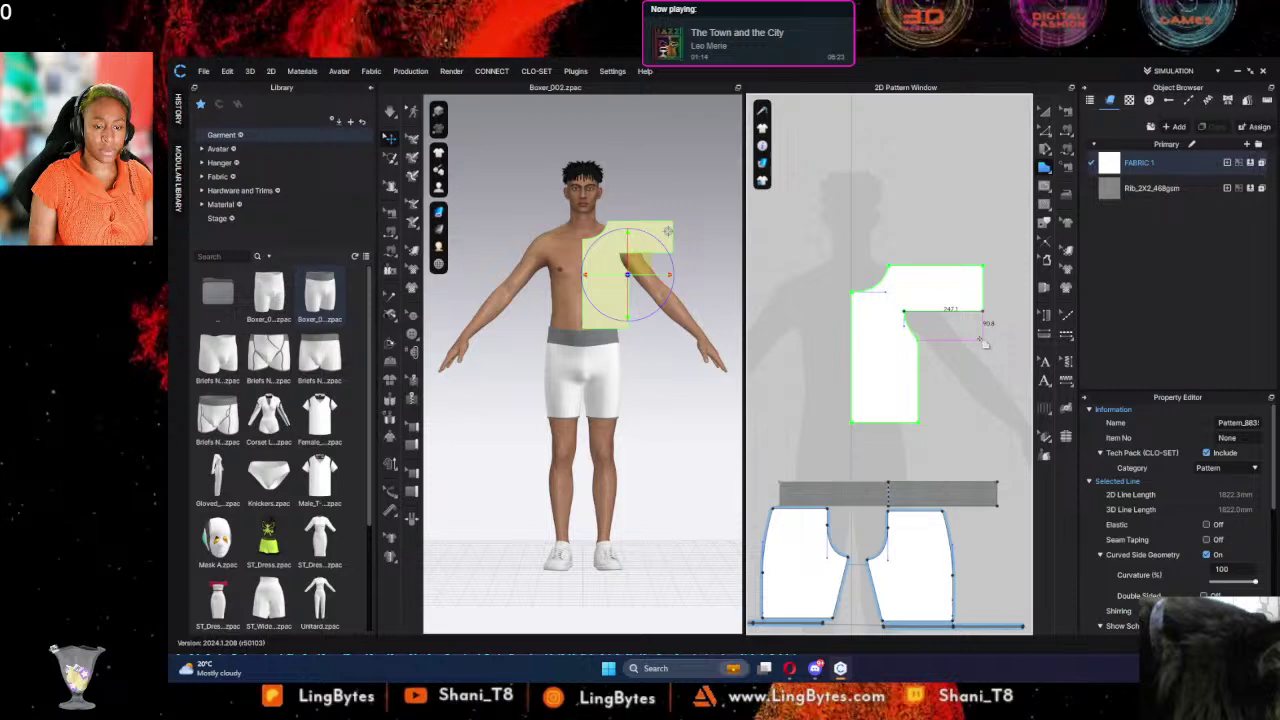
click(980, 339)
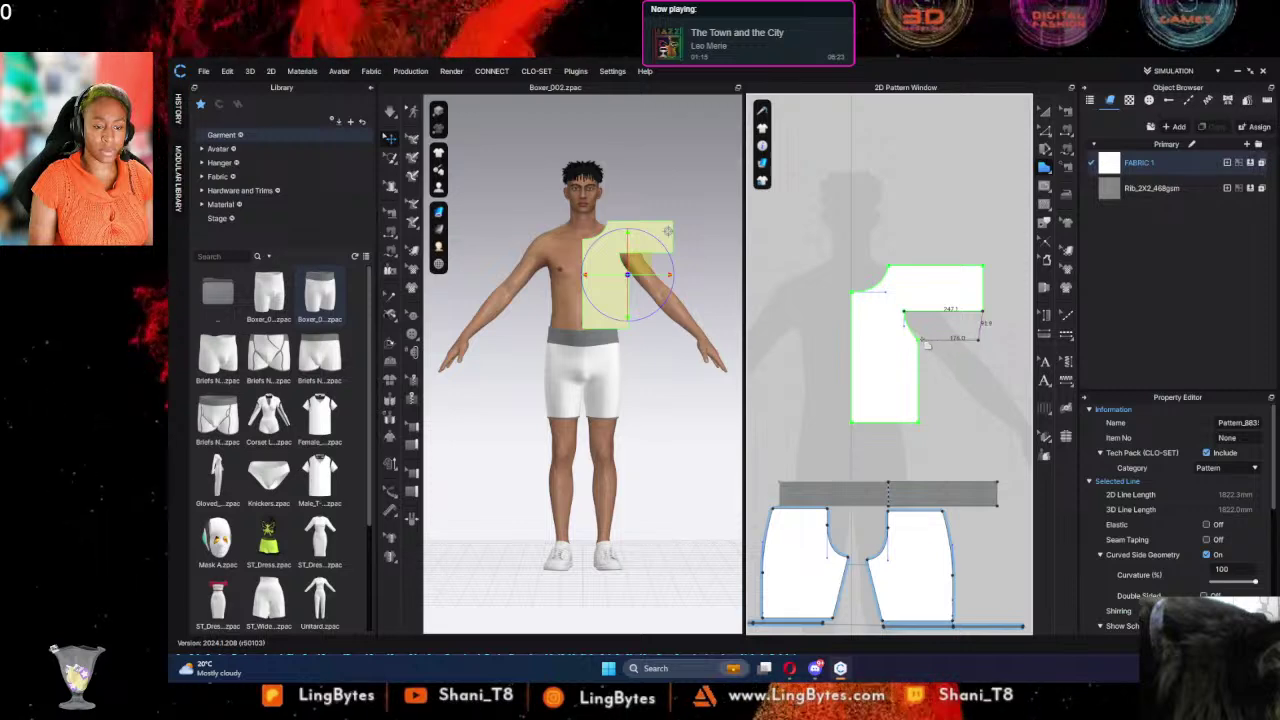
click(903, 313)
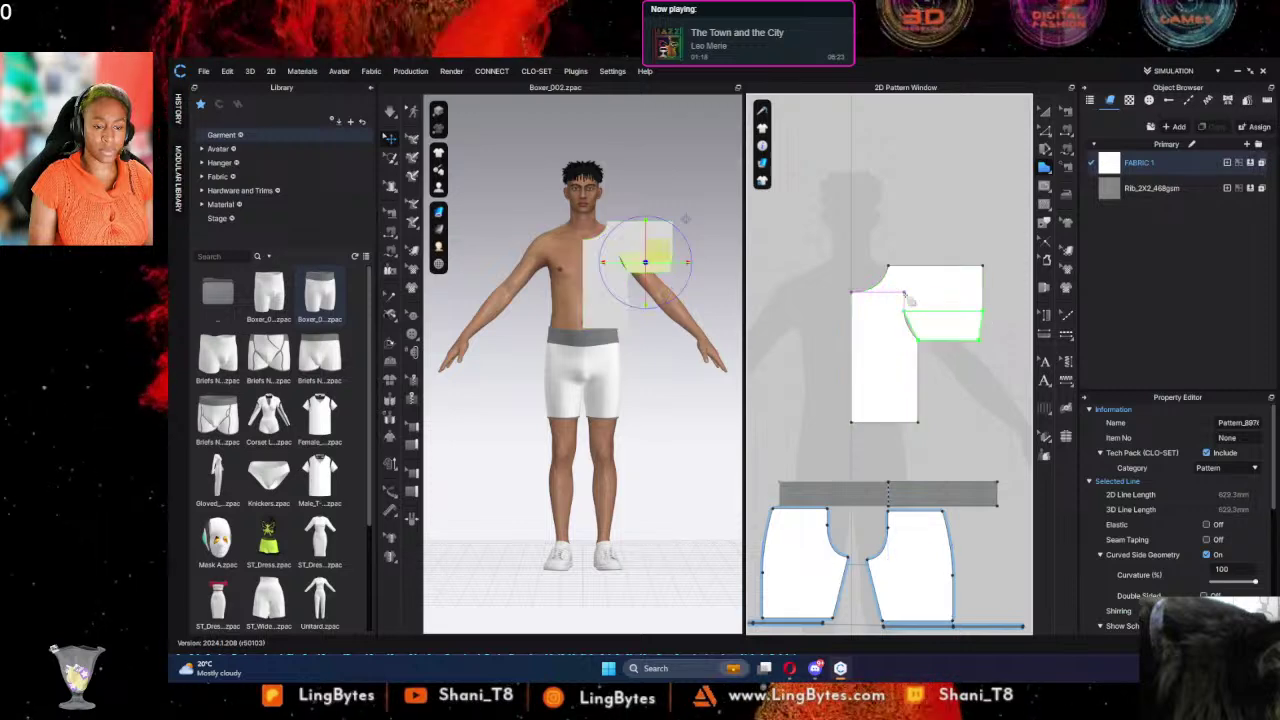
Step: Smooth the short inner edge of the underarm piece into a curve bending toward the shirt's armpit
click(1049, 133)
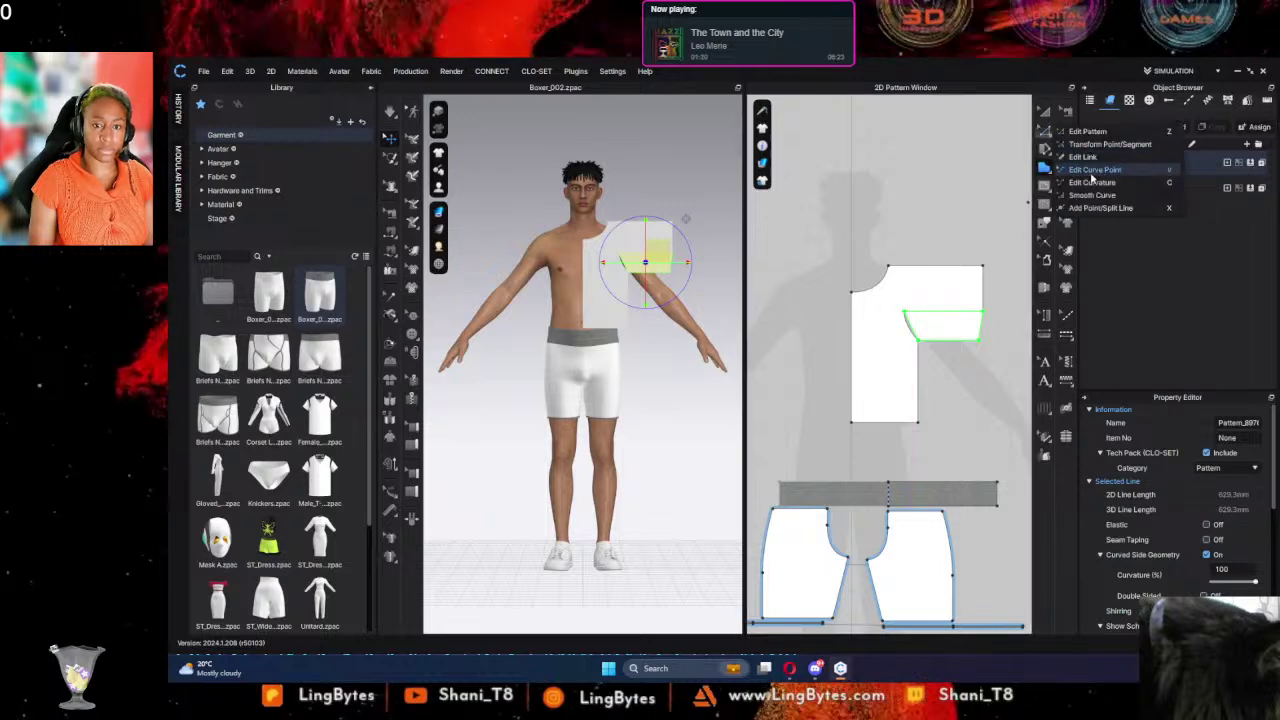
click(1100, 203)
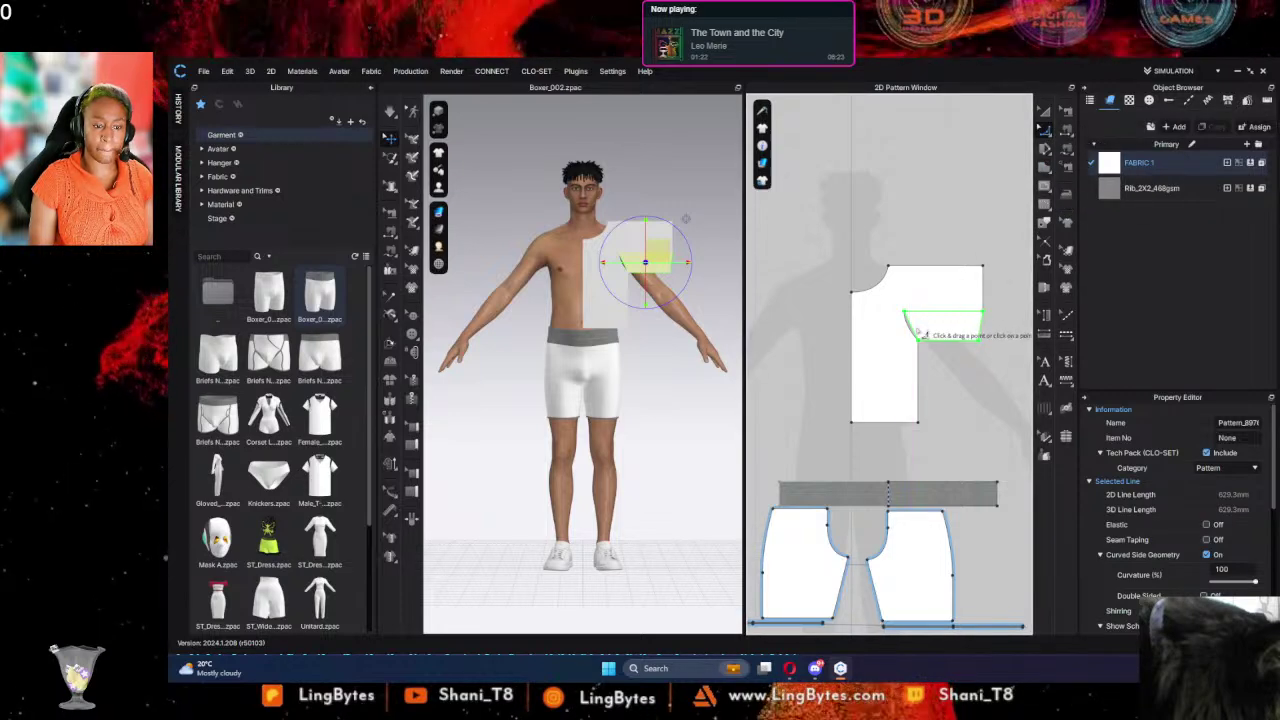
click(912, 328)
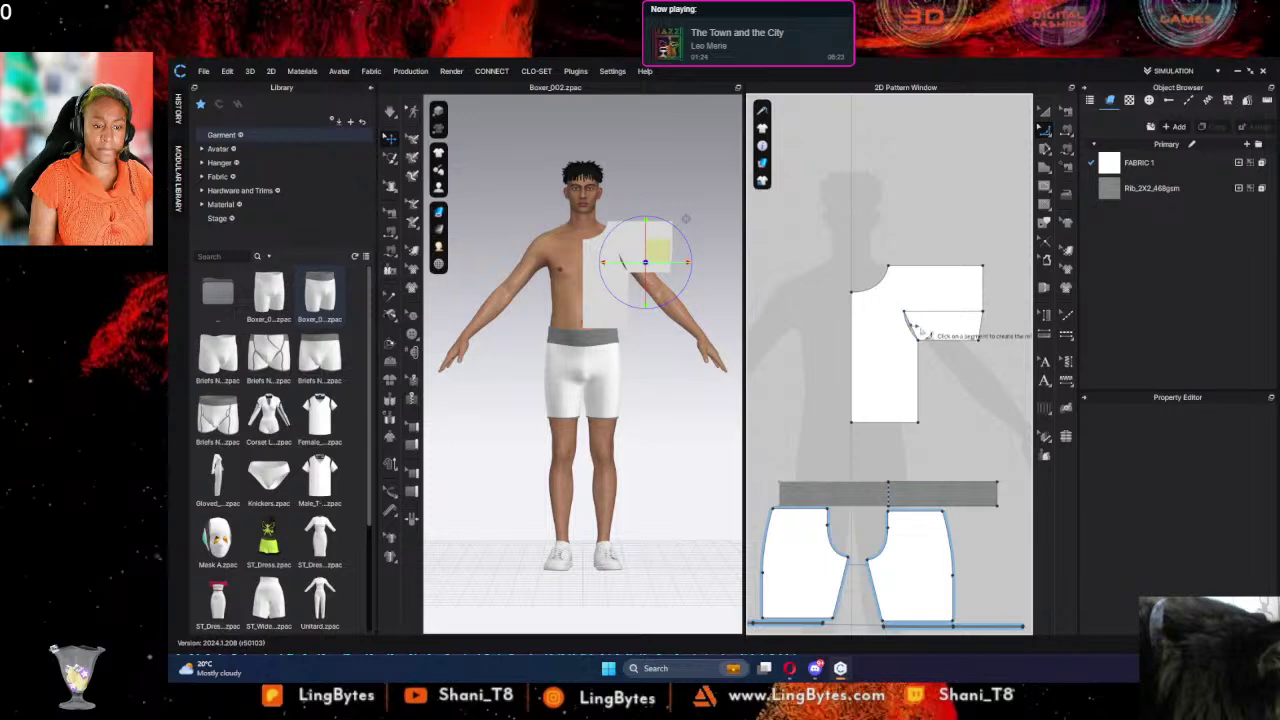
click(905, 316)
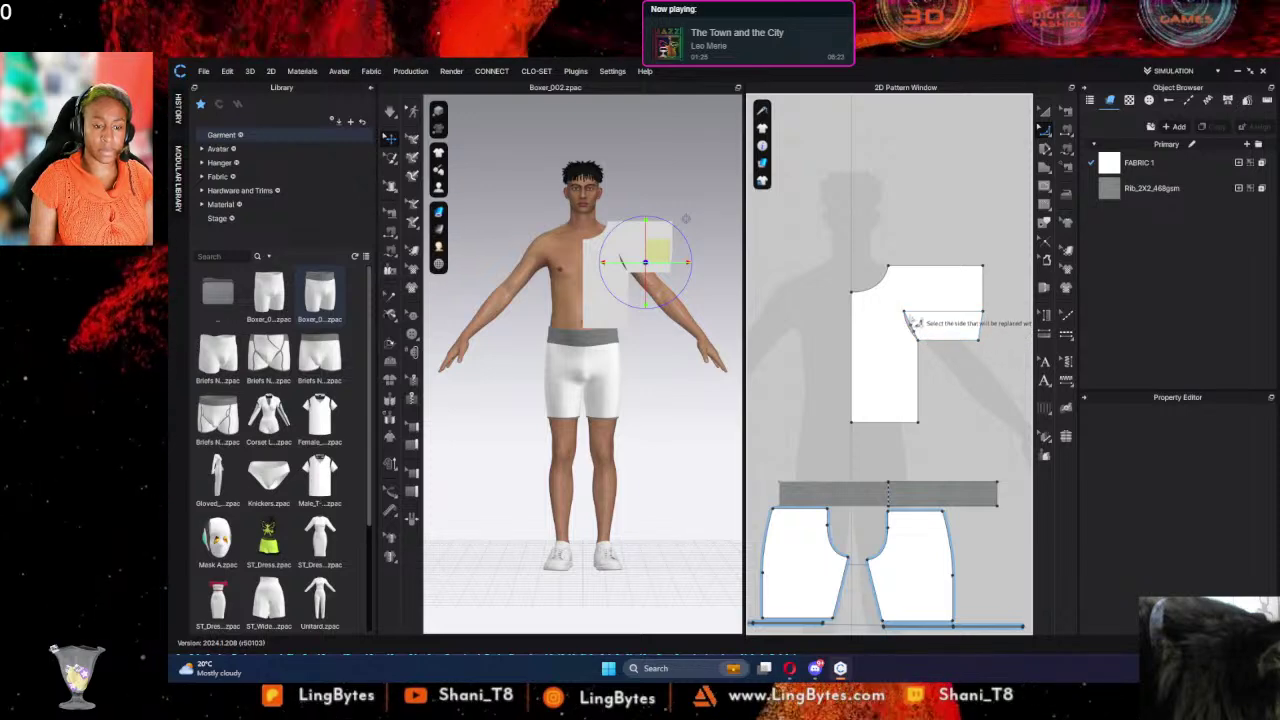
click(909, 322)
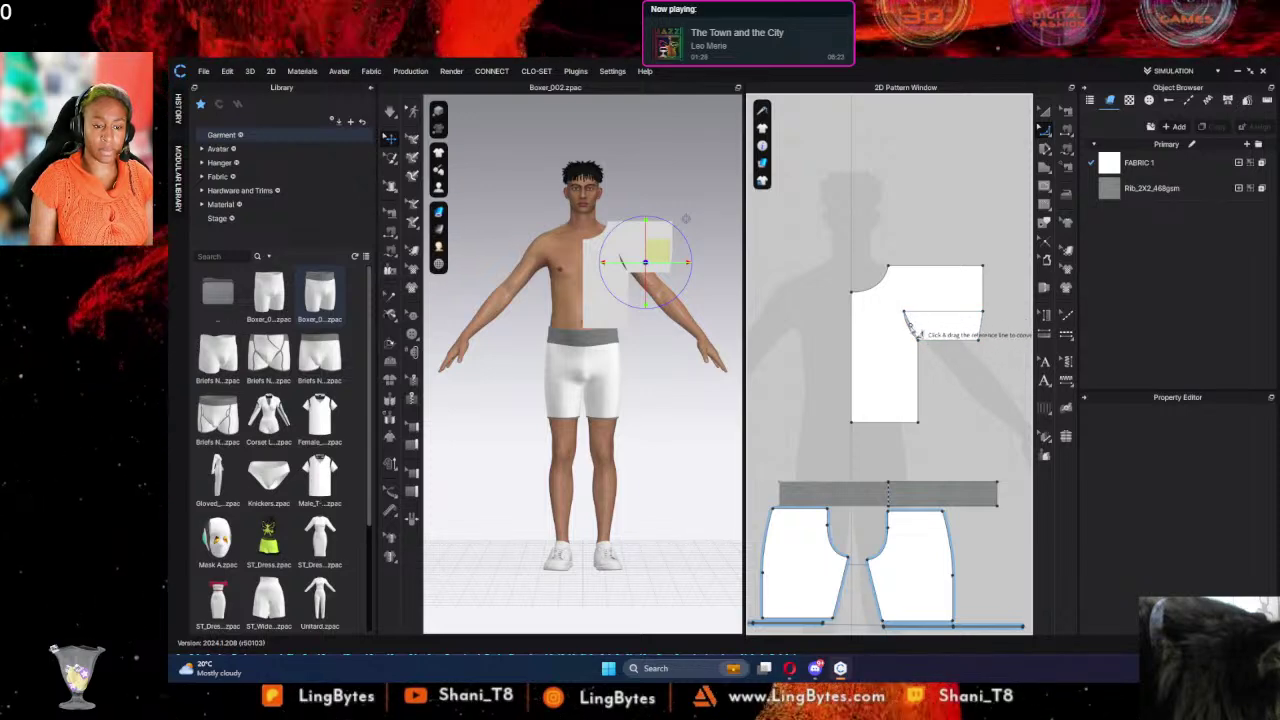
click(911, 324)
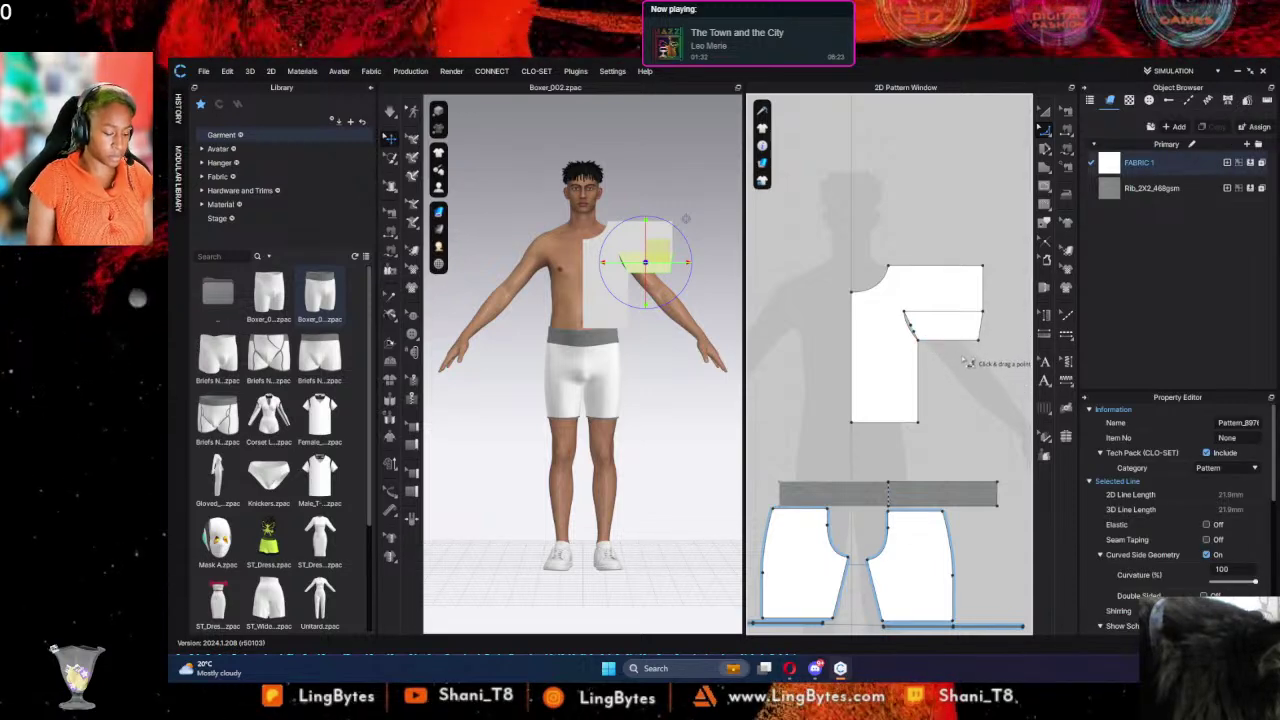
click(966, 356)
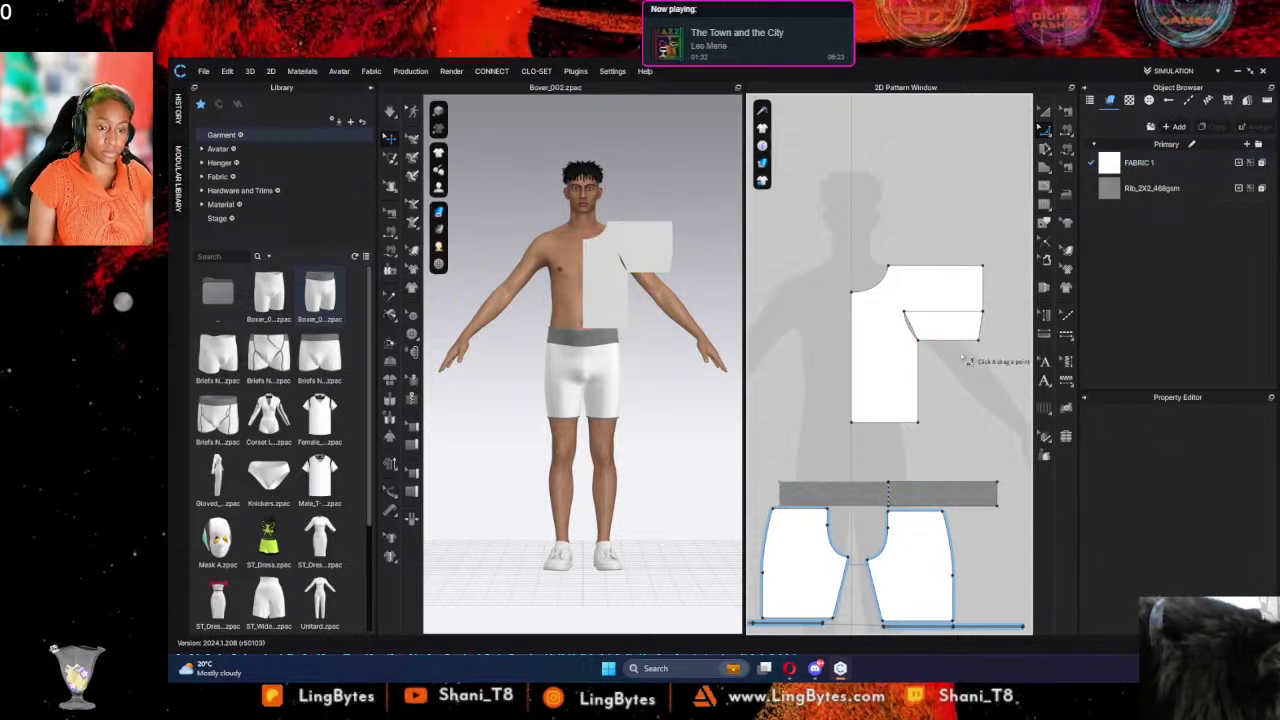
click(906, 318)
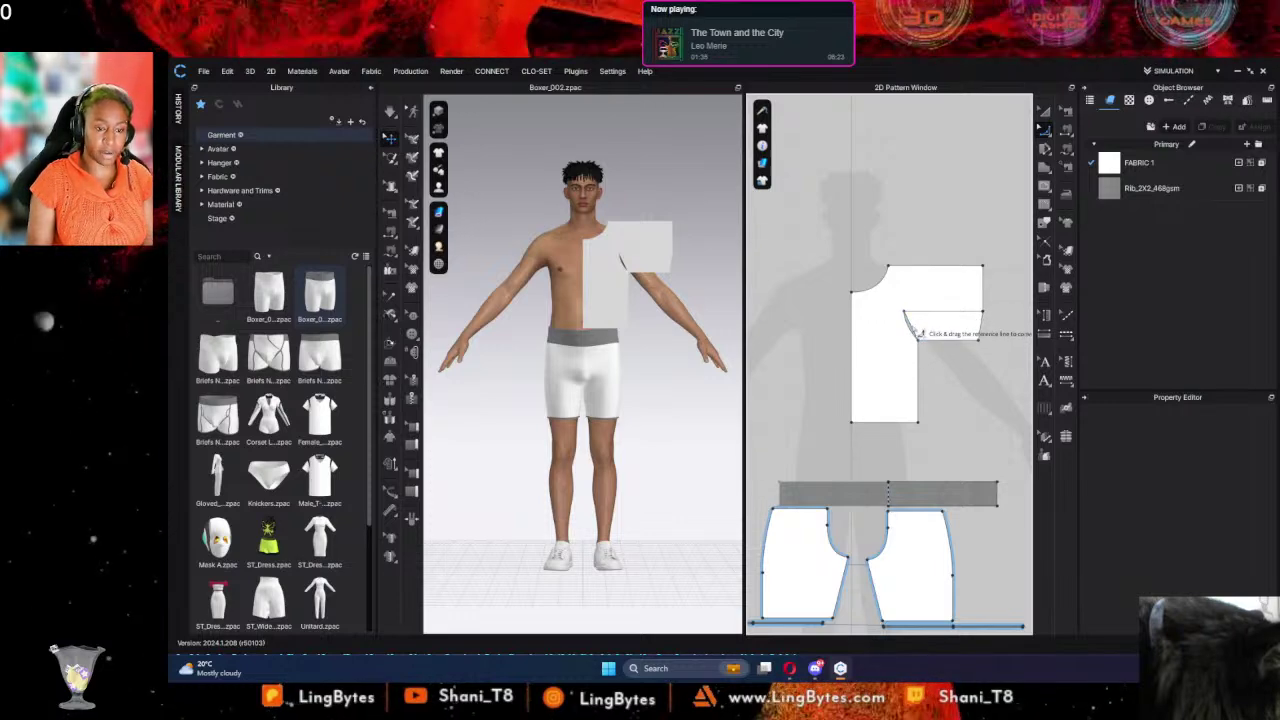
click(913, 331)
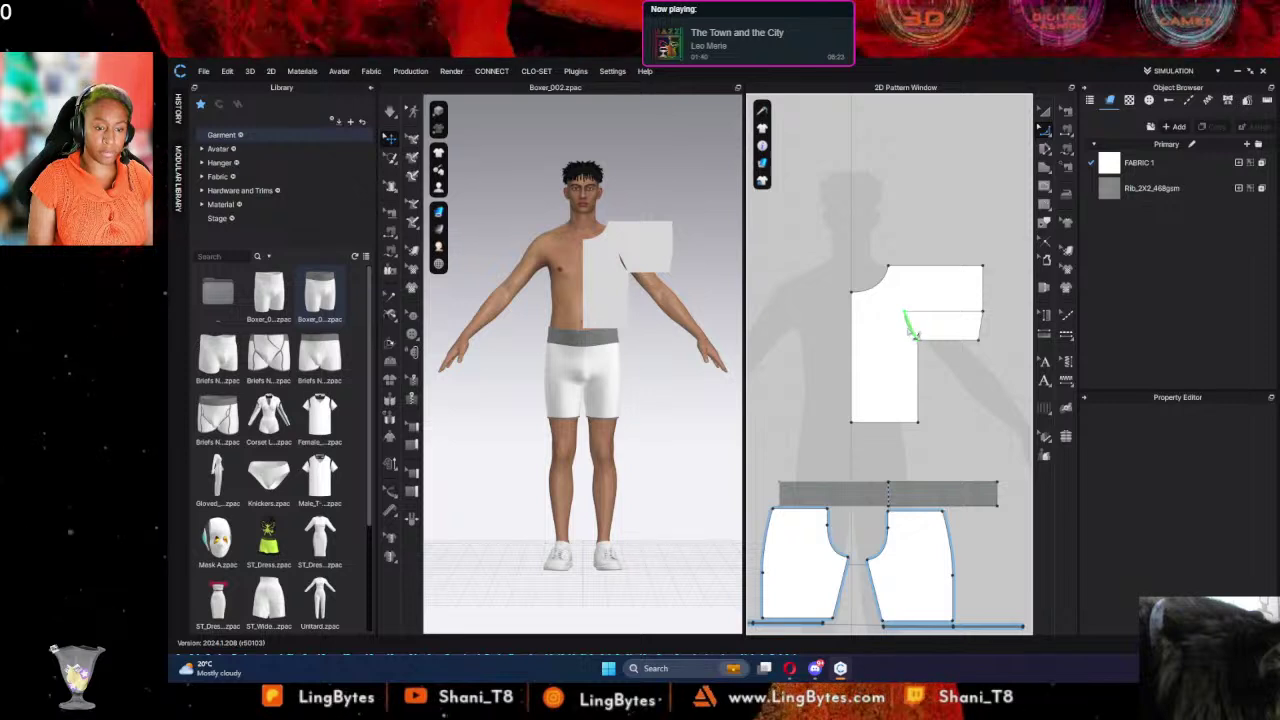
click(913, 332)
Step: Move the underarm piece outward, clear of the shirt's armpit, using Edit Pattern, and select its lower edge
click(1044, 117)
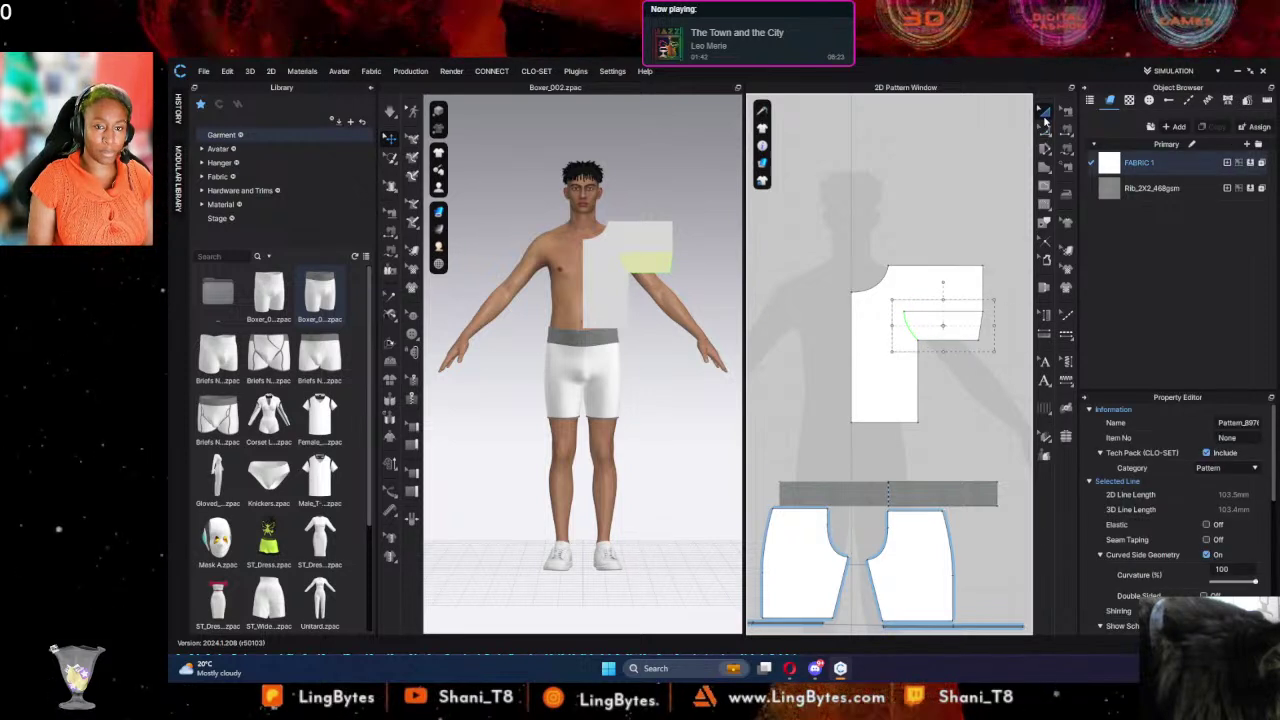
click(1045, 131)
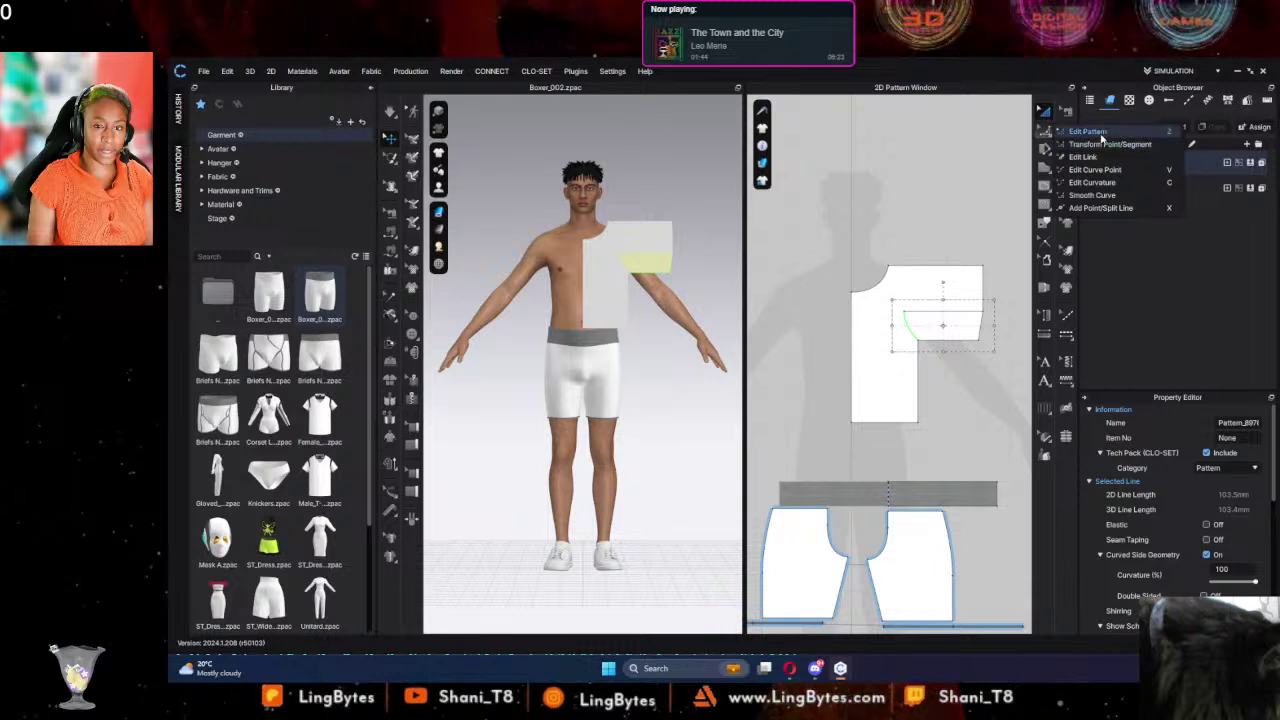
click(1102, 133)
click(893, 236)
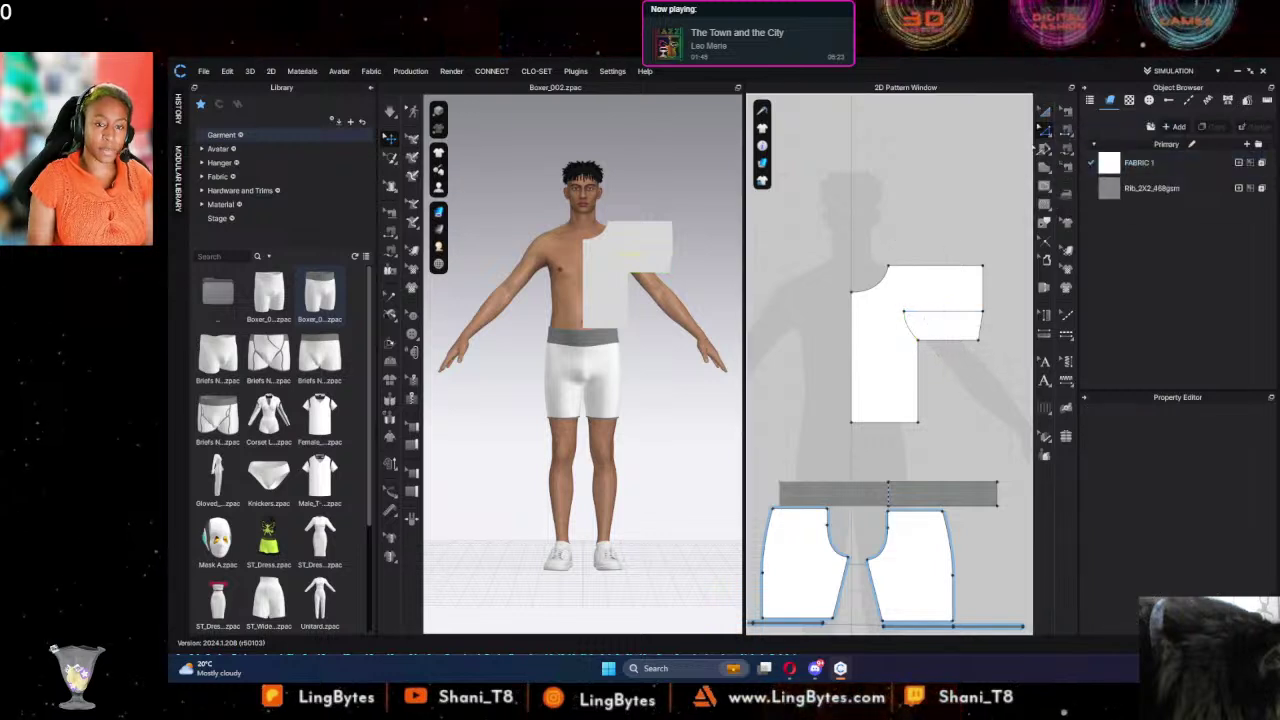
drag(934, 333, 975, 352)
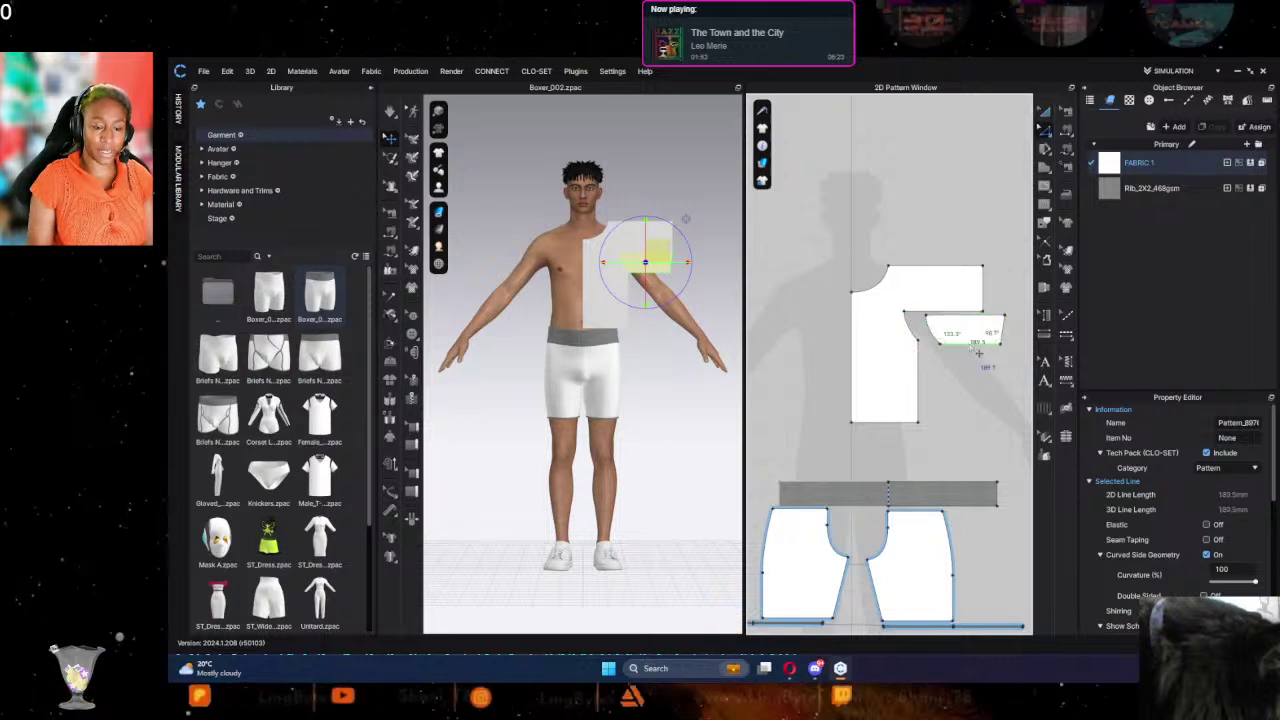
Step: Unfold the underarm piece along its lower edge with Unfold Symmetric Editing (with Sewing)
right_click(970, 347)
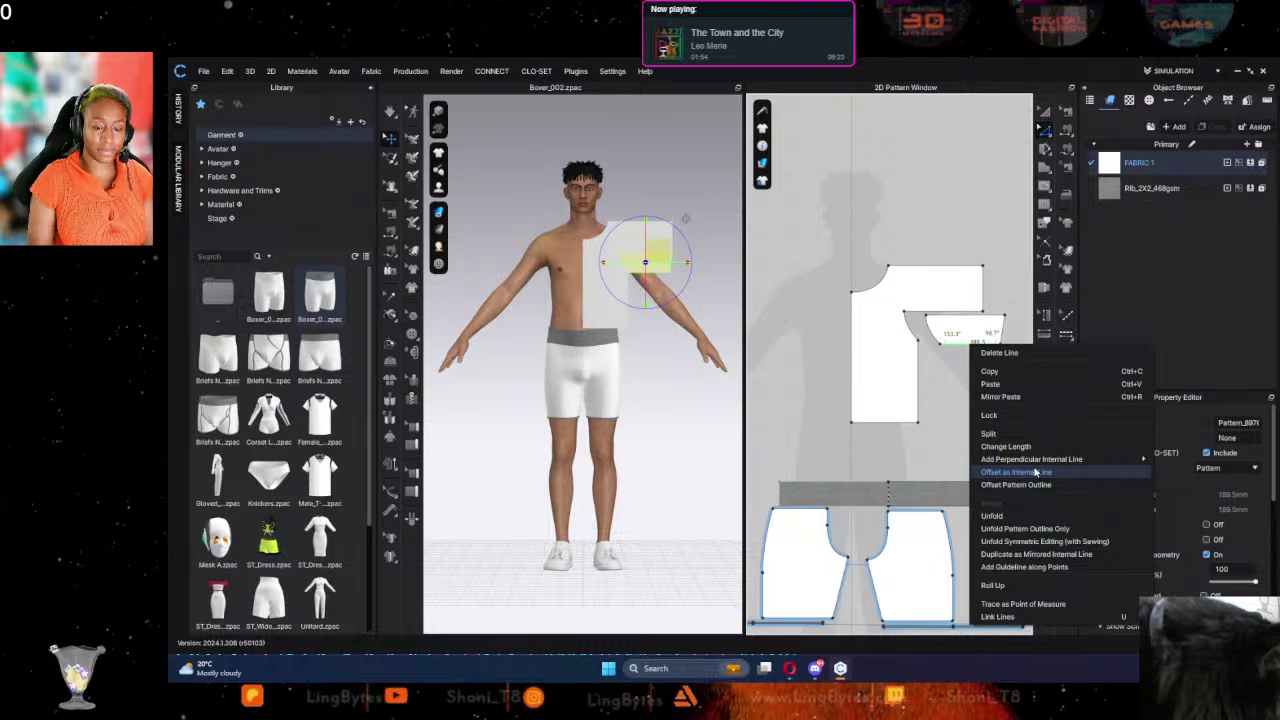
click(1040, 541)
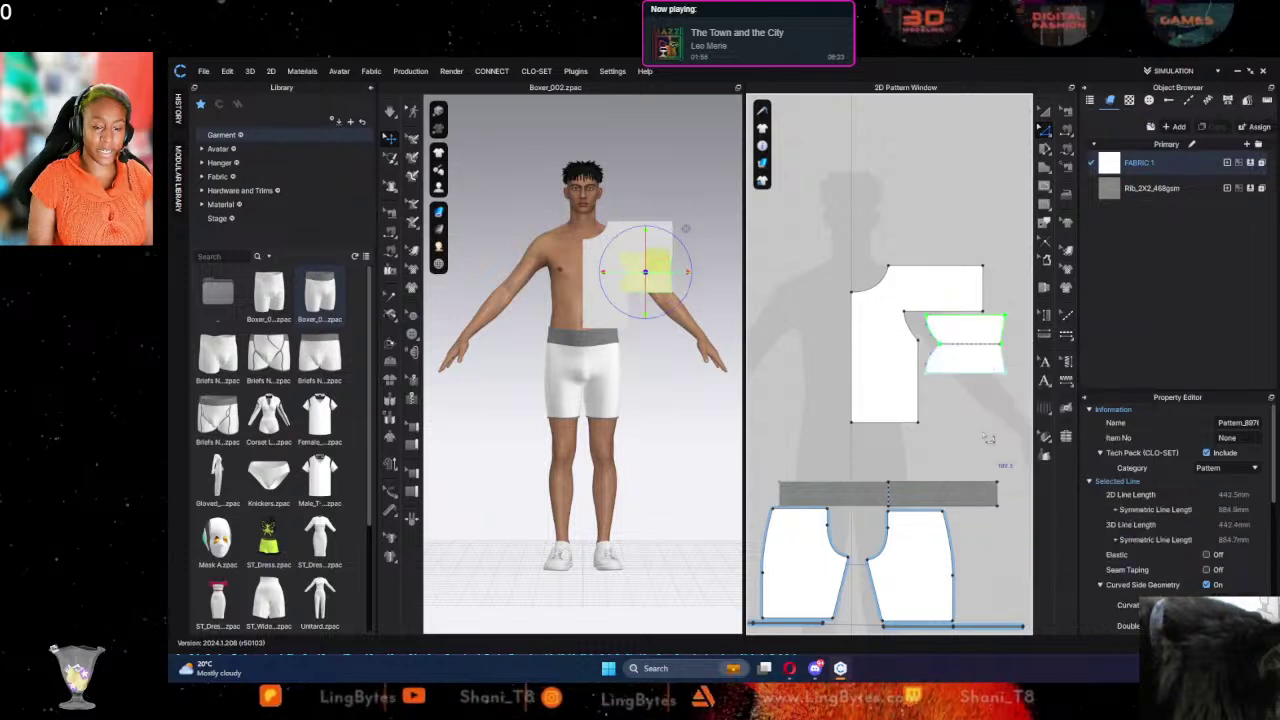
click(966, 404)
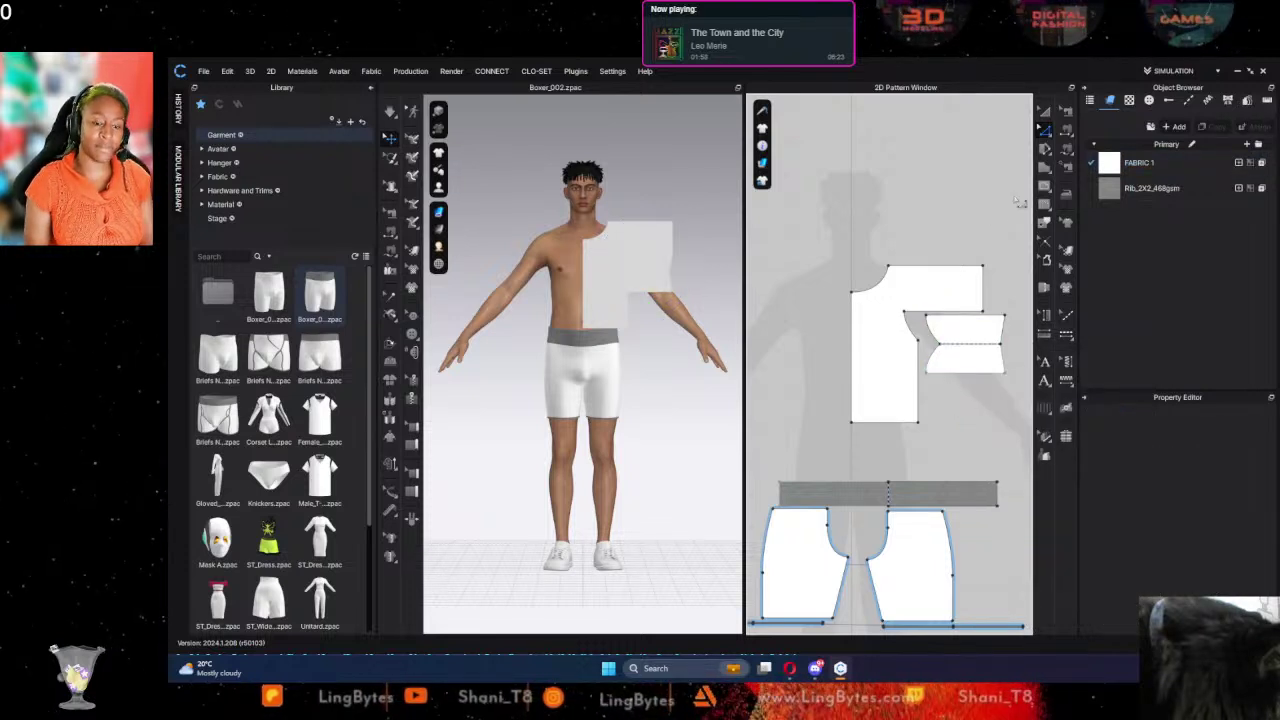
Step: Copy the half-shirt piece as a mirrored duplicate and place it beyond the underarm piece at nearly the same height
click(1044, 111)
click(926, 275)
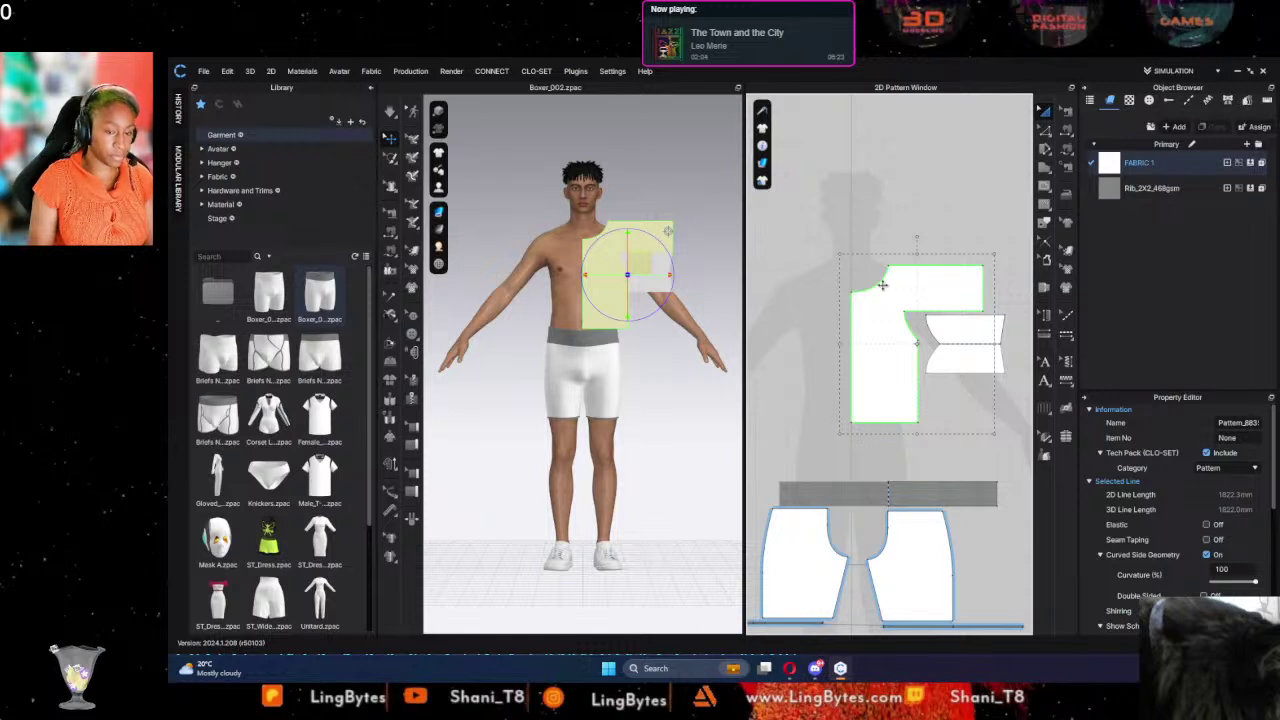
scroll(883, 285, down, 3)
middle_drag(883, 285, 796, 303)
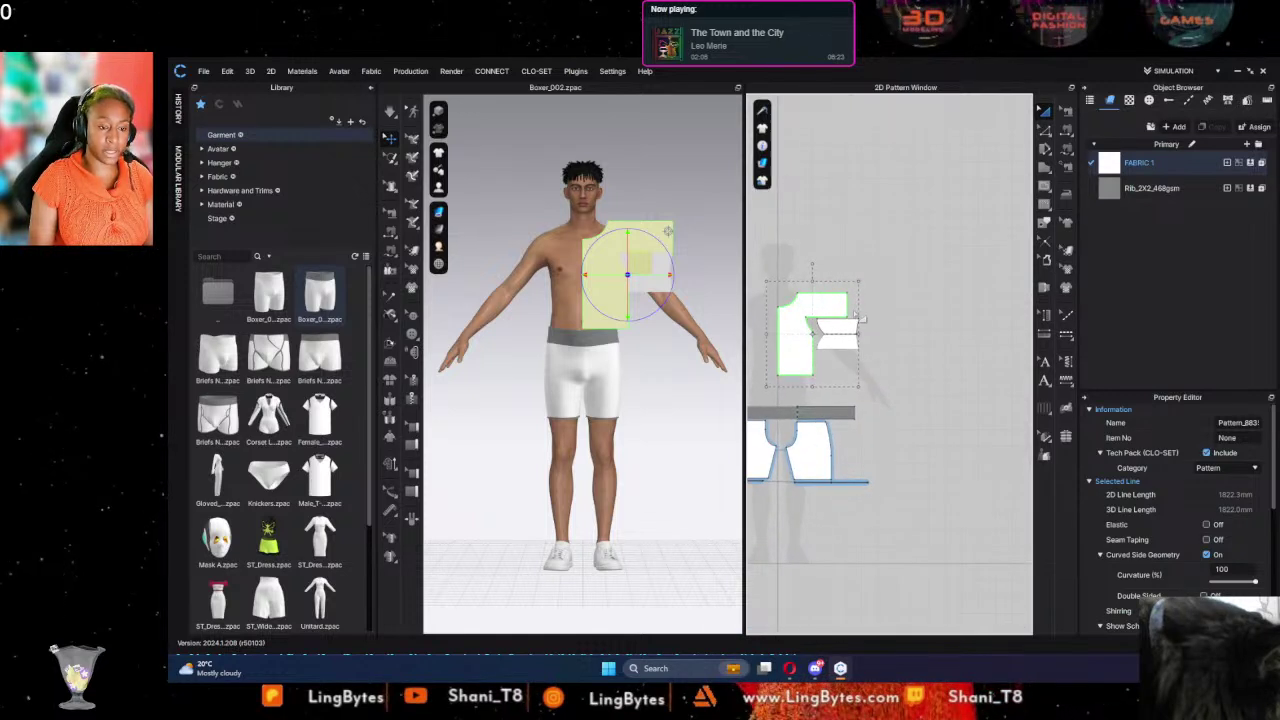
right_click(842, 298)
click(862, 141)
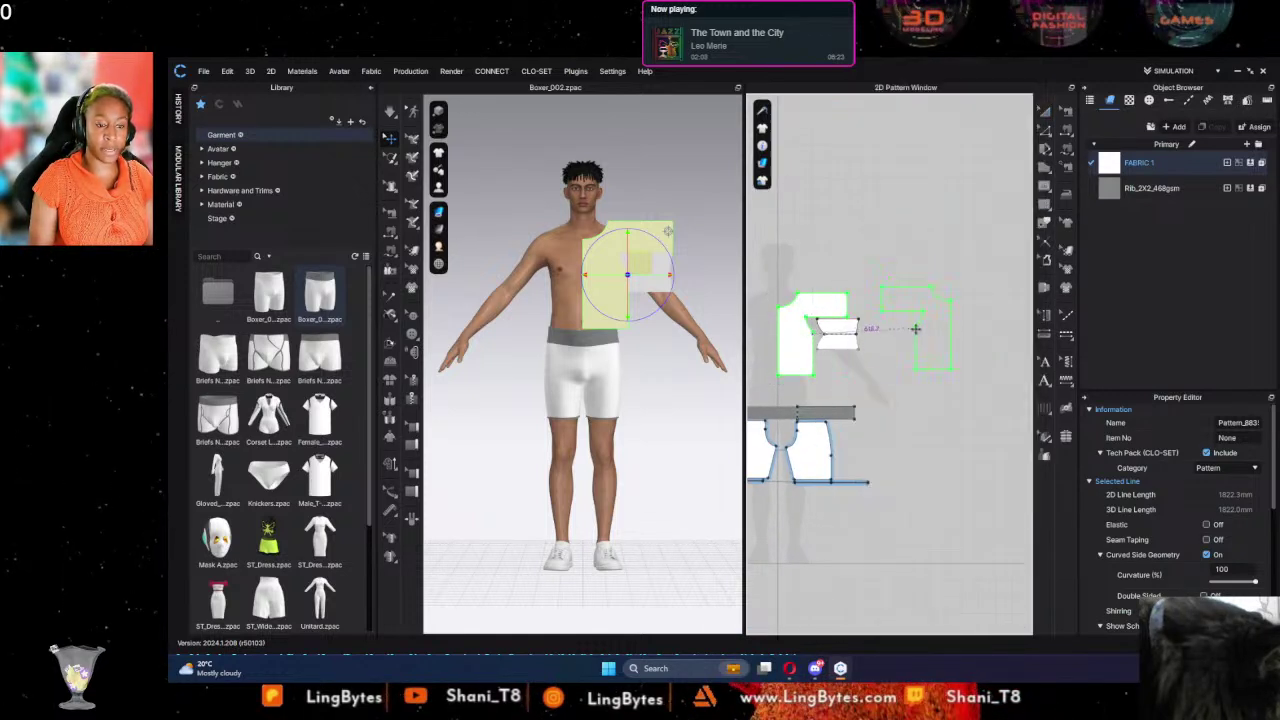
click(910, 337)
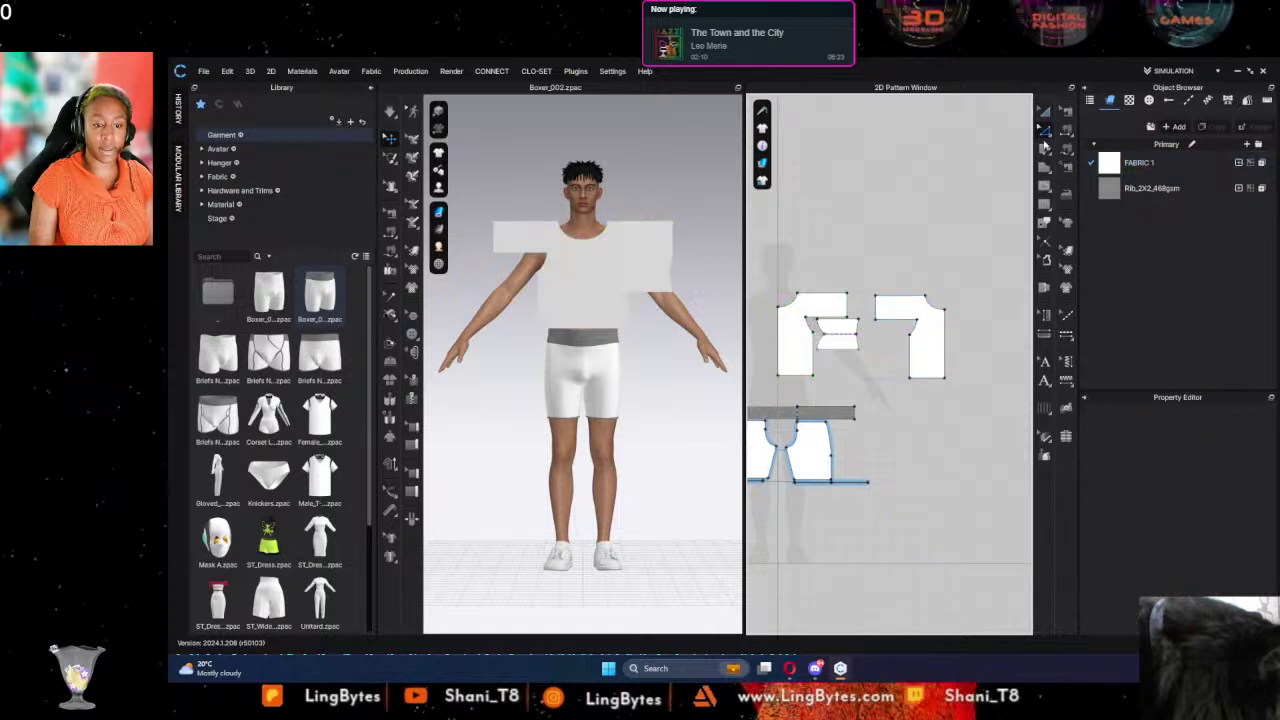
Step: Lower the sleeve underside of the mirrored half-shirt slightly
scroll(885, 326, up, 3)
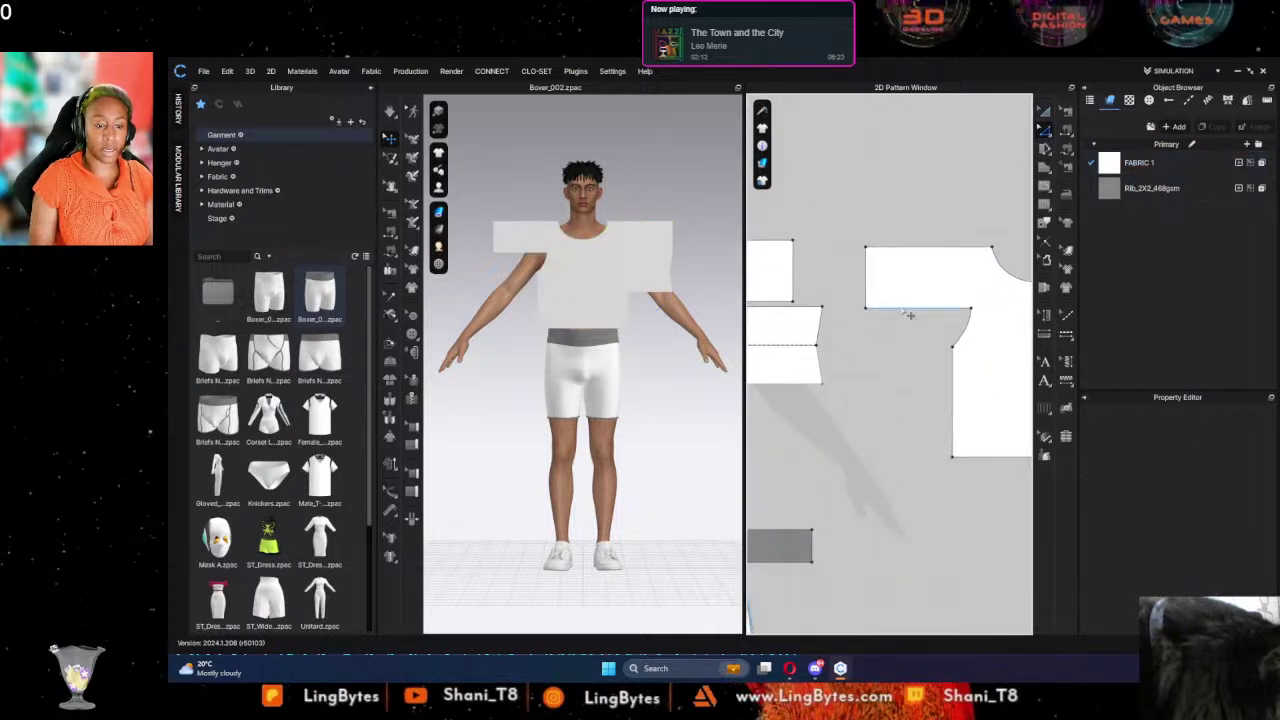
click(909, 312)
key(Down)
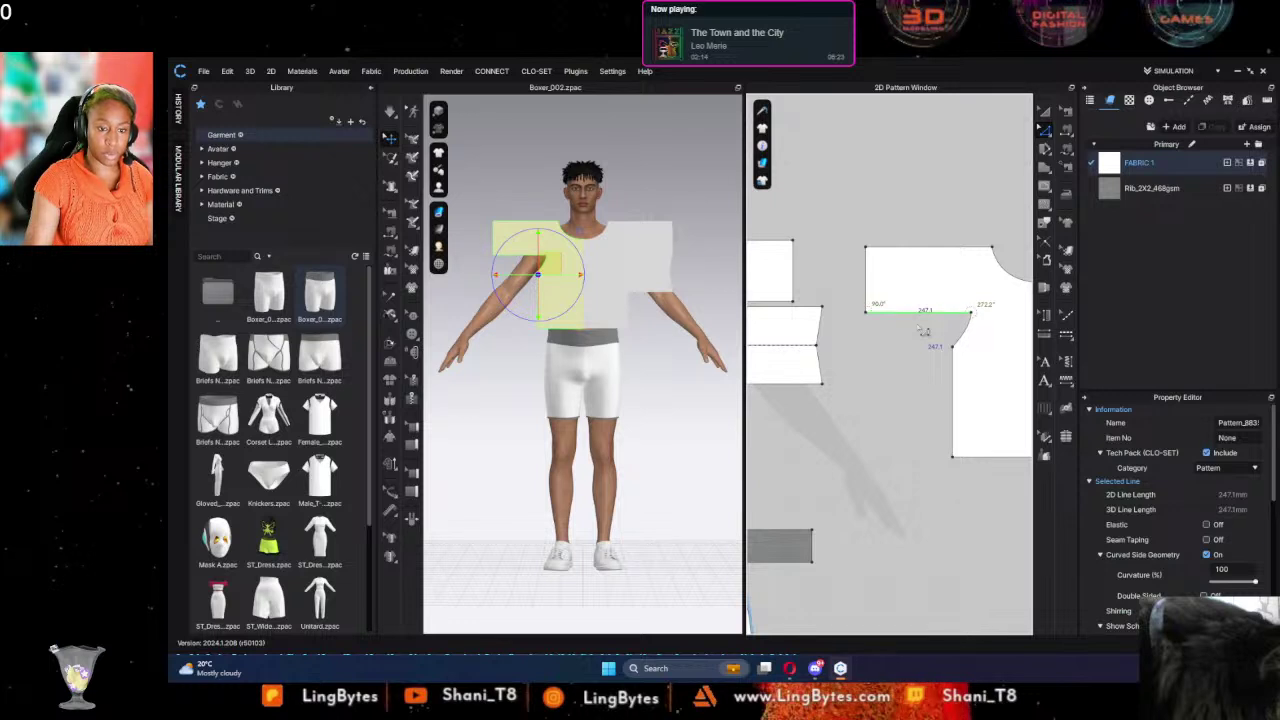
click(806, 385)
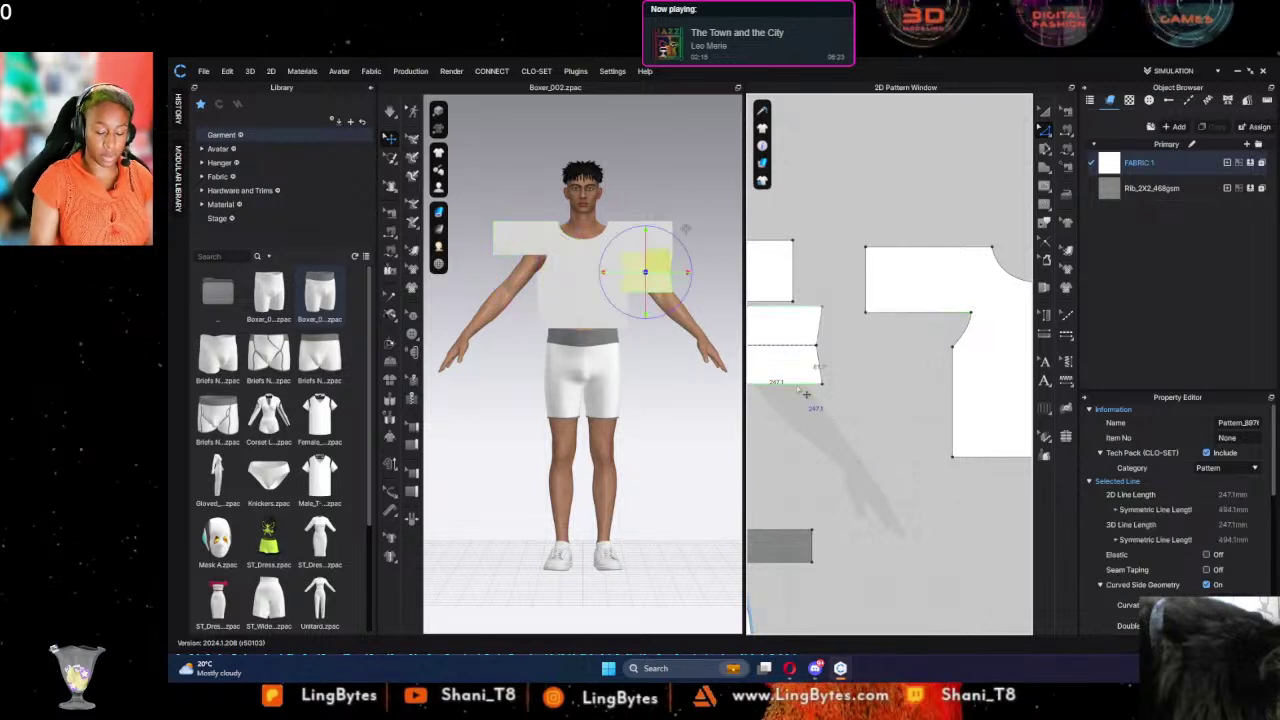
key(Up)
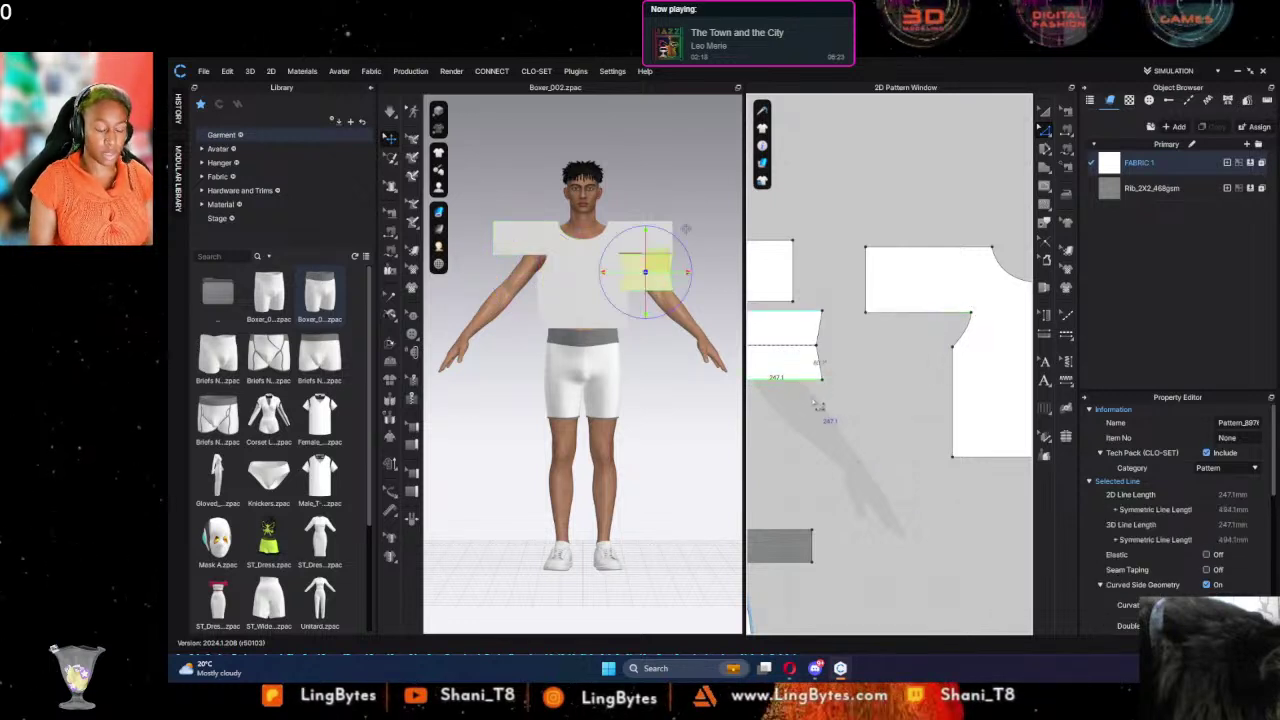
key(Down)
click(854, 396)
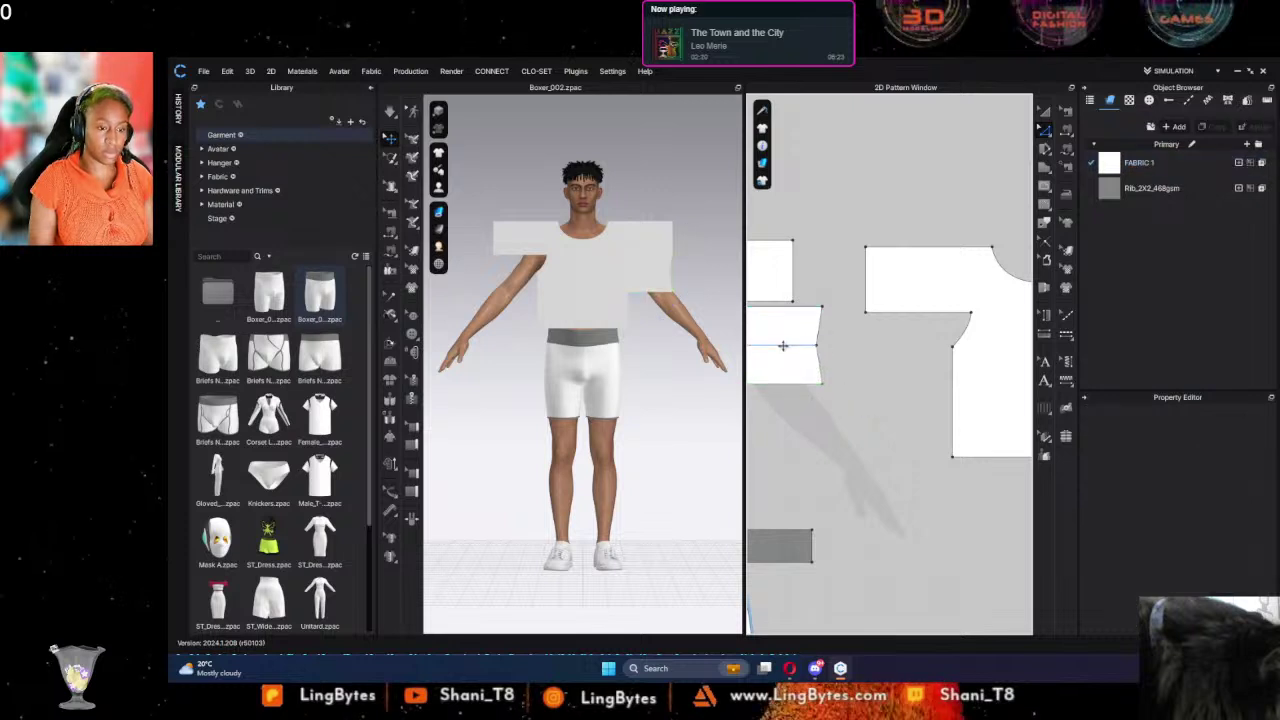
Step: Remove linked editing from the unfolded underarm piece and raise its lower edge slightly
right_click(788, 344)
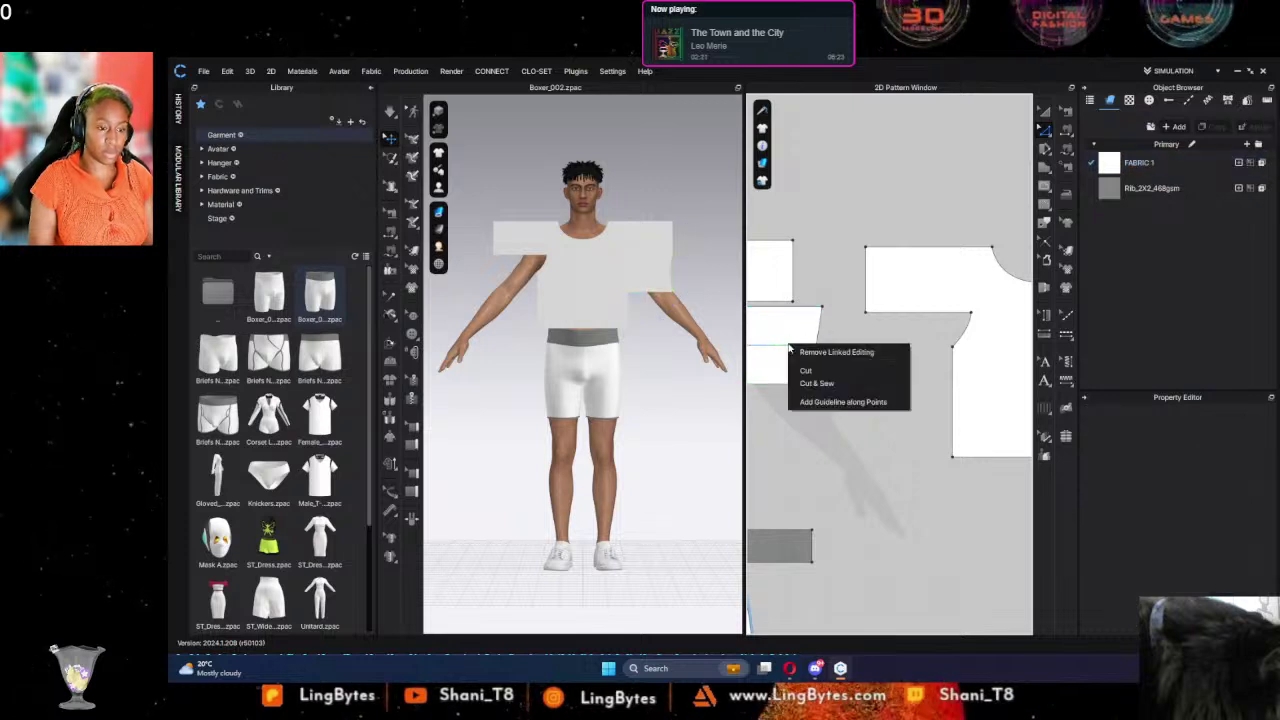
click(839, 362)
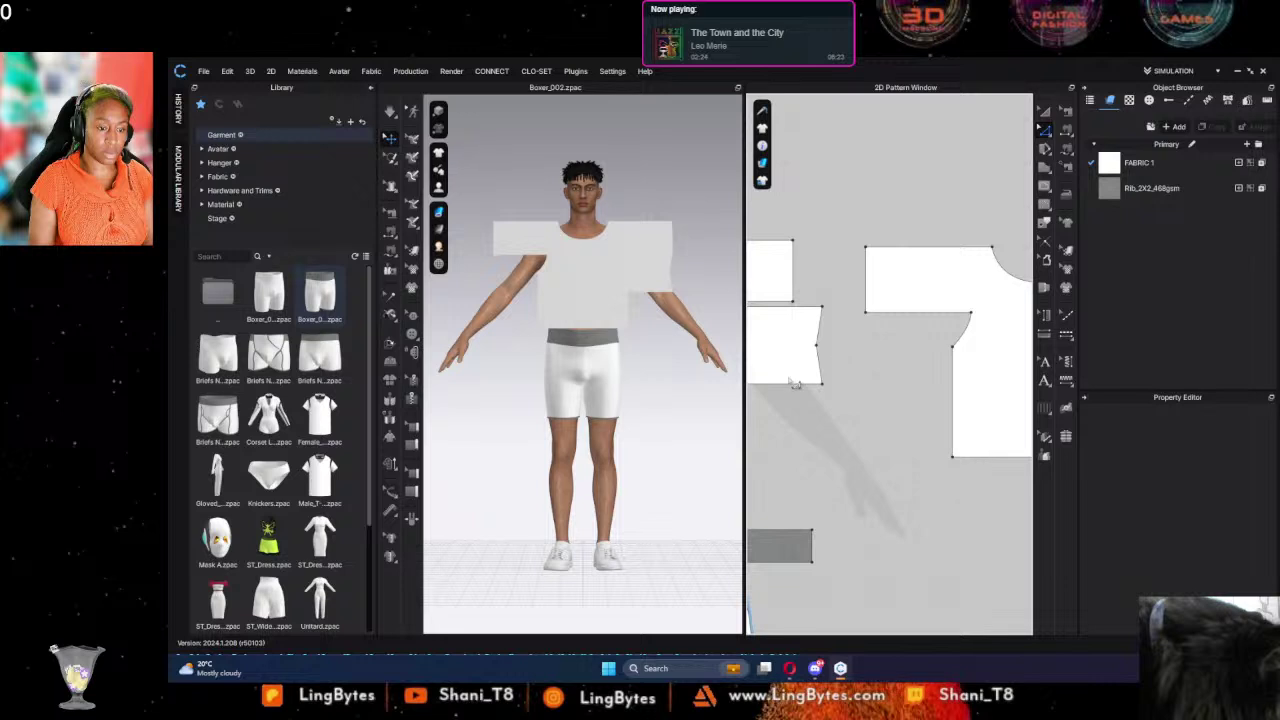
click(790, 390)
drag(793, 388, 790, 384)
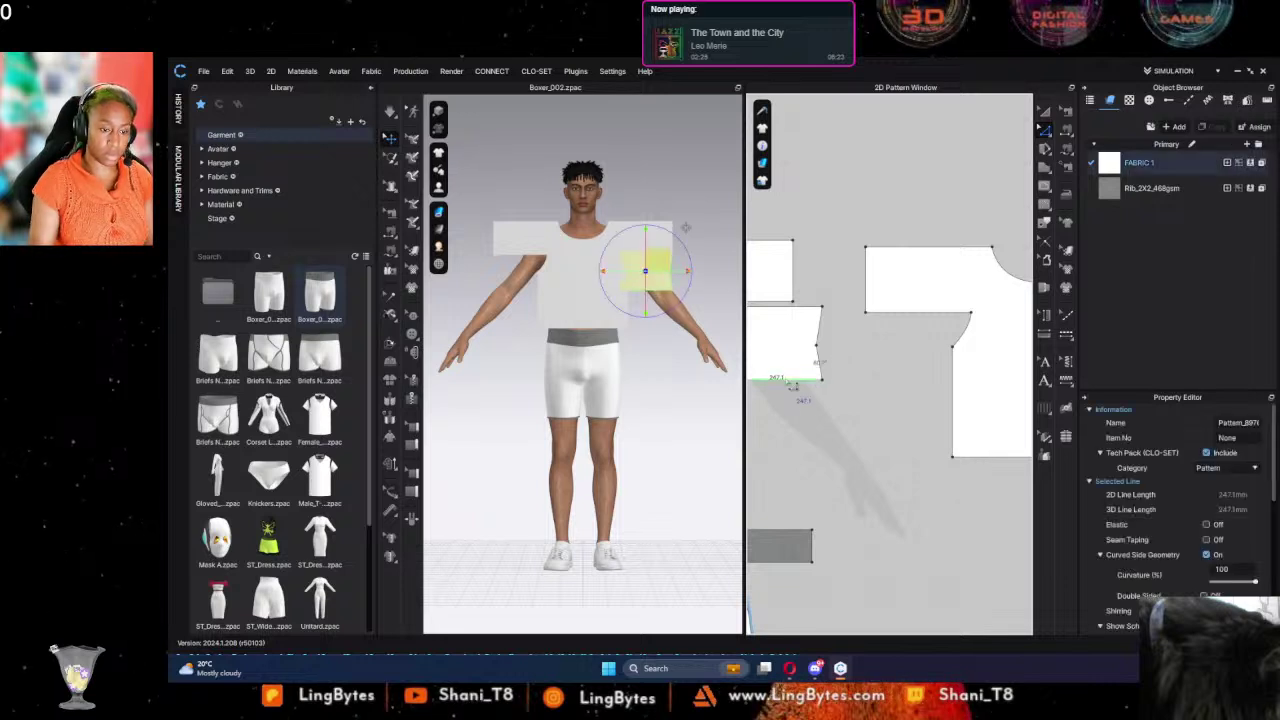
Step: Delete the middle point on the underarm piece's outer edge to make that edge straight
click(817, 346)
right_click(817, 345)
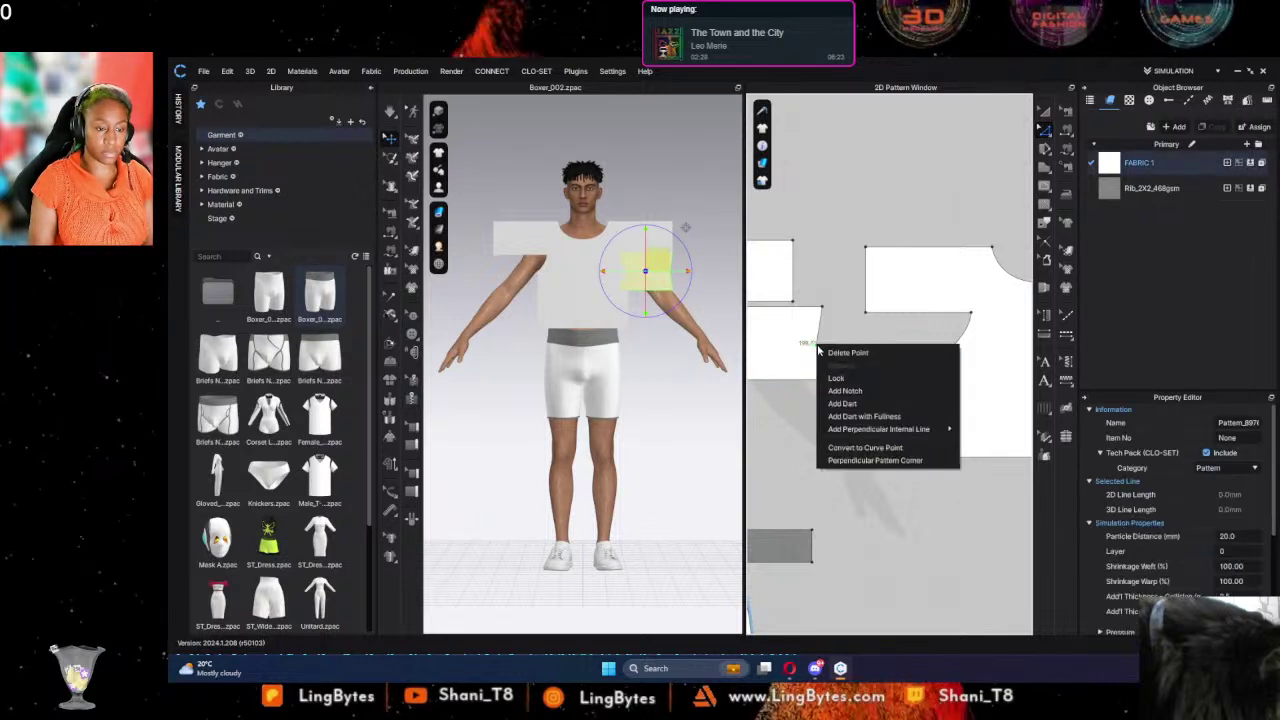
click(846, 355)
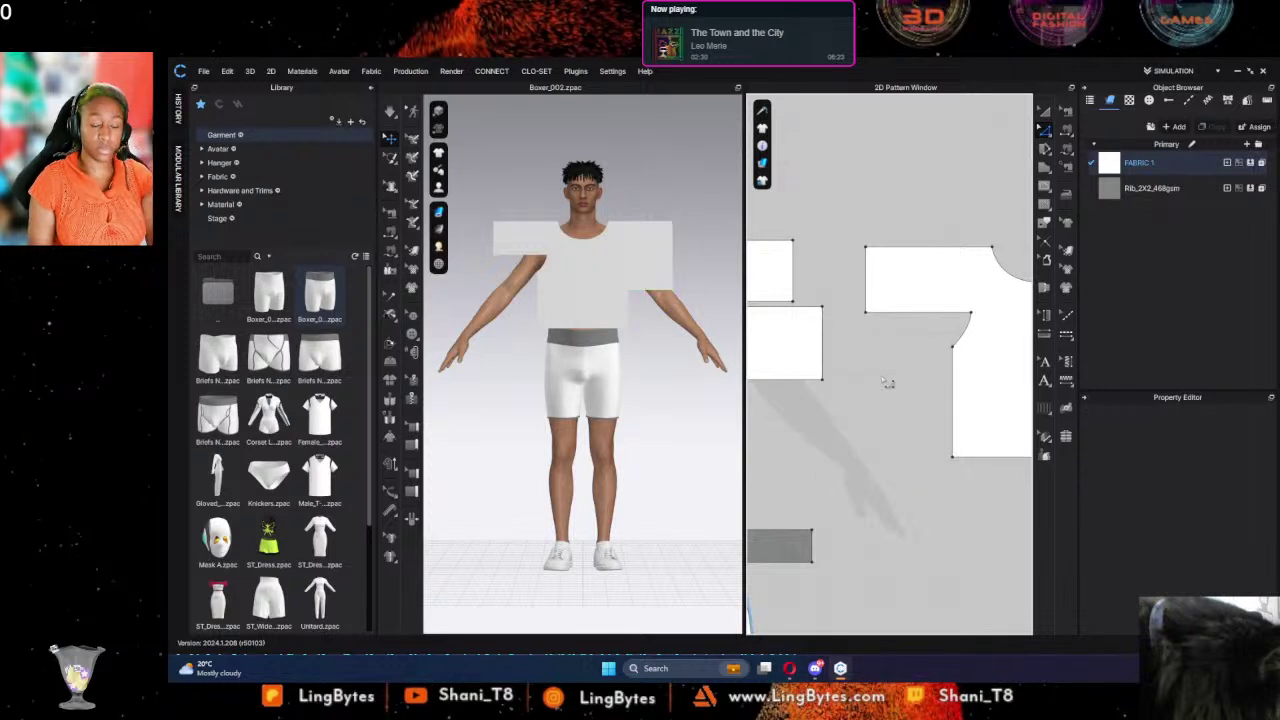
Step: Sew the underarm piece's upper edge to the original sleeve's underside and its lower edge to the mirrored sleeve's underside with Segment Sewing
scroll(944, 304, down, 3)
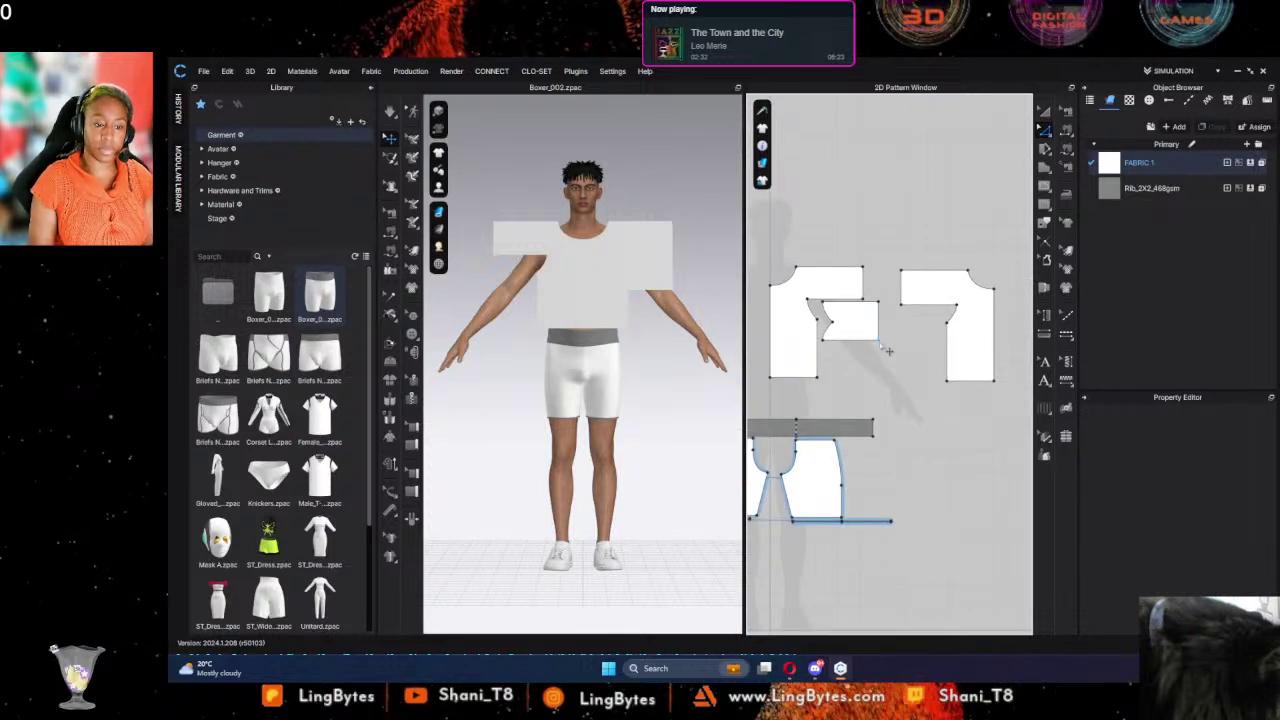
scroll(888, 350, up, 2)
scroll(926, 256, up, 2)
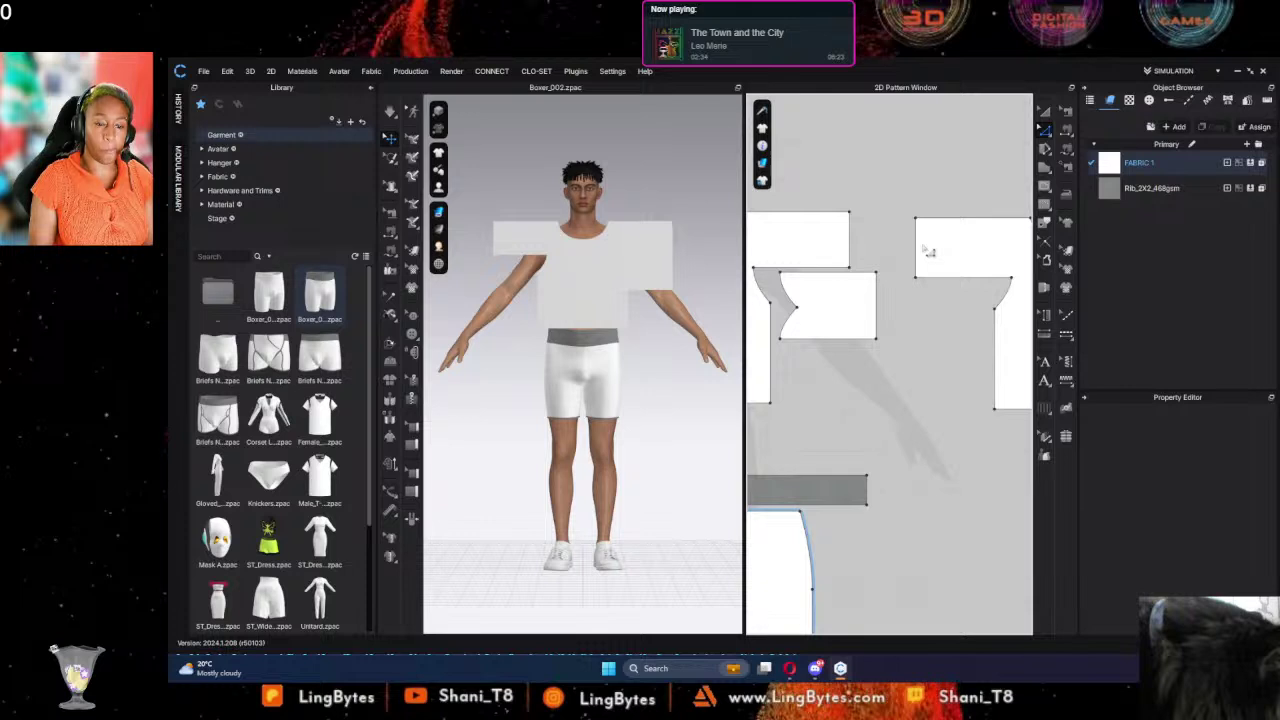
click(1066, 131)
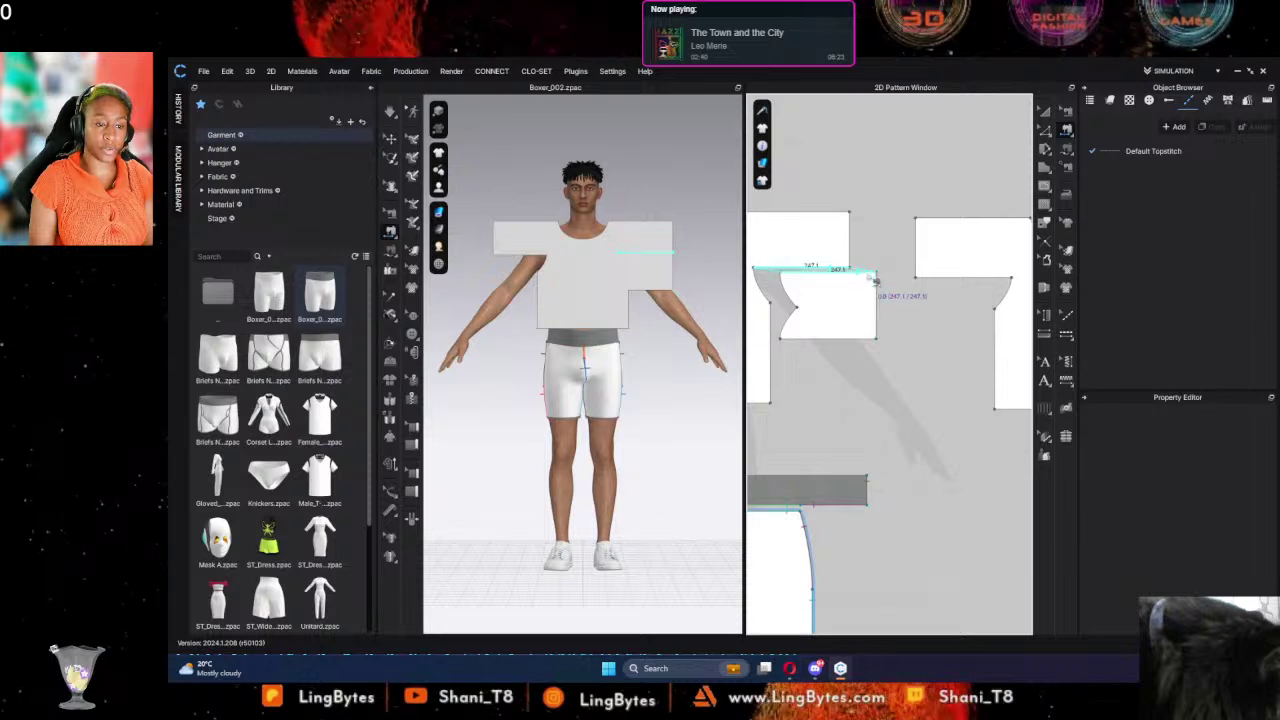
click(862, 355)
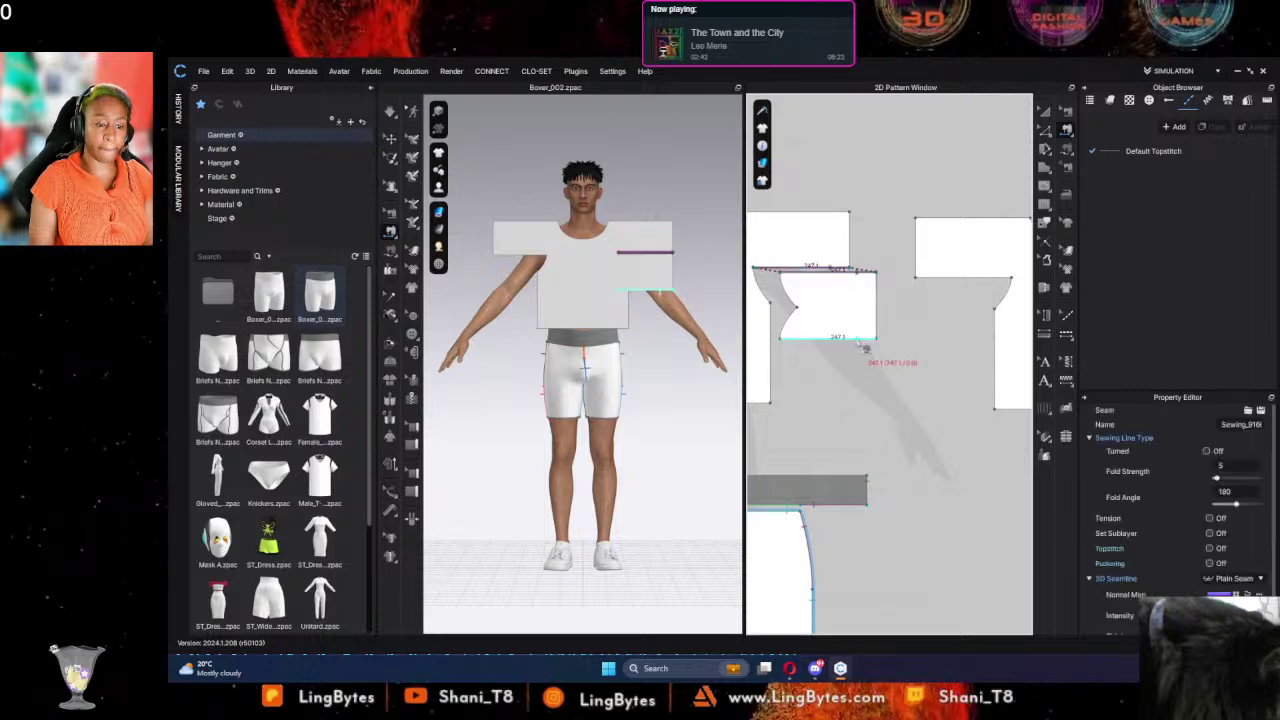
click(866, 349)
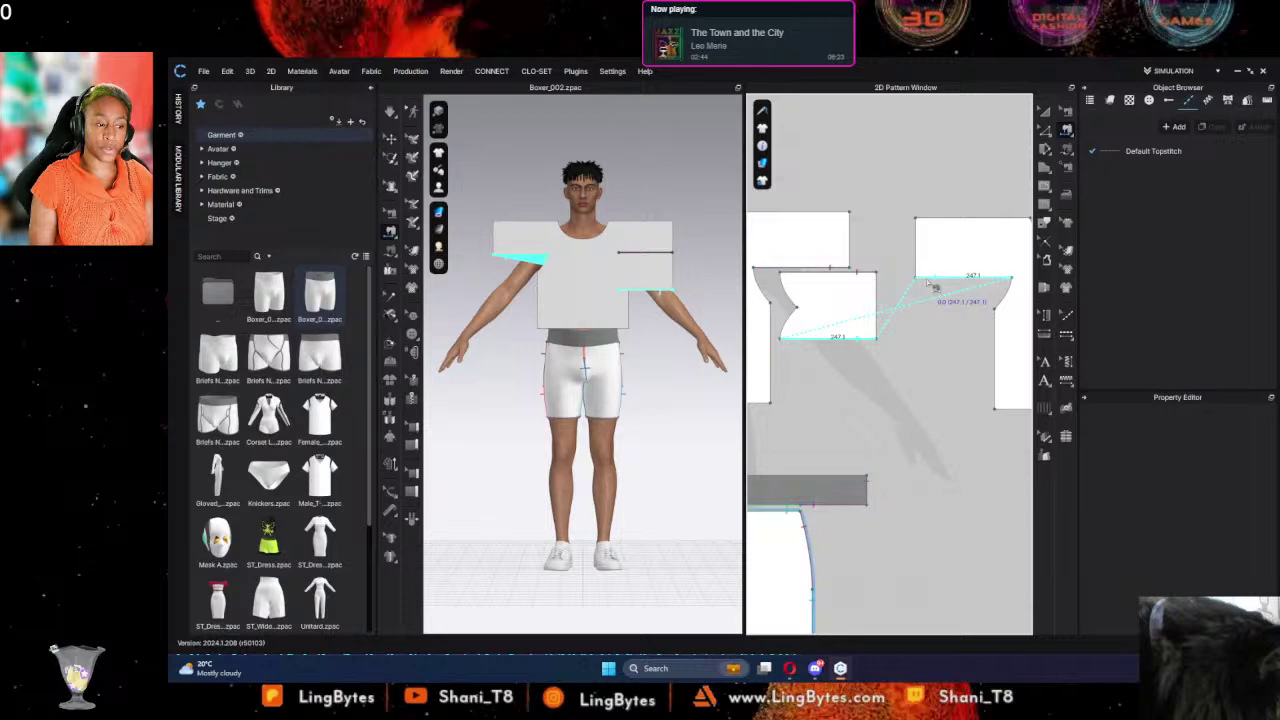
click(934, 287)
Step: Show the avatar's arrangement points and place the mirrored half-shirt piece on a point at the avatar's back
right_drag(666, 334, 752, 352)
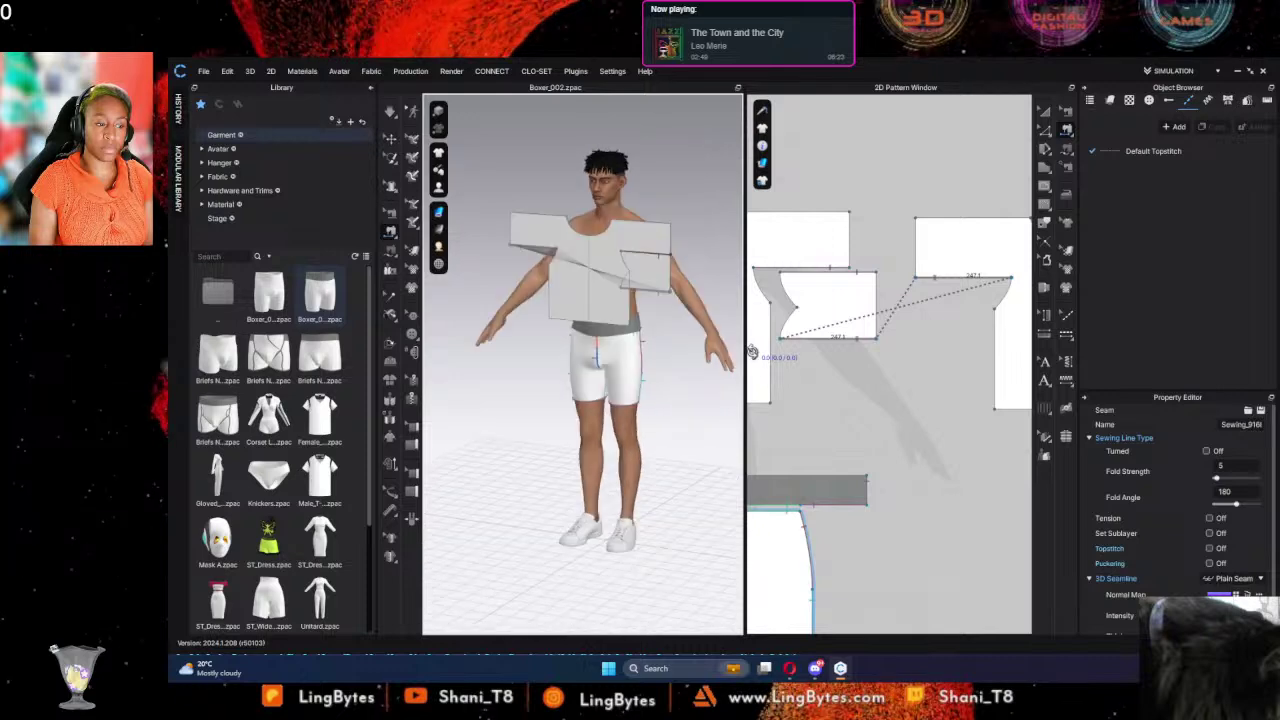
click(390, 139)
click(549, 234)
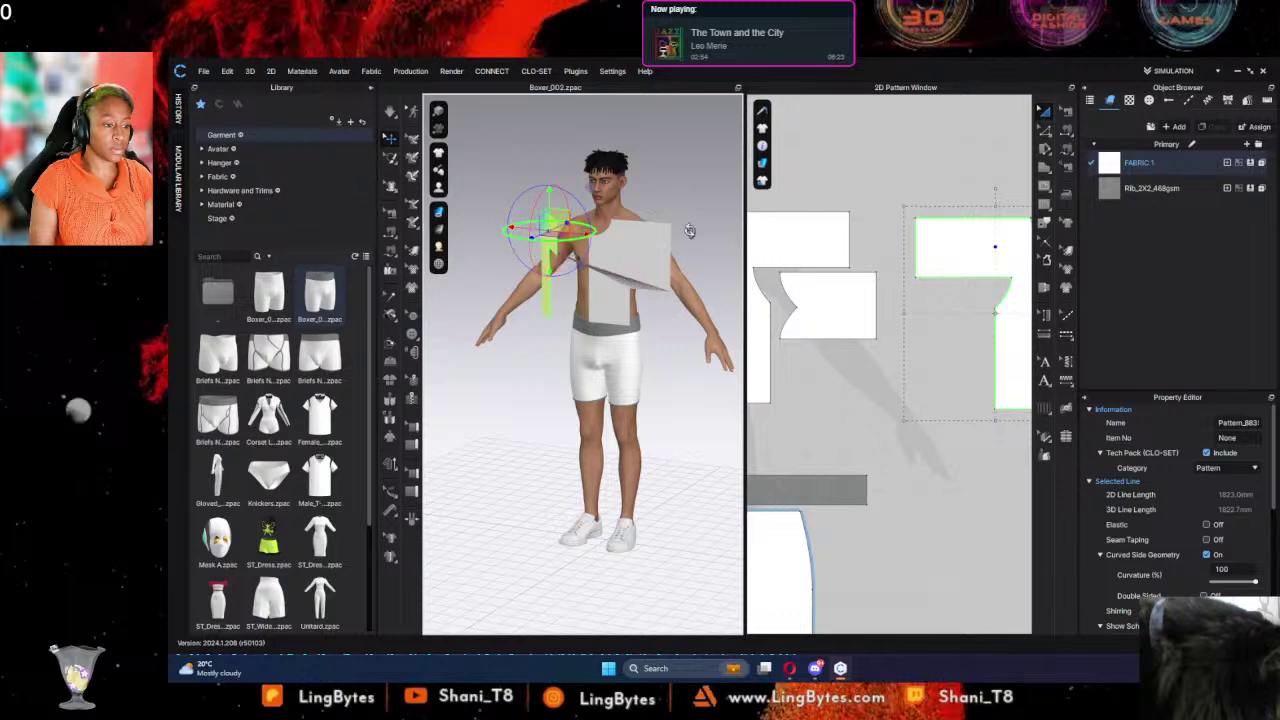
scroll(655, 255, up, 2)
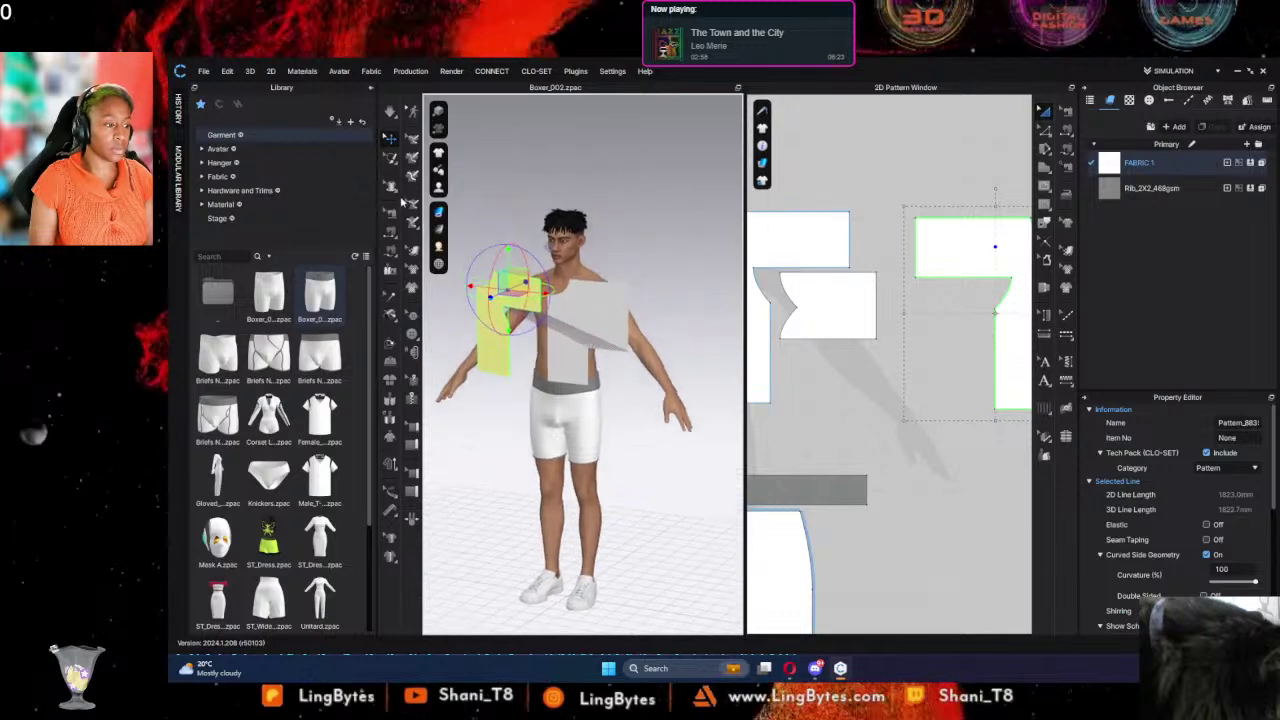
click(438, 188)
click(488, 228)
right_drag(636, 242, 428, 297)
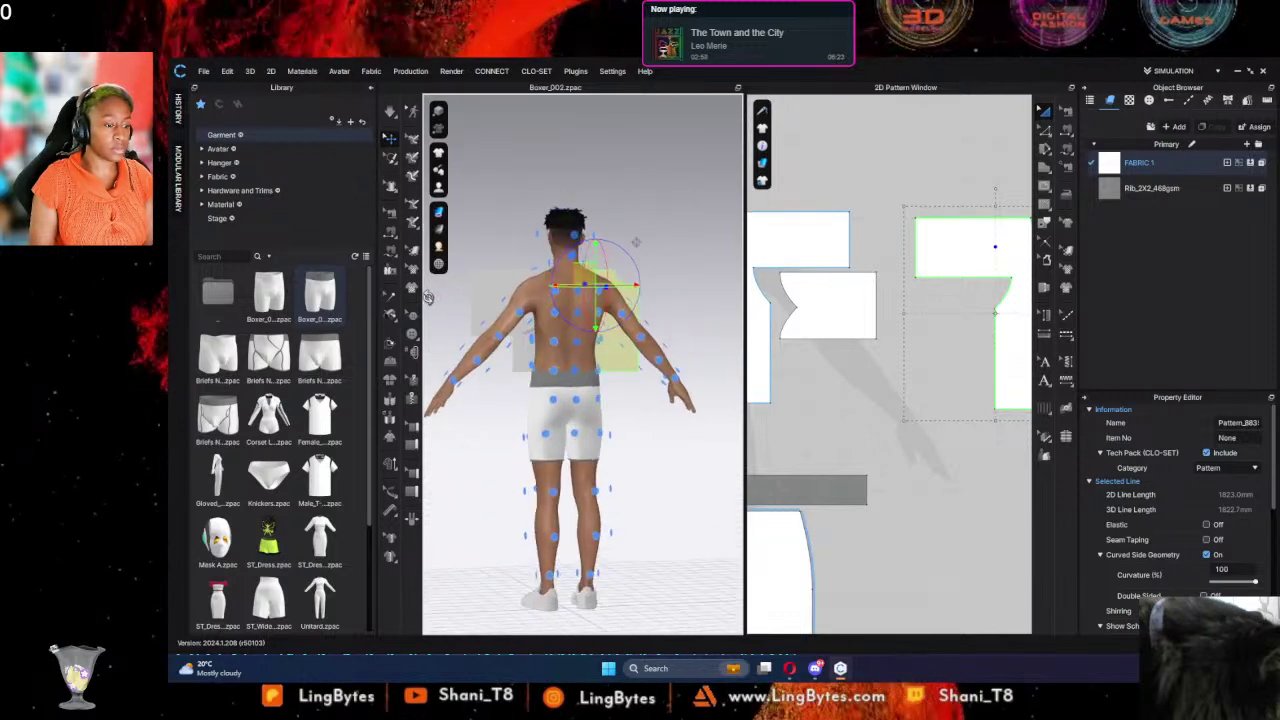
click(556, 345)
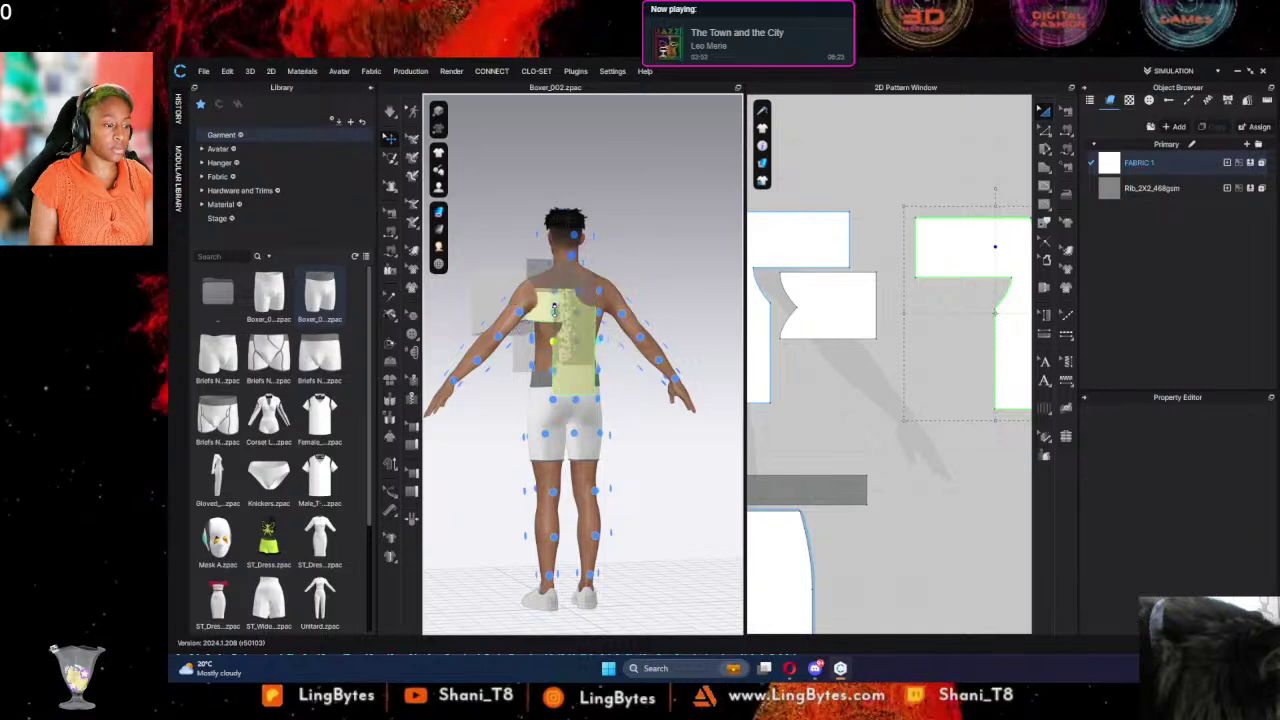
Step: Raise the back piece toward the shoulders and shift it sideways toward the sleeve's arm
click(541, 328)
drag(561, 372, 563, 380)
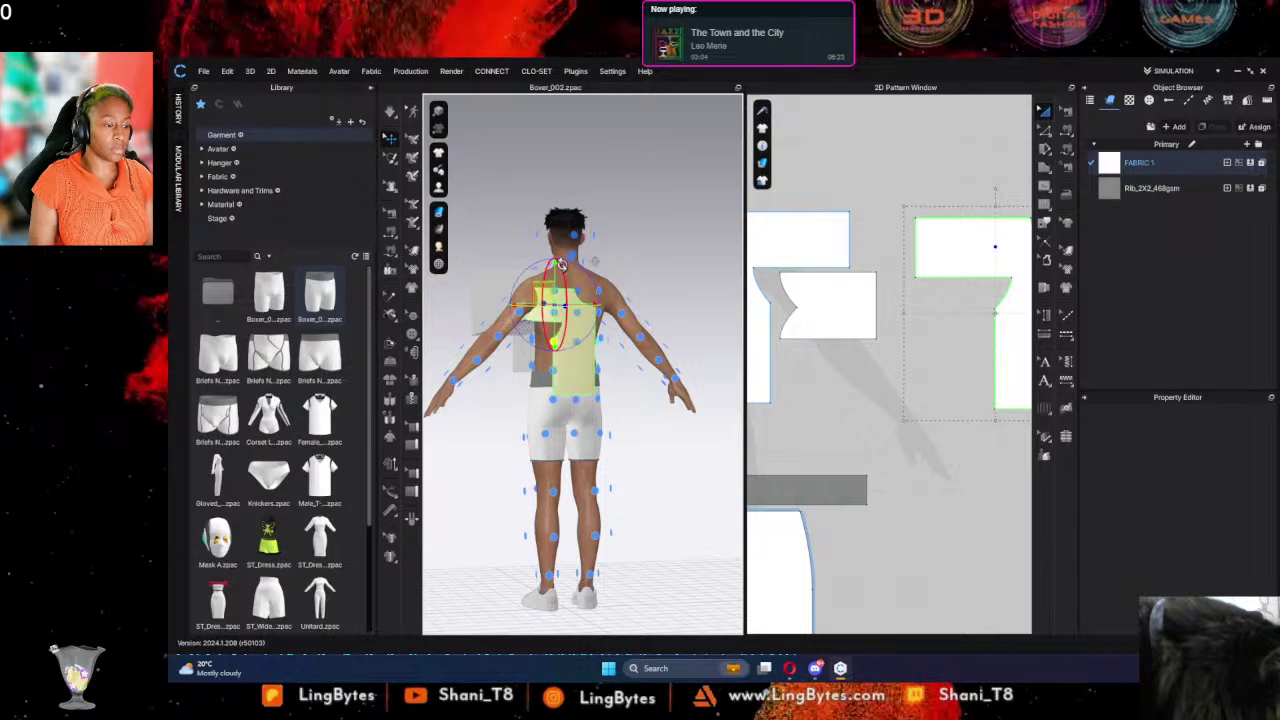
drag(554, 264, 554, 250)
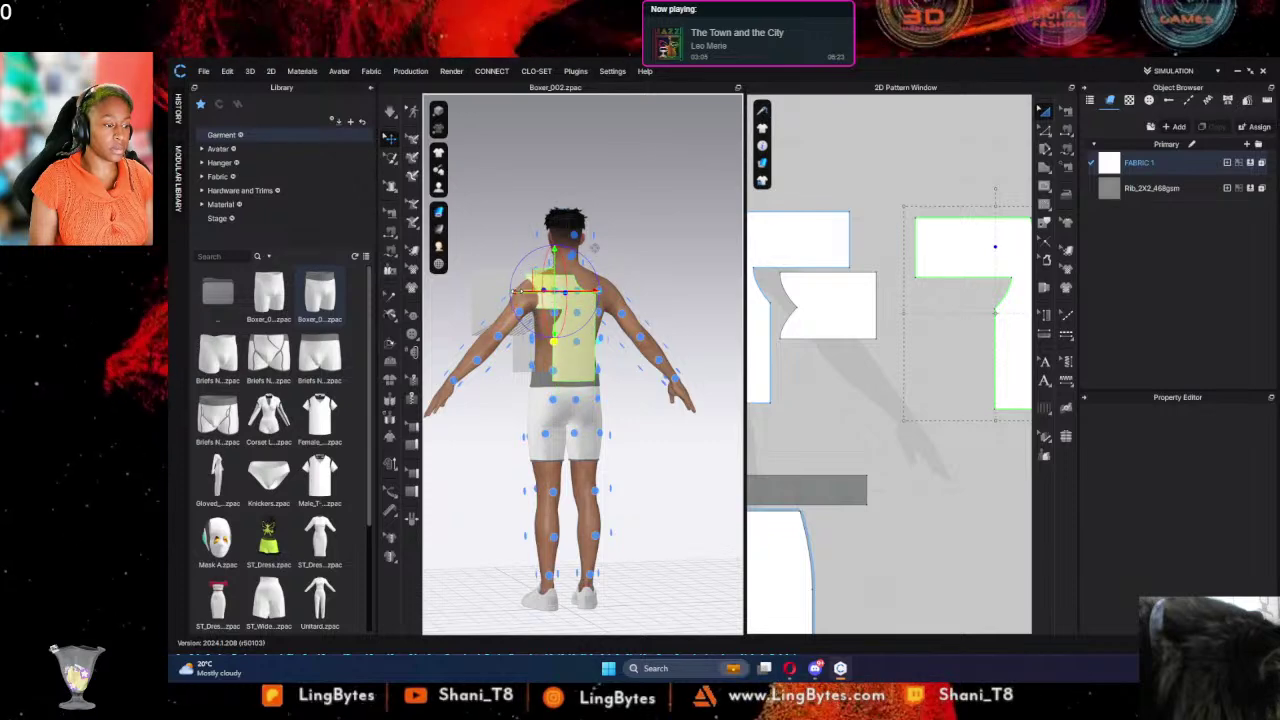
drag(513, 291, 494, 291)
right_drag(485, 298, 544, 326)
Step: Reposition the back piece behind the avatar's shoulder so its sleeve wraps around the upper arm
click(518, 367)
click(543, 328)
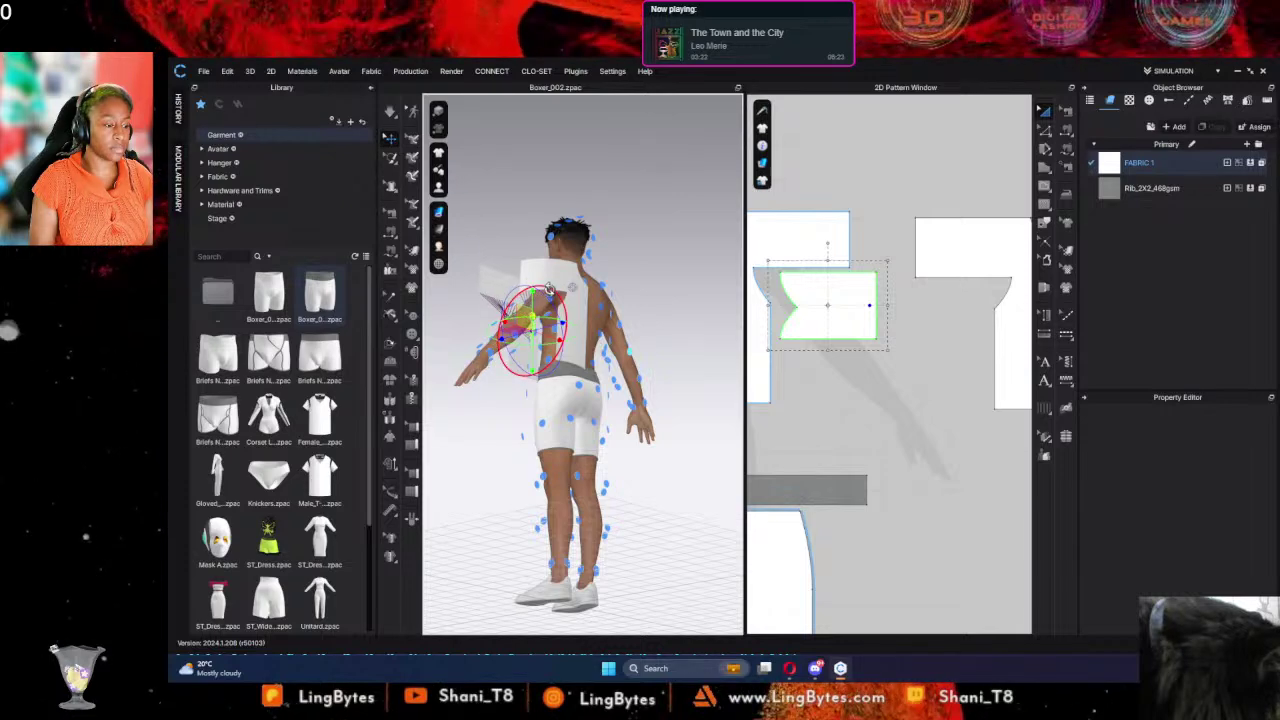
click(533, 346)
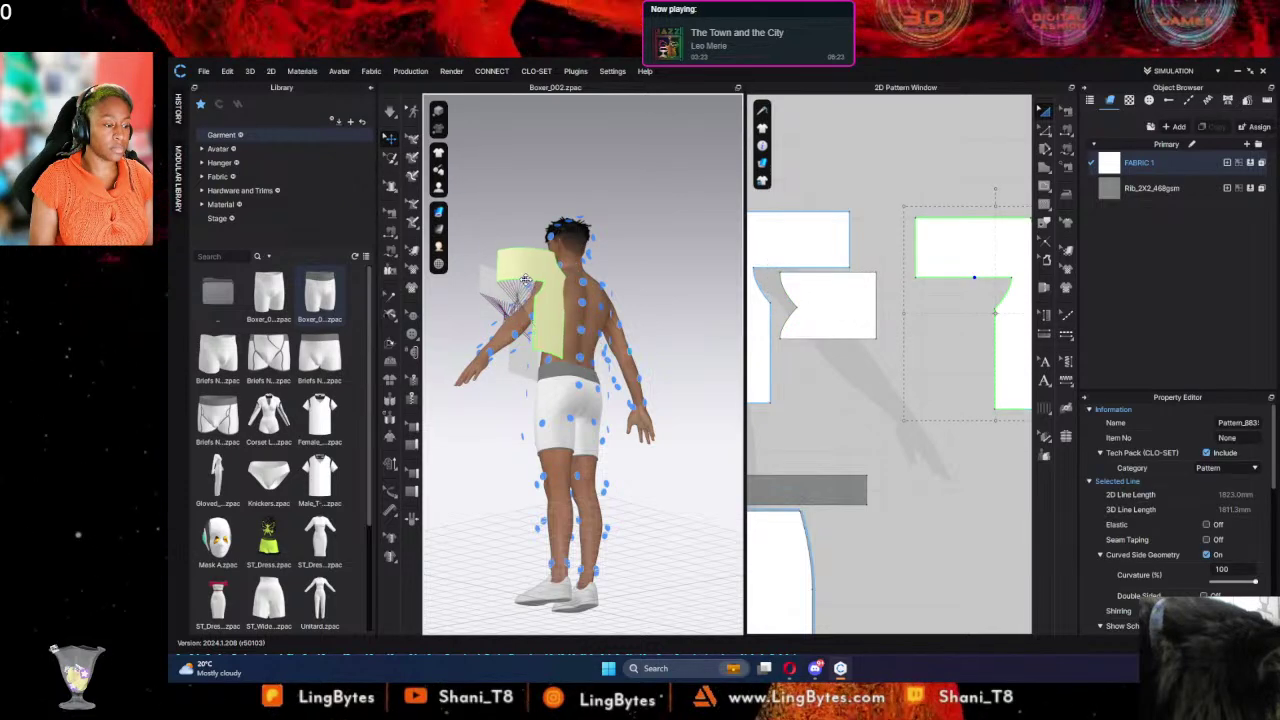
click(536, 346)
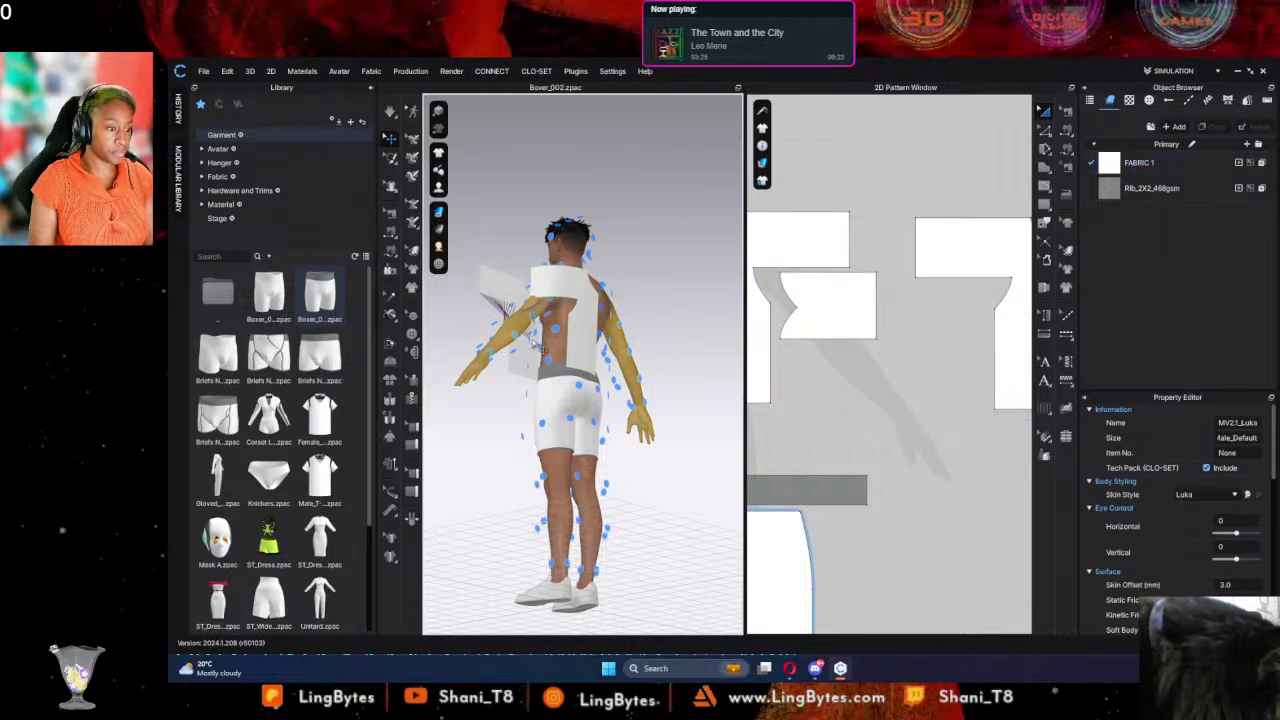
Step: Move and rotate the underarm piece so that it sits beneath the avatar's upper arm, below the sleeves
click(540, 346)
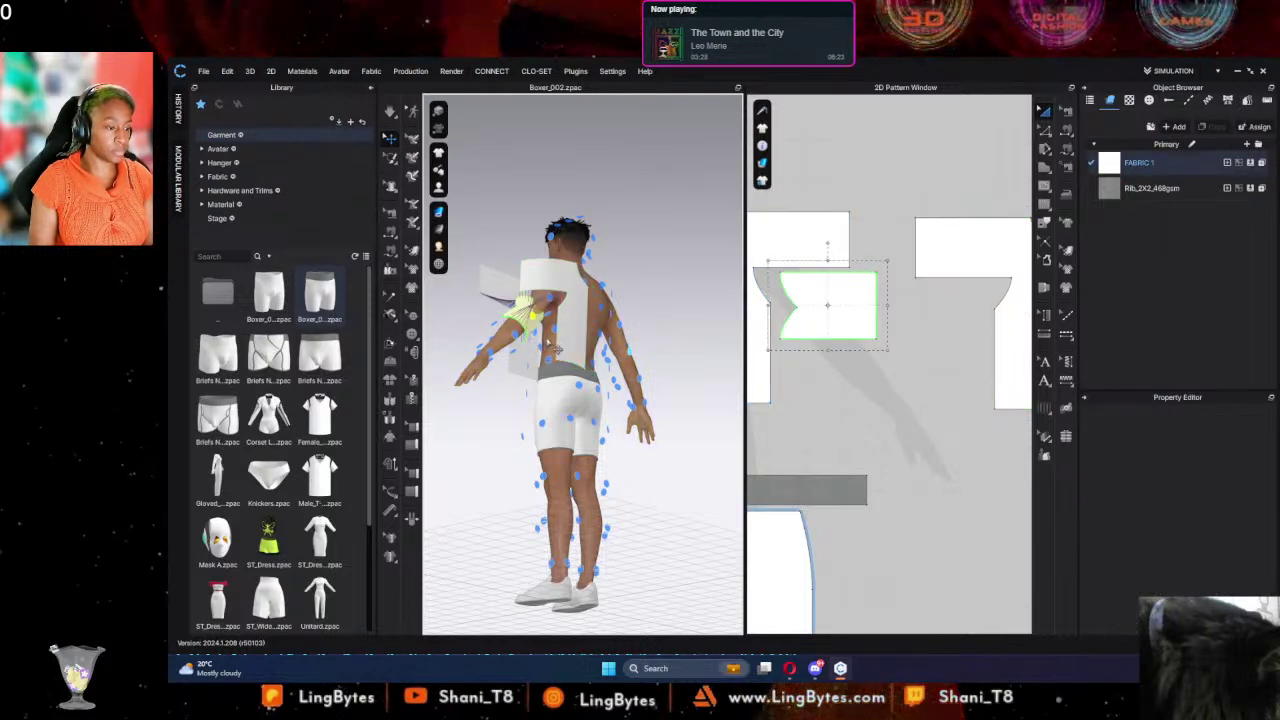
key(ctrl+z)
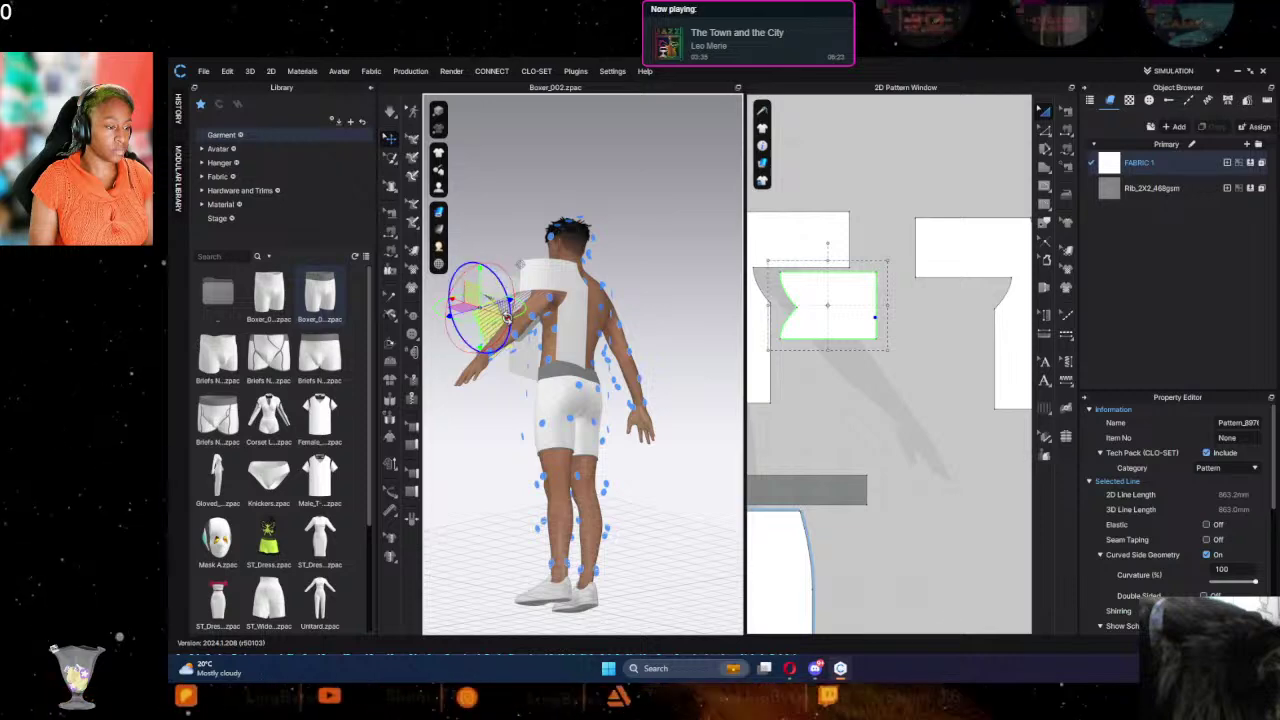
right_drag(519, 304, 564, 362)
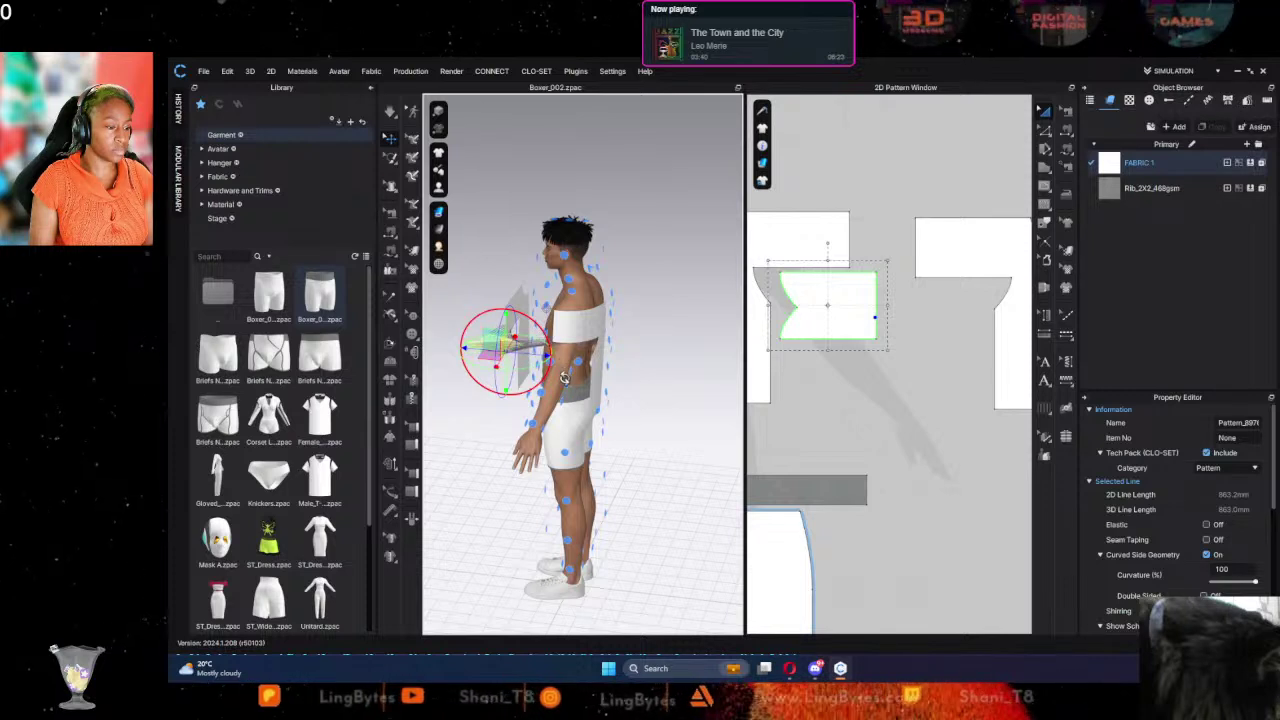
drag(541, 363, 534, 367)
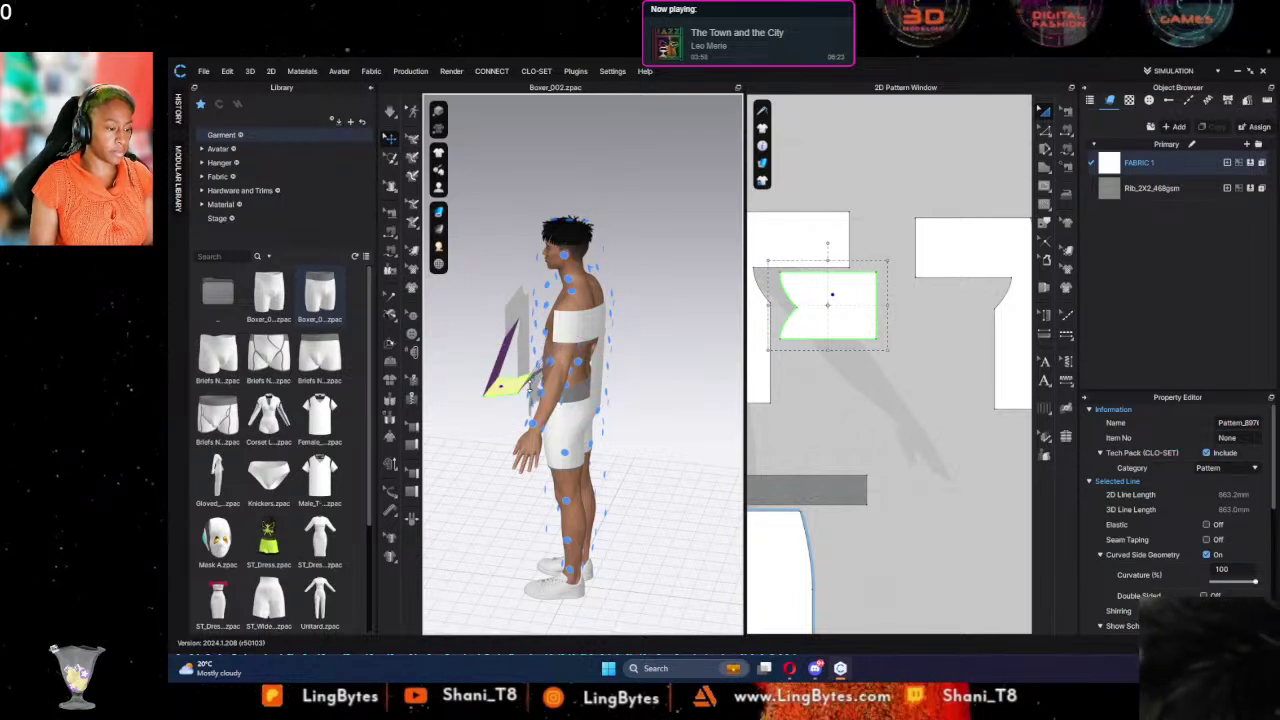
drag(563, 396, 577, 397)
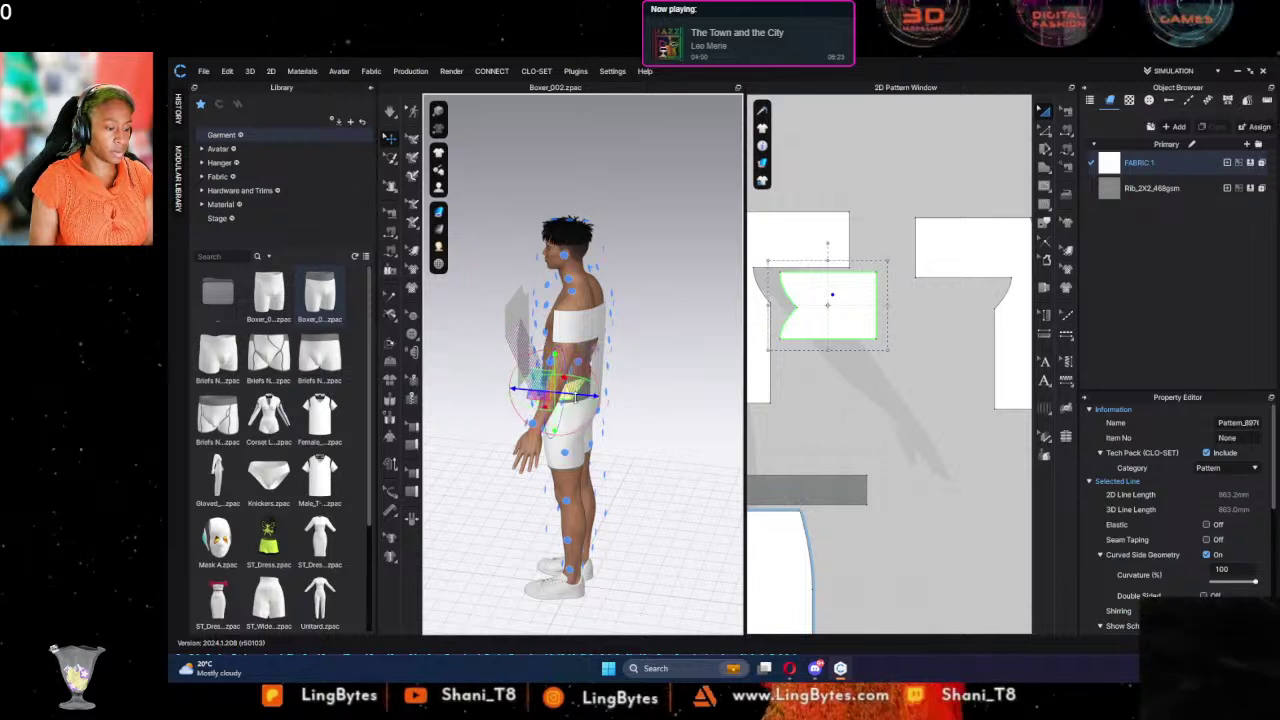
right_drag(577, 397, 552, 324)
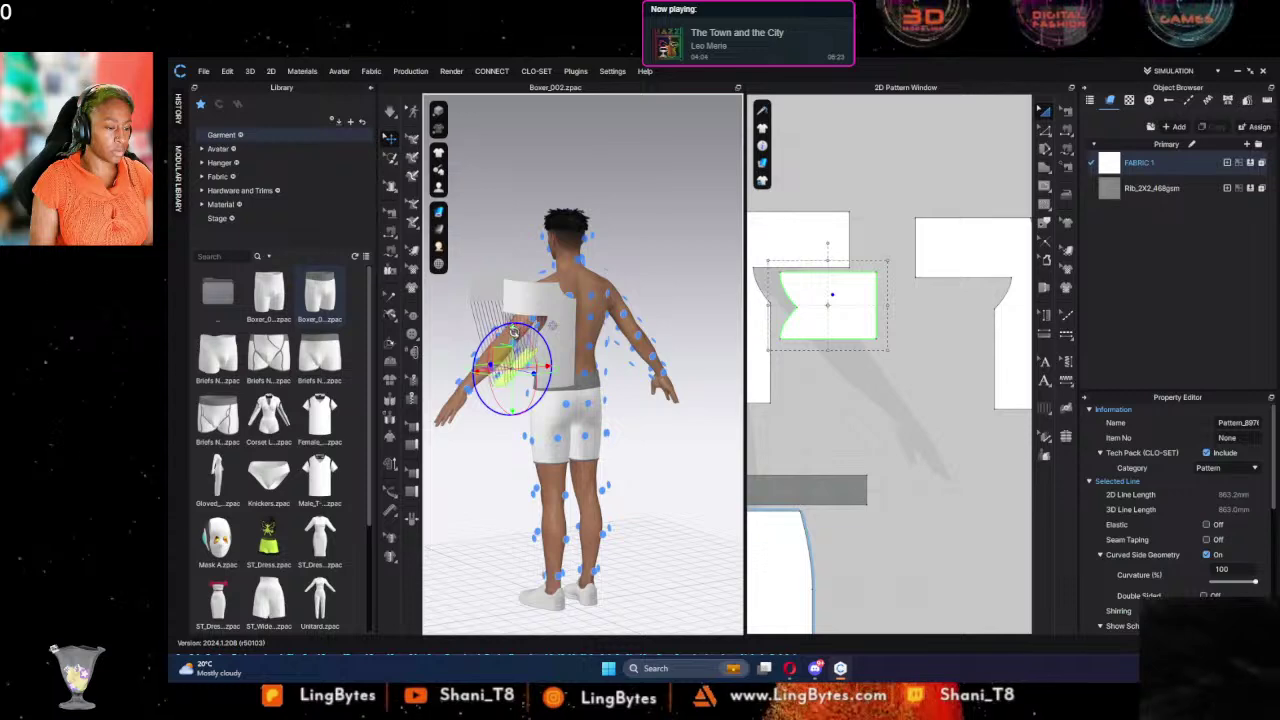
right_drag(552, 324, 650, 322)
Step: Reposition the front half-shirt piece over the avatar's chest with its sleeve in front of the same arm as the back piece
click(590, 378)
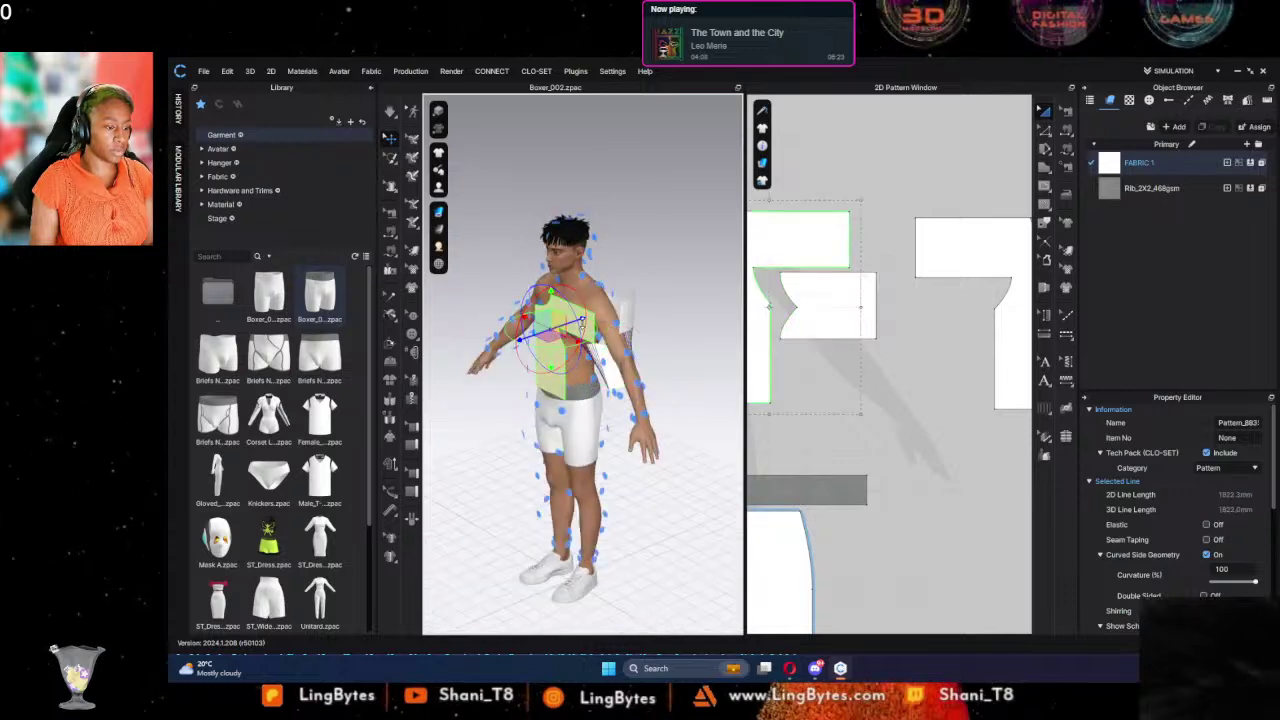
drag(582, 322, 403, 389)
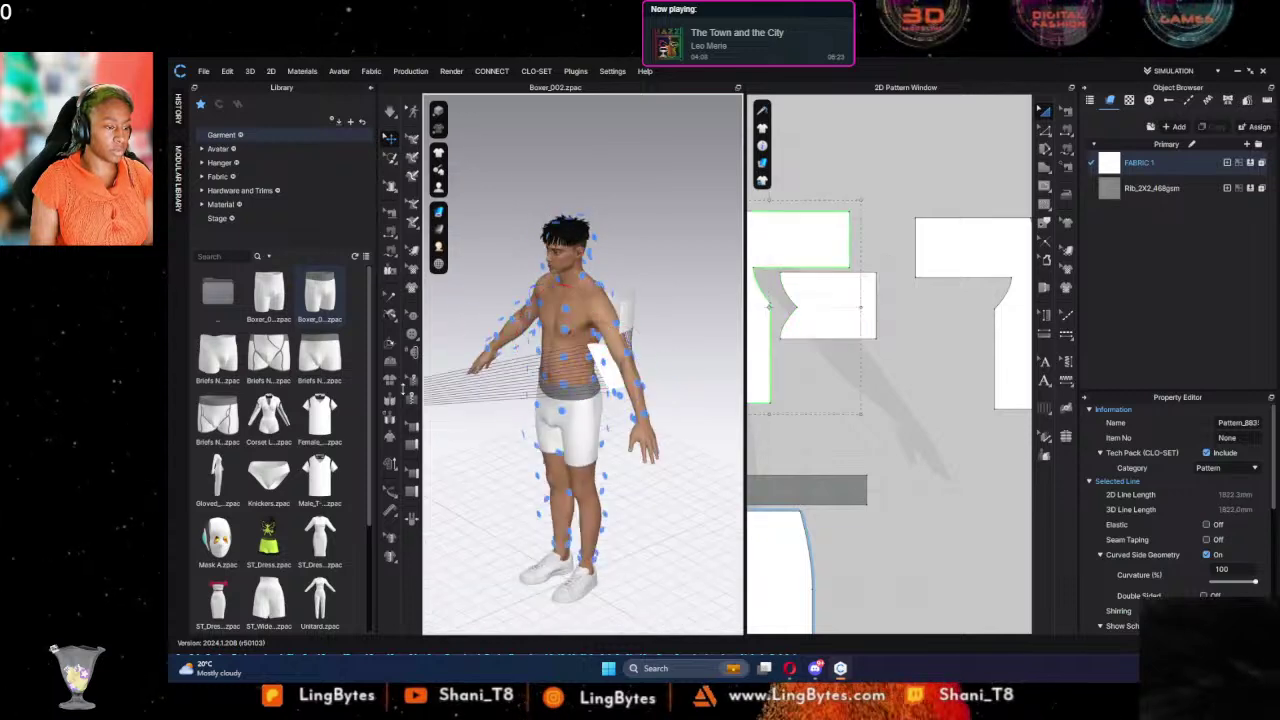
click(563, 356)
drag(547, 312, 582, 337)
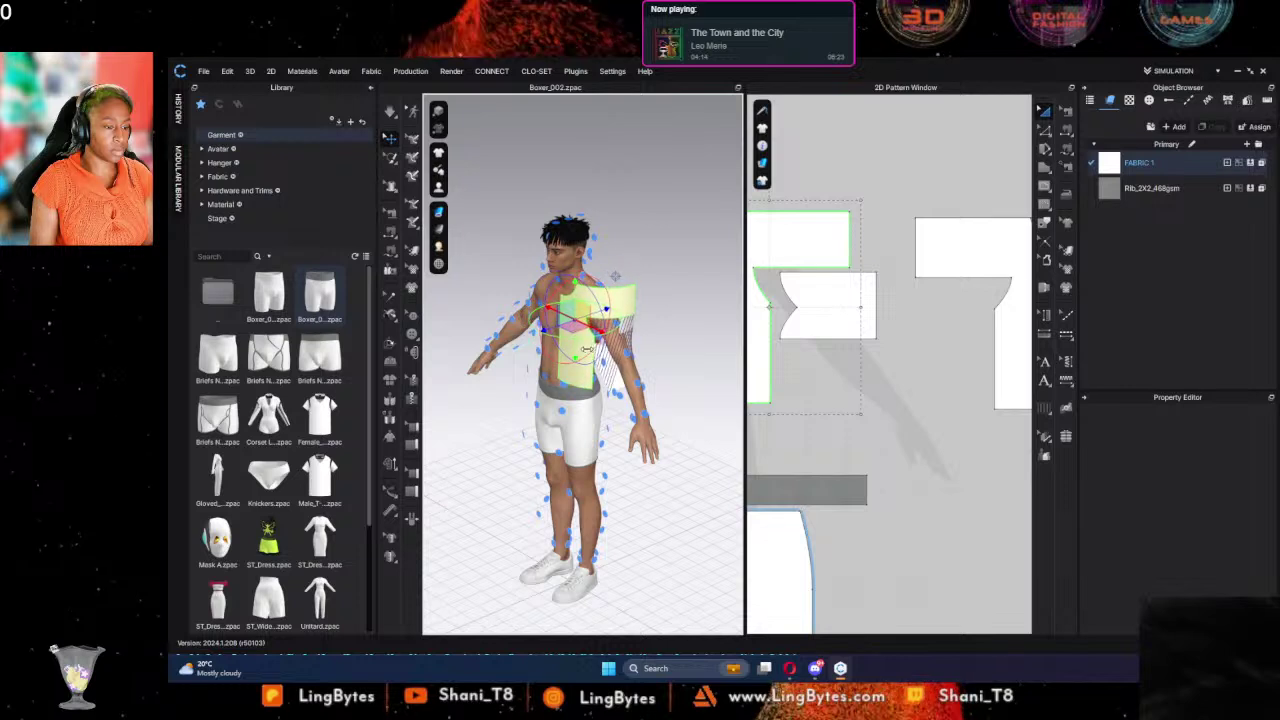
Step: Sew the upper shoulder and sleeve edge of the front piece to the matching edge of the back piece with Segment Sewing
click(1066, 129)
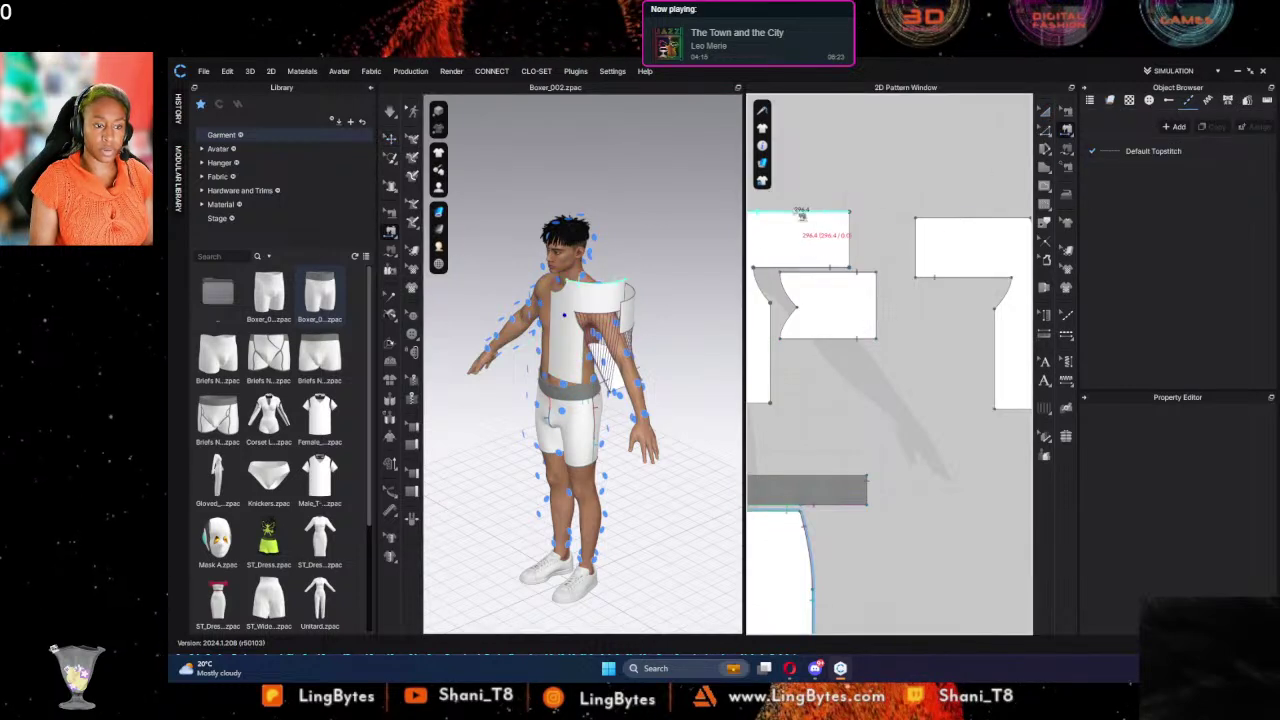
click(955, 219)
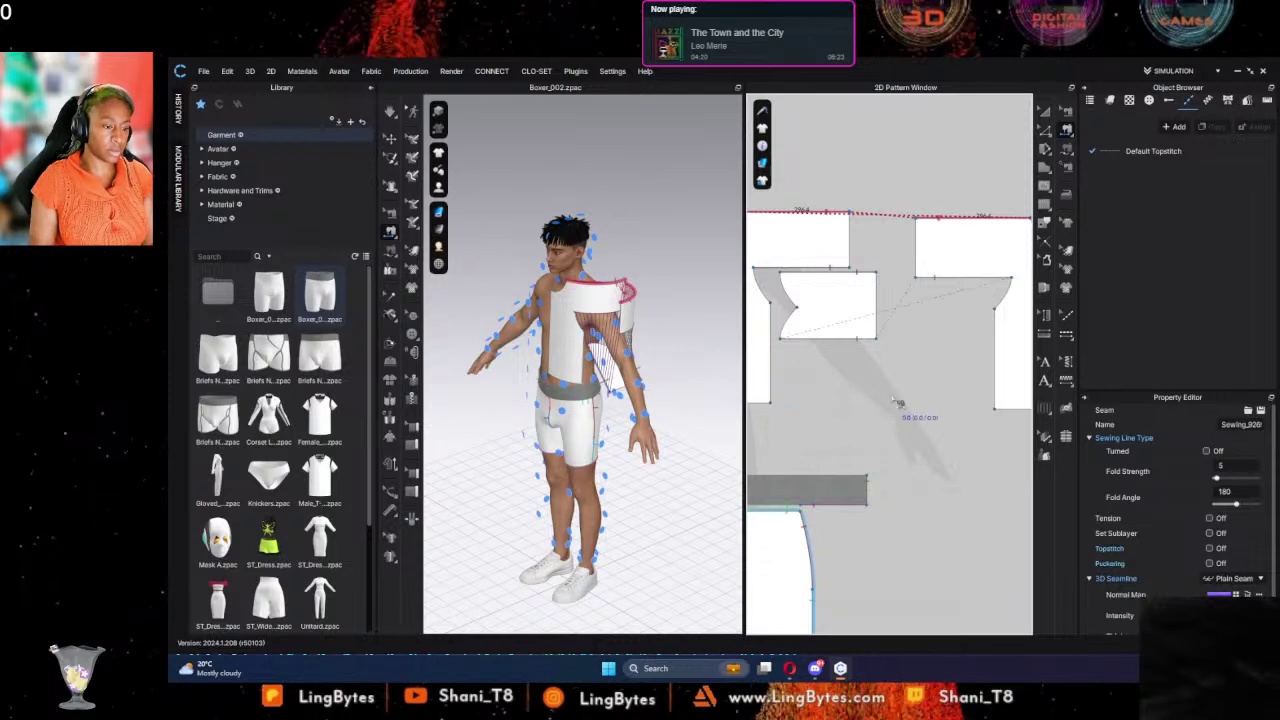
click(1044, 203)
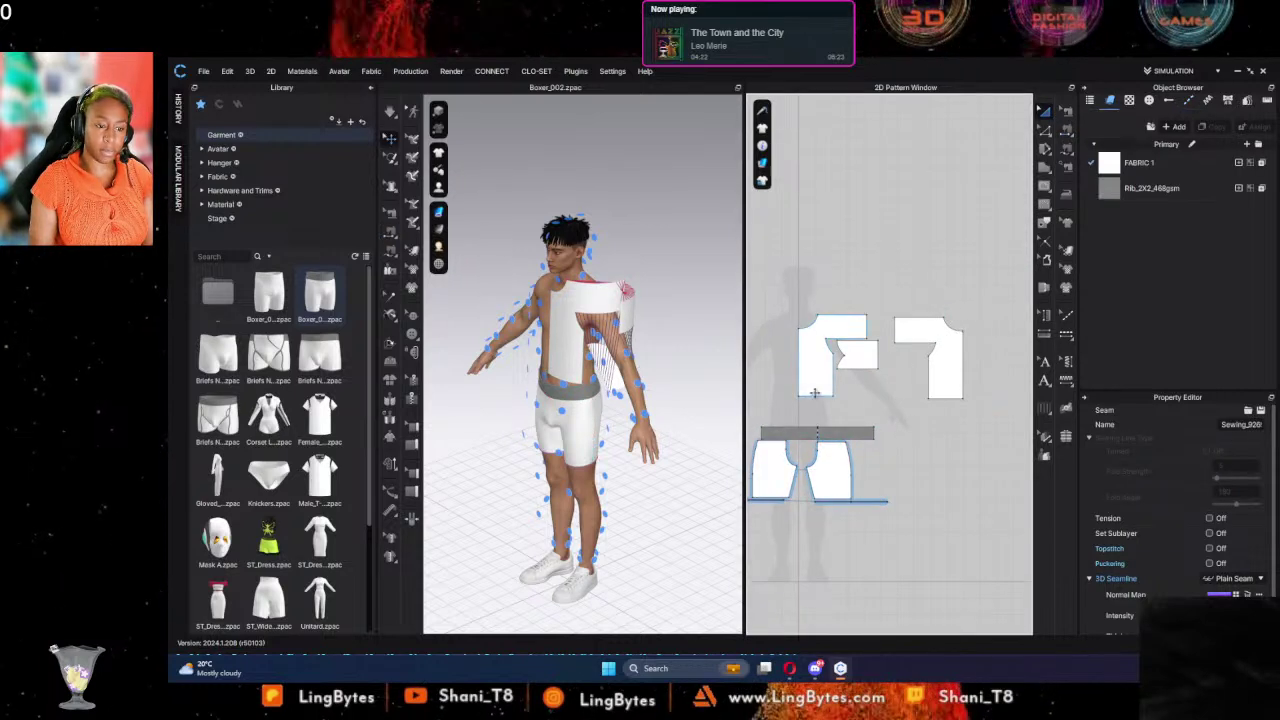
Step: Unfold the front and back halves along their centre lines with Unfold Symmetric Editing (with Sewing) and simulate the shirt
click(1044, 130)
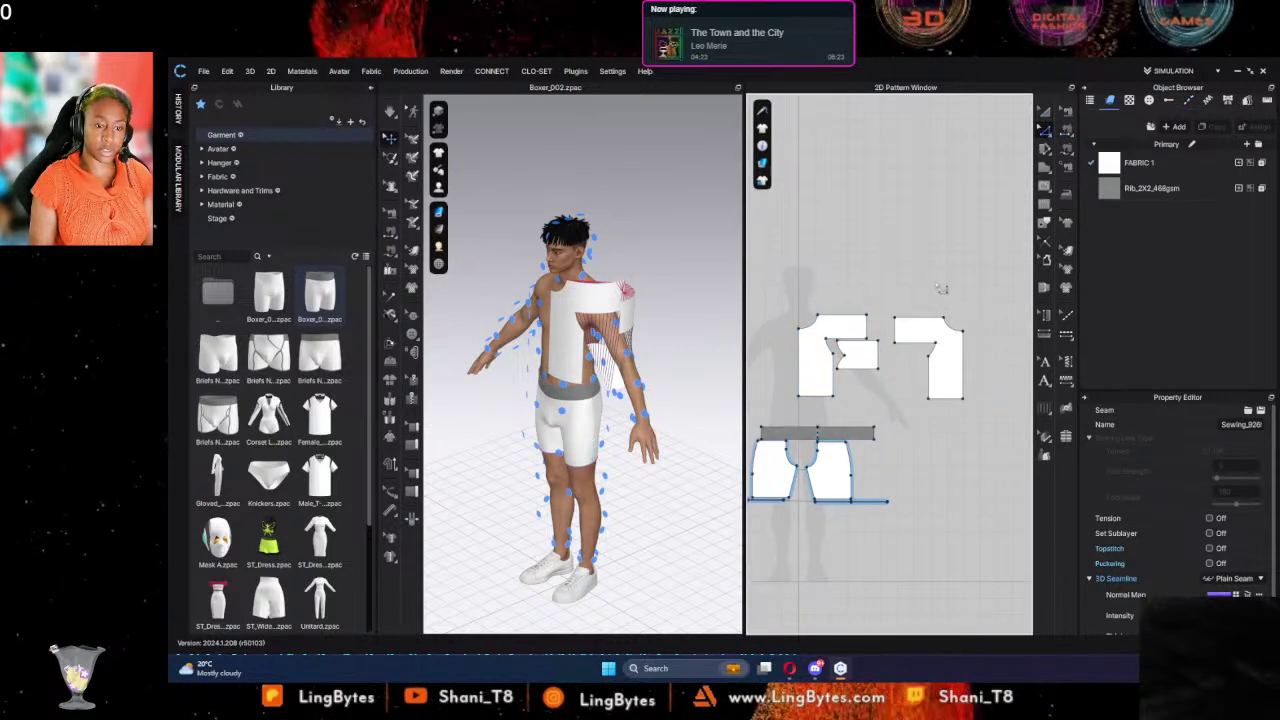
right_click(802, 350)
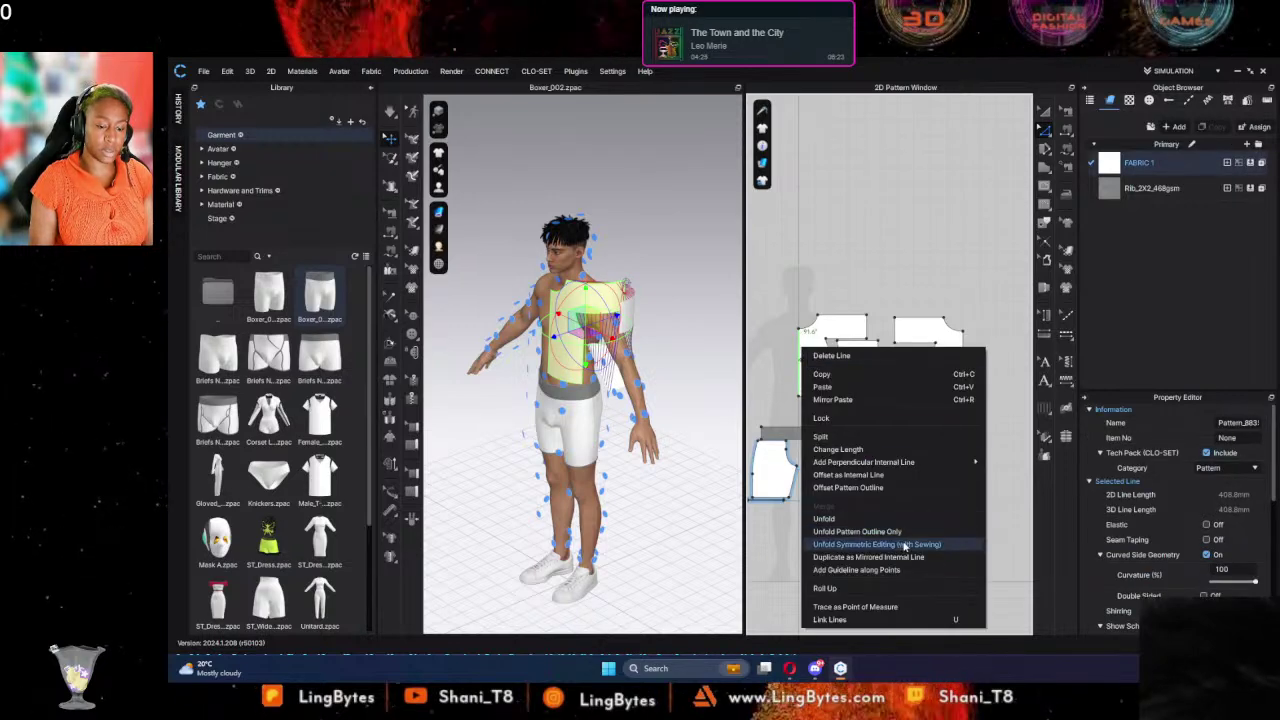
click(905, 544)
right_click(969, 378)
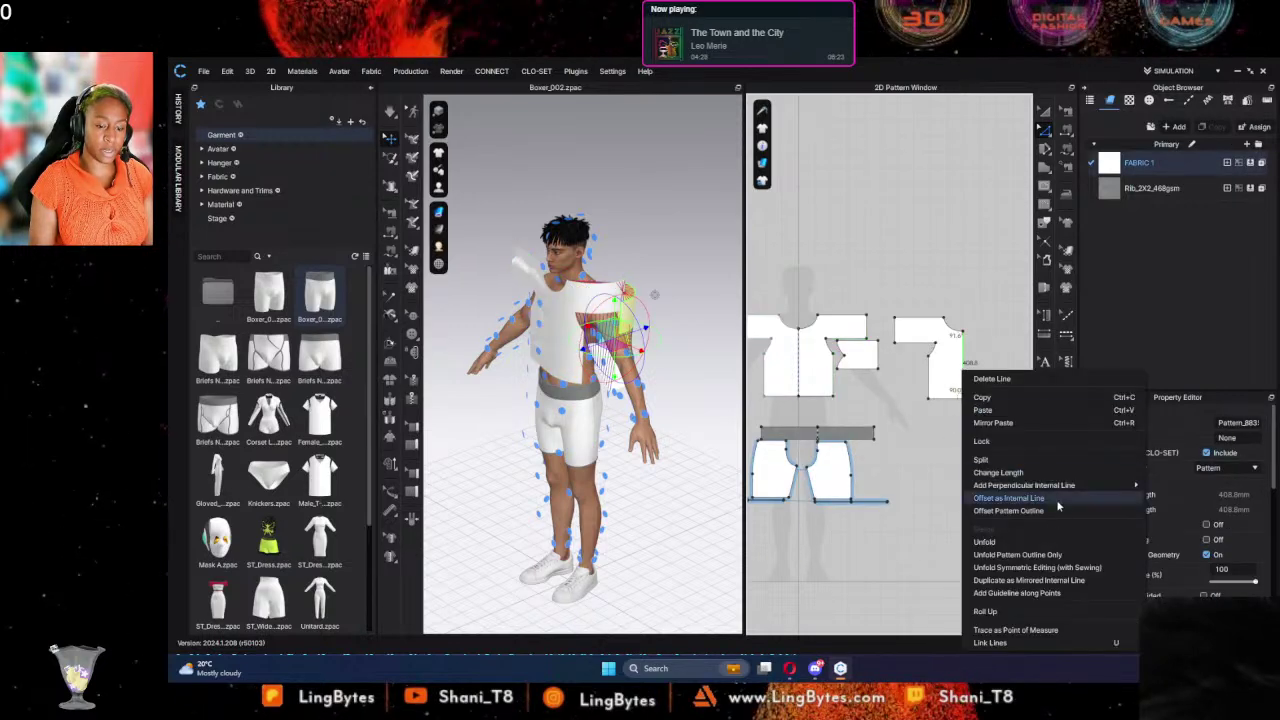
click(1062, 566)
key(space)
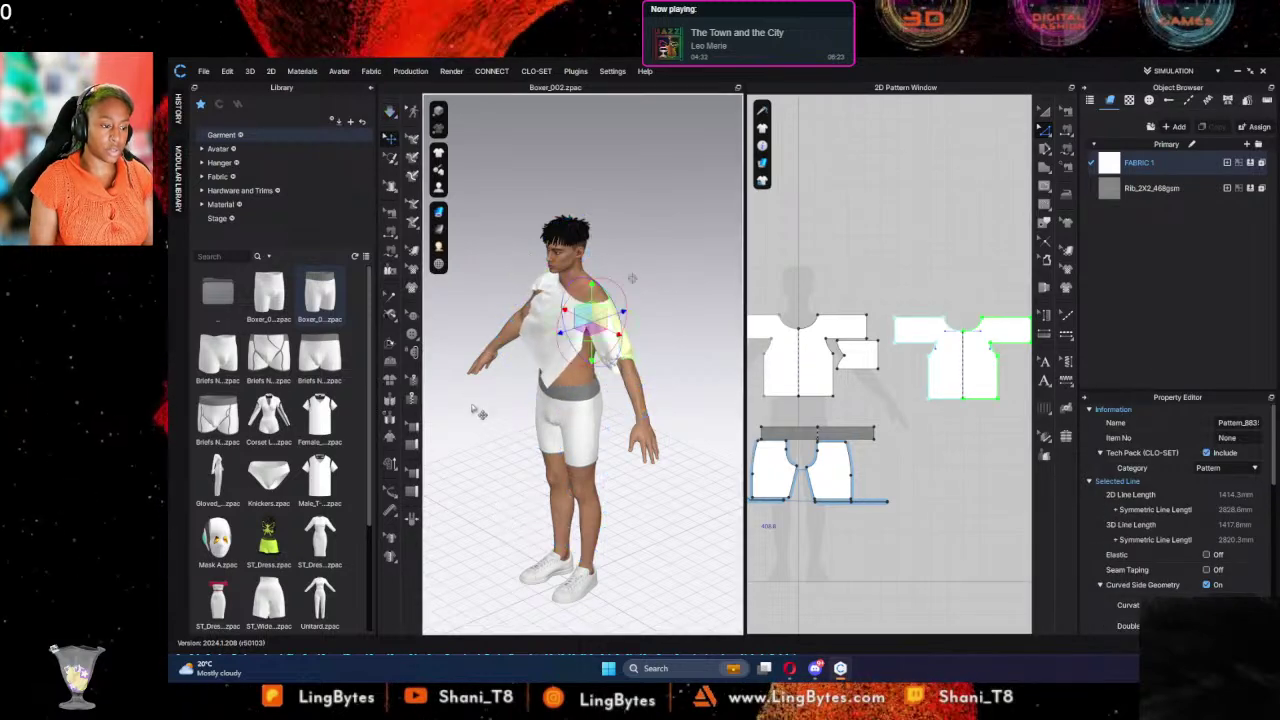
right_drag(478, 413, 566, 373)
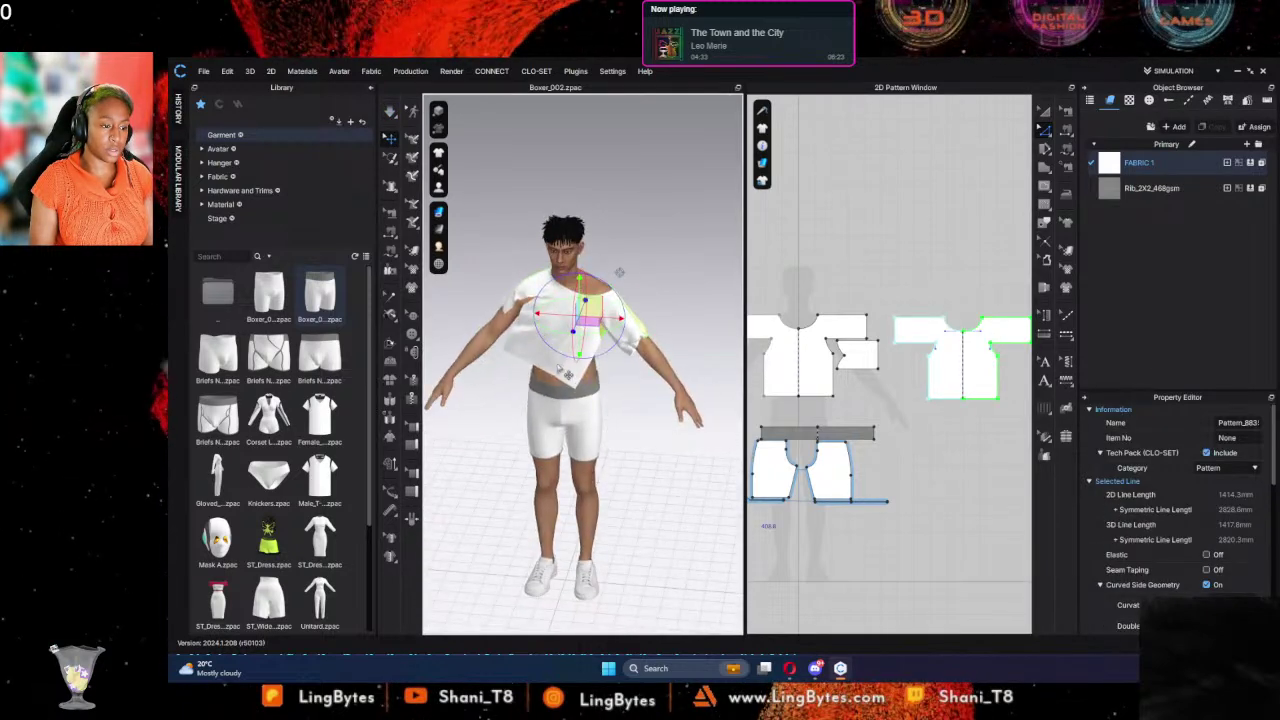
Step: Create a Symmetric Pattern (with Sewing) of the underarm piece and place it under the front piece's opposite sleeve
click(855, 378)
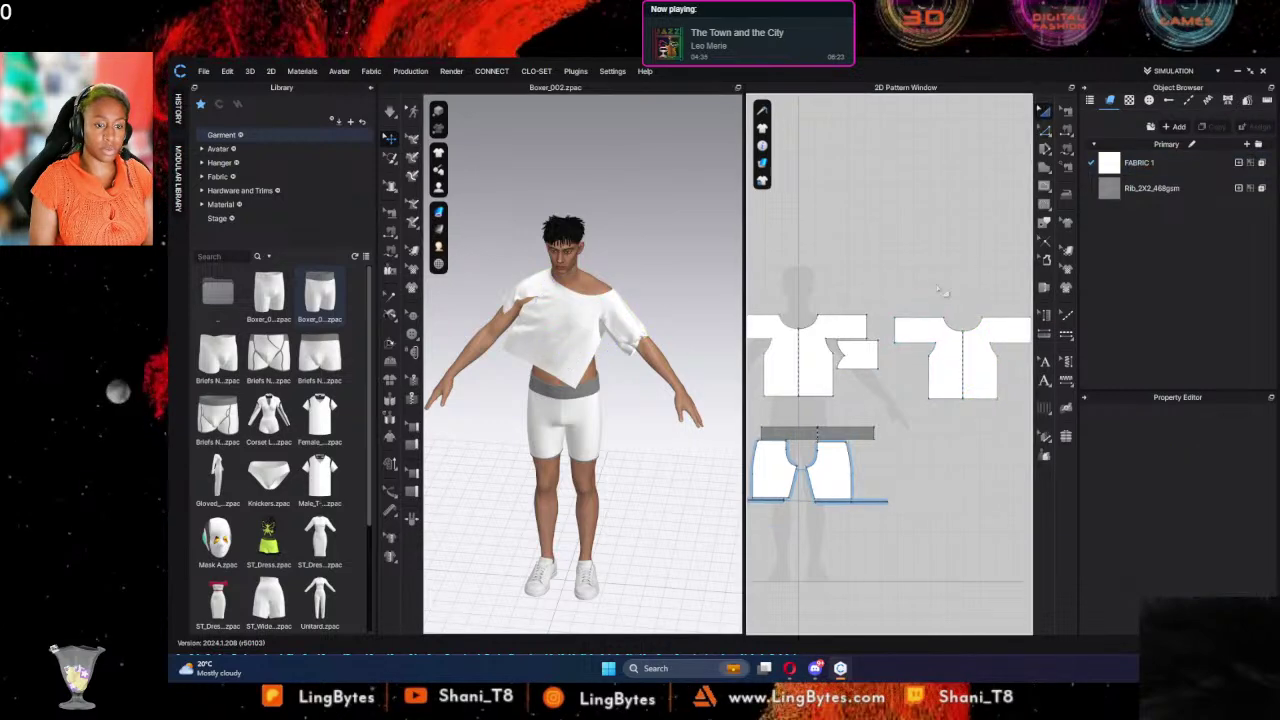
right_click(865, 362)
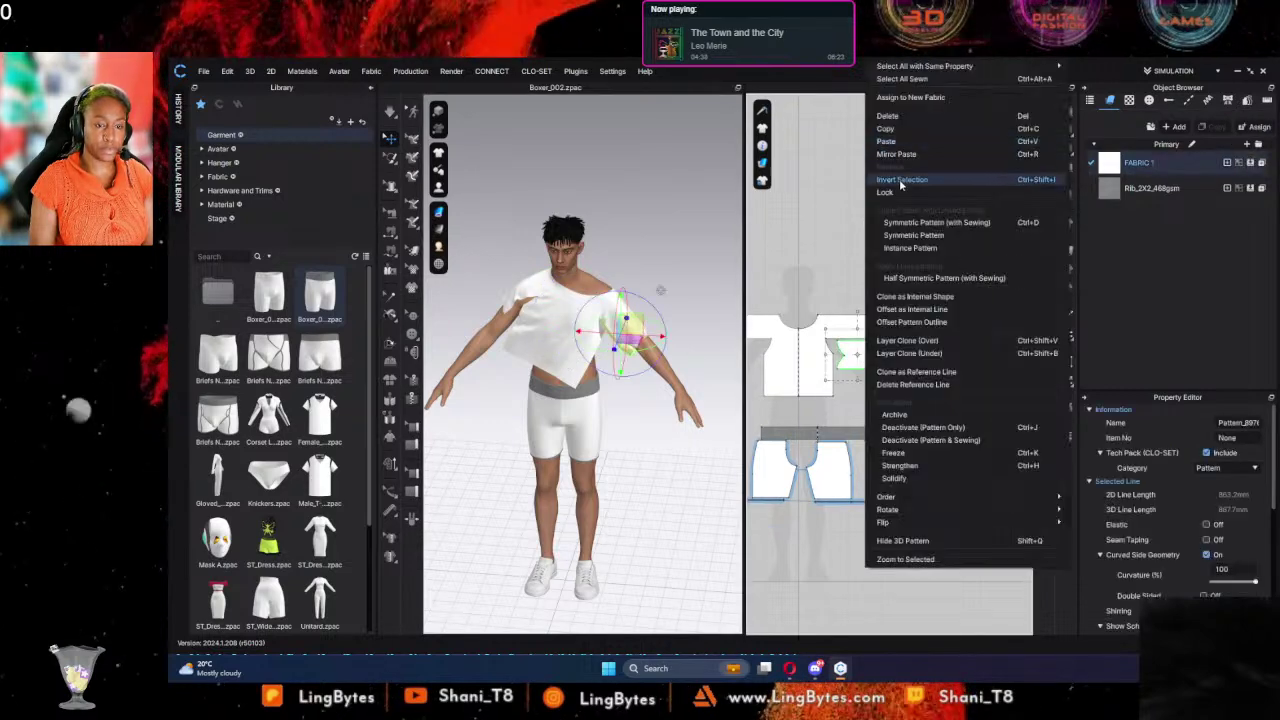
click(980, 223)
scroll(889, 361, down, 2)
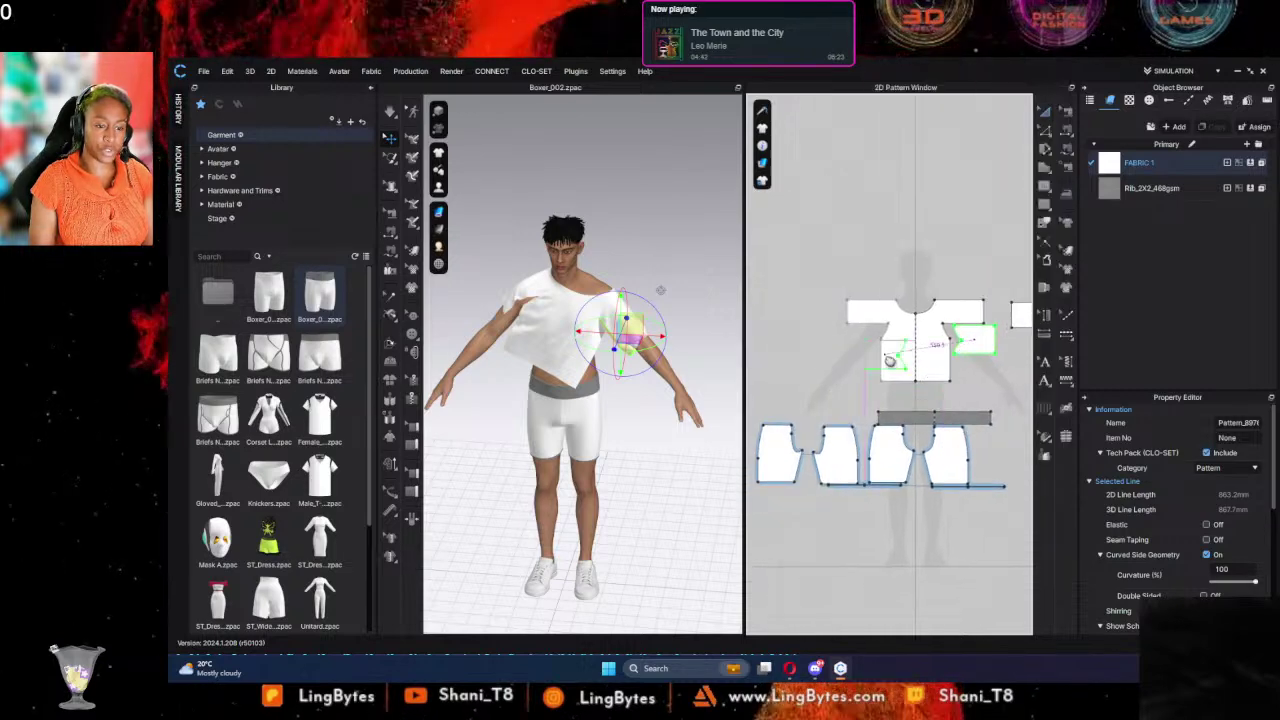
click(495, 483)
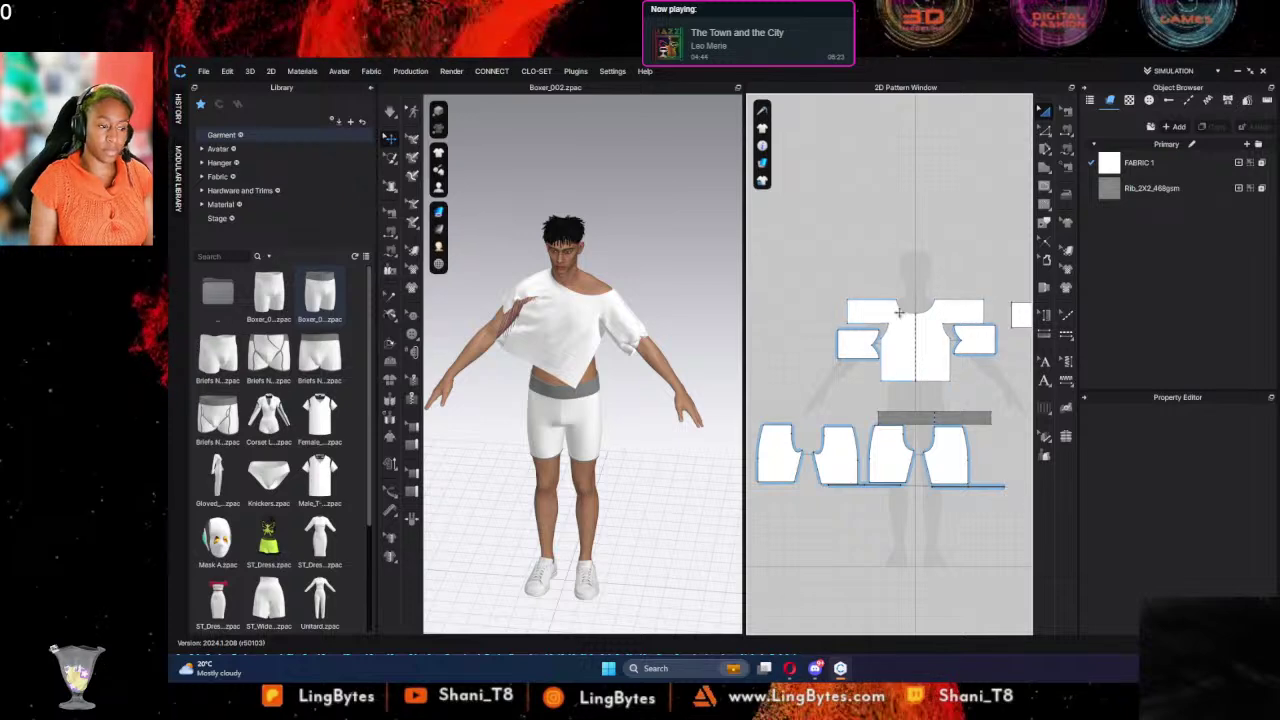
Step: Check the seams around the sleeves and simulate the shirt with both underarm pieces on the avatar
click(1066, 131)
scroll(872, 400, down, 3)
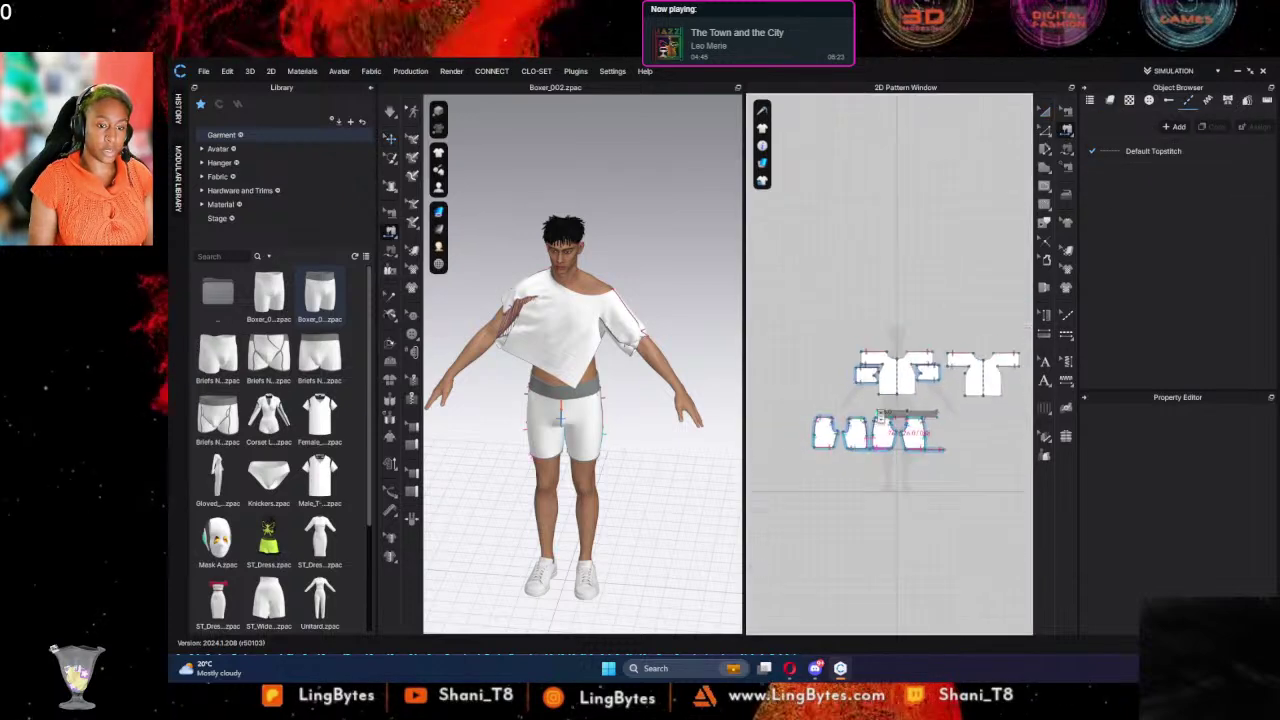
scroll(873, 393, up, 6)
middle_drag(872, 393, 694, 470)
key(a)
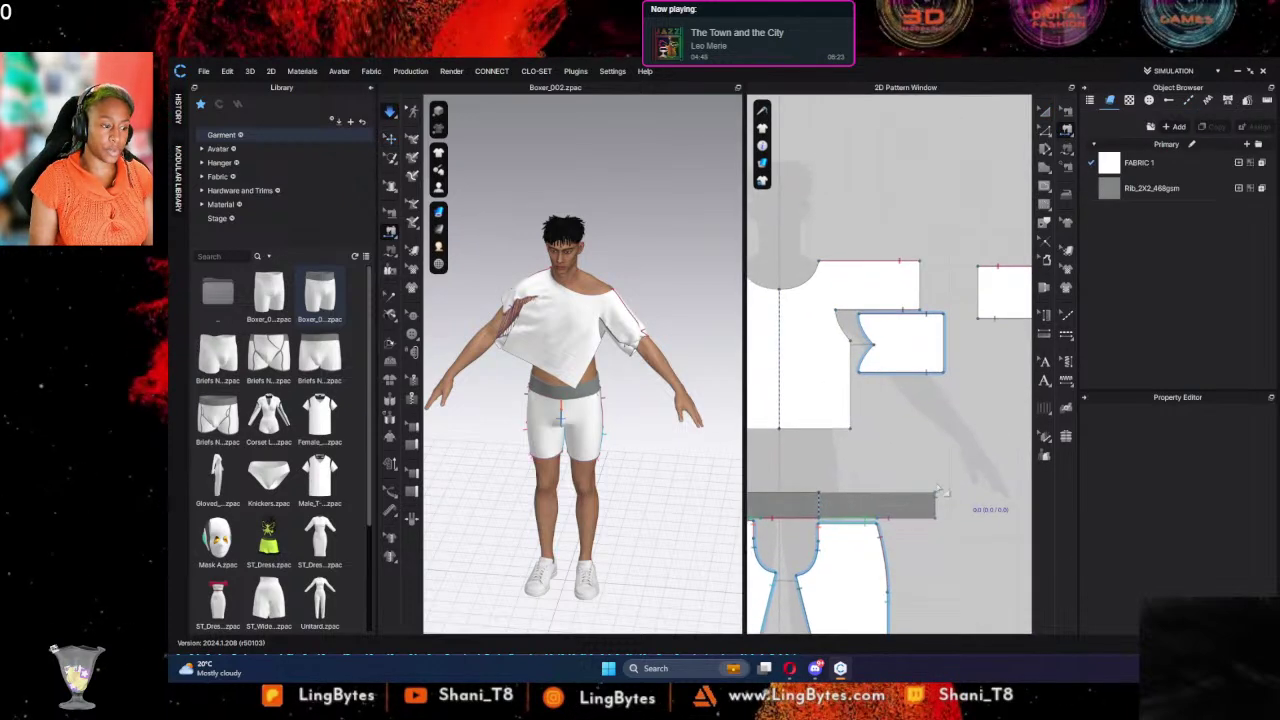
key(space)
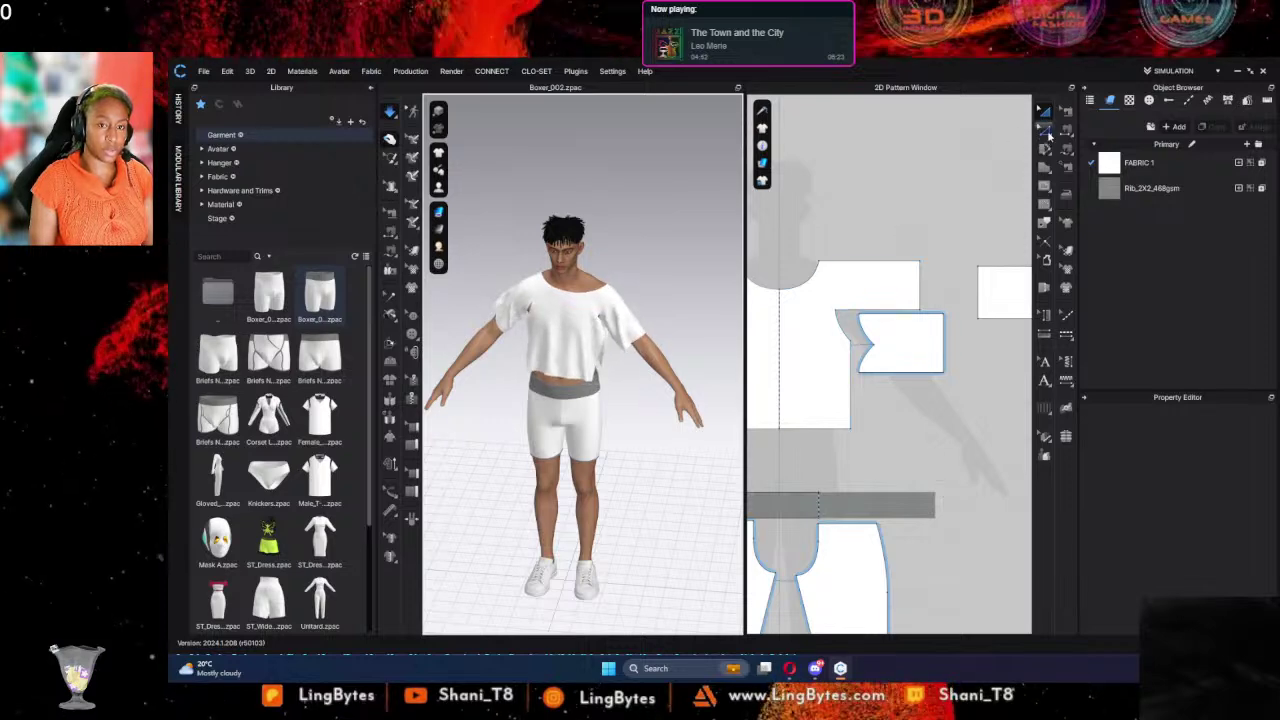
Step: Sew the side edge of the back piece to the side edge of the front piece with Segment Sewing
click(1066, 129)
scroll(922, 453, down, 1)
middle_drag(885, 447, 750, 403)
click(888, 358)
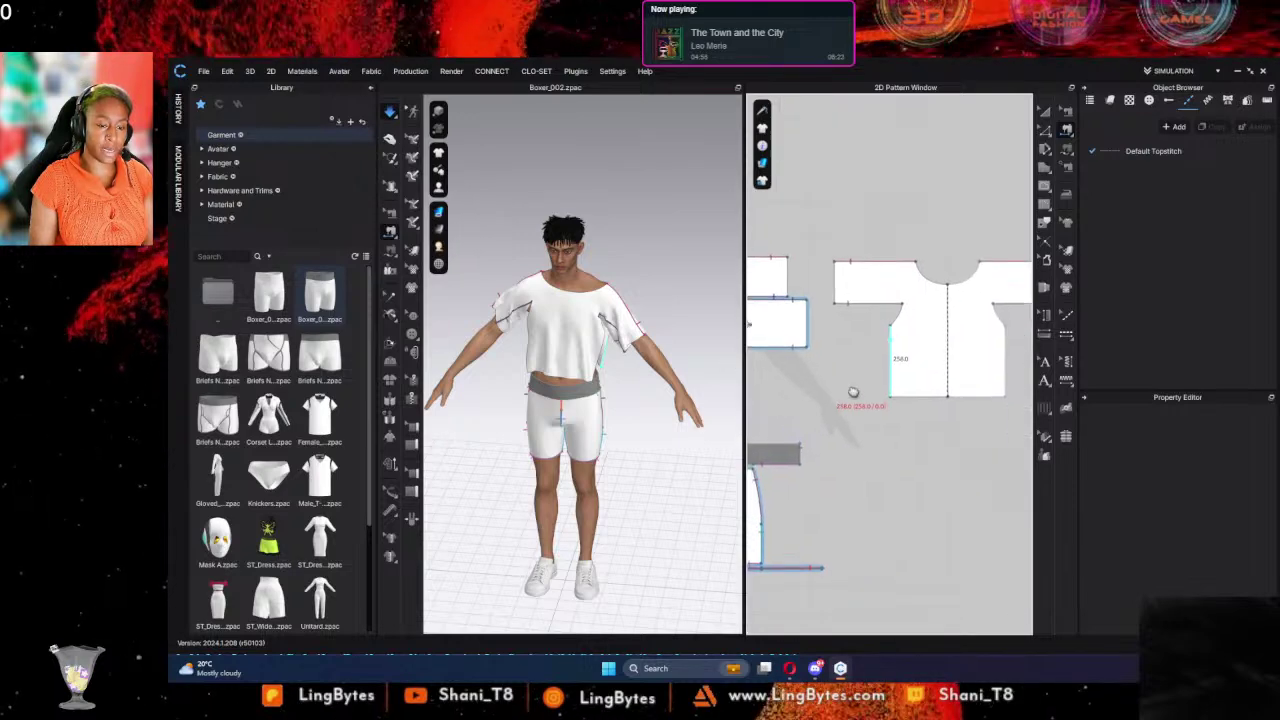
middle_drag(842, 386, 968, 395)
click(857, 369)
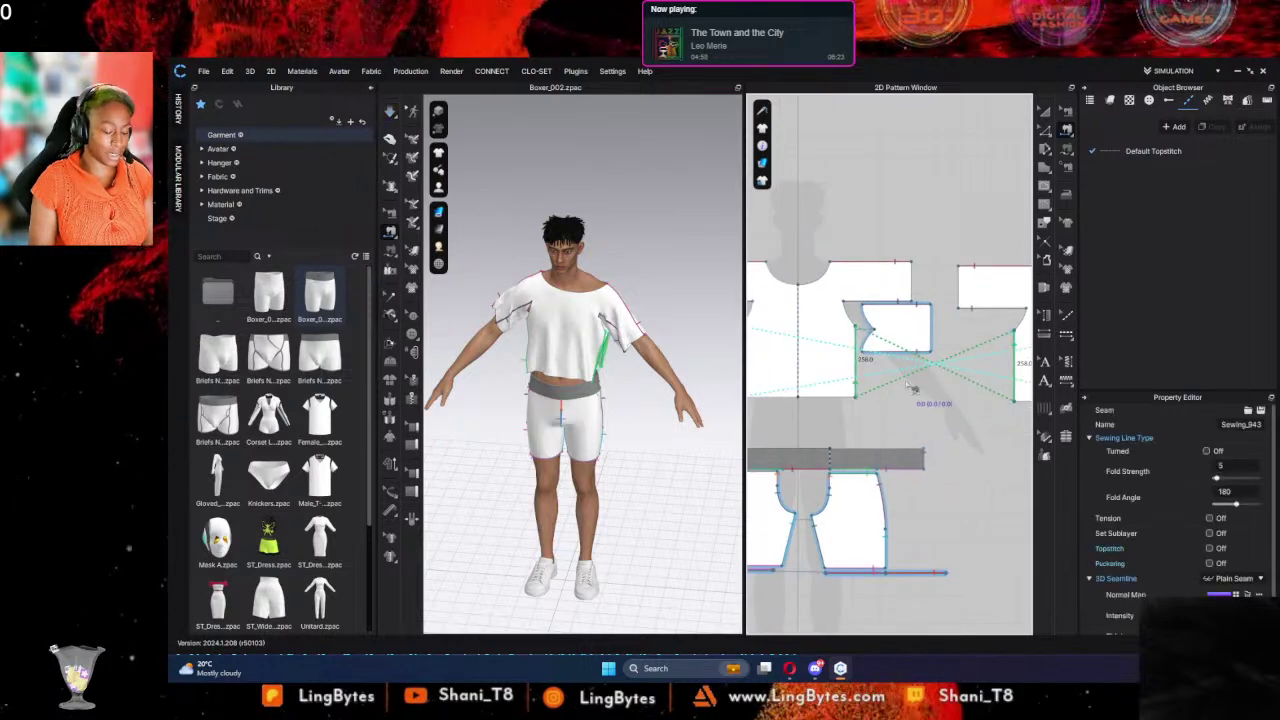
click(1044, 131)
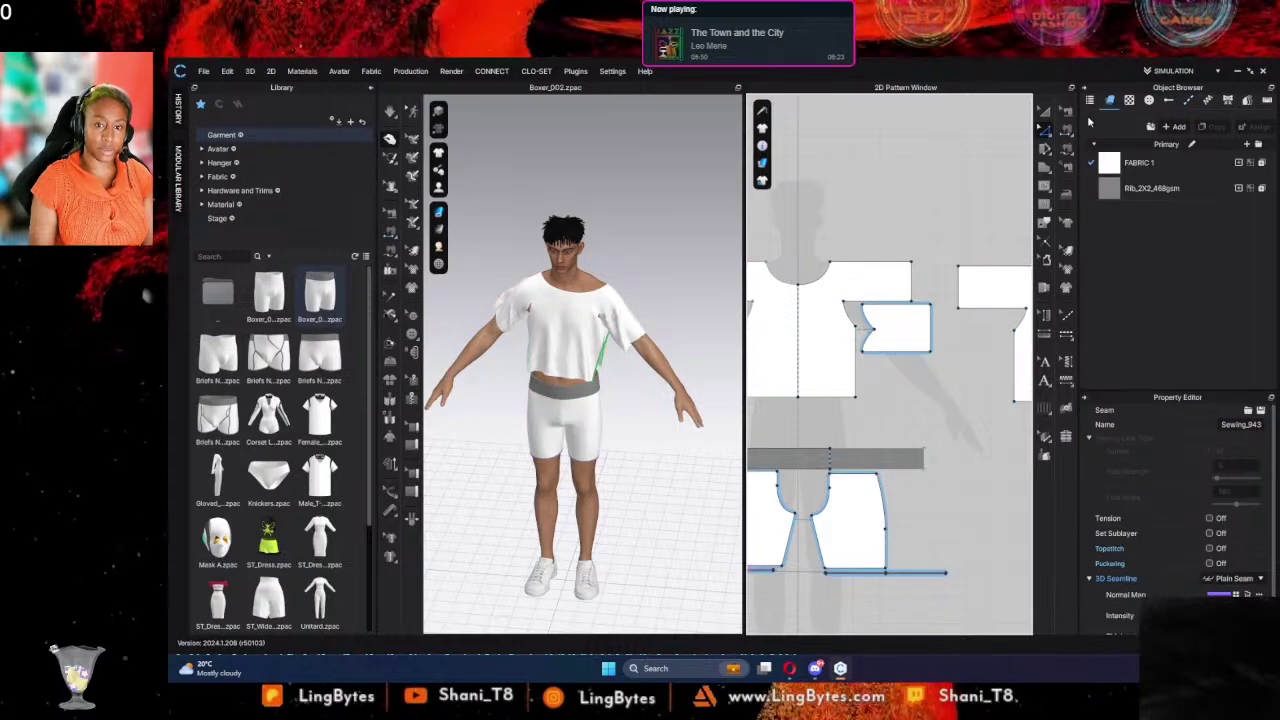
Step: Reverse the crossed side seam's sewing direction and simulate the shirt
click(1066, 110)
right_click(860, 360)
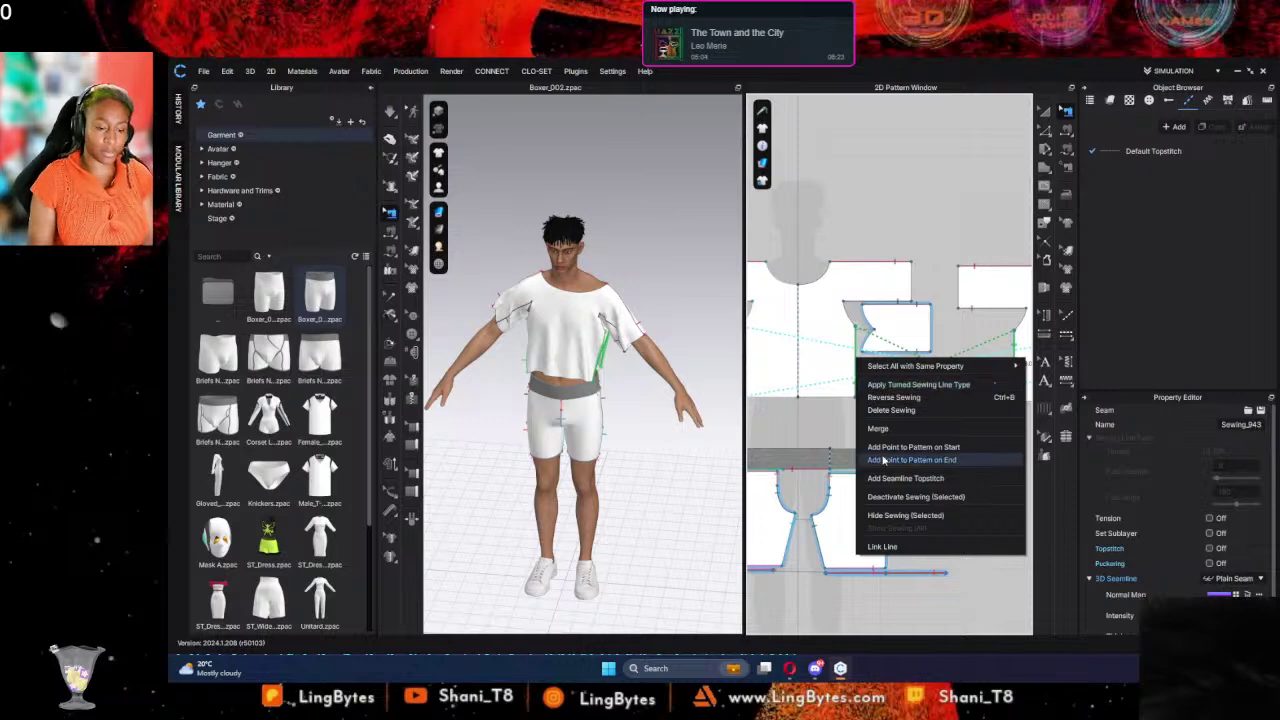
click(895, 397)
key(space)
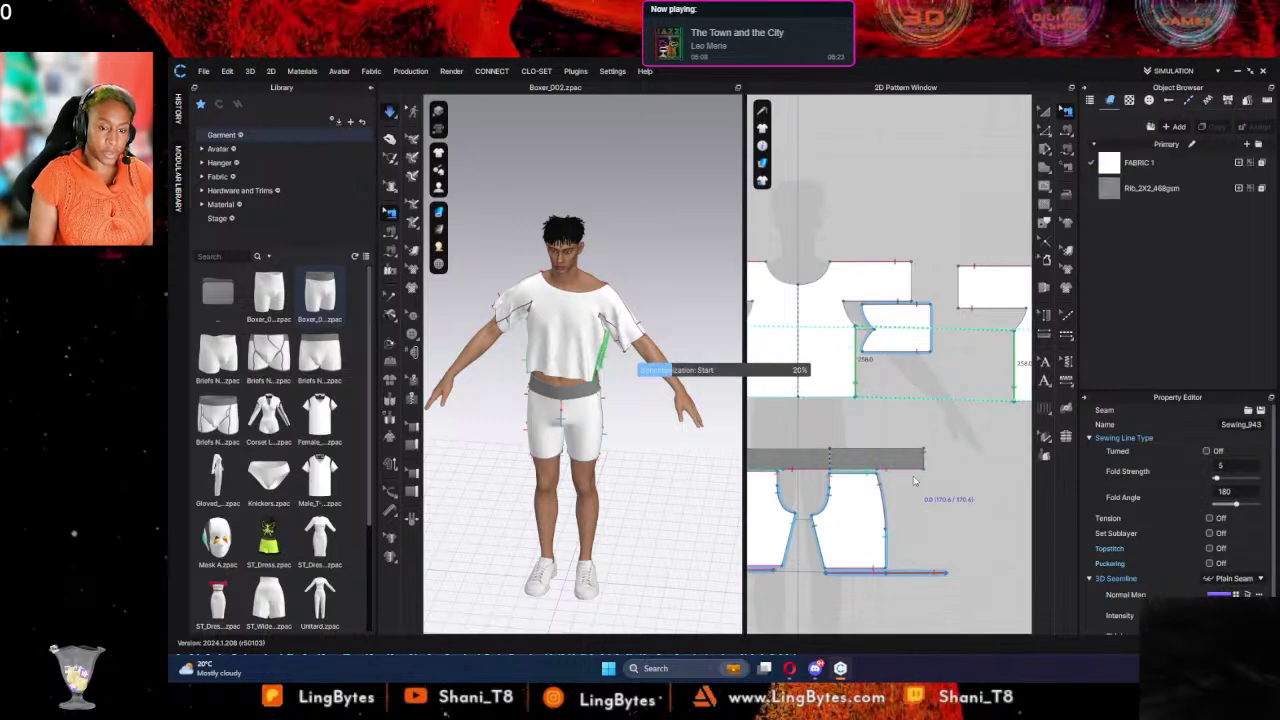
Step: Pull the shirt's back and front up at the shoulders during simulation to settle it on the avatar
key(2)
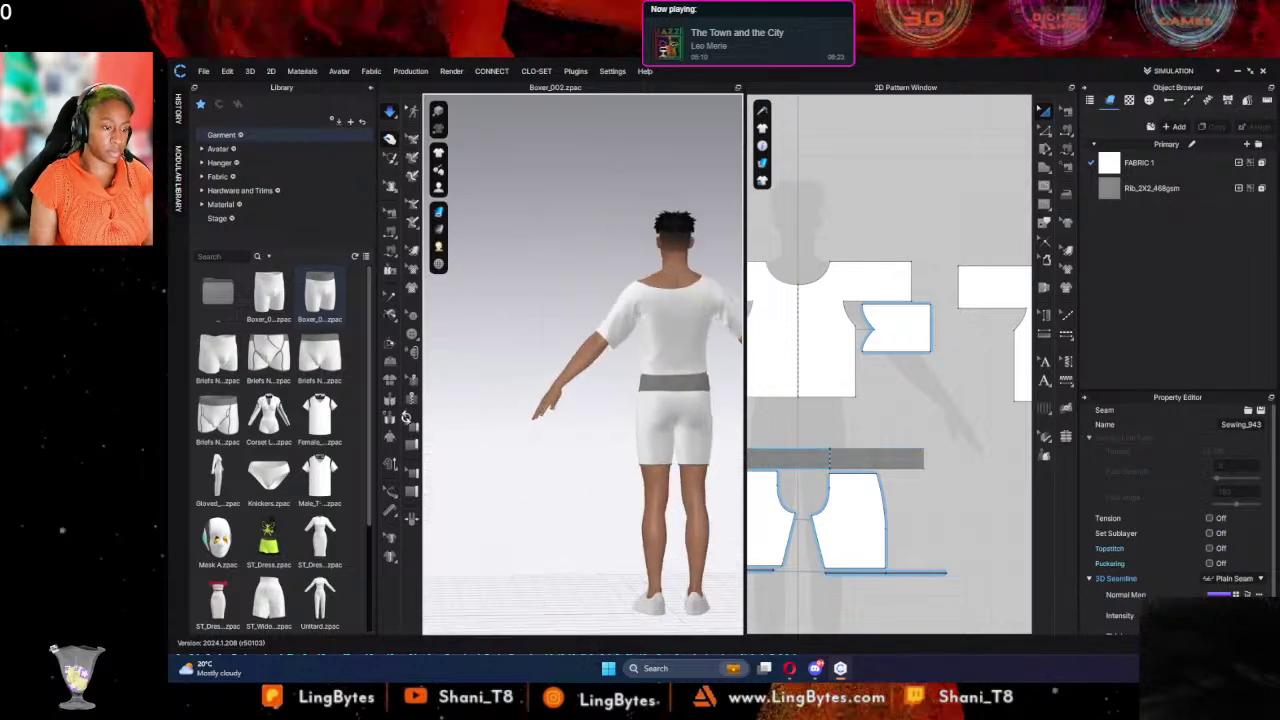
click(640, 287)
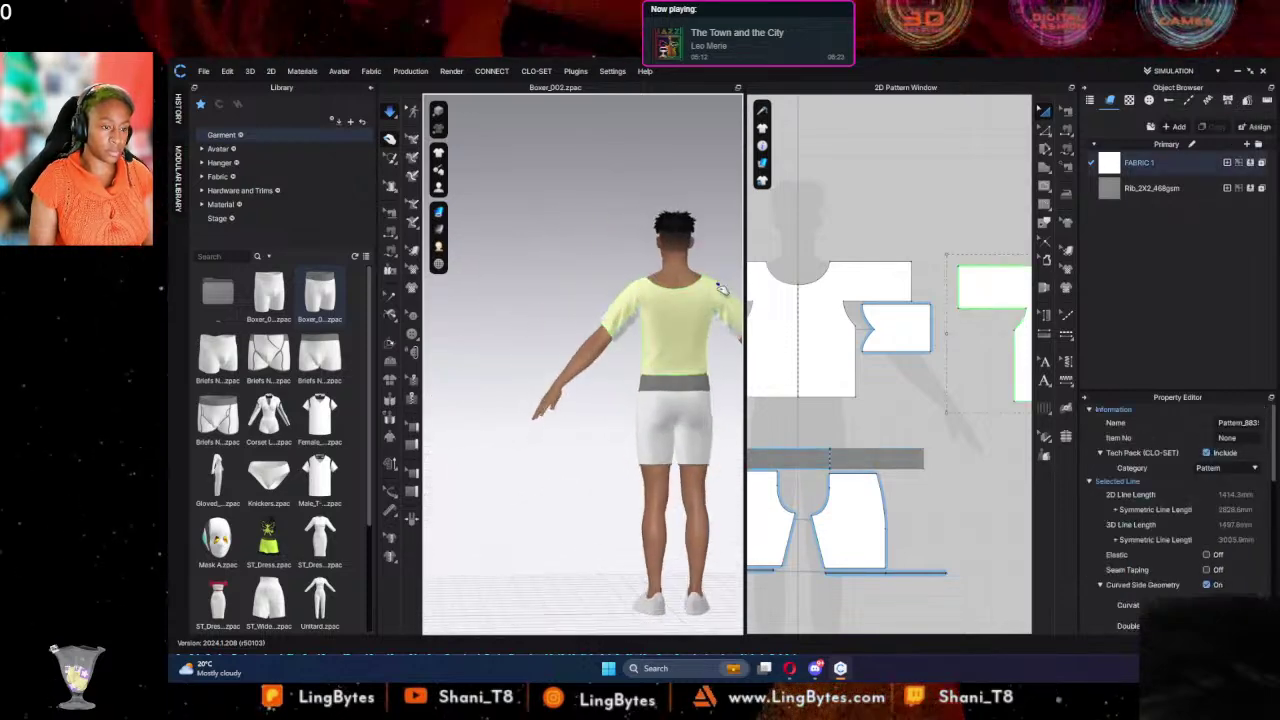
drag(717, 287, 755, 306)
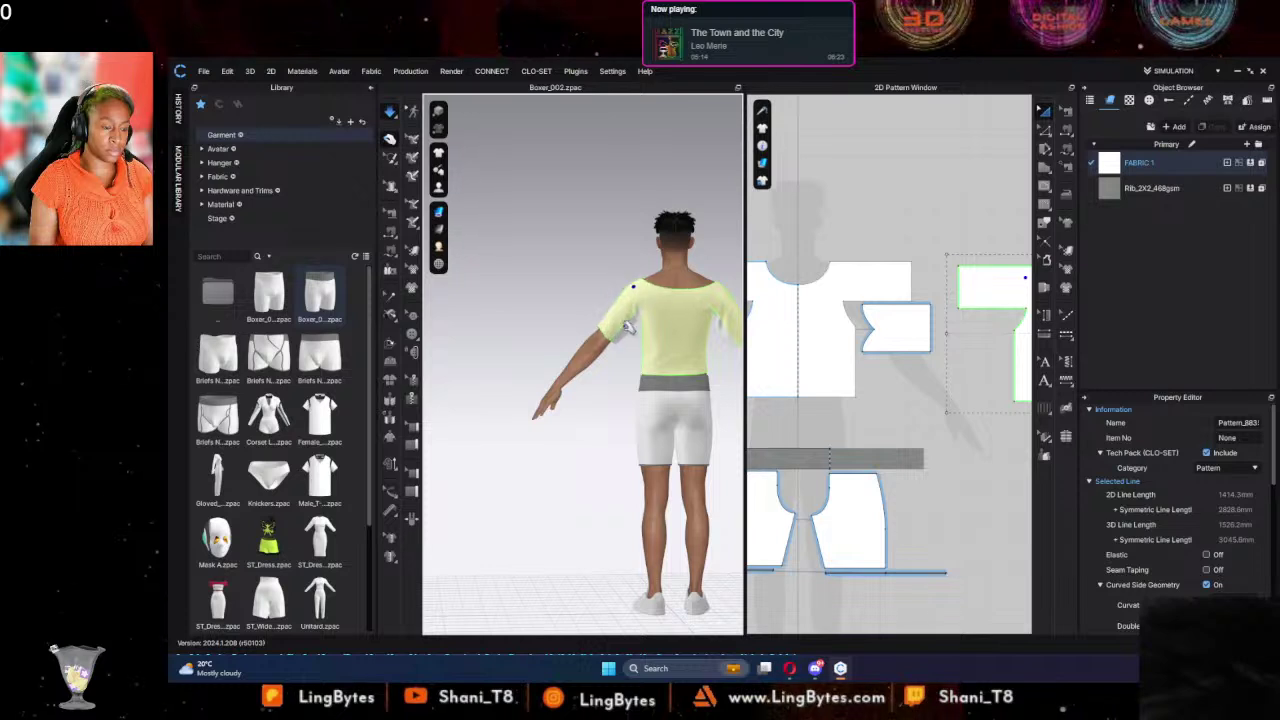
key(0)
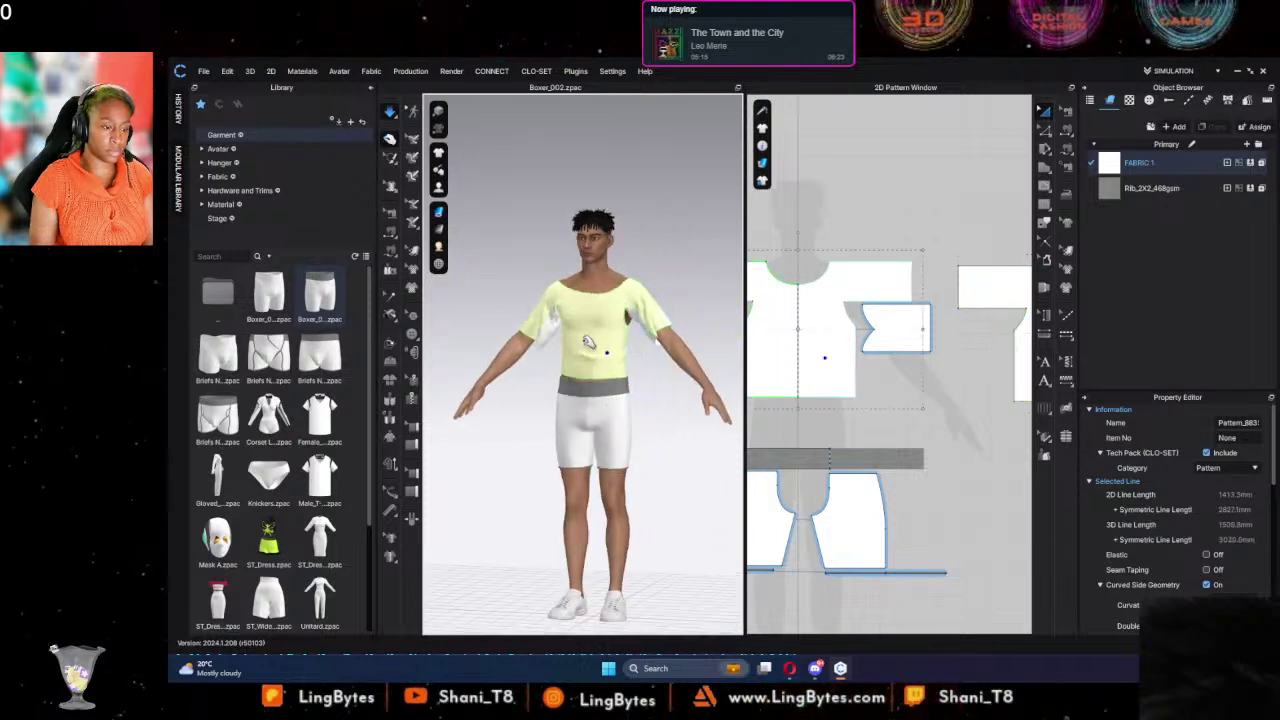
right_drag(585, 342, 510, 318)
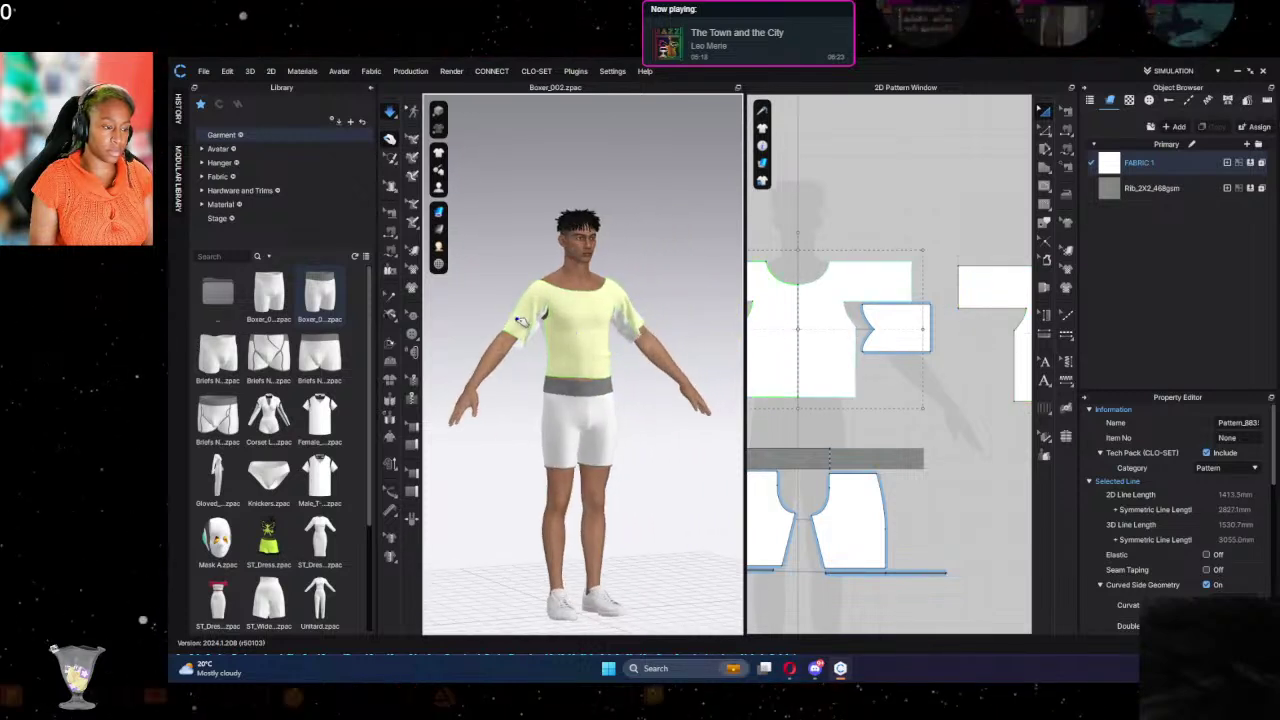
drag(521, 322, 537, 269)
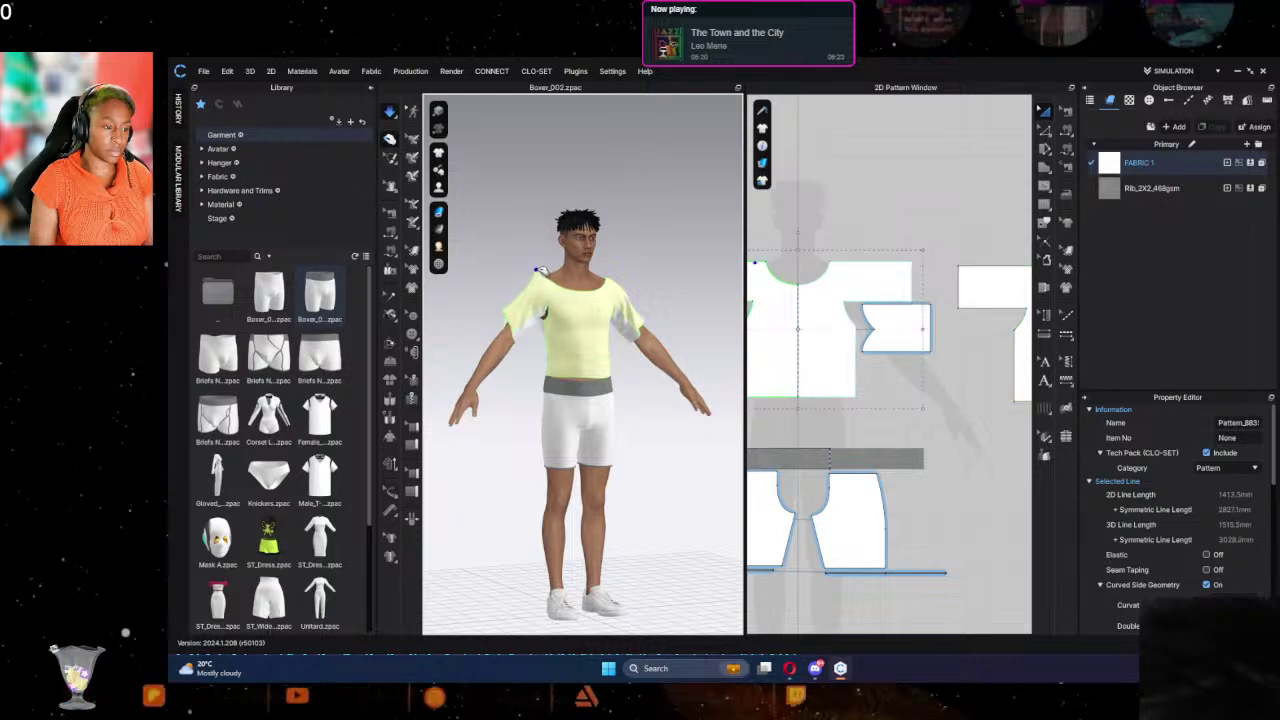
Step: Pull the shirt's sleeves, underarm piece and front hem into place on the avatar during simulation
click(516, 318)
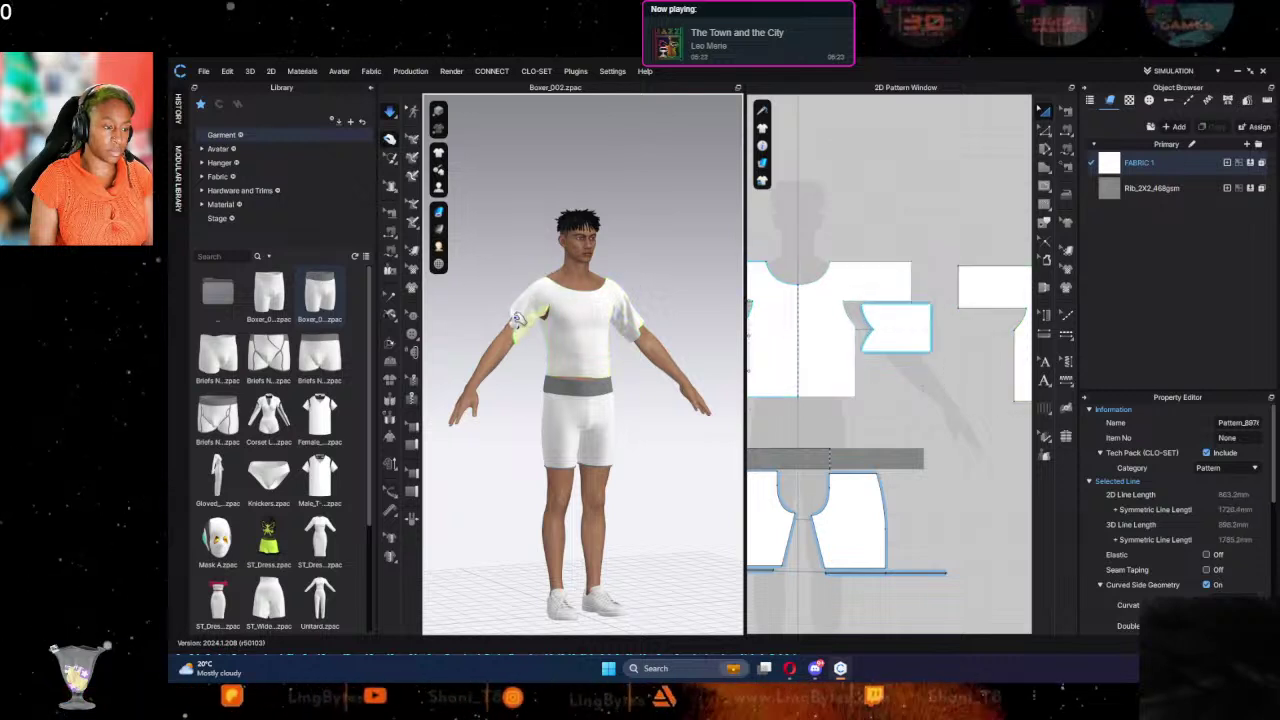
click(505, 322)
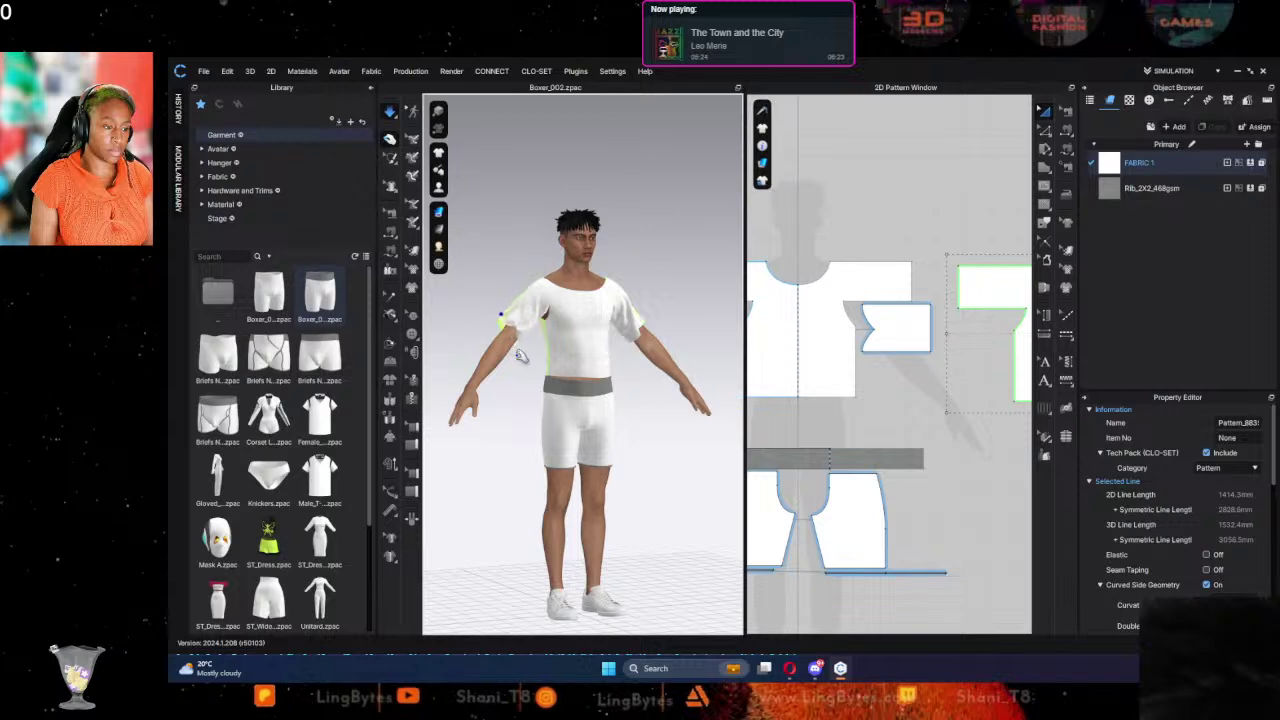
right_drag(521, 356, 630, 316)
click(621, 350)
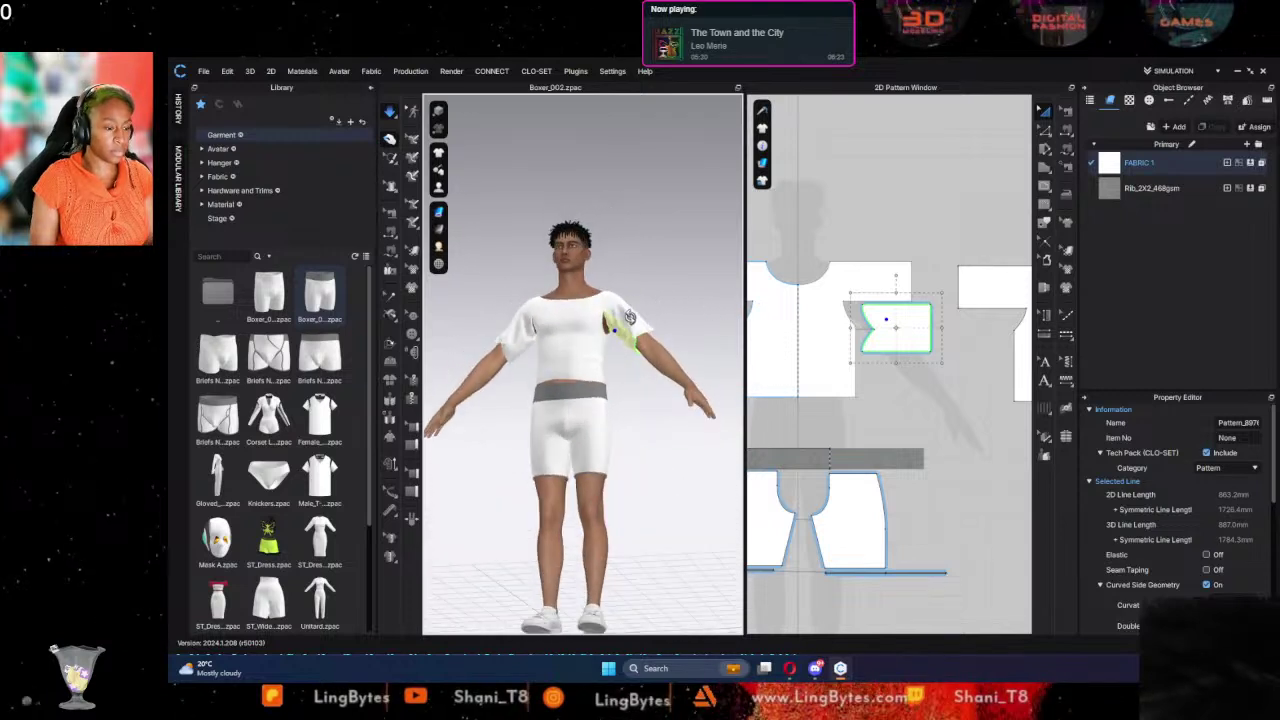
click(624, 379)
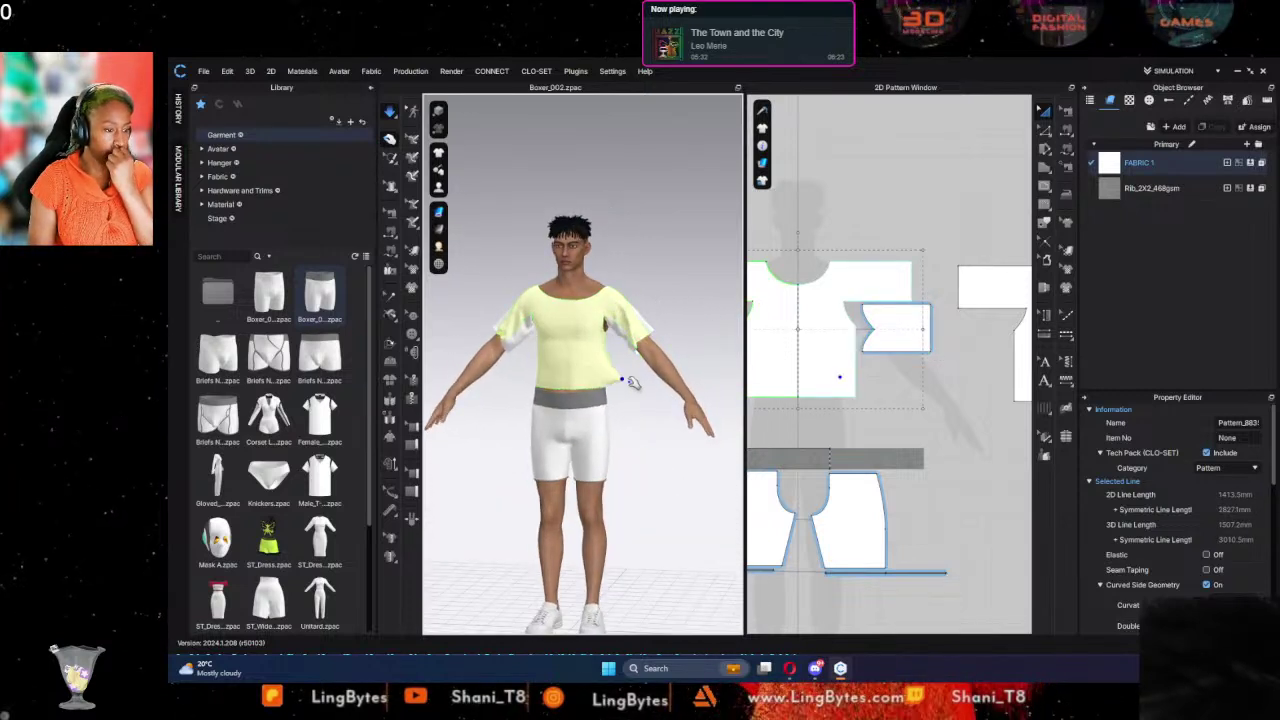
Step: Flare the hem of the front and back pieces by moving their bottom corner points outward, and simulate the shirt
scroll(903, 360, down, 2)
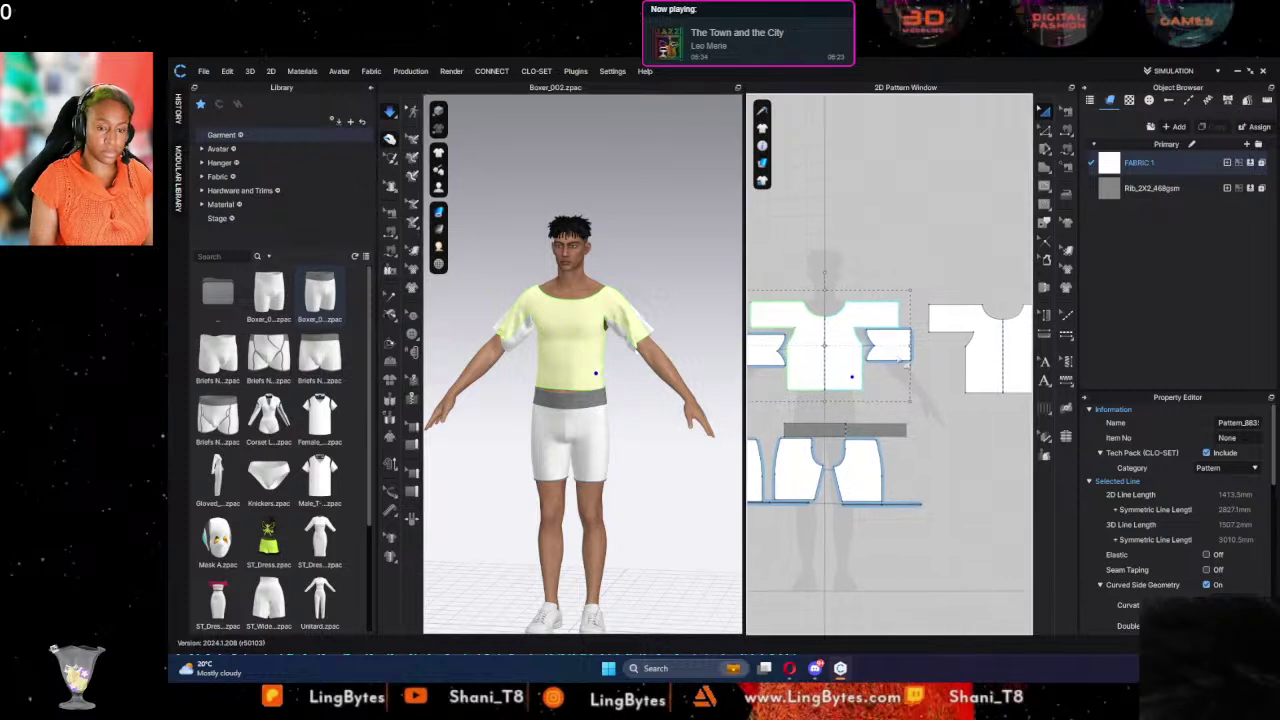
click(1045, 131)
scroll(940, 381, up, 2)
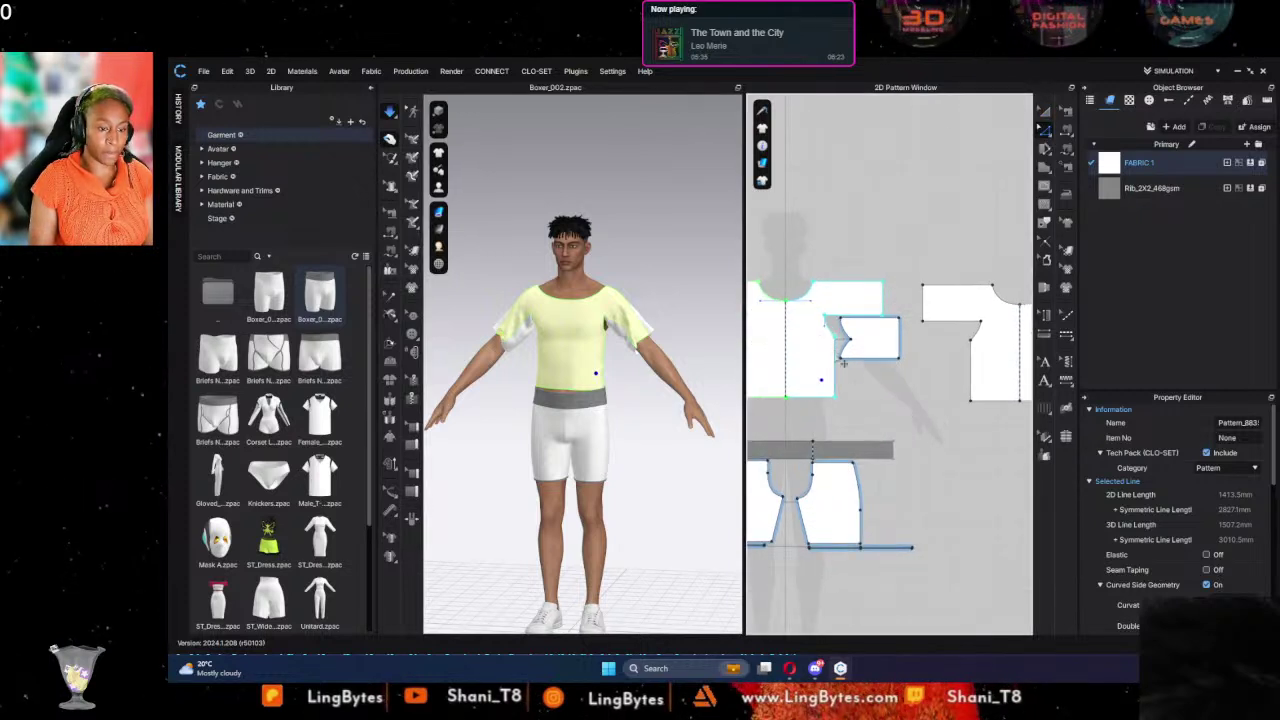
click(837, 401)
middle_drag(921, 407, 832, 404)
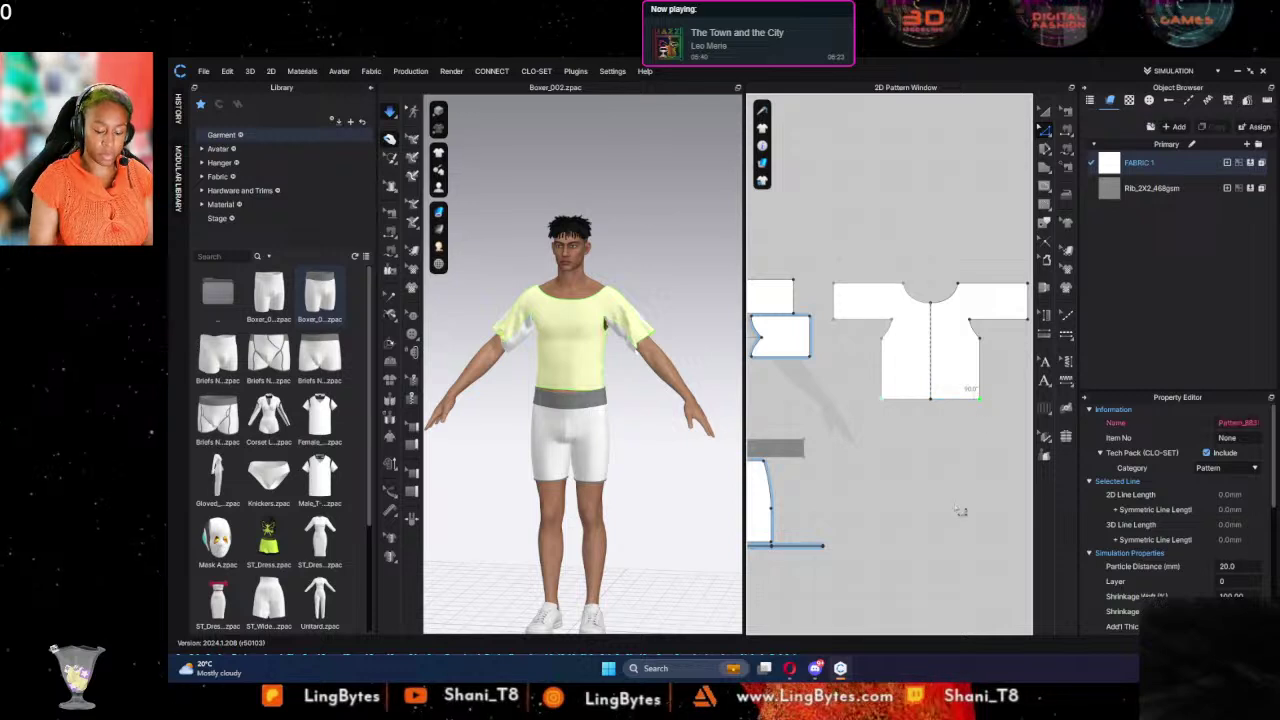
key(Right)
key(space)
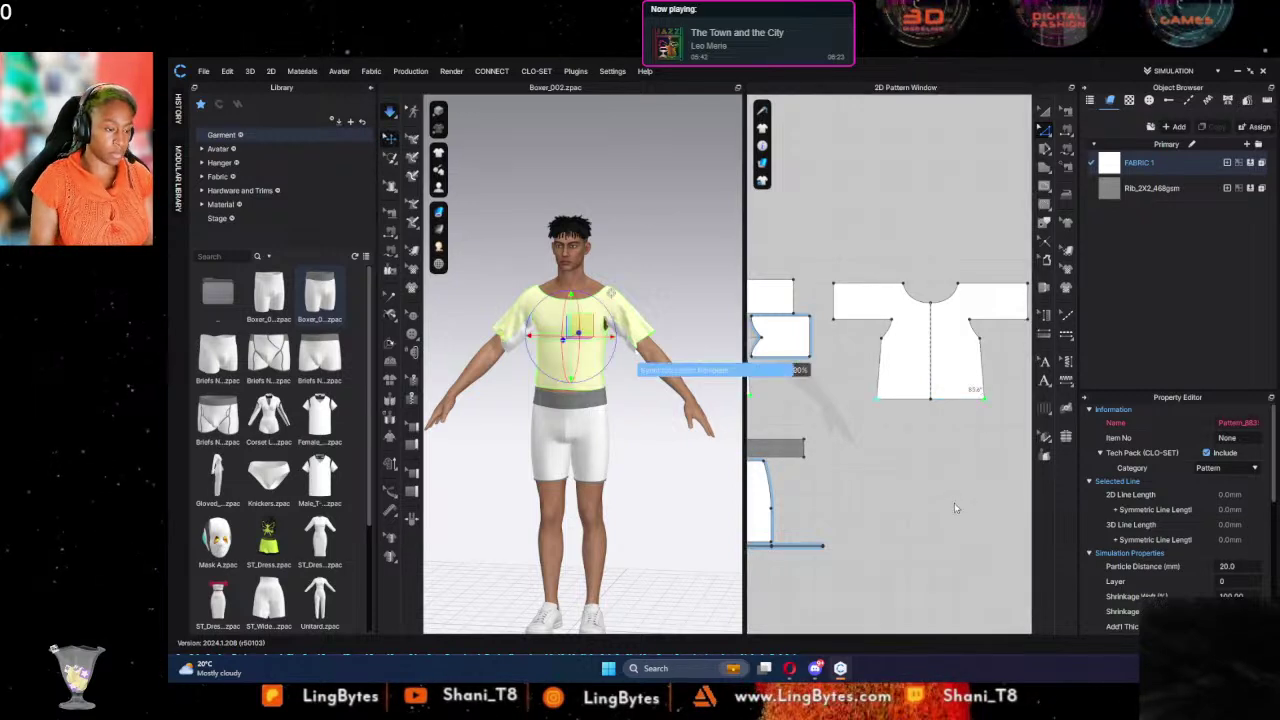
Step: Pull the shirt's back hem and sleeve openings during simulation to settle the flared shirt on the avatar
right_drag(519, 446, 784, 453)
drag(609, 394, 685, 403)
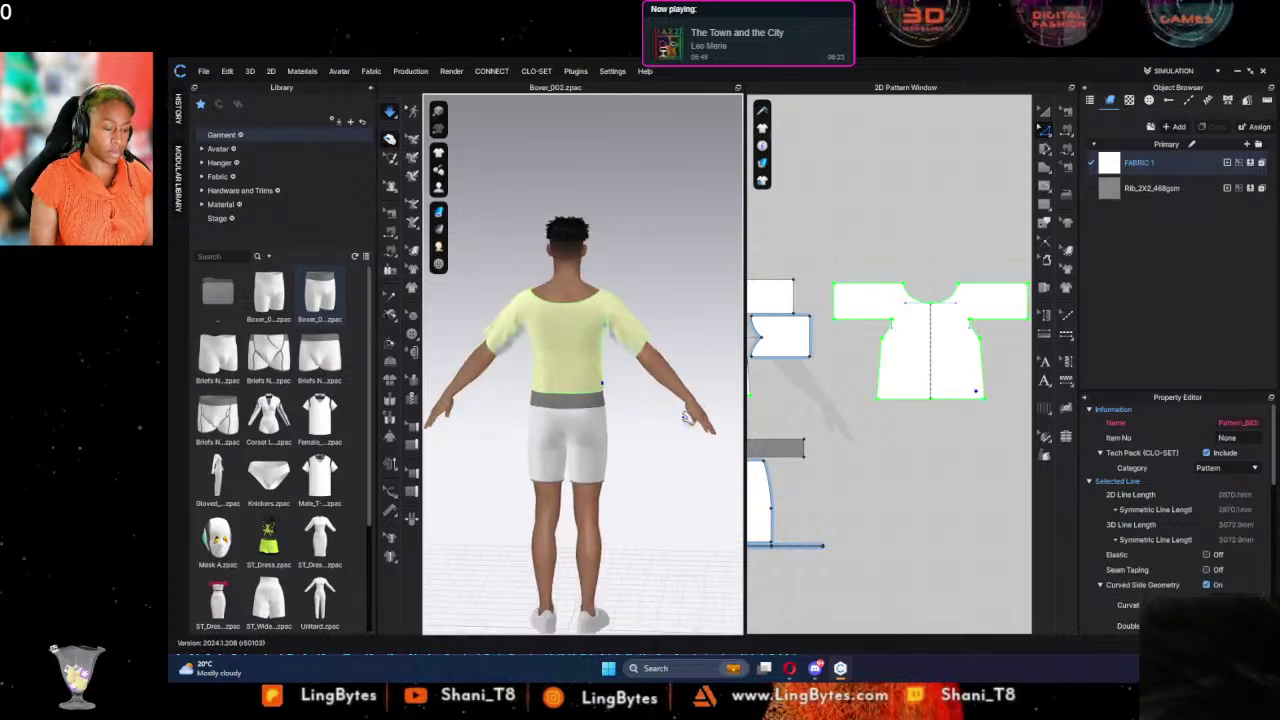
key(2)
click(517, 339)
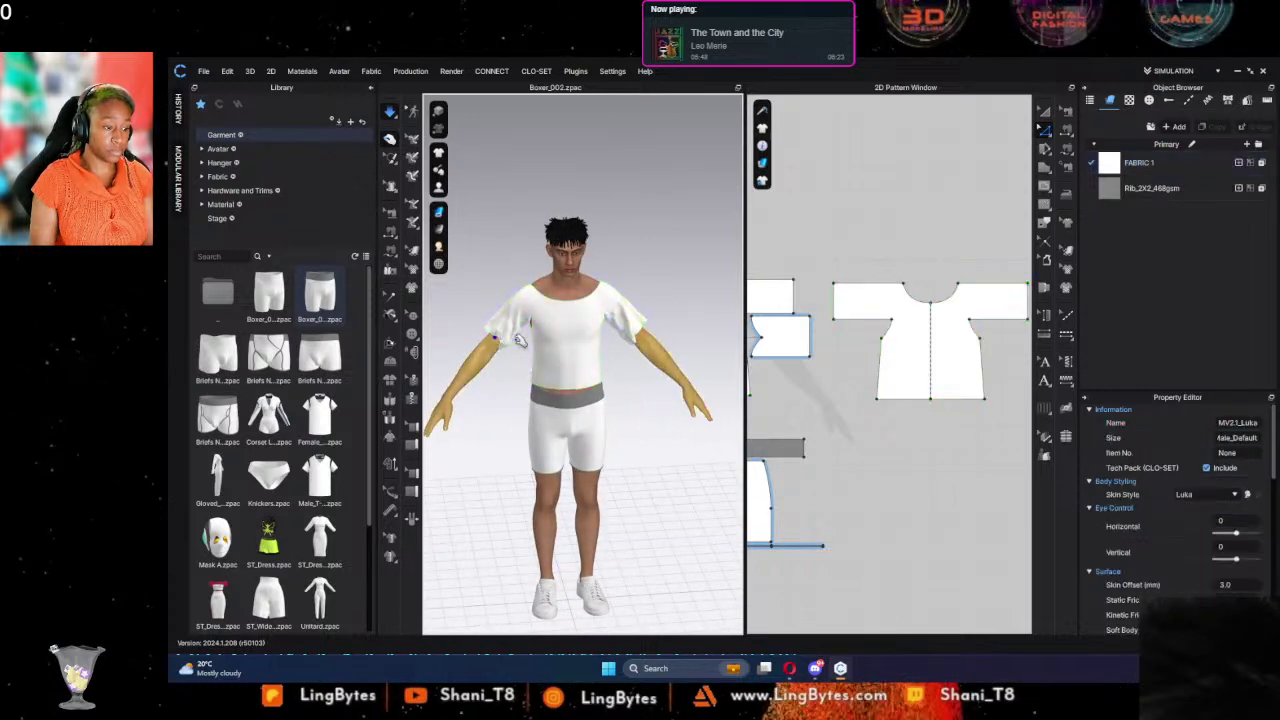
click(505, 338)
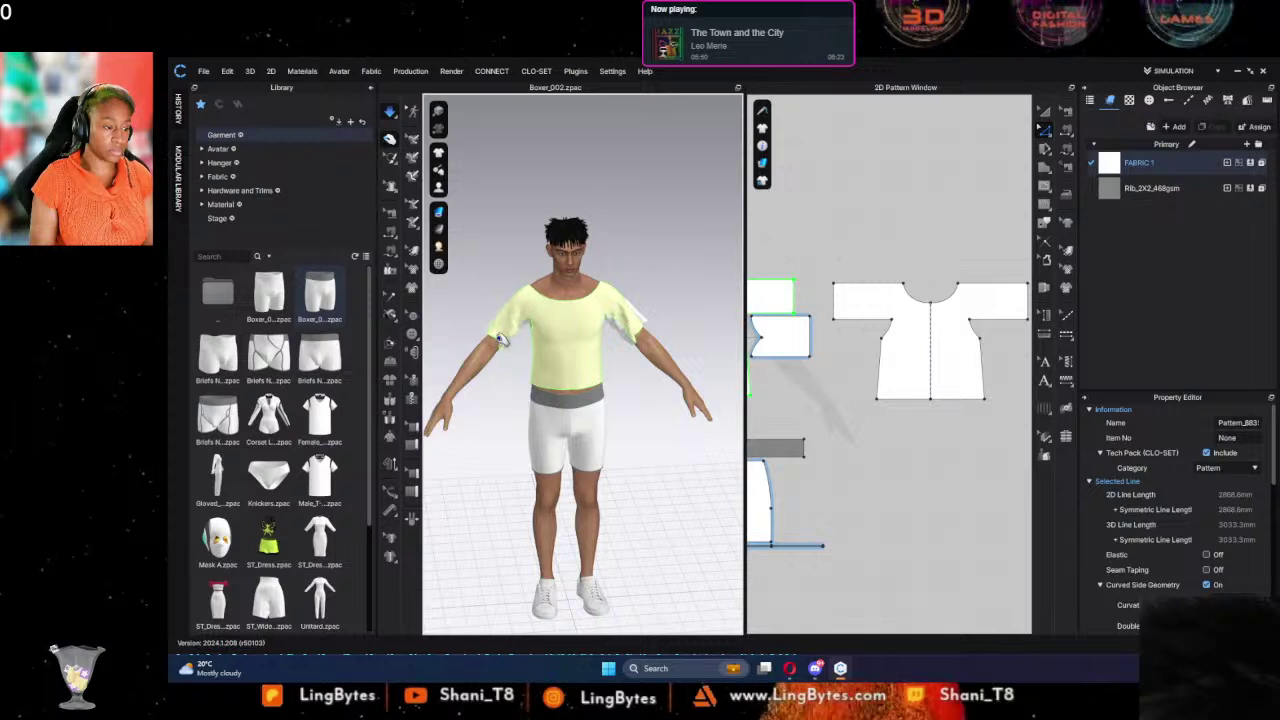
click(505, 340)
click(495, 346)
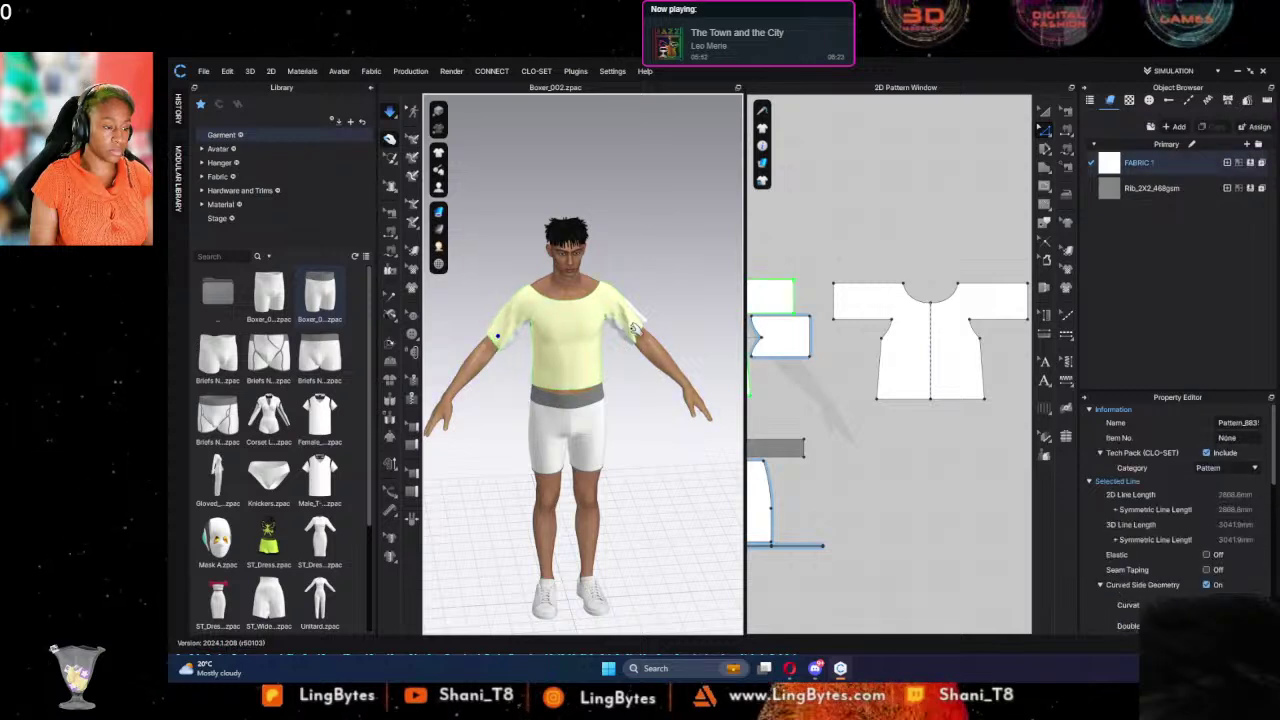
click(655, 302)
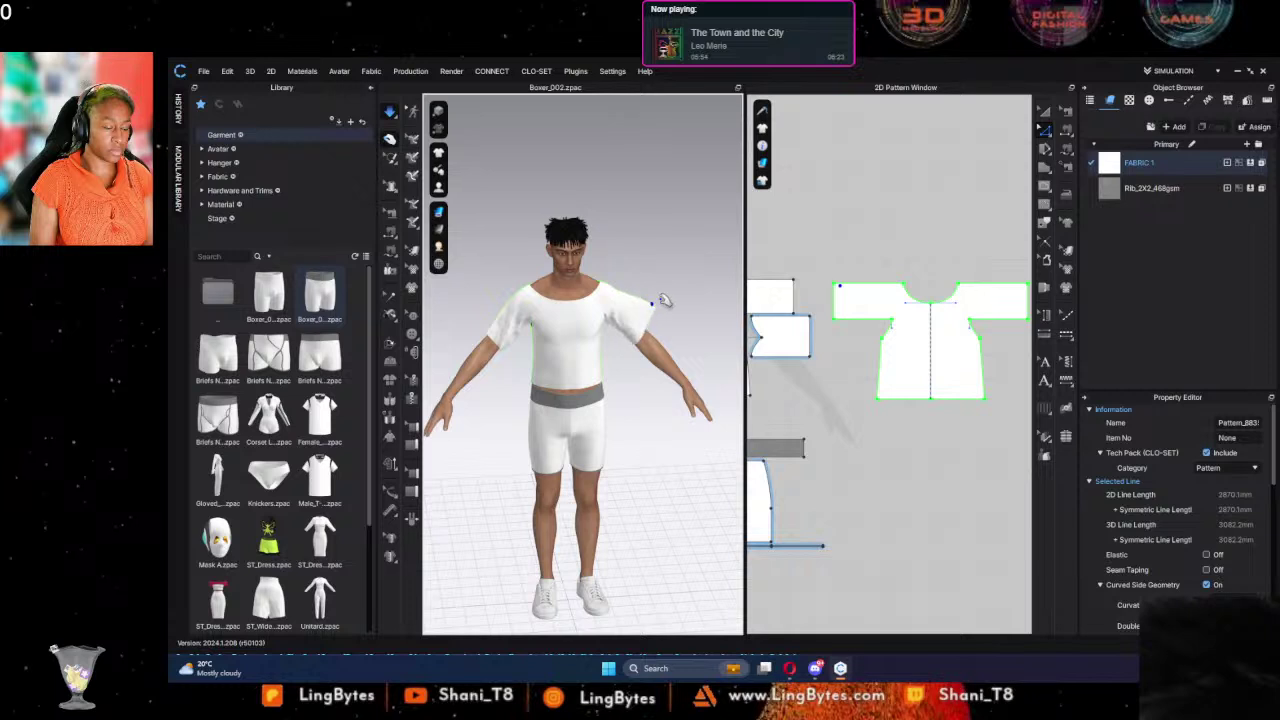
Step: Draw a horizontal base line about 173 mm long across the front piece's chest, from the armhole to the center line
middle_drag(832, 329, 979, 356)
scroll(868, 359, down, 2)
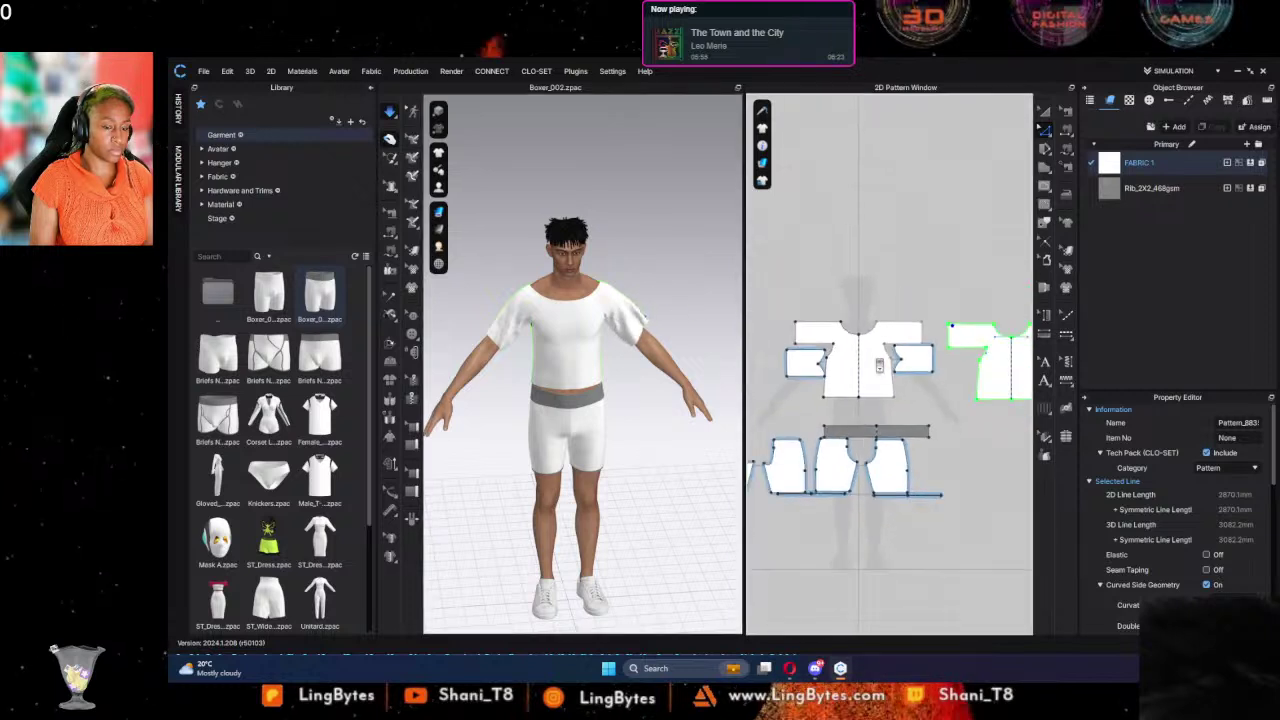
scroll(868, 360, up, 1)
right_drag(614, 449, 790, 405)
key(2)
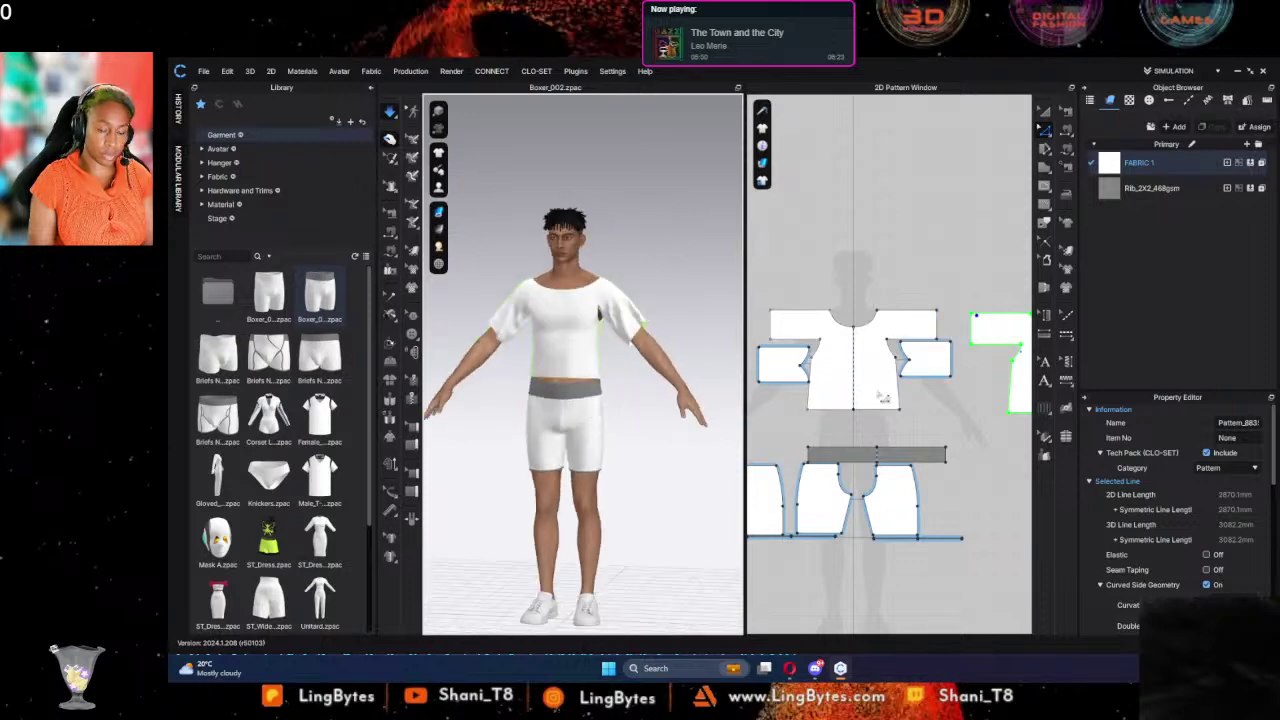
scroll(942, 397, down, 3)
scroll(942, 397, up, 5)
scroll(942, 397, down, 2)
middle_drag(942, 397, 977, 412)
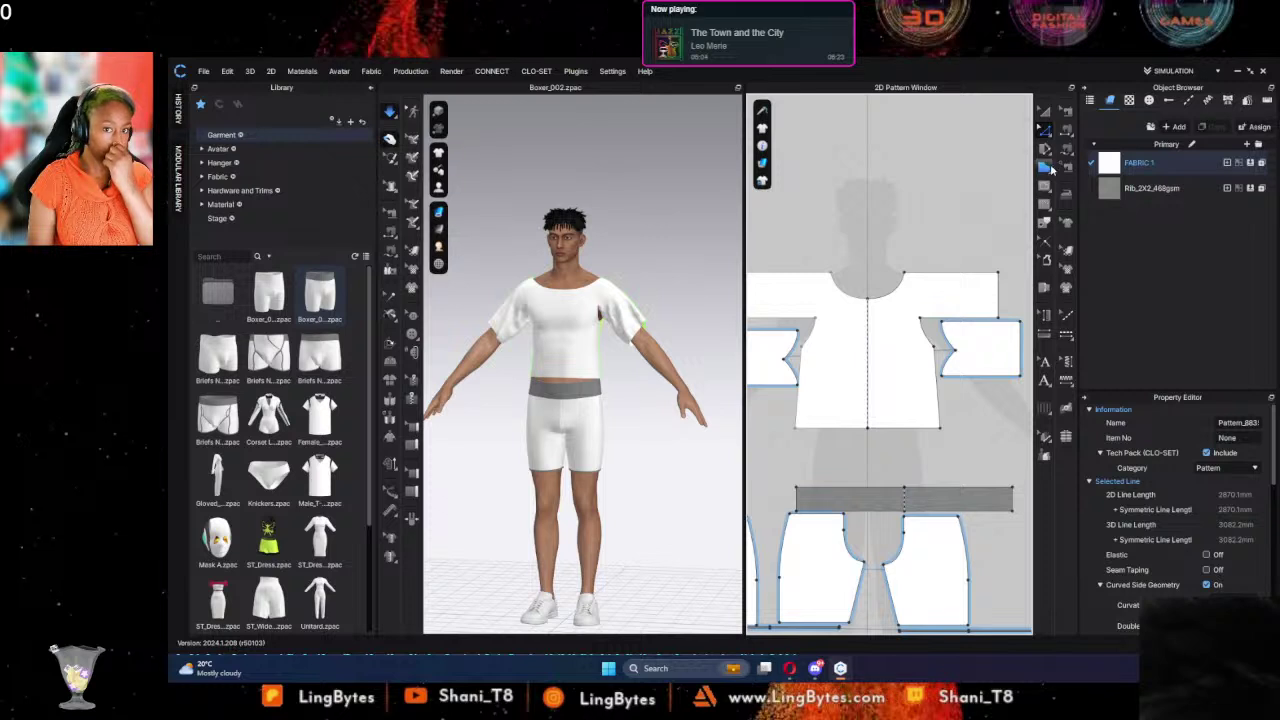
click(1044, 205)
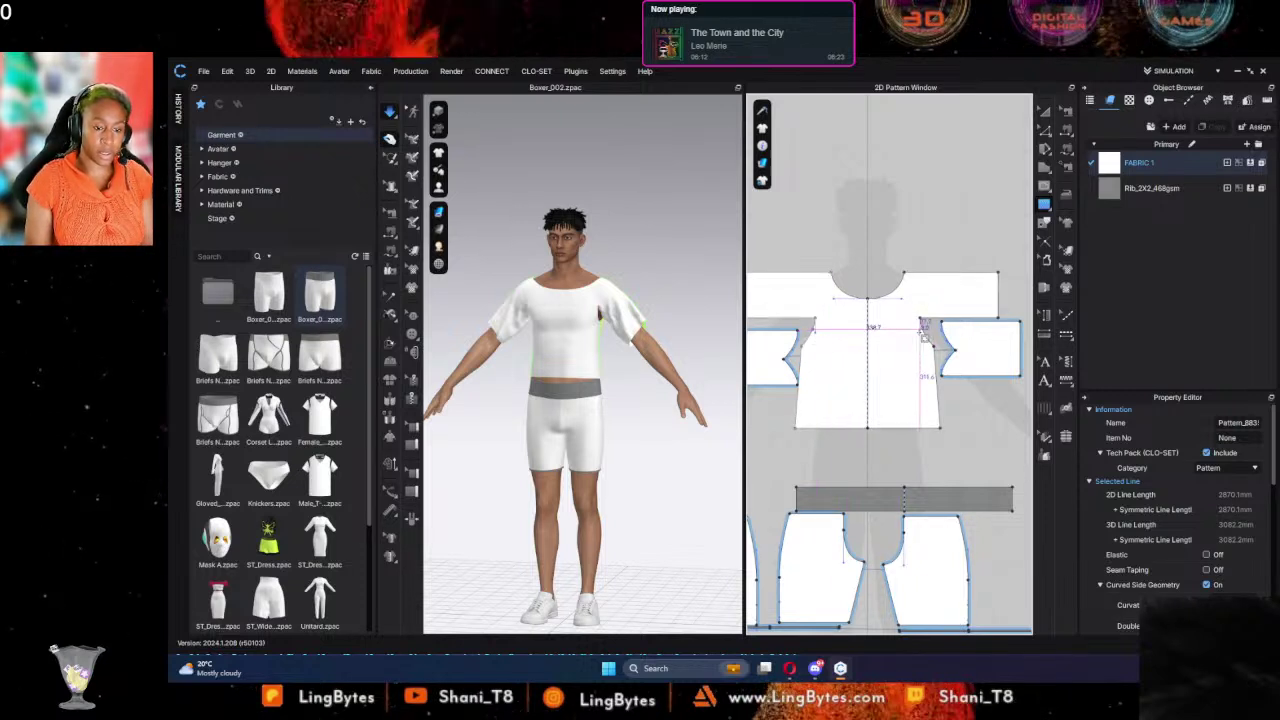
click(884, 393)
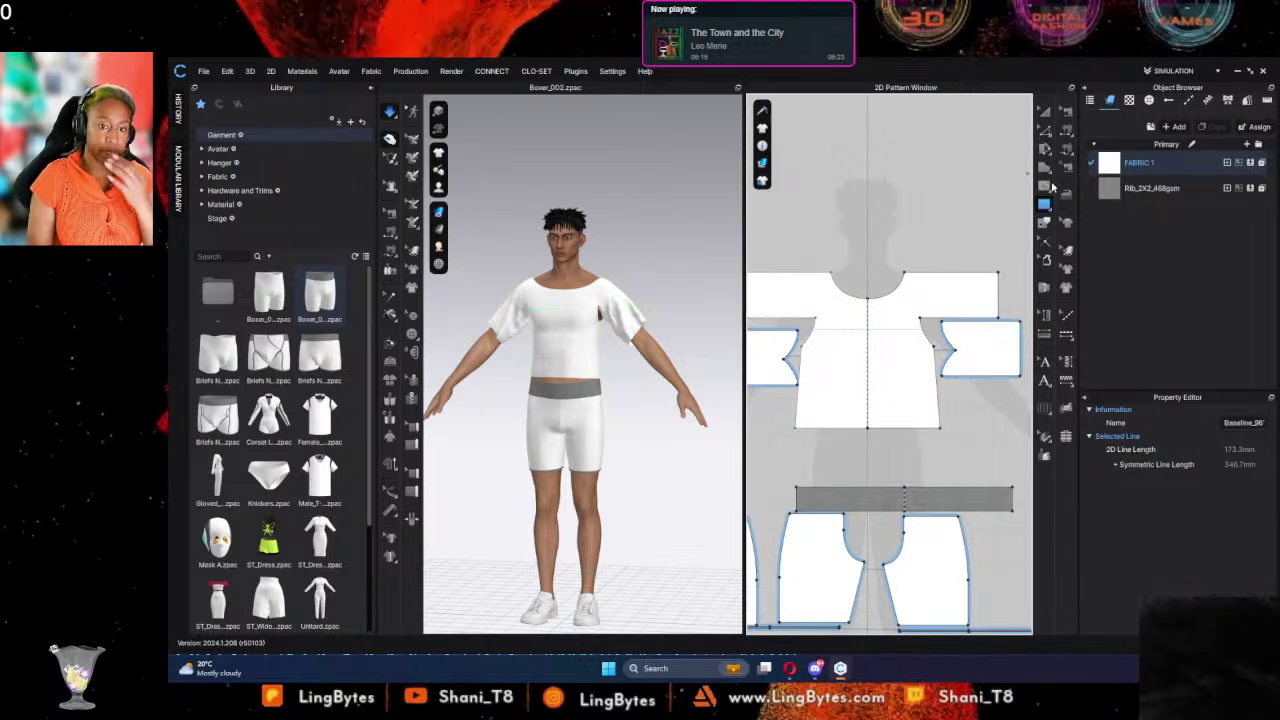
Step: Cut and sew the front piece along the base line and assign the Rib_2X2_468gsm fabric to its upper part
click(1044, 222)
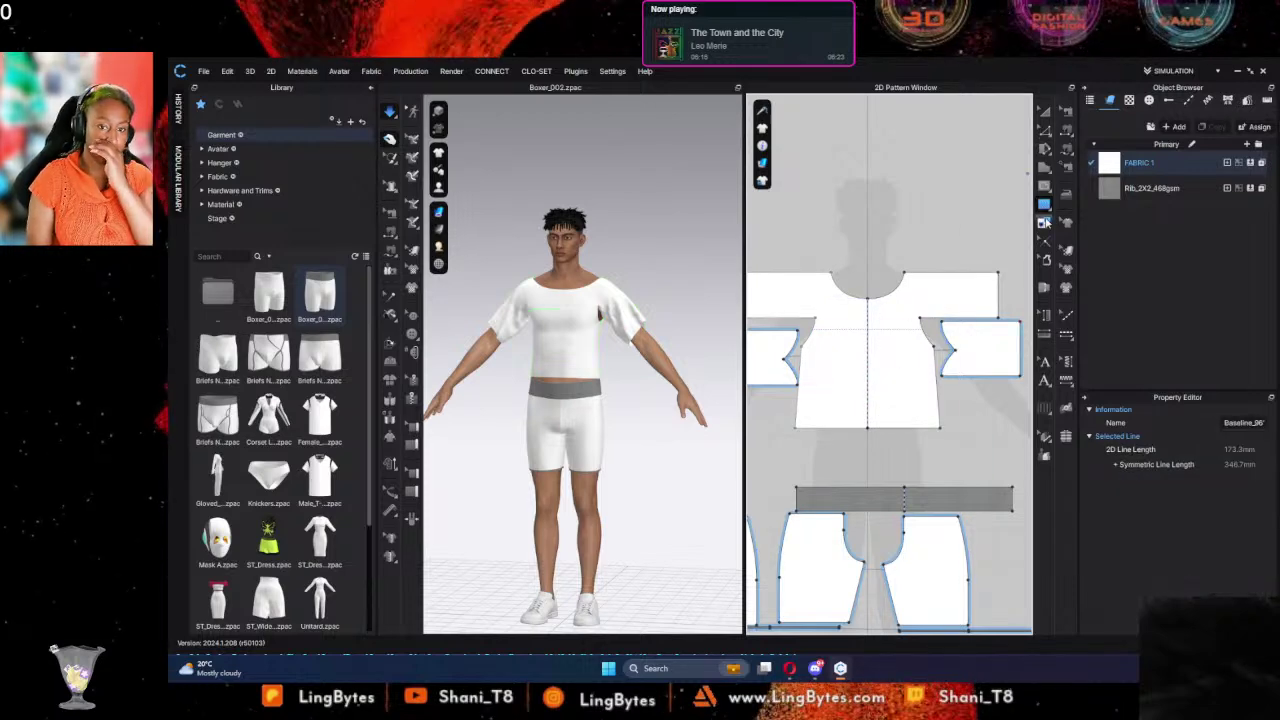
right_click(845, 335)
click(884, 391)
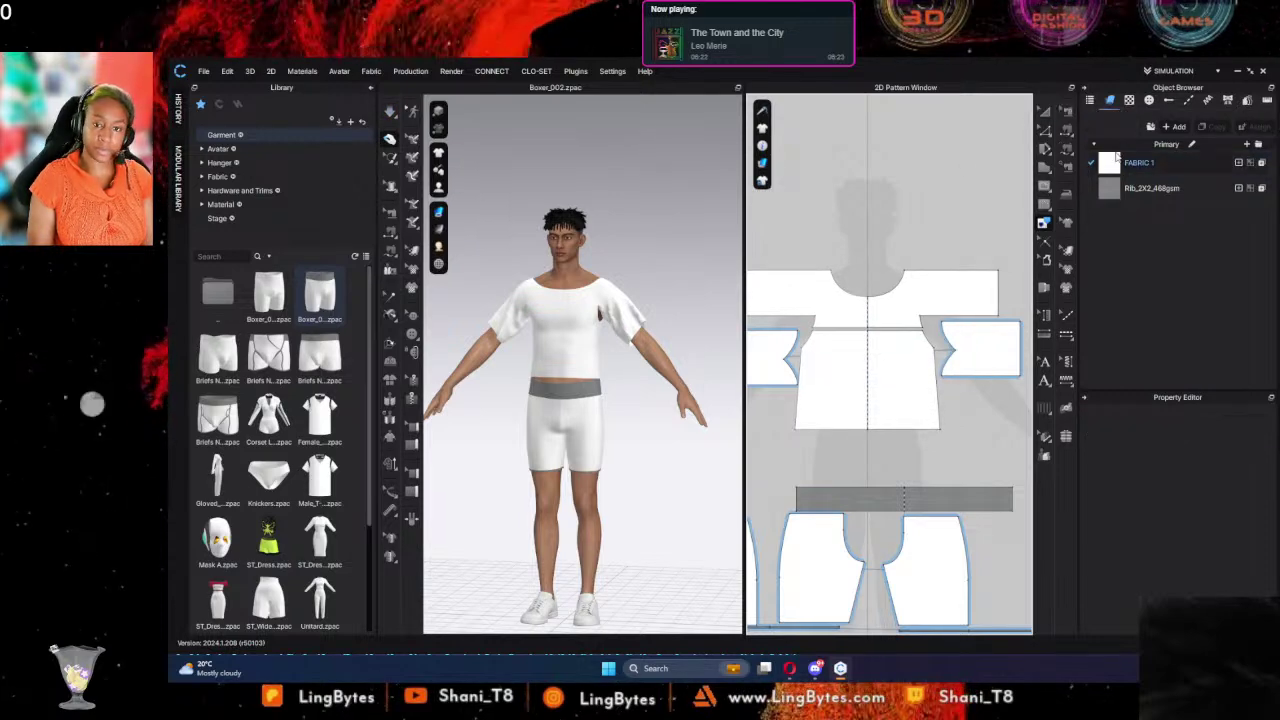
drag(1138, 188, 914, 309)
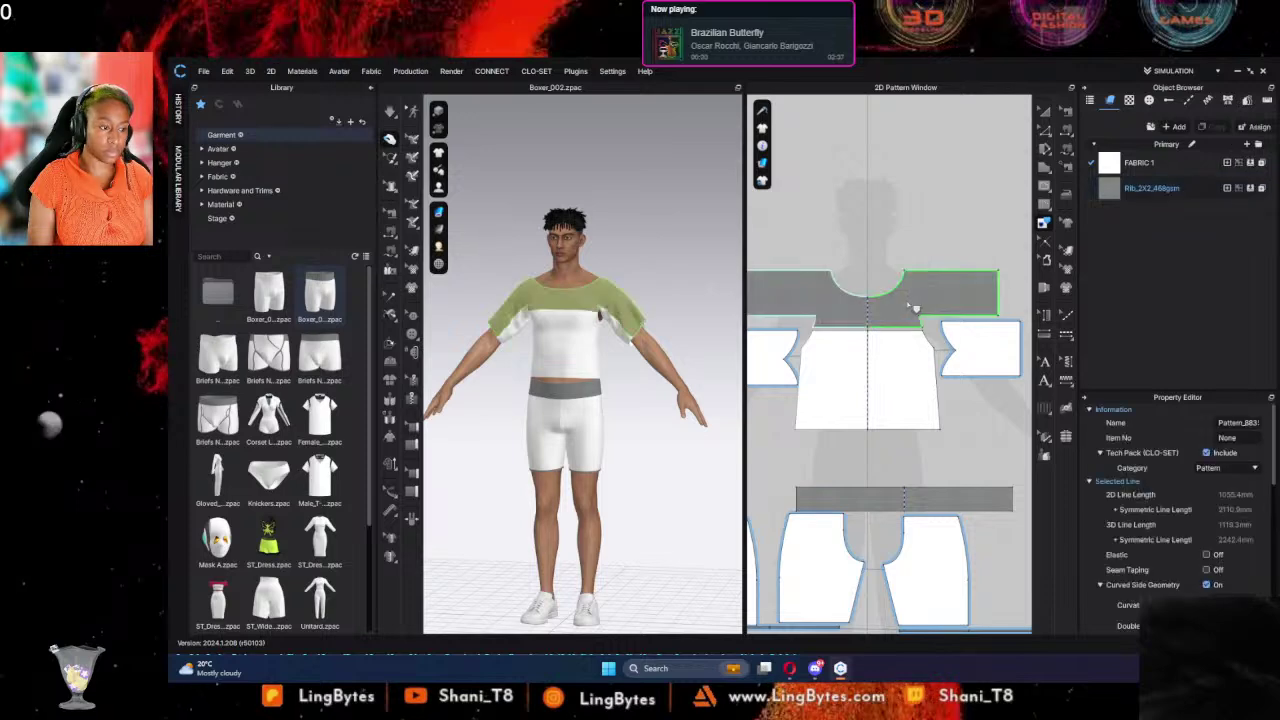
right_click(809, 221)
click(952, 184)
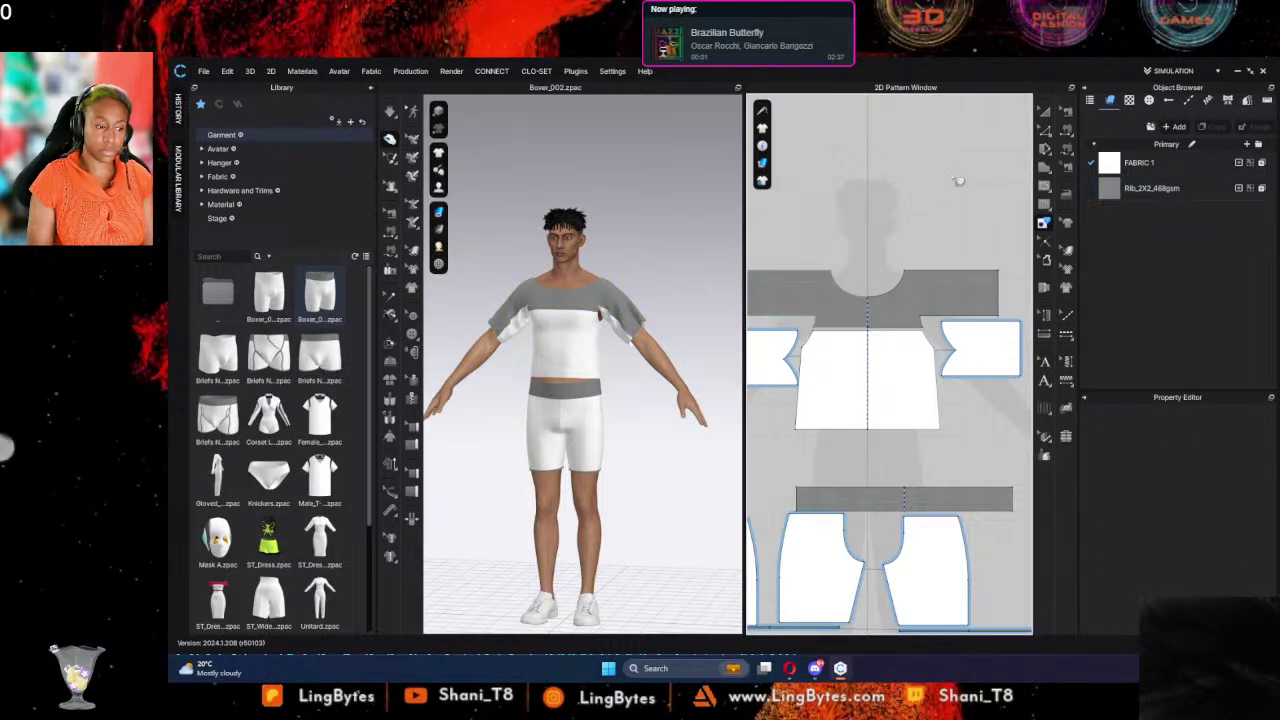
Step: Draw a horizontal base line about 187 mm long across the back piece, from the armhole to the center line
middle_drag(951, 183, 744, 181)
right_drag(744, 181, 850, 217)
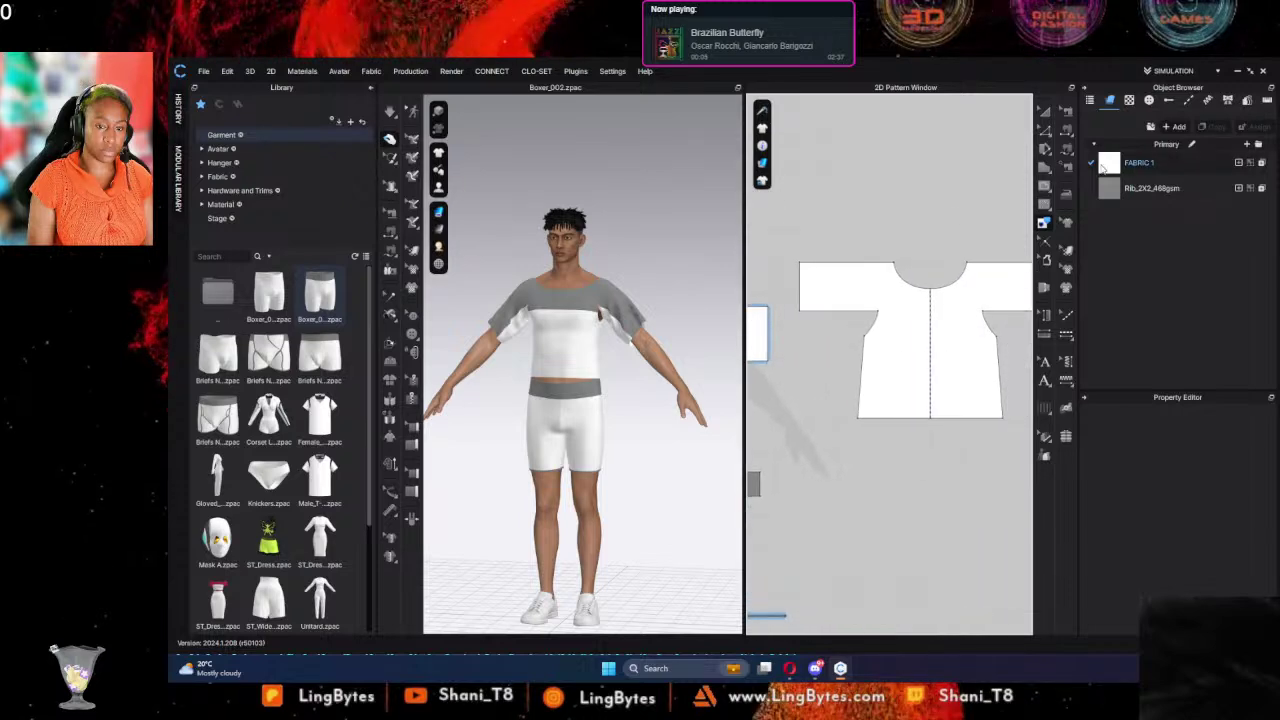
click(1045, 205)
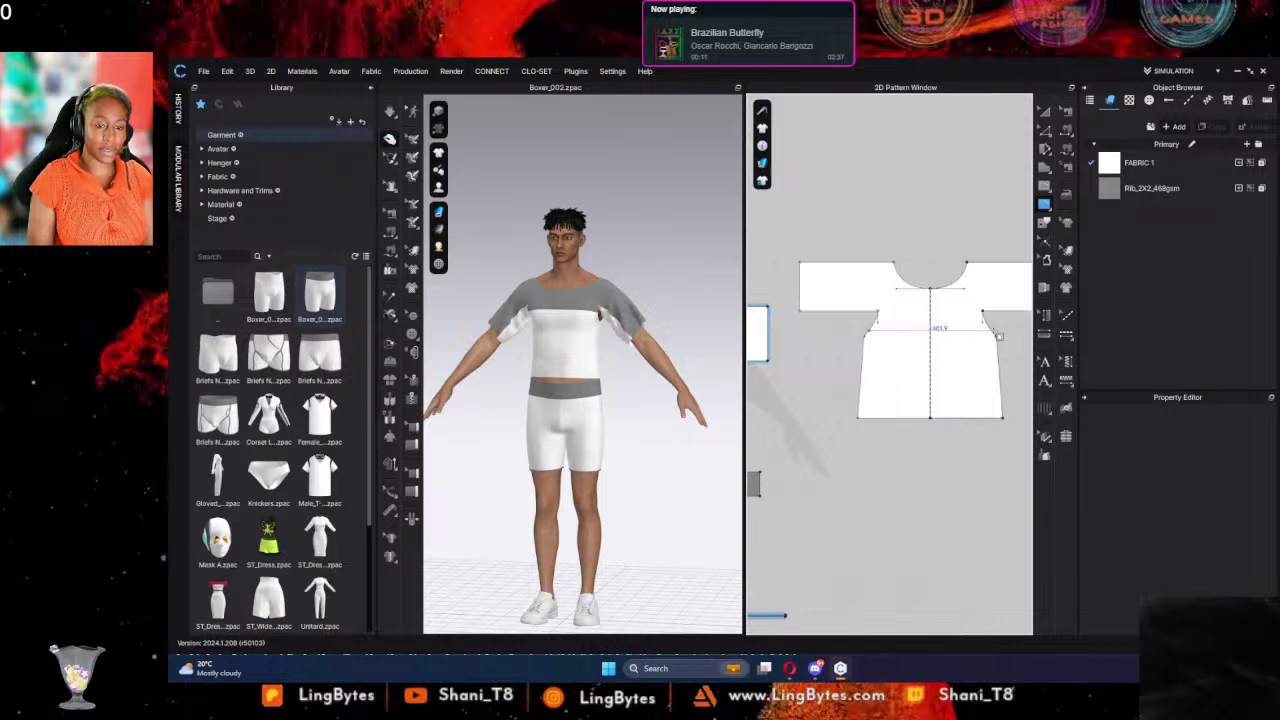
right_drag(1003, 337, 972, 340)
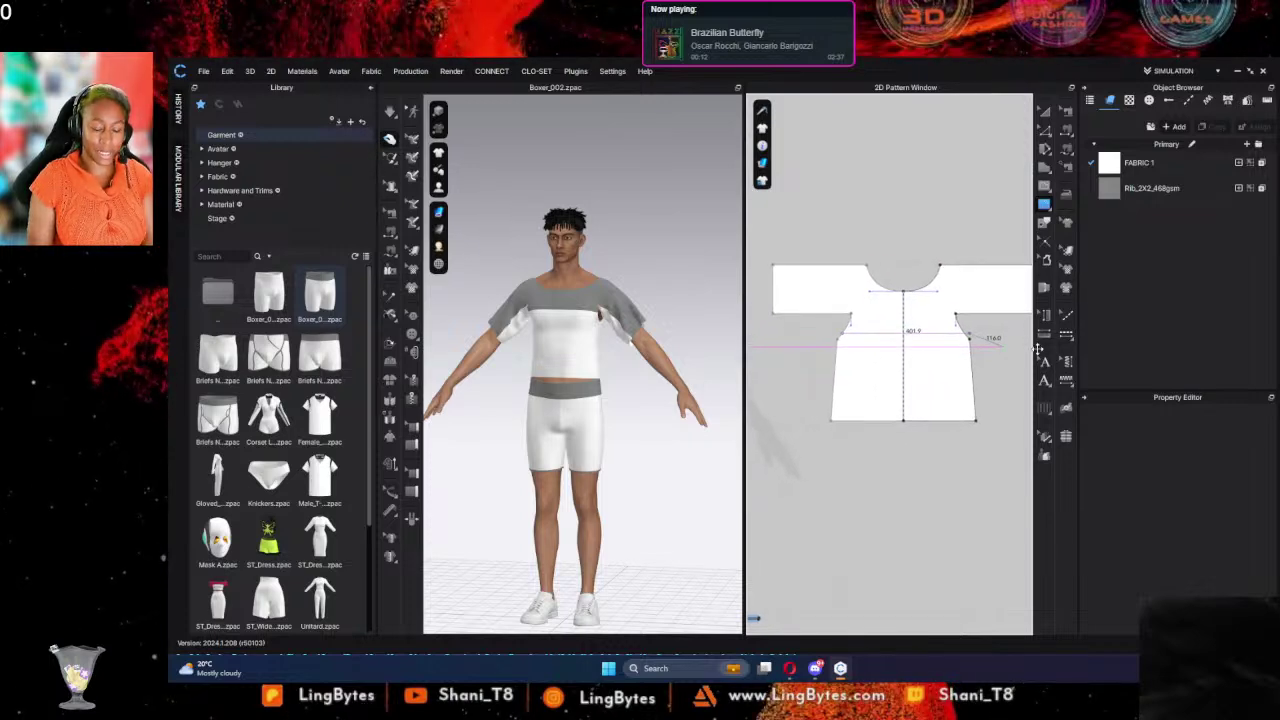
click(840, 331)
double_click(899, 331)
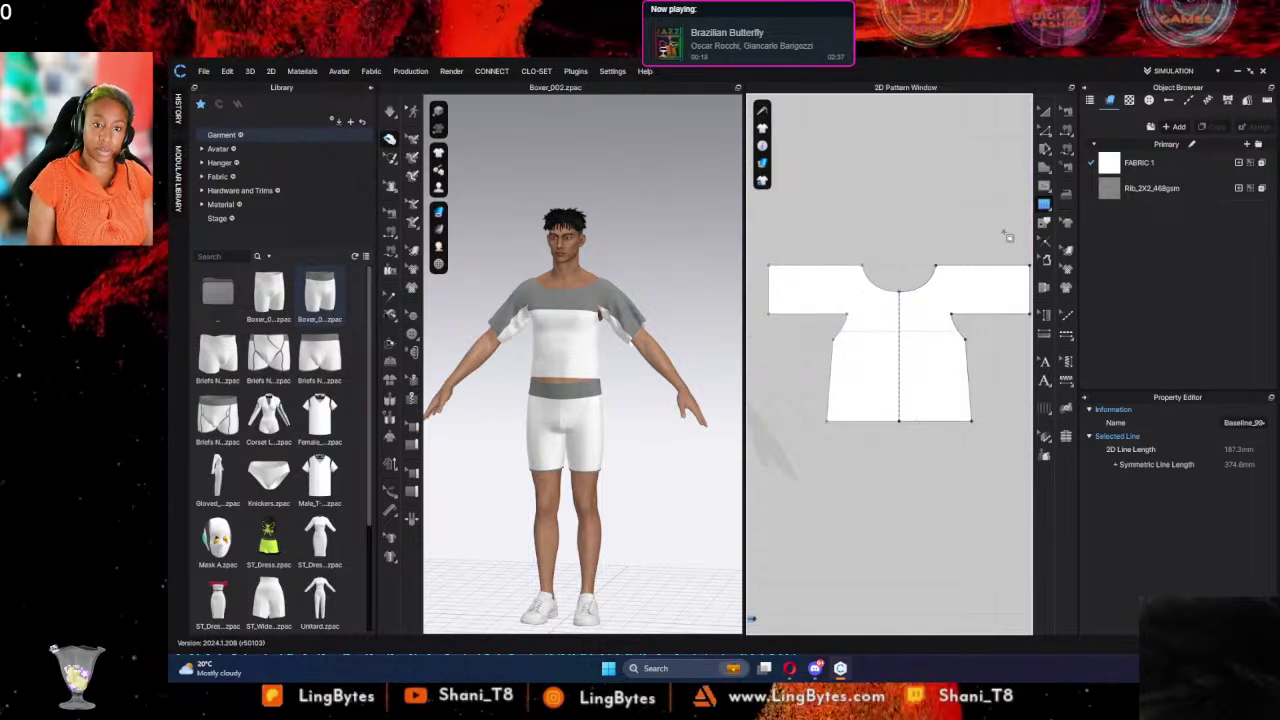
Step: Cut and sew the back piece along its base line and assign the Rib_2X2_468gsm fabric to the upper part
click(1044, 223)
right_click(869, 330)
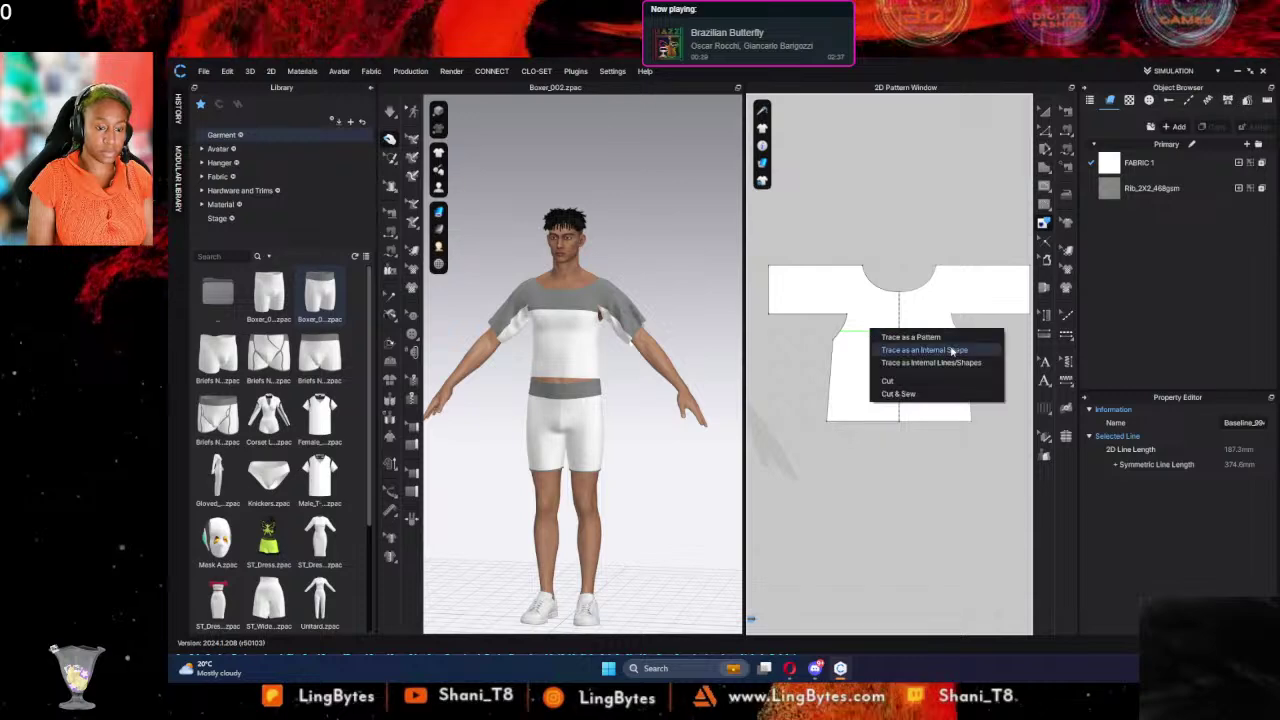
click(926, 396)
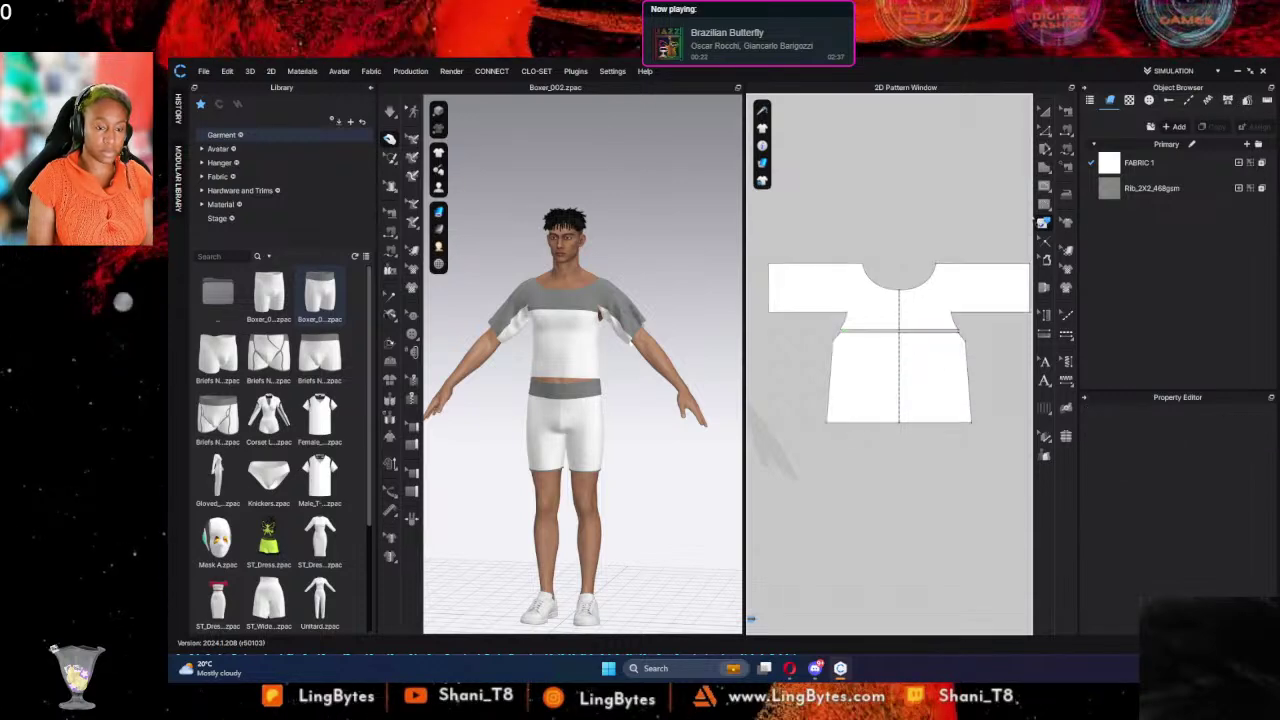
click(883, 315)
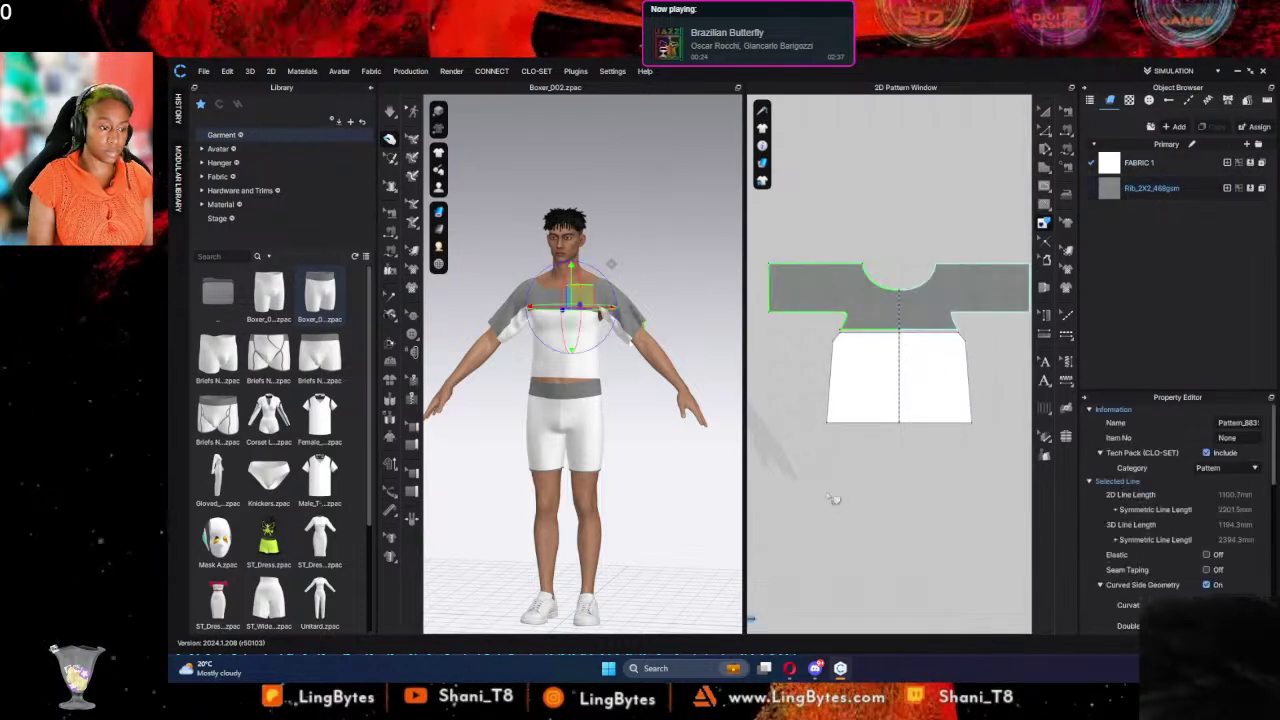
right_drag(657, 463, 431, 482)
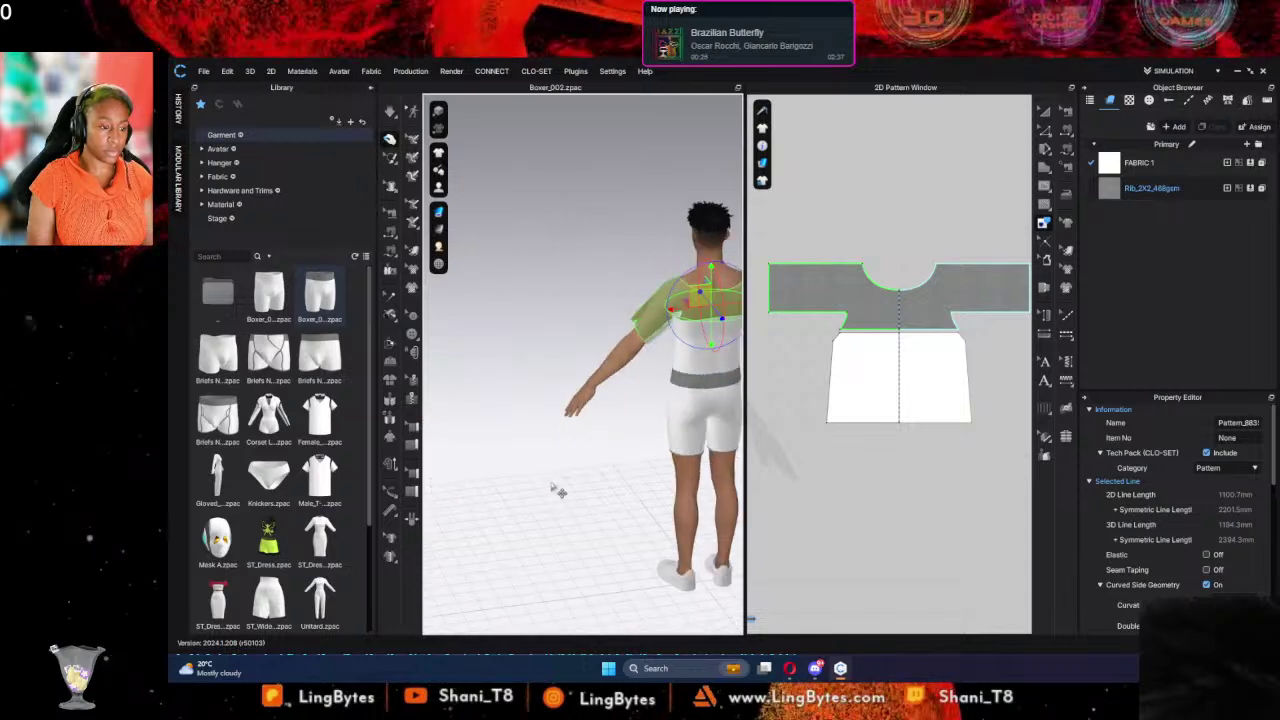
click(614, 417)
right_drag(629, 451, 812, 452)
middle_drag(585, 458, 441, 456)
right_drag(440, 456, 620, 376)
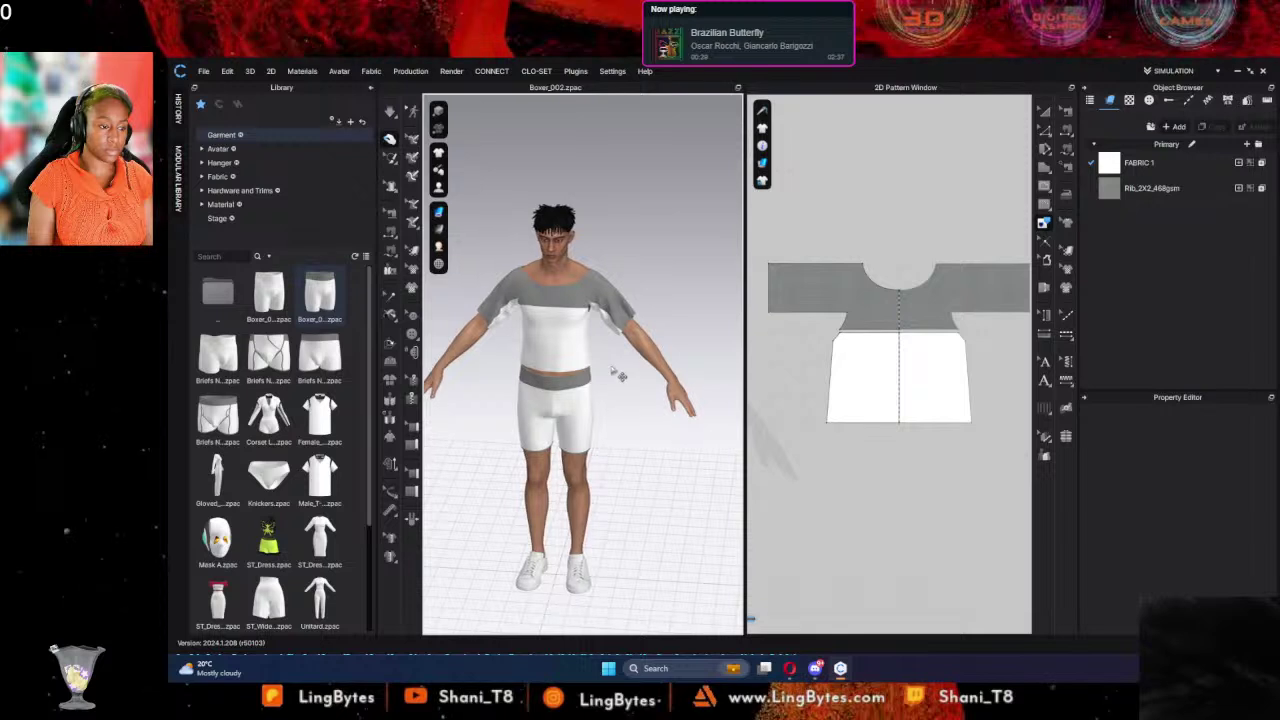
scroll(870, 365, down, 6)
middle_drag(824, 423, 886, 422)
scroll(823, 412, down, 2)
scroll(823, 411, up, 6)
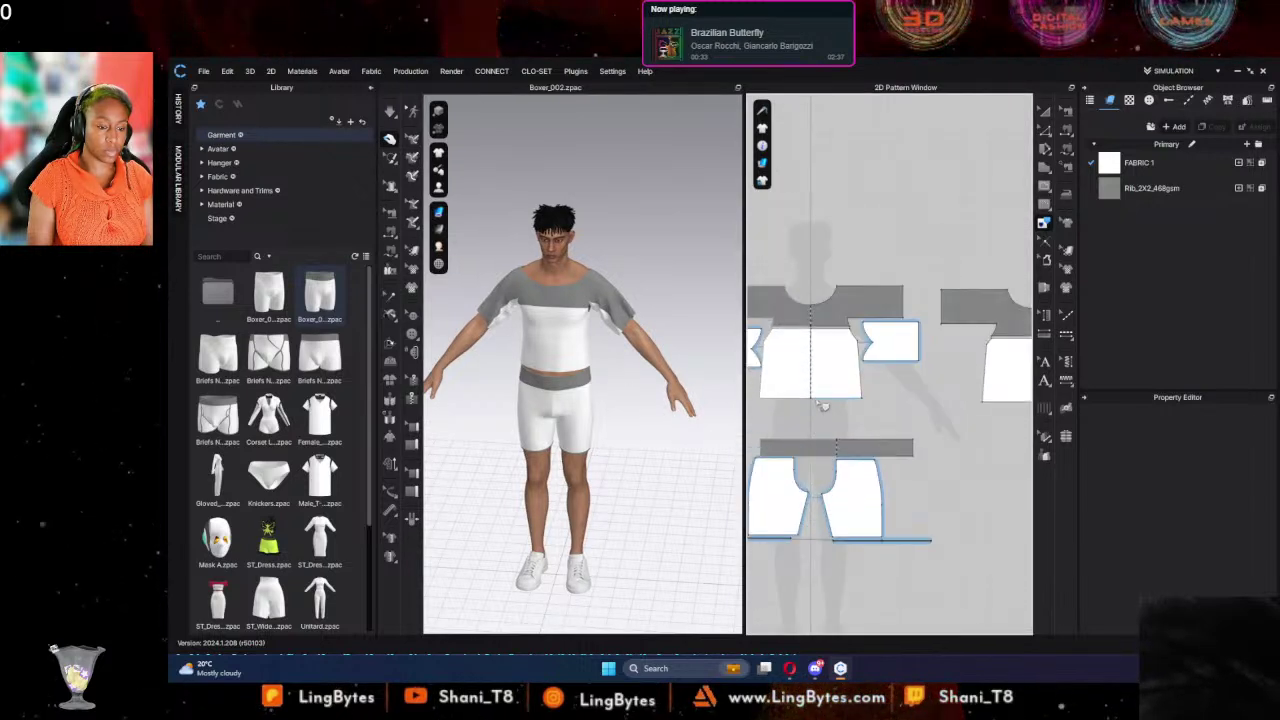
right_drag(834, 386, 910, 396)
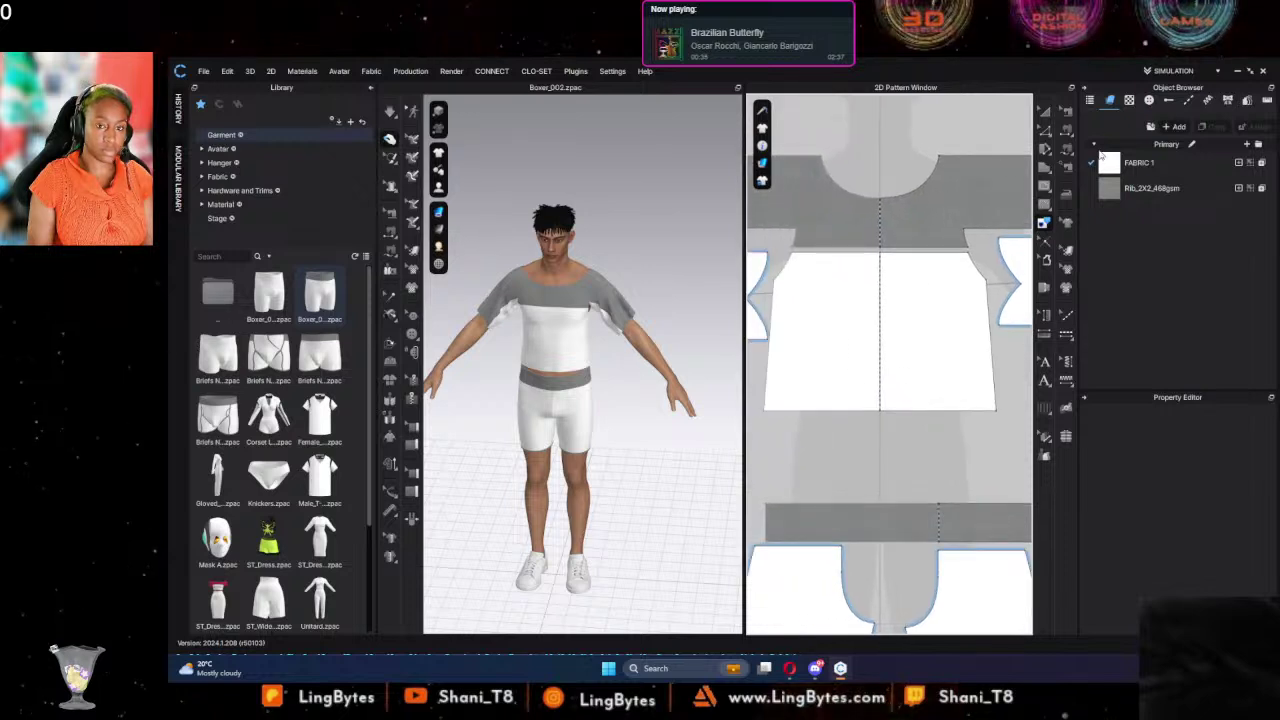
click(1044, 185)
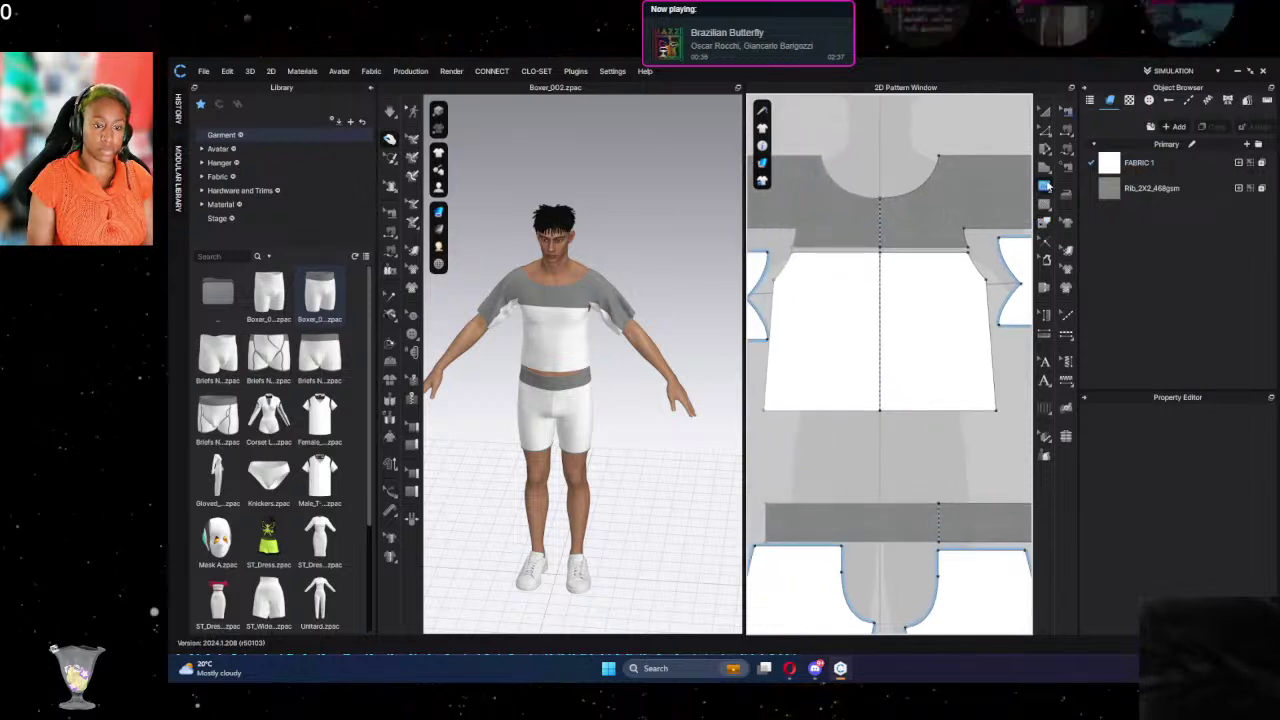
click(957, 249)
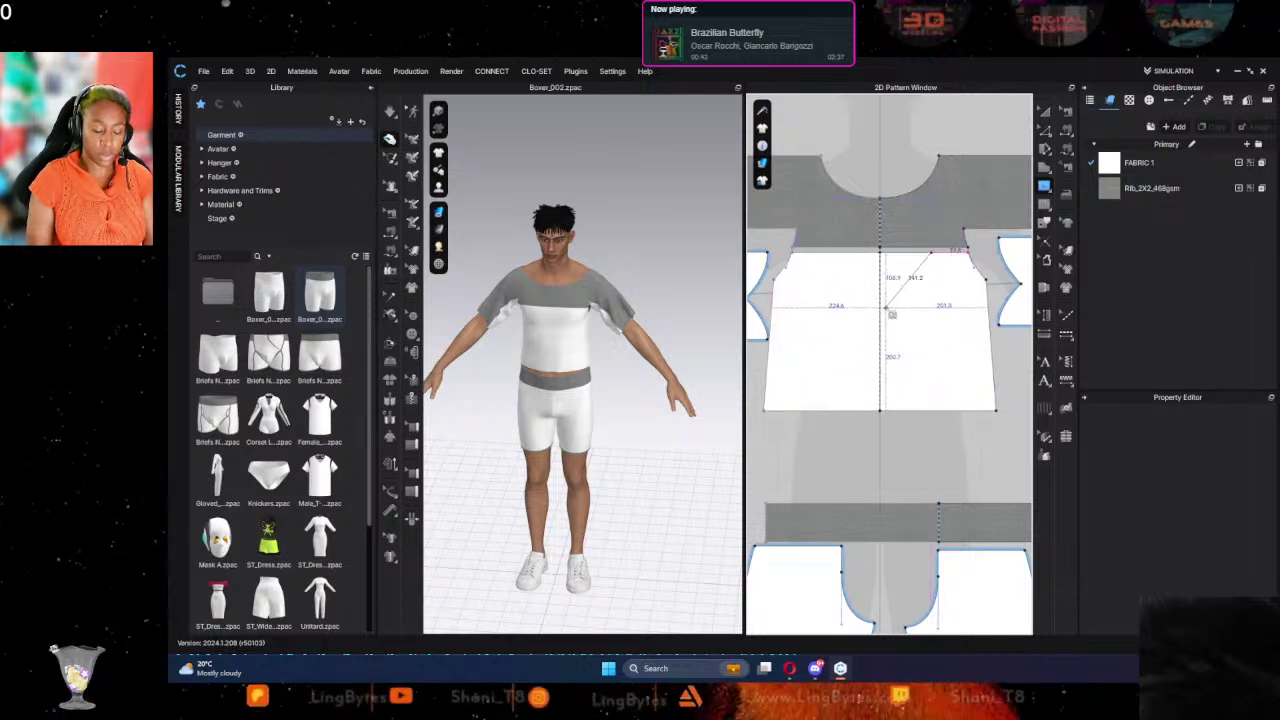
key(Escape)
Step: Start a polygon pattern over the front's lower panel with a curve about 330 mm long from its upper edge, continued to the side seam and about 44 mm down it
middle_drag(1030, 178, 1010, 204)
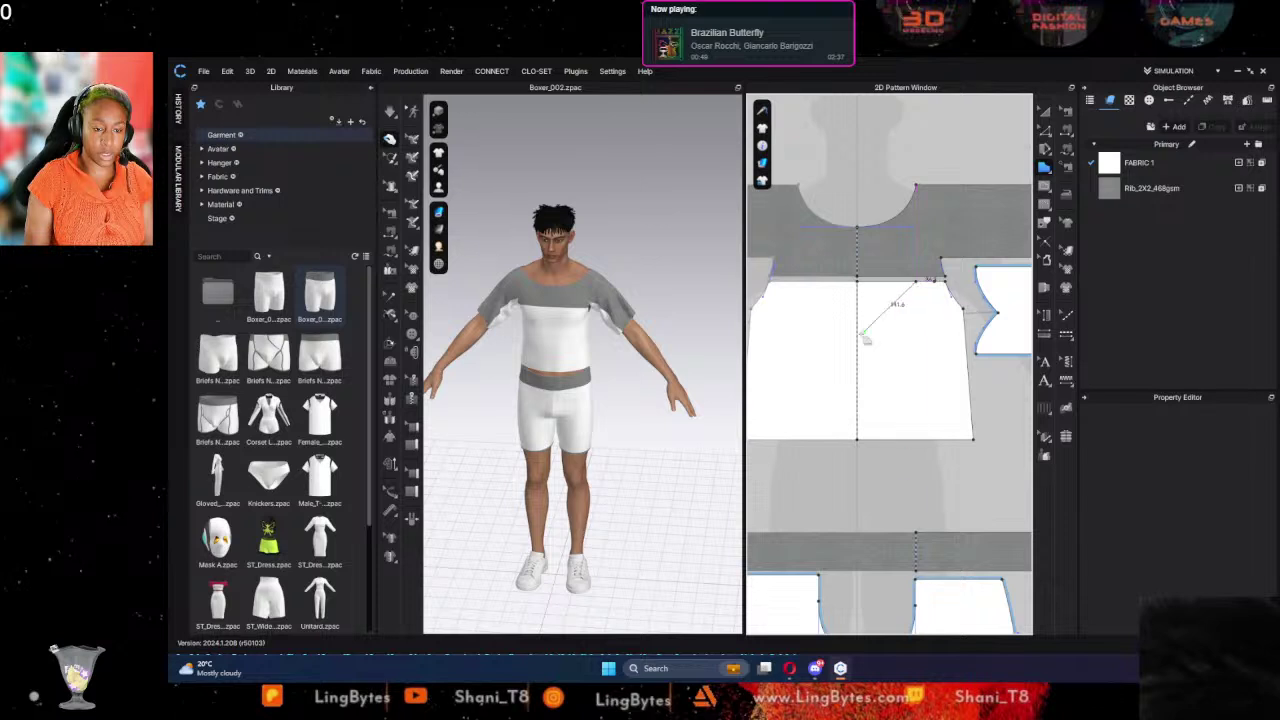
middle_drag(779, 371, 812, 349)
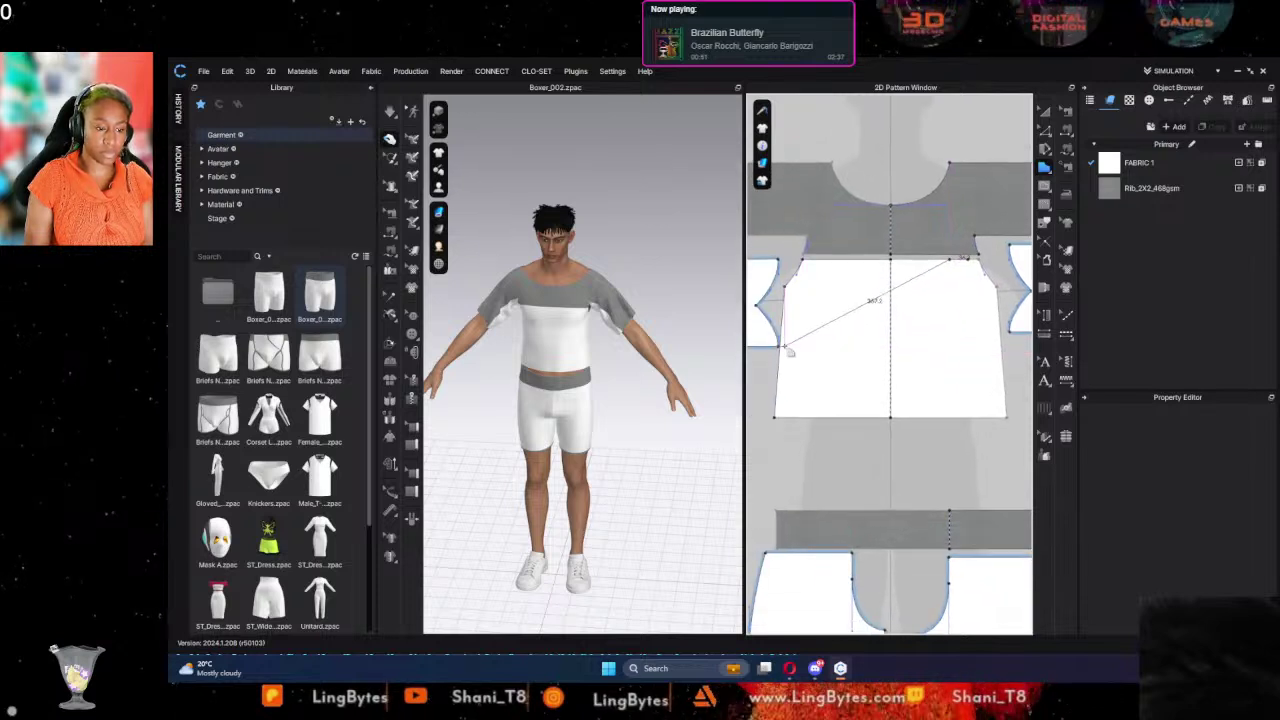
click(817, 346)
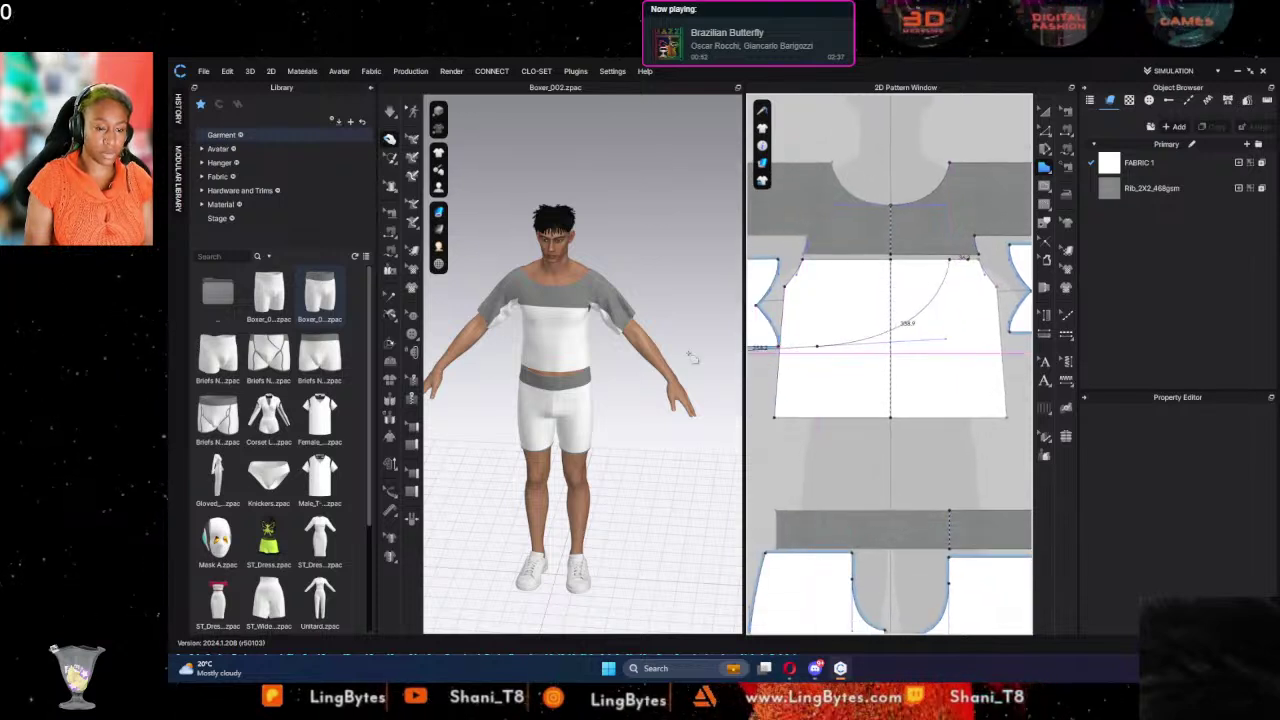
middle_drag(830, 350, 840, 350)
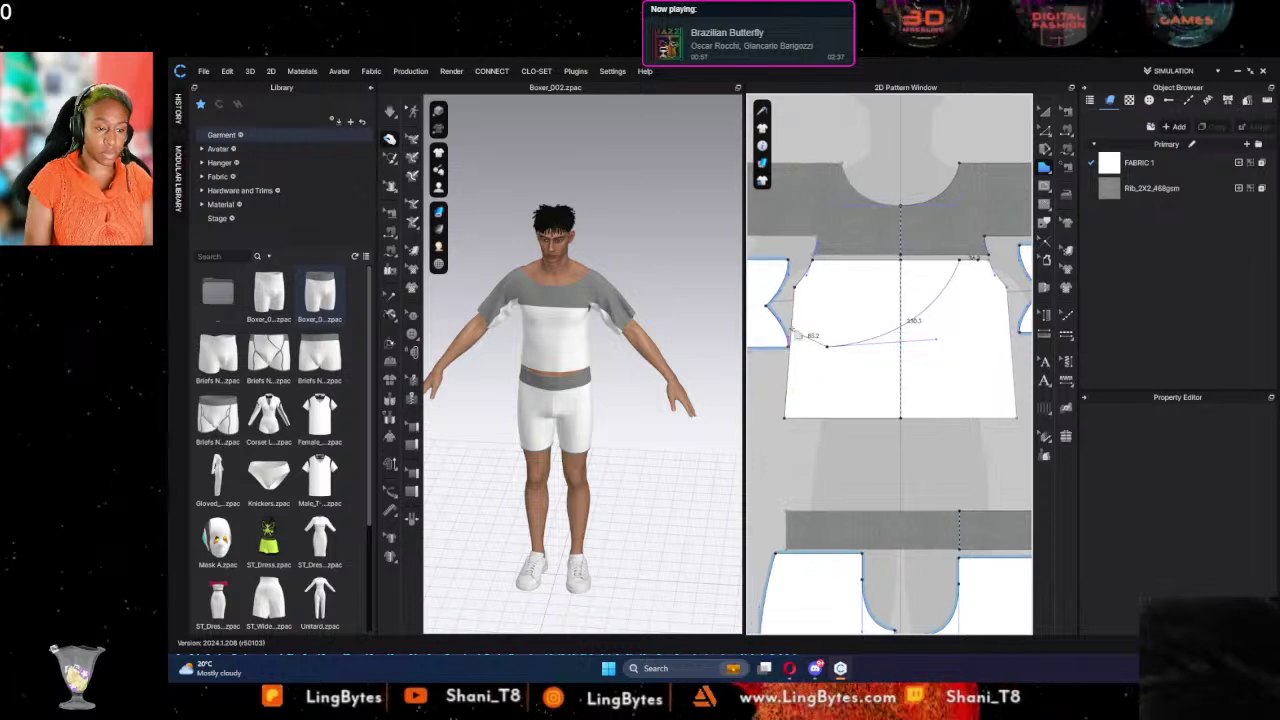
scroll(795, 336, up, 3)
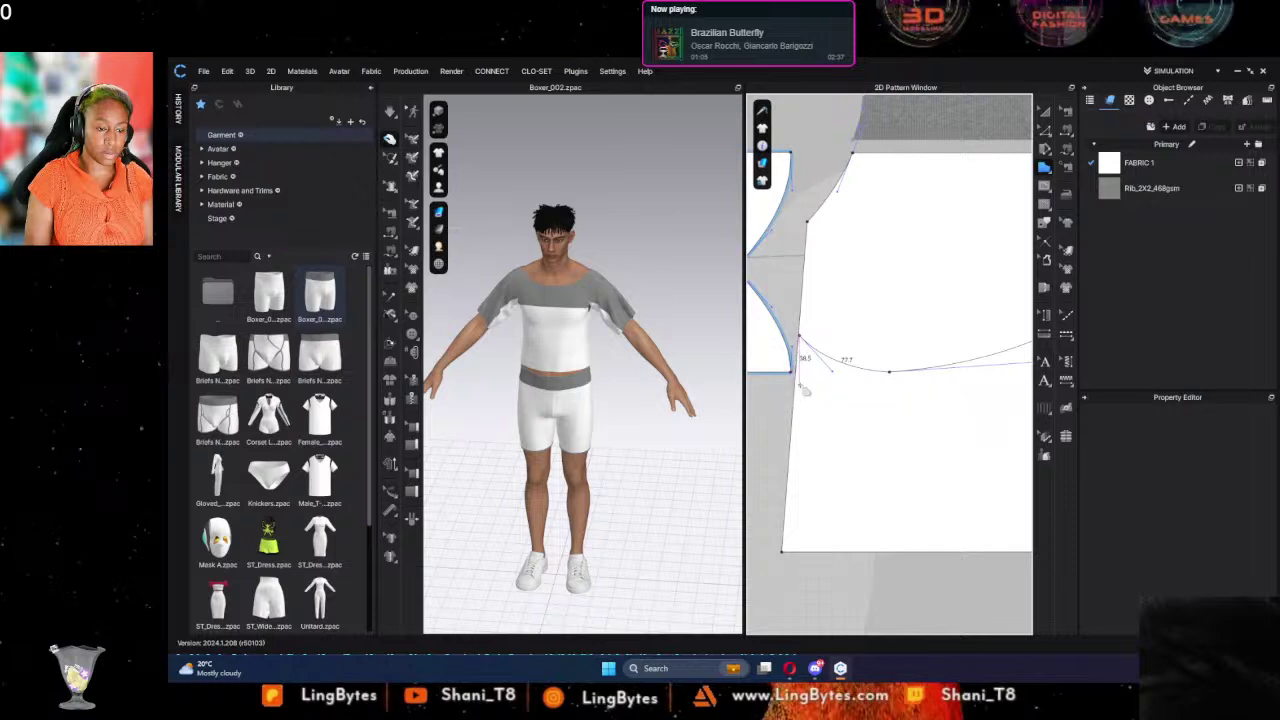
scroll(803, 393, up, 4)
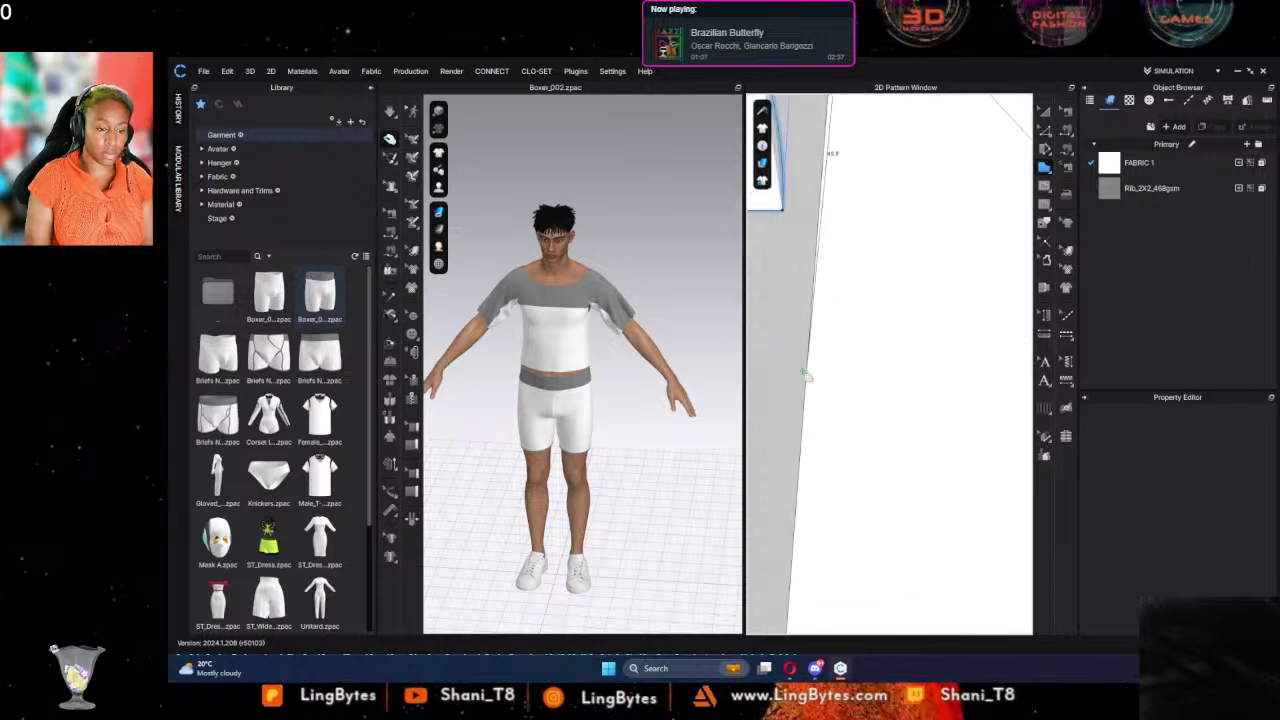
scroll(850, 395, down, 5)
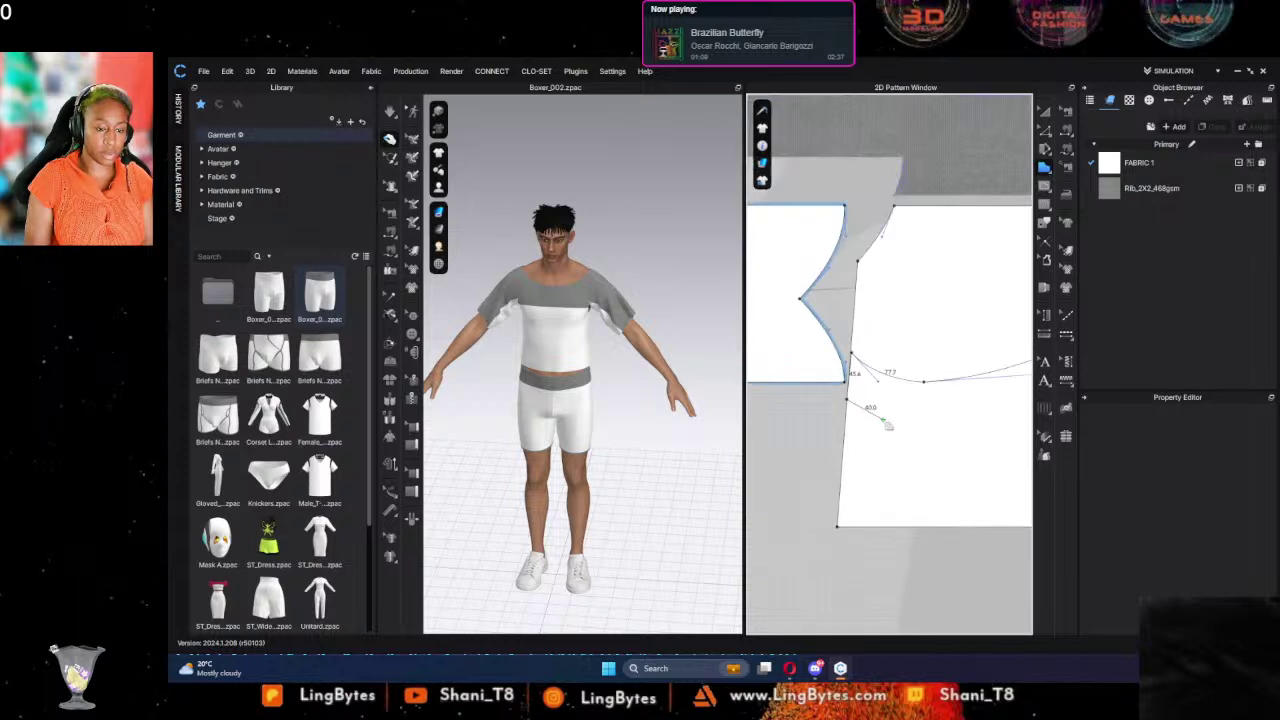
Step: Extend the pattern outline in a curve from the side seam down to the hem and about 29 mm along the hem
click(941, 424)
middle_drag(968, 473, 871, 382)
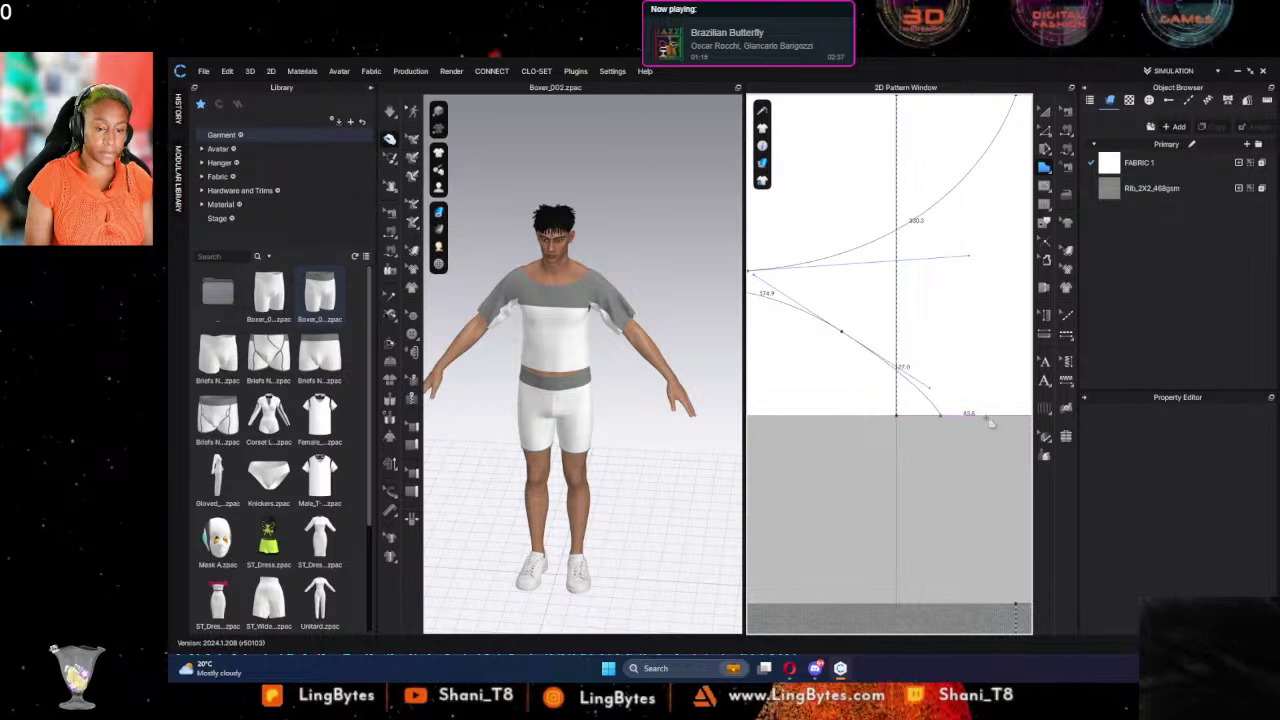
click(970, 416)
middle_drag(989, 394, 914, 407)
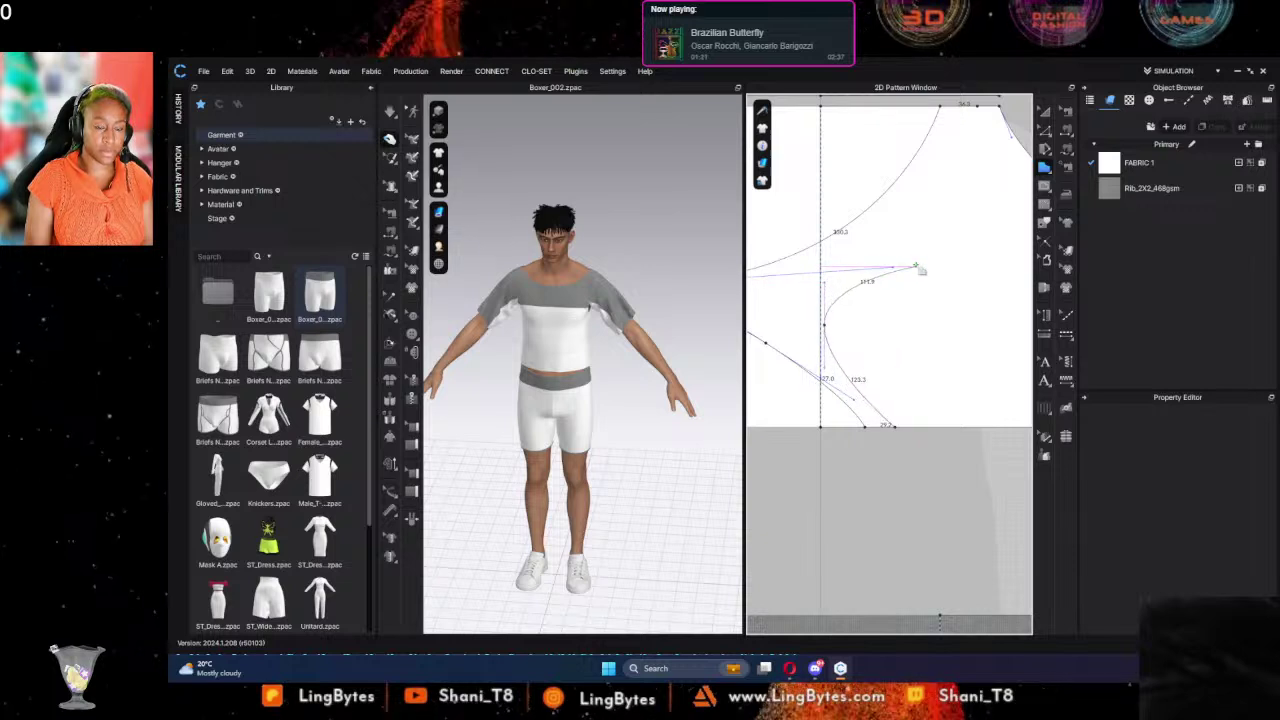
Step: Close the outline with curves to the opposite side seam, about 28 mm up the seam, and back to the panel's upper edge
middle_drag(915, 266, 770, 286)
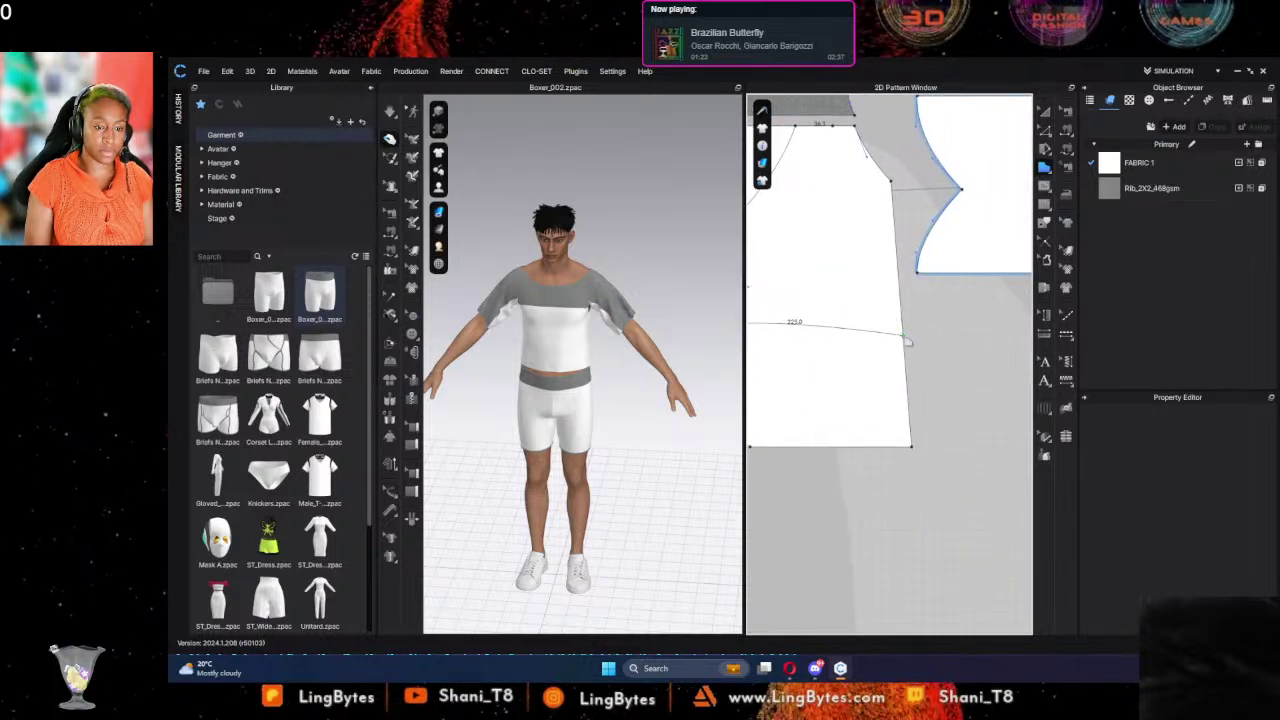
drag(903, 336, 1034, 412)
middle_drag(1024, 411, 1013, 407)
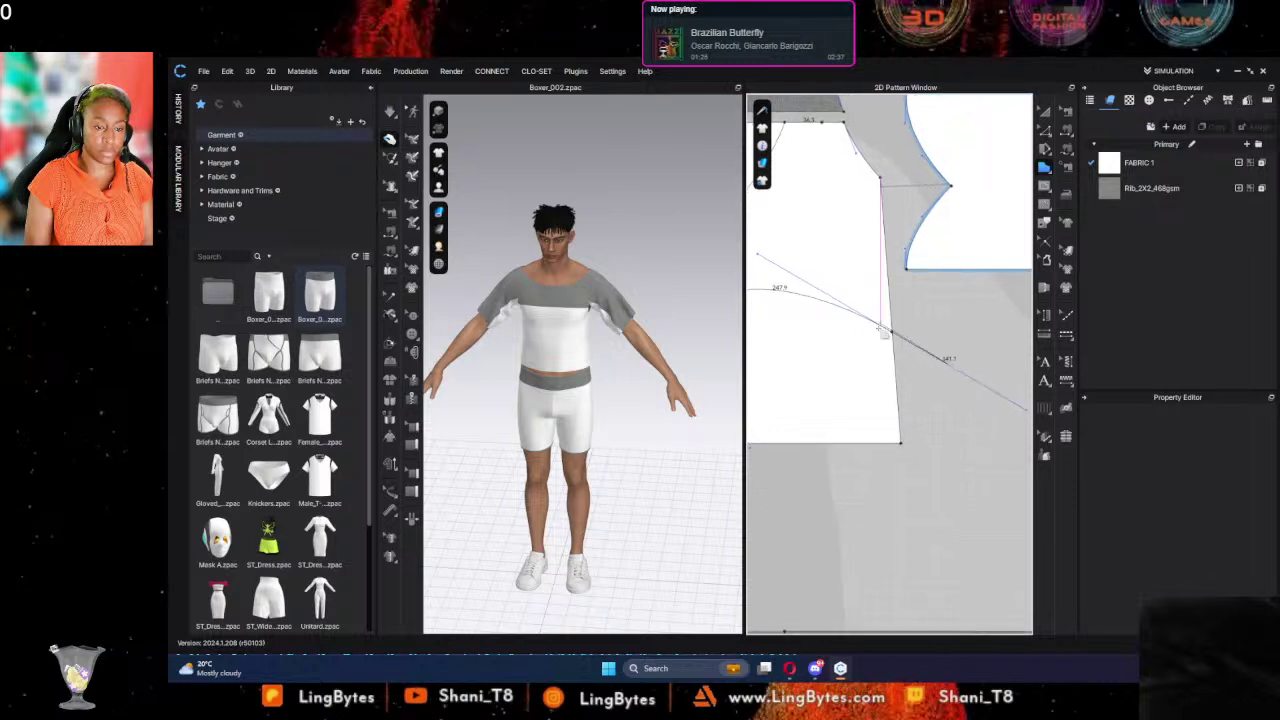
scroll(890, 334, up, 2)
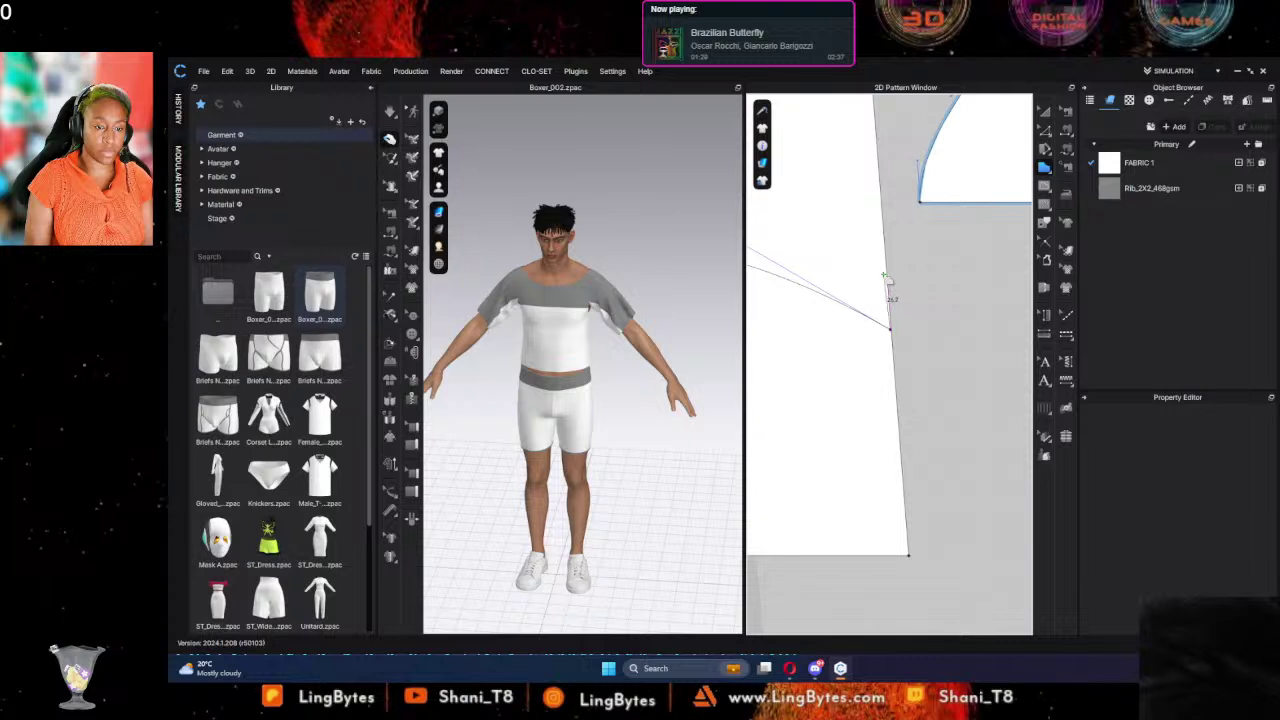
scroll(845, 232, down, 3)
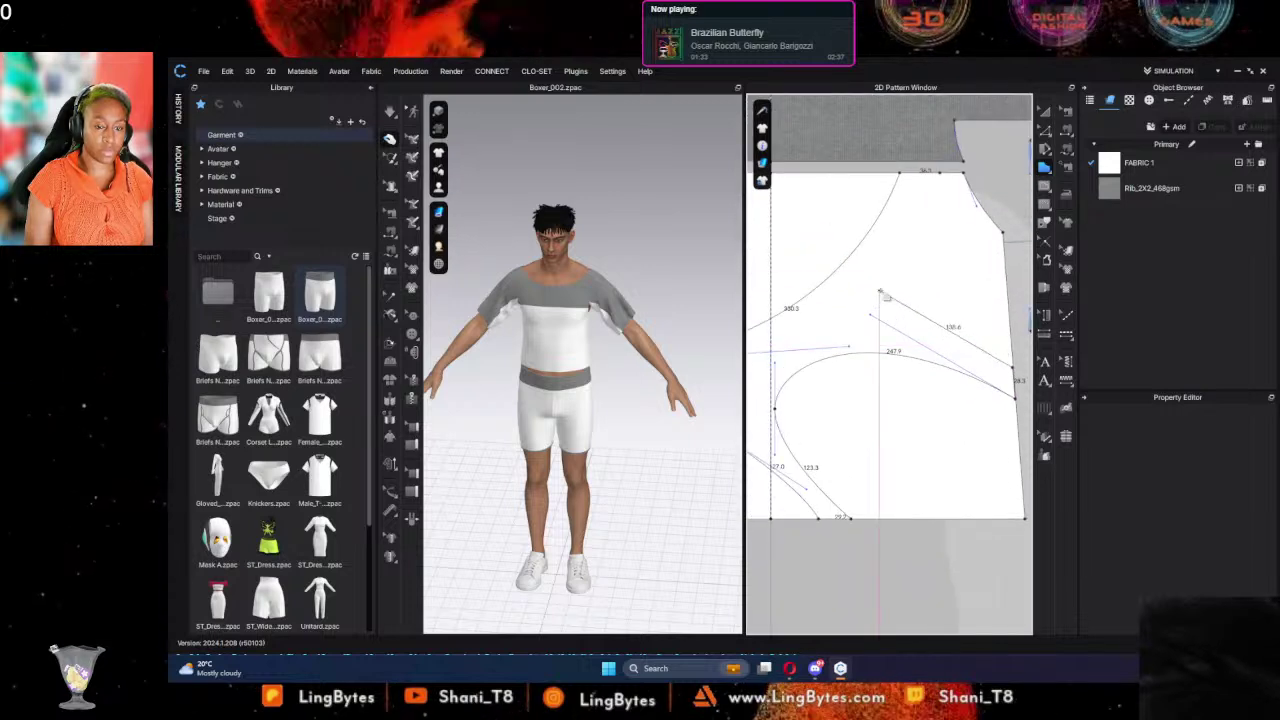
click(879, 291)
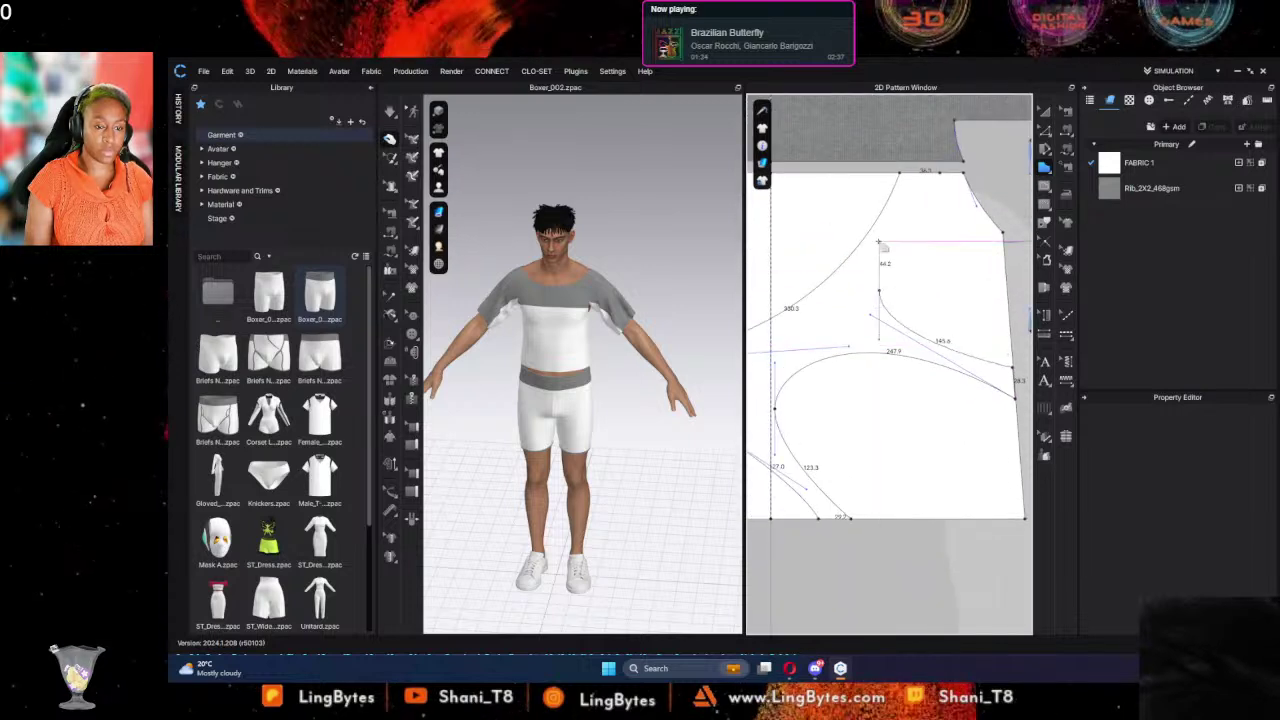
click(941, 175)
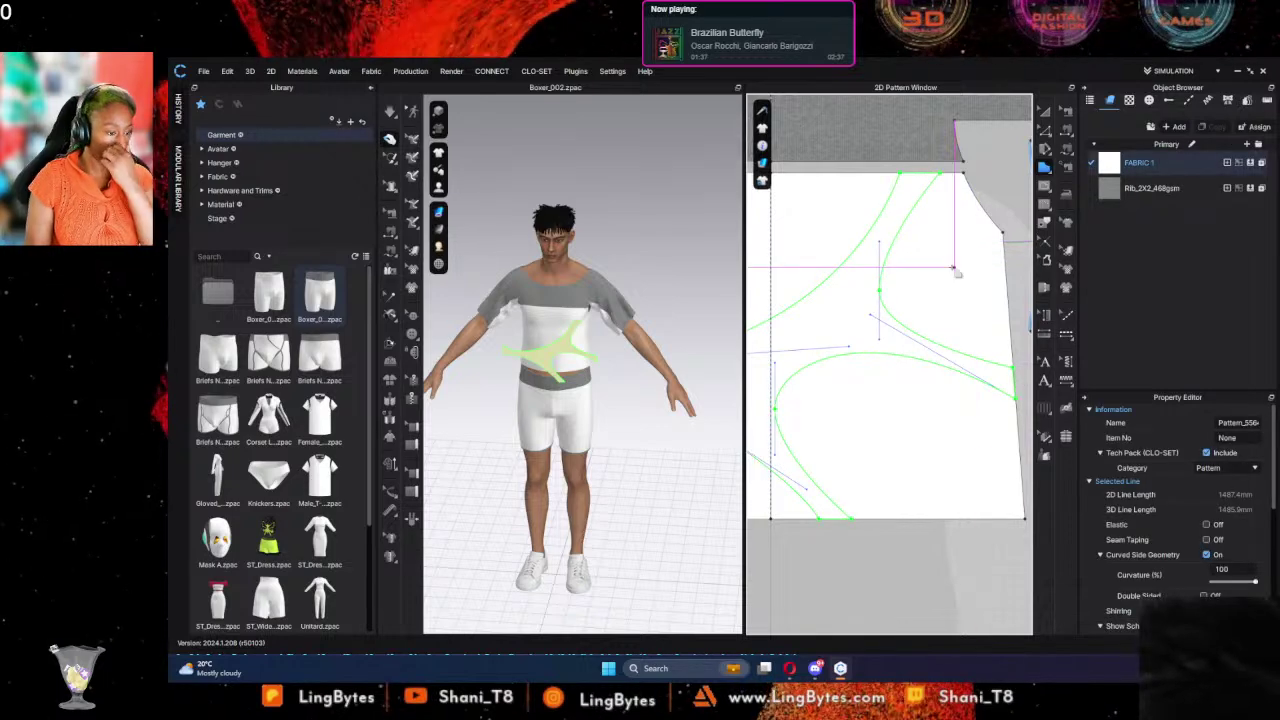
Step: Move the two end points of the new pattern's left arm outward past the panel's side seam
scroll(940, 320, down, 5)
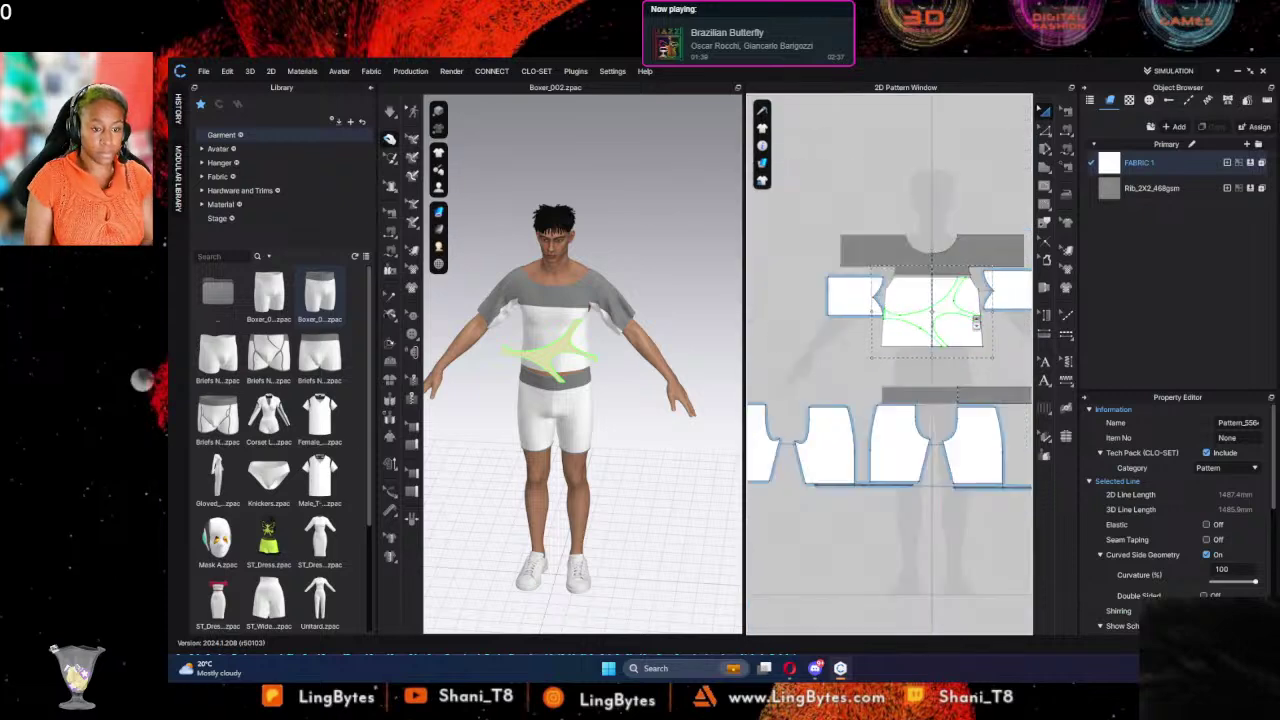
click(936, 326)
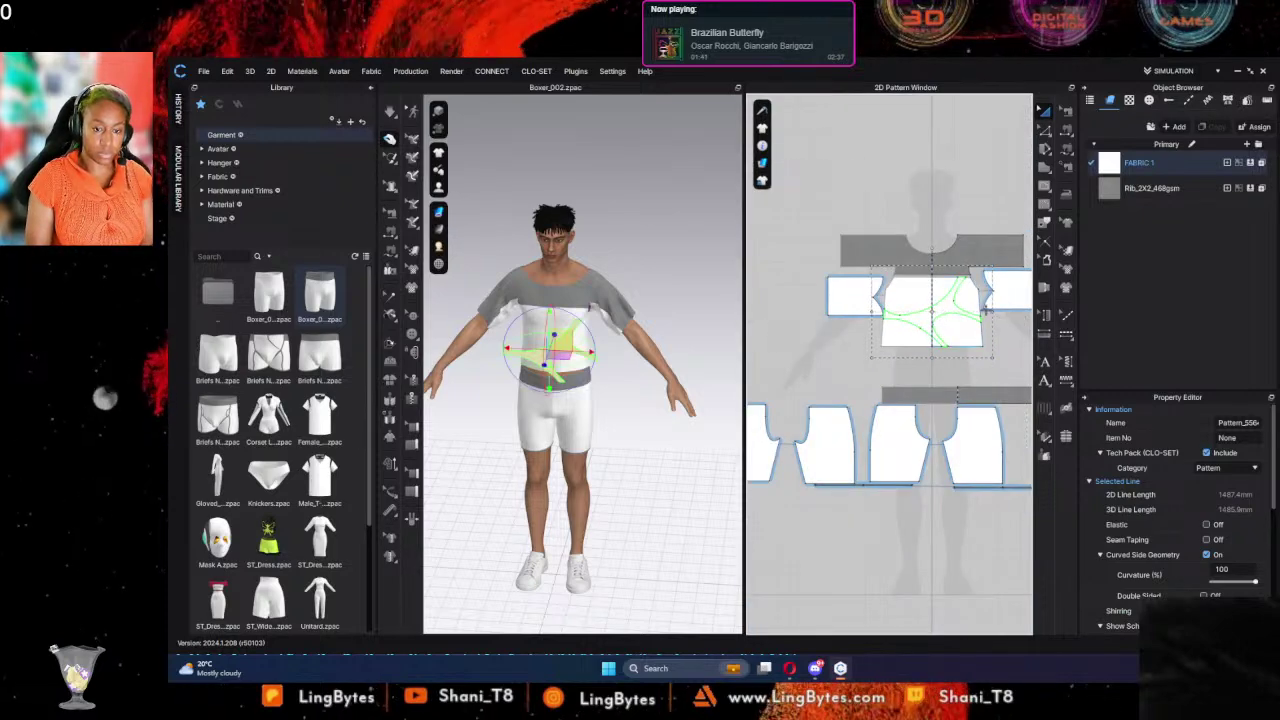
click(1045, 131)
scroll(912, 310, down, 3)
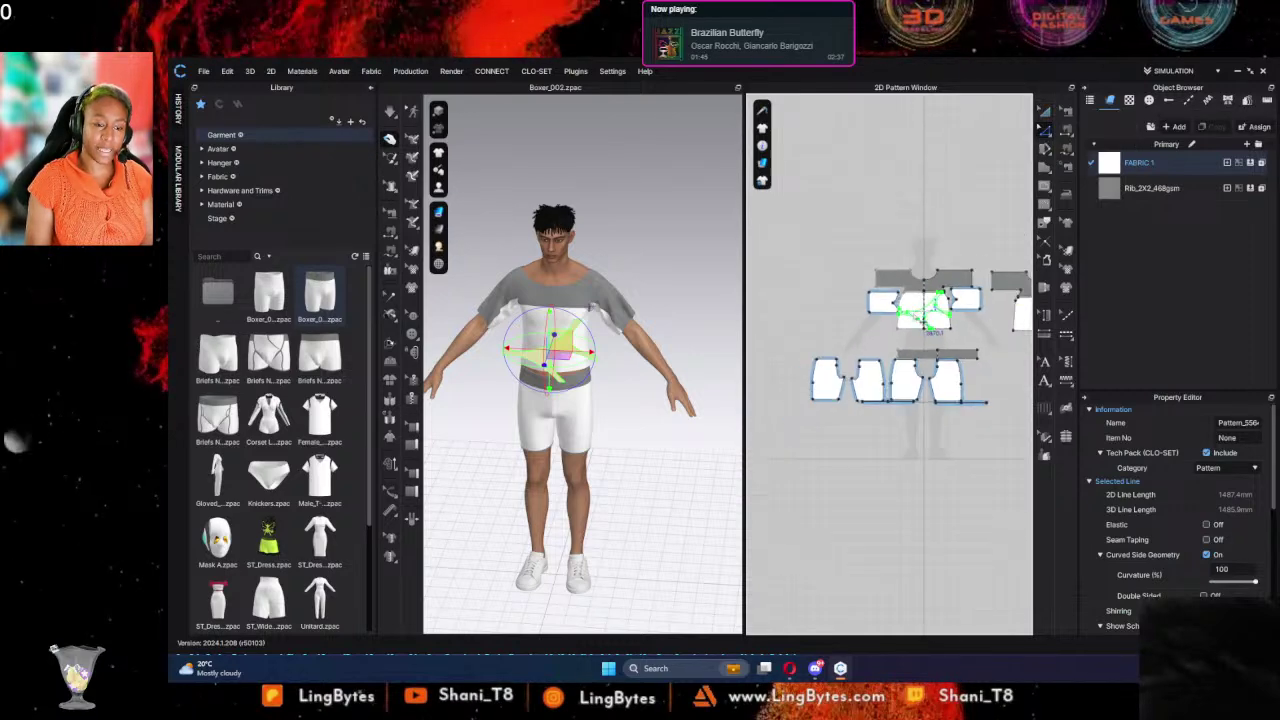
scroll(910, 318, up, 8)
scroll(909, 314, up, 2)
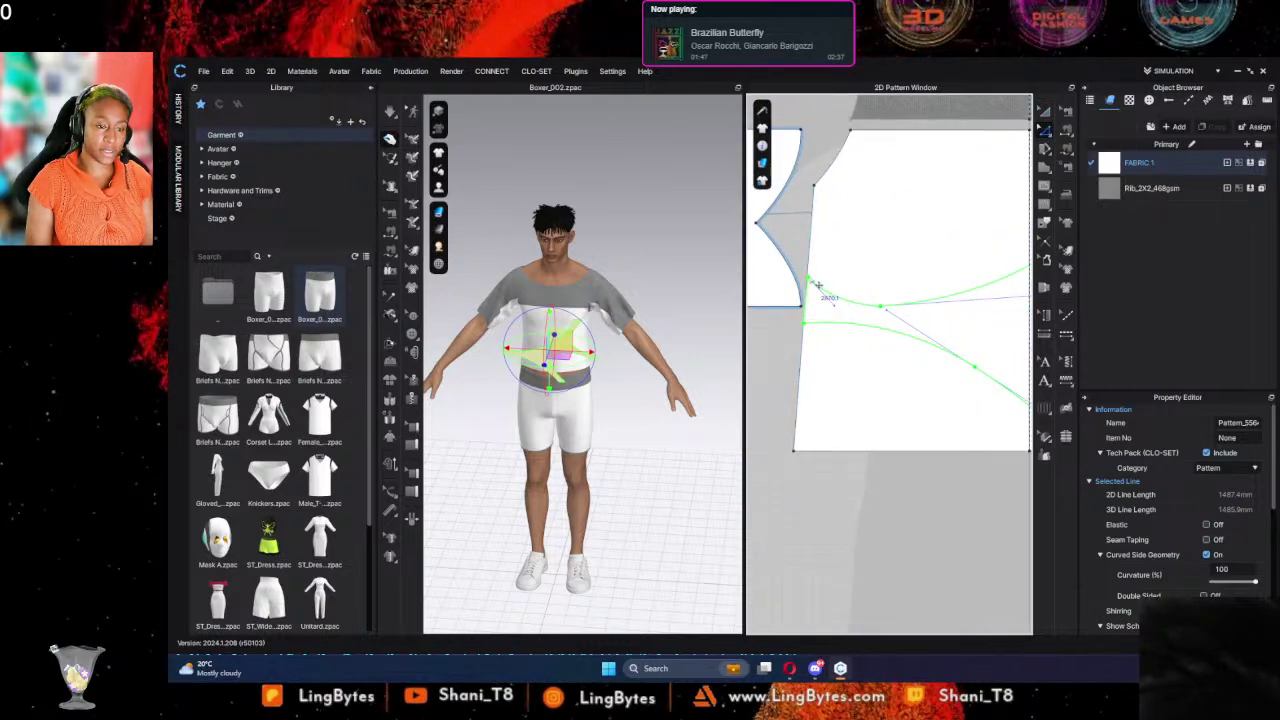
click(808, 279)
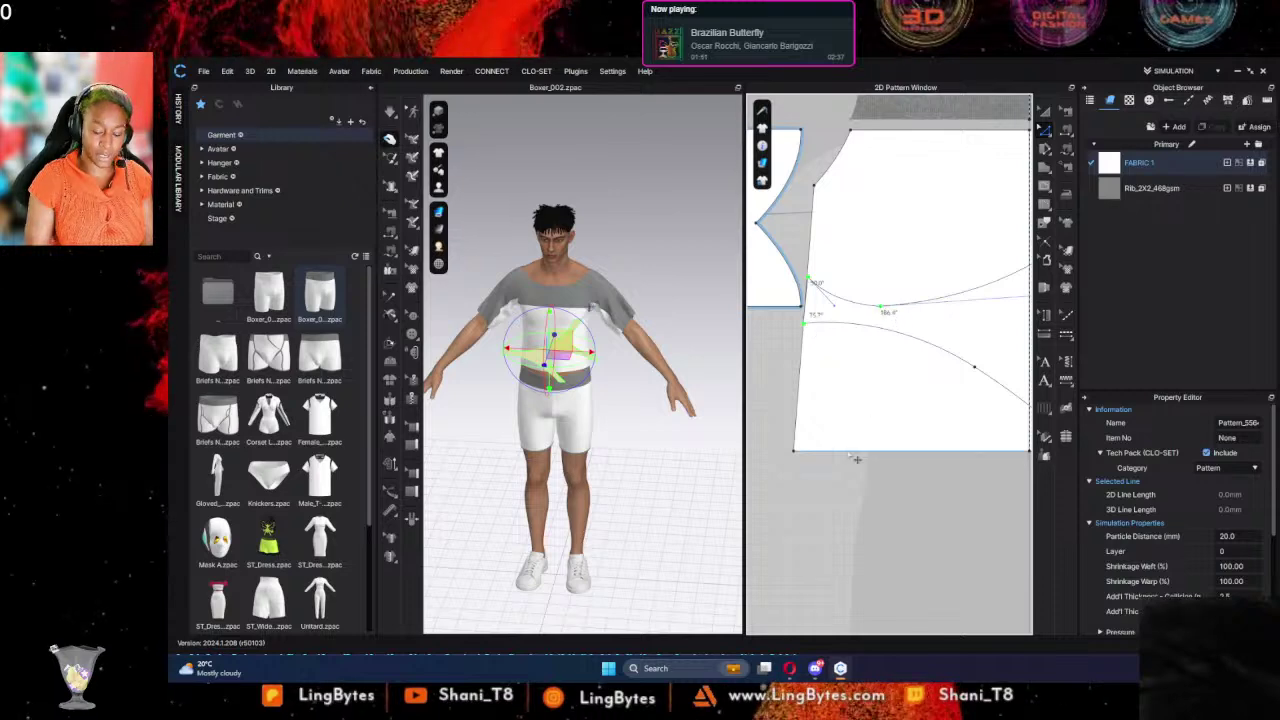
key(Left)
key(Left)
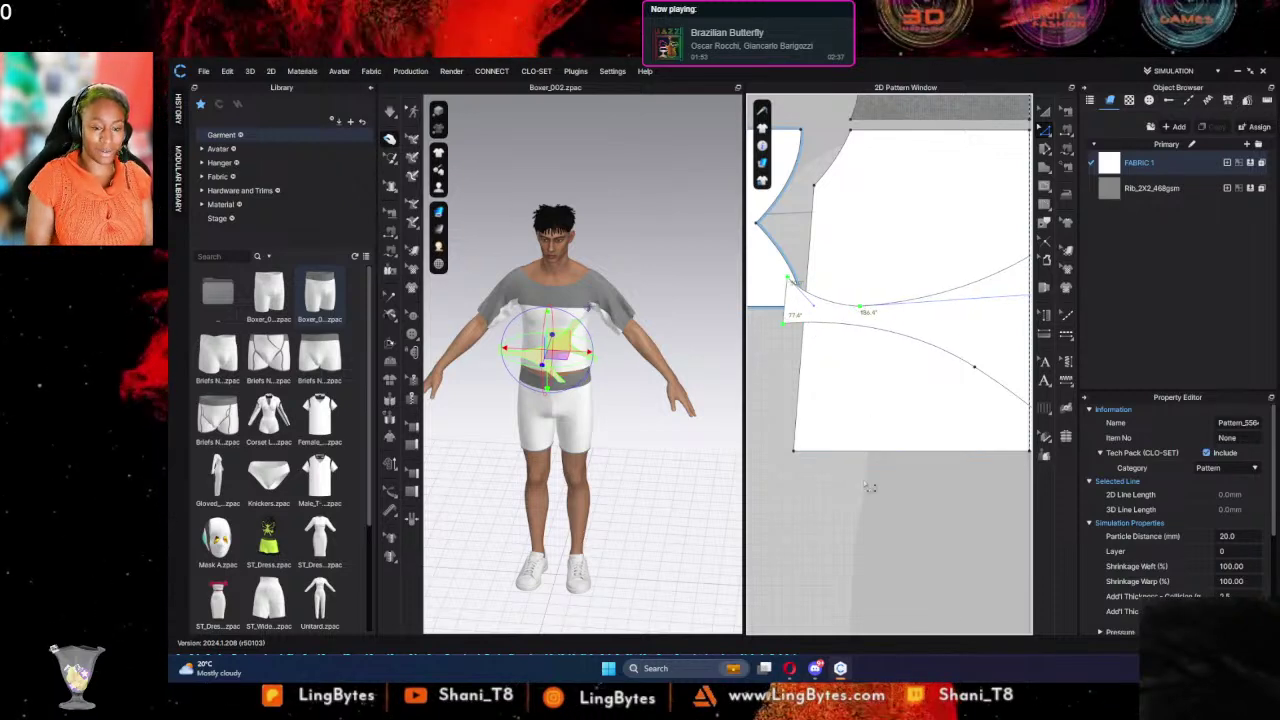
click(908, 514)
Step: Move the two end points of the new pattern's right arm outward past the side seam and slightly down
scroll(784, 480, up, 4)
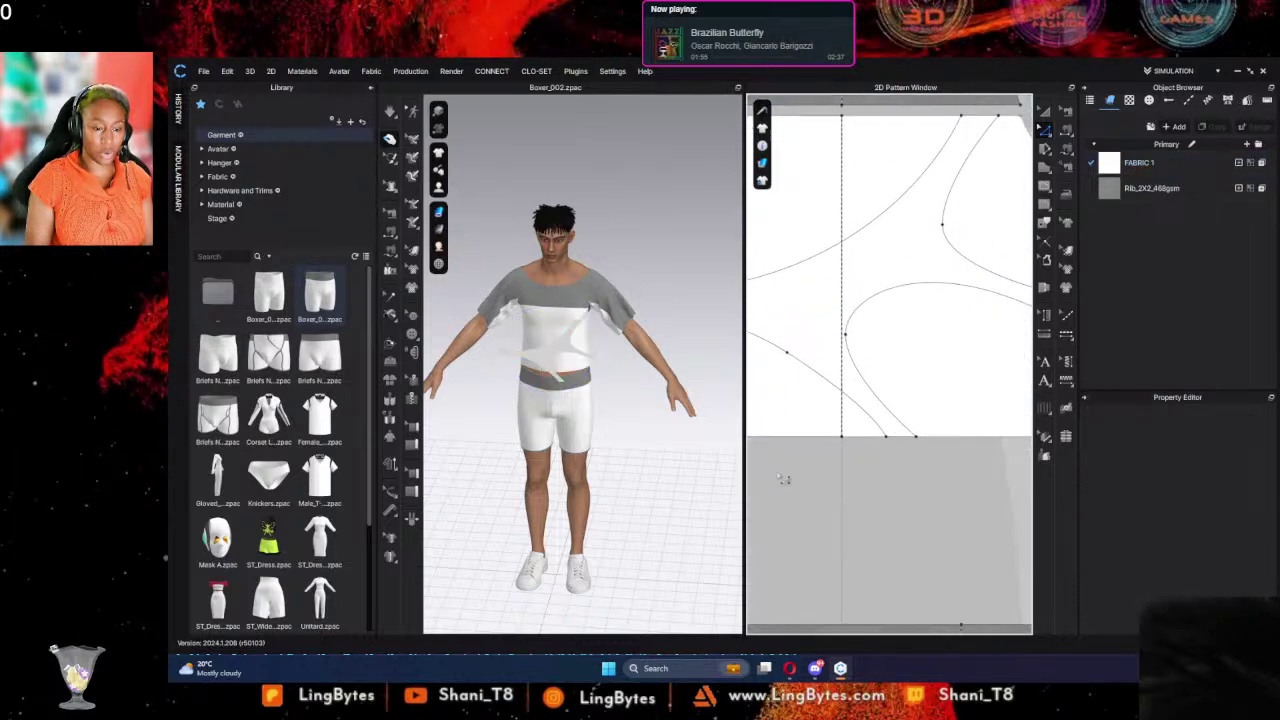
scroll(774, 420, down, 3)
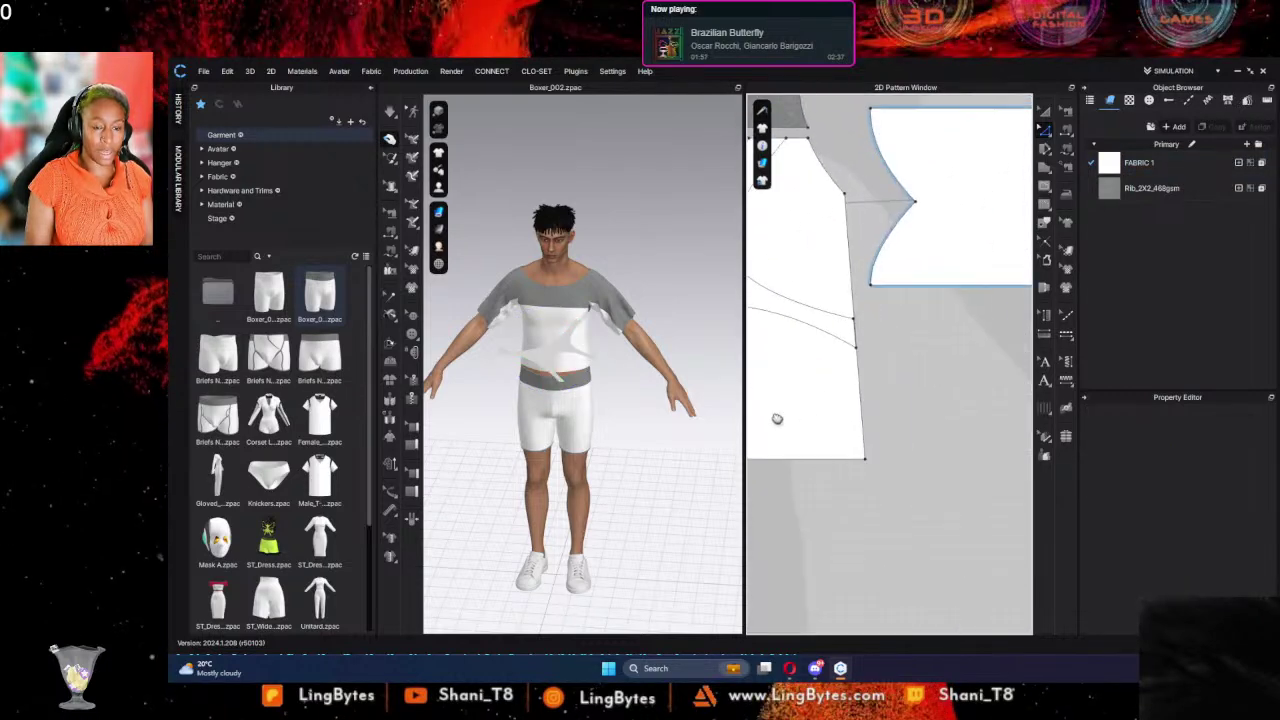
click(838, 336)
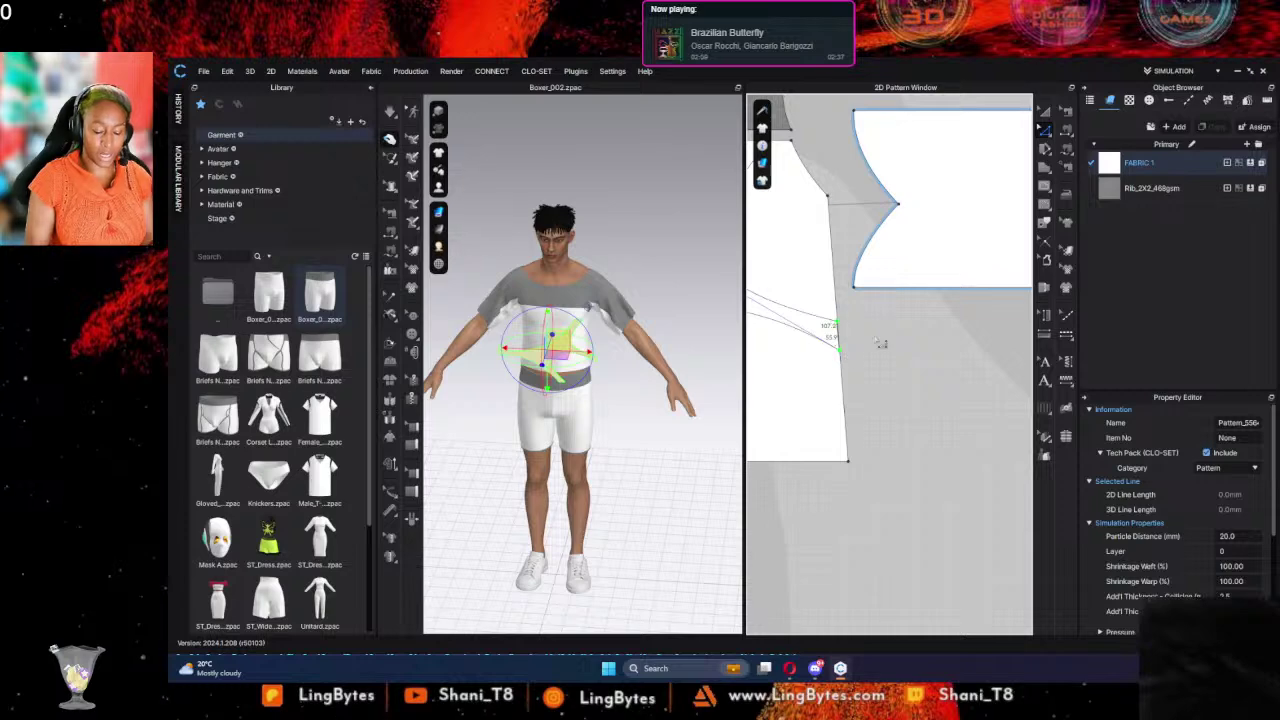
key(Right)
key(Right)
key(Right)
key(Right)
key(Right)
key(Right)
key(Right)
key(Right)
key(Right)
key(Right)
key(Down)
key(Down)
key(Down)
key(Down)
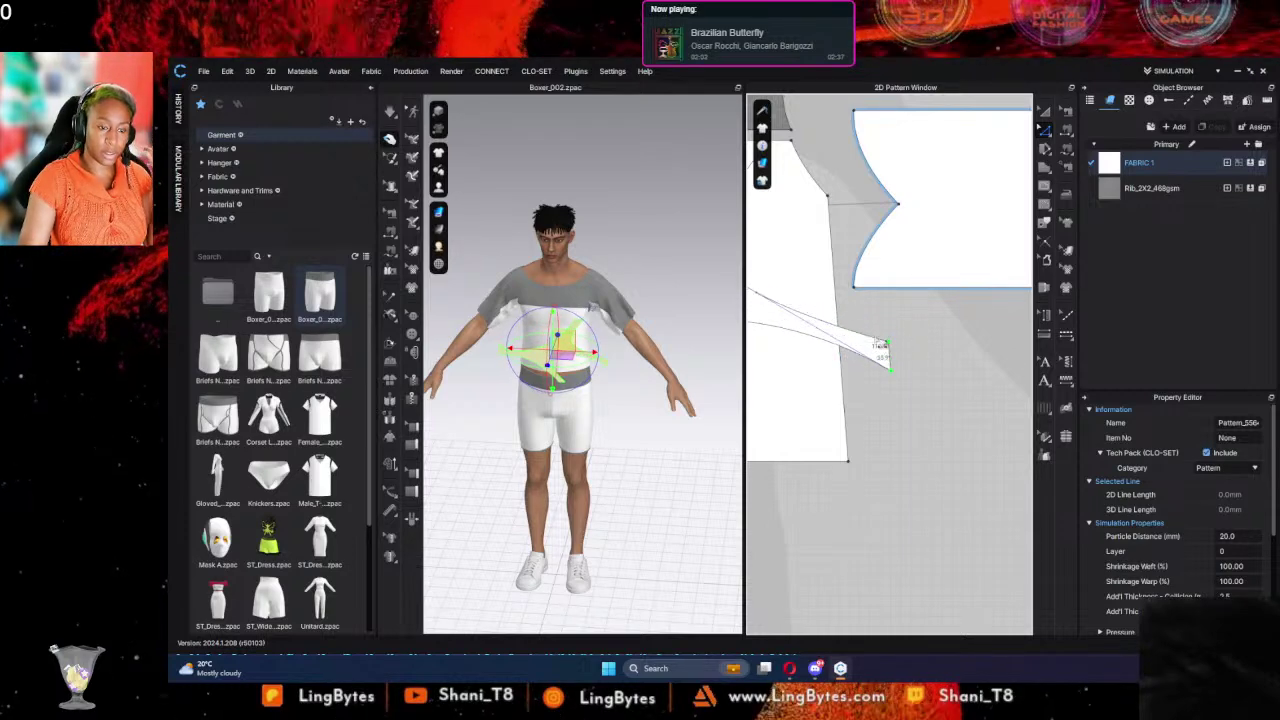
click(917, 486)
Step: Start a second curved overlay on the front panel with a top edge about 48 mm long and curve its outline down to the left arm end
scroll(912, 452, down, 3)
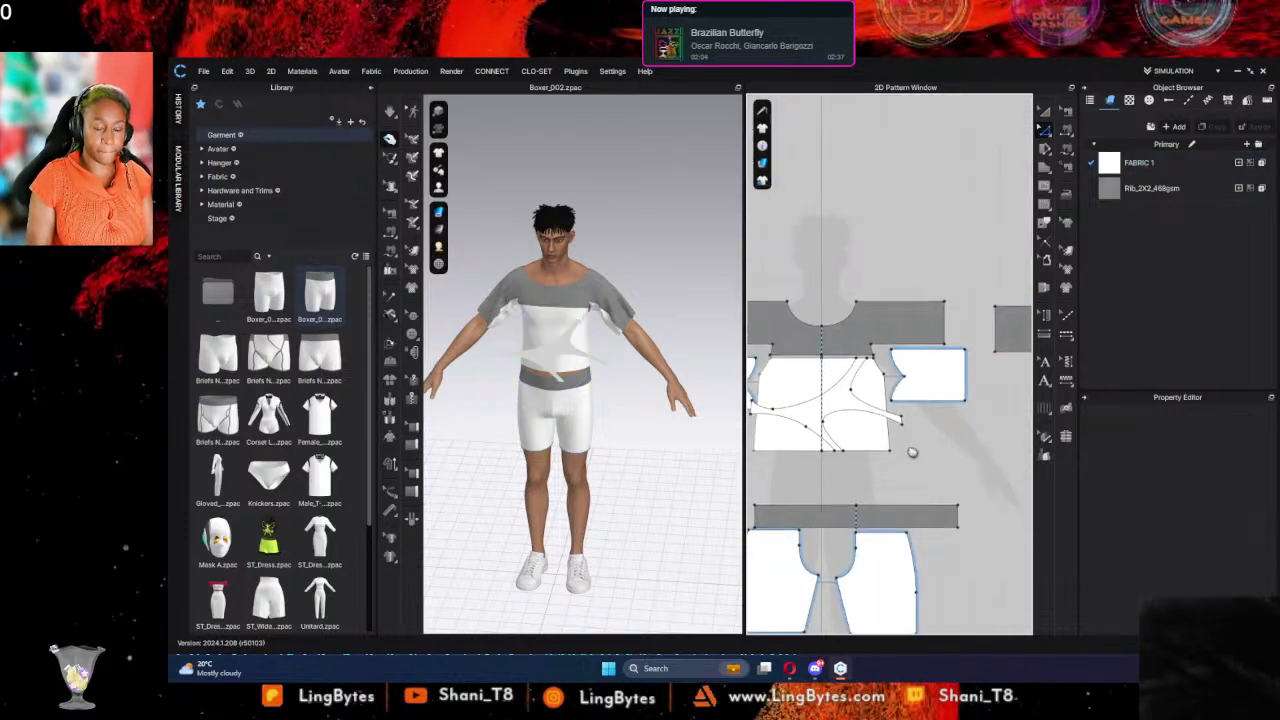
middle_drag(912, 452, 931, 443)
click(1045, 168)
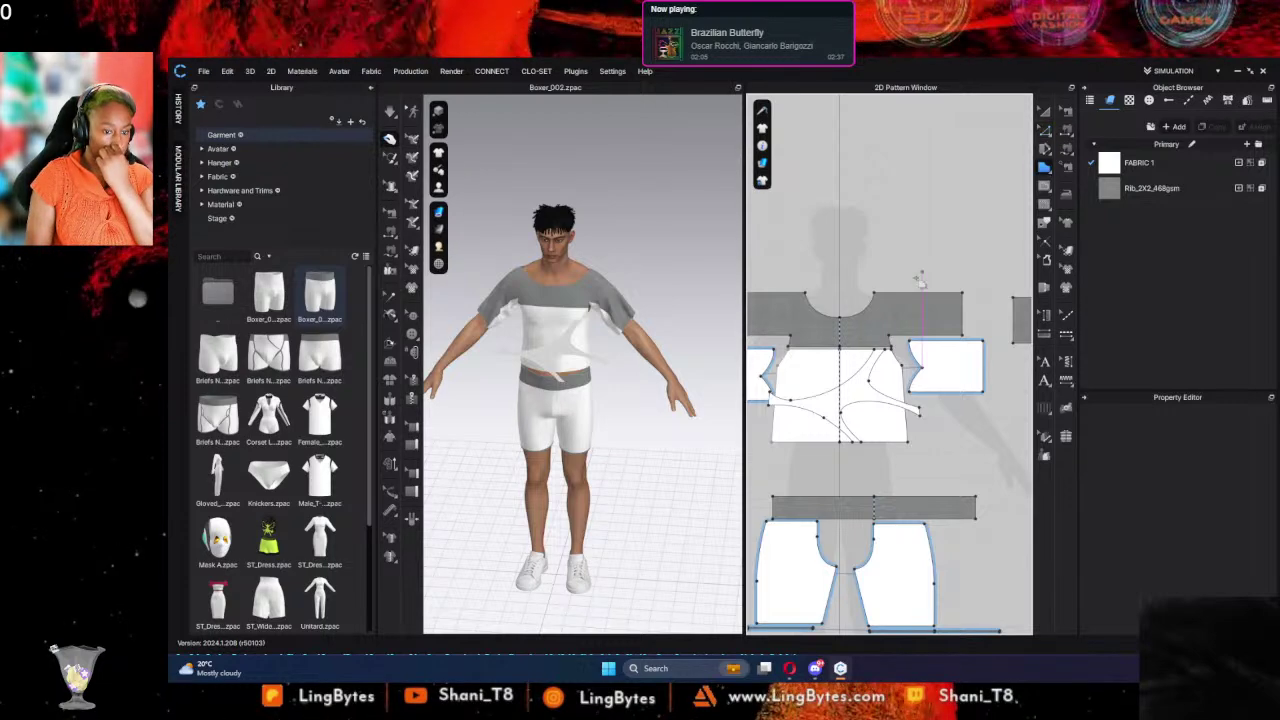
scroll(920, 280, up, 8)
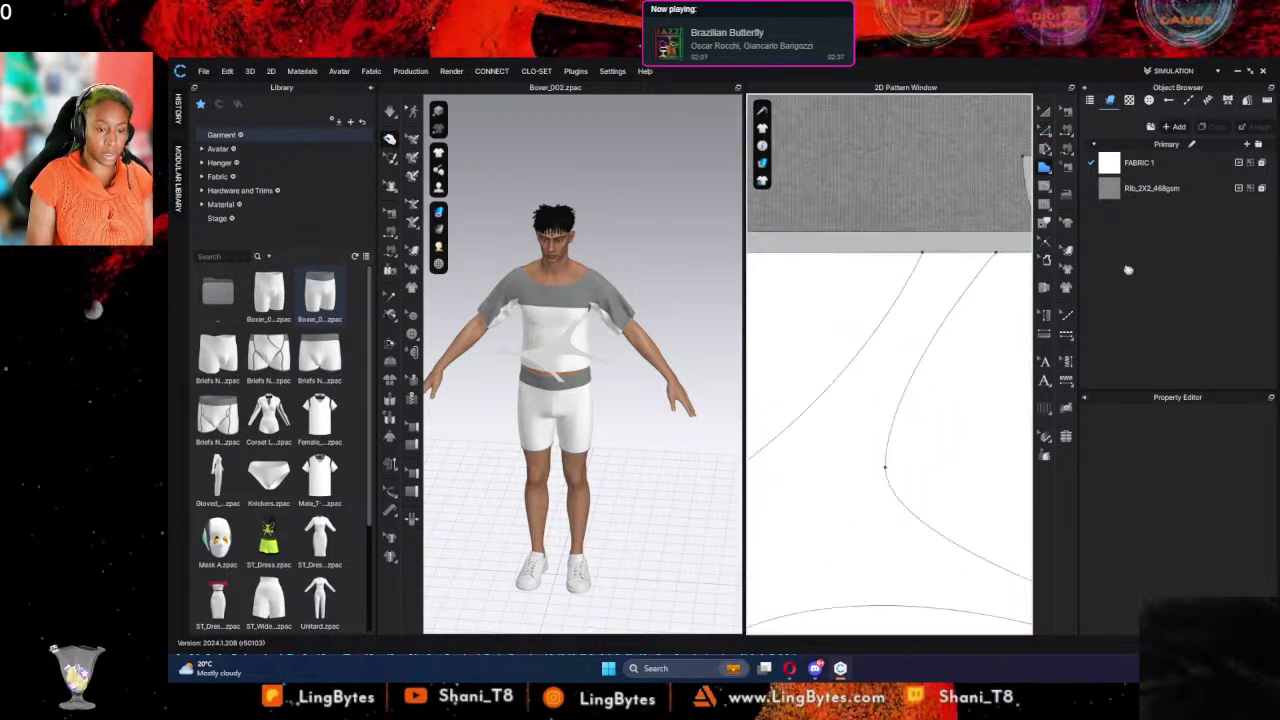
scroll(905, 270, down, 4)
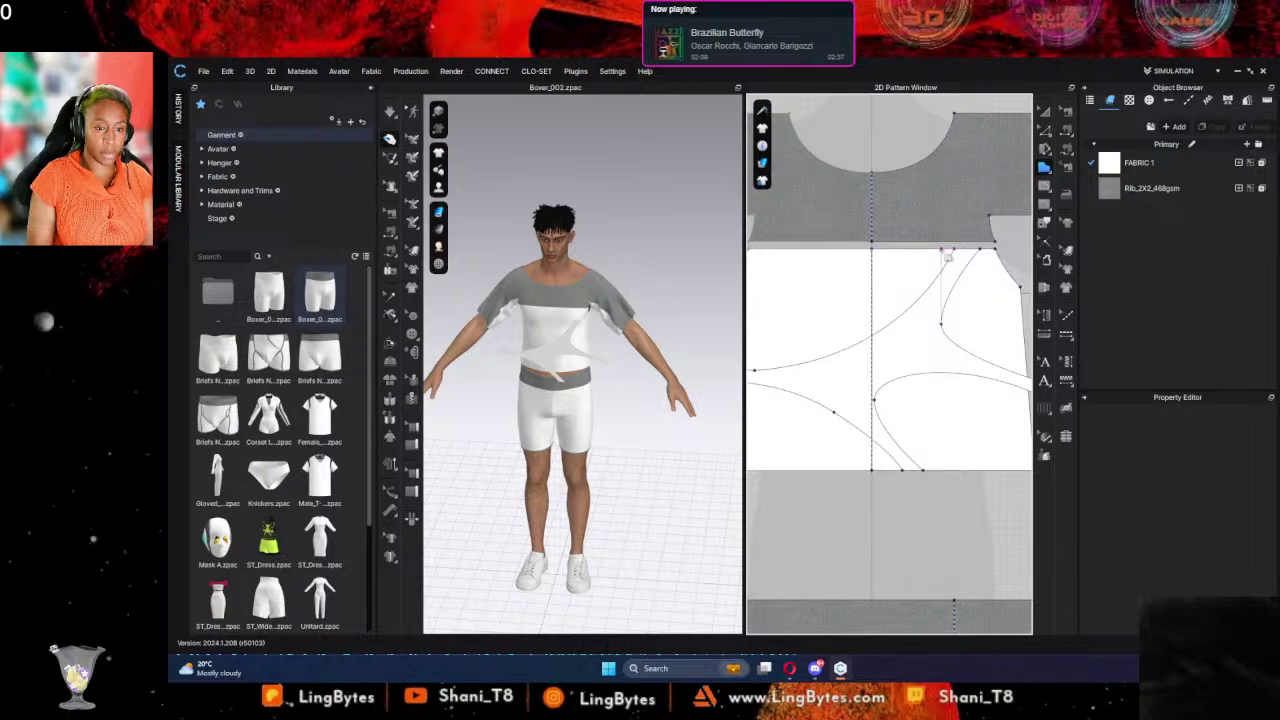
drag(947, 257, 900, 318)
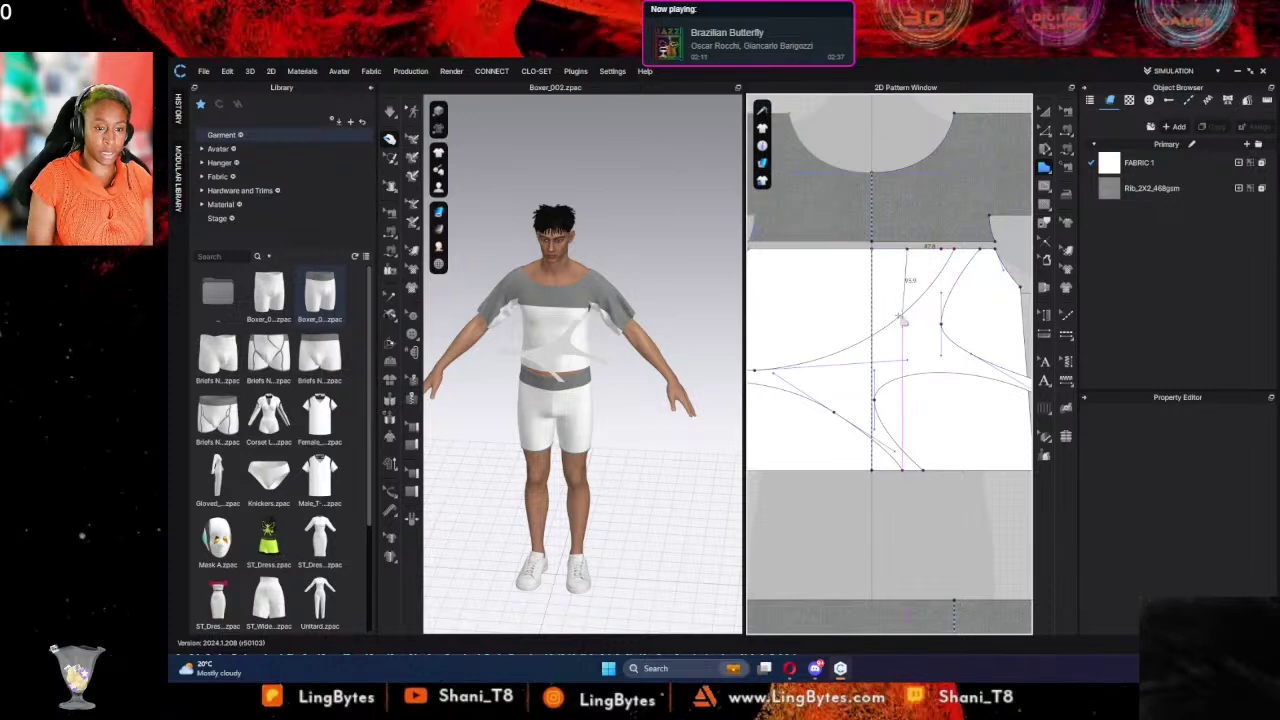
middle_drag(850, 377, 919, 324)
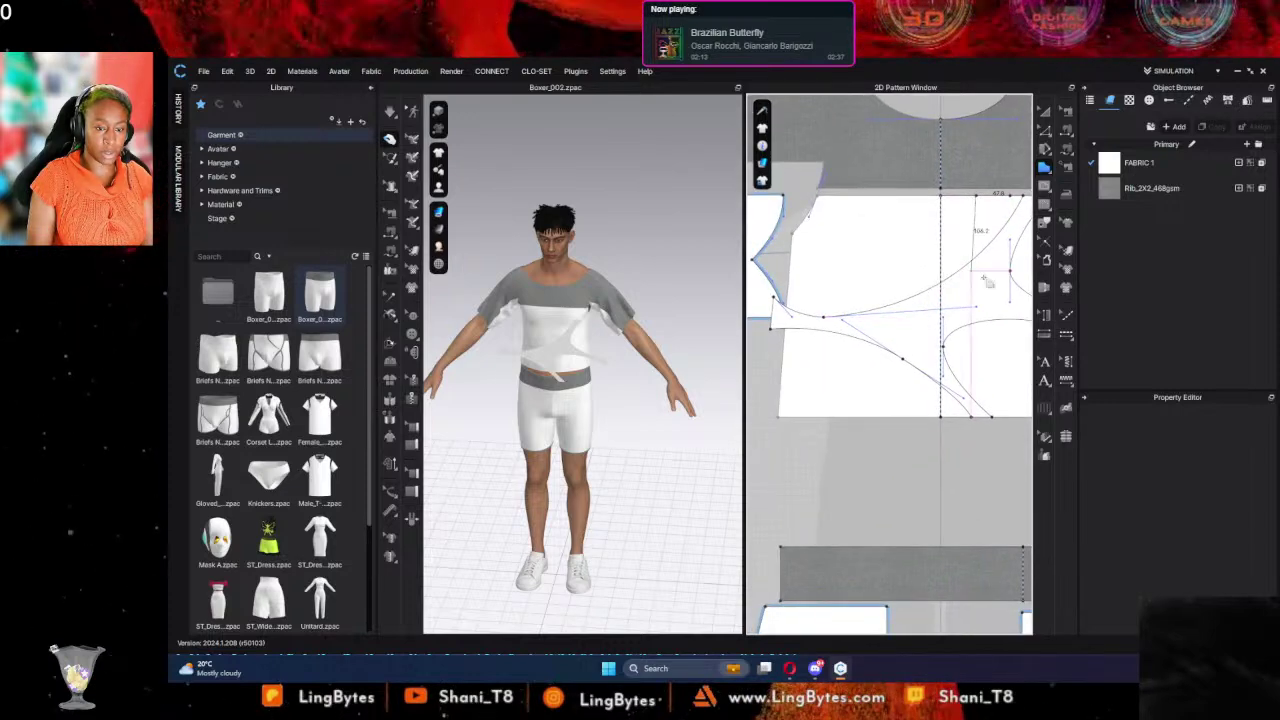
drag(957, 265, 855, 335)
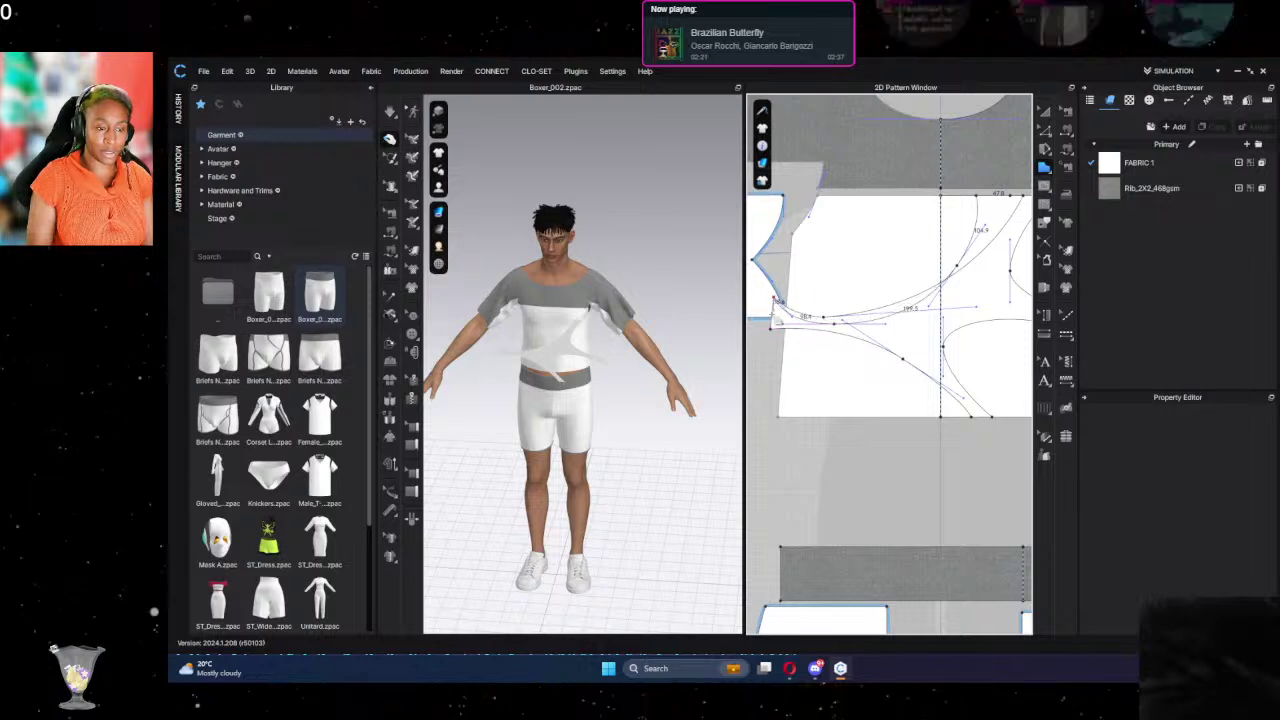
Step: Extend the outline around the left arm end to about 84 mm of hem, and in an arch to another hem edge about 48 mm long
click(771, 329)
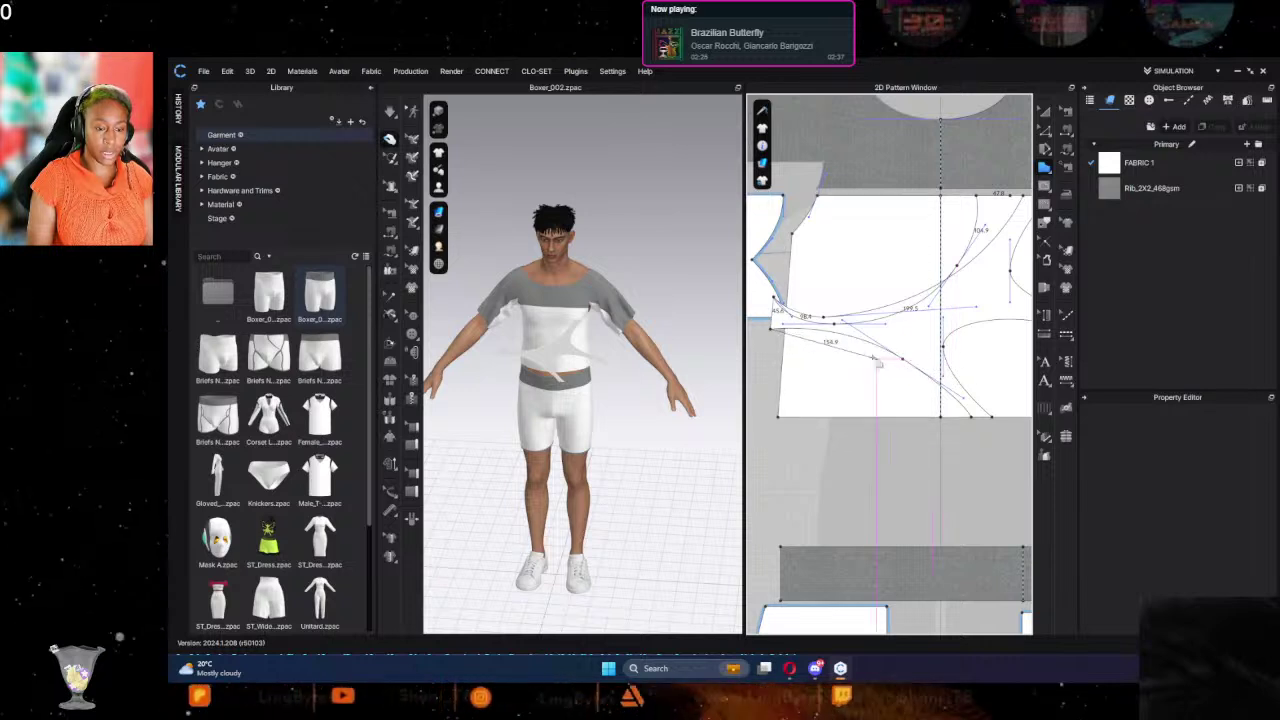
click(843, 415)
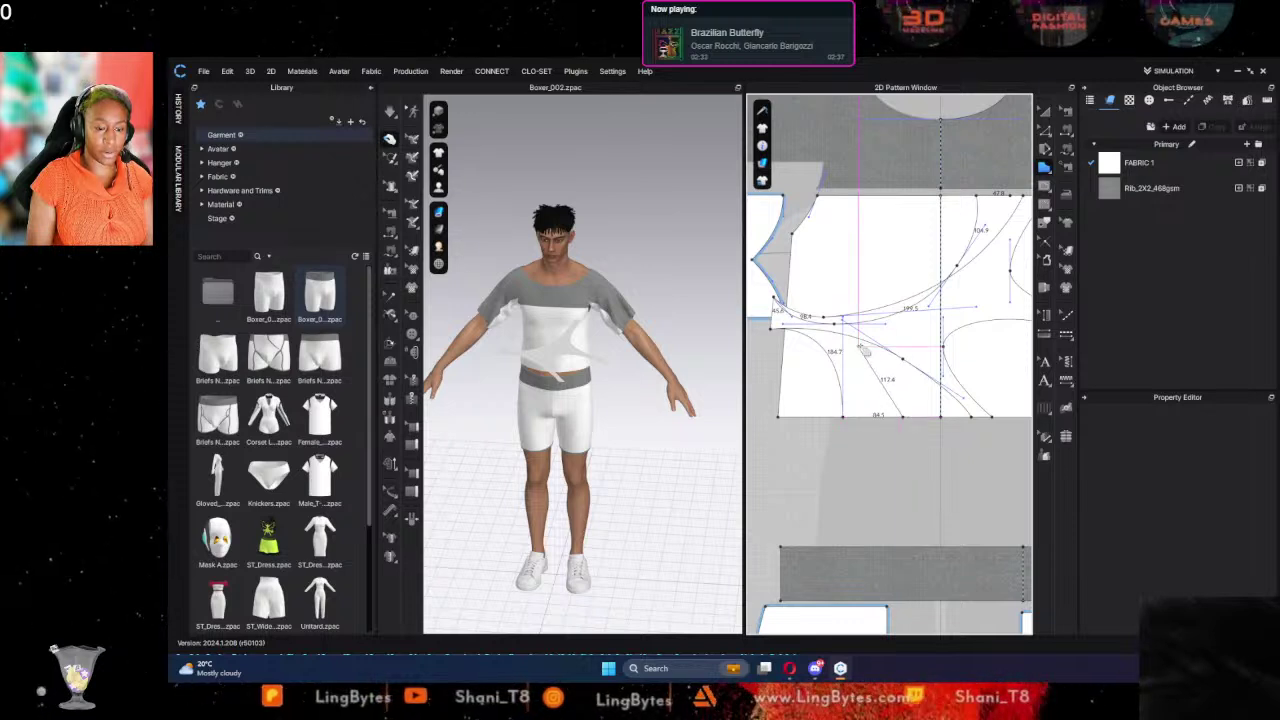
middle_drag(935, 323, 858, 317)
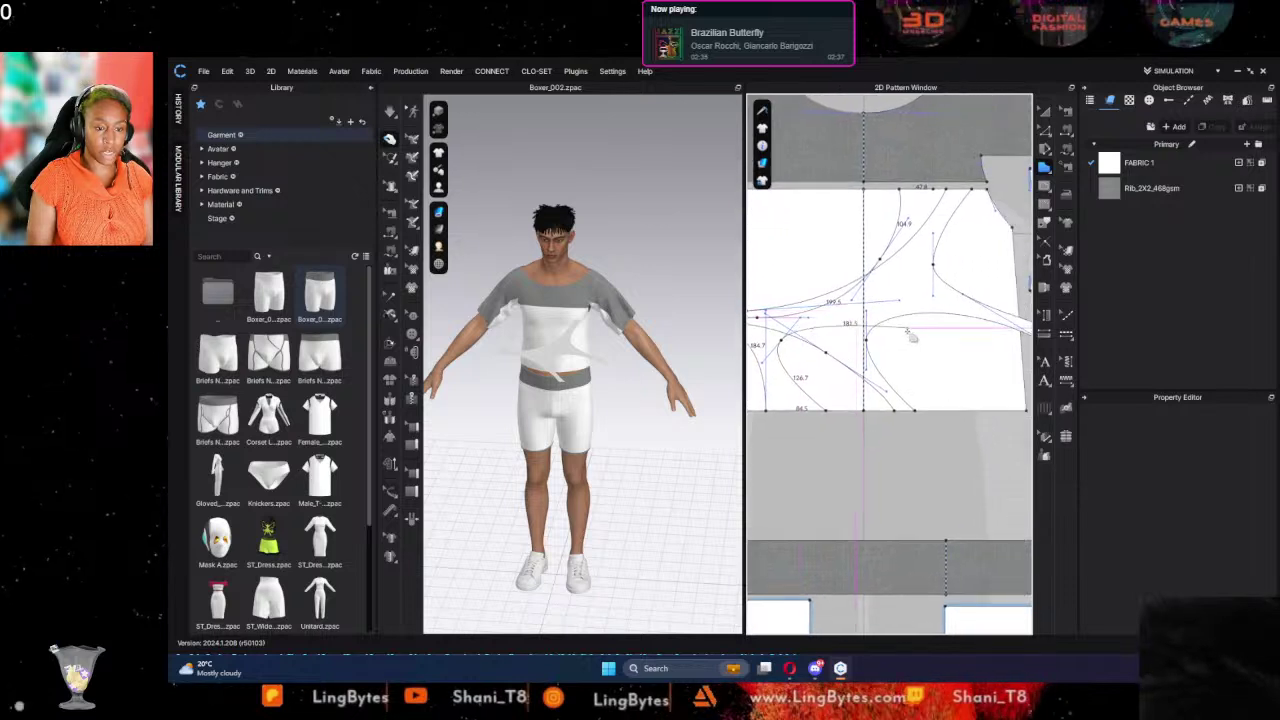
drag(907, 328, 963, 373)
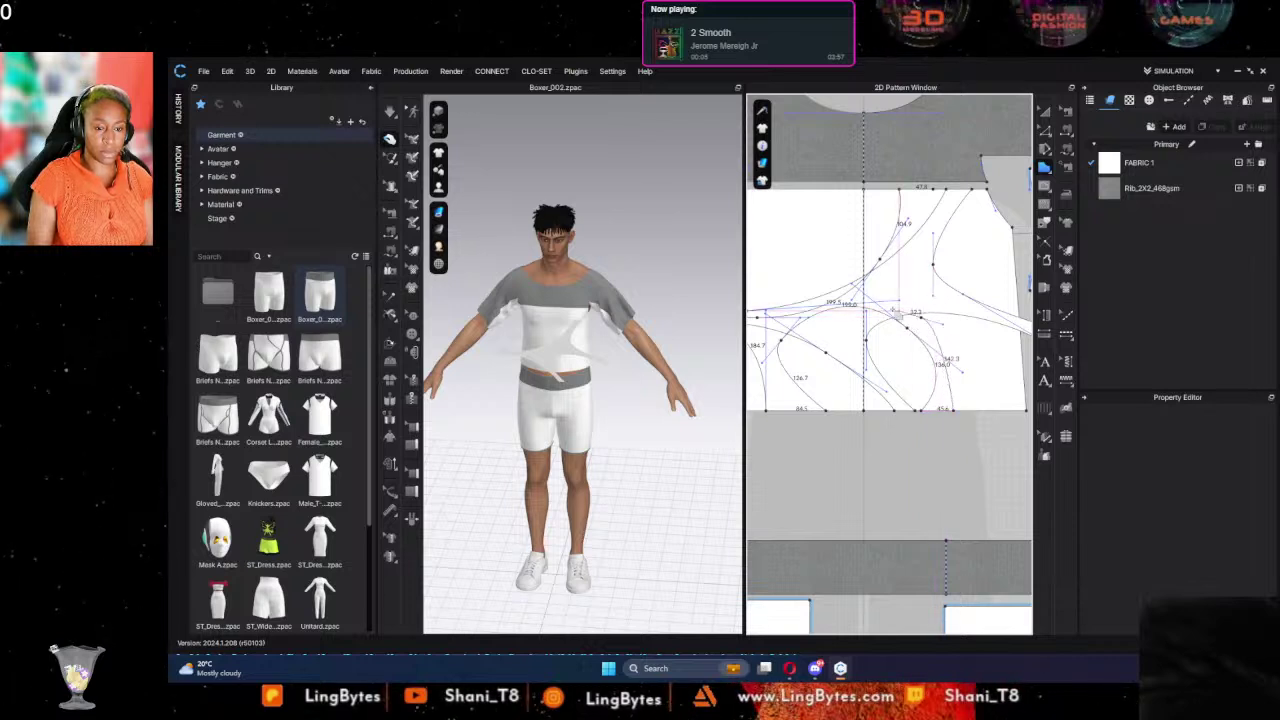
Step: Carry the outline up into the right arm past the side seam and close it with curves back to the panel's upper edge
middle_drag(957, 315, 877, 304)
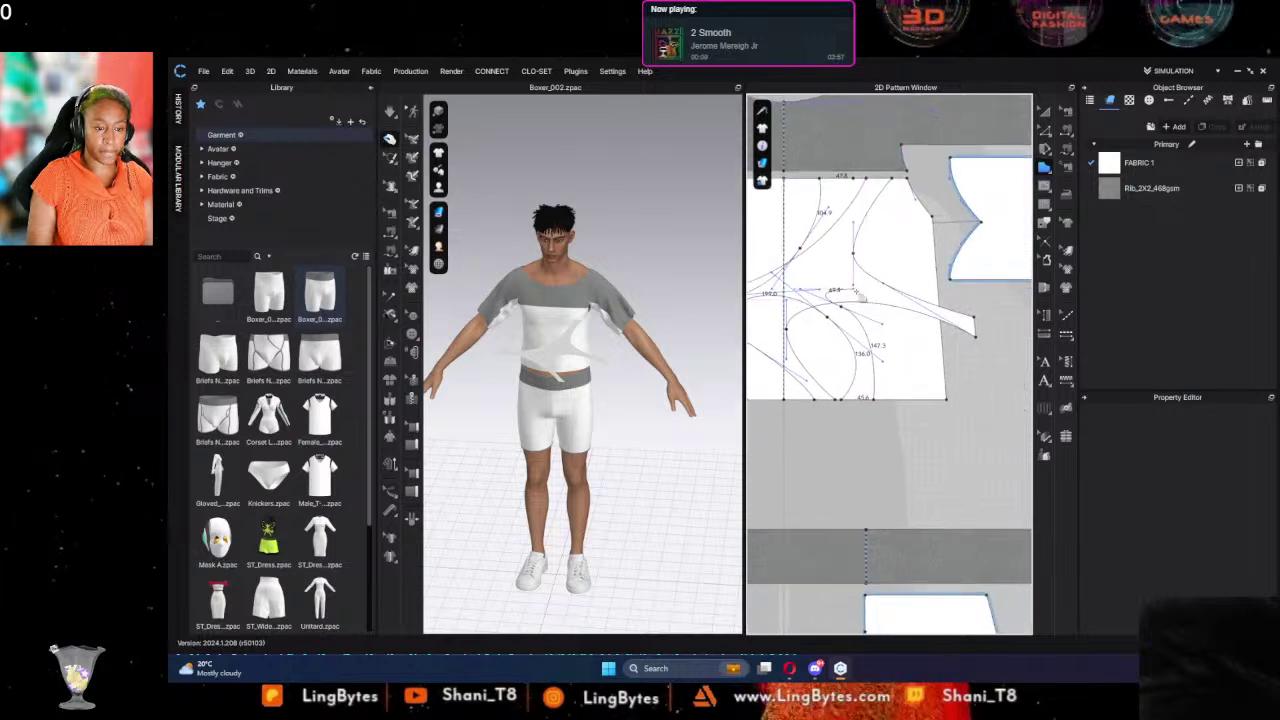
click(976, 338)
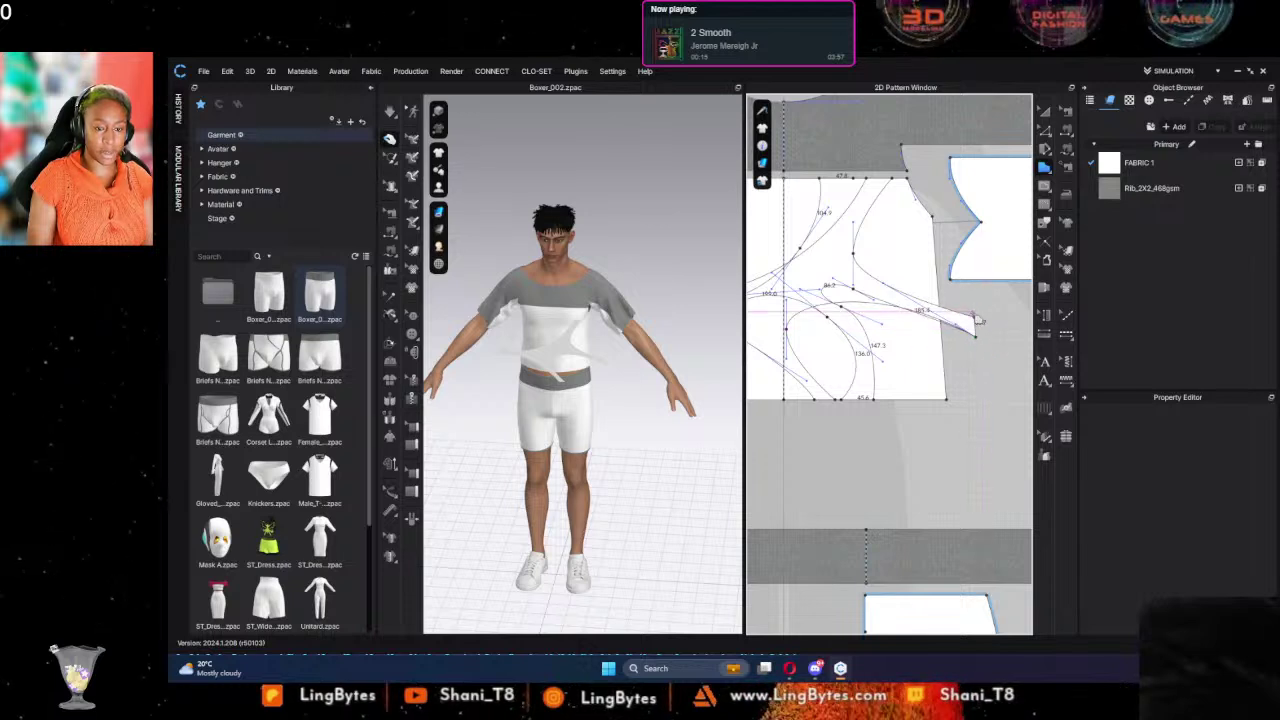
ctrl+click(854, 256)
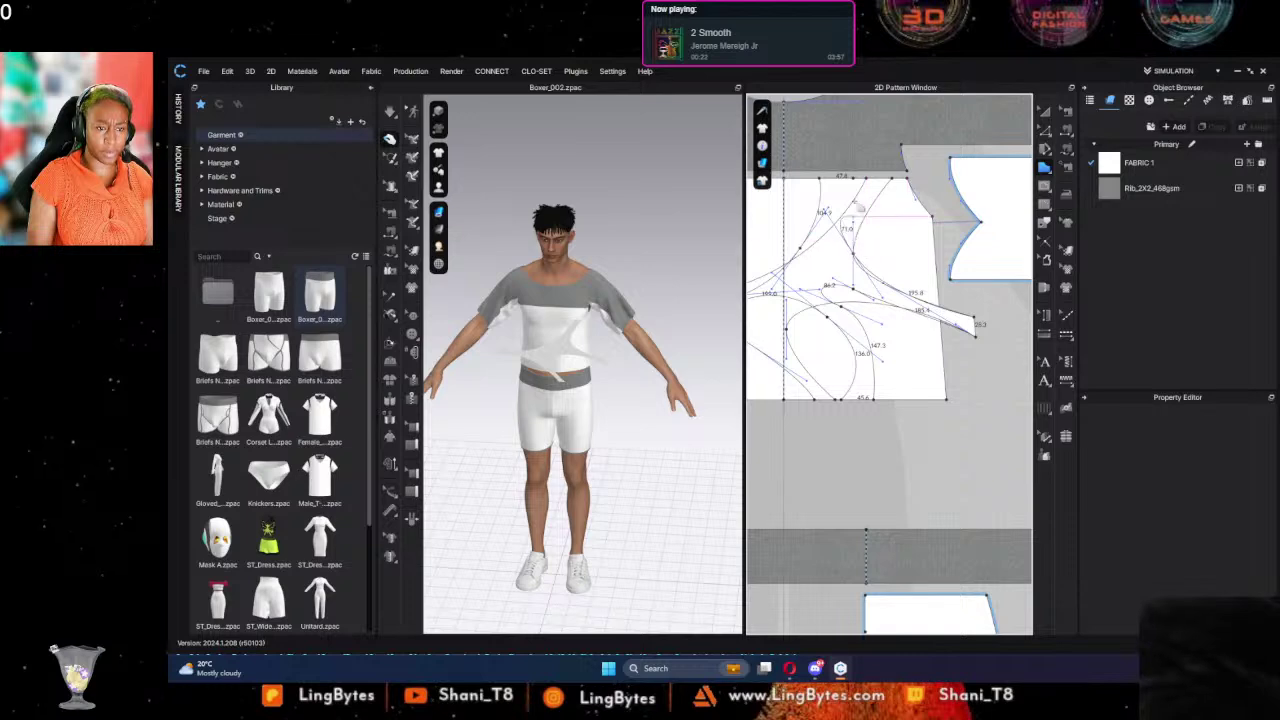
click(853, 180)
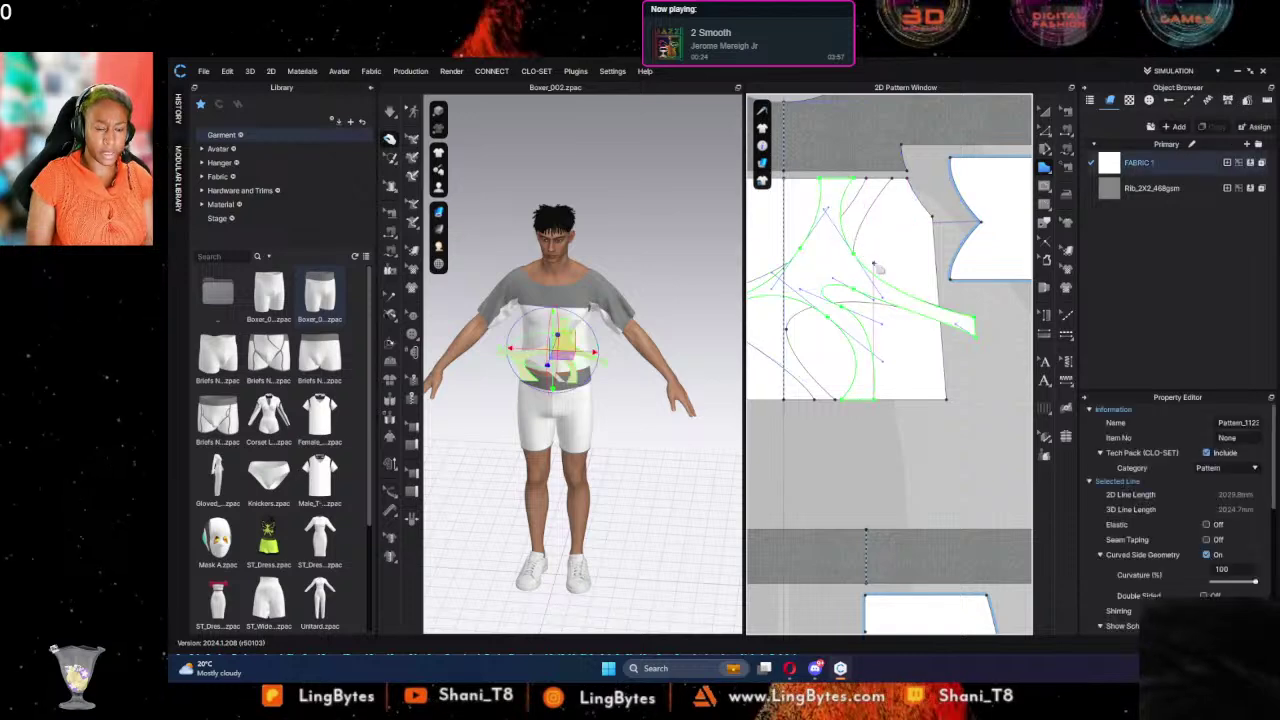
Step: Move the first overlay pattern off the front panel and place it over the back lower panel
scroll(868, 296, down, 6)
scroll(900, 305, up, 4)
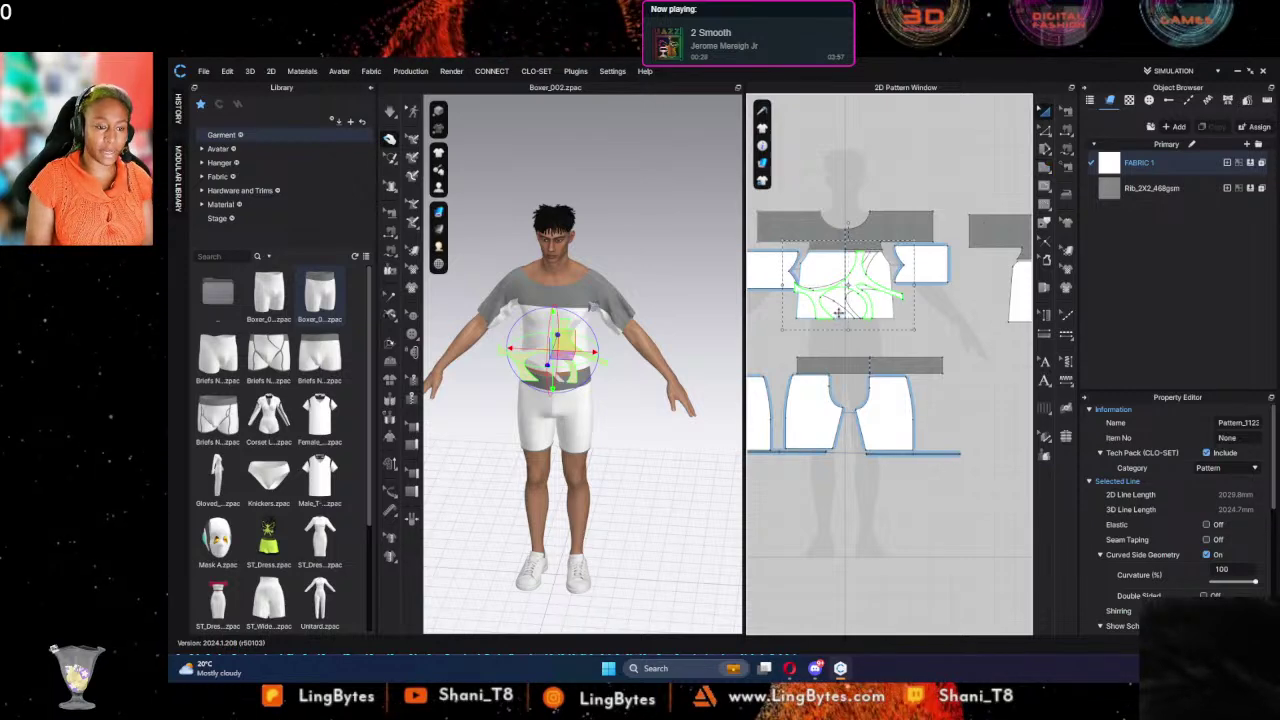
drag(844, 310, 988, 337)
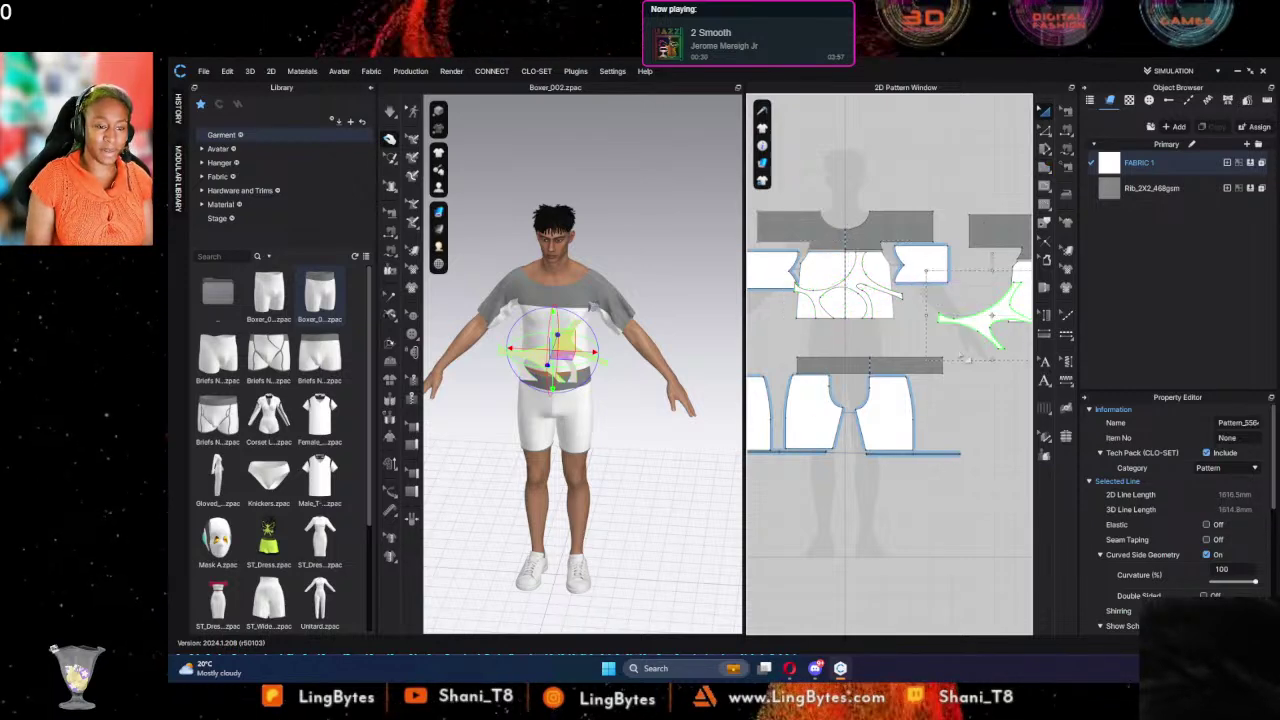
middle_drag(961, 351, 878, 351)
drag(893, 320, 956, 301)
right_click(956, 300)
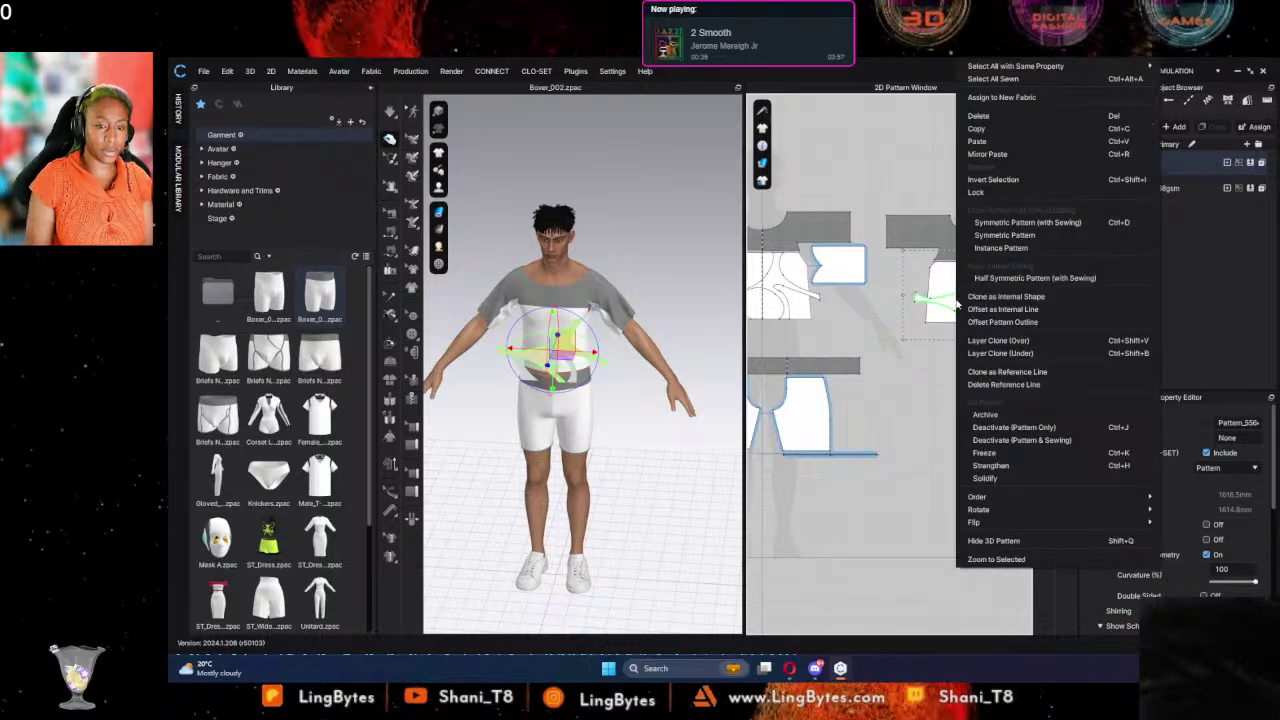
click(1005, 156)
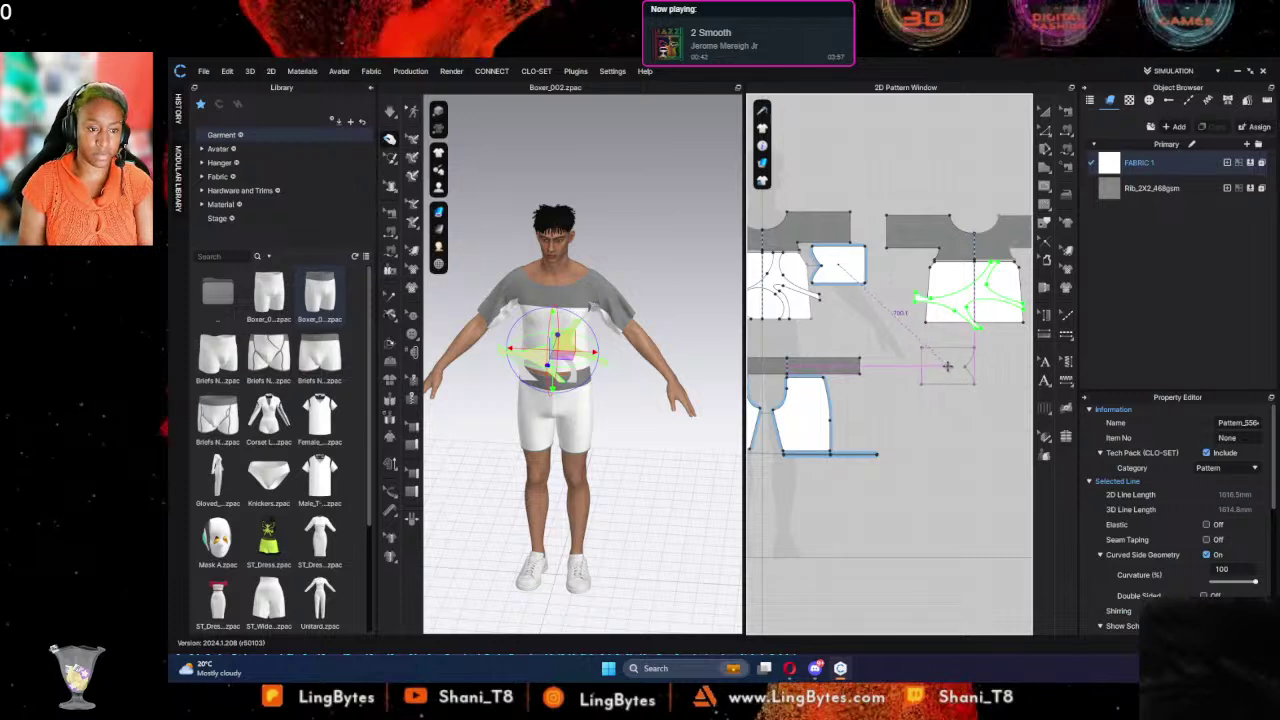
click(951, 300)
Step: Flip the overlay pattern on the back panel with the Horizontally (Each) option
click(958, 290)
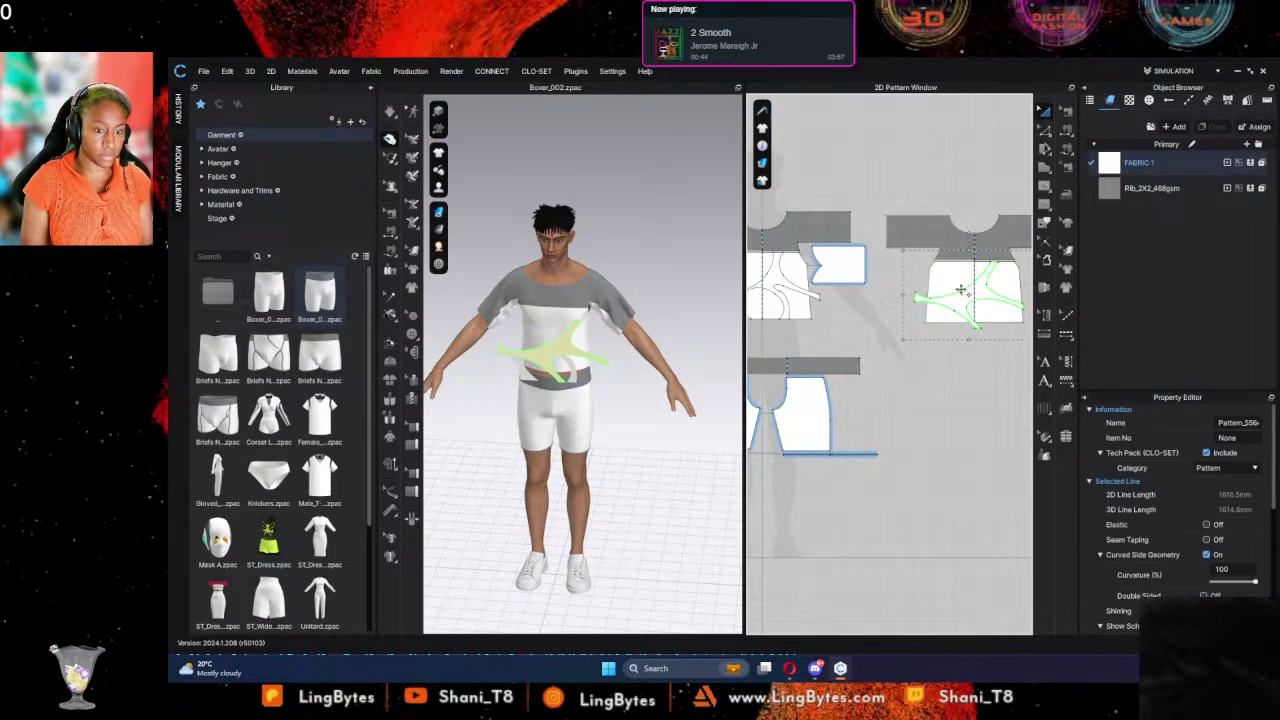
right_click(951, 293)
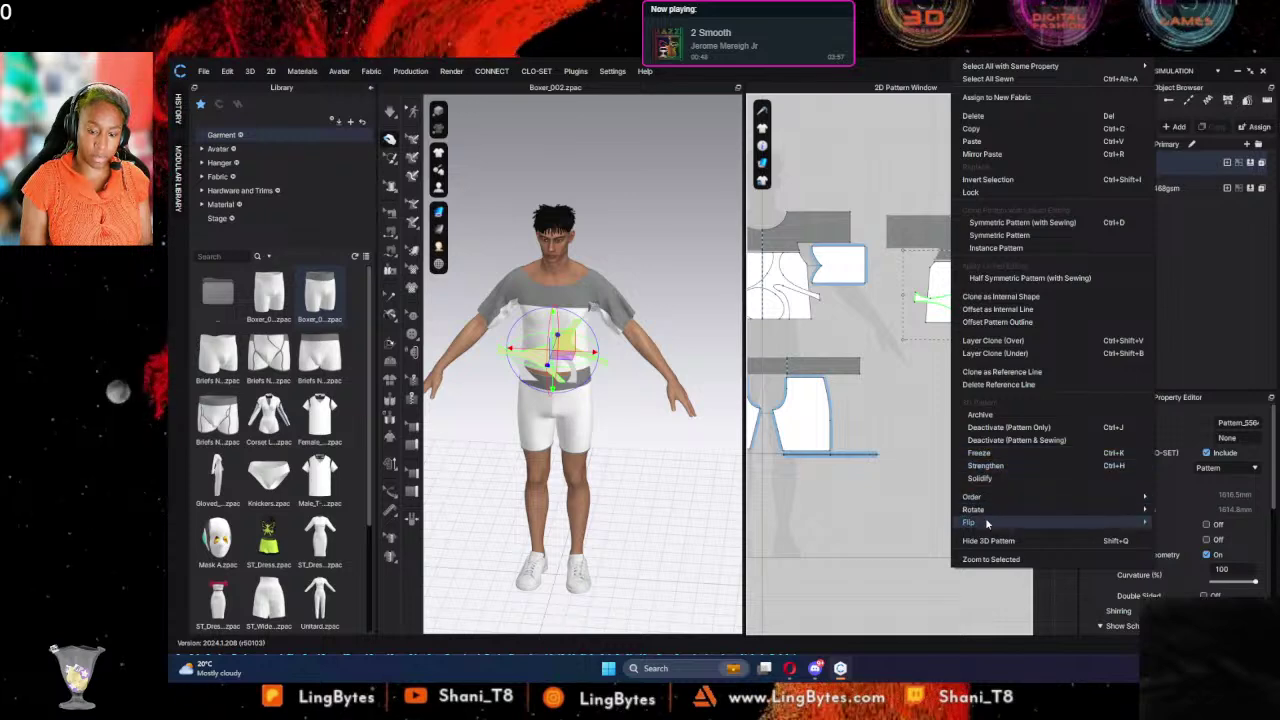
mouse_move(1100, 522)
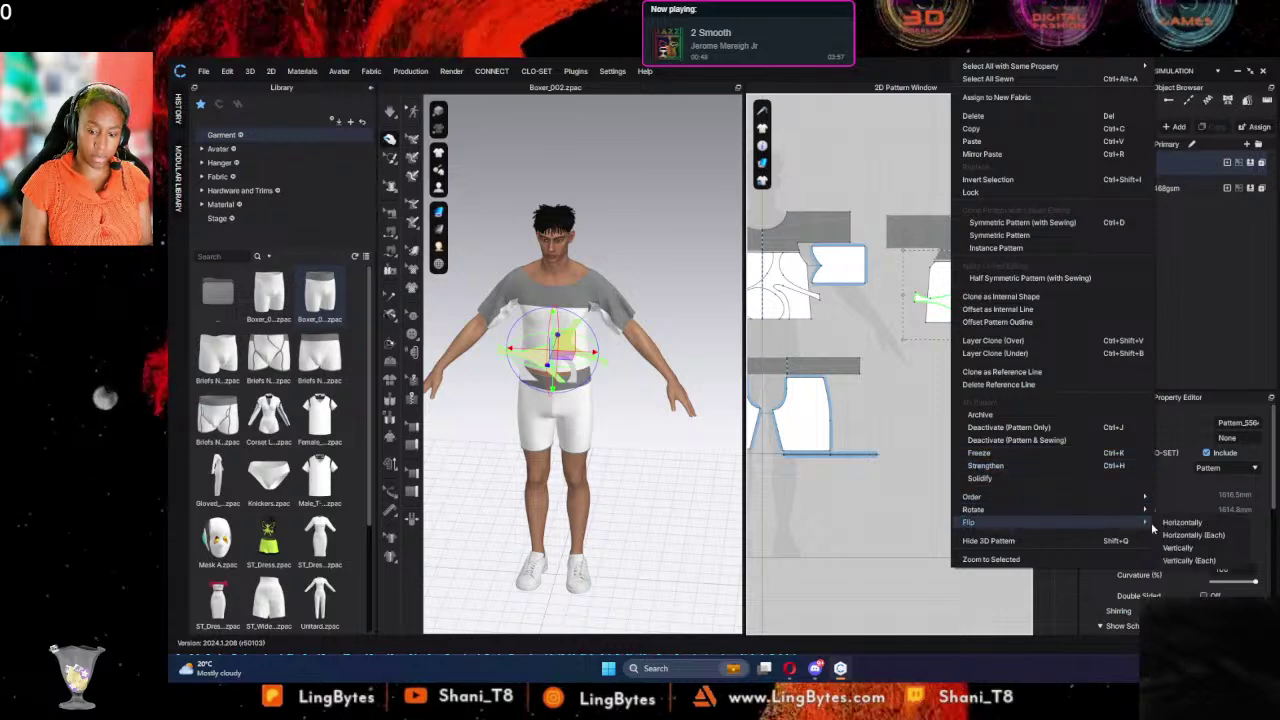
click(1222, 536)
Step: Segment-sew both arm ends of the front overlay to the matching arm ends of the back overlay at the sides
scroll(880, 350, down, 2)
middle_drag(880, 350, 936, 390)
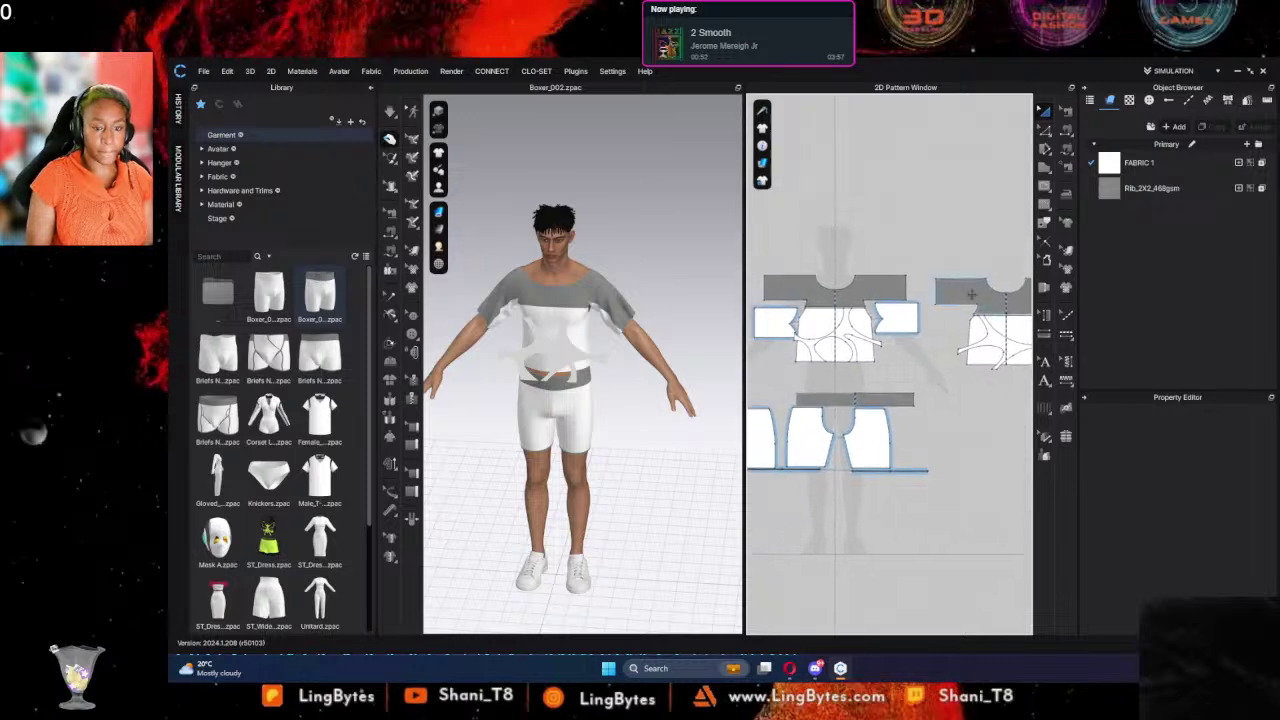
click(1065, 132)
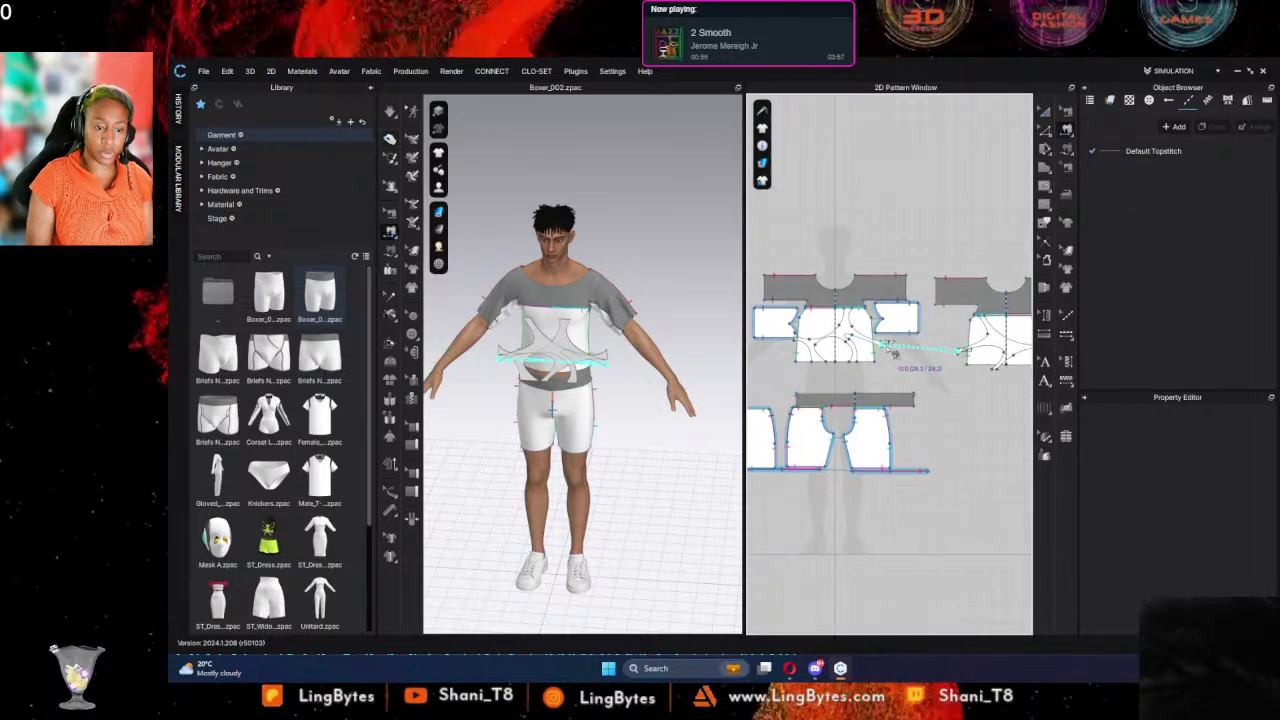
click(888, 349)
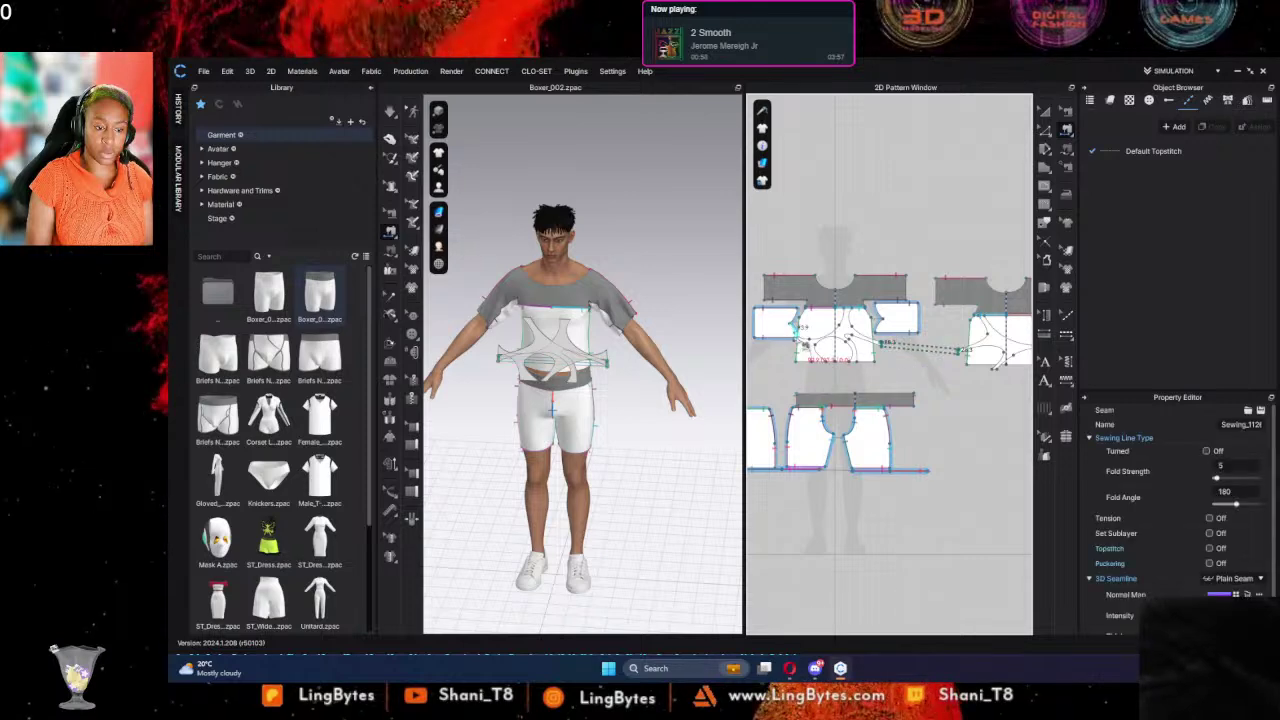
click(798, 338)
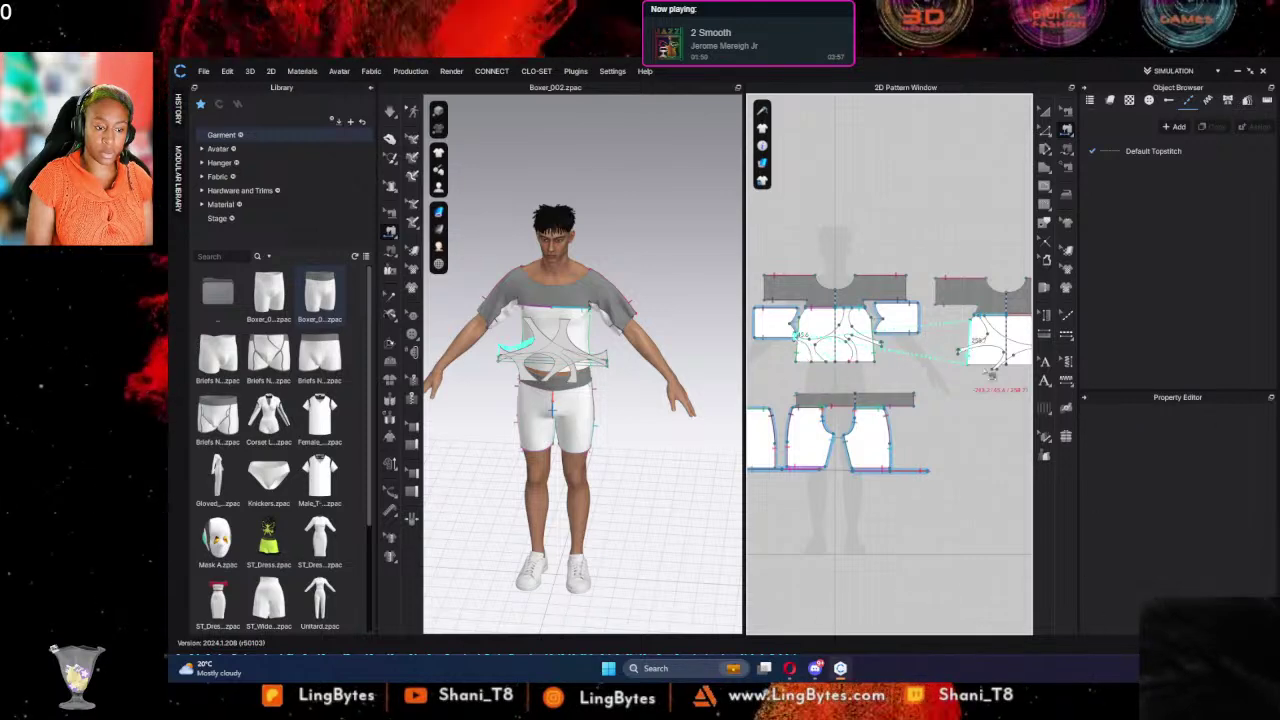
middle_drag(968, 389, 930, 380)
click(930, 341)
Step: Shift the front overlay slightly below the panel's upper edge and free-sew its top edge to that edge over the same length
scroll(815, 335, up, 5)
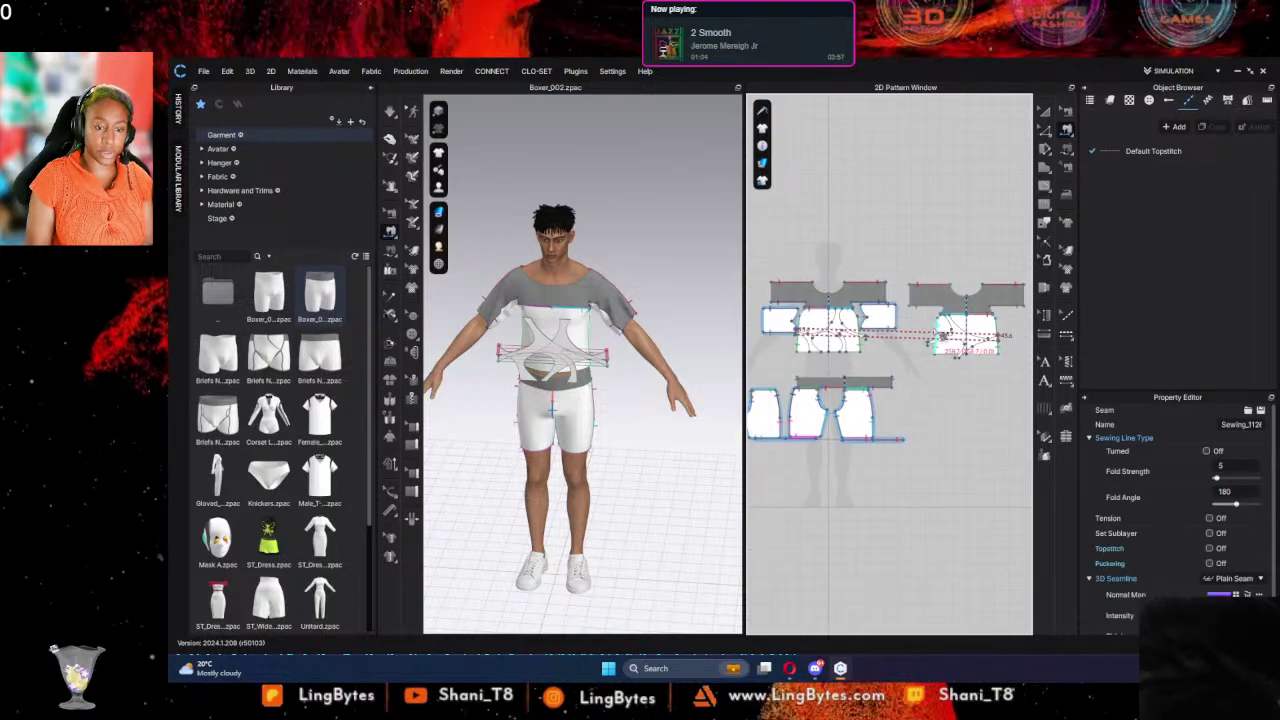
middle_drag(826, 333, 910, 353)
click(1044, 112)
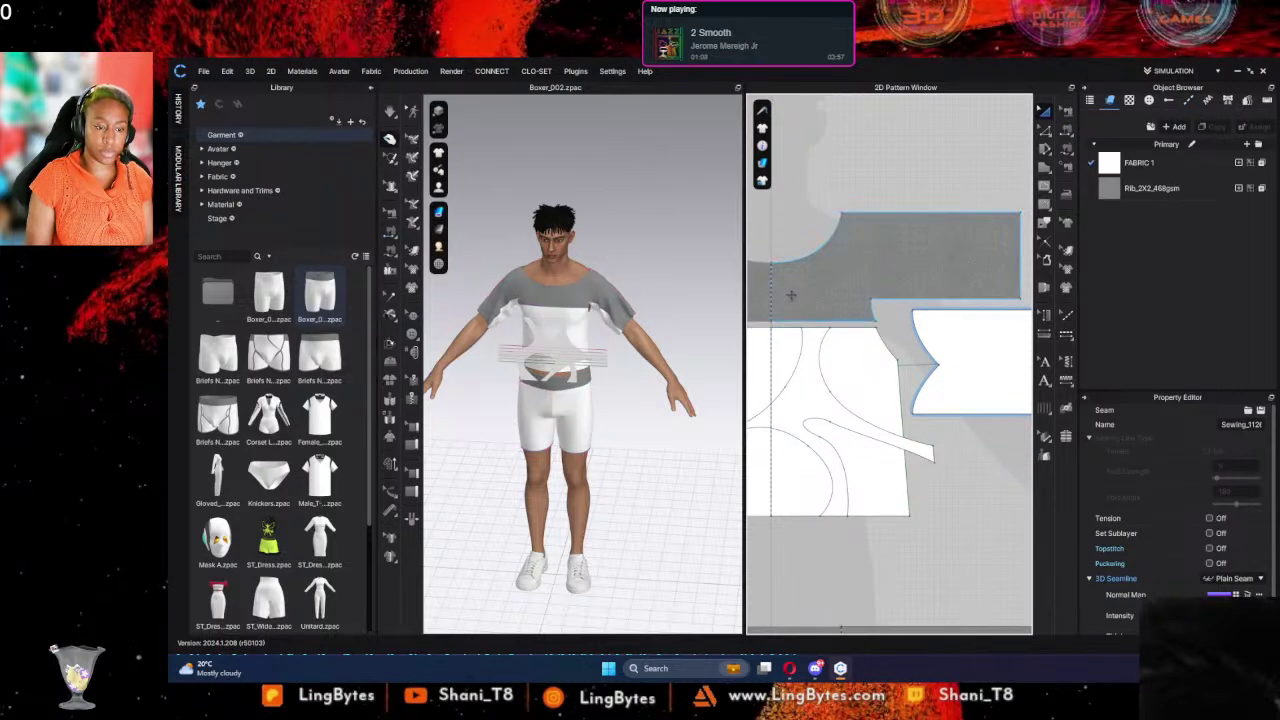
scroll(794, 300, down, 2)
scroll(800, 331, up, 6)
click(810, 313)
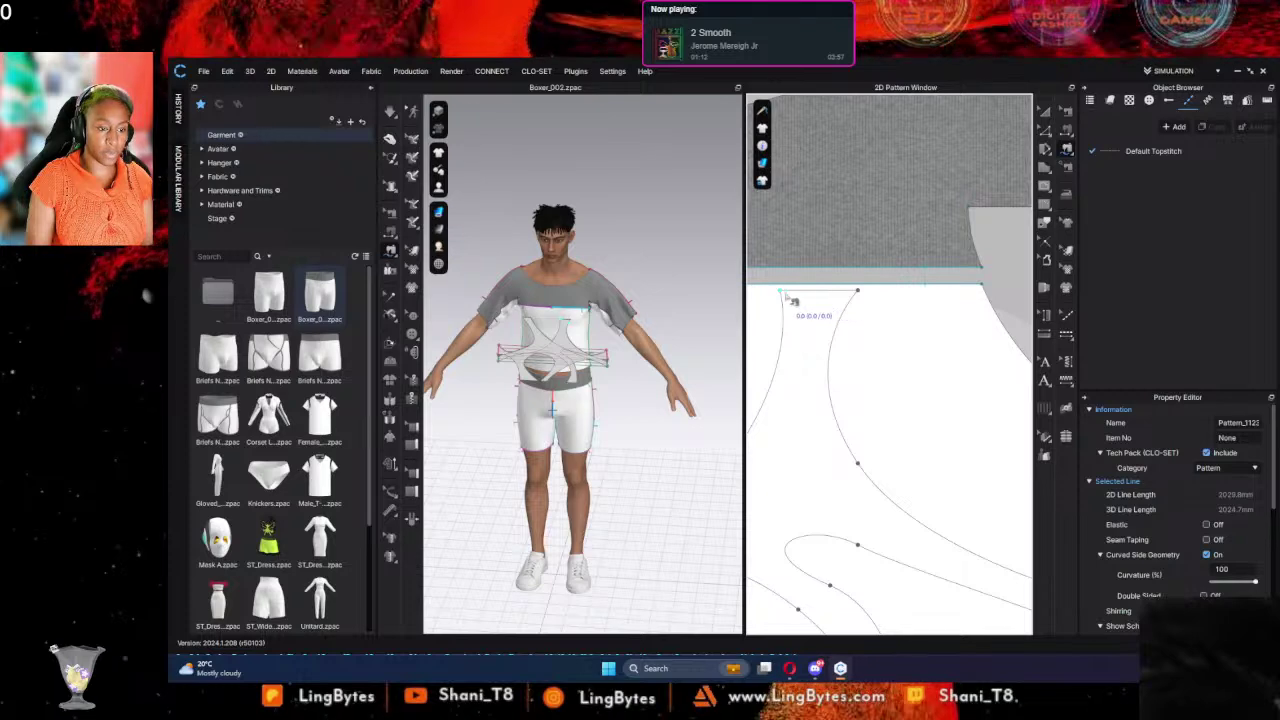
click(781, 291)
click(857, 291)
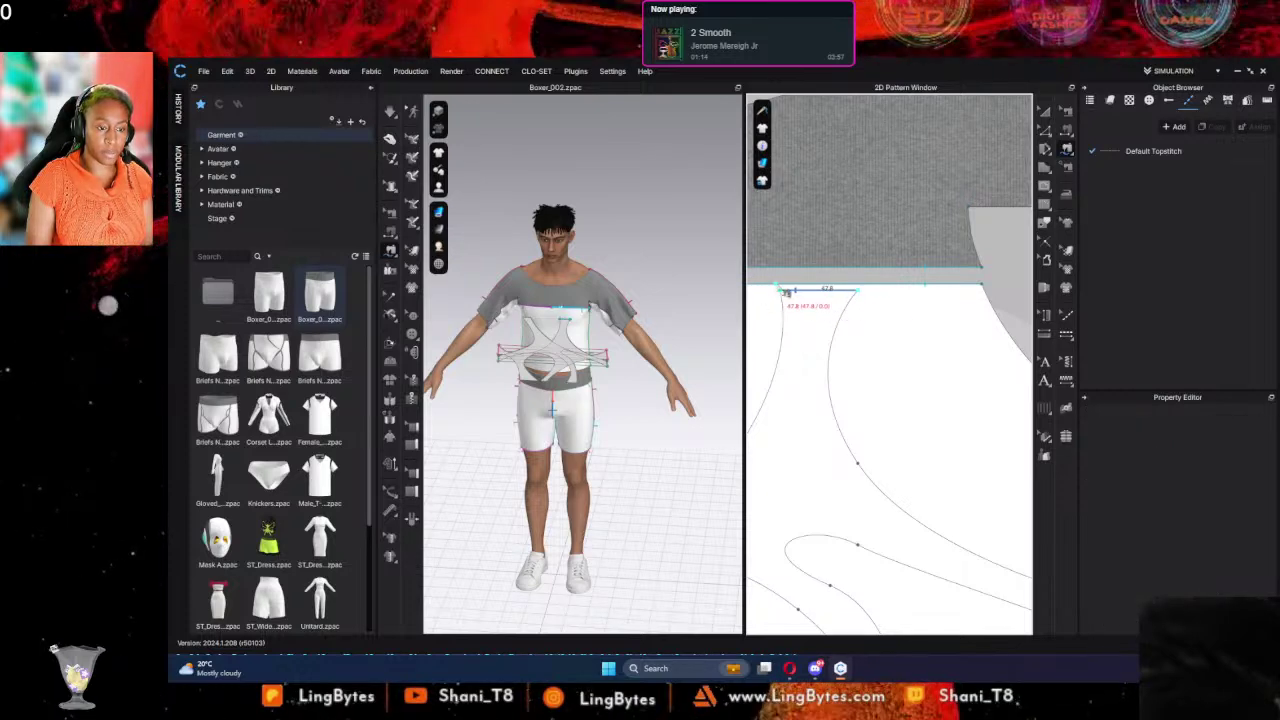
click(781, 286)
click(860, 288)
Step: Nudge the front overlay up so its lower edges sit just above the panel's hem
scroll(895, 366, down, 6)
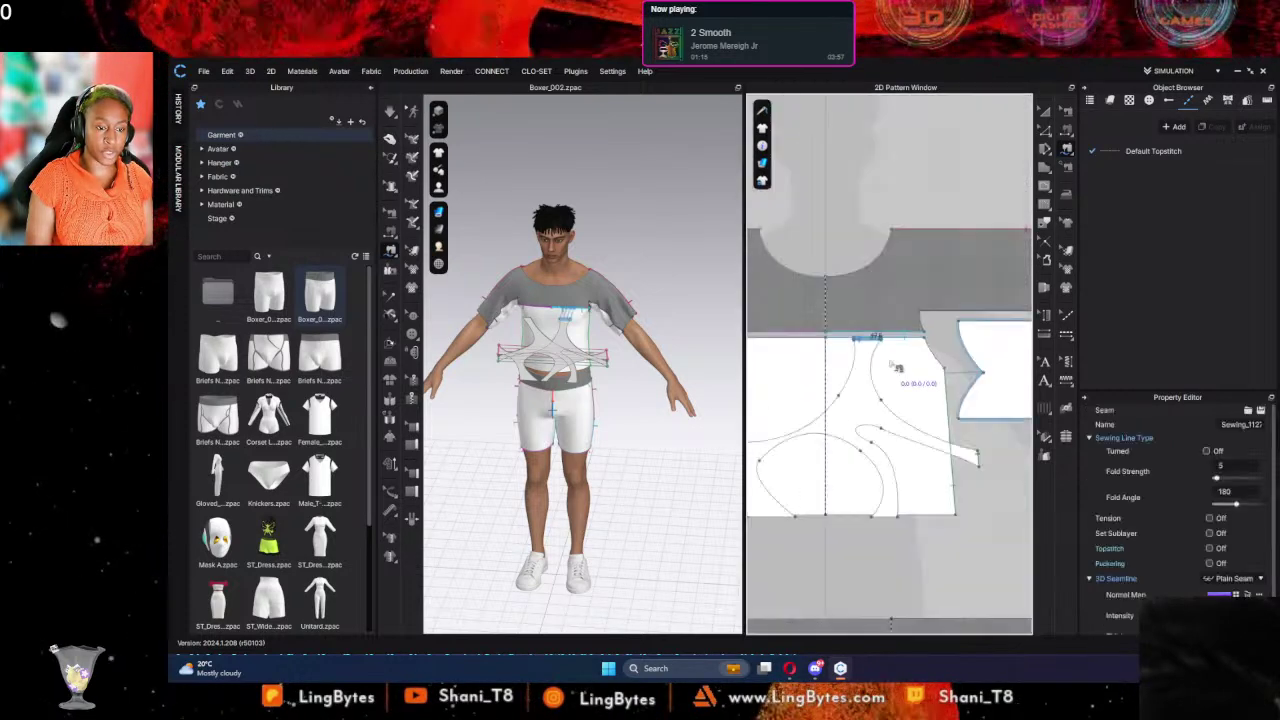
middle_drag(860, 431, 899, 363)
click(1044, 110)
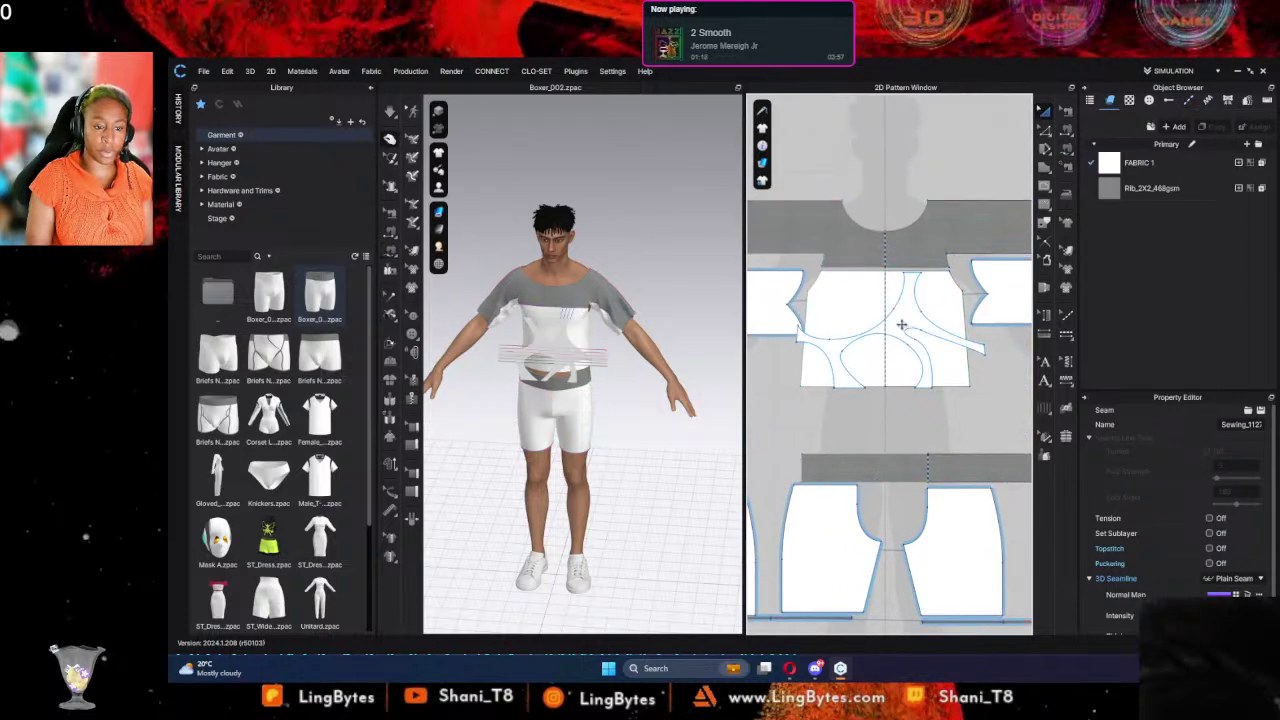
click(906, 322)
drag(908, 321, 907, 323)
scroll(913, 377, up, 6)
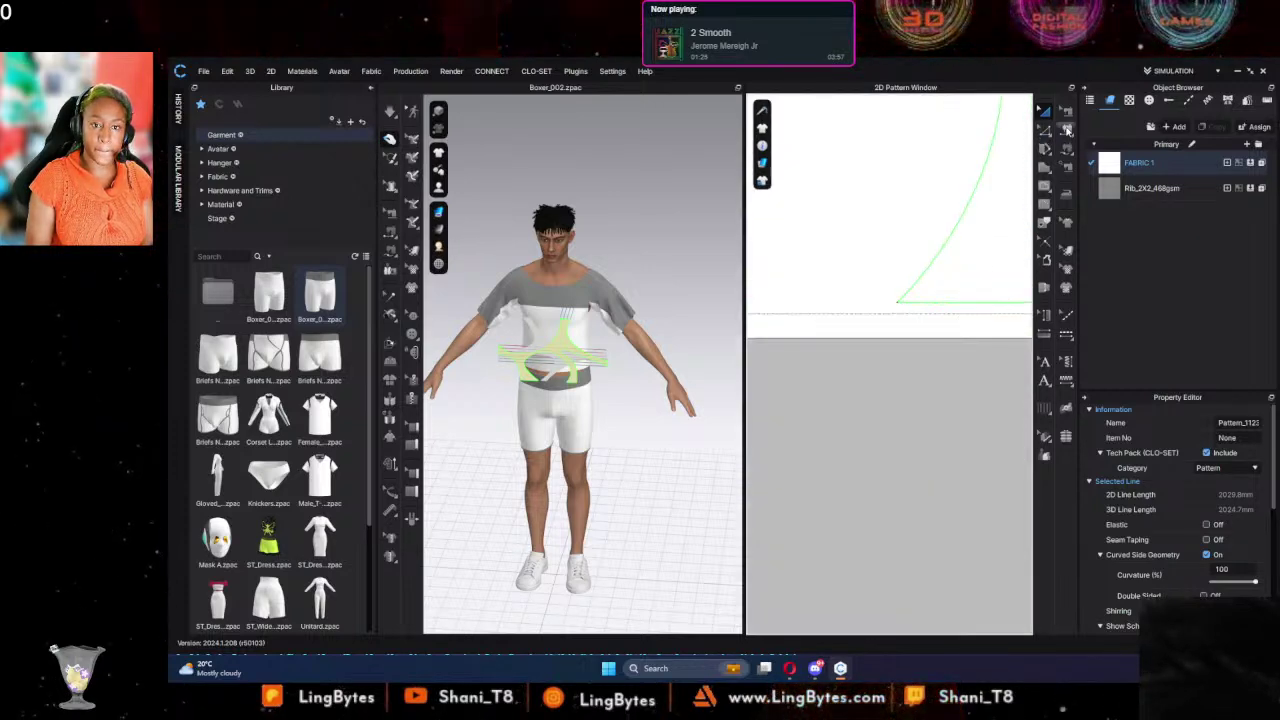
Step: Free-sew one lower edge of the front overlay to the front panel's hem directly below it over the same length
click(1070, 152)
middle_drag(898, 319, 772, 326)
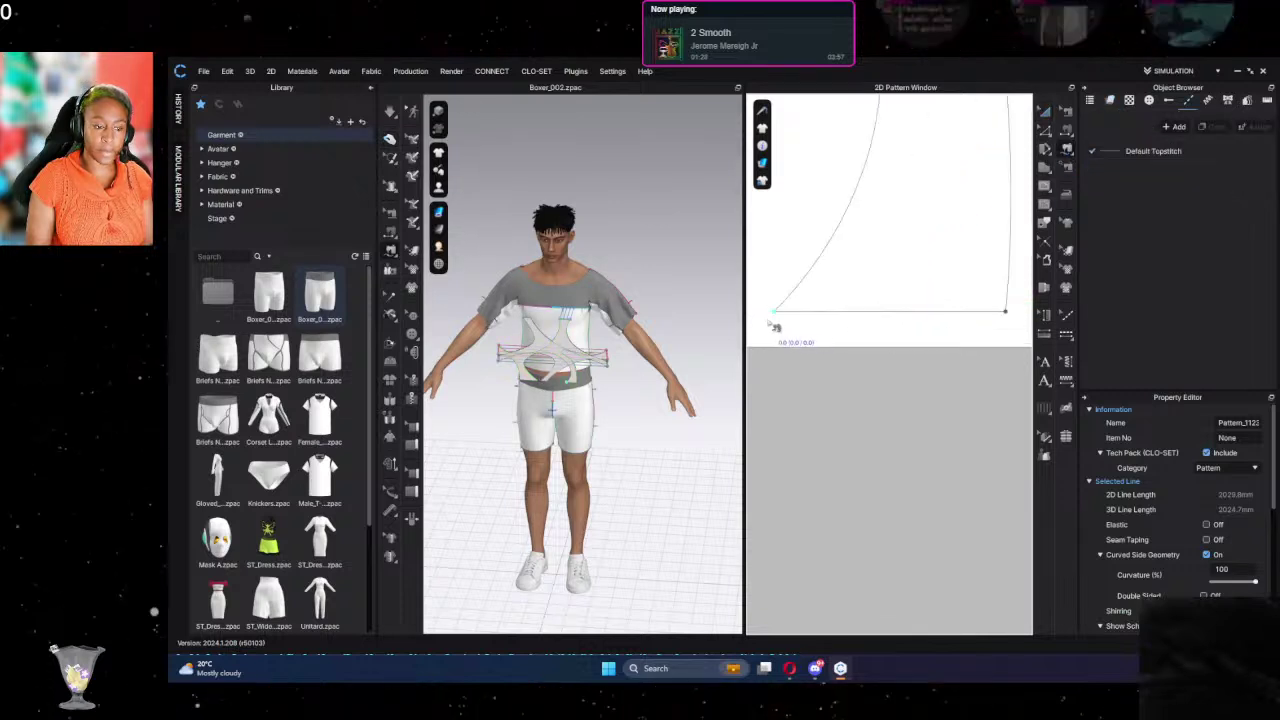
click(773, 313)
click(997, 315)
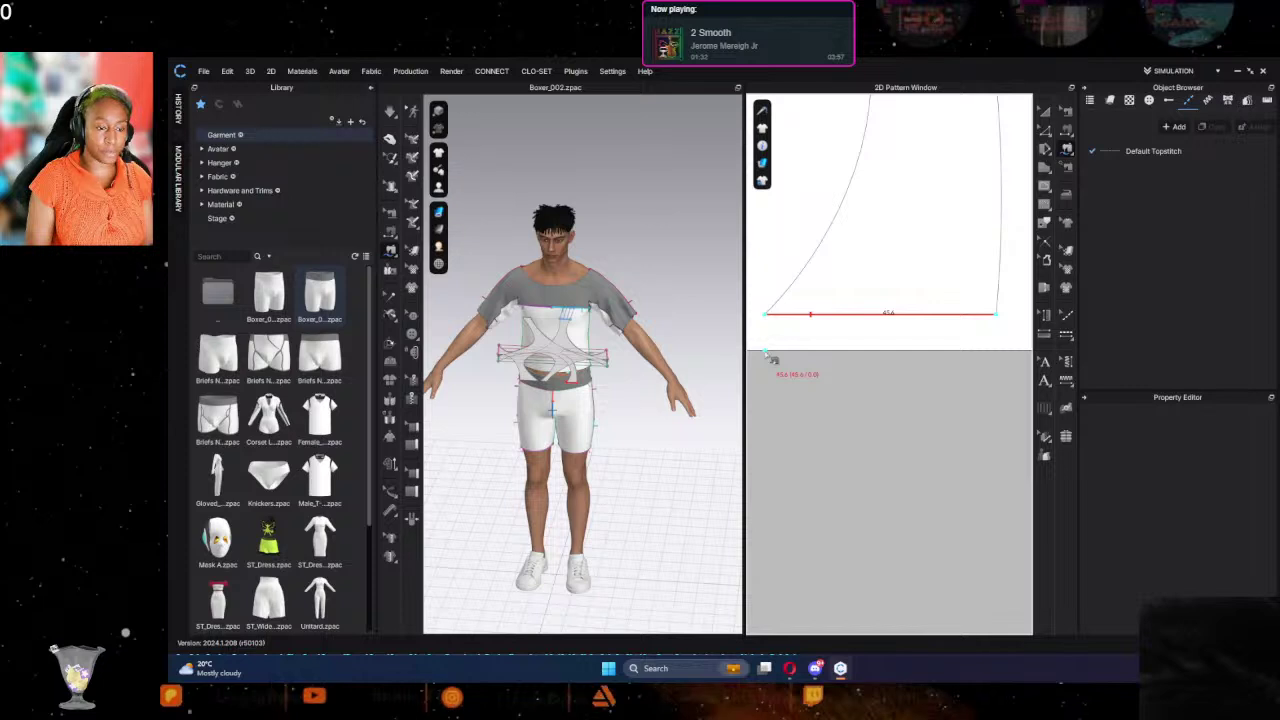
click(999, 355)
Step: Free-sew the front overlay's other lower edge to the matching stretch of the front panel's hem
middle_drag(768, 409, 1106, 431)
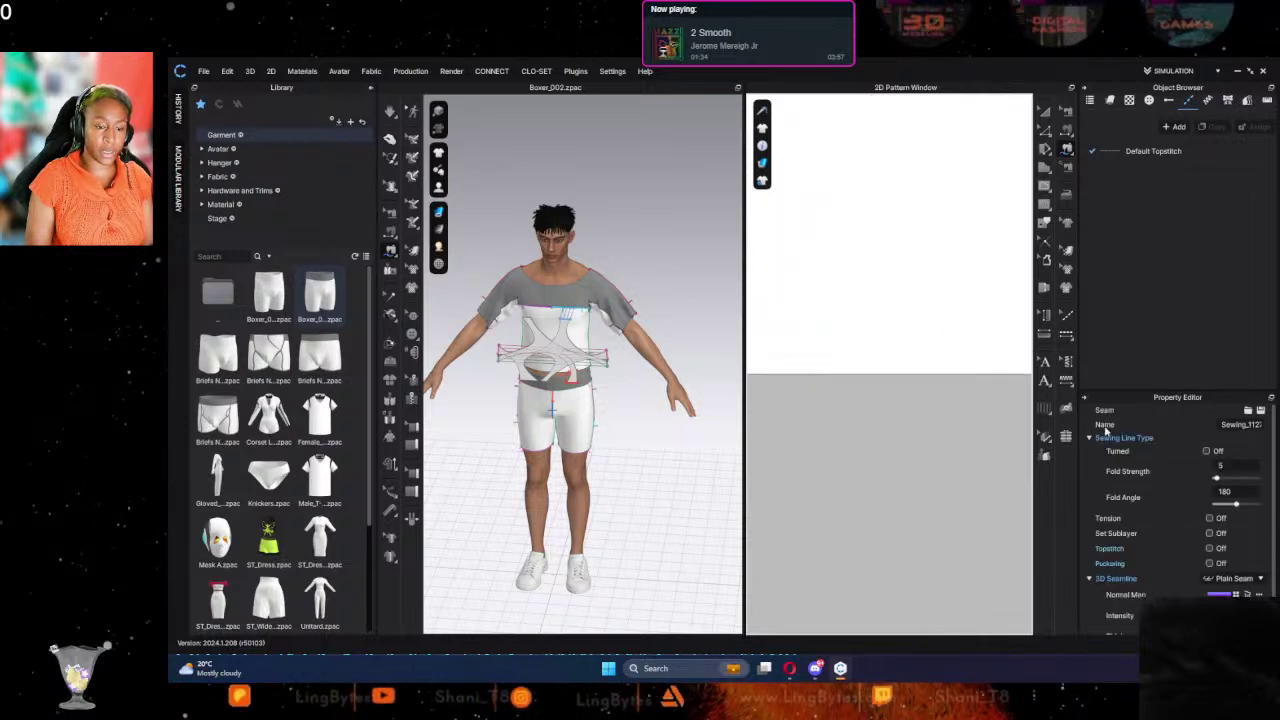
scroll(892, 415, down, 4)
scroll(892, 415, down, 3)
middle_drag(757, 413, 892, 399)
scroll(883, 397, up, 4)
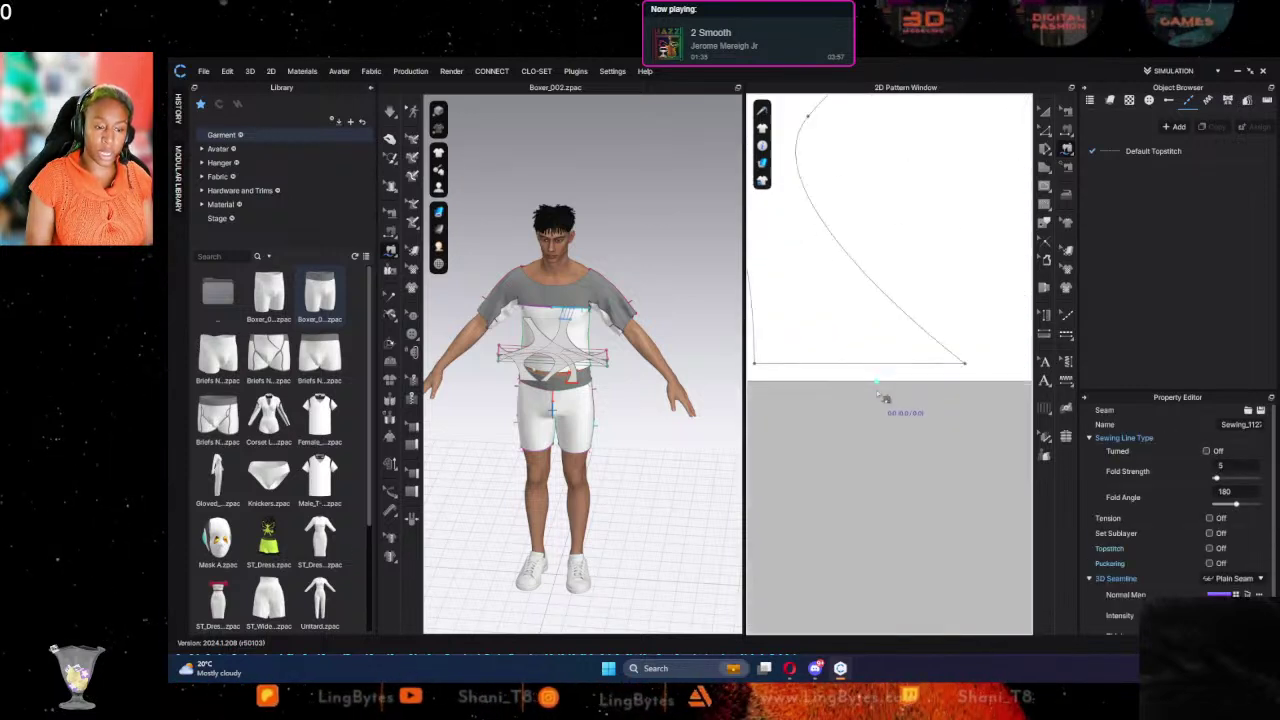
click(762, 375)
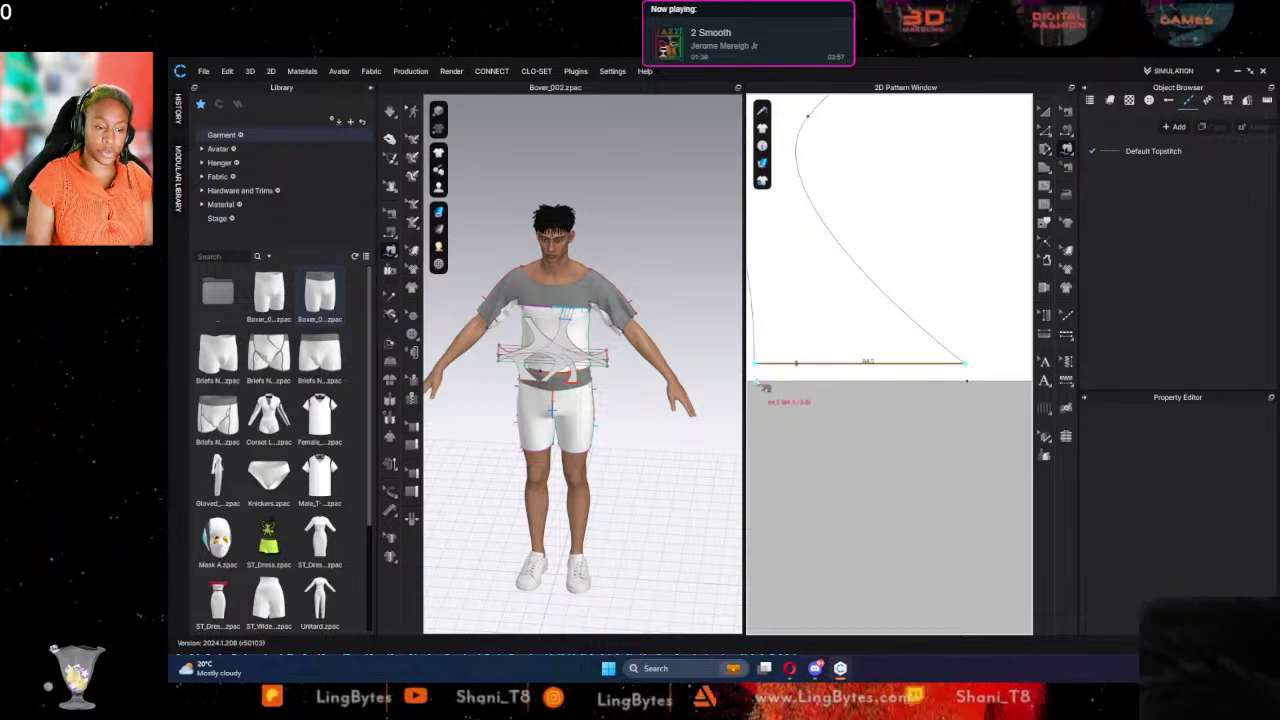
click(975, 390)
scroll(929, 451, down, 5)
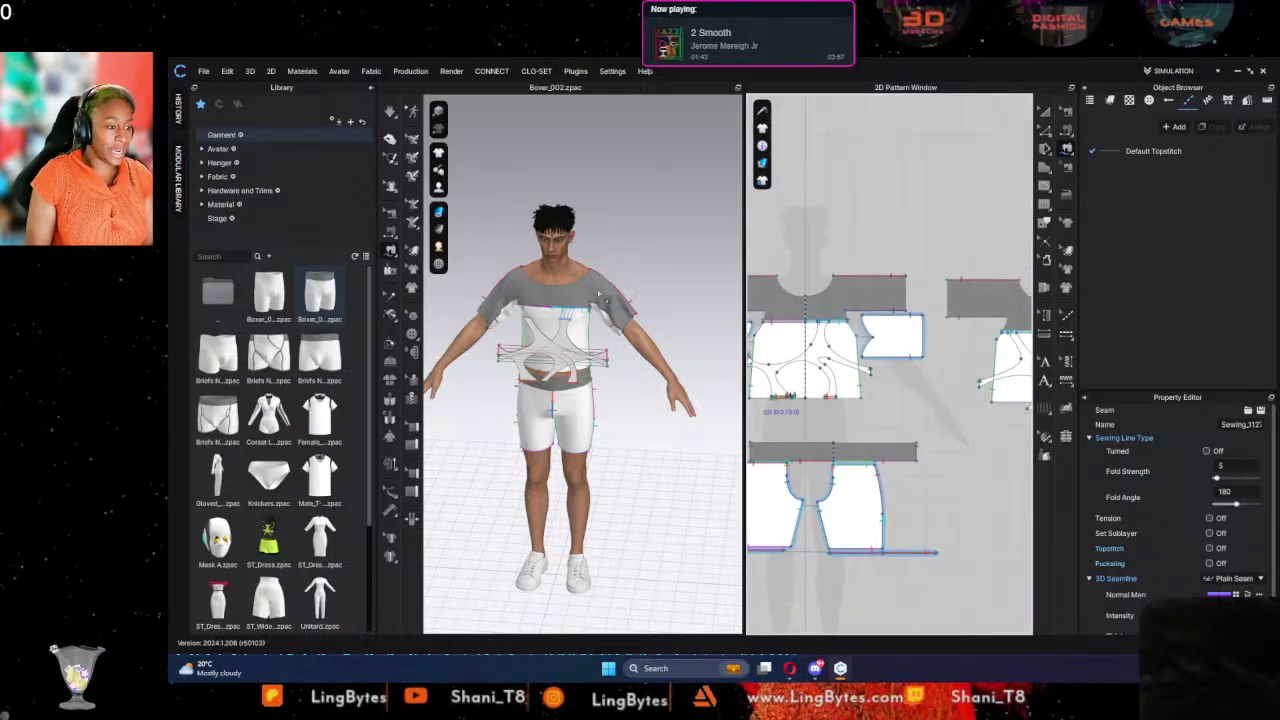
Step: Move the back overlay pattern from in front of the avatar to behind its back in the 3D view
click(390, 138)
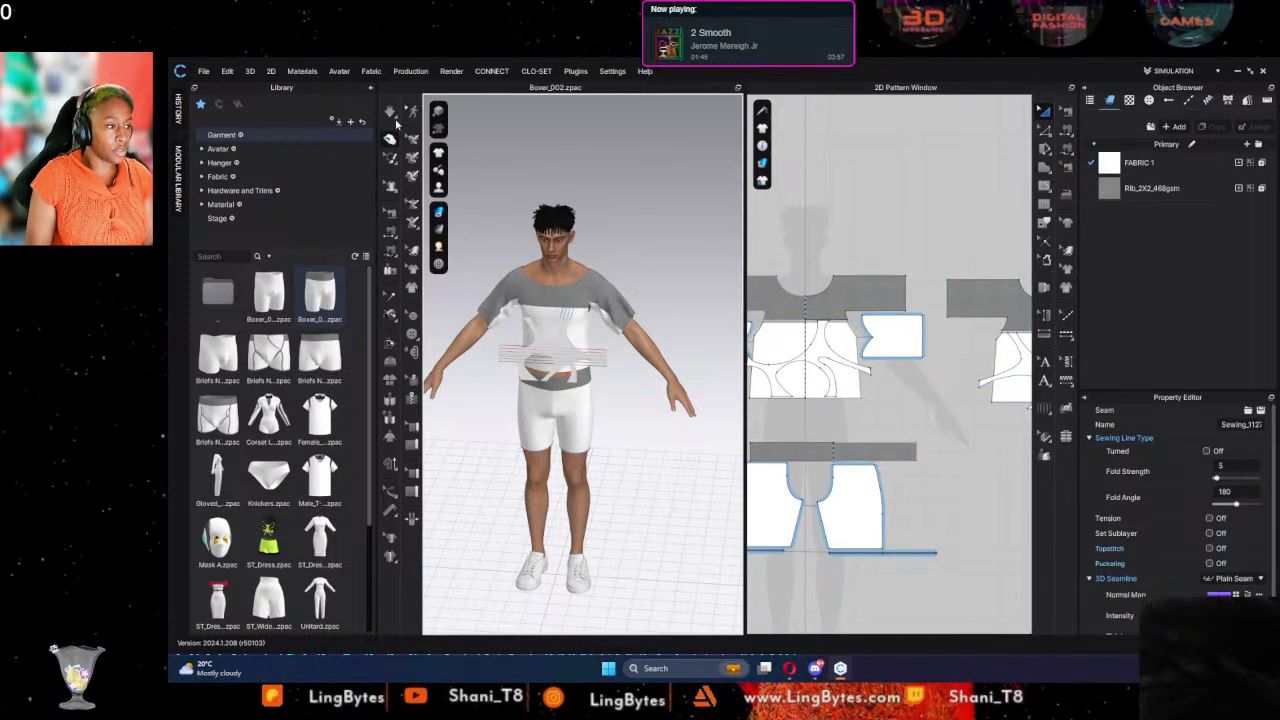
click(545, 346)
right_drag(581, 356, 521, 358)
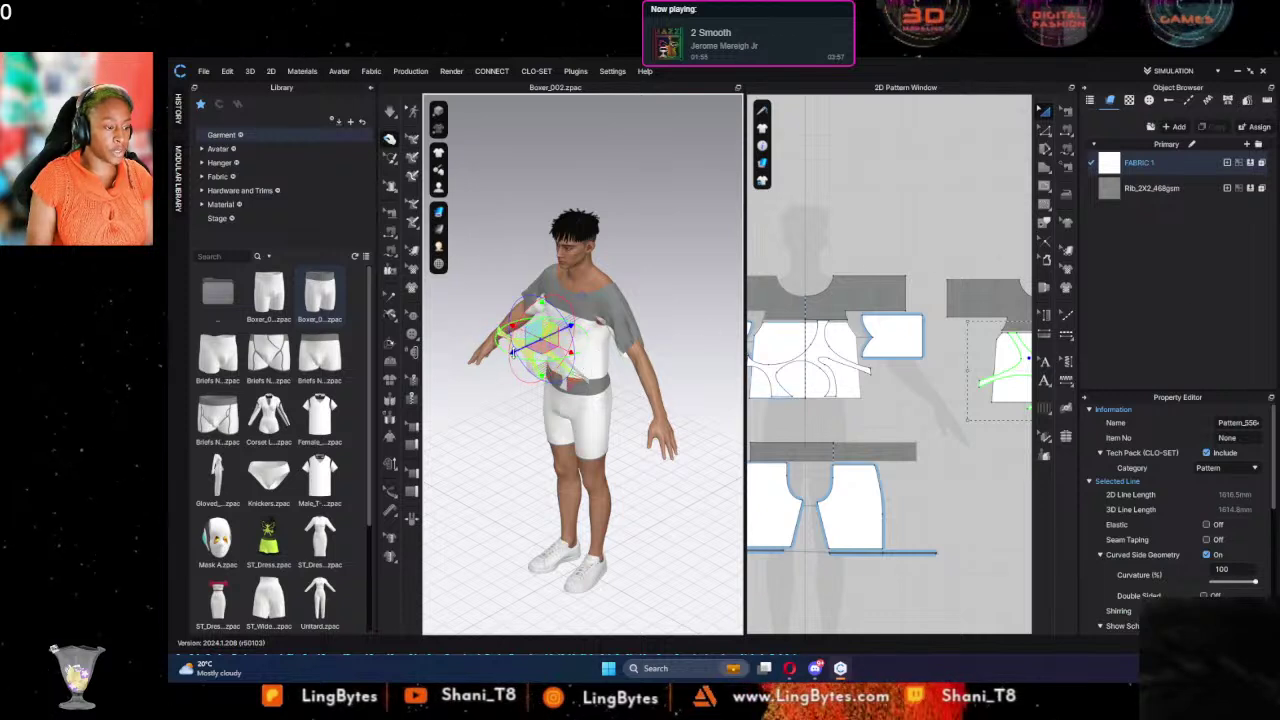
drag(512, 352, 584, 350)
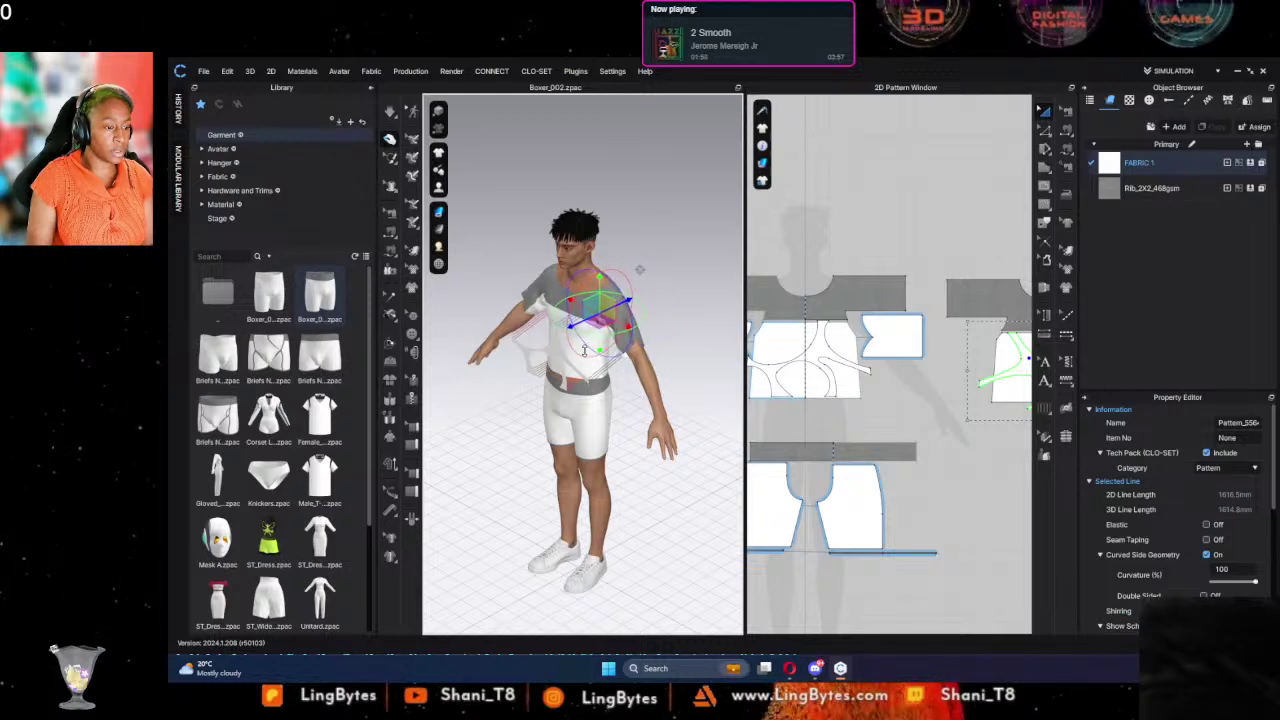
right_drag(584, 350, 676, 326)
click(617, 278)
Step: Free-sew the back overlay's top edge to the back panel's upper edge over the same length
middle_drag(998, 398, 758, 352)
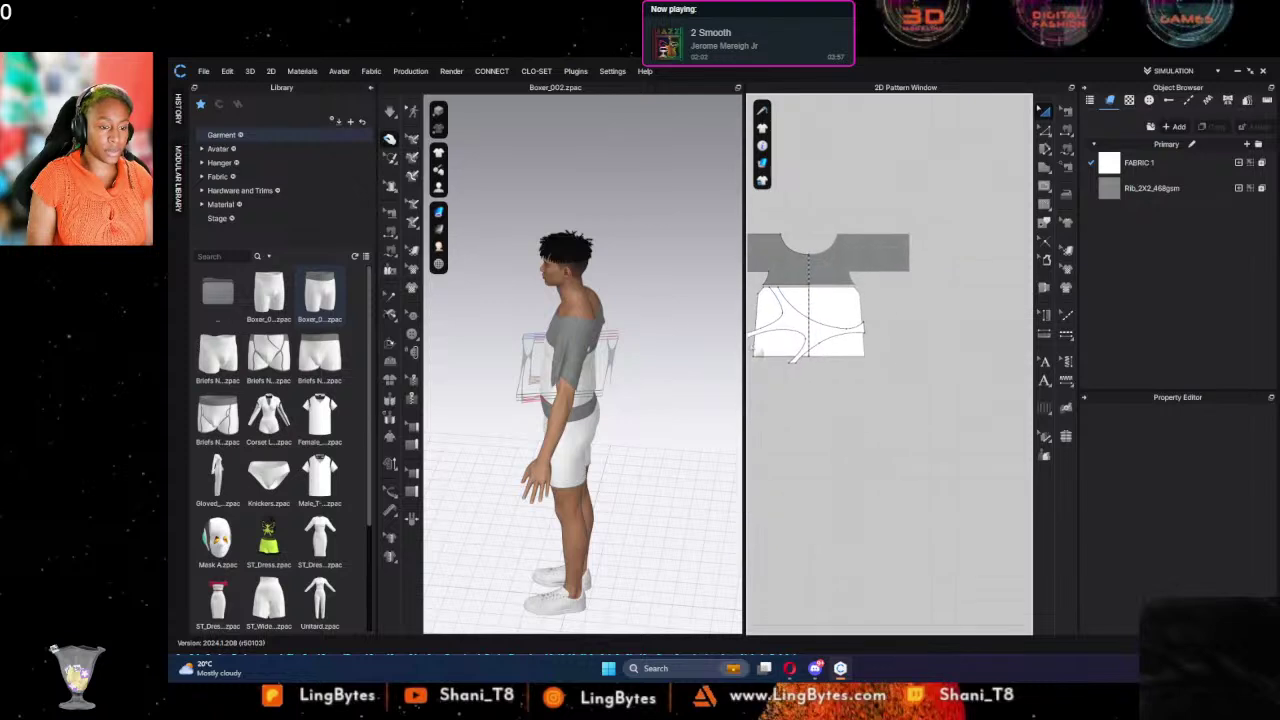
scroll(912, 457, up, 5)
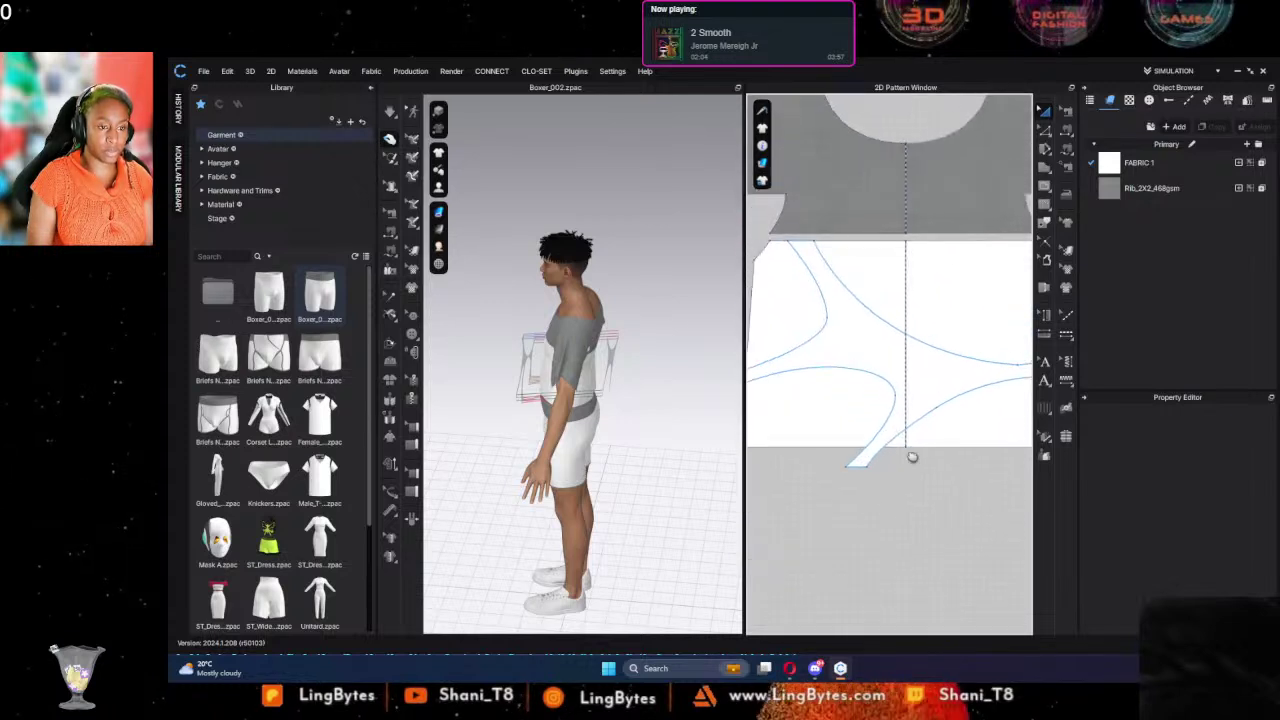
click(846, 322)
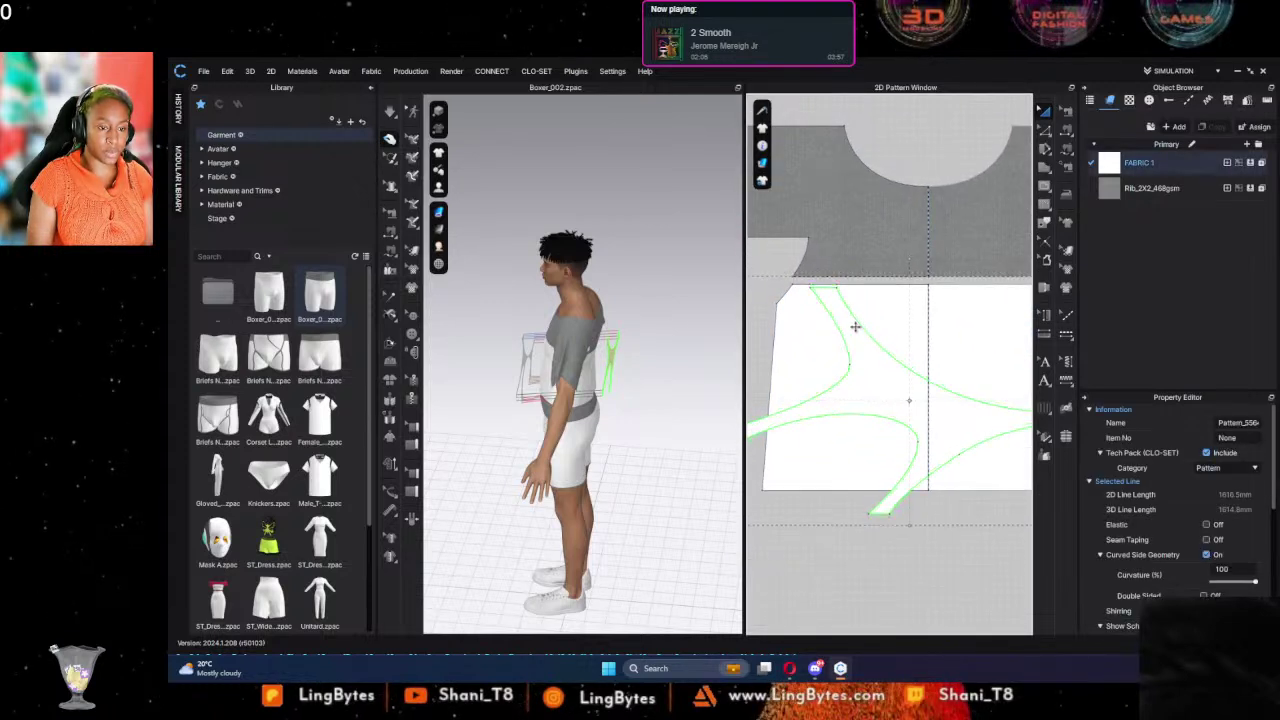
scroll(869, 298, up, 3)
right_drag(869, 301, 911, 369)
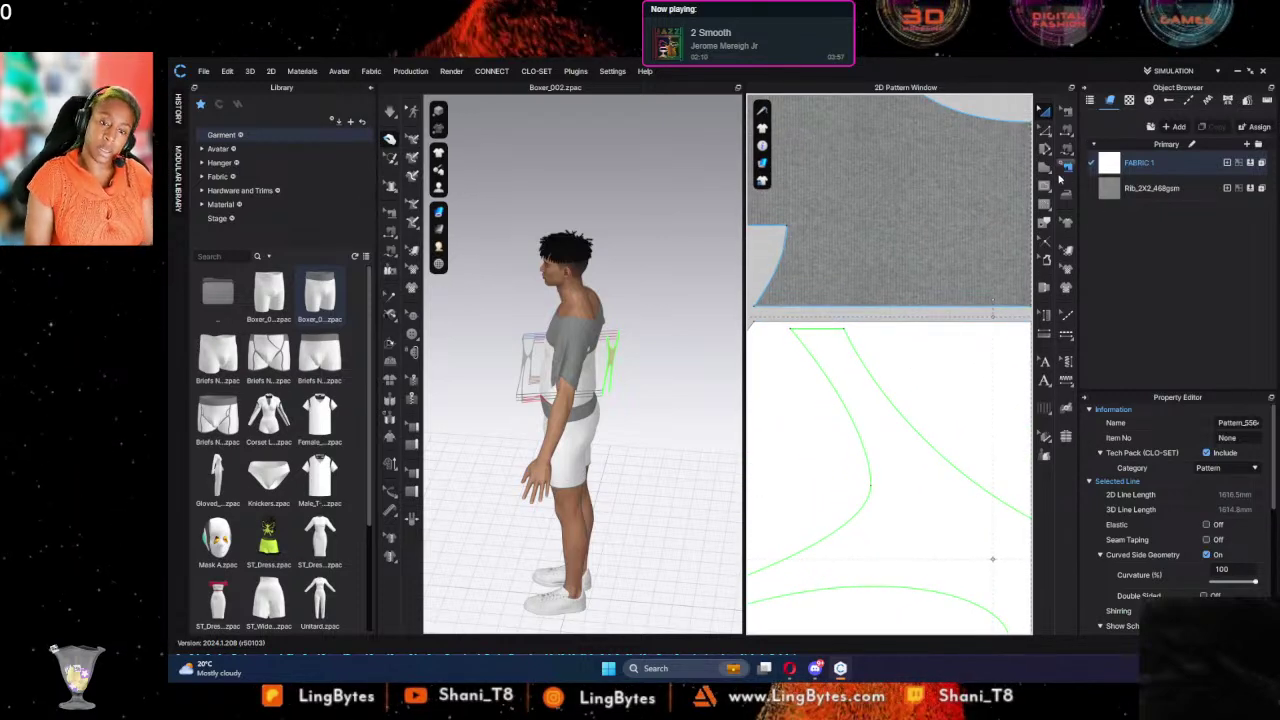
click(1066, 148)
click(788, 332)
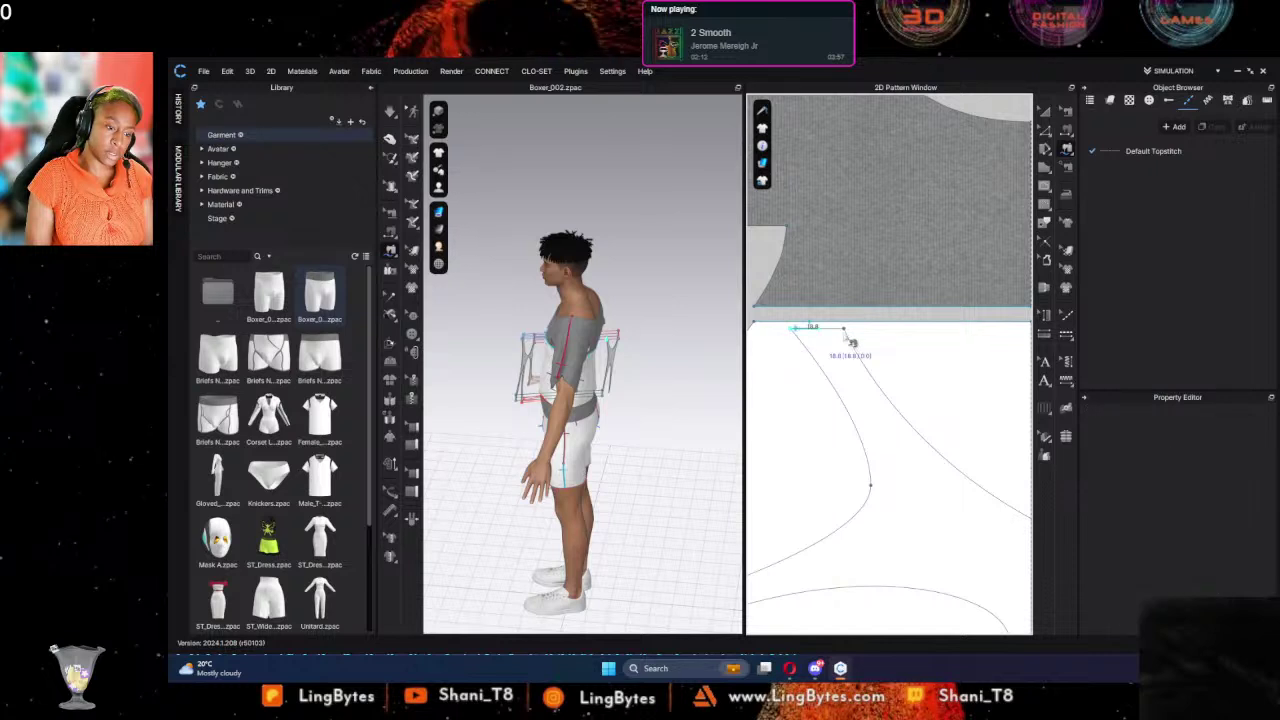
click(846, 333)
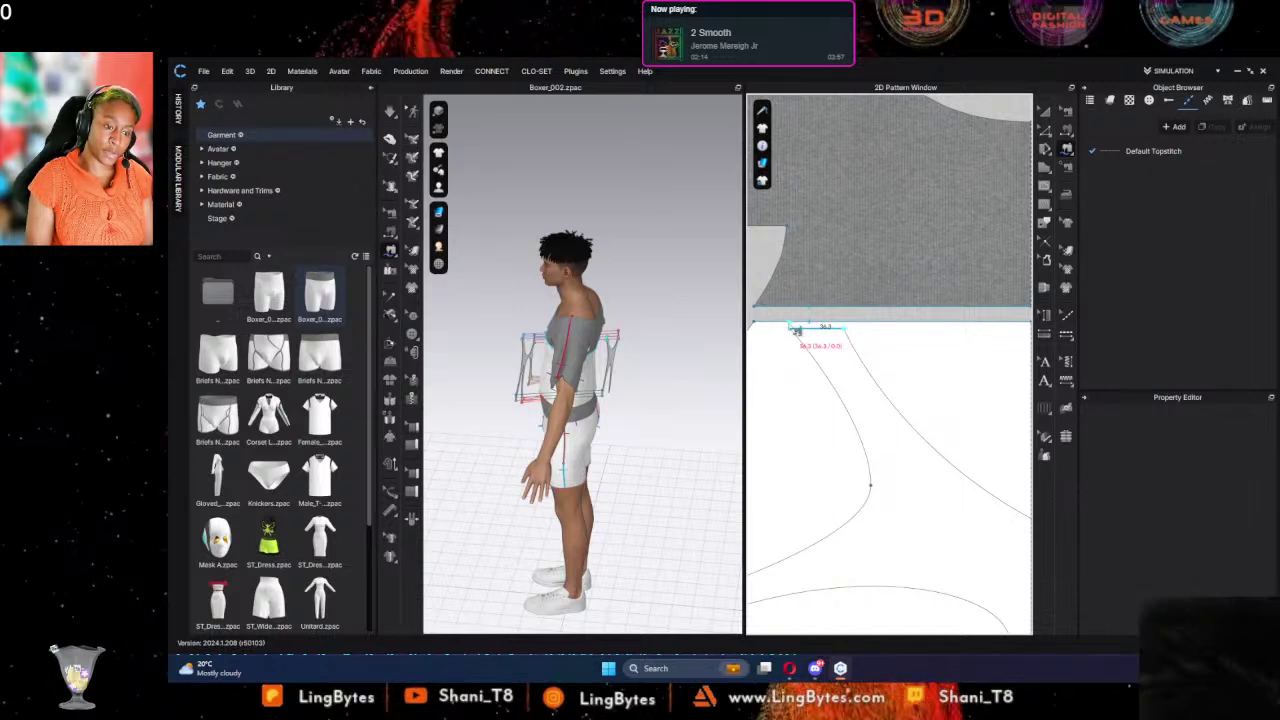
click(846, 332)
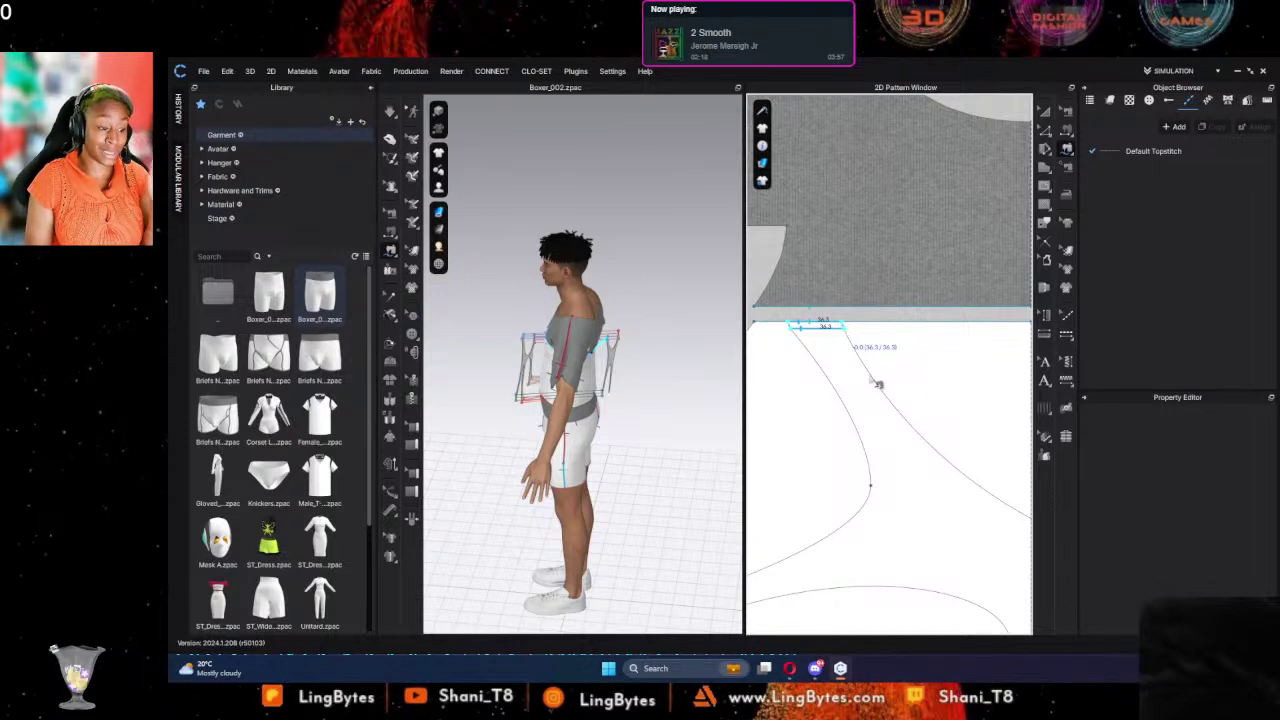
click(866, 310)
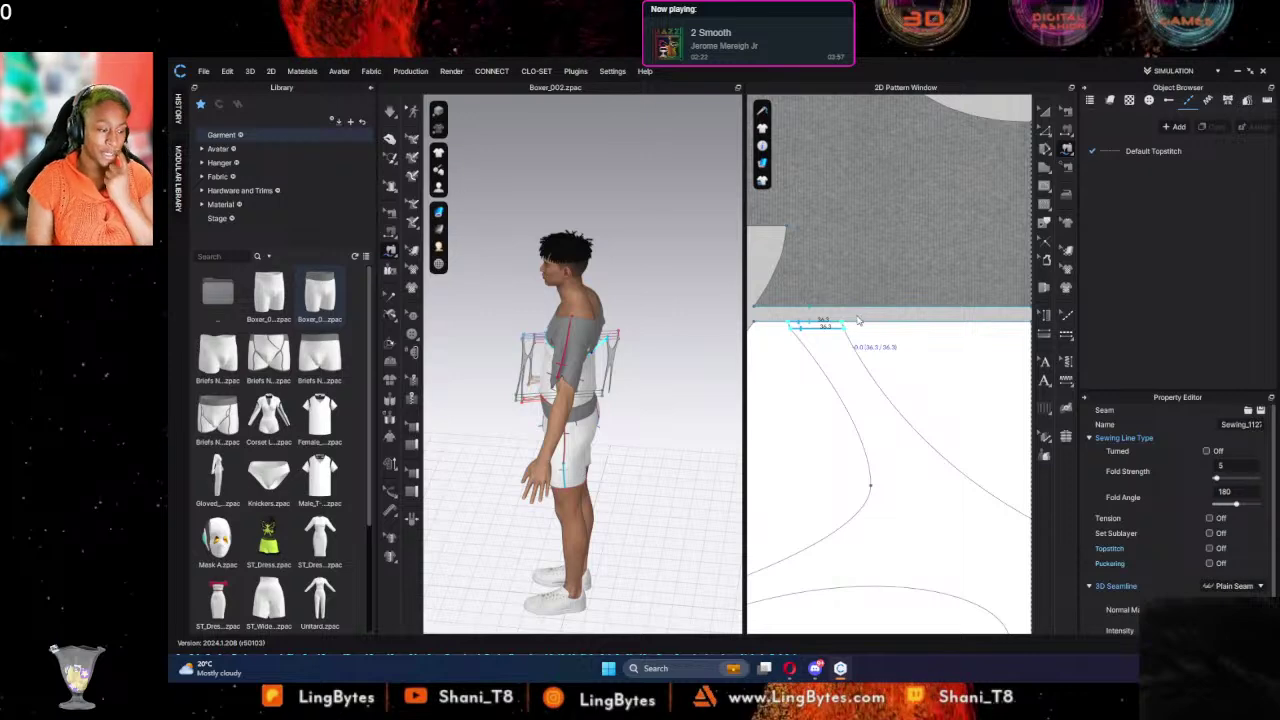
Step: Search the fabric library for "net" and apply the V2_Woven_Challis_1 fabric to the back overlay
click(218, 204)
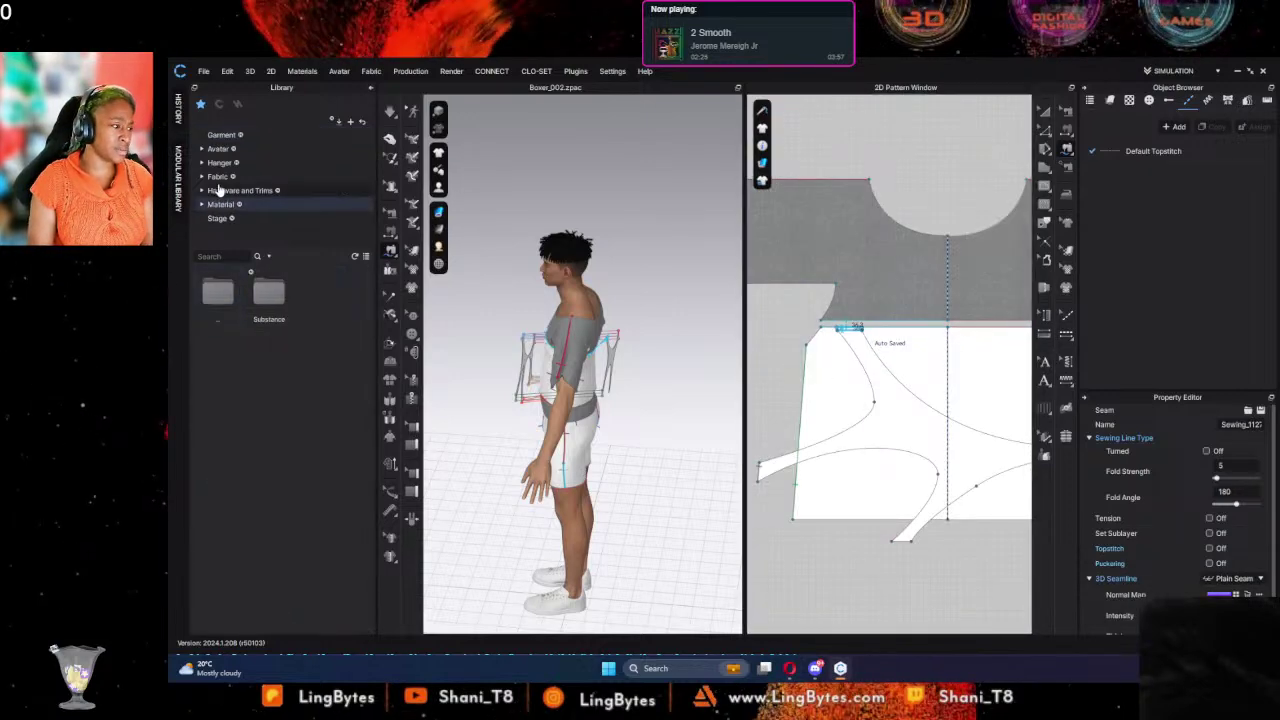
click(218, 178)
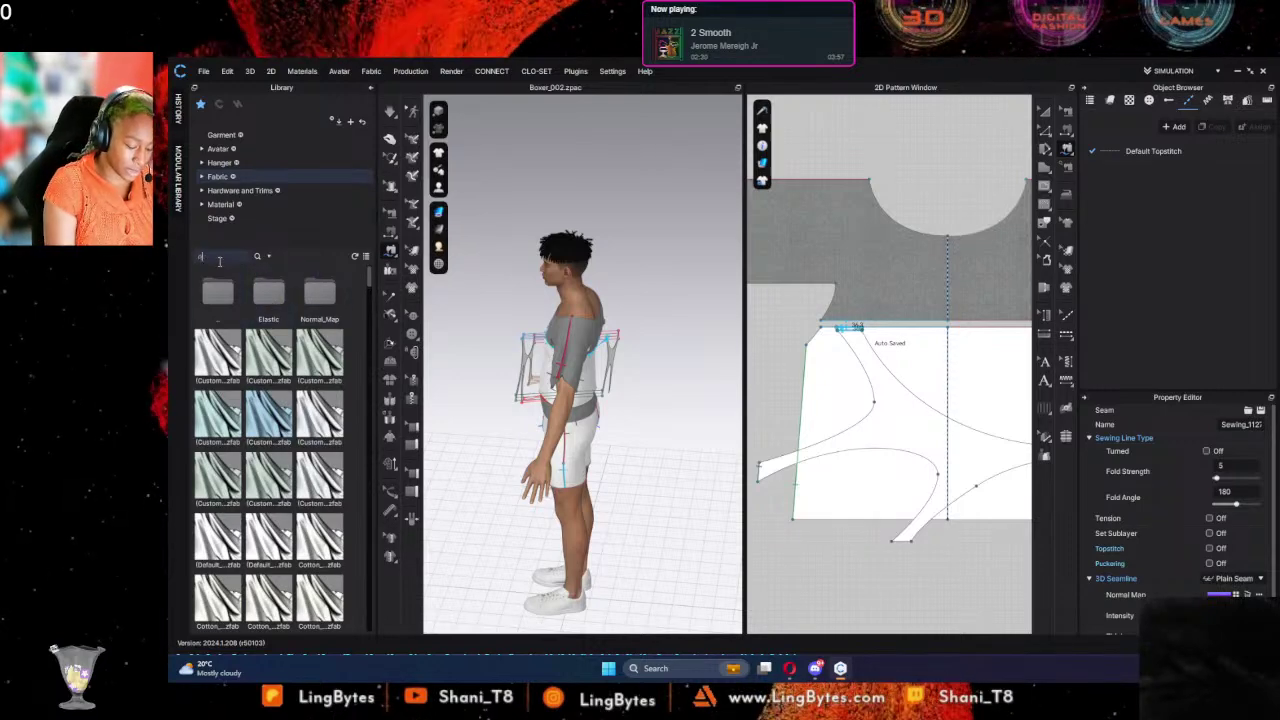
click(219, 261)
text(net)
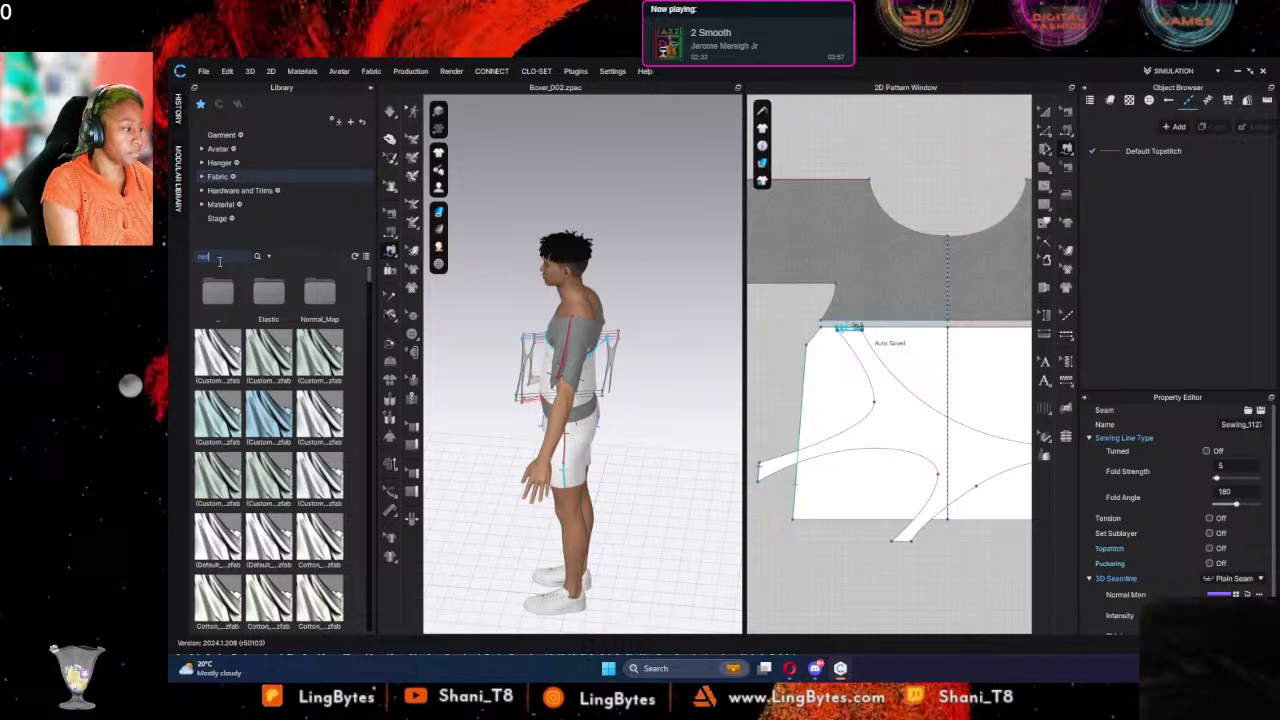
key(Return)
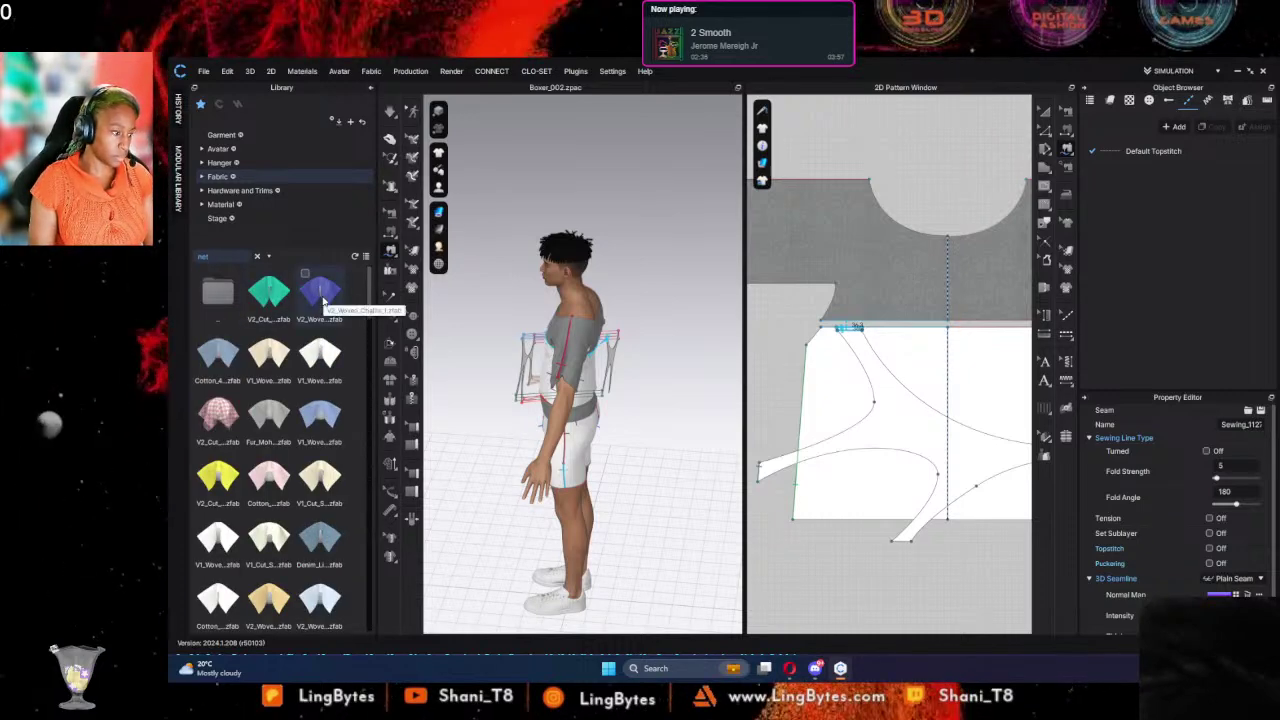
drag(323, 300, 893, 424)
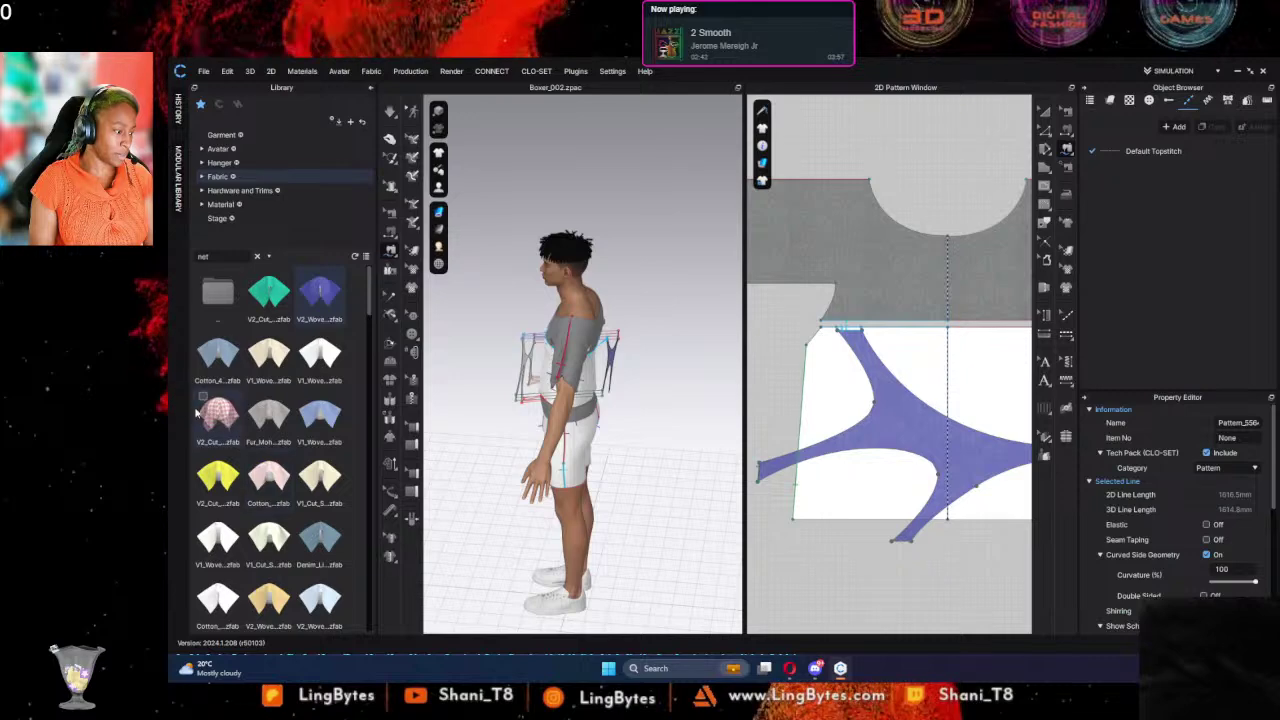
Step: Preview the mesh-like fabrics in the library and apply V2_Cut_Sew_Knit_Mesh_Tulle_2 to the back overlay instead
scroll(237, 427, down, 5)
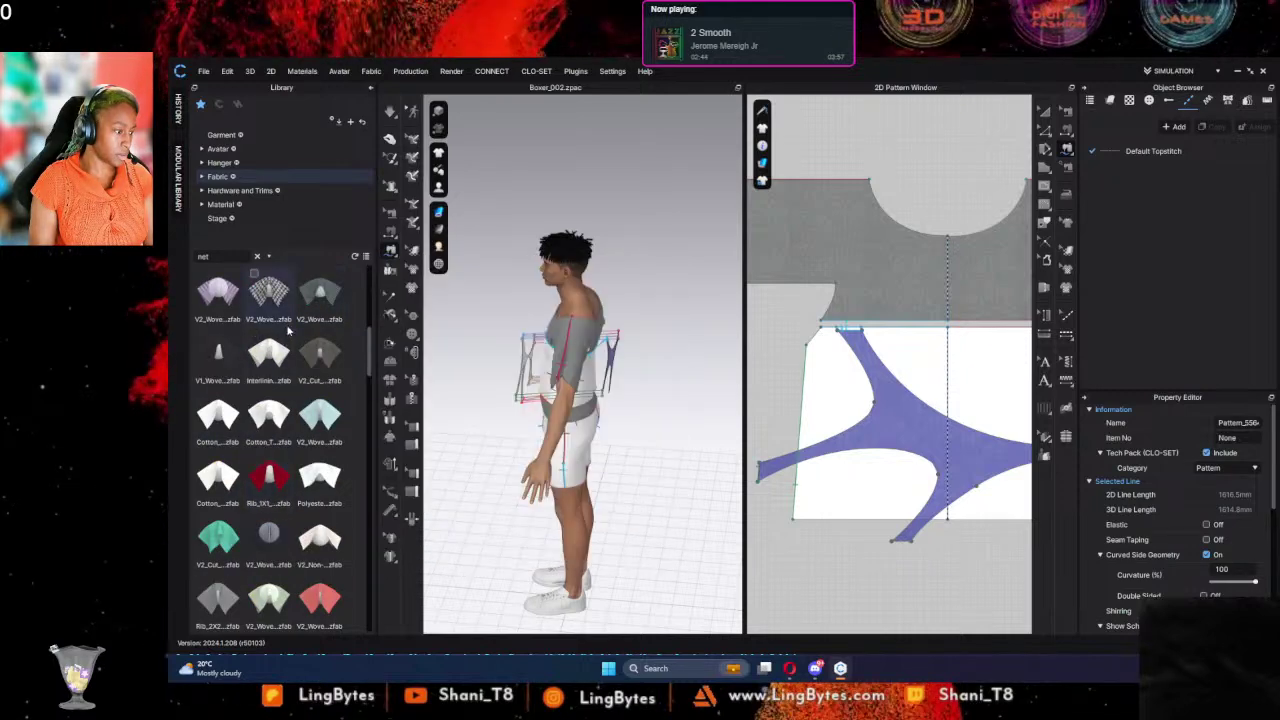
scroll(275, 420, down, 5)
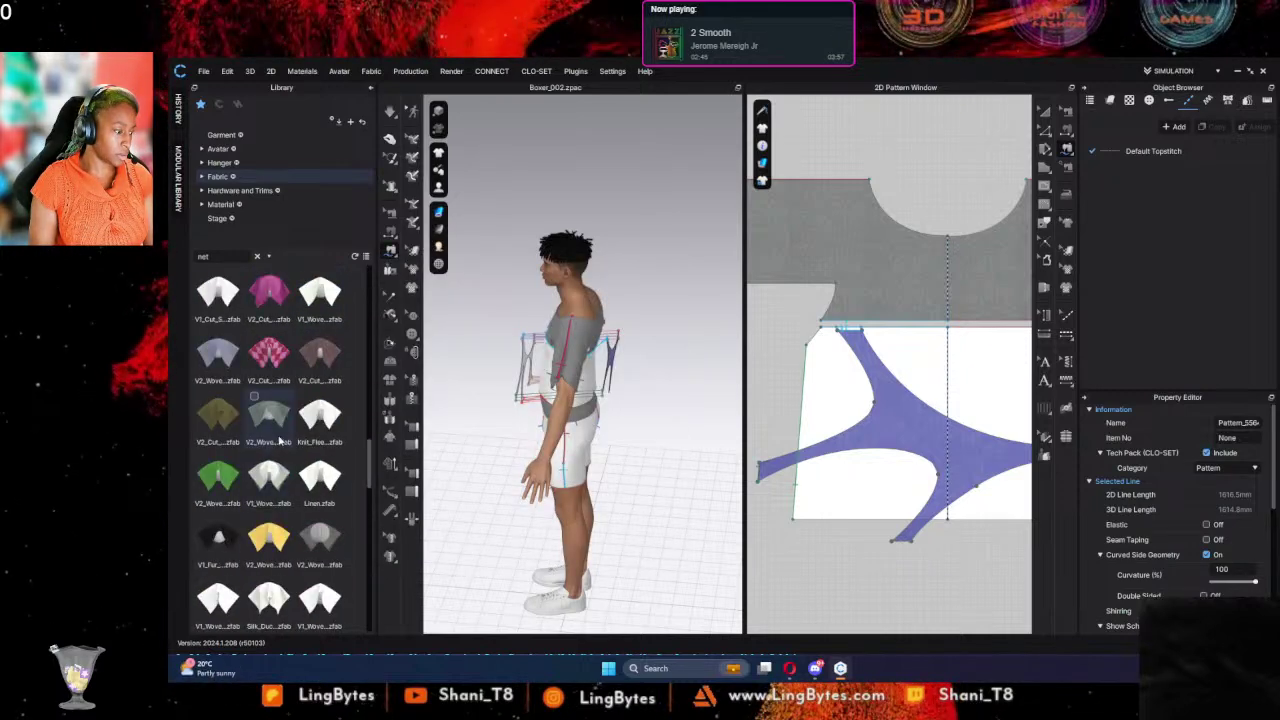
mouse_move(280, 420)
scroll(280, 420, up, 3)
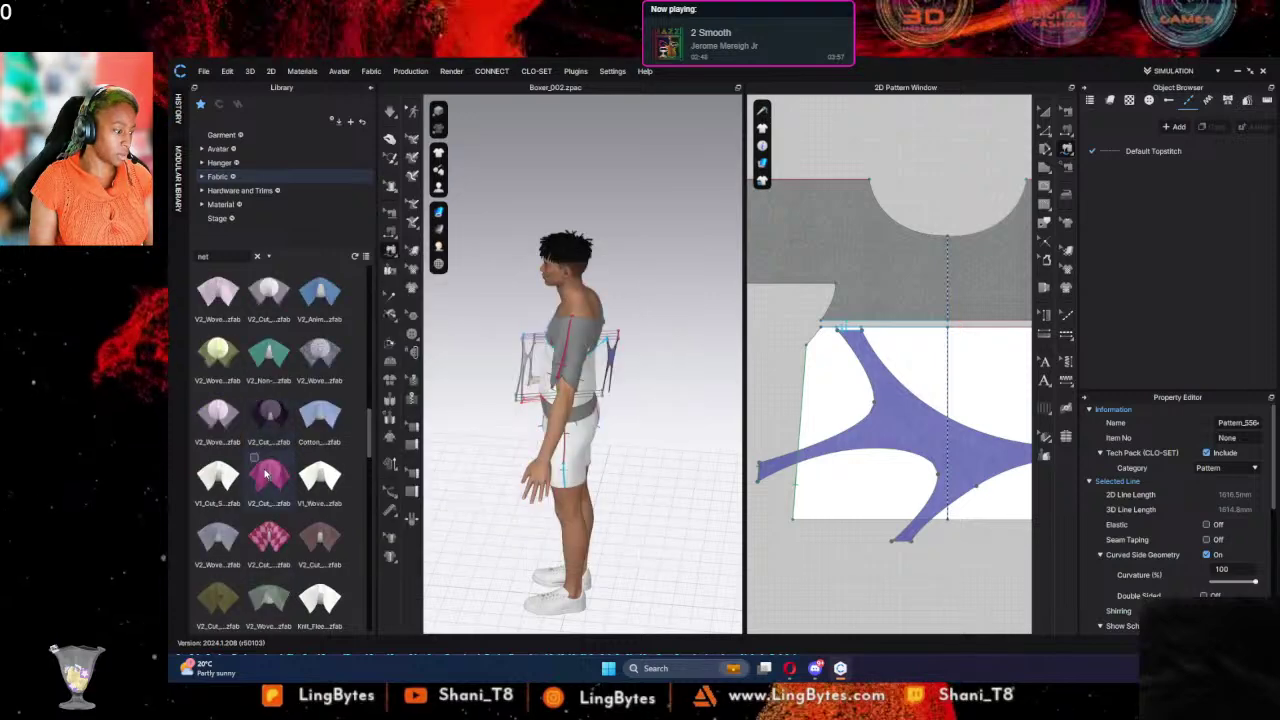
mouse_move(265, 475)
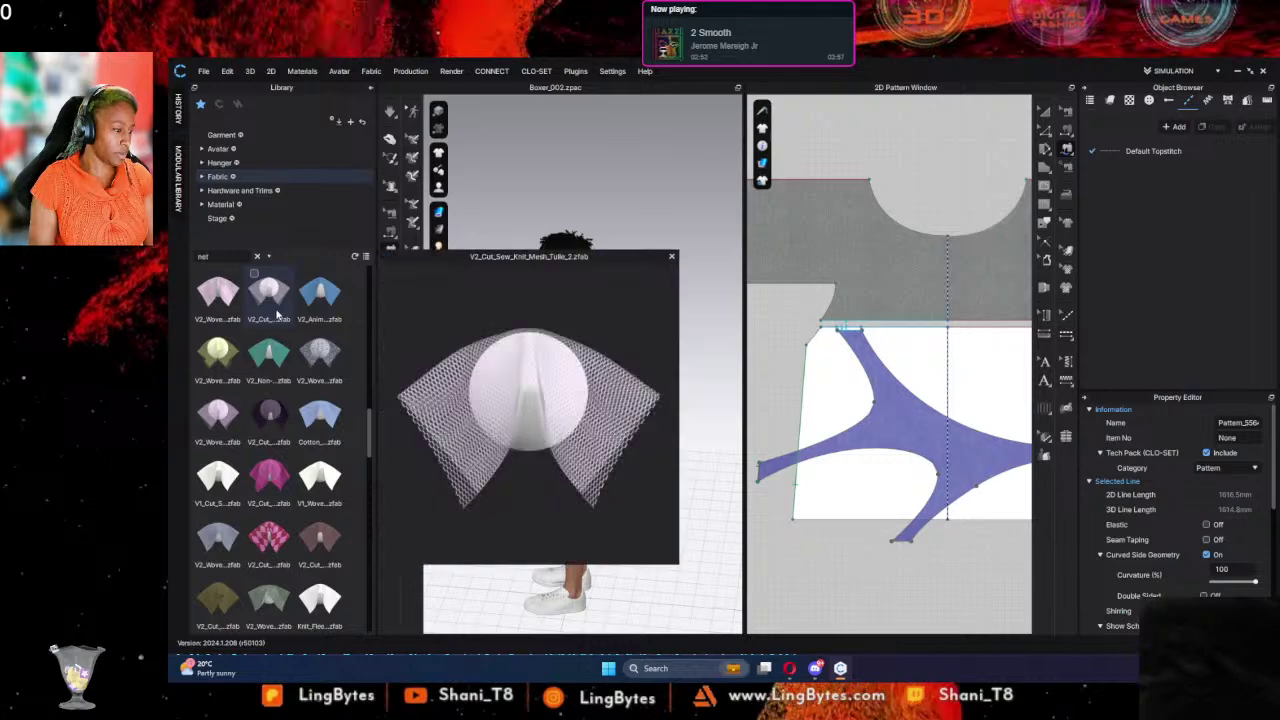
mouse_move(278, 315)
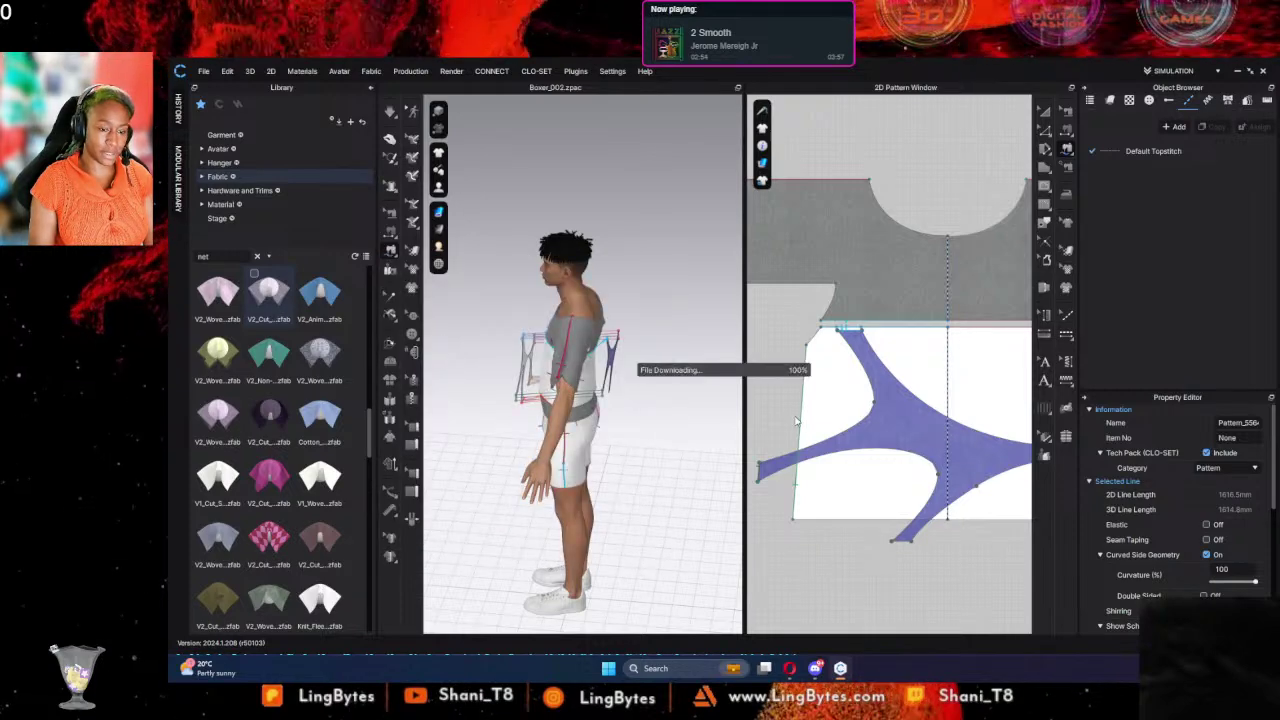
middle_drag(777, 440, 1087, 505)
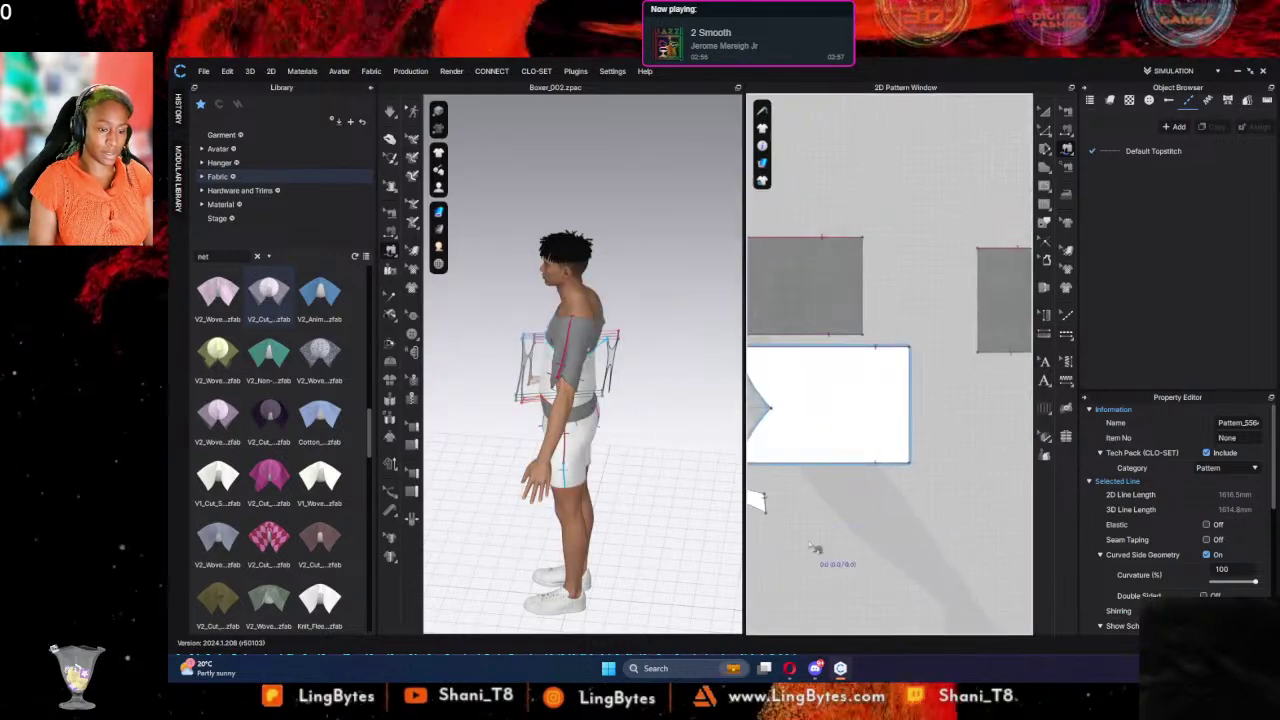
scroll(815, 548, up, 4)
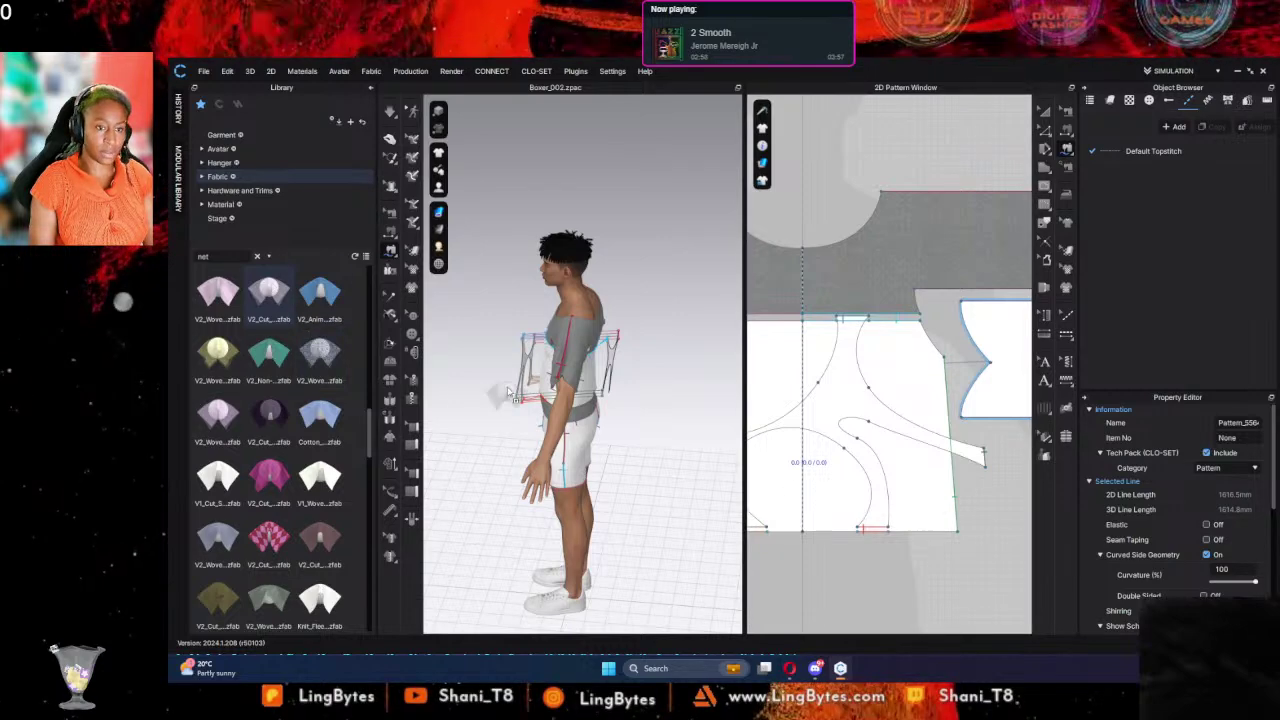
Step: Apply the V2_Cut_Sew_Knit_Mesh_Tulle_2 fabric to the front overlay and delete the unused V2_Woven_Challis_1 fabric
click(1109, 100)
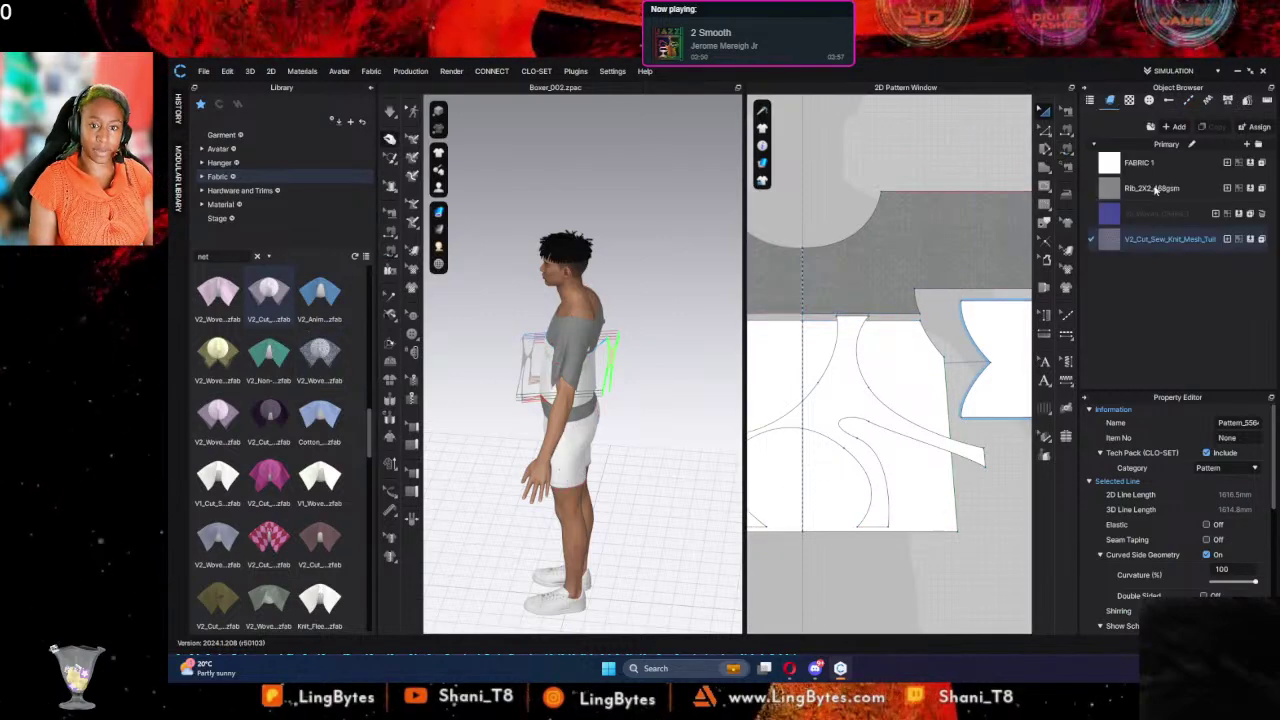
click(829, 392)
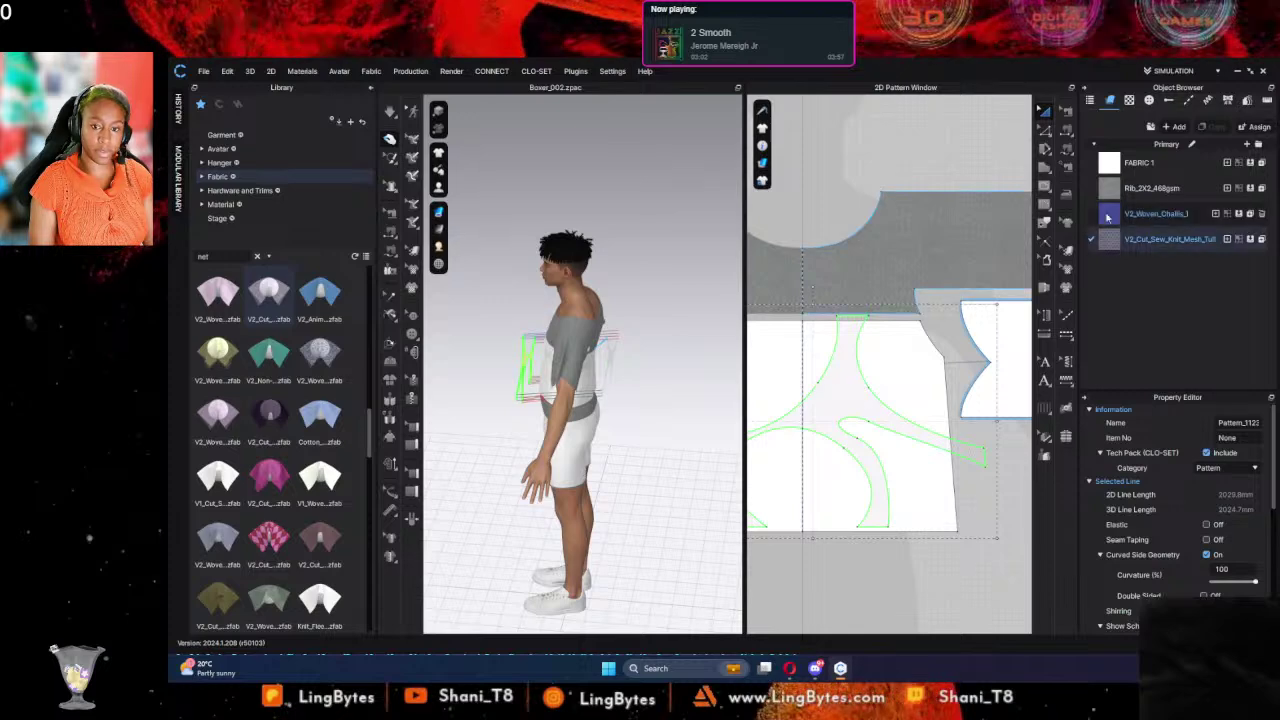
click(1107, 217)
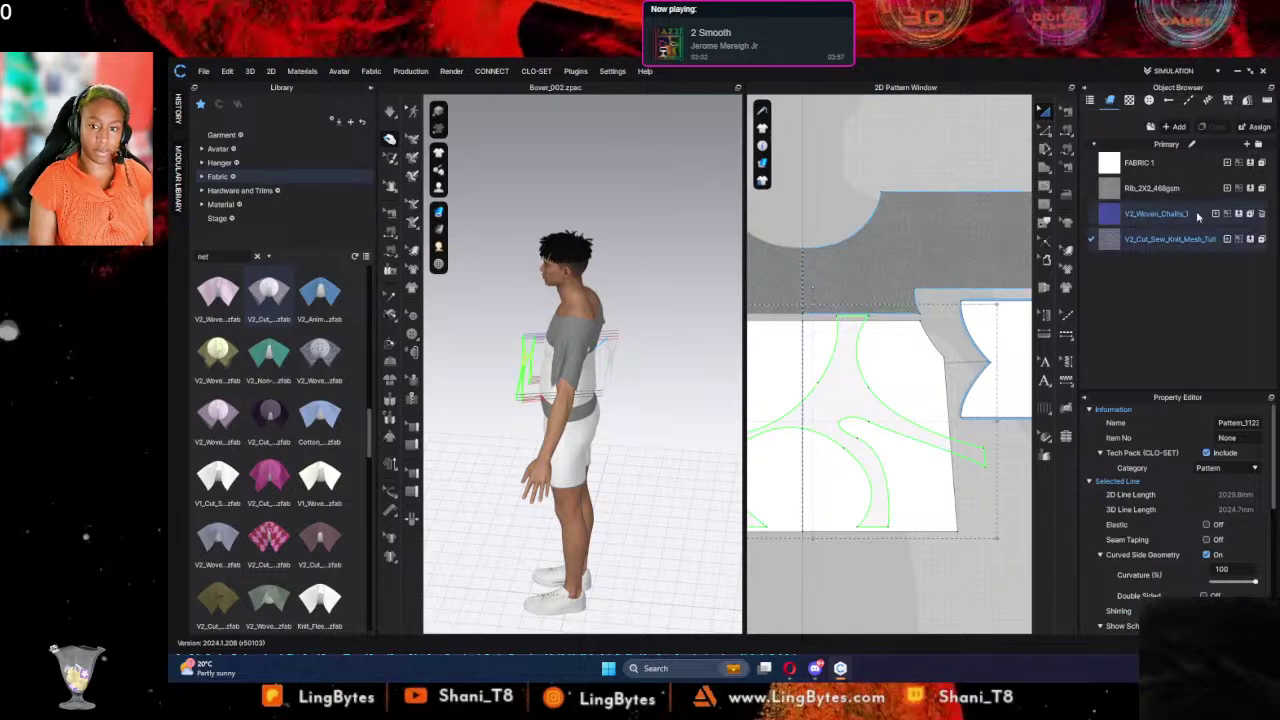
click(1262, 215)
Step: Free-sew the back overlay's lower end edge to the back panel's hem over the same length
scroll(869, 404, down, 2)
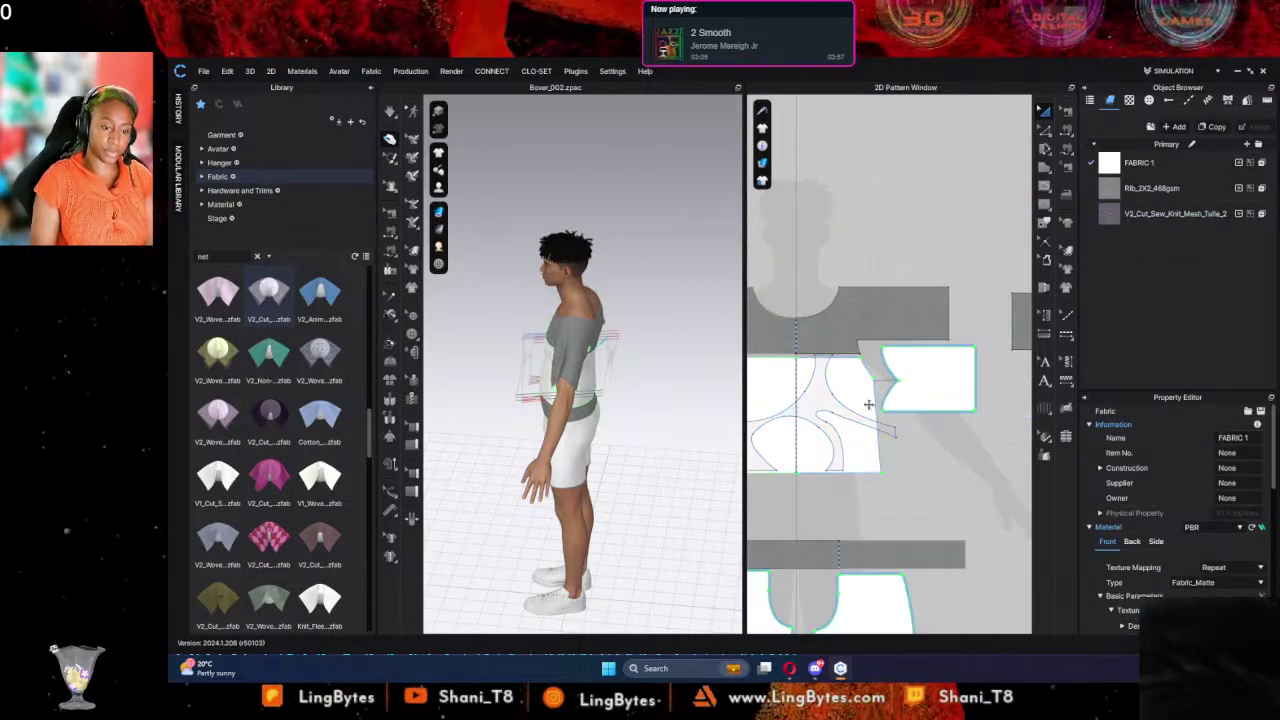
middle_drag(915, 415, 746, 351)
middle_drag(866, 412, 729, 466)
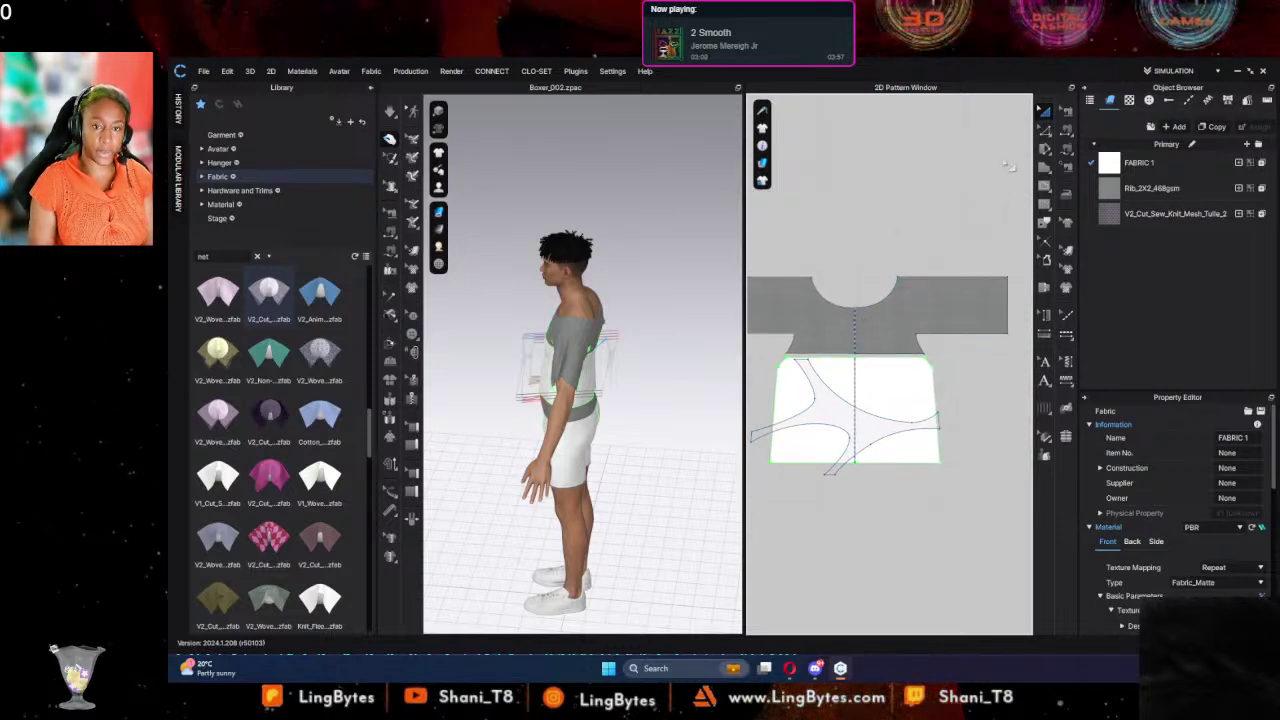
scroll(816, 397, up, 3)
click(828, 368)
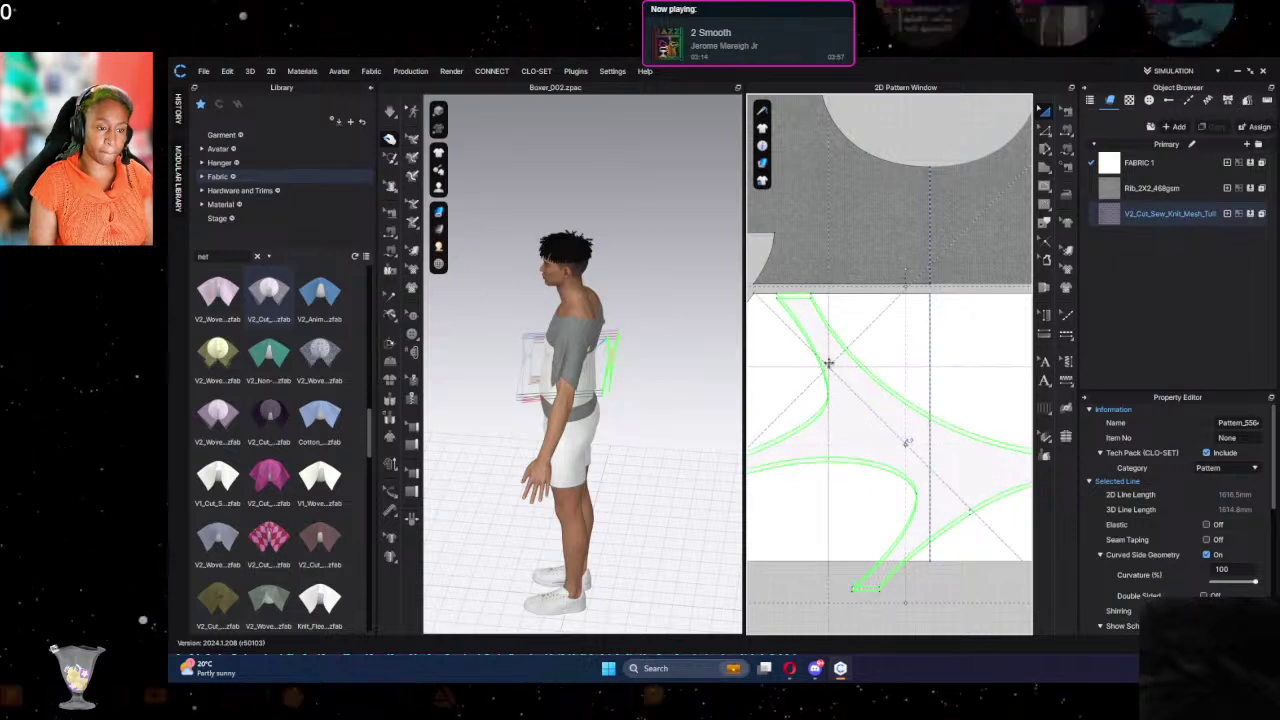
scroll(884, 522, down, 2)
scroll(884, 522, up, 5)
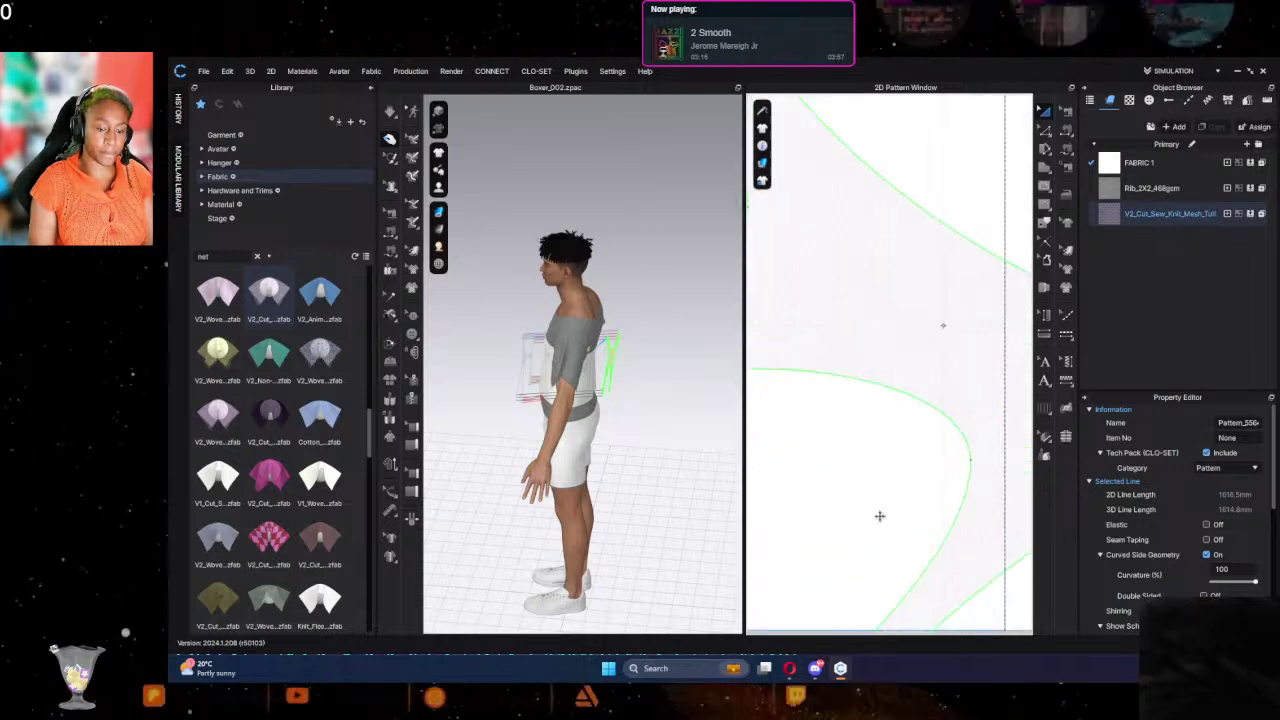
middle_drag(881, 514, 808, 232)
middle_drag(855, 466, 900, 450)
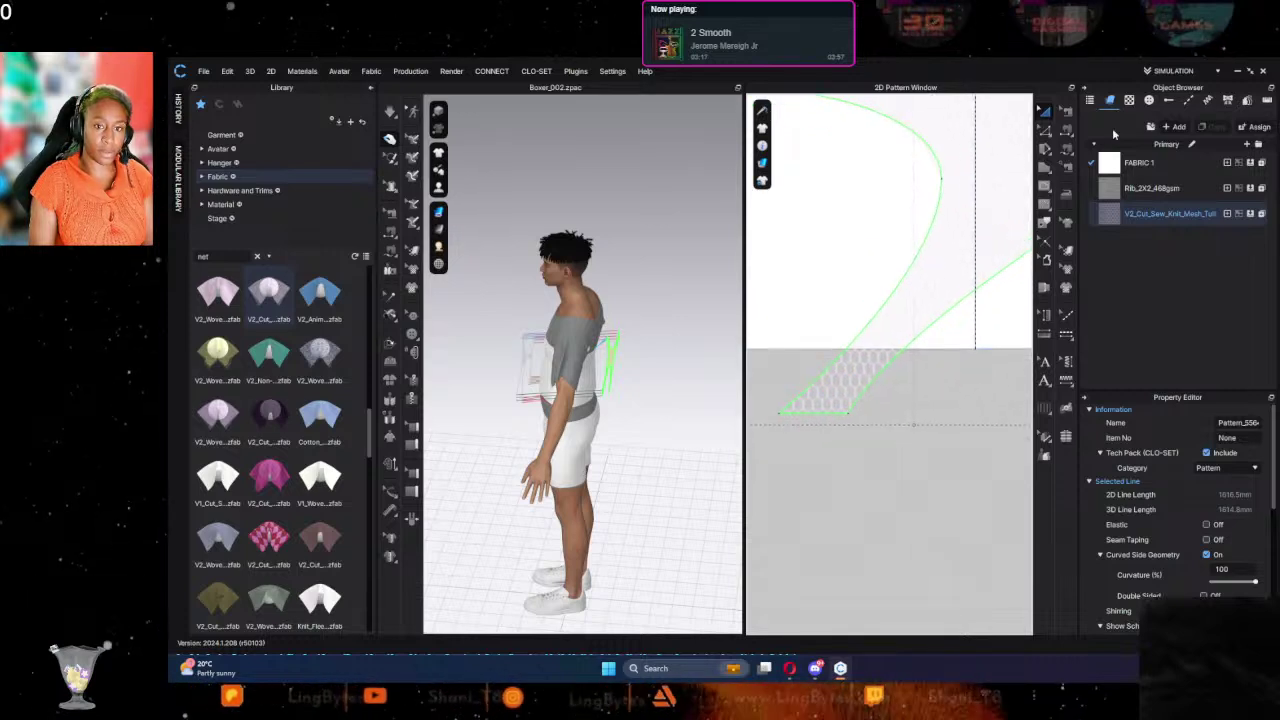
click(1068, 148)
click(778, 415)
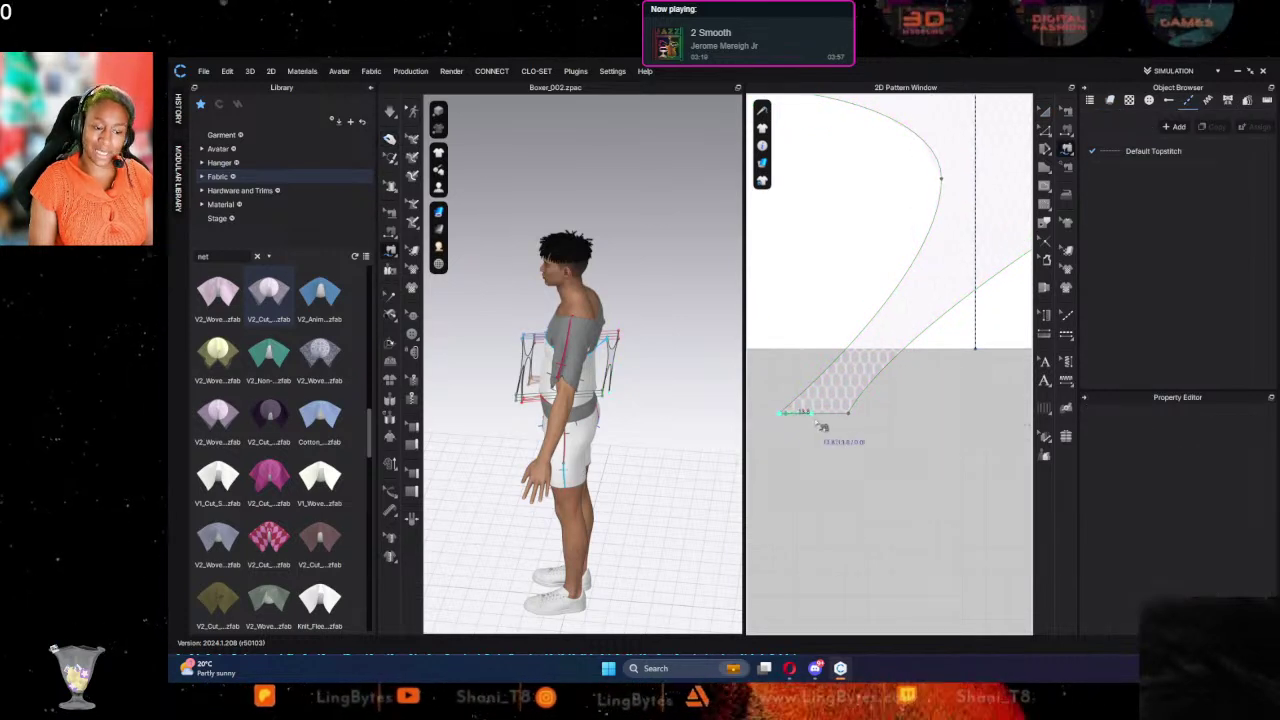
click(848, 415)
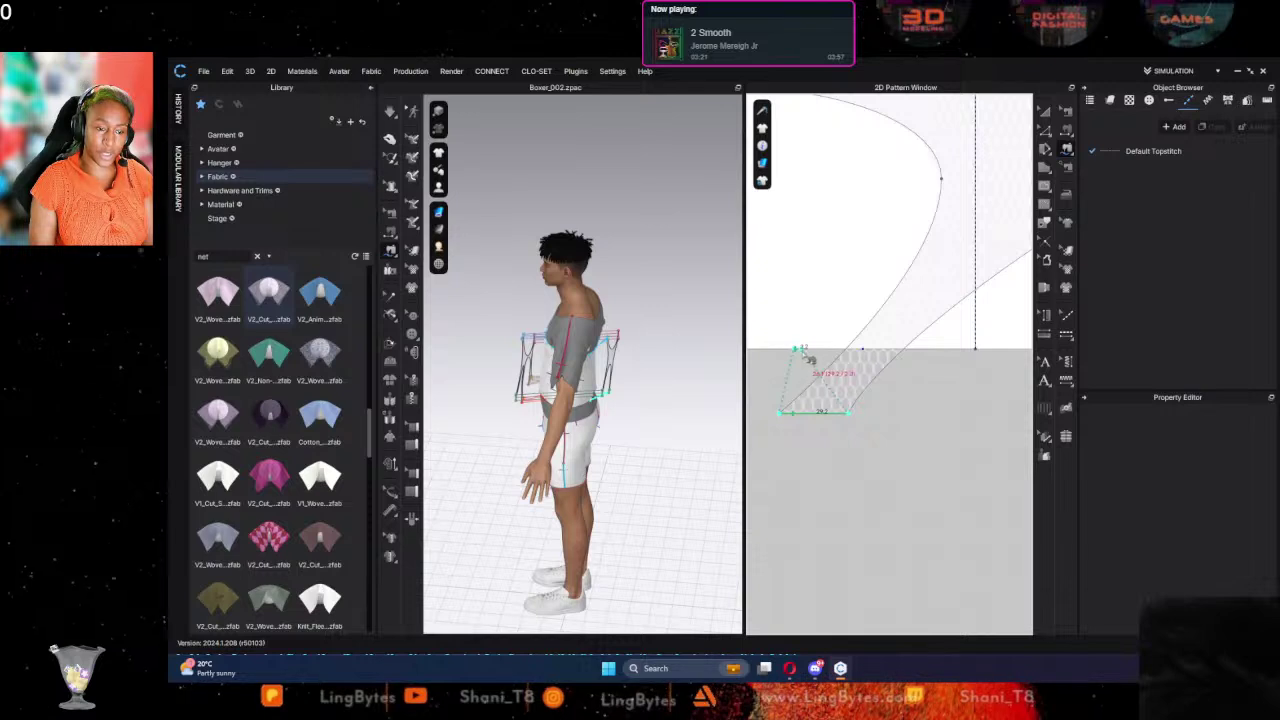
click(866, 354)
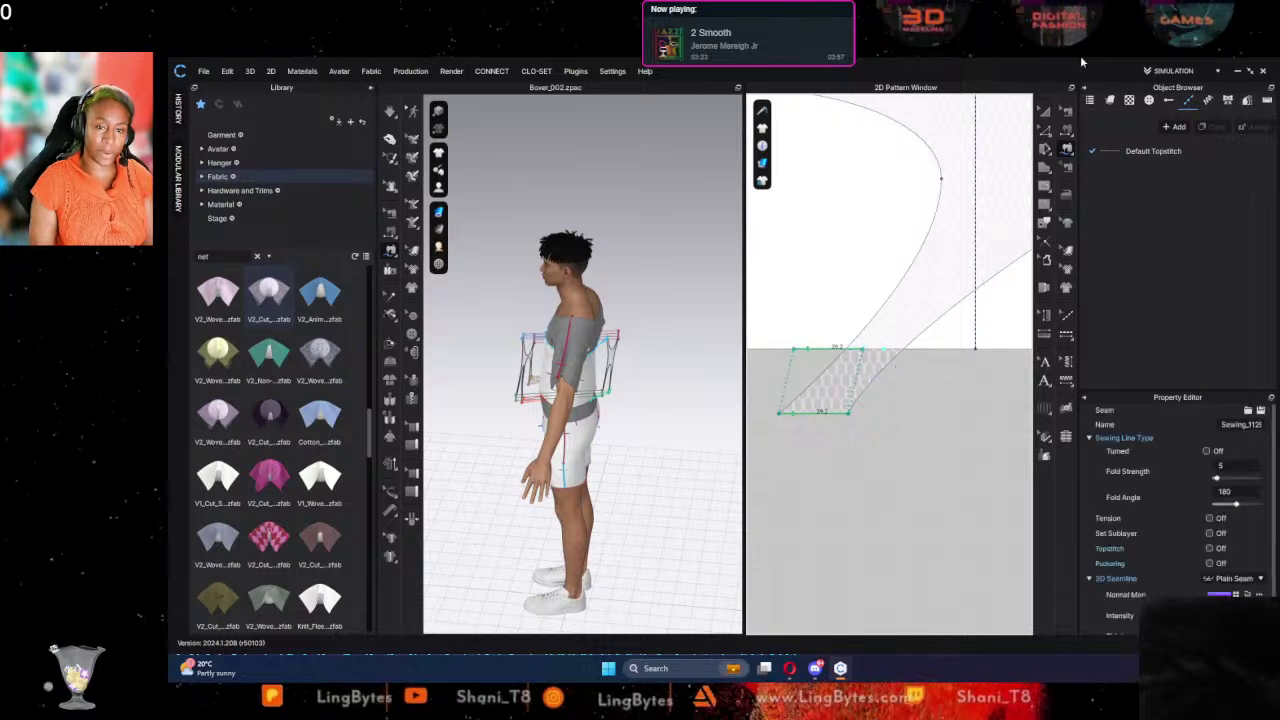
Step: Select the front and back overlays together and move them straight up into the empty space above the yokes
click(1040, 110)
scroll(876, 398, down, 5)
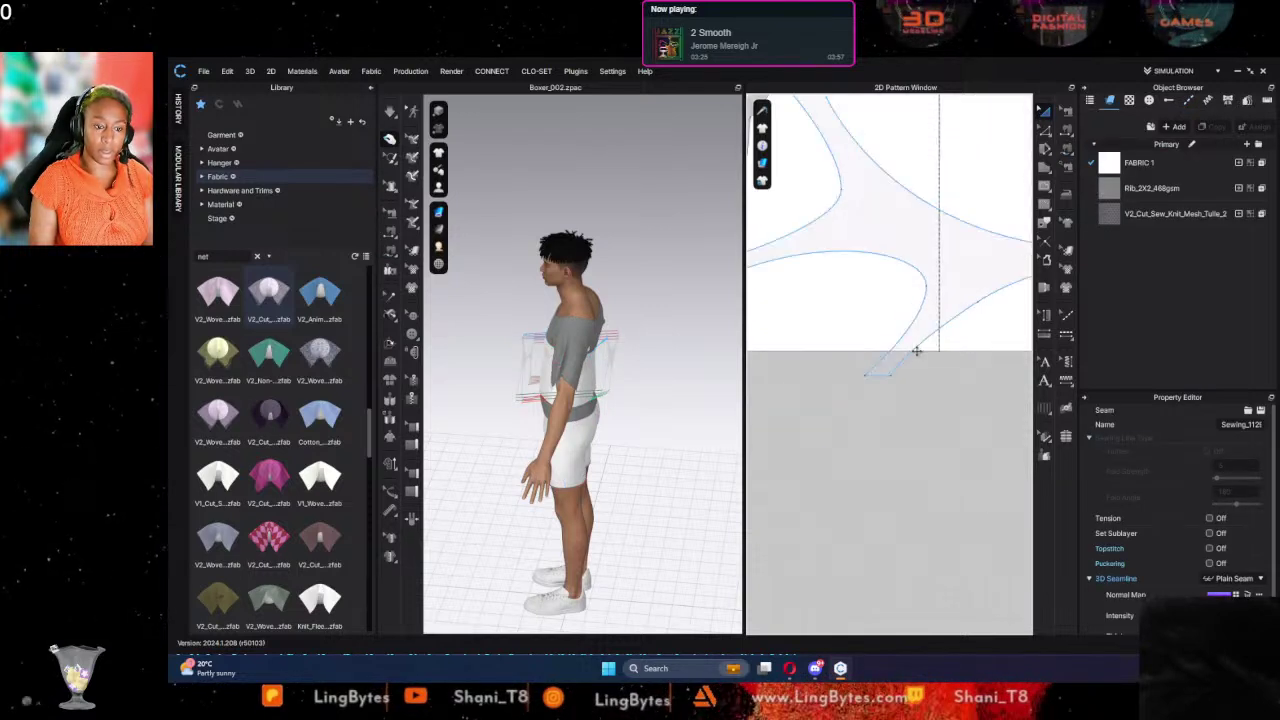
middle_drag(877, 398, 754, 351)
click(933, 337)
shift+click(755, 318)
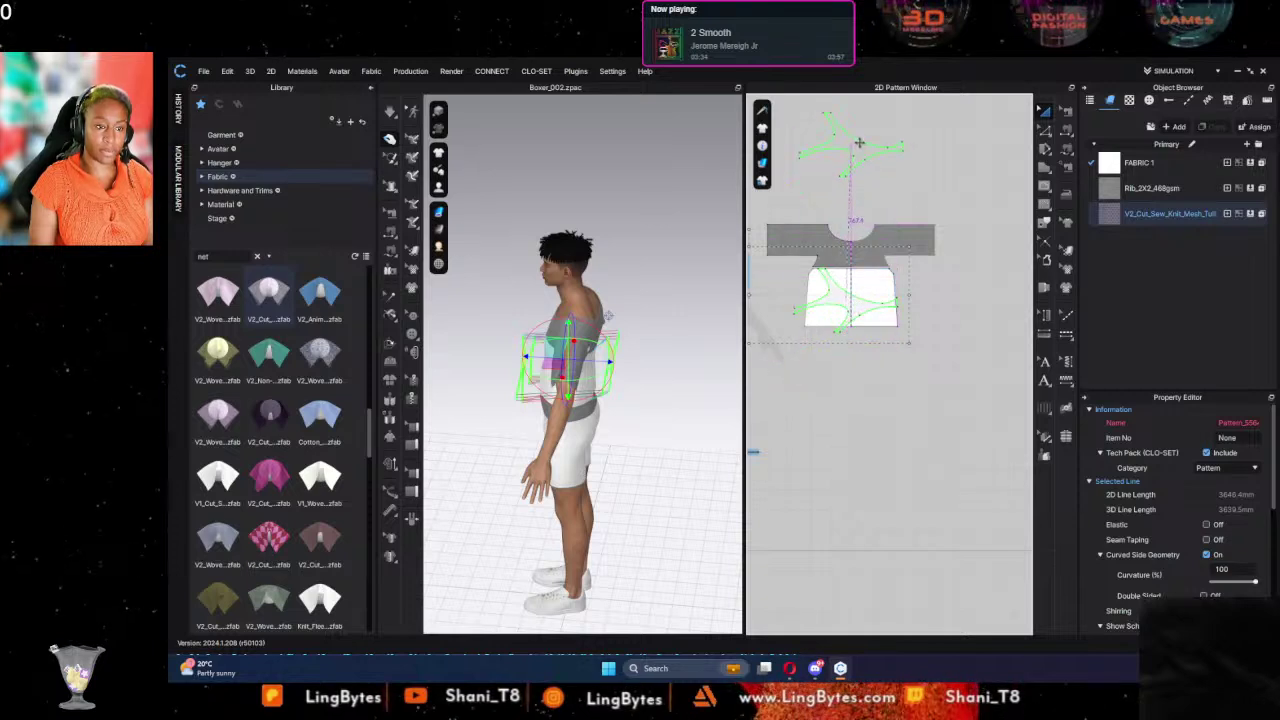
scroll(868, 207, down, 5)
scroll(868, 207, up, 8)
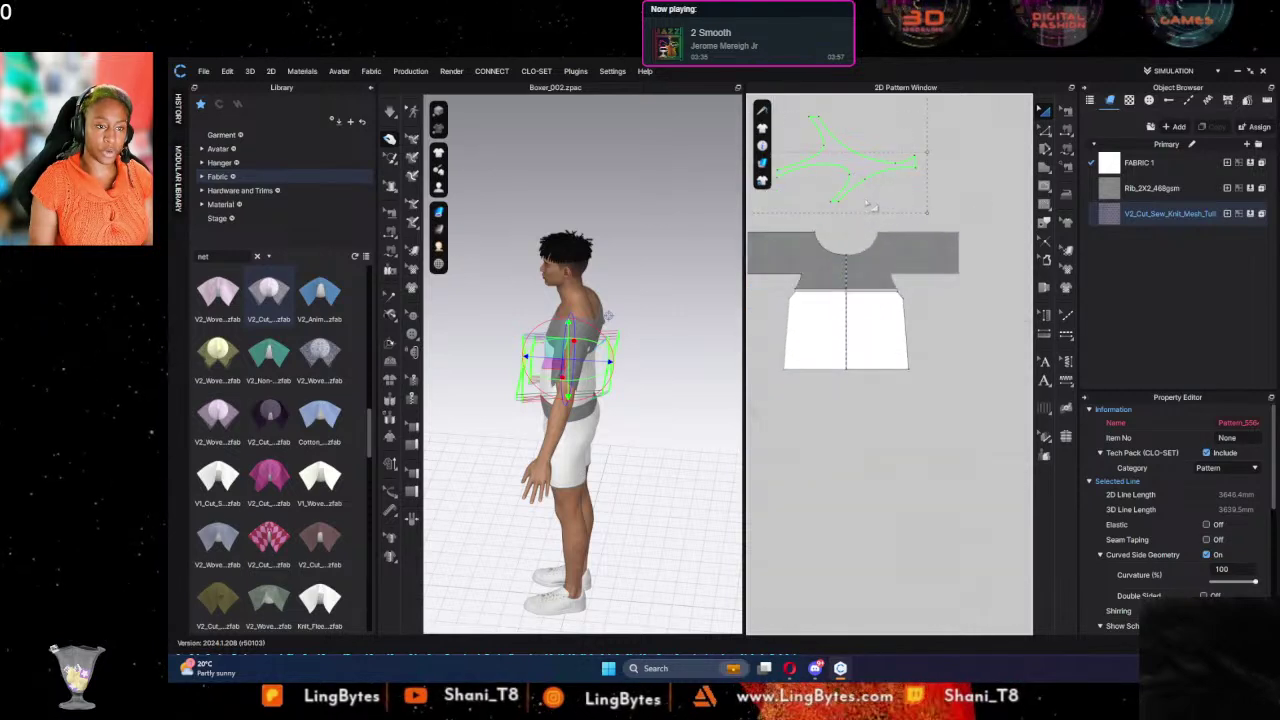
click(879, 207)
scroll(881, 205, down, 1)
middle_drag(888, 201, 895, 260)
scroll(895, 261, down, 2)
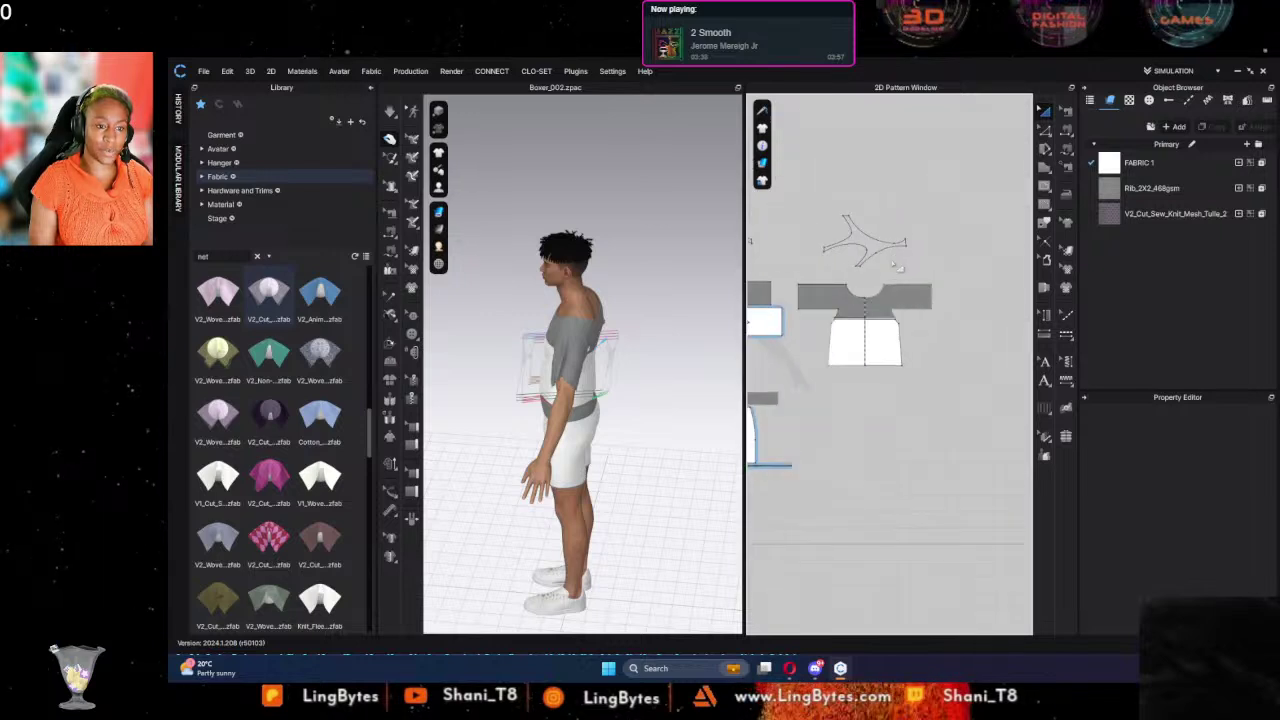
Step: Offset the full outlines of both overlays inward as a single internal line at 5 mm
key(ctrl+a)
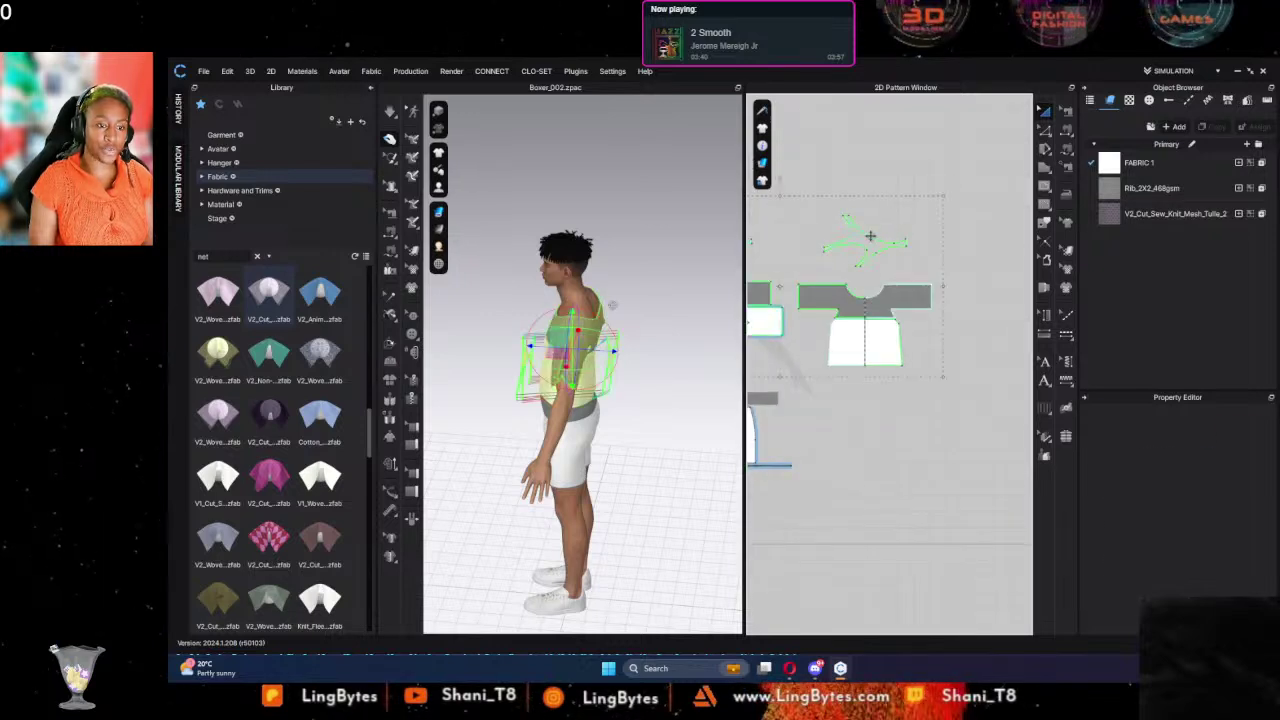
scroll(774, 240, down, 1)
middle_drag(774, 240, 868, 247)
click(868, 247)
click(826, 241)
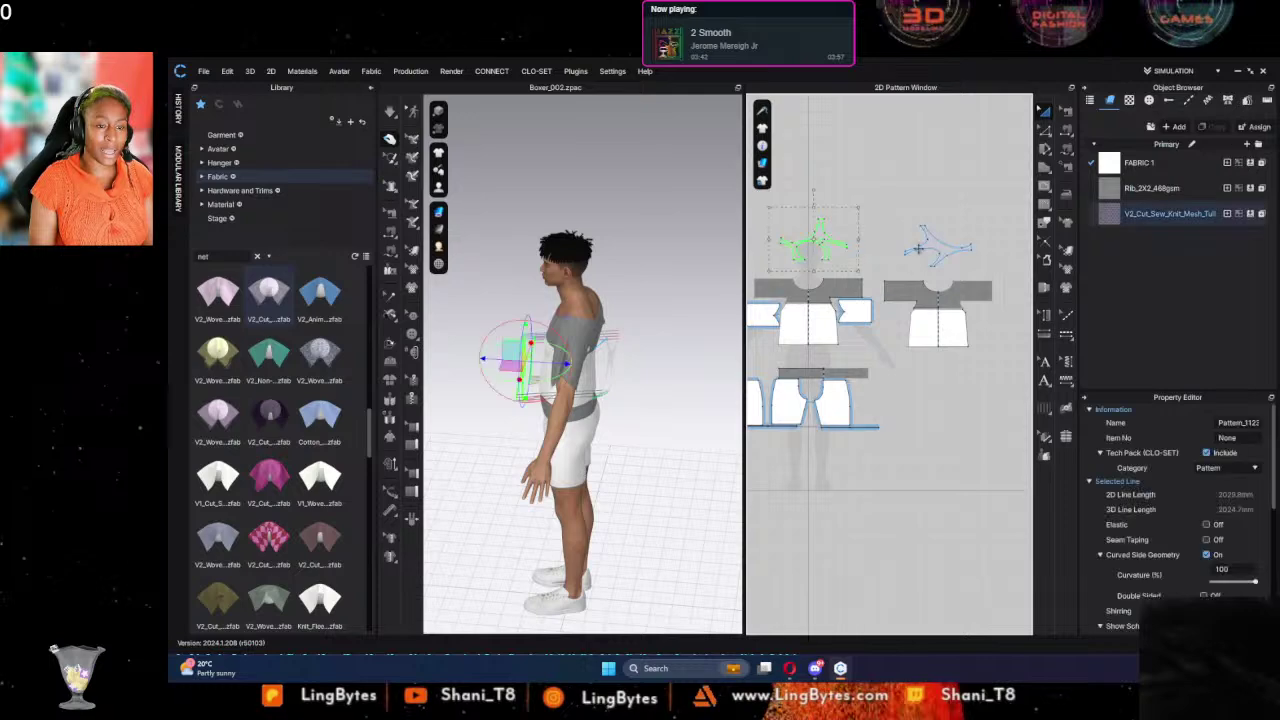
shift+click(934, 241)
scroll(940, 244, down, 3)
scroll(922, 264, up, 10)
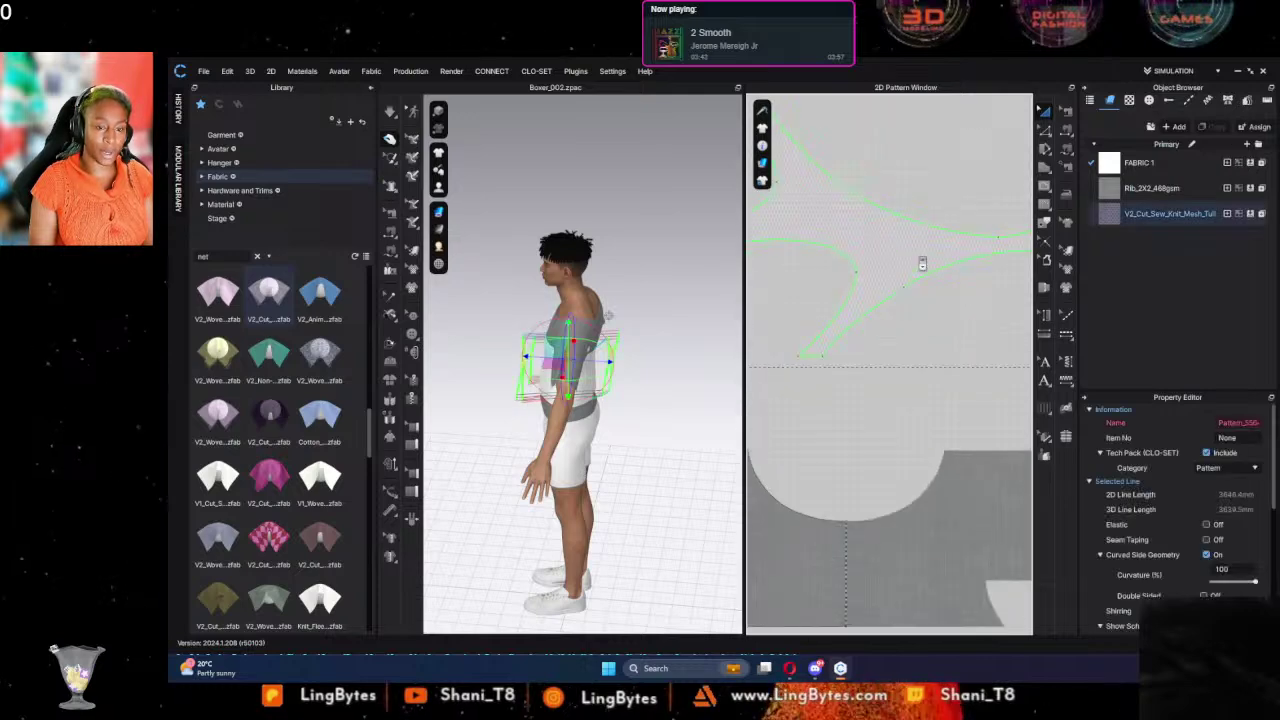
right_click(909, 220)
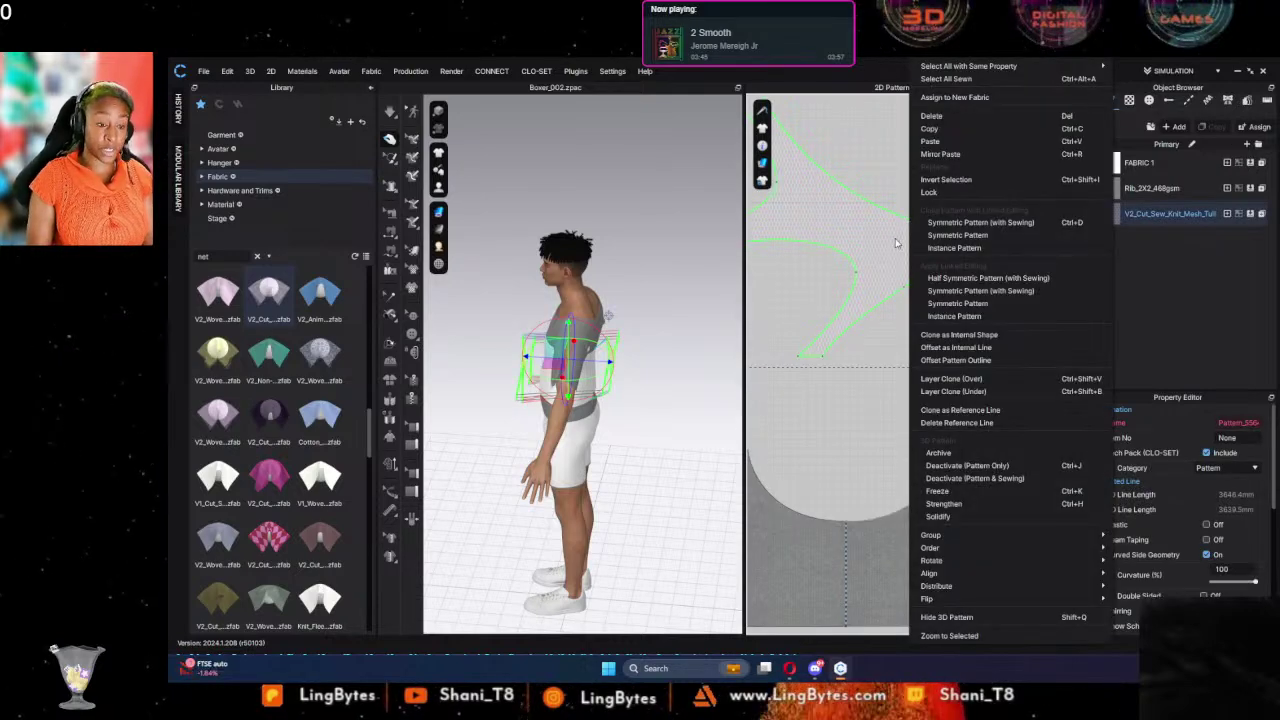
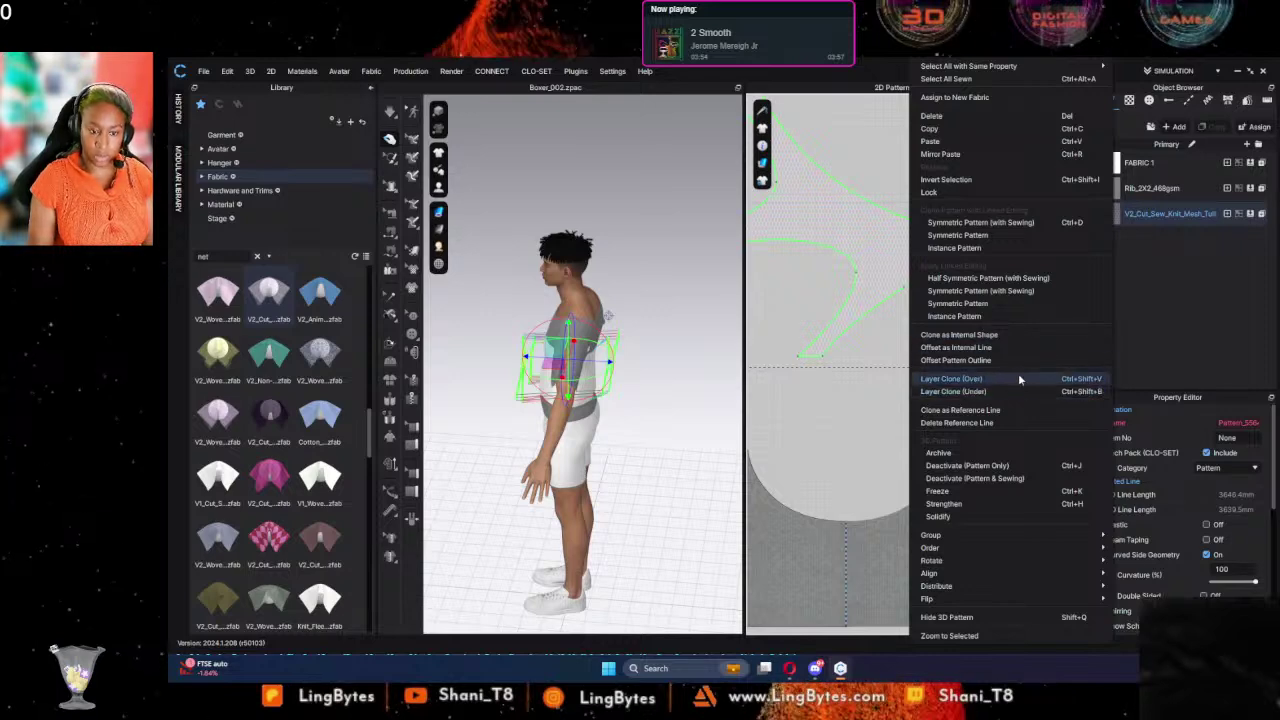
click(991, 348)
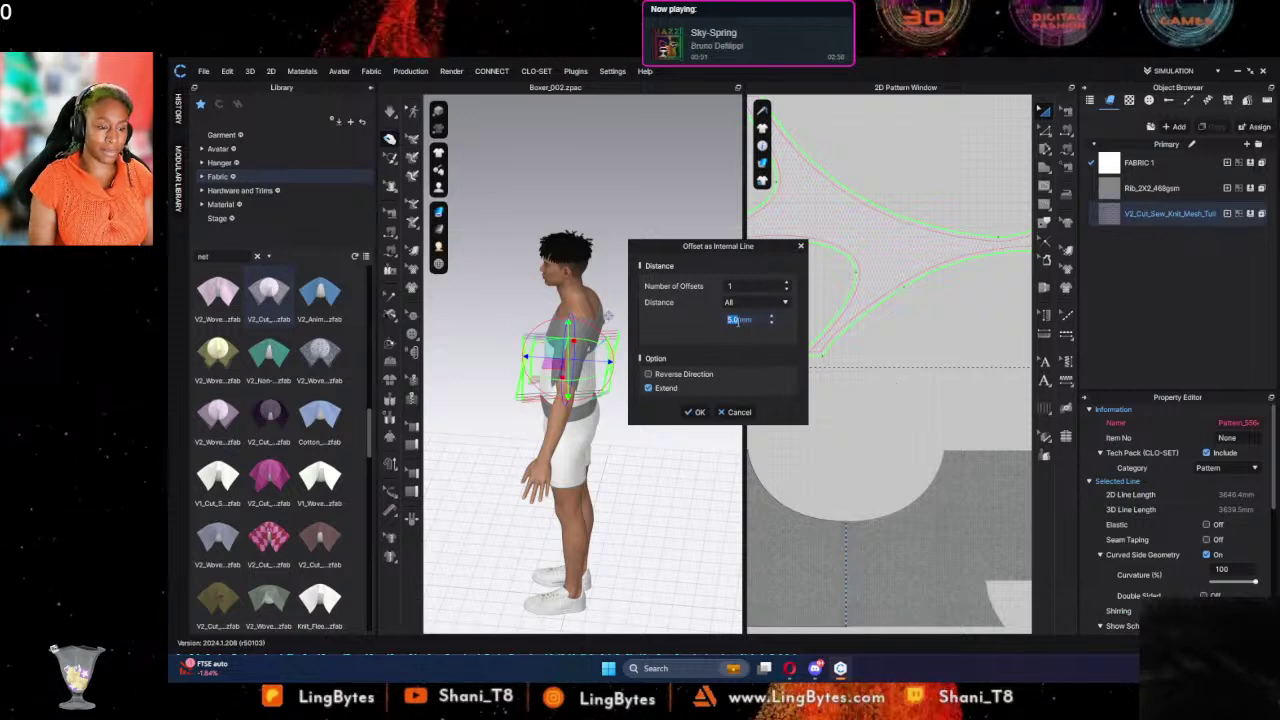
click(695, 412)
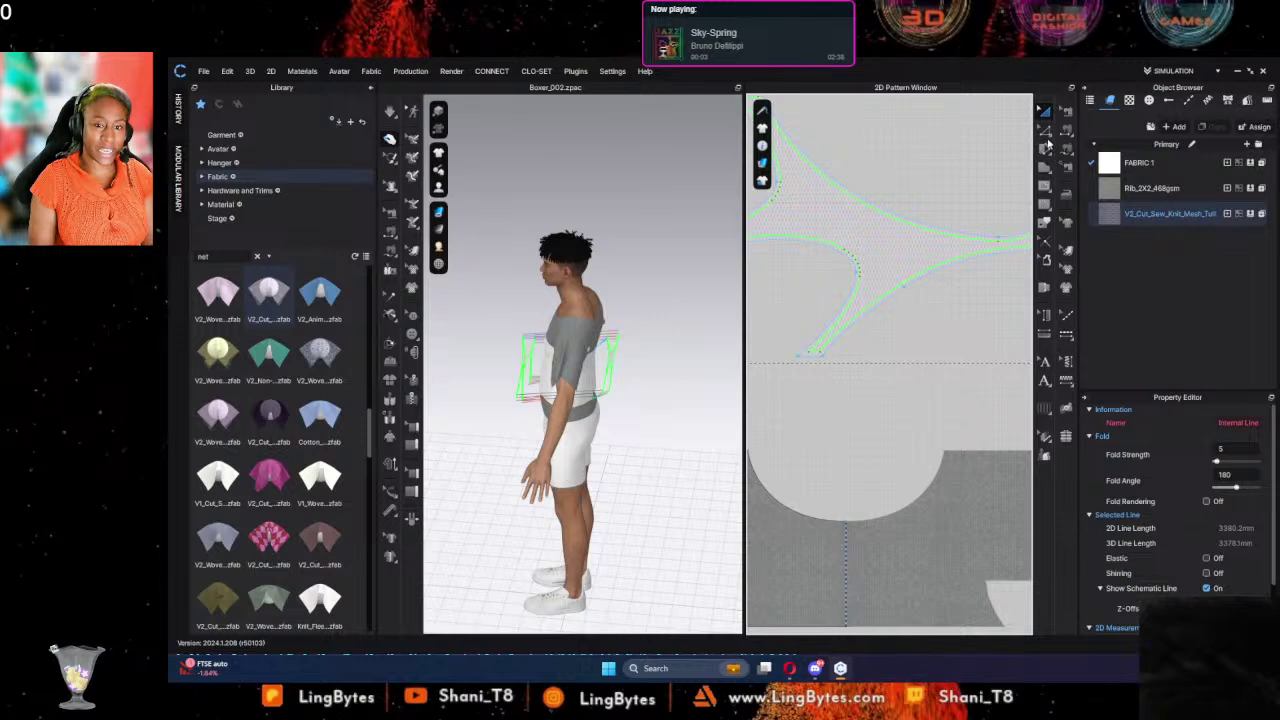
Step: Undo the internal line offset on both overlays and clear the selection
right_click(947, 235)
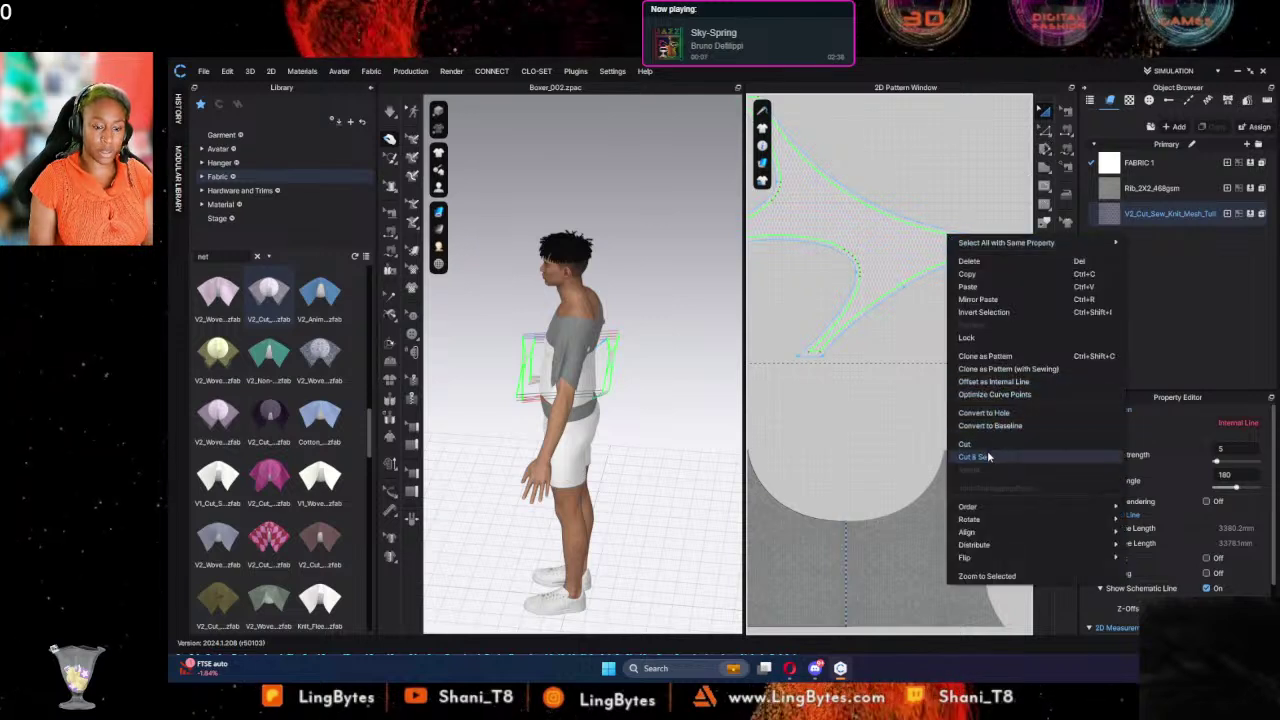
click(899, 368)
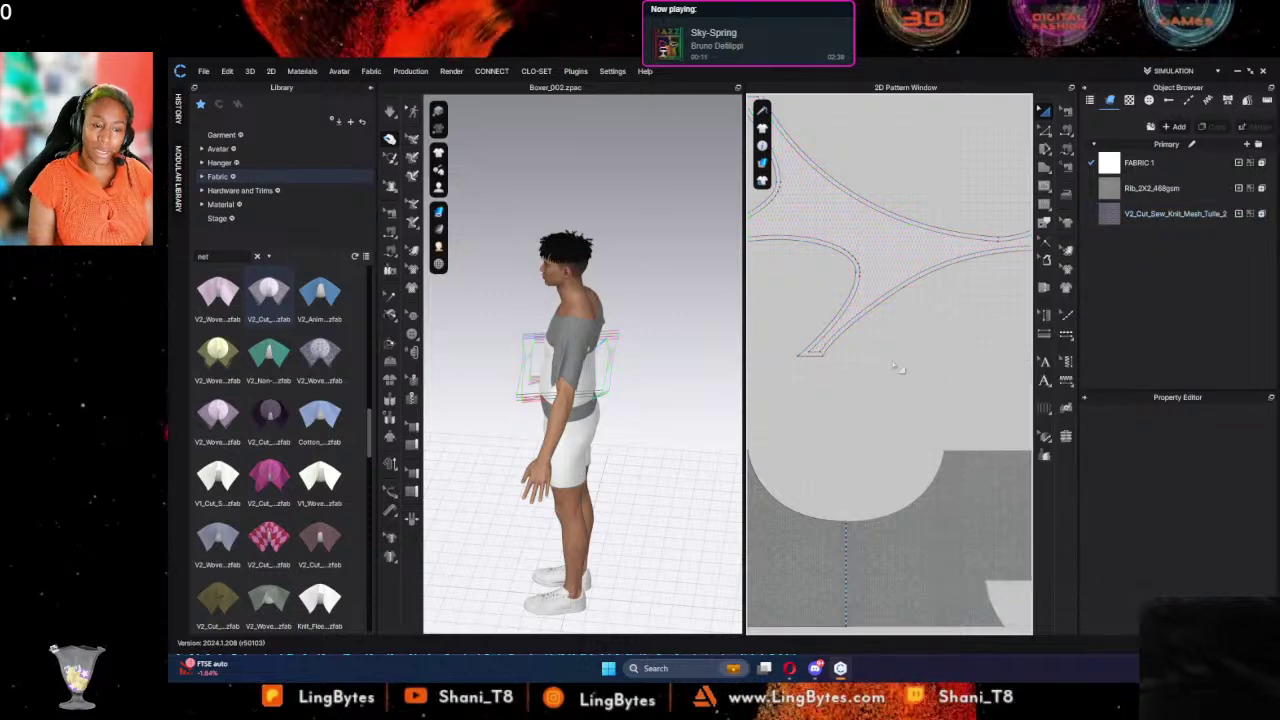
key(ctrl+z)
key(ctrl+z)
click(903, 327)
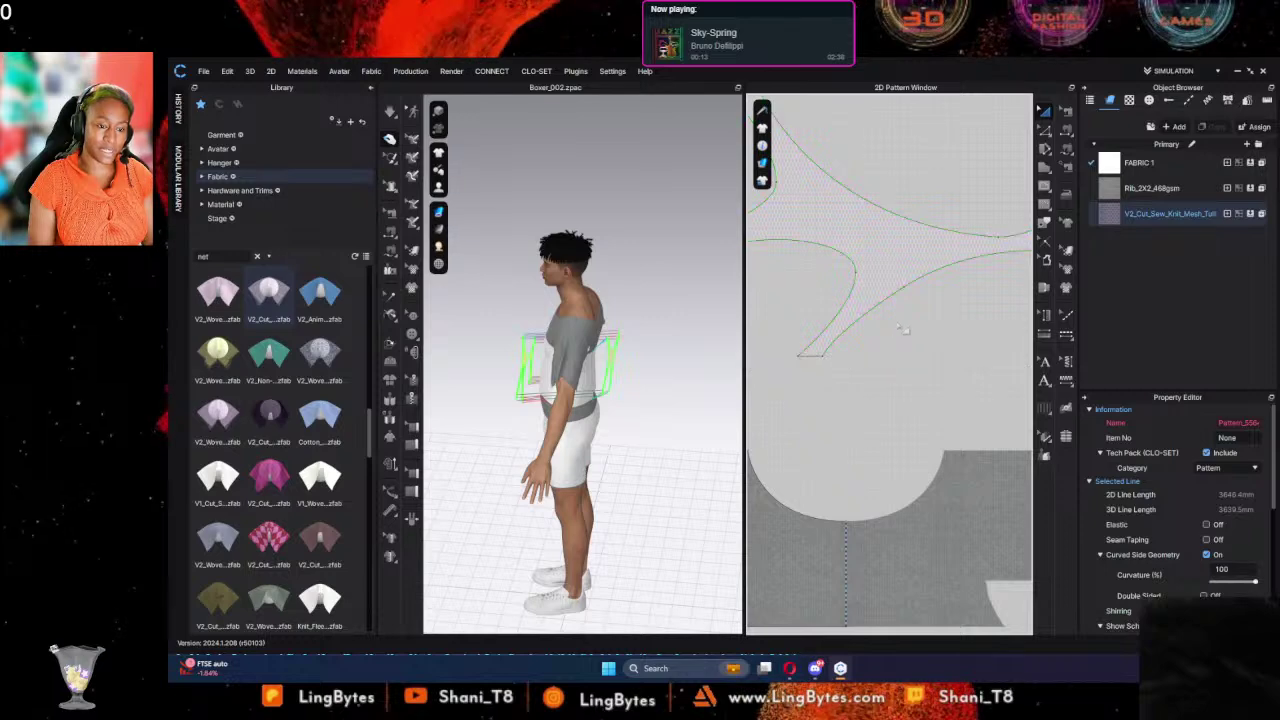
Step: Offset the back overlay's long curved edges, excluding its short end edges, as internal lines at 5 mm with Extend on
click(1043, 130)
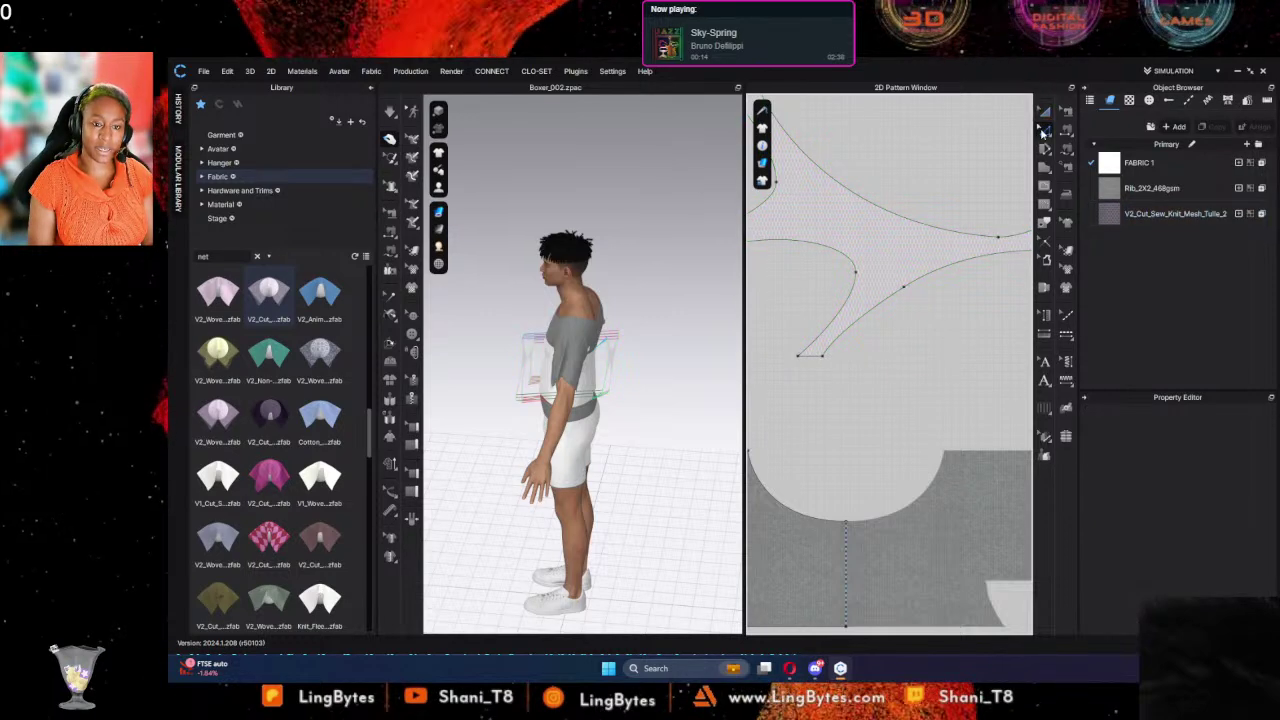
click(889, 307)
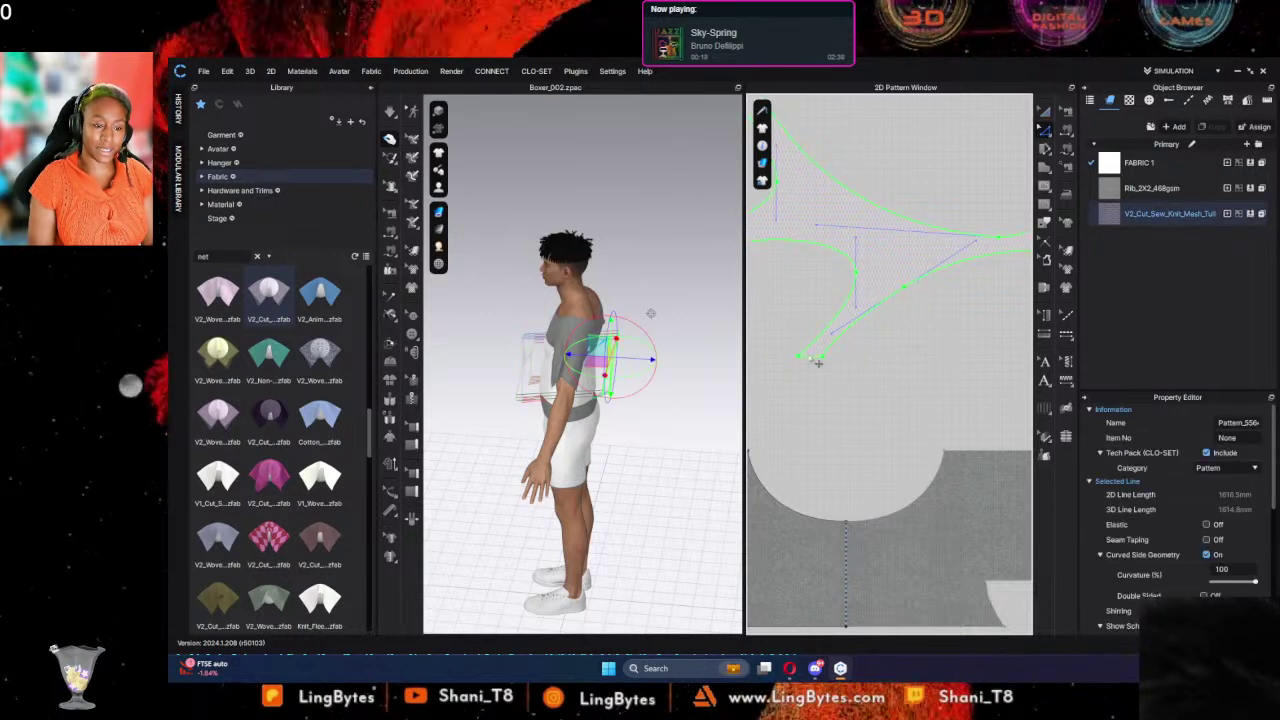
shift+click(812, 356)
middle_drag(970, 319, 774, 326)
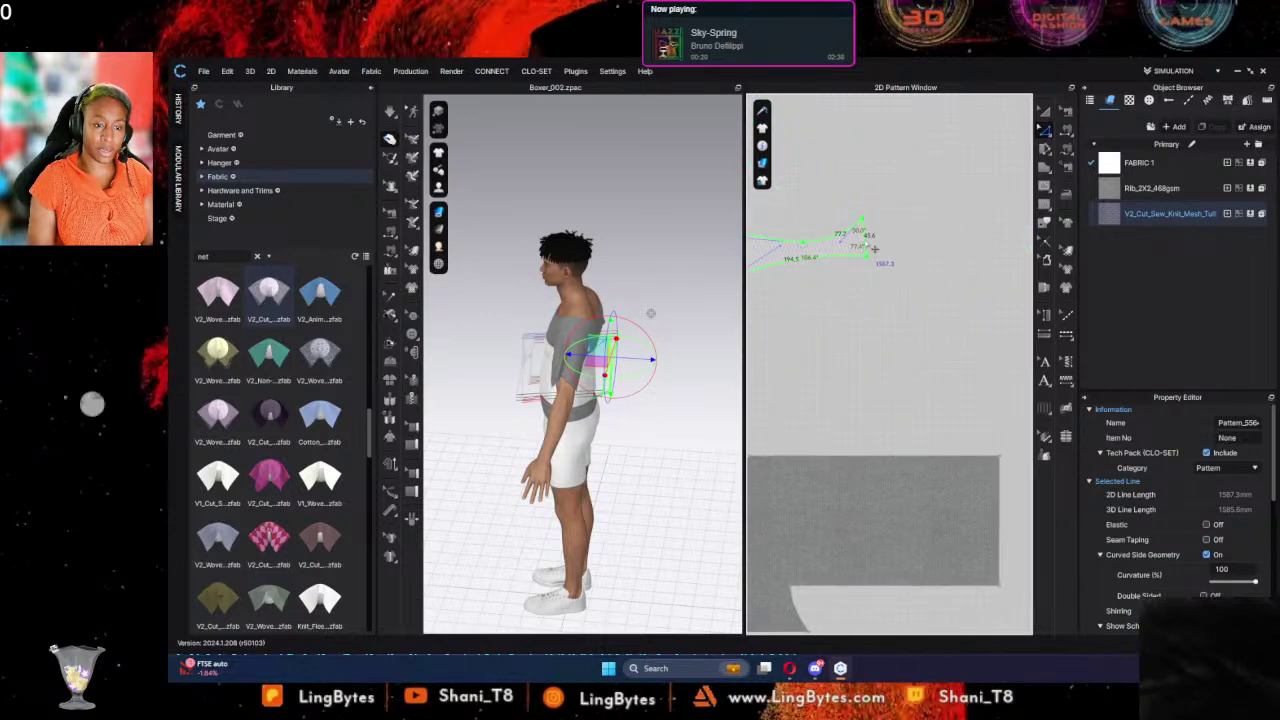
scroll(880, 245, up, 4)
middle_drag(905, 241, 1055, 236)
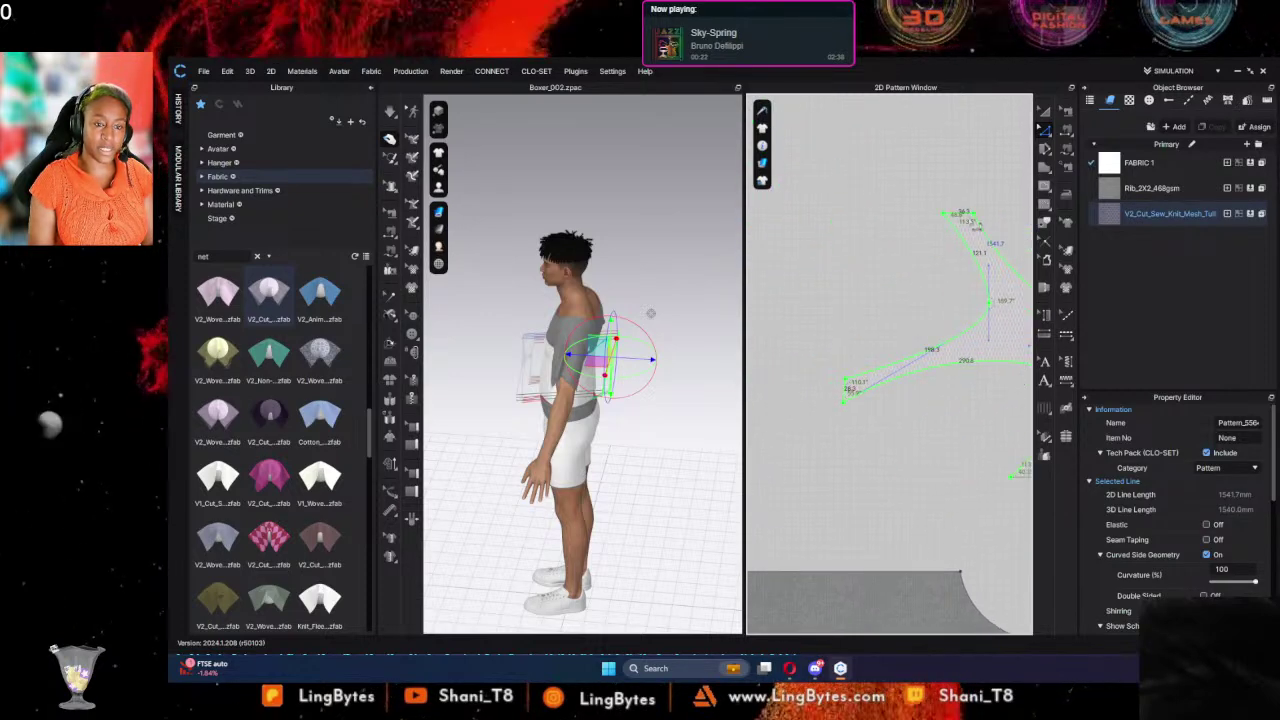
shift+click(964, 214)
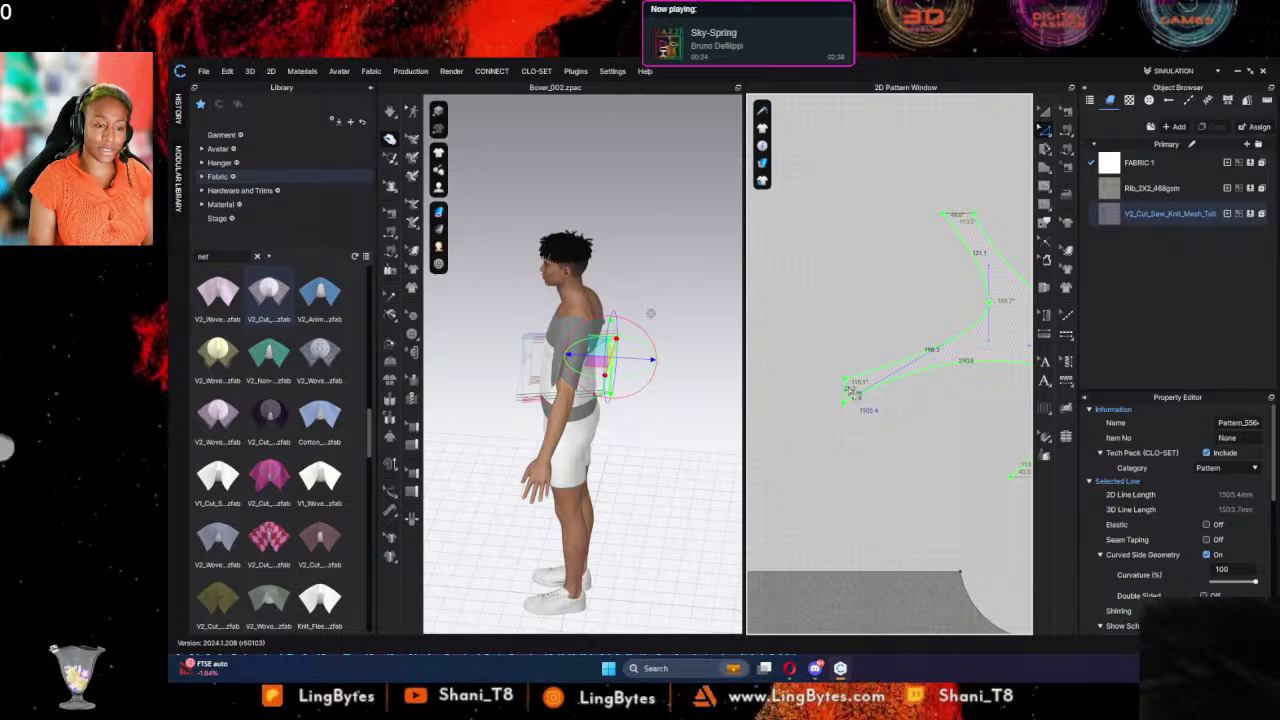
shift+click(846, 391)
scroll(811, 372, down, 5)
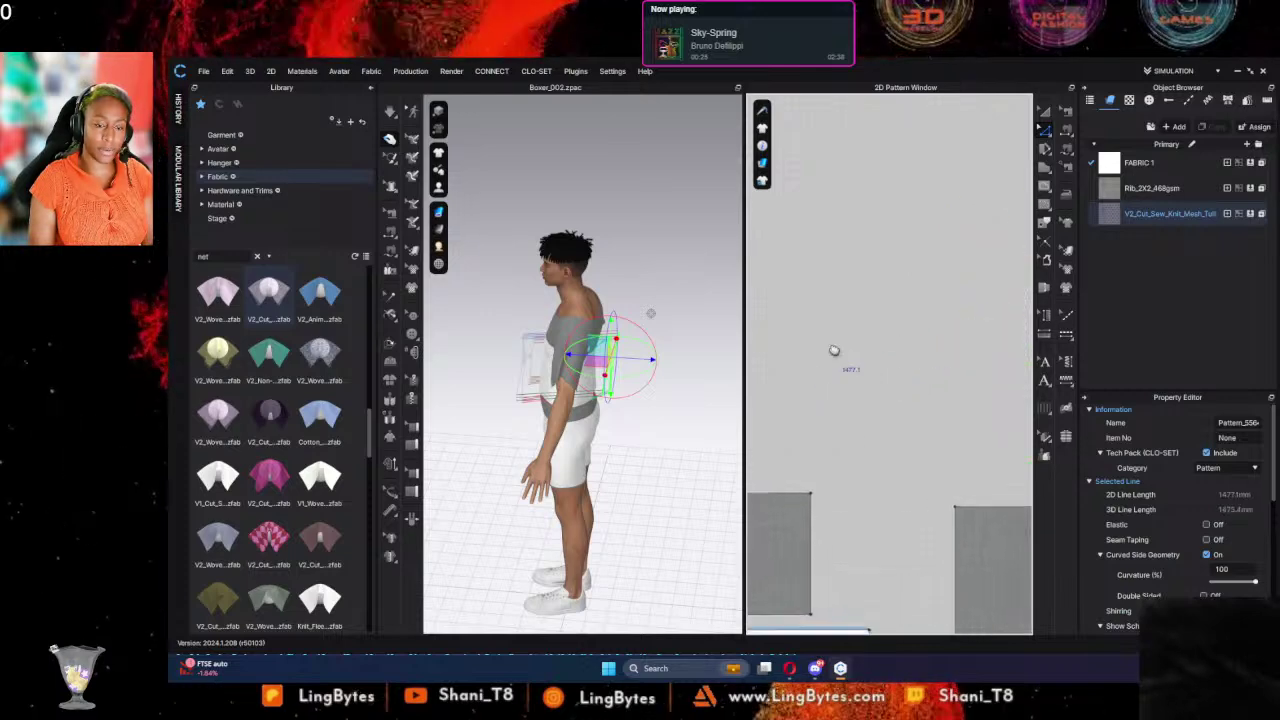
scroll(828, 345, up, 5)
right_click(886, 297)
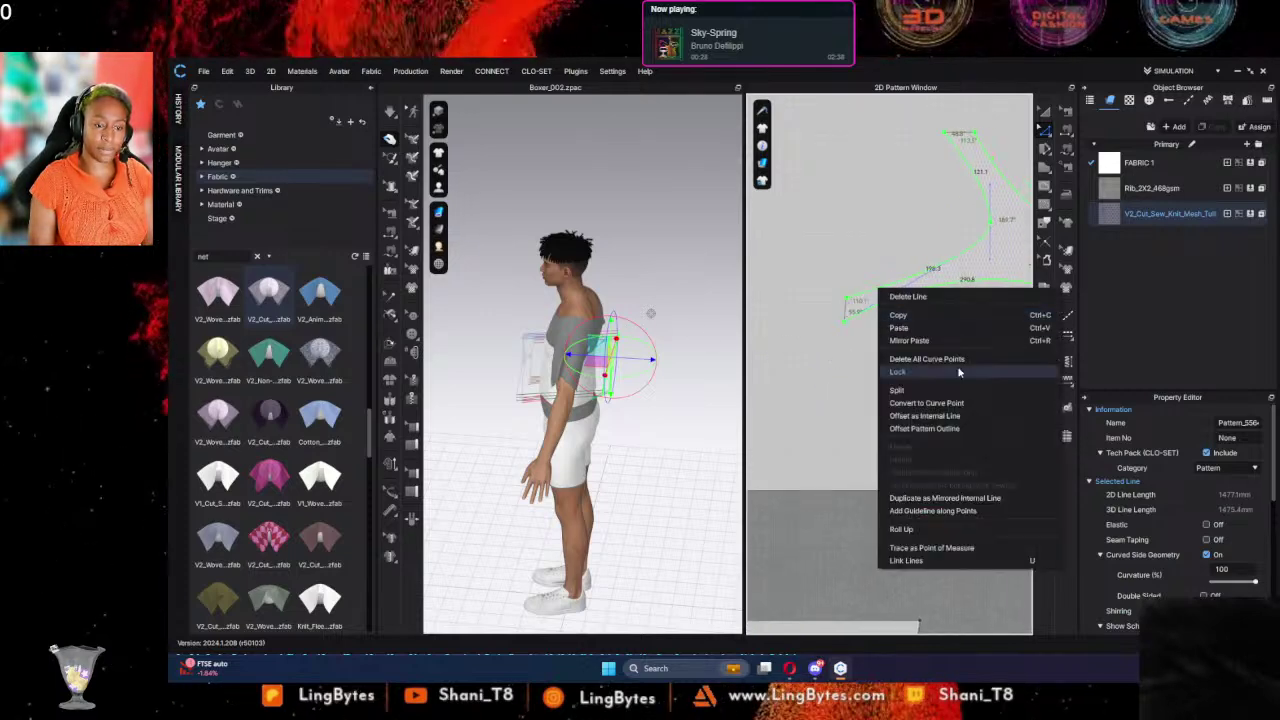
click(960, 411)
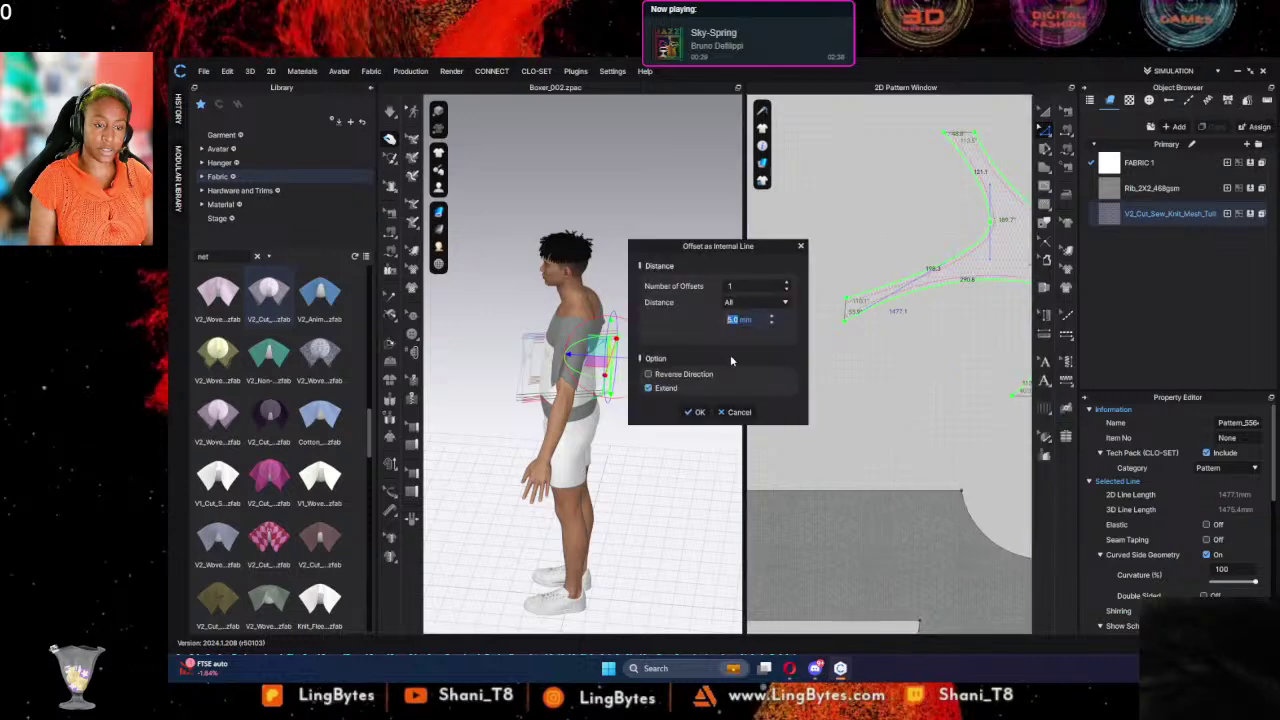
click(696, 412)
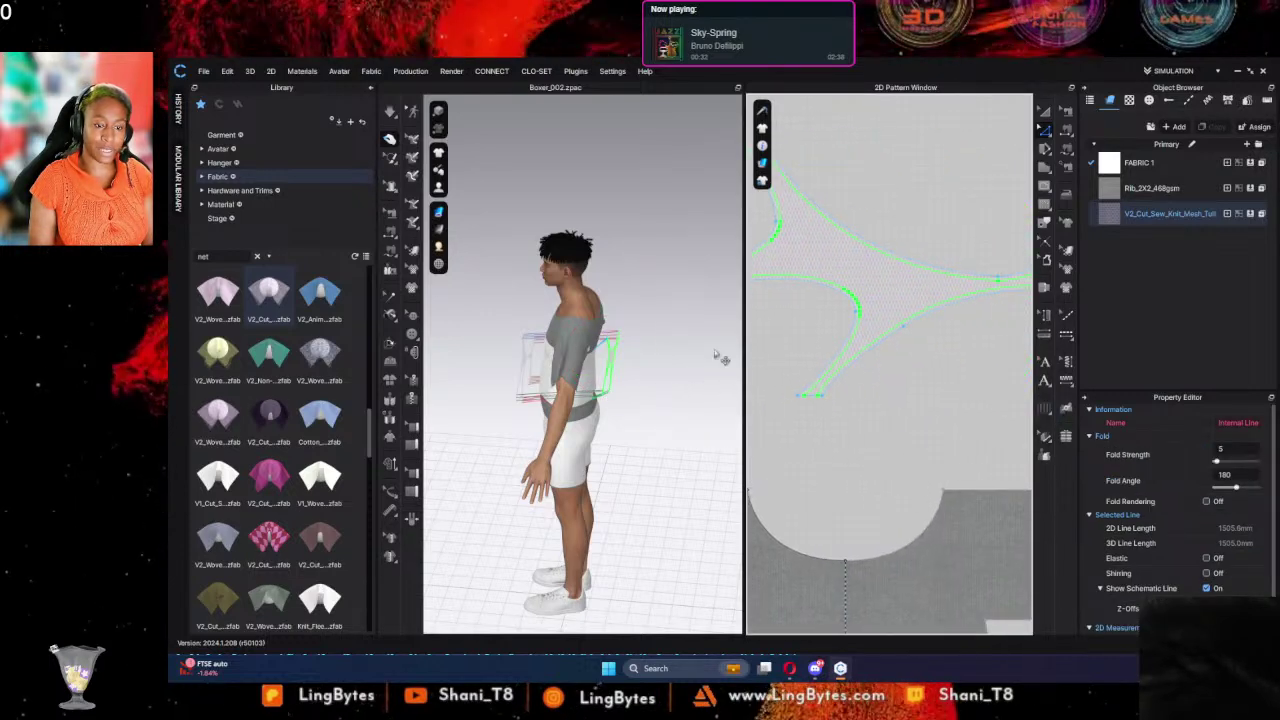
Step: Cut and sew the back overlay along its offset internal lines to separate the narrow border strips
right_click(836, 292)
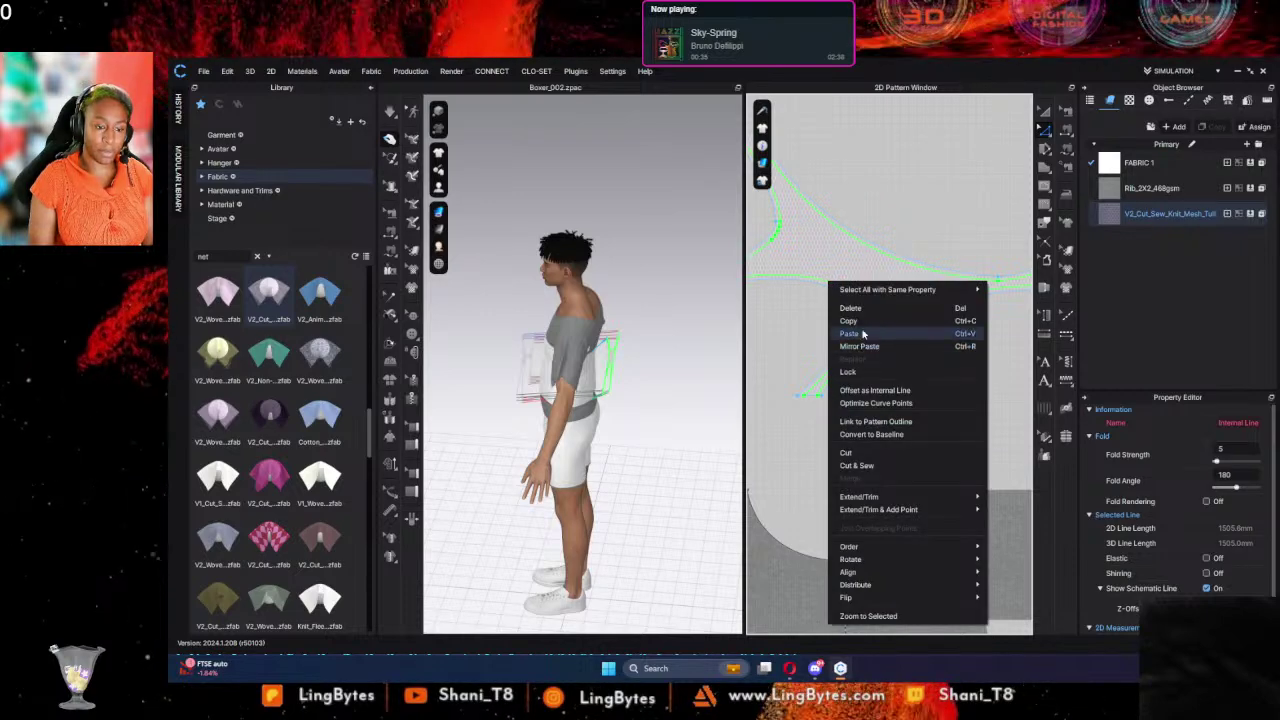
click(856, 465)
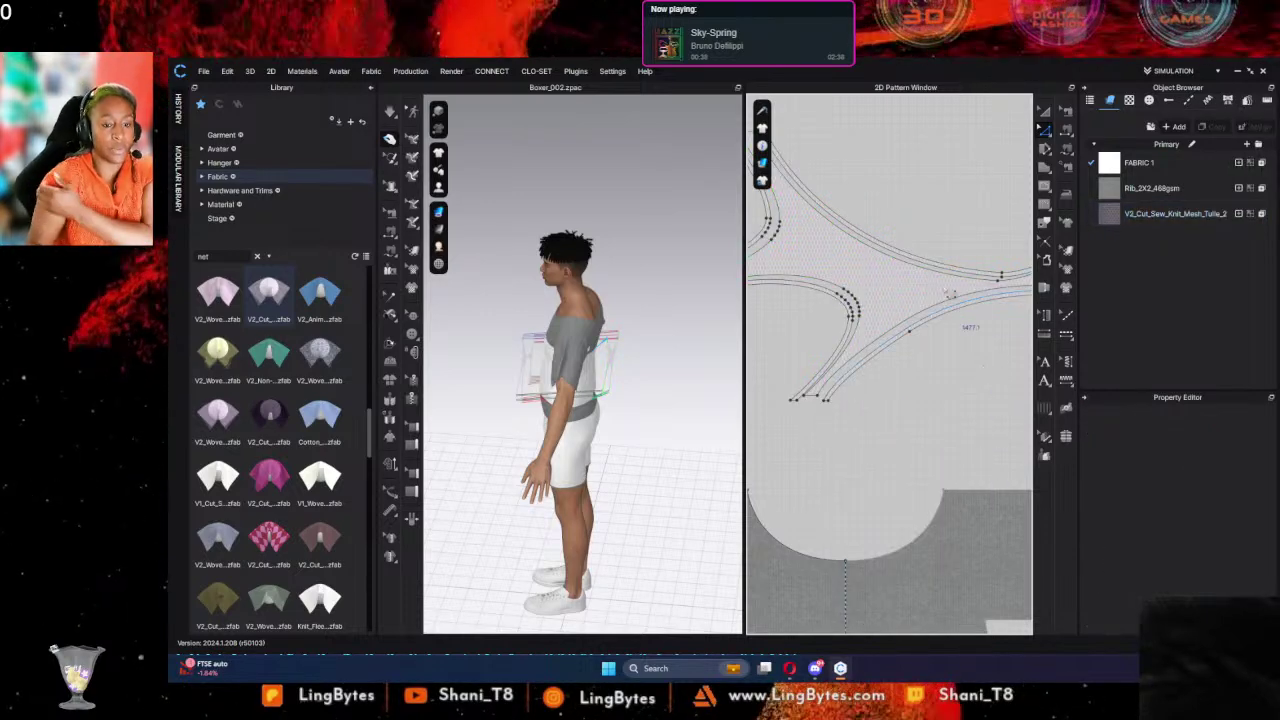
scroll(990, 145, down, 3)
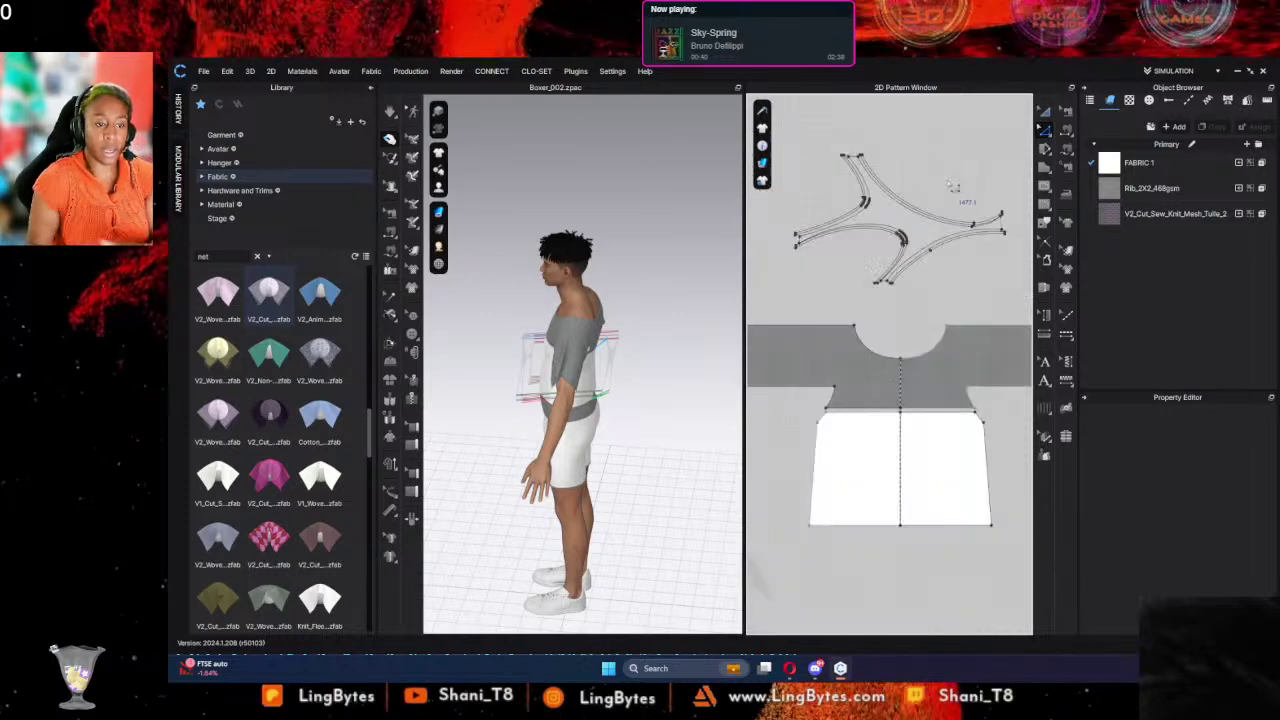
key(a)
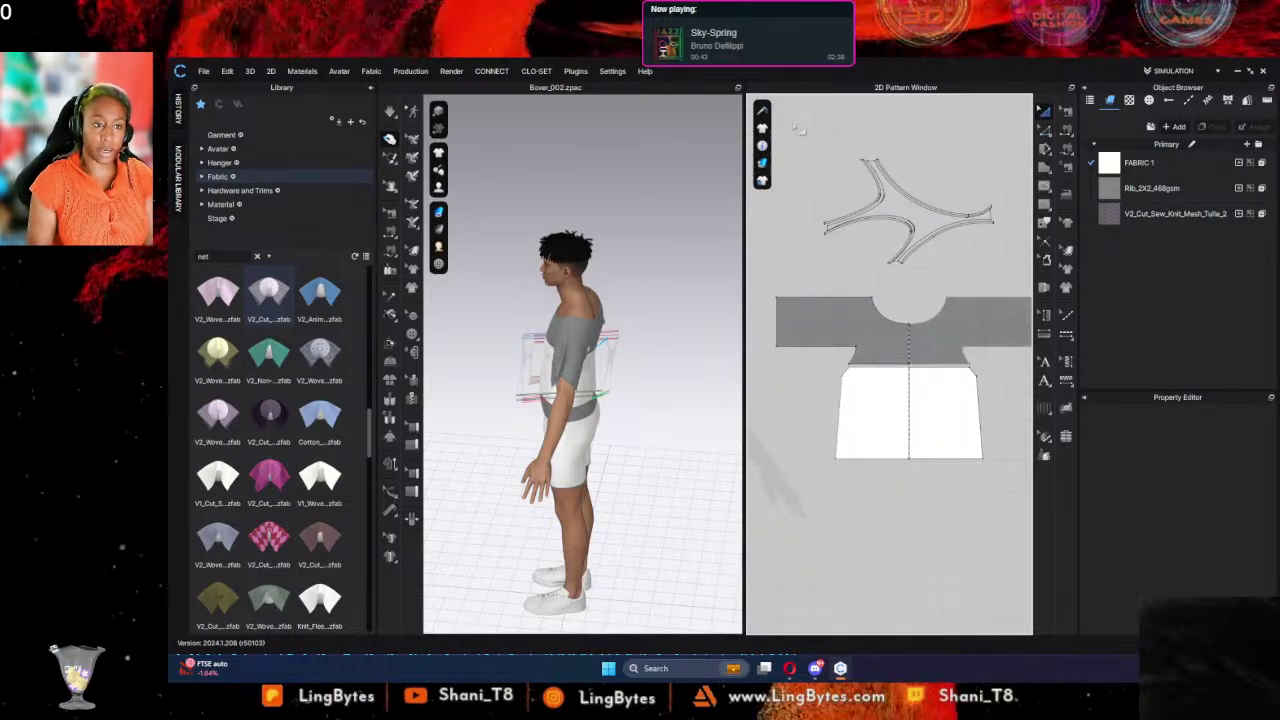
Step: Apply the Rib_2X2_468gsm fabric to the back overlay's narrow border strips and clear the selection
click(938, 214)
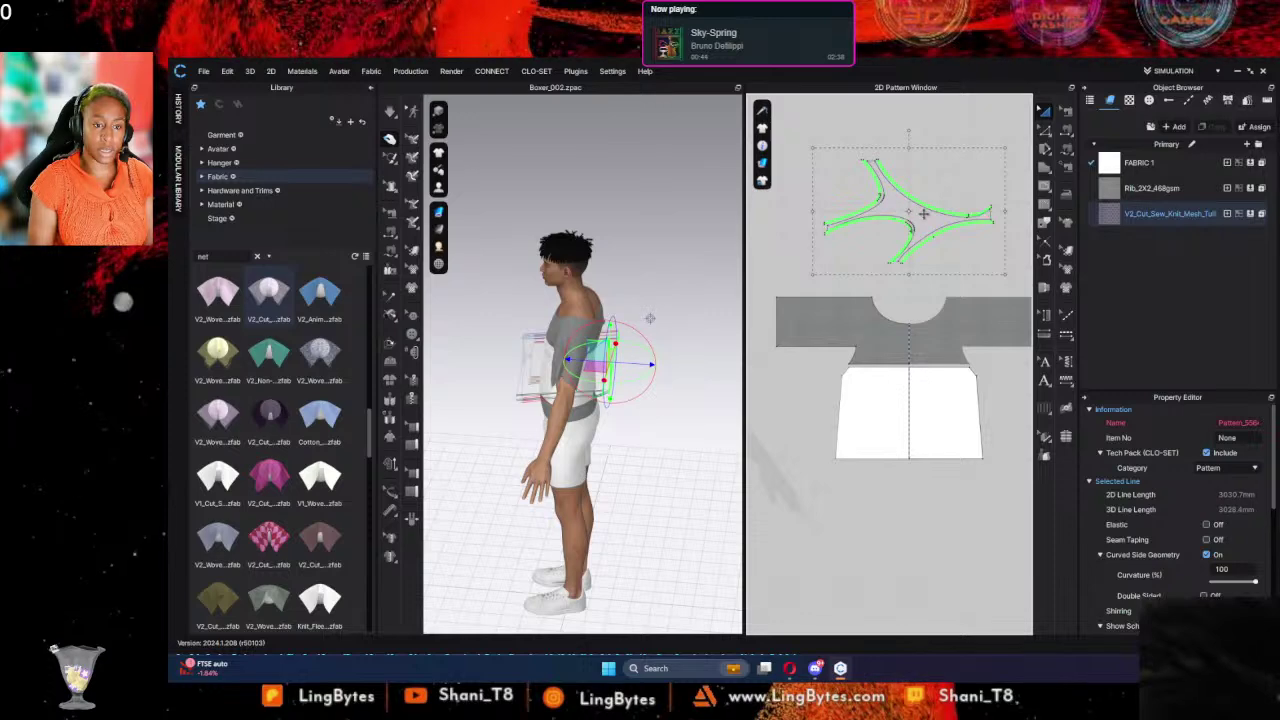
drag(1108, 183, 944, 210)
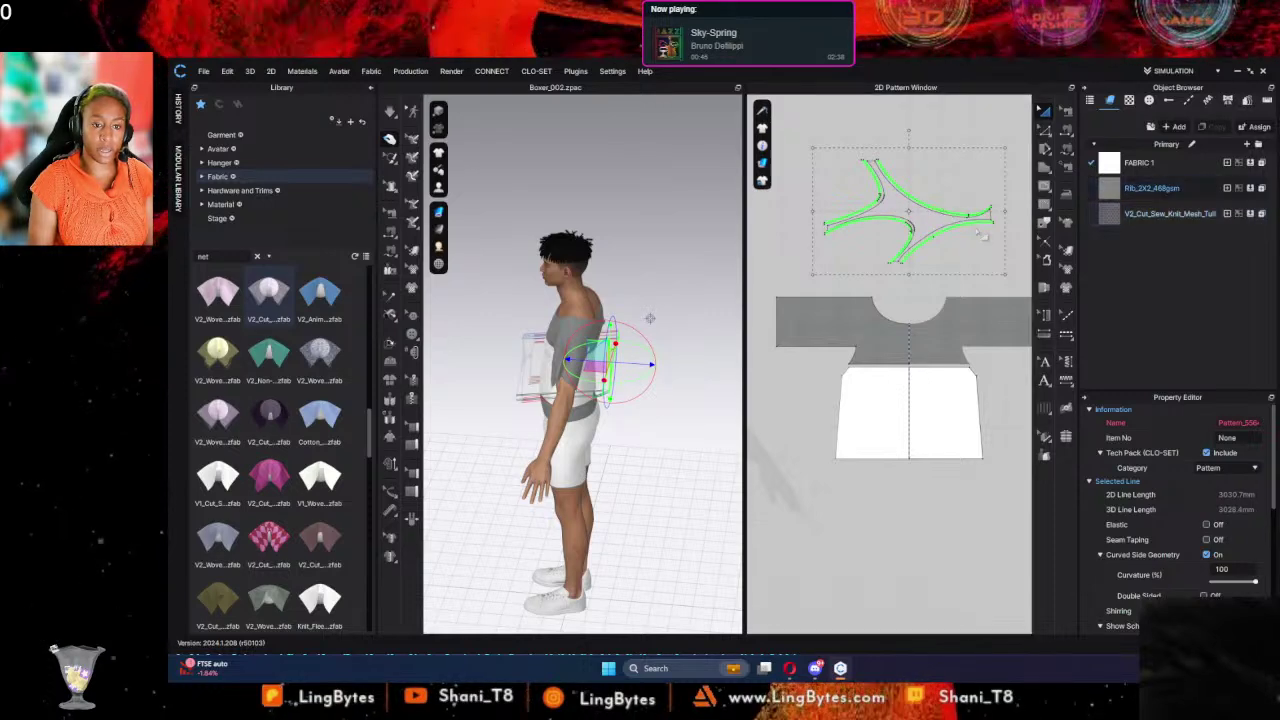
click(829, 275)
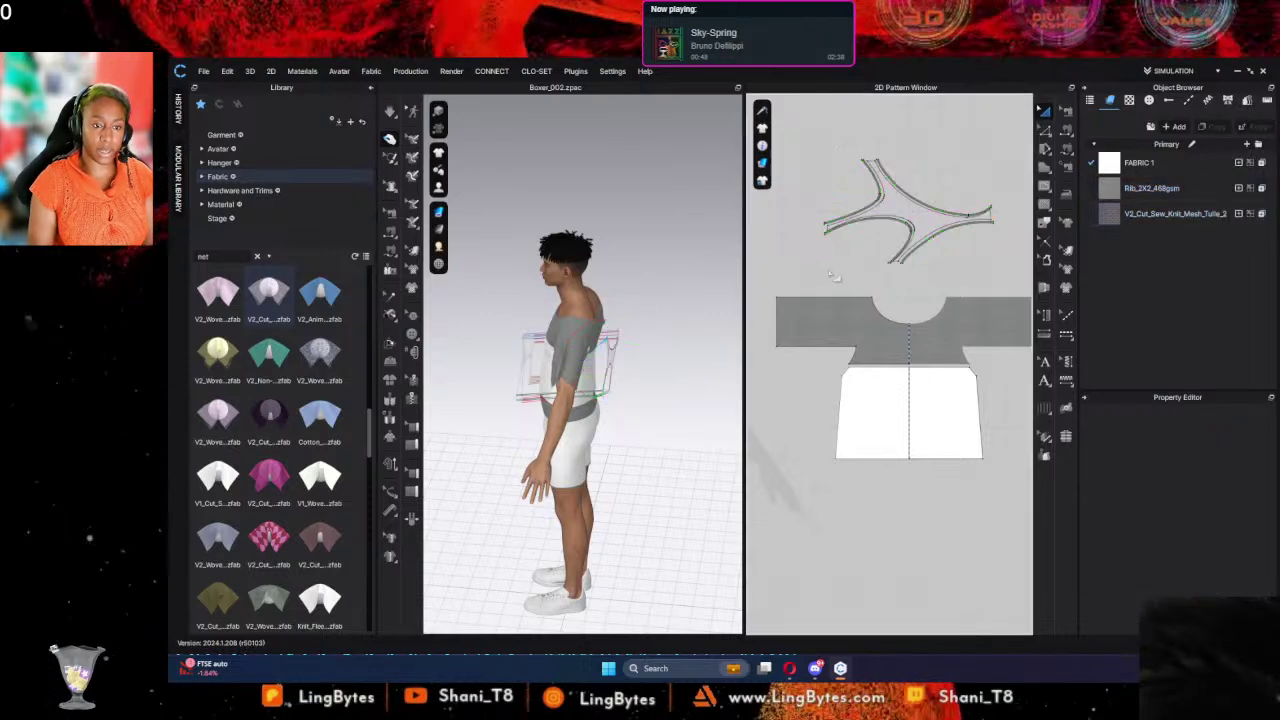
Step: Simulate the garment and check how the rib-edged back overlay sits on the avatar from behind and in profile
middle_drag(832, 278, 982, 295)
middle_drag(692, 260, 731, 273)
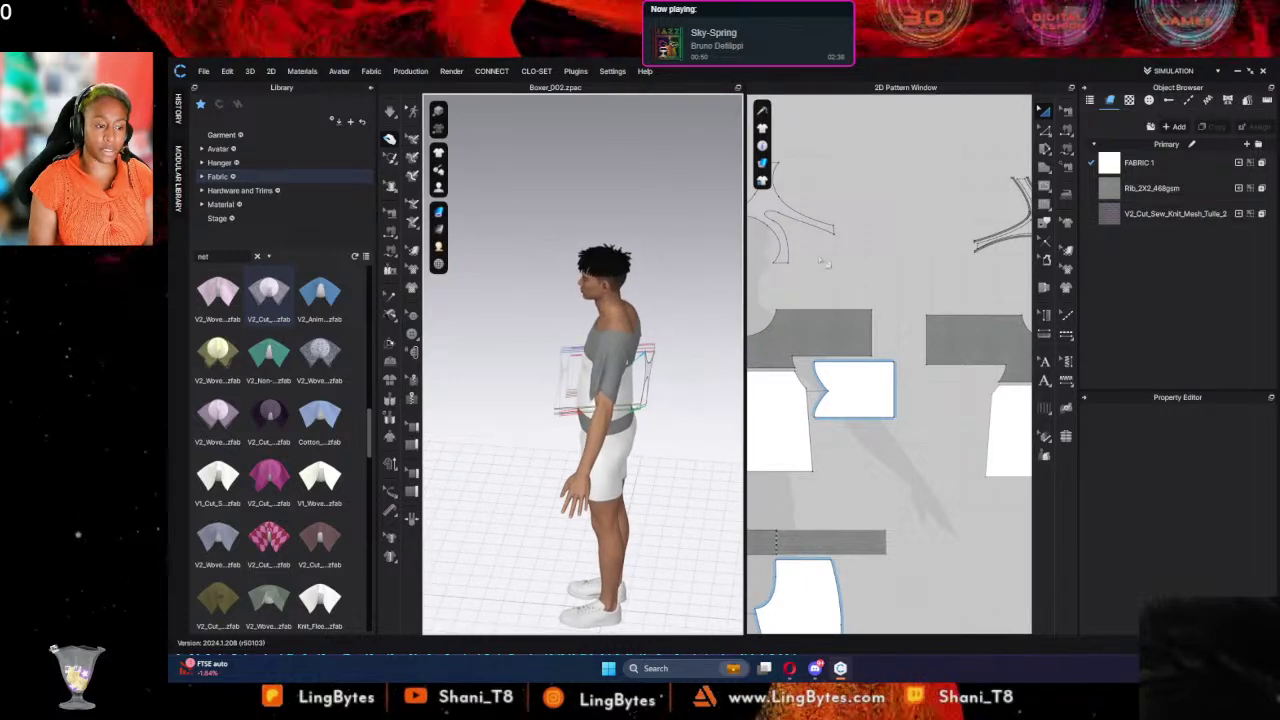
middle_drag(829, 279, 950, 352)
scroll(879, 285, down, 2)
scroll(865, 290, up, 3)
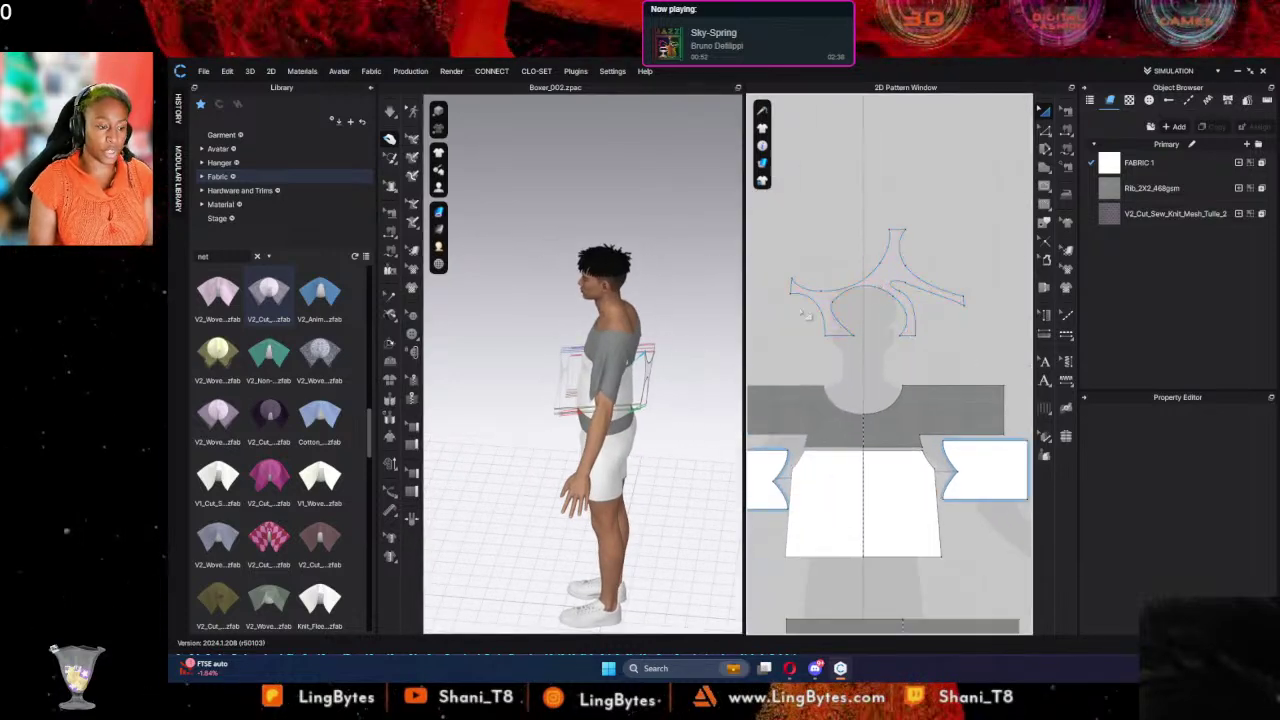
key(space)
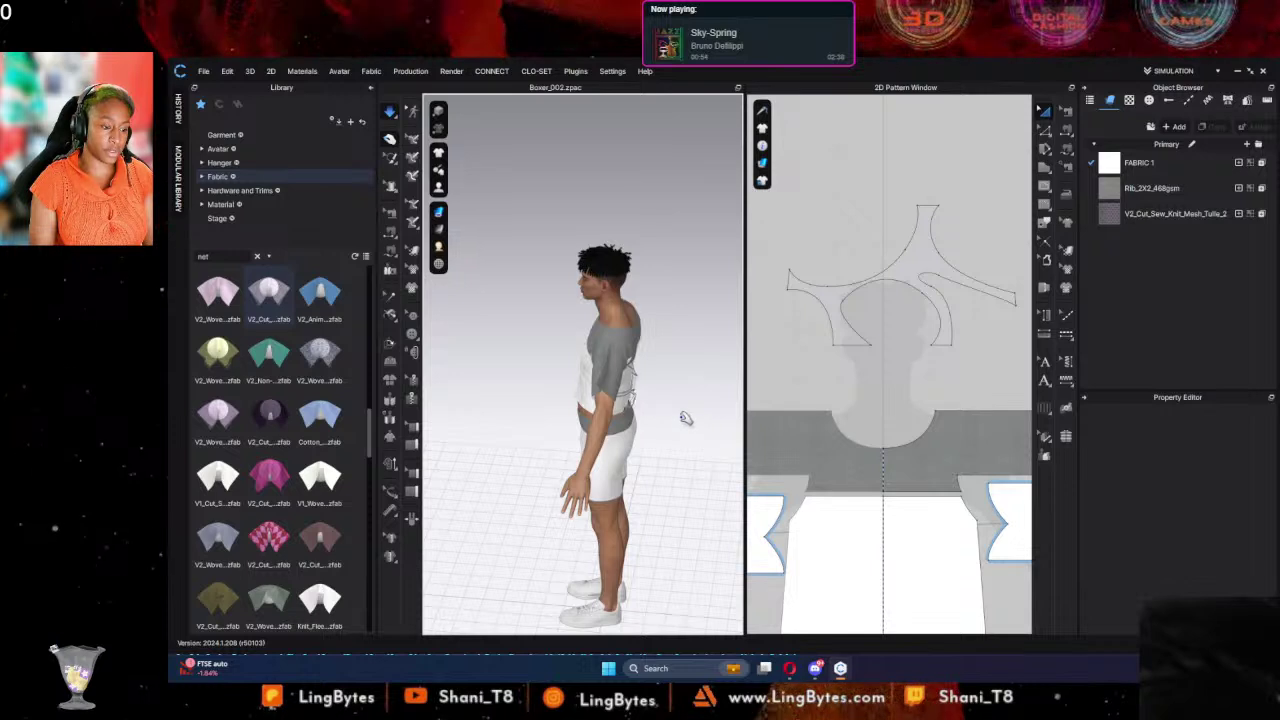
right_drag(686, 420, 540, 383)
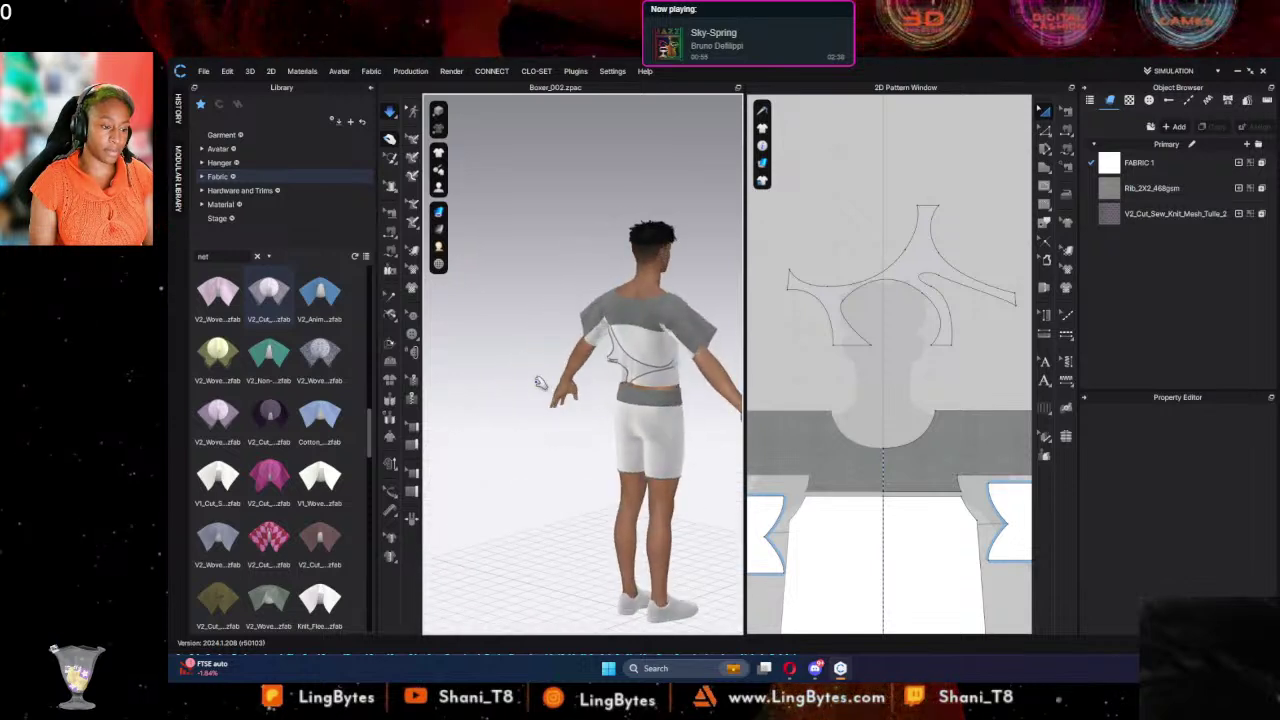
click(603, 371)
right_drag(632, 388, 694, 366)
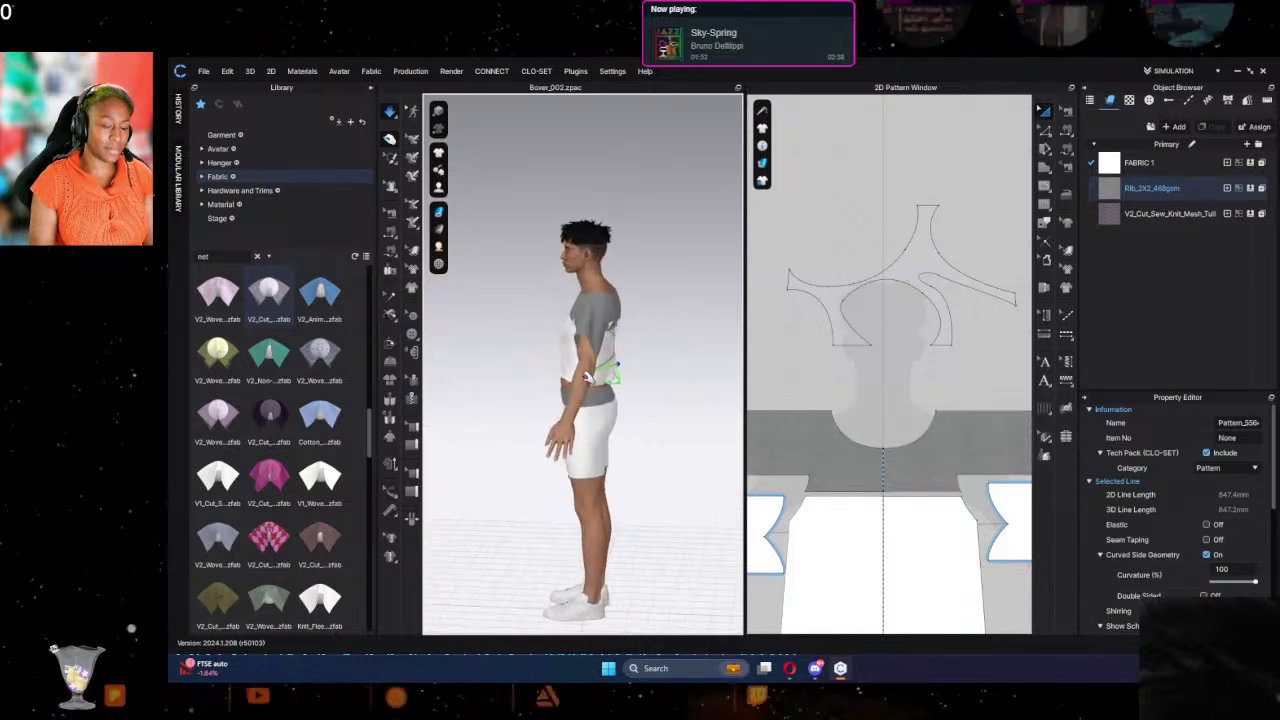
Step: Try to shorten the back overlay's lower tip by nudging the end edges of the mesh and border strips straight upward
middle_drag(990, 330, 748, 334)
scroll(850, 360, down, 2)
middle_drag(850, 360, 716, 363)
scroll(900, 368, up, 5)
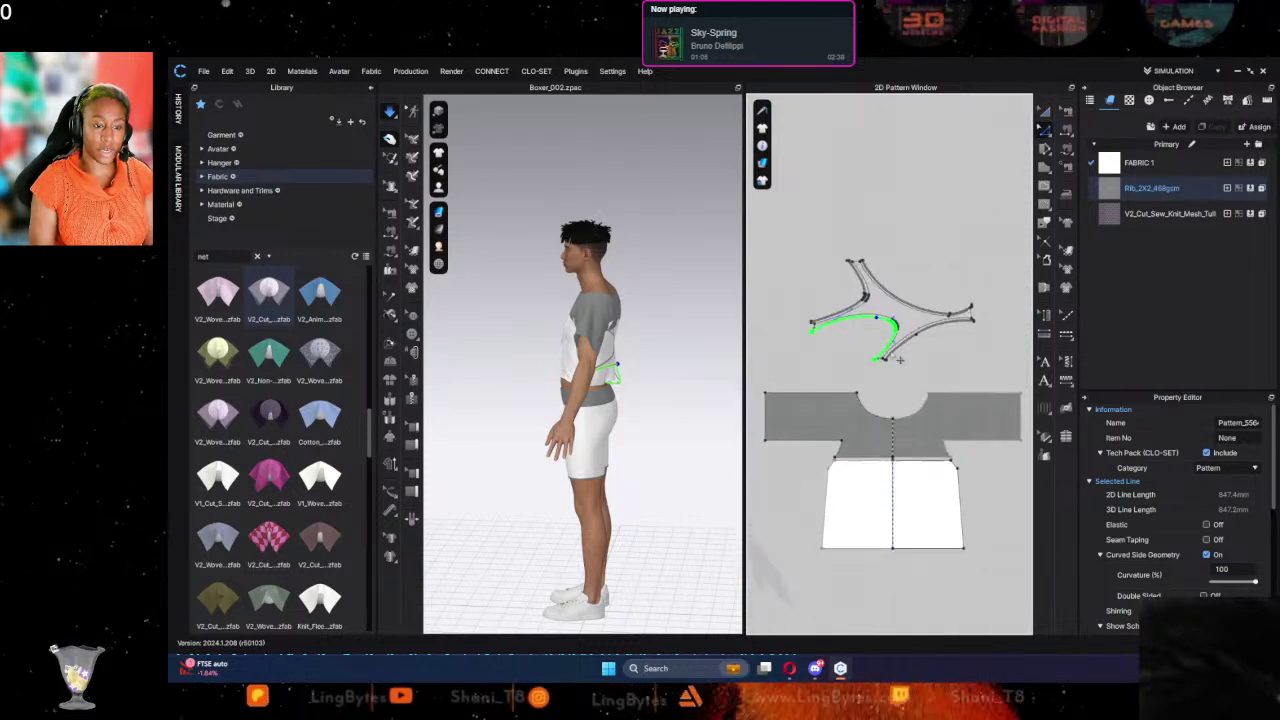
drag(923, 394, 801, 359)
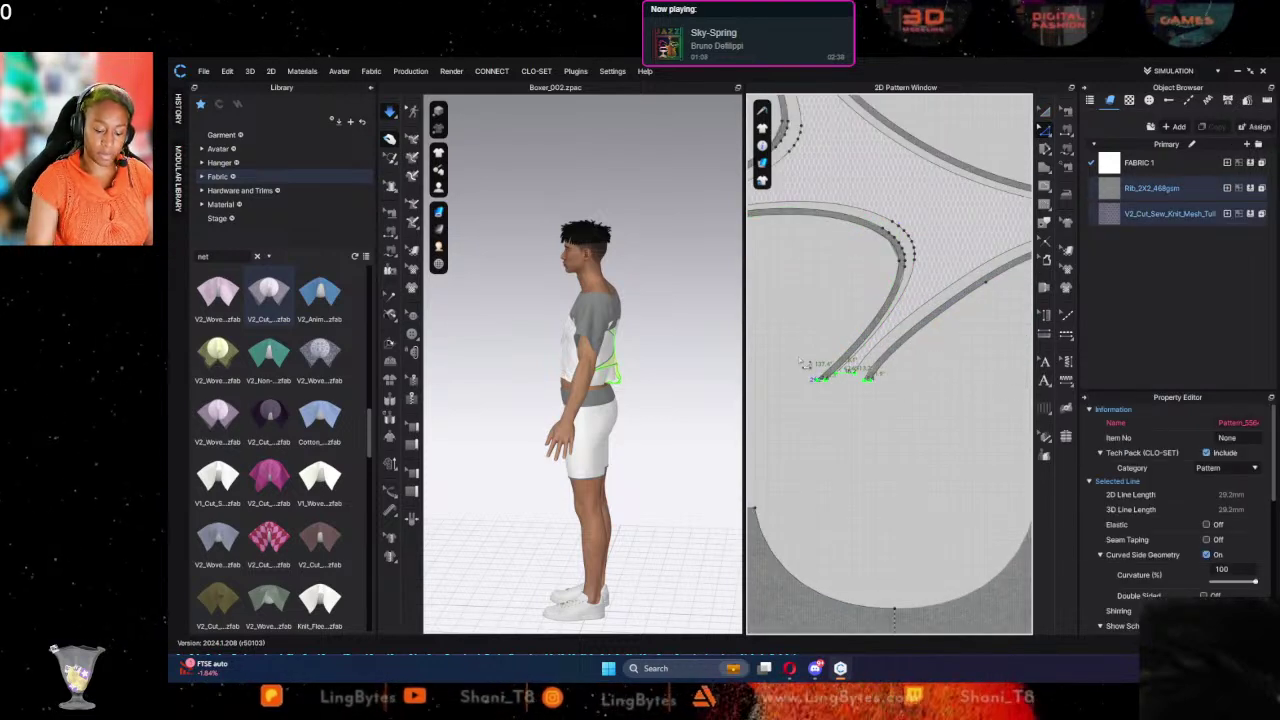
key(Up)
key(Up)
key(Up)
key(Up)
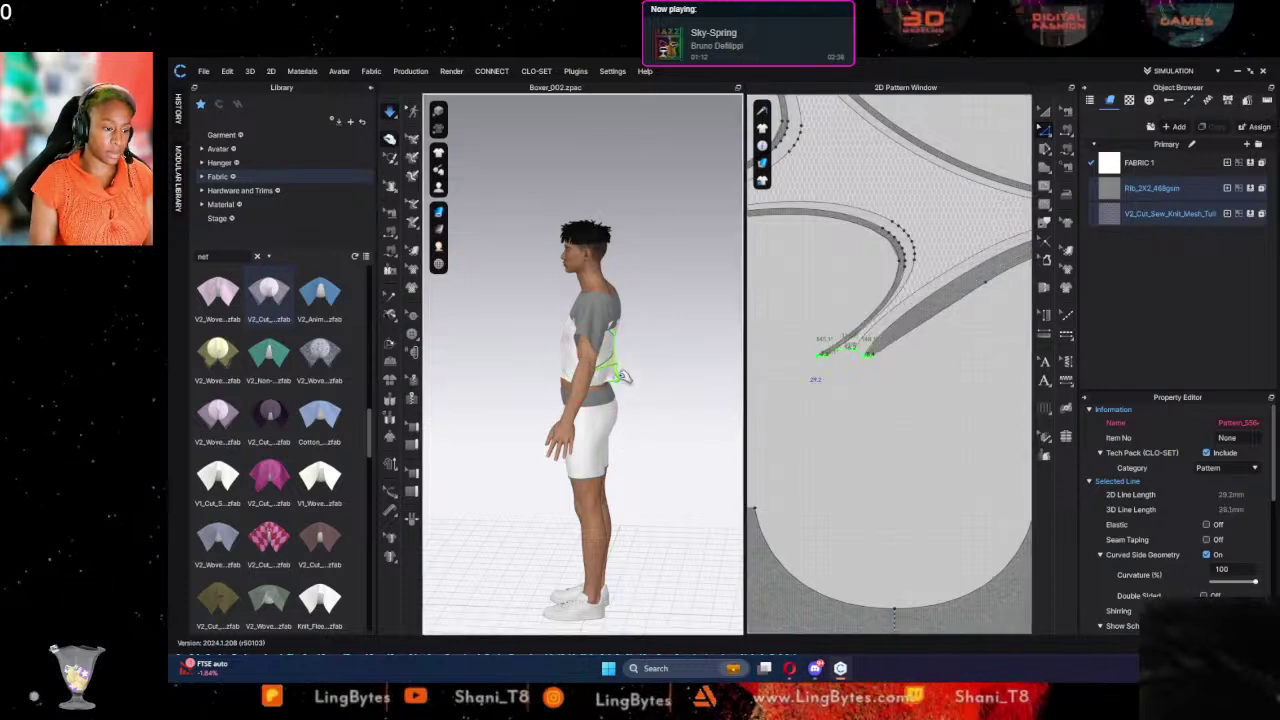
right_drag(620, 376, 533, 354)
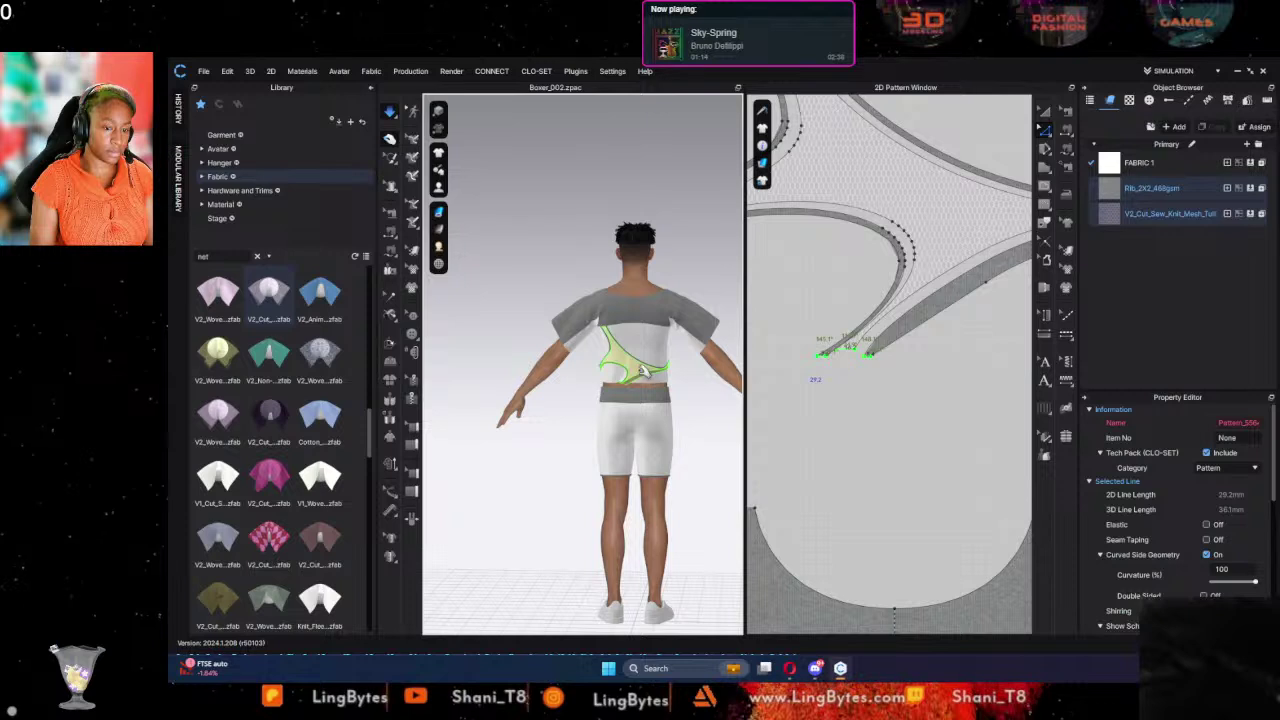
key(ctrl+z)
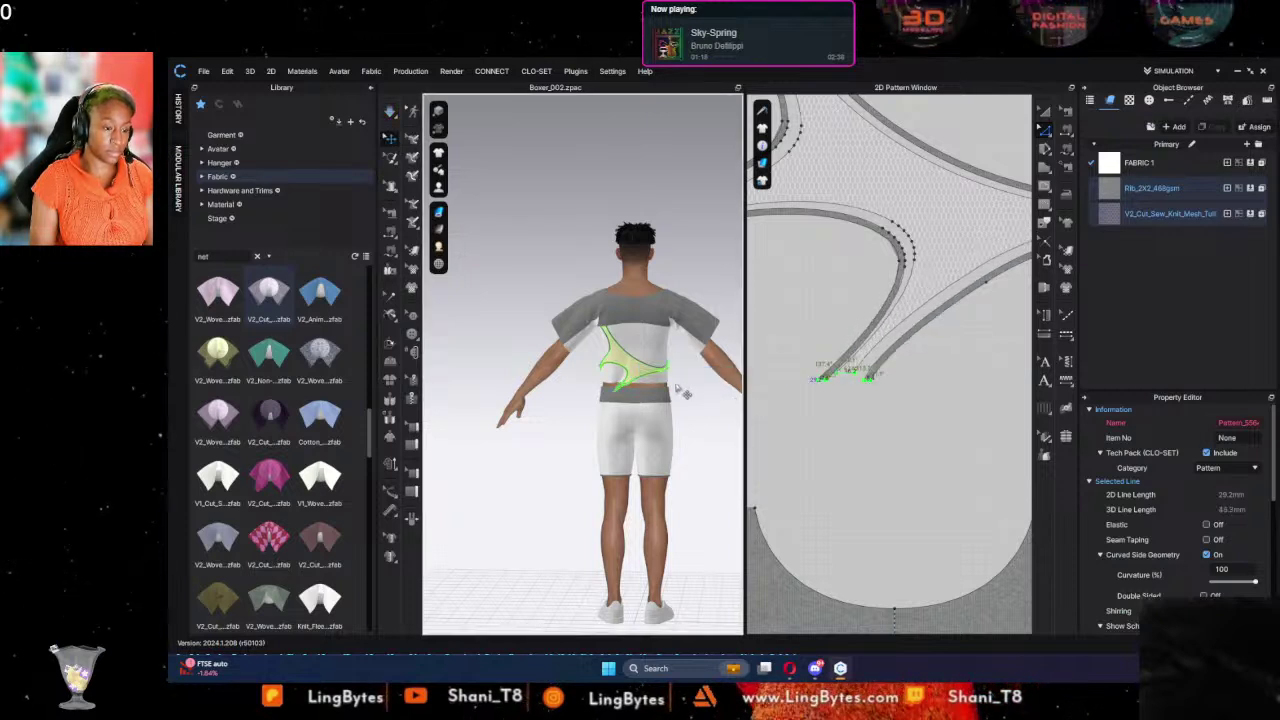
click(690, 384)
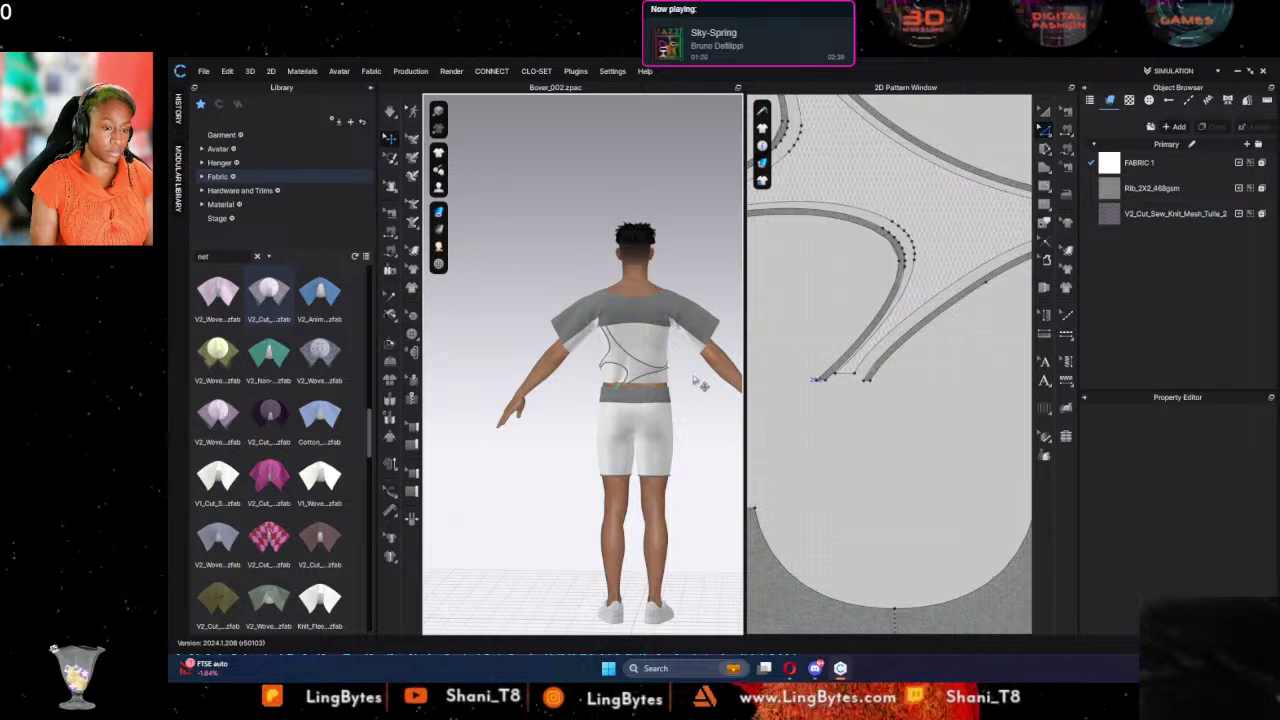
Step: Shorten the back overlay's lower tip by moving the mesh and strip ends up and inward, and level the right strip's leftover corner
click(868, 378)
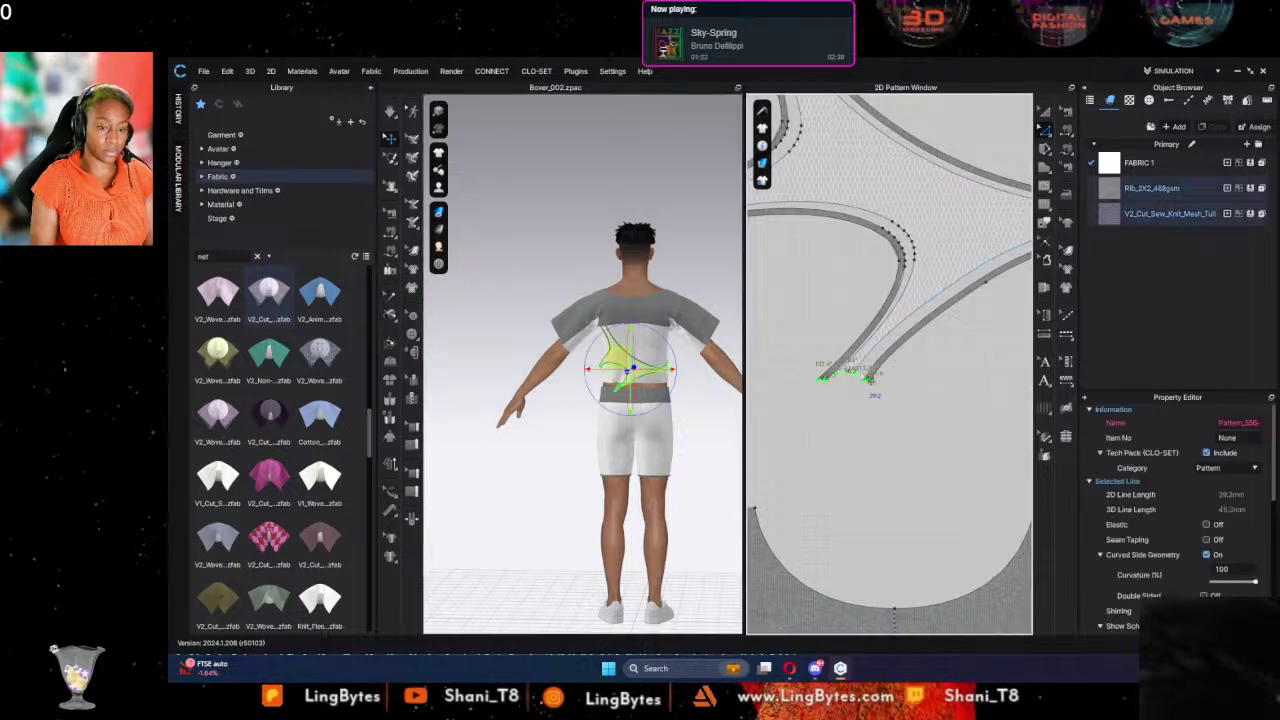
drag(879, 389, 894, 372)
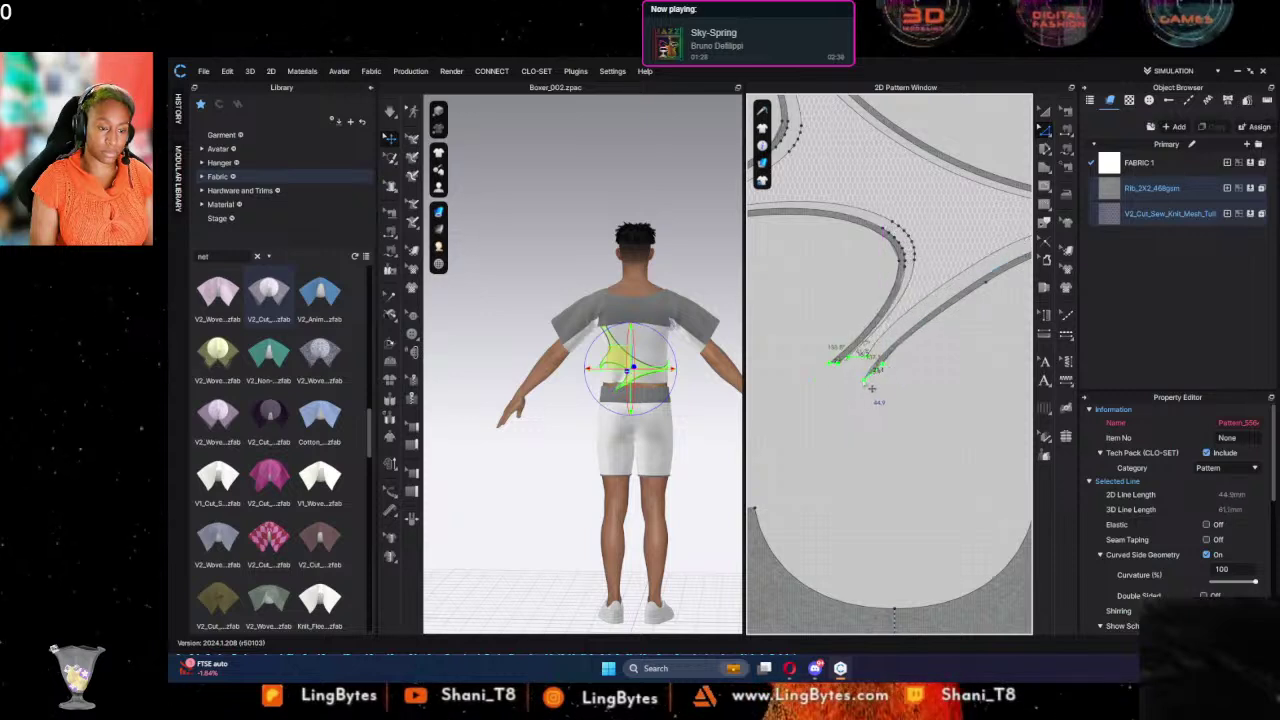
click(871, 391)
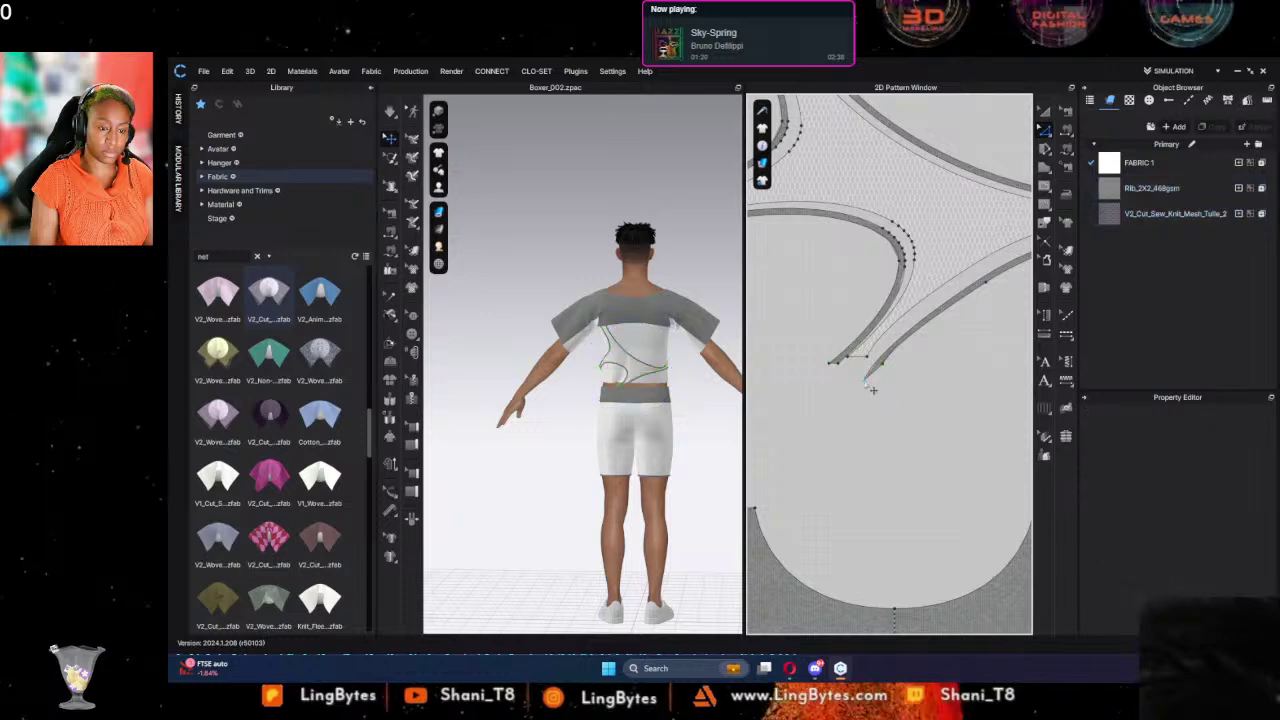
click(881, 378)
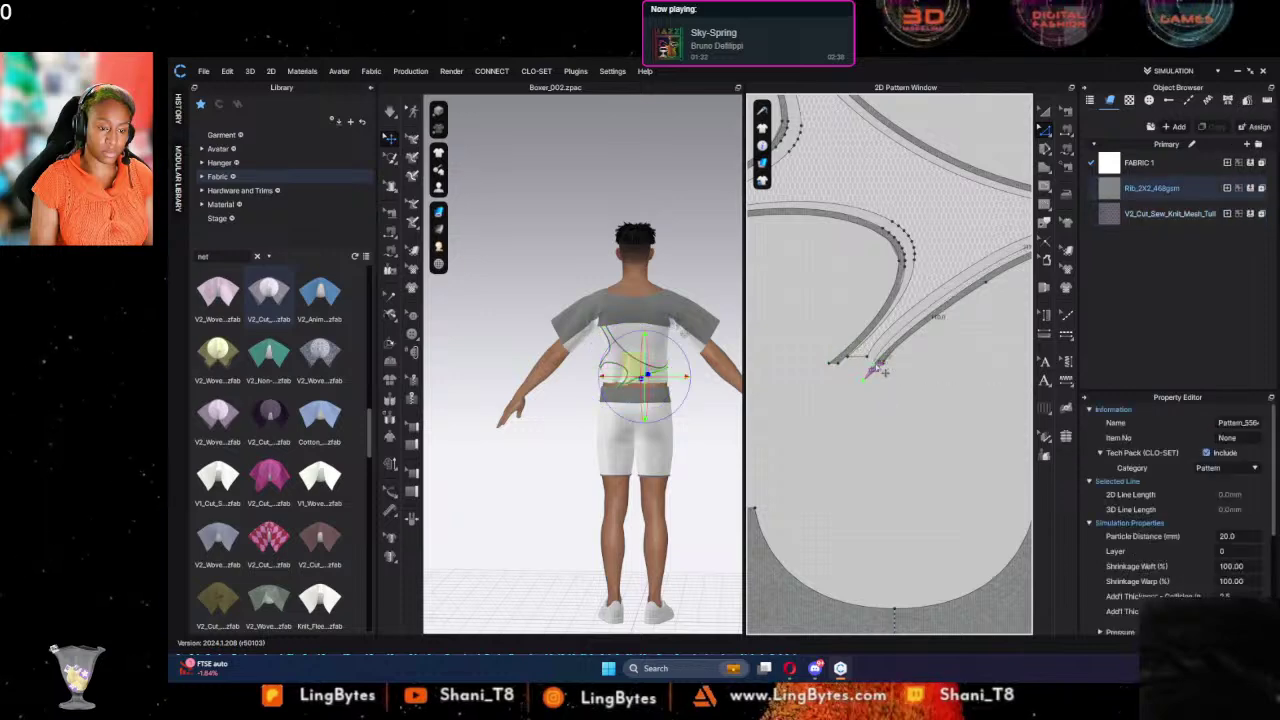
scroll(882, 372, up, 5)
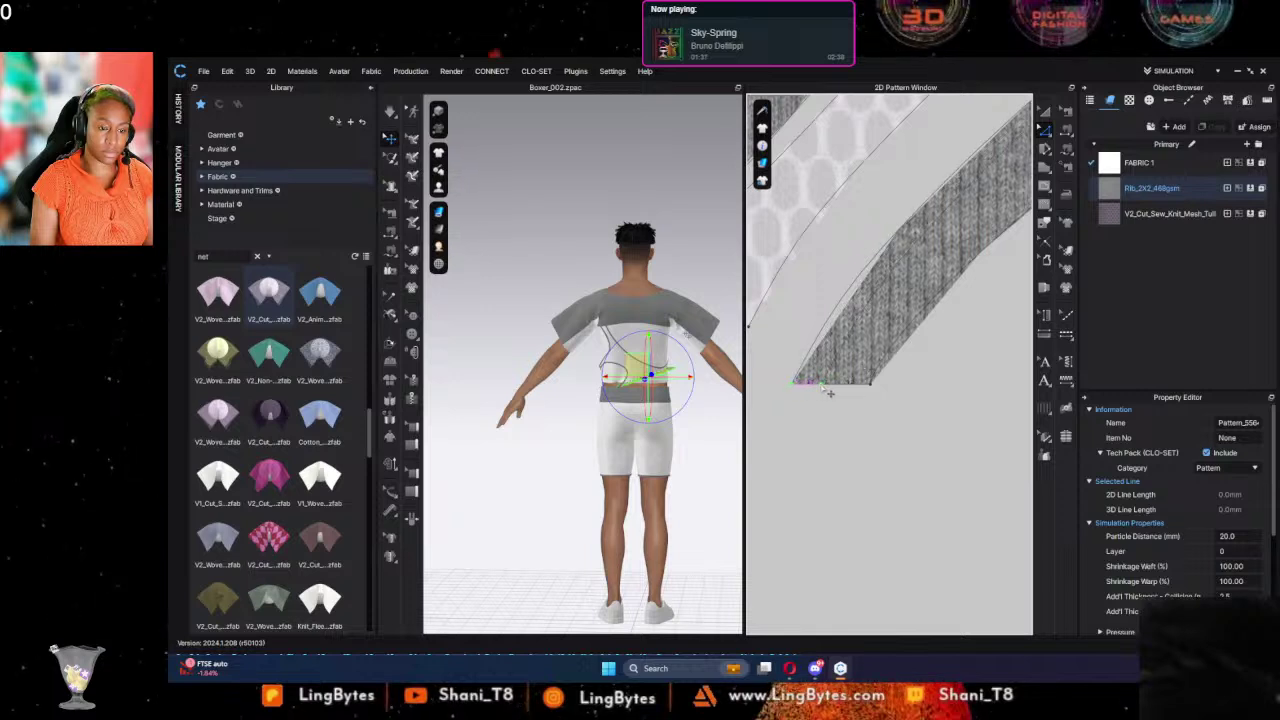
click(818, 424)
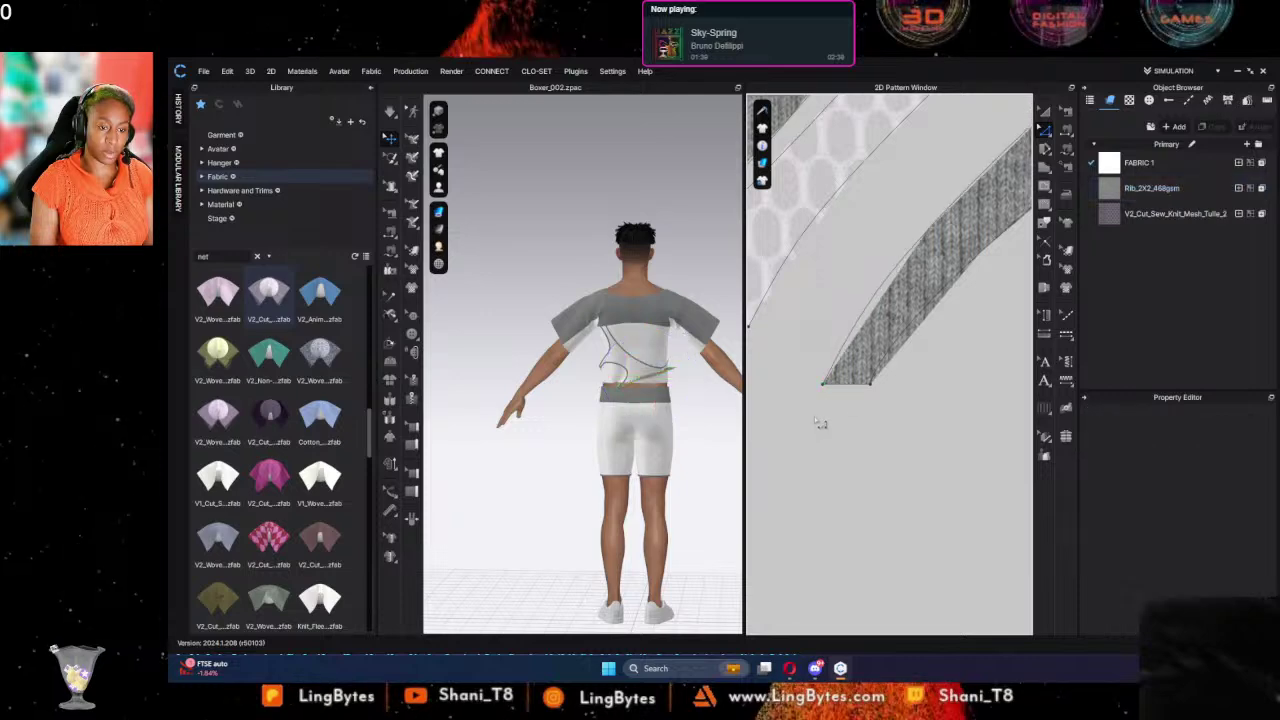
Step: Simulate the garment and check the shortened lower tip of the back overlay against the shirt's hem
scroll(818, 424, down, 3)
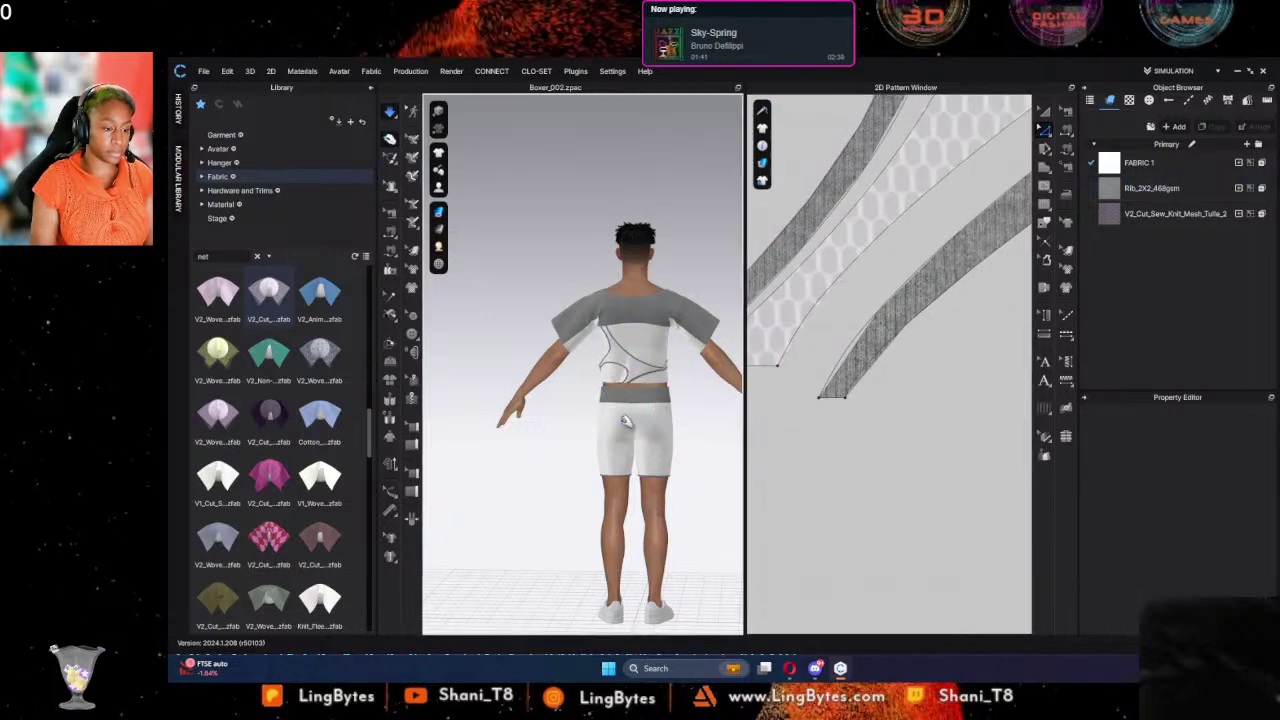
click(650, 365)
mouse_move(648, 414)
right_down()
mouse_move(844, 435)
mouse_move(609, 431)
mouse_move(632, 431)
right_up()
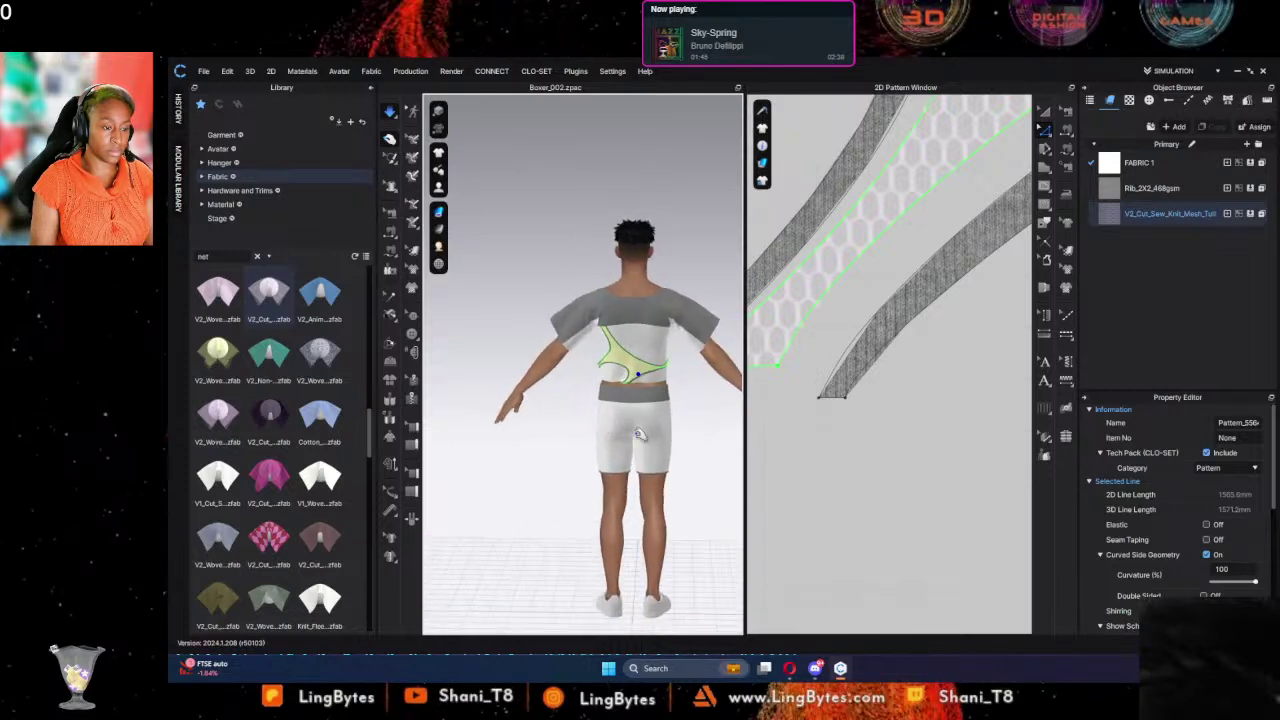
Step: Lower the centre point of the white back panel's hem slightly and simulate the garment with the longer back
scroll(788, 446, down, 5)
middle_drag(854, 456, 948, 311)
scroll(946, 314, down, 2)
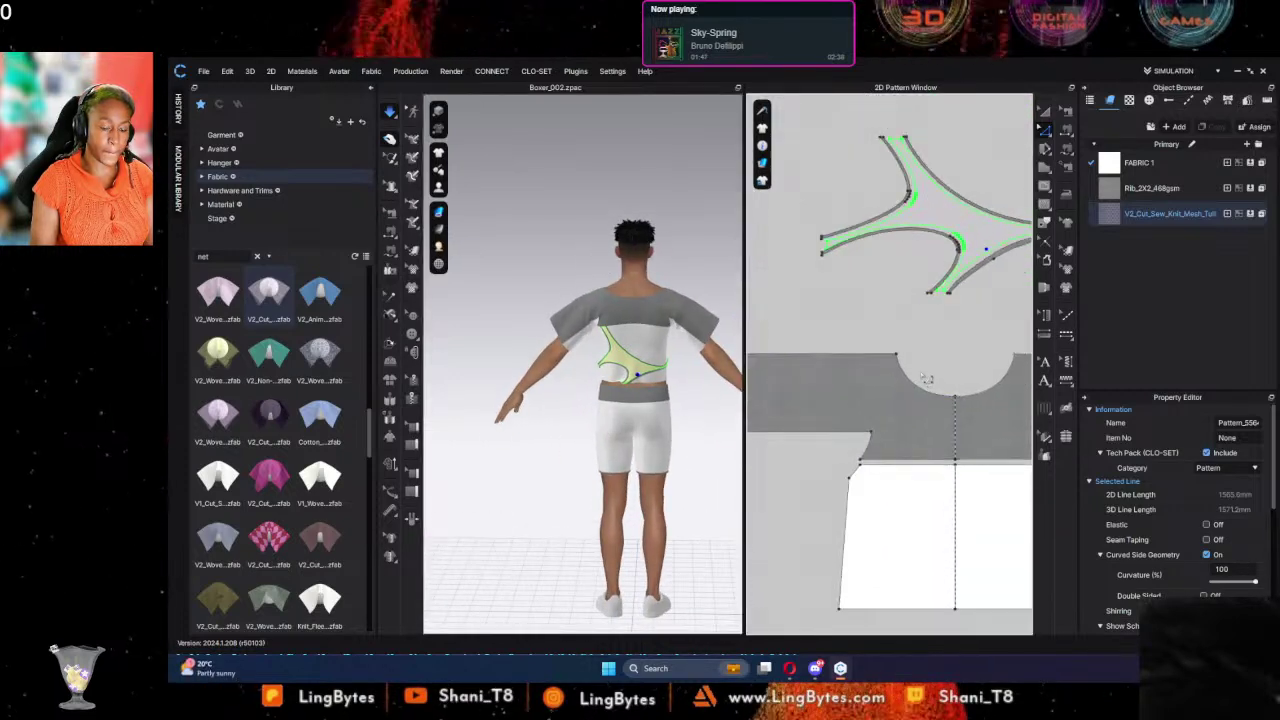
middle_drag(978, 634, 860, 480)
click(808, 434)
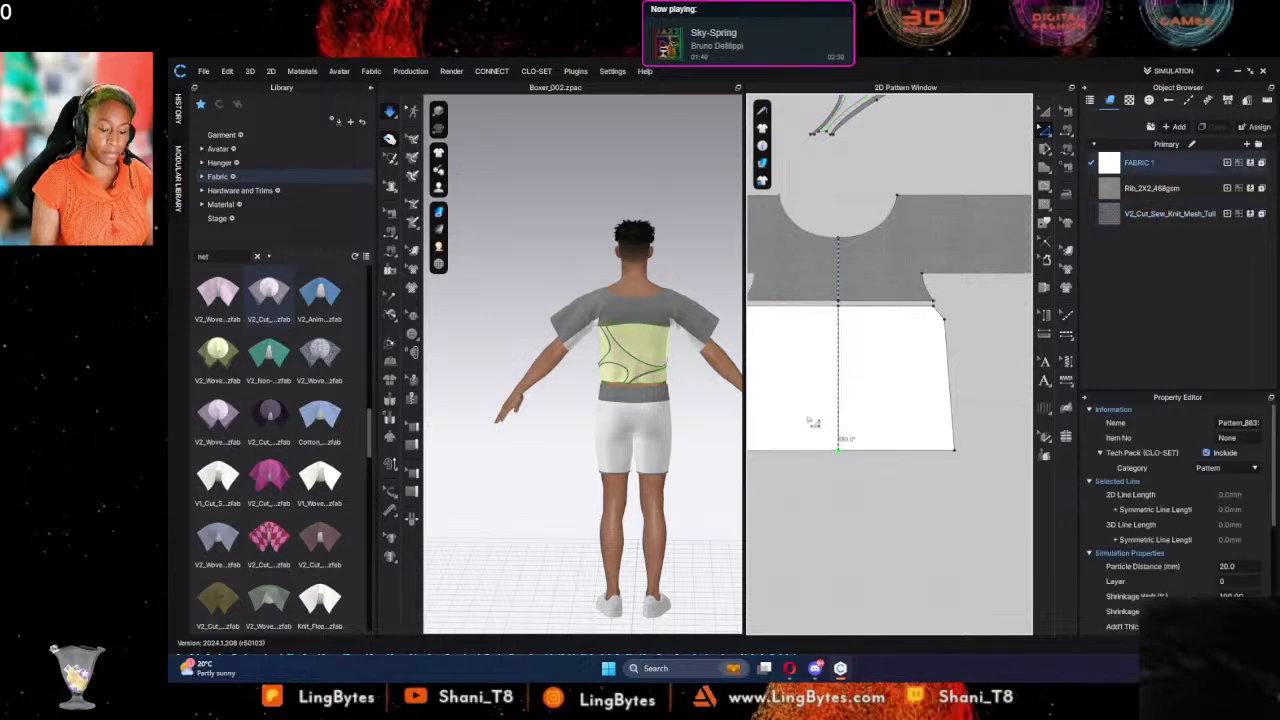
key(Down)
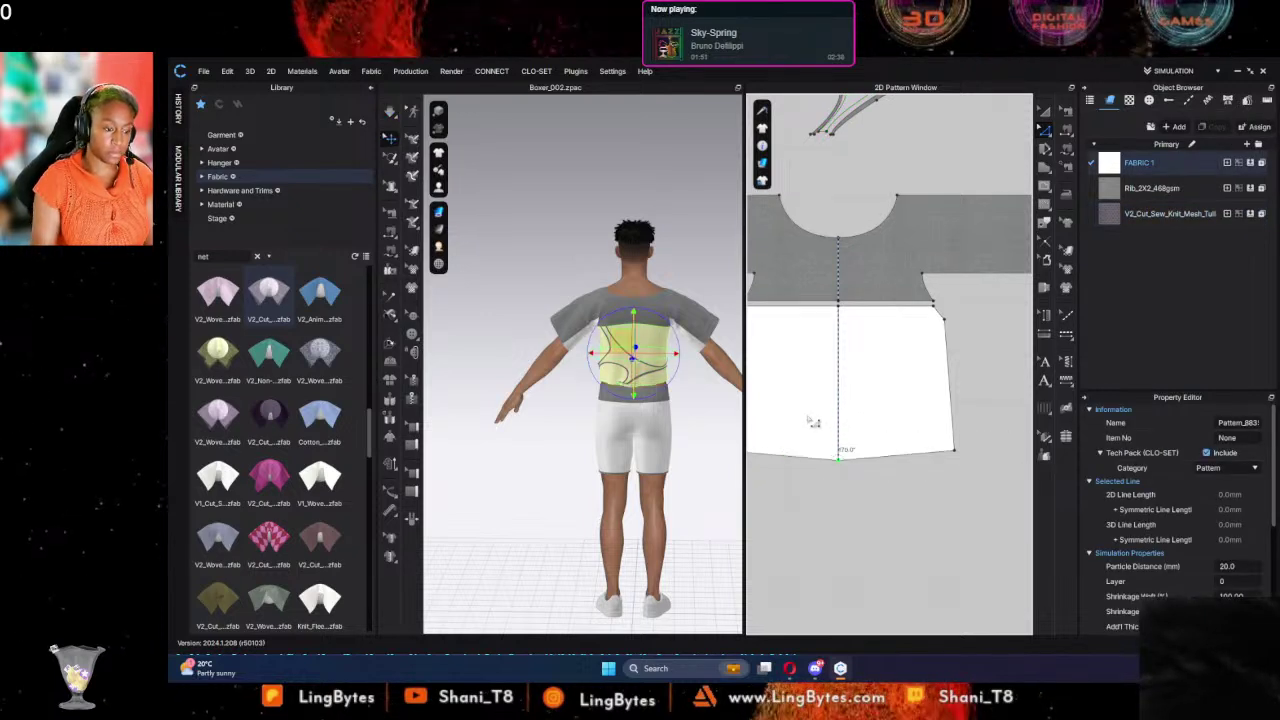
key(space)
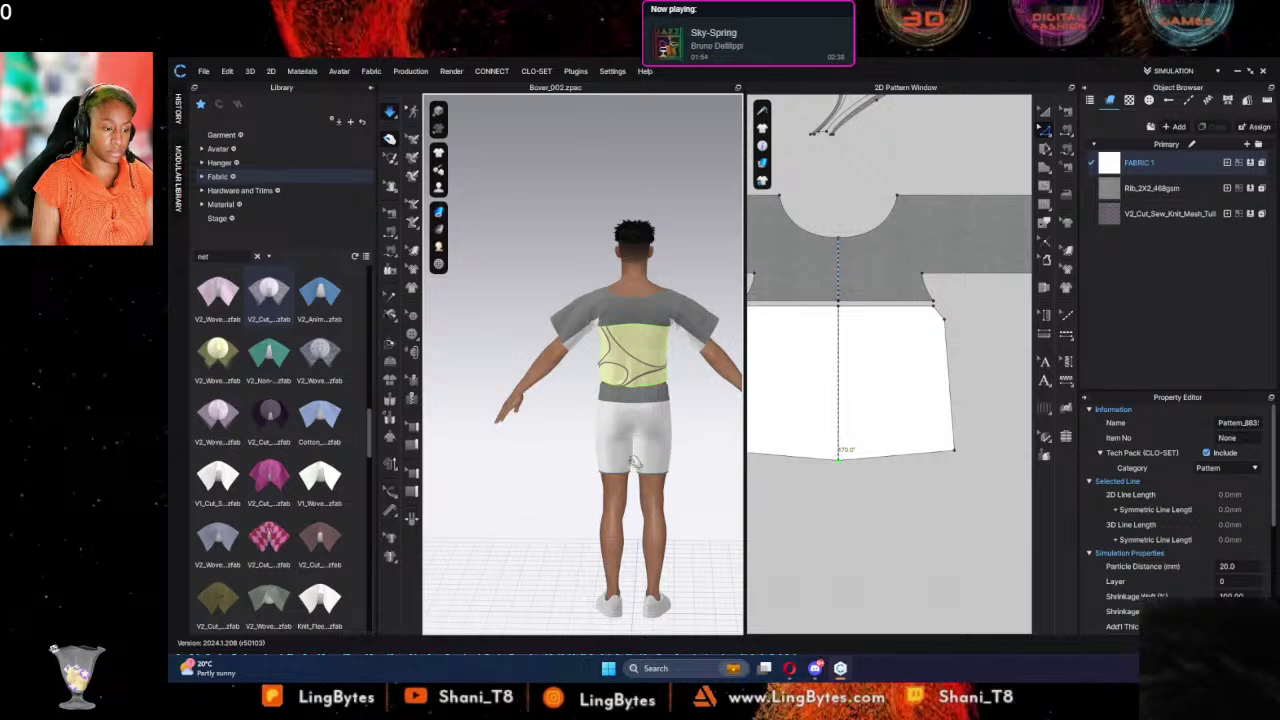
click(555, 459)
right_drag(558, 457, 588, 436)
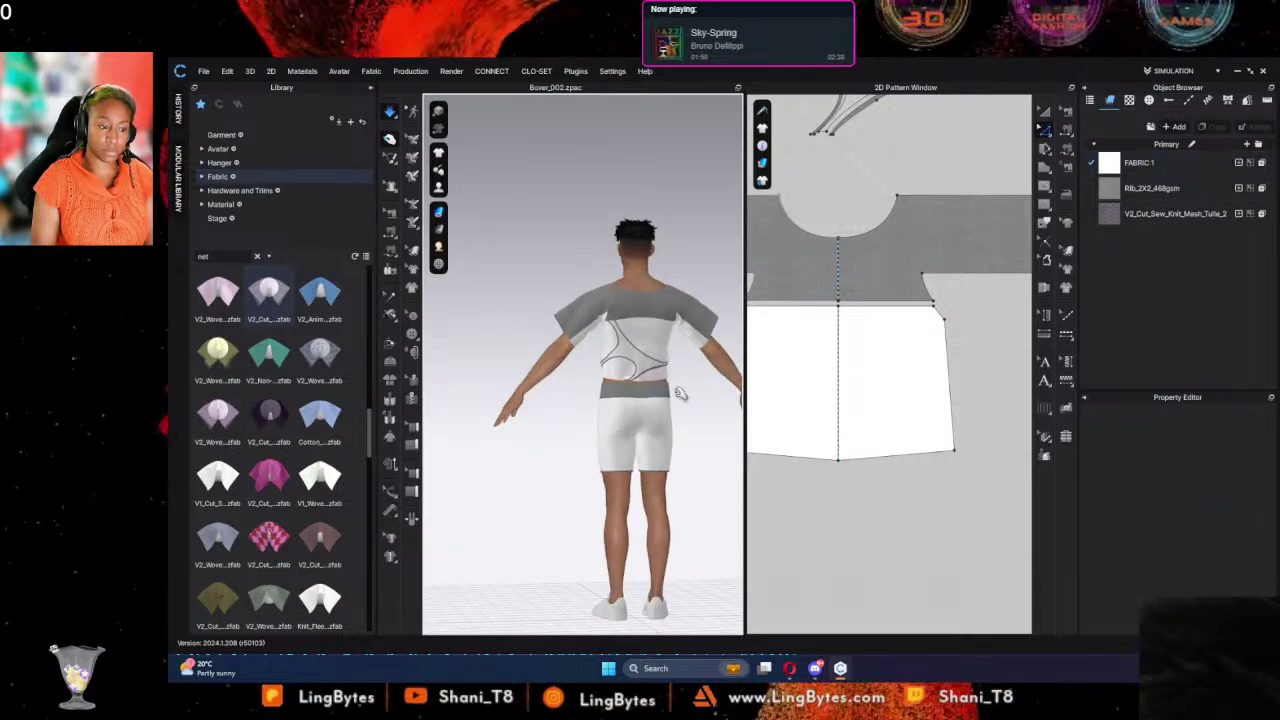
Step: Smooth the white back panel's angled hem into one continuous downward curve between its two side corners
click(1045, 132)
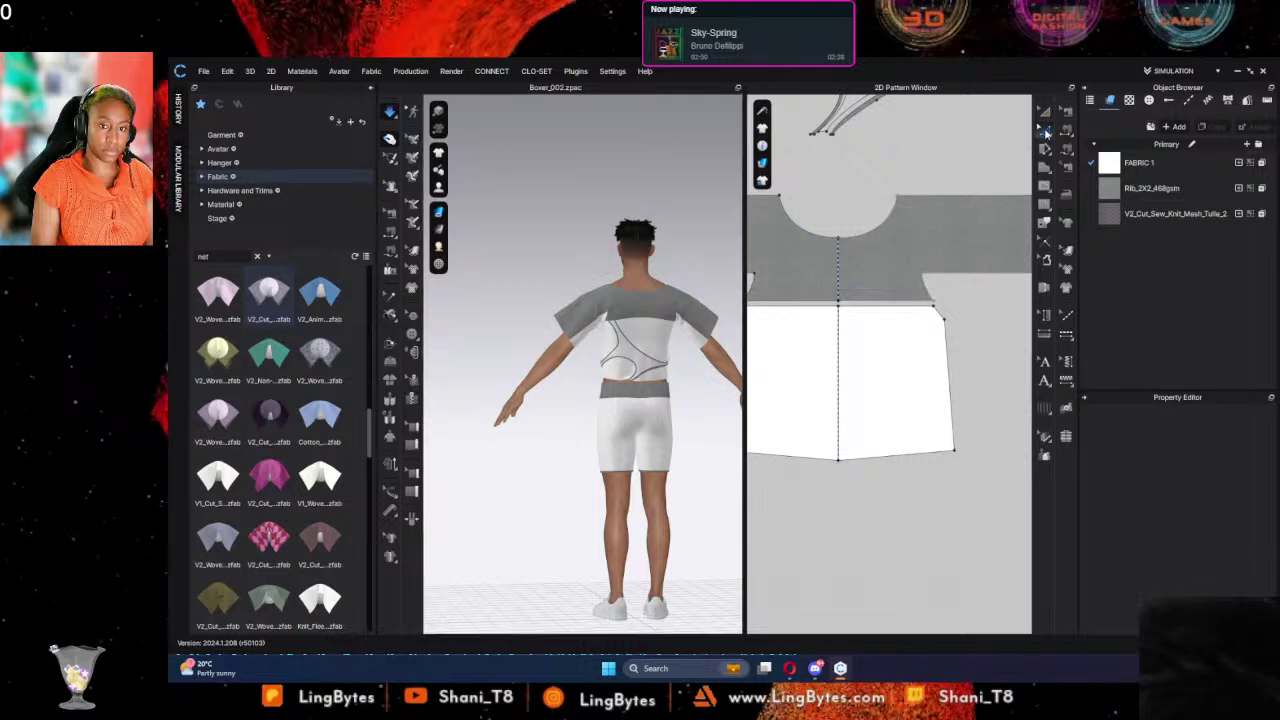
click(1090, 196)
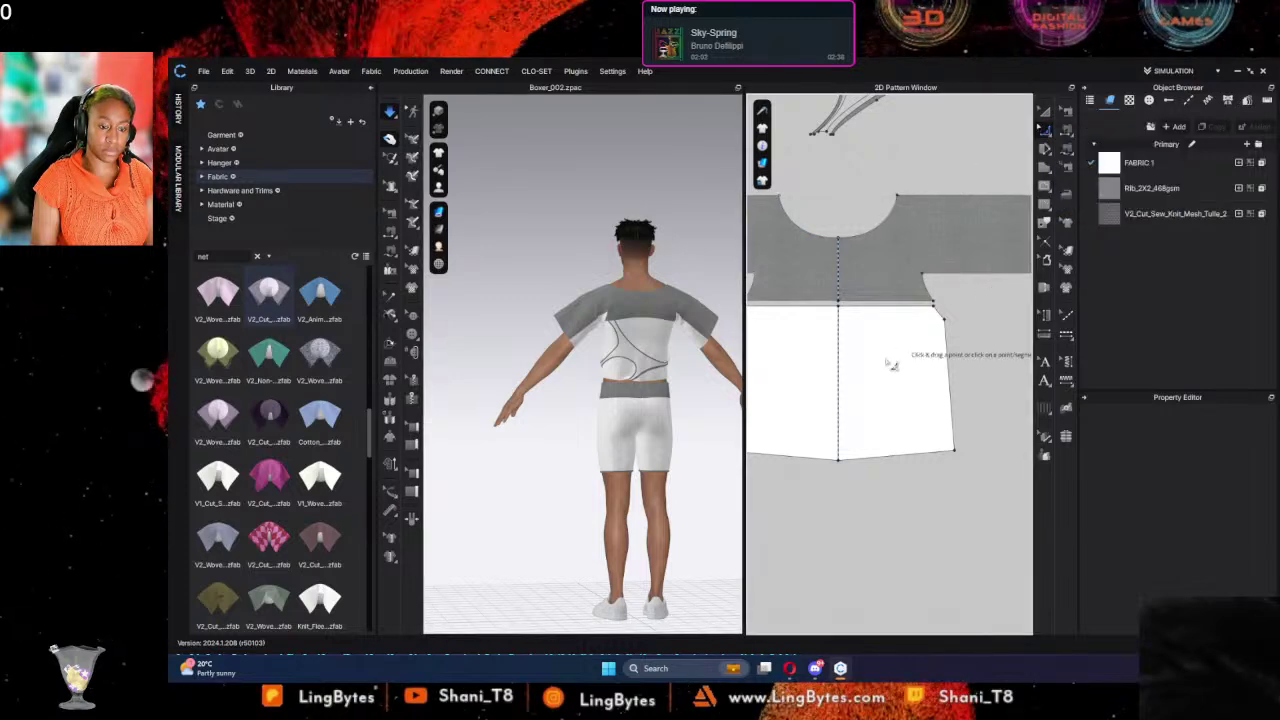
right_drag(891, 366, 977, 240)
click(808, 331)
middle_drag(963, 350, 821, 319)
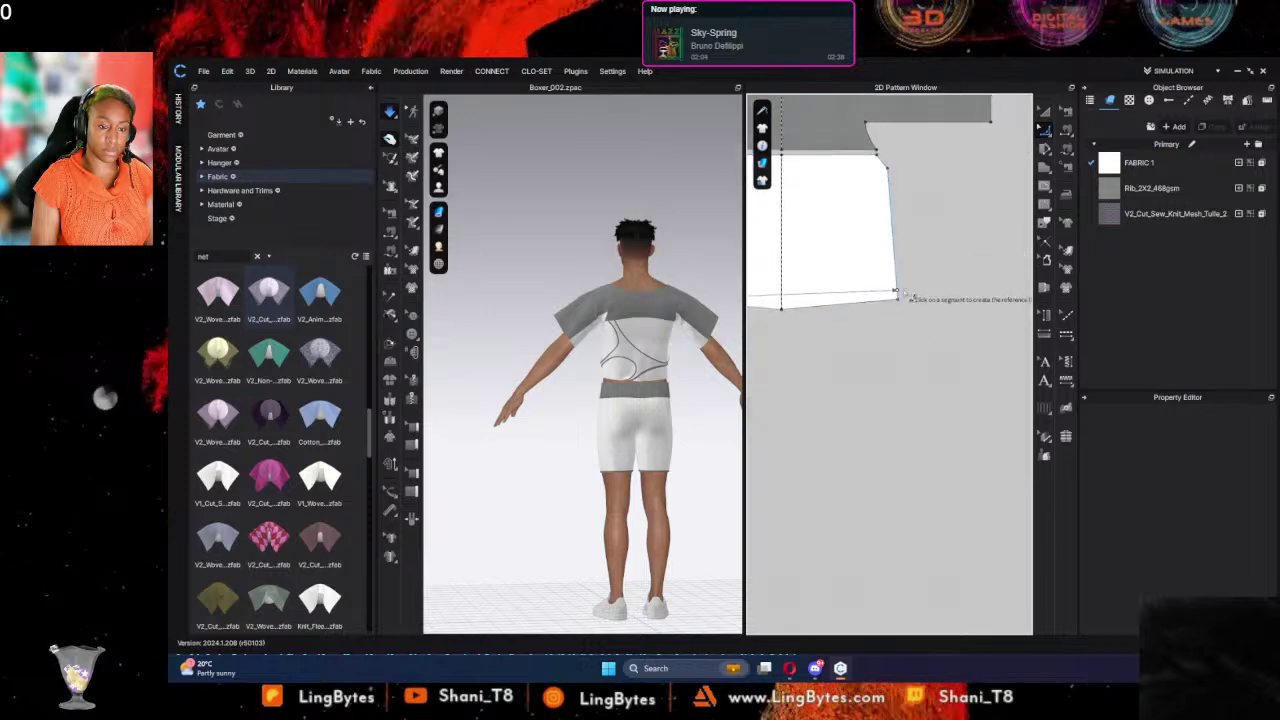
click(786, 303)
drag(786, 303, 793, 314)
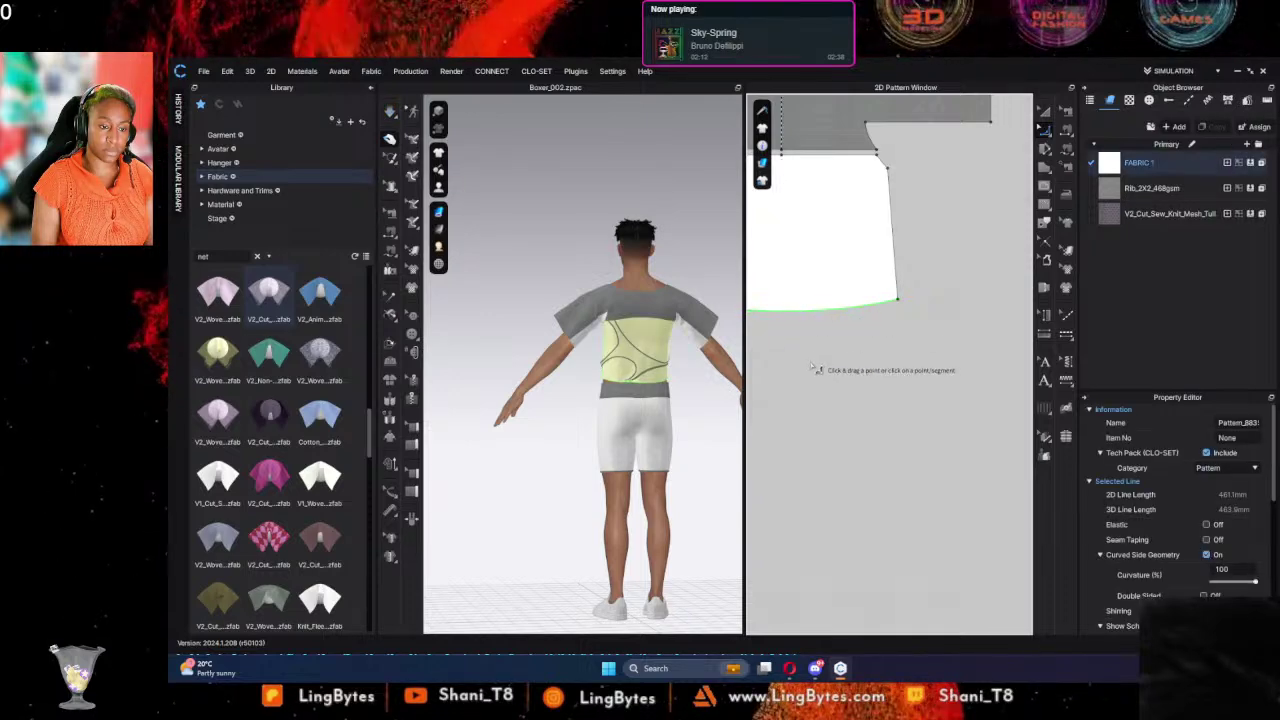
scroll(820, 326, down, 2)
middle_drag(820, 326, 938, 354)
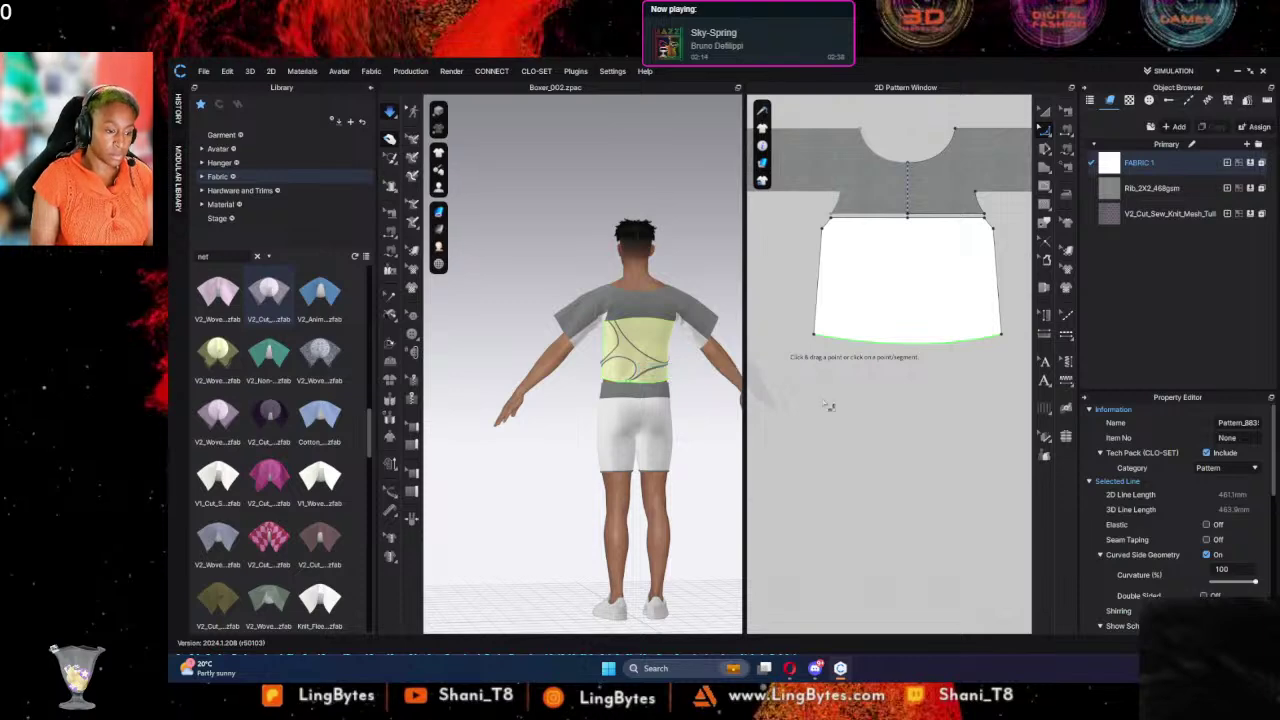
Step: Draw a vertical baseline about 308 mm long down the centre of the white back panel, from its upper edge to the hem
click(1041, 116)
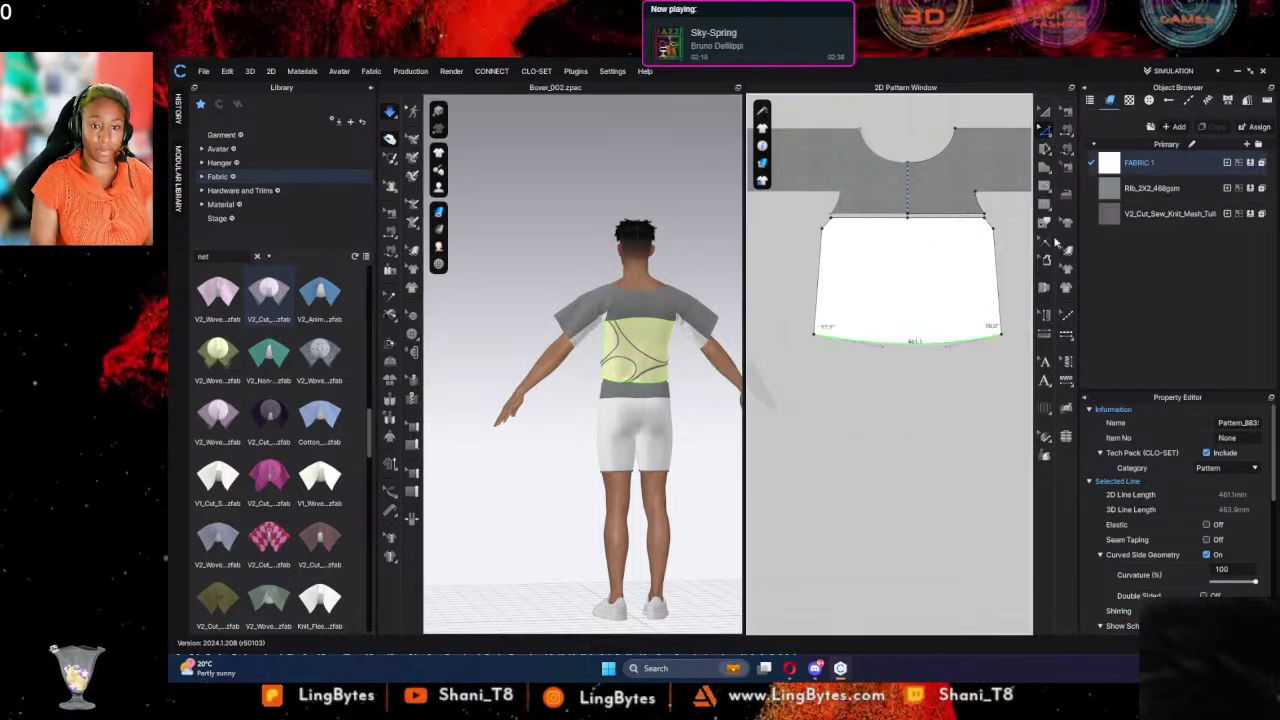
click(1044, 201)
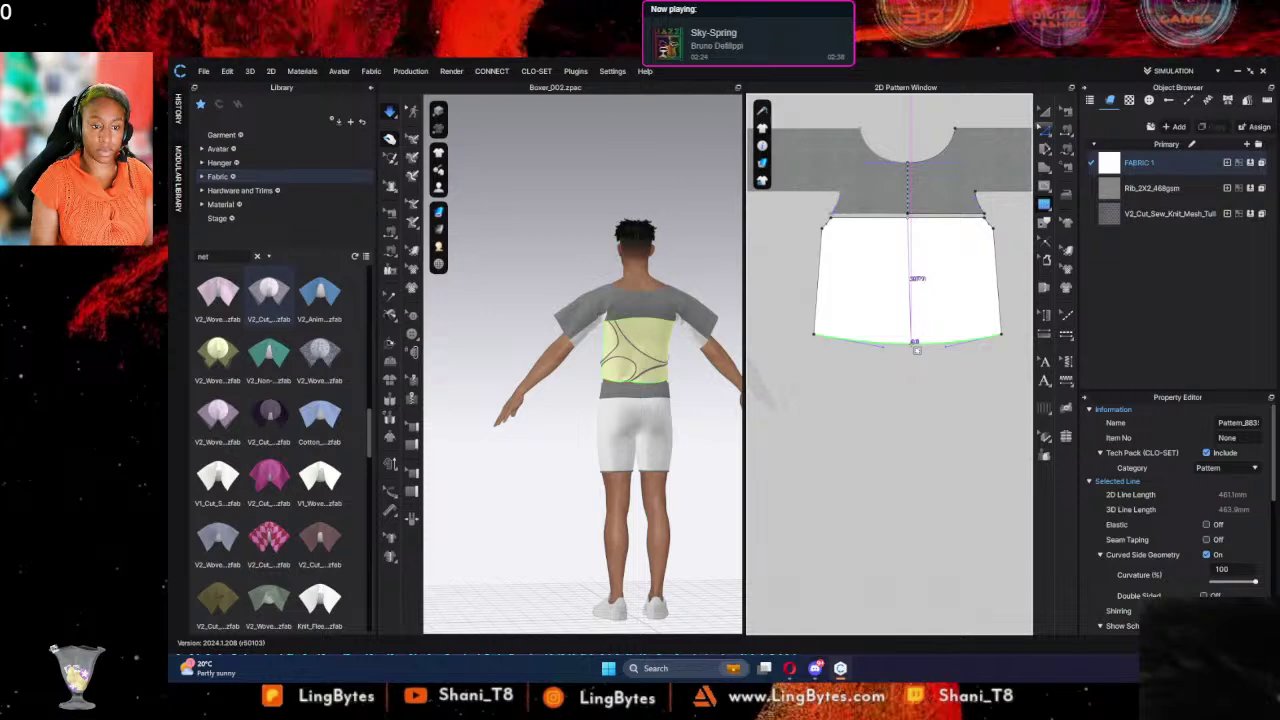
shift+click(911, 344)
middle_drag(993, 257, 975, 278)
key(Return)
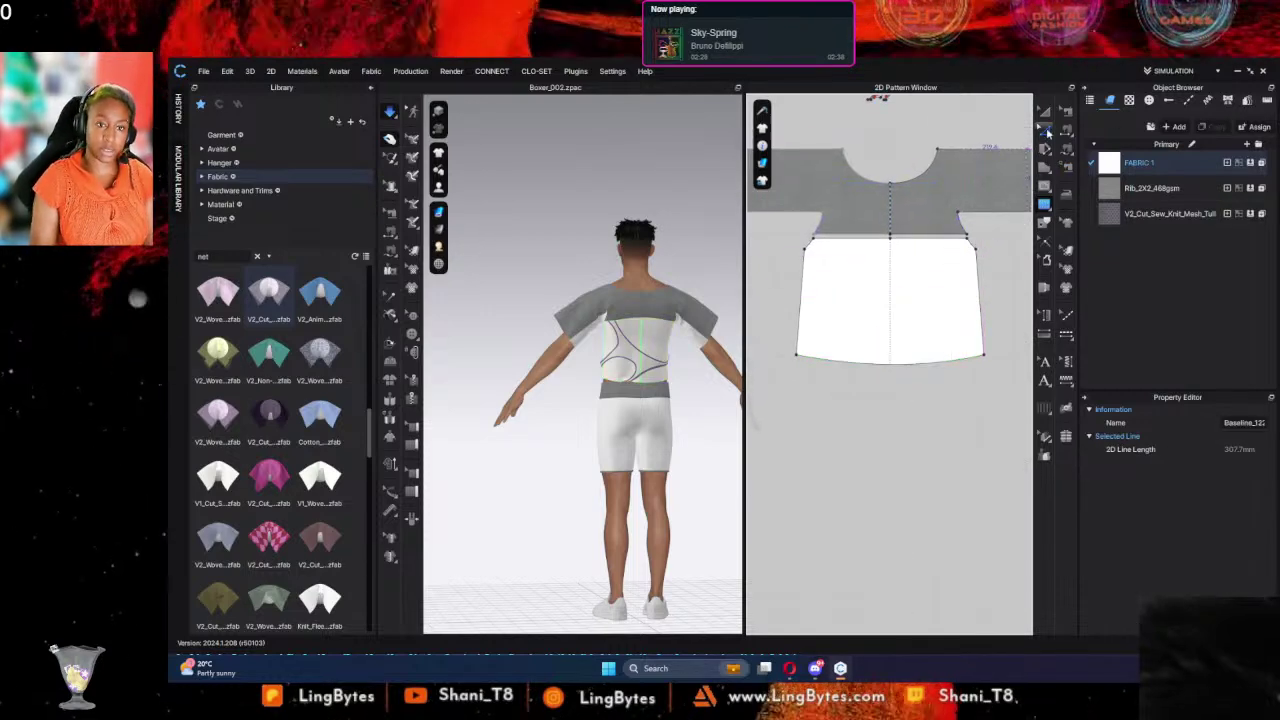
Step: Cut and sew the white back panel along its vertical centre baseline and delete the right half
click(1044, 223)
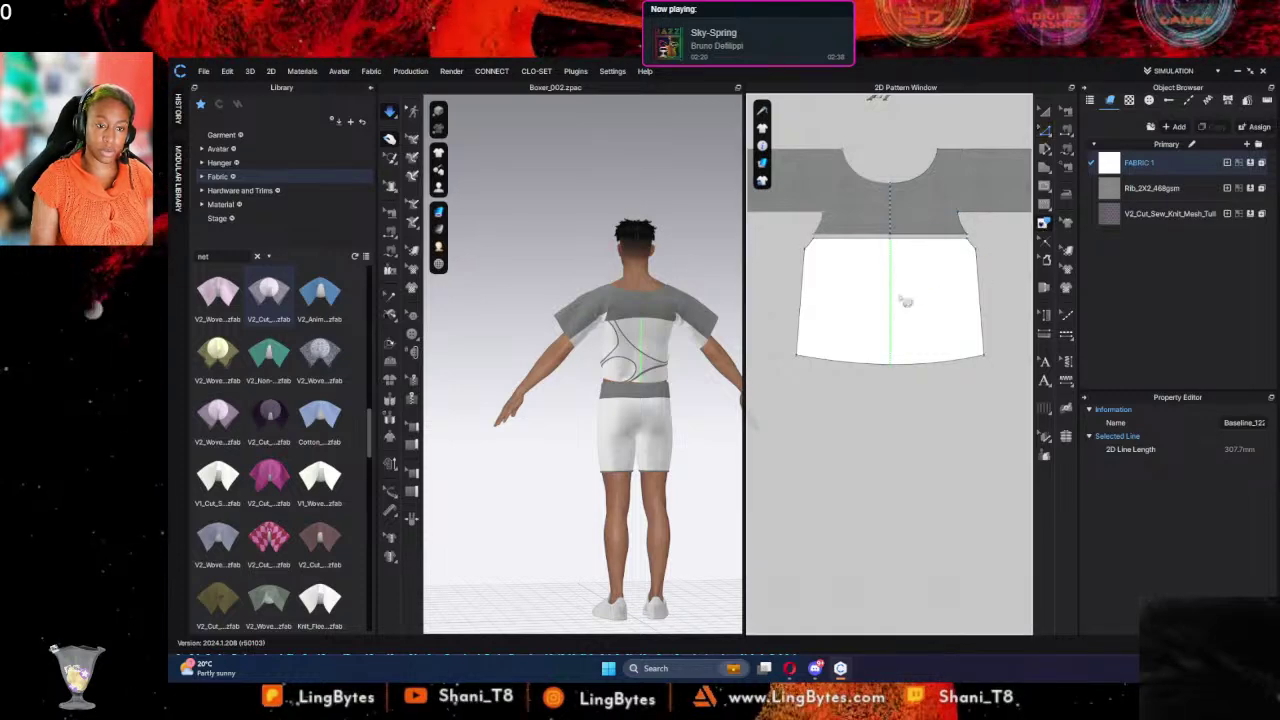
right_click(895, 291)
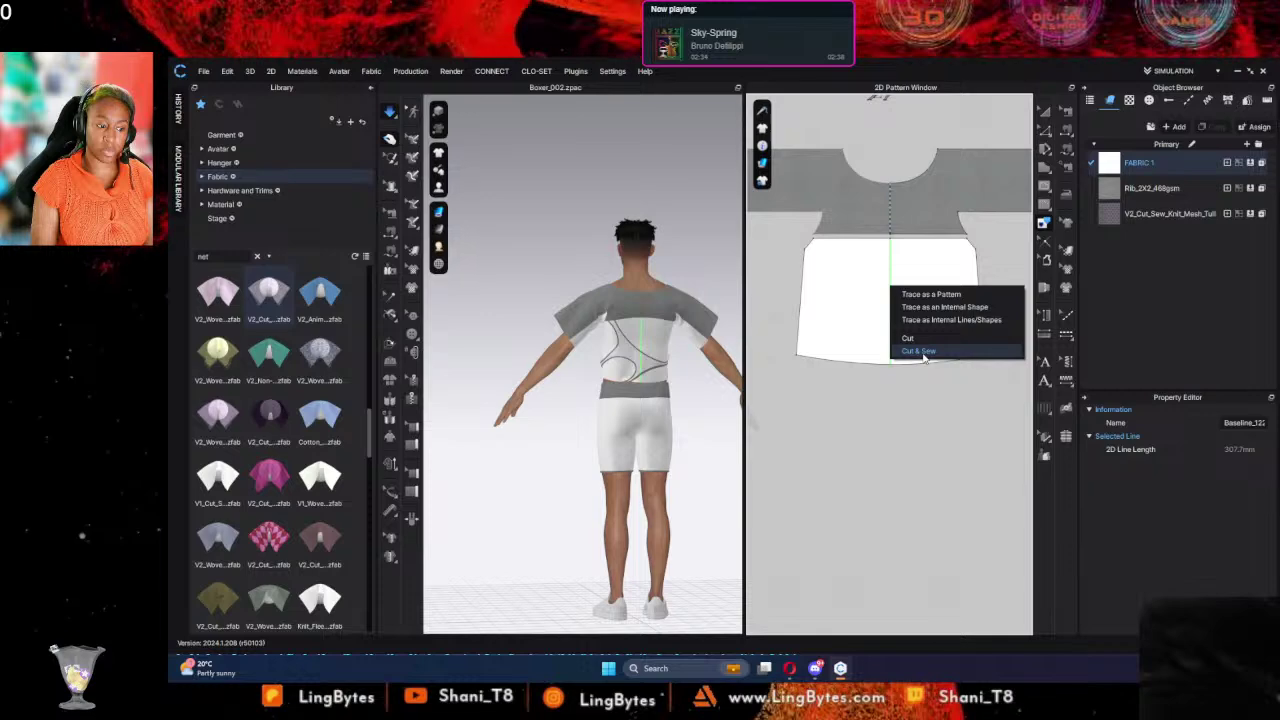
click(919, 351)
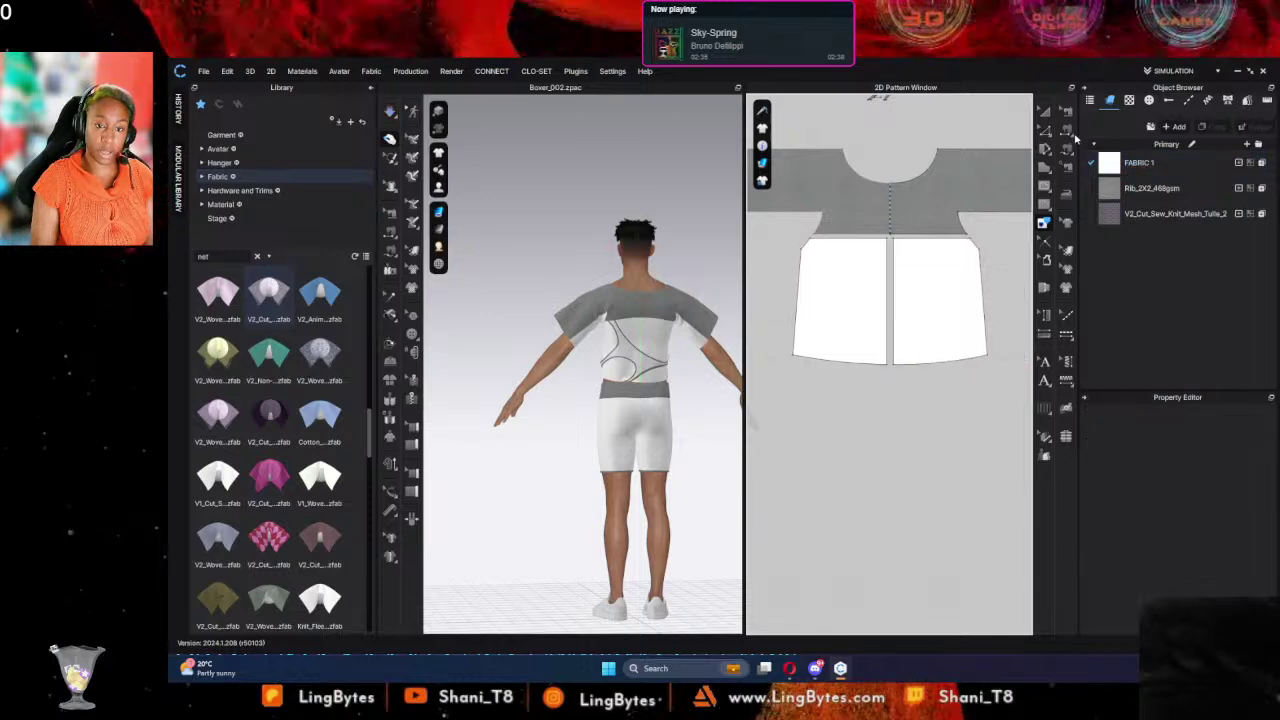
click(1046, 108)
click(934, 300)
key(Delete)
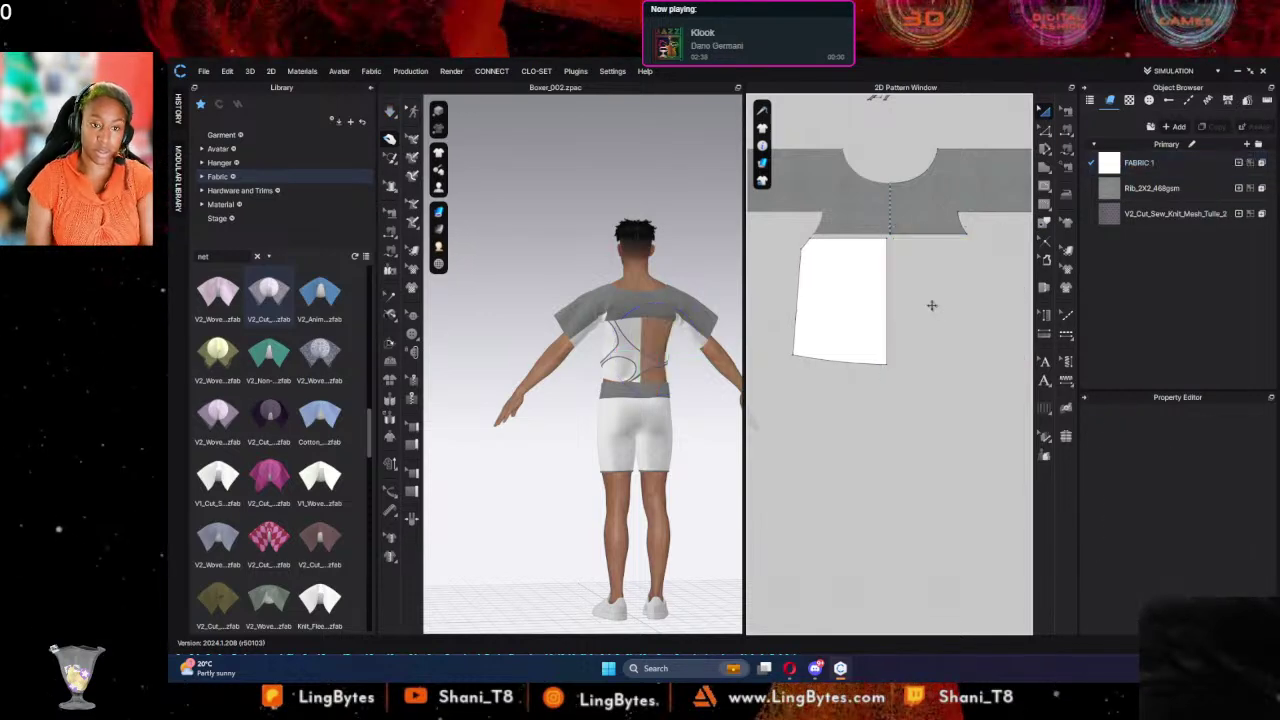
Step: Unfold the remaining half of the back panel along its centre edge with symmetric editing and sewing, and simulate the garment
click(1045, 131)
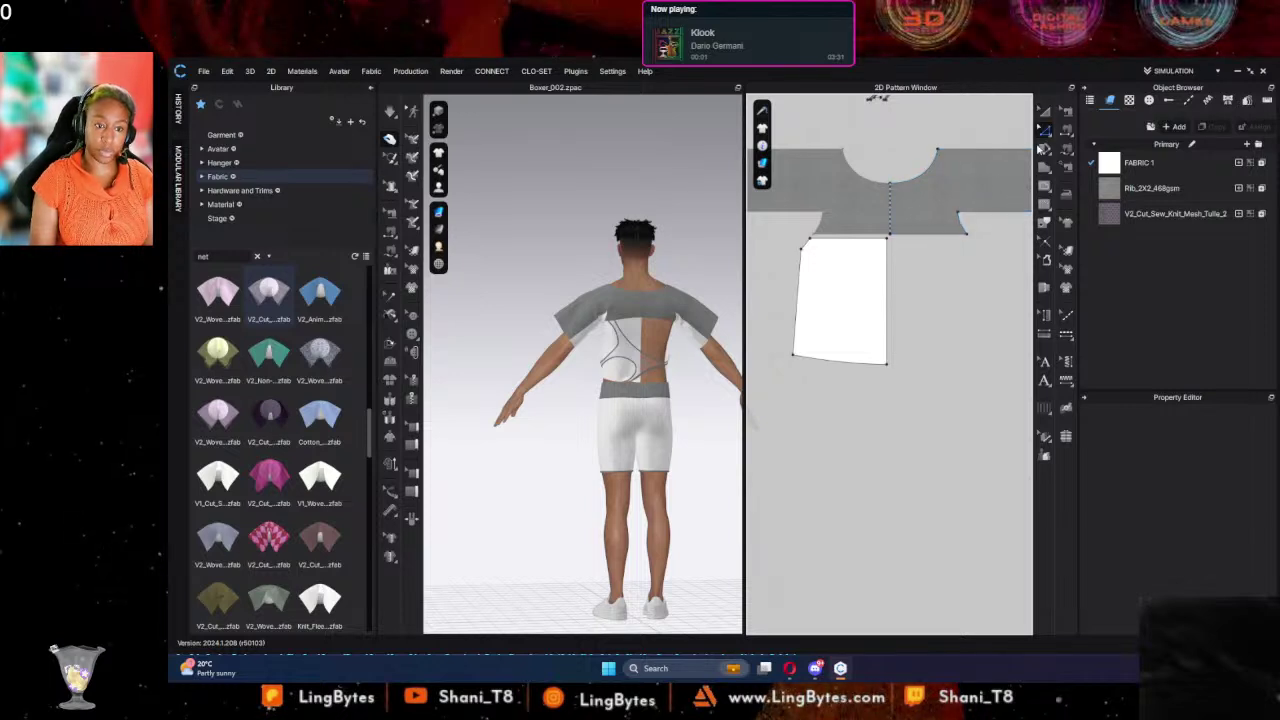
right_click(886, 310)
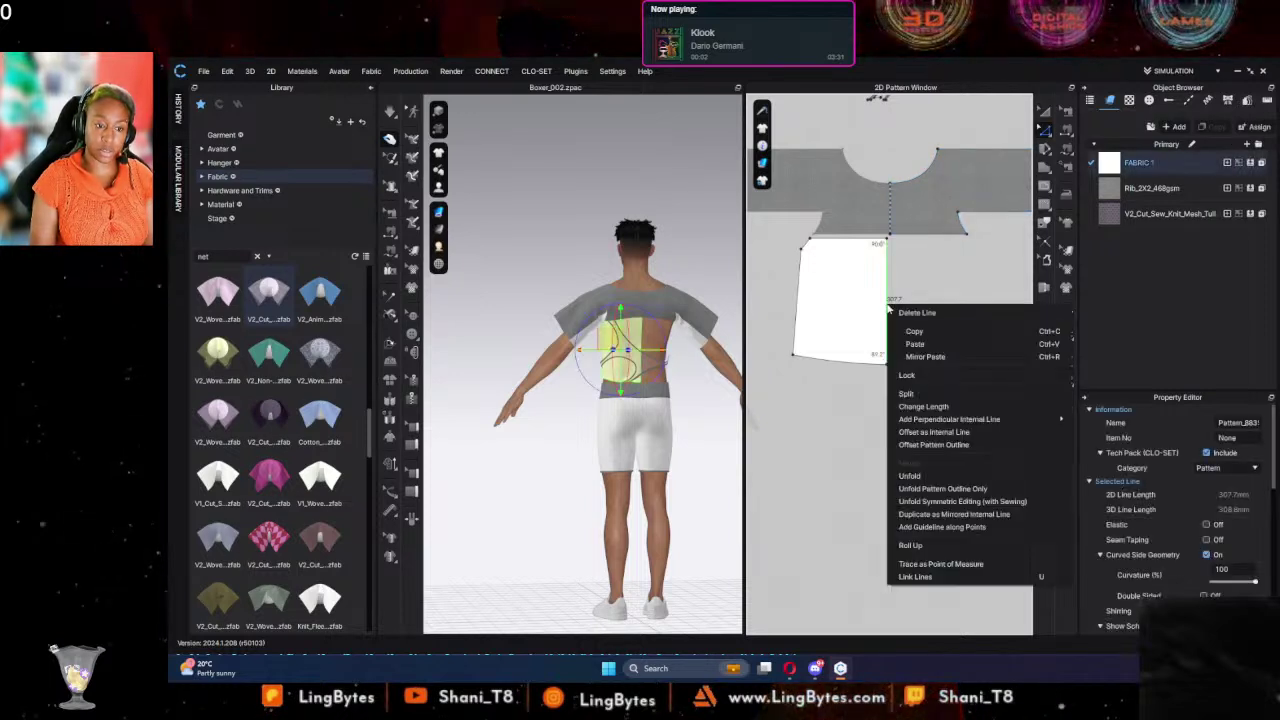
click(1022, 502)
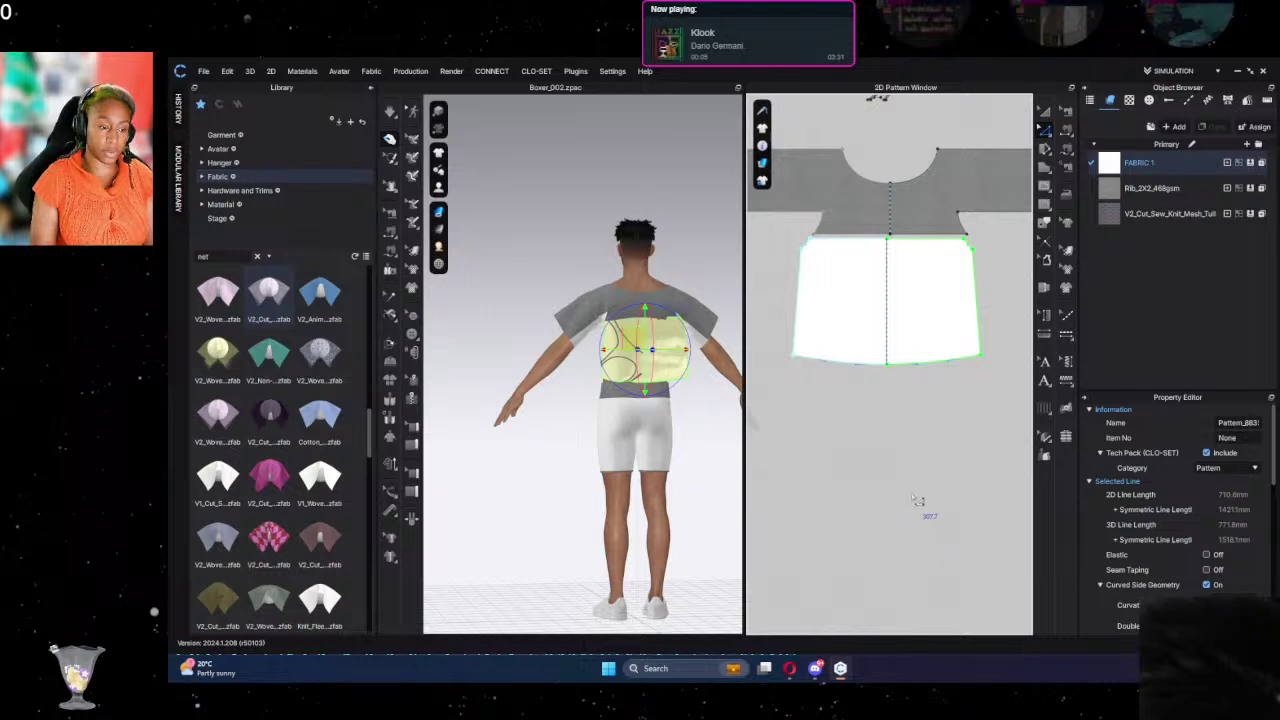
click(918, 500)
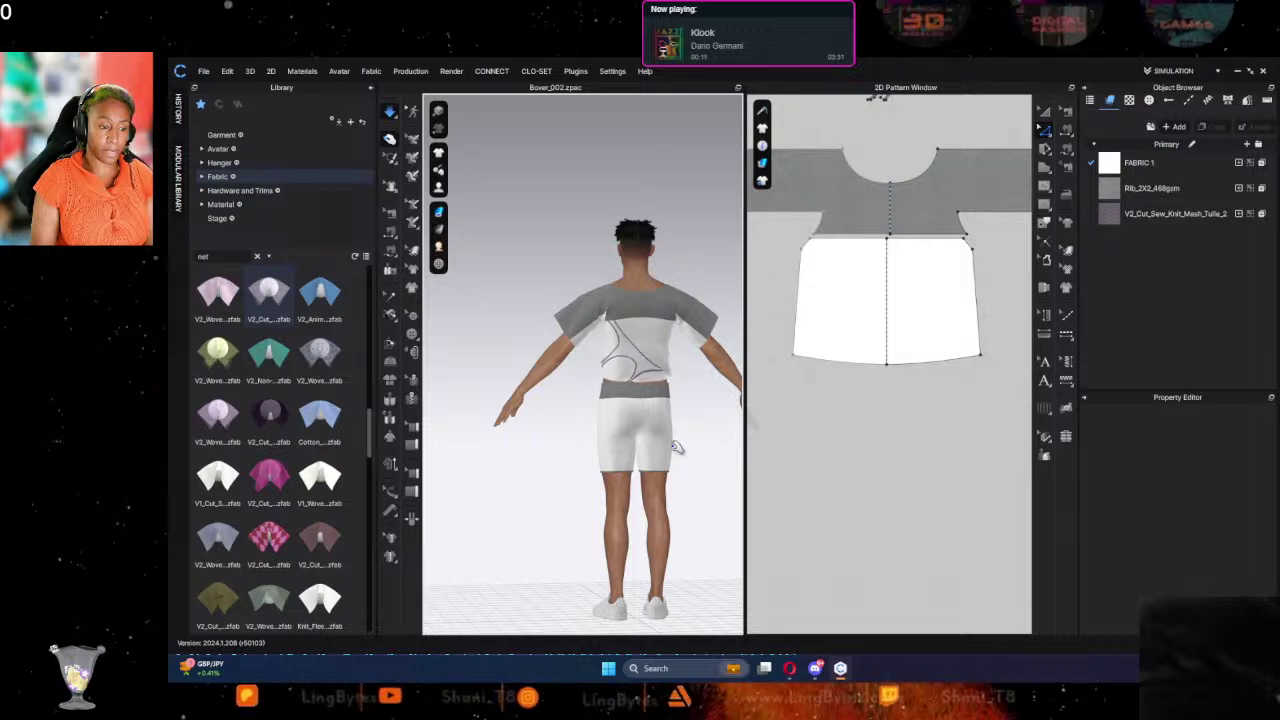
key(space)
Step: Simulate the garment and pull the side end of the back overlay's lower rib border outward on the avatar
middle_drag(908, 387, 760, 421)
scroll(915, 339, down, 4)
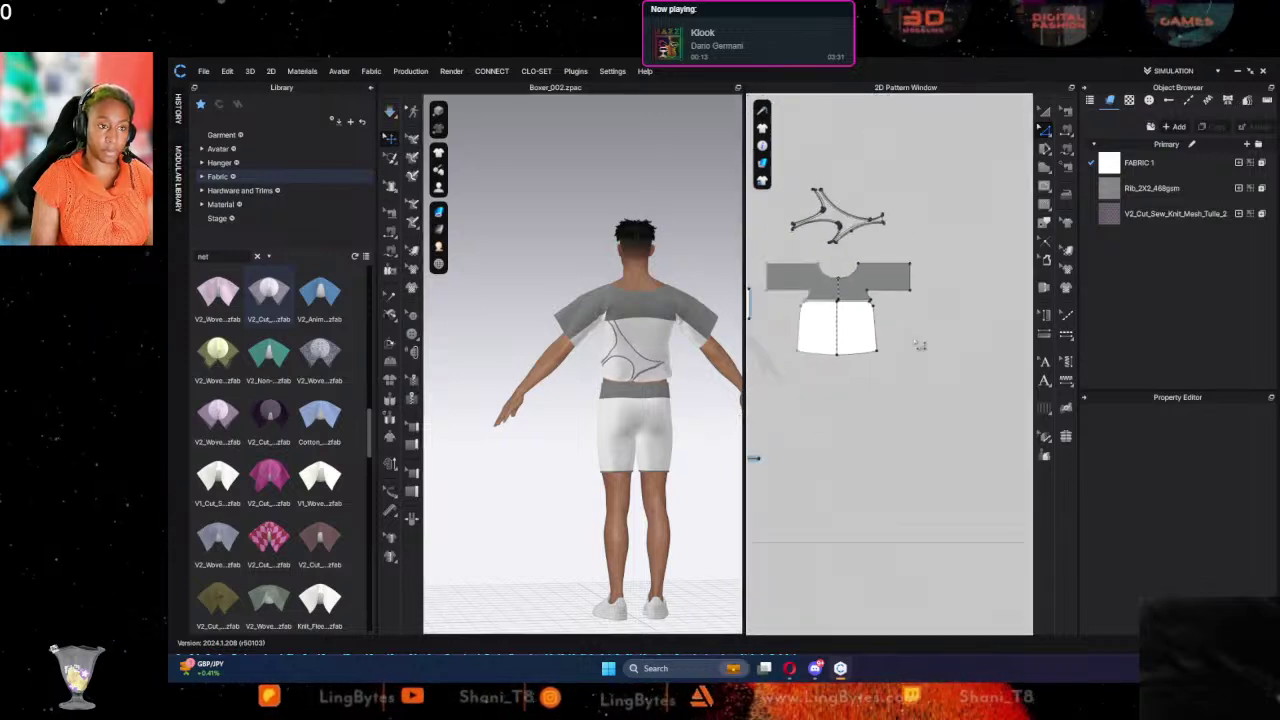
scroll(920, 345, up, 5)
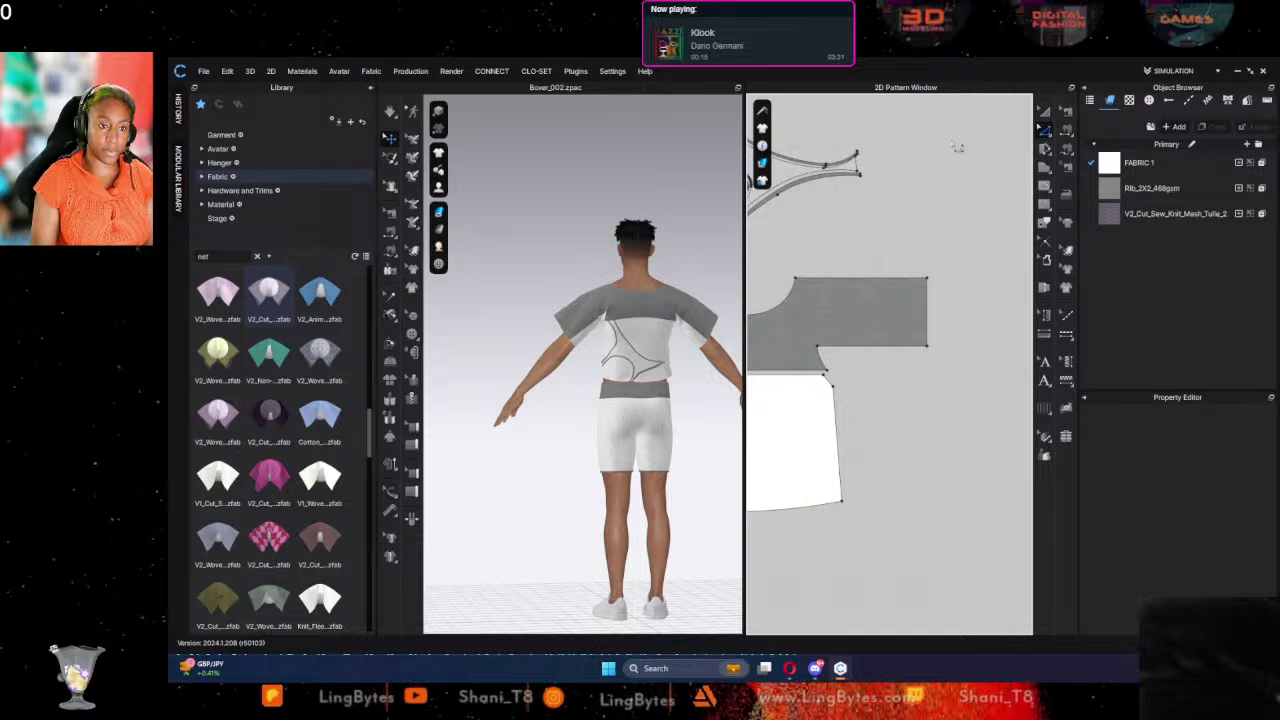
scroll(1015, 147, up, 2)
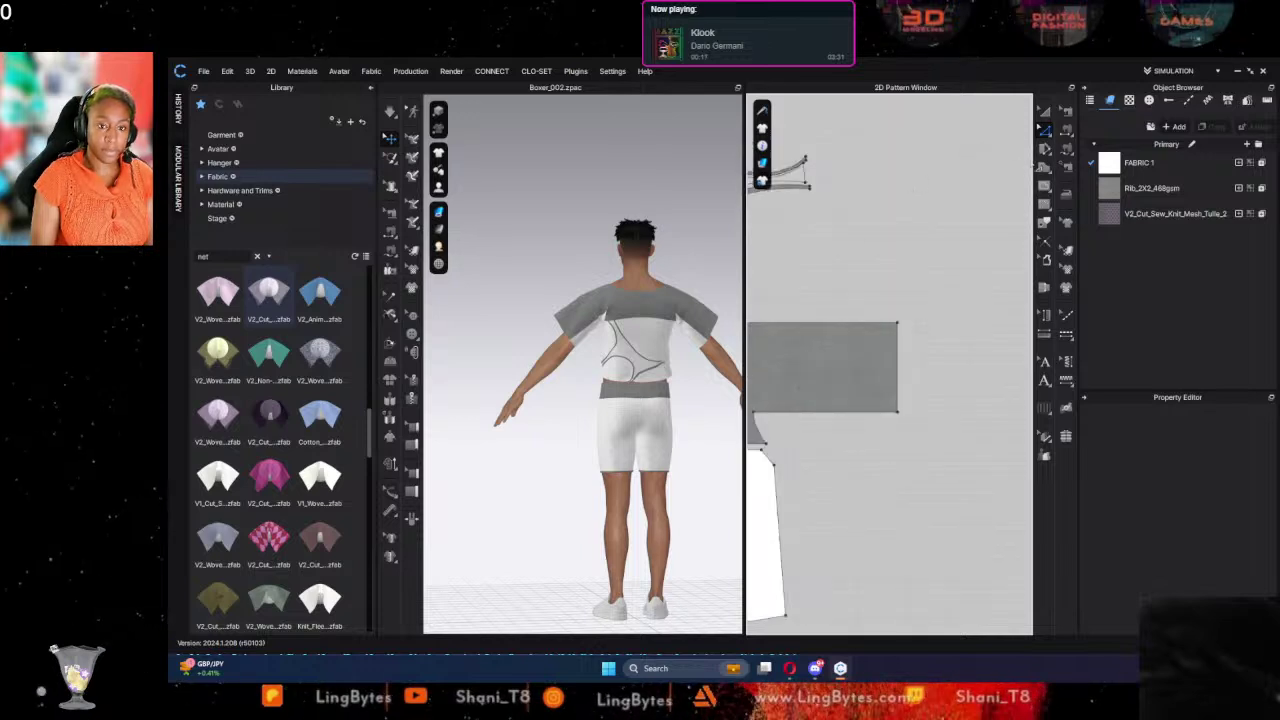
right_click(745, 408)
right_drag(706, 401, 674, 410)
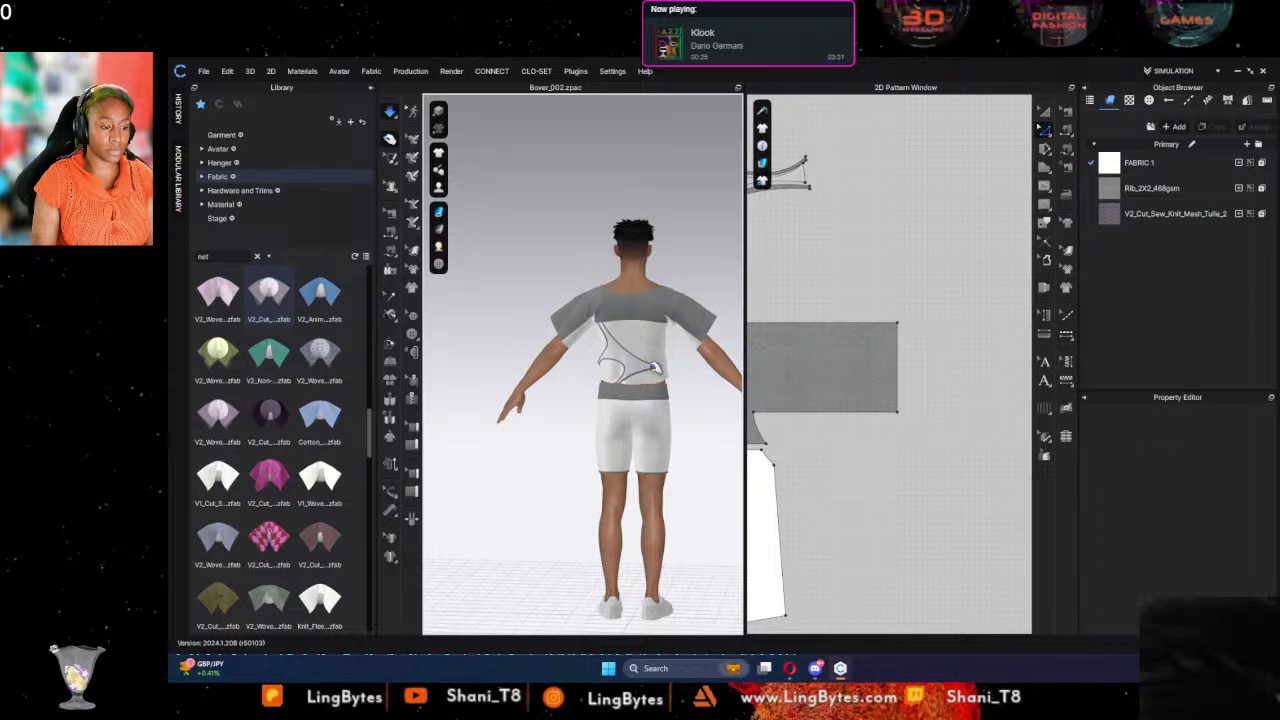
click(685, 369)
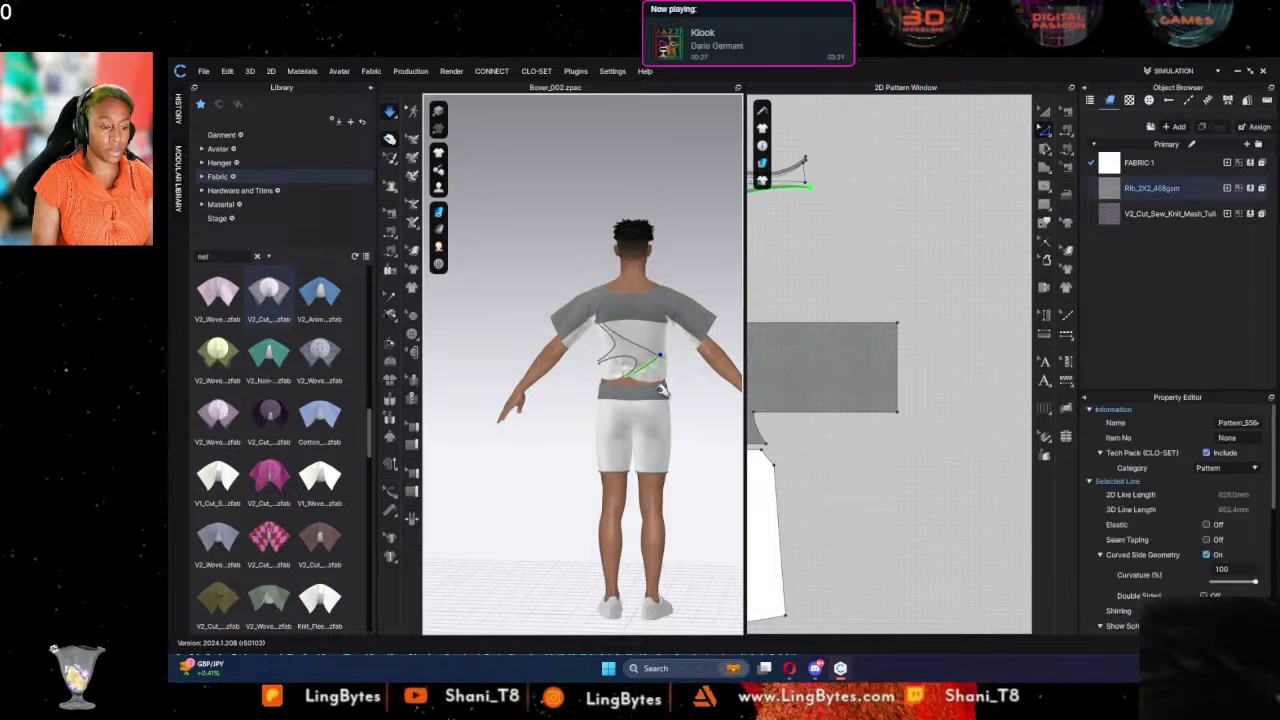
Step: Pull the front mesh overlay and the back overlay's long rib border outward at the avatar's sides during simulation
right_drag(662, 390, 457, 417)
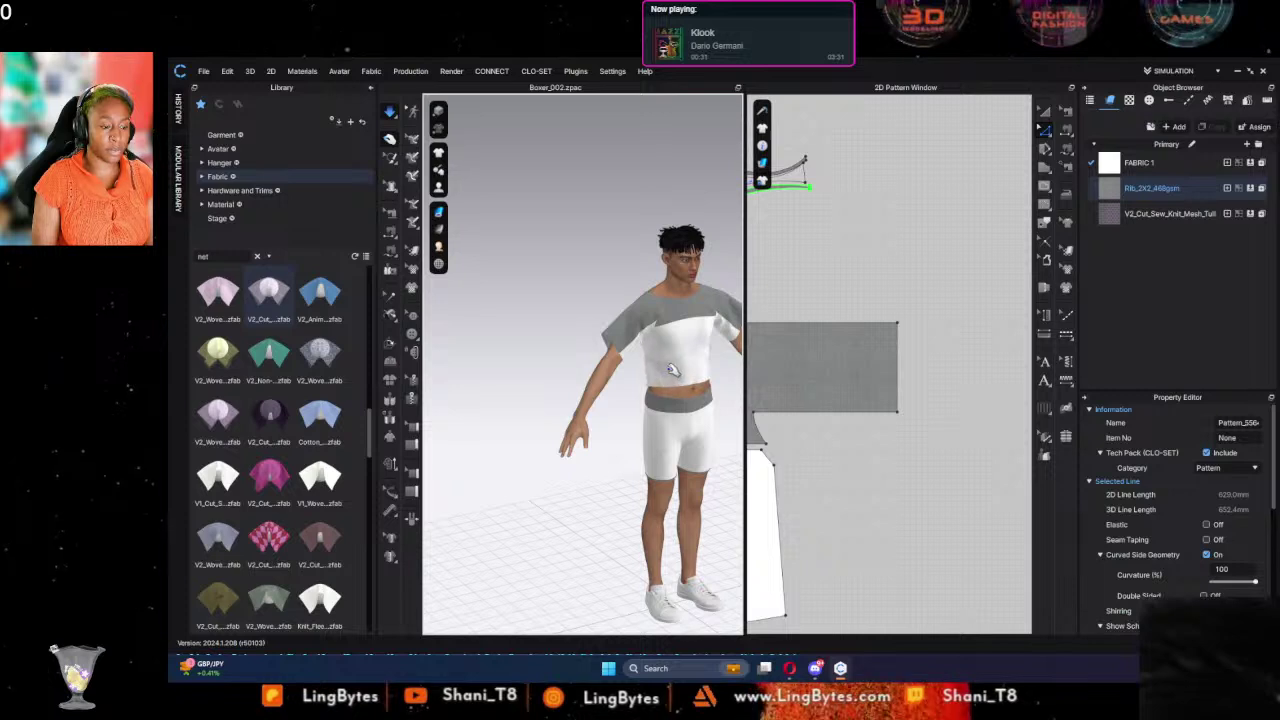
click(619, 371)
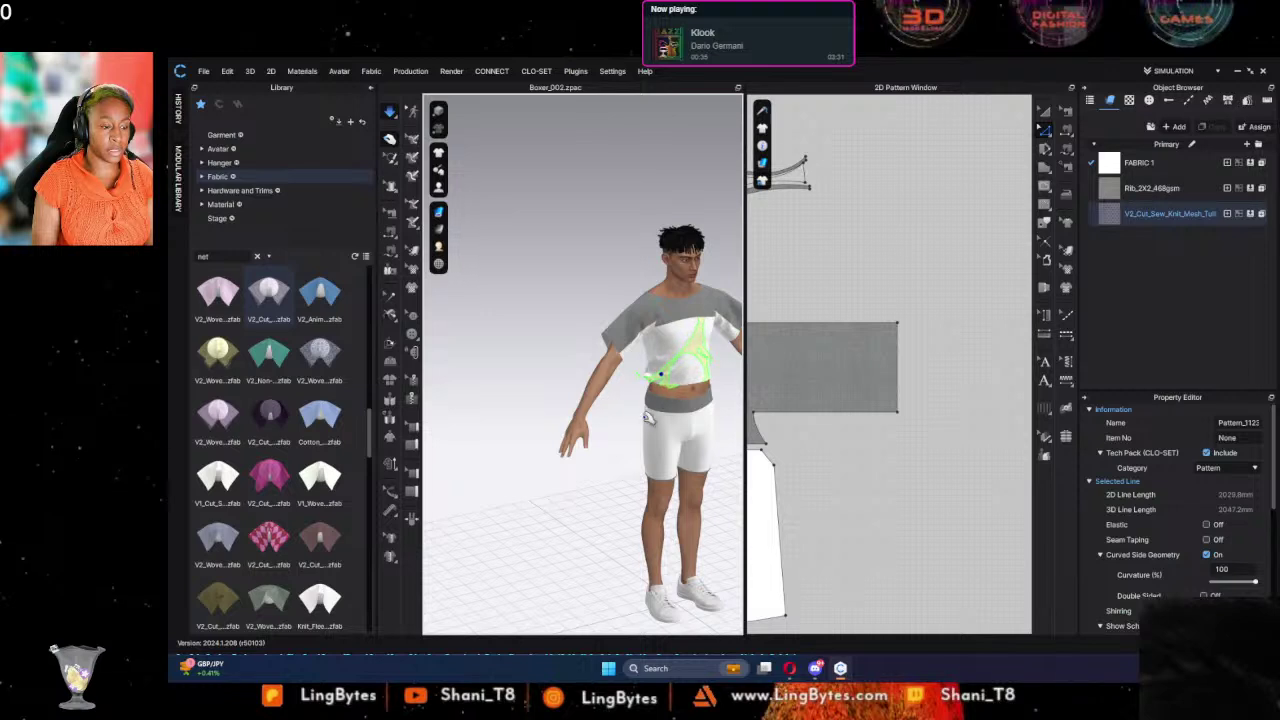
right_drag(648, 417, 718, 390)
click(684, 377)
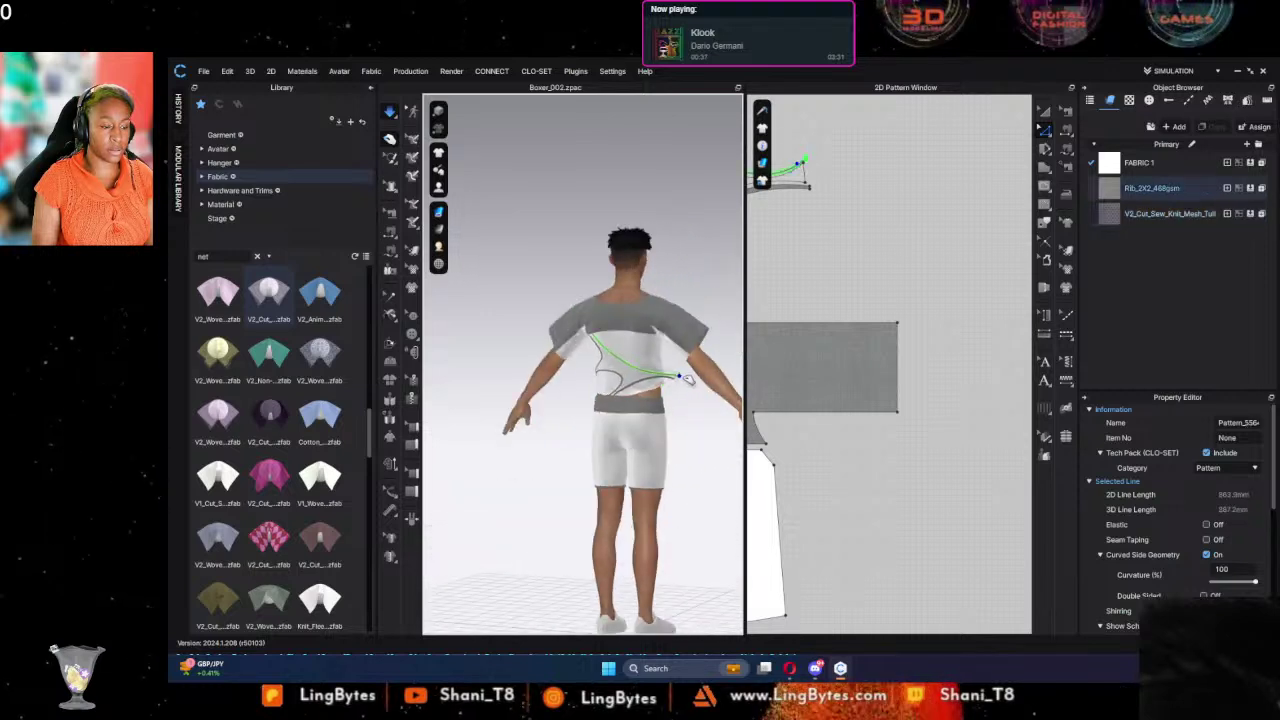
click(523, 440)
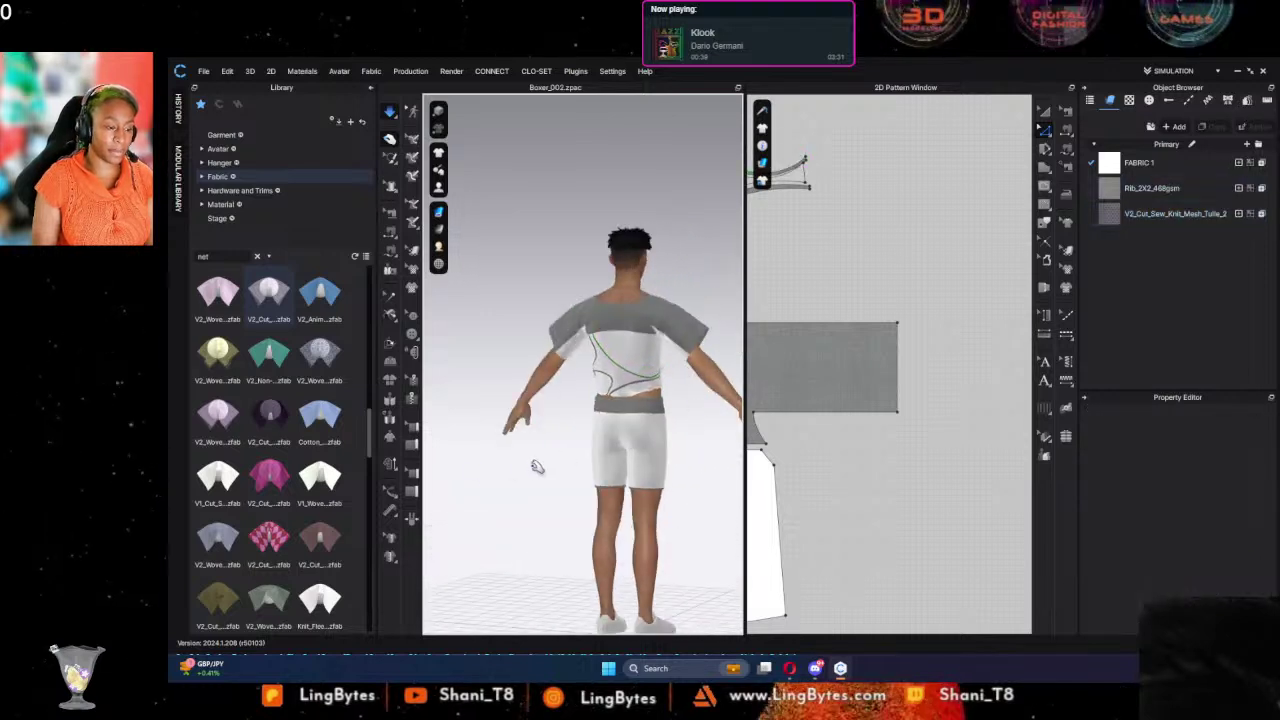
Step: Stop the simulation and reshape the large inner arch of the front mesh overlay by adjusting its curve at both ends
right_drag(523, 457, 795, 478)
scroll(835, 297, down, 8)
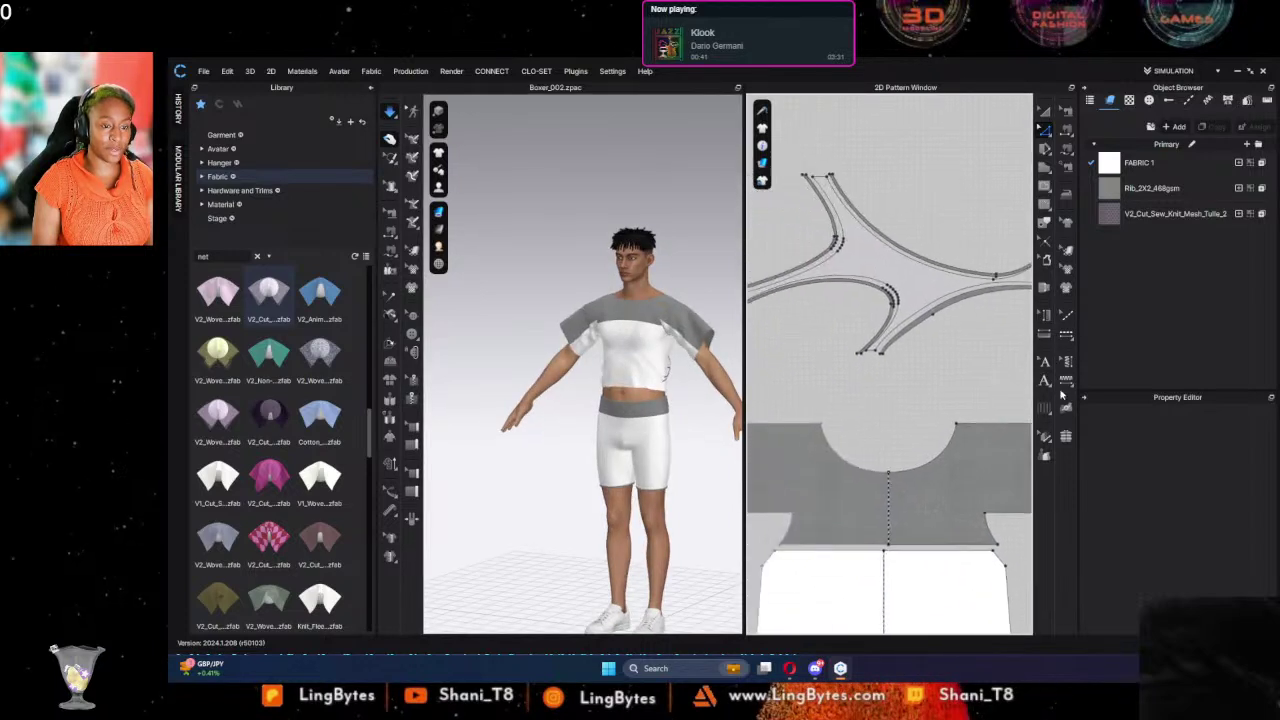
scroll(946, 406, up, 5)
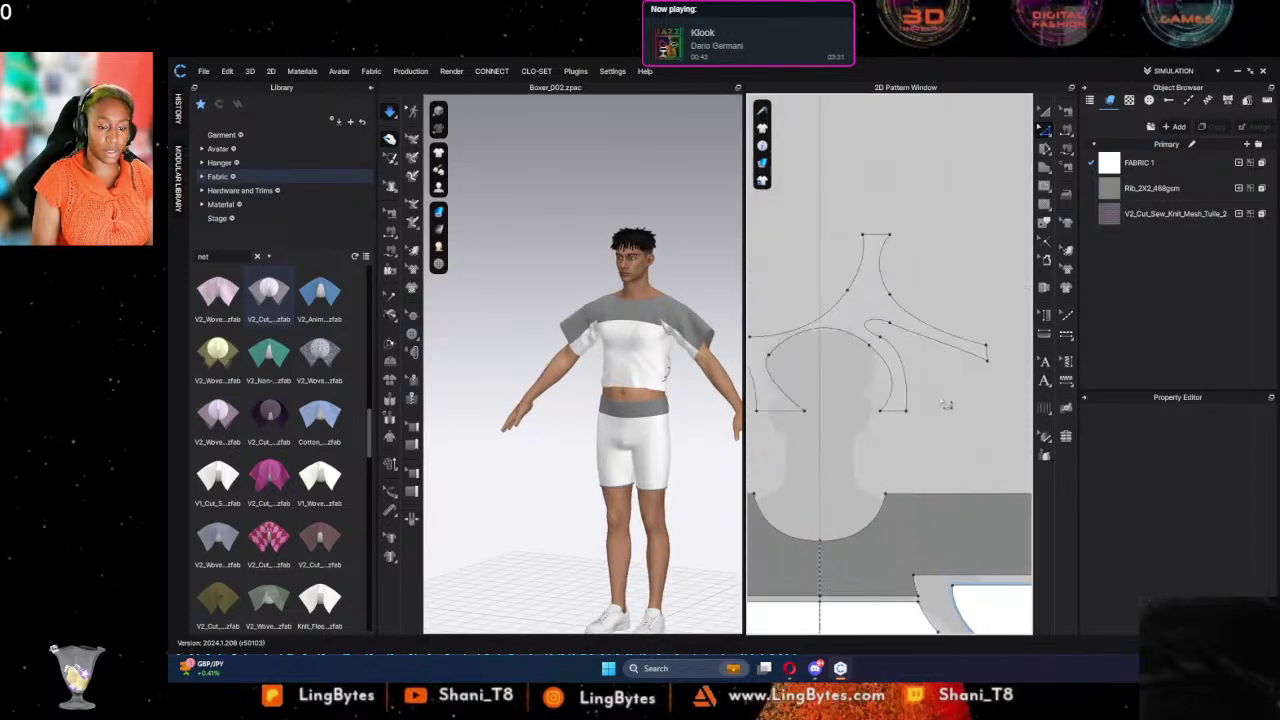
scroll(870, 388, up, 2)
click(878, 350)
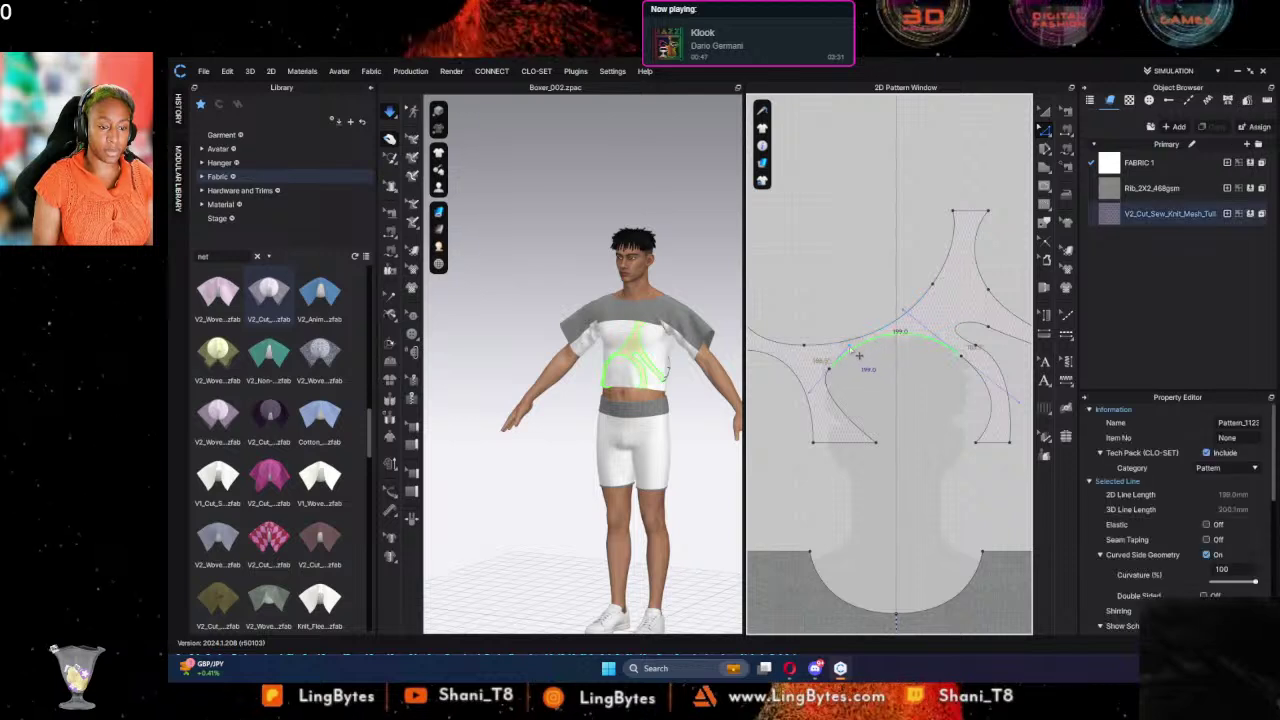
click(849, 362)
drag(834, 365, 832, 366)
key(space)
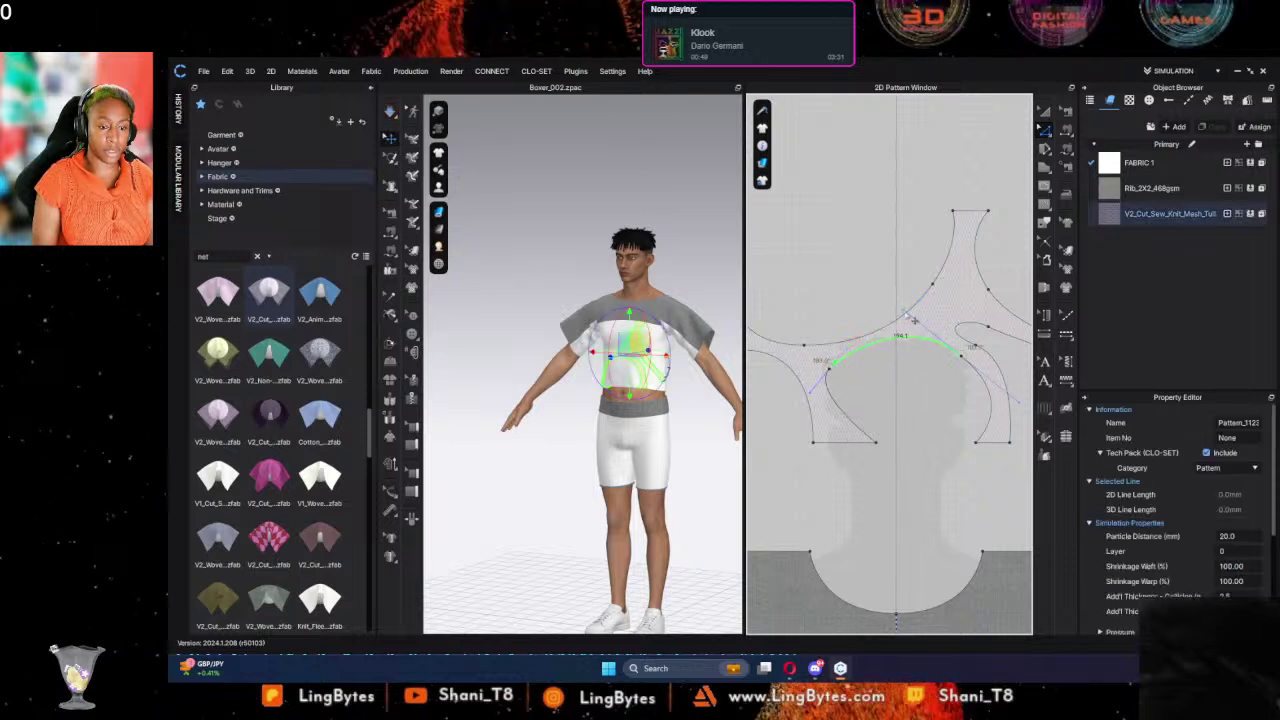
drag(903, 311, 932, 335)
click(854, 268)
middle_drag(852, 288, 912, 231)
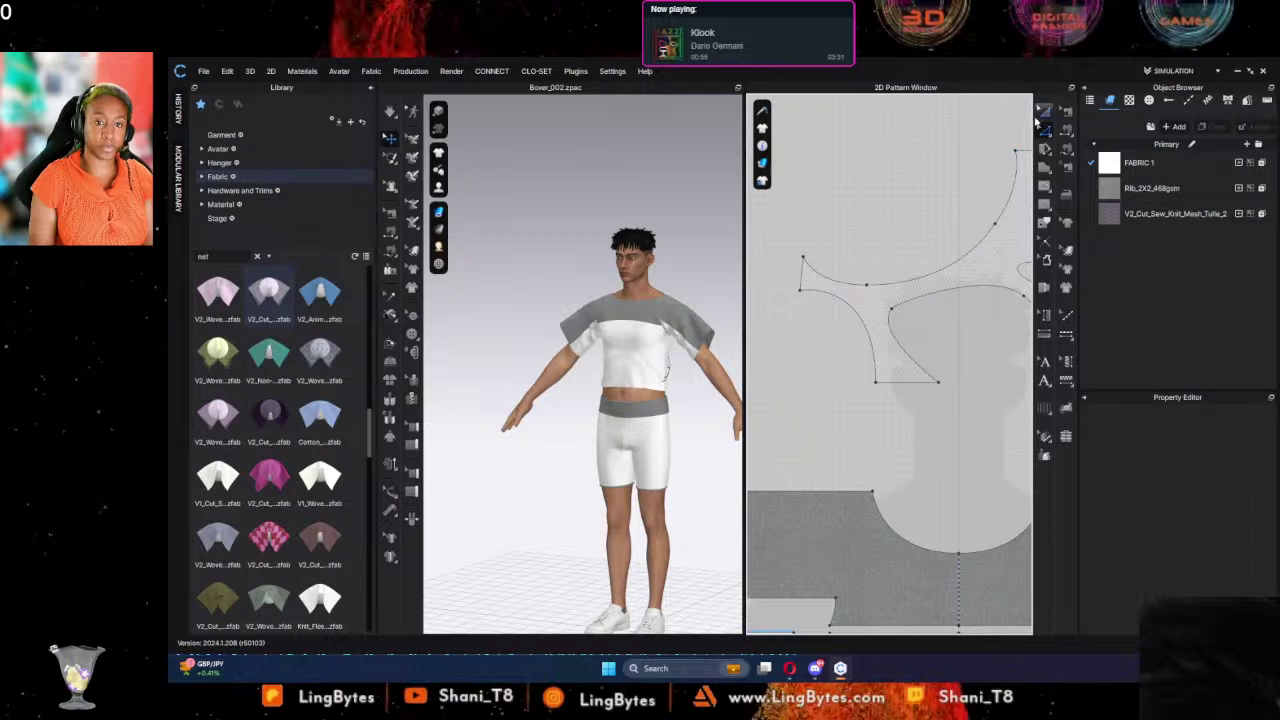
Step: Offset the front mesh overlay's curved outline edges inward by 5 mm as internal lines, and cut and sew along them
click(930, 287)
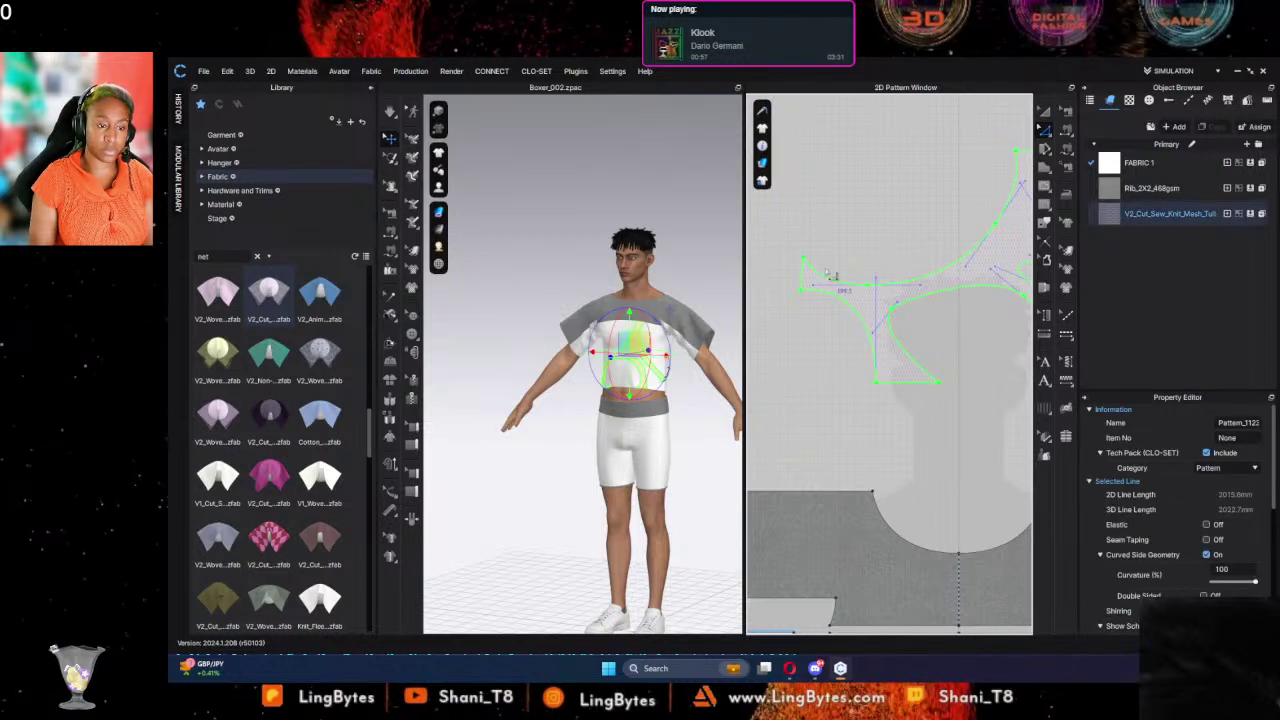
right_drag(987, 320, 876, 330)
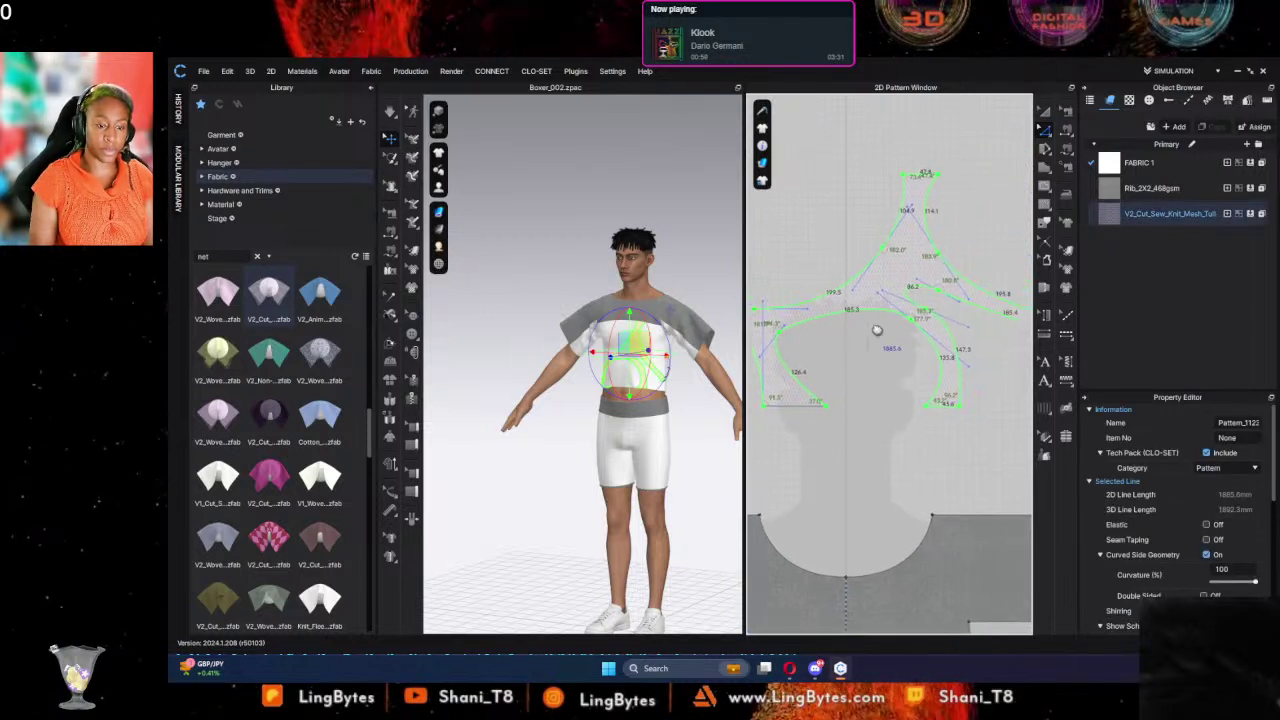
shift+click(947, 407)
middle_drag(975, 386, 823, 375)
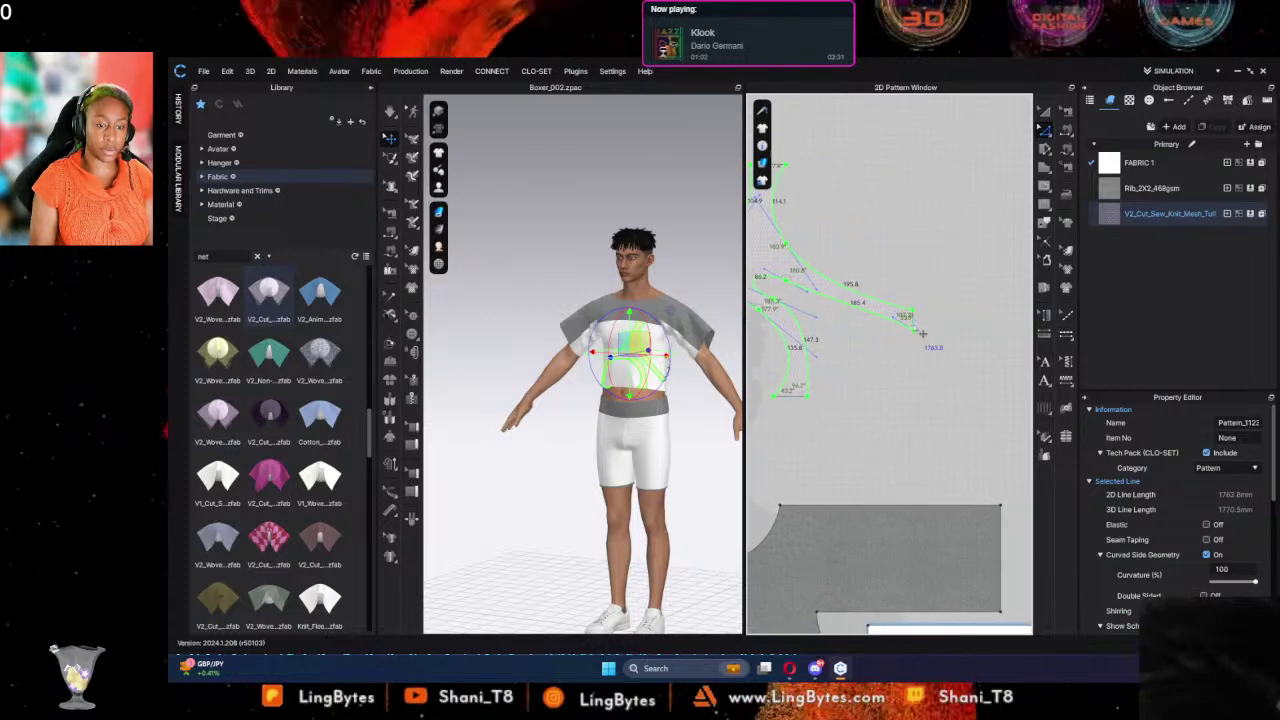
right_click(865, 304)
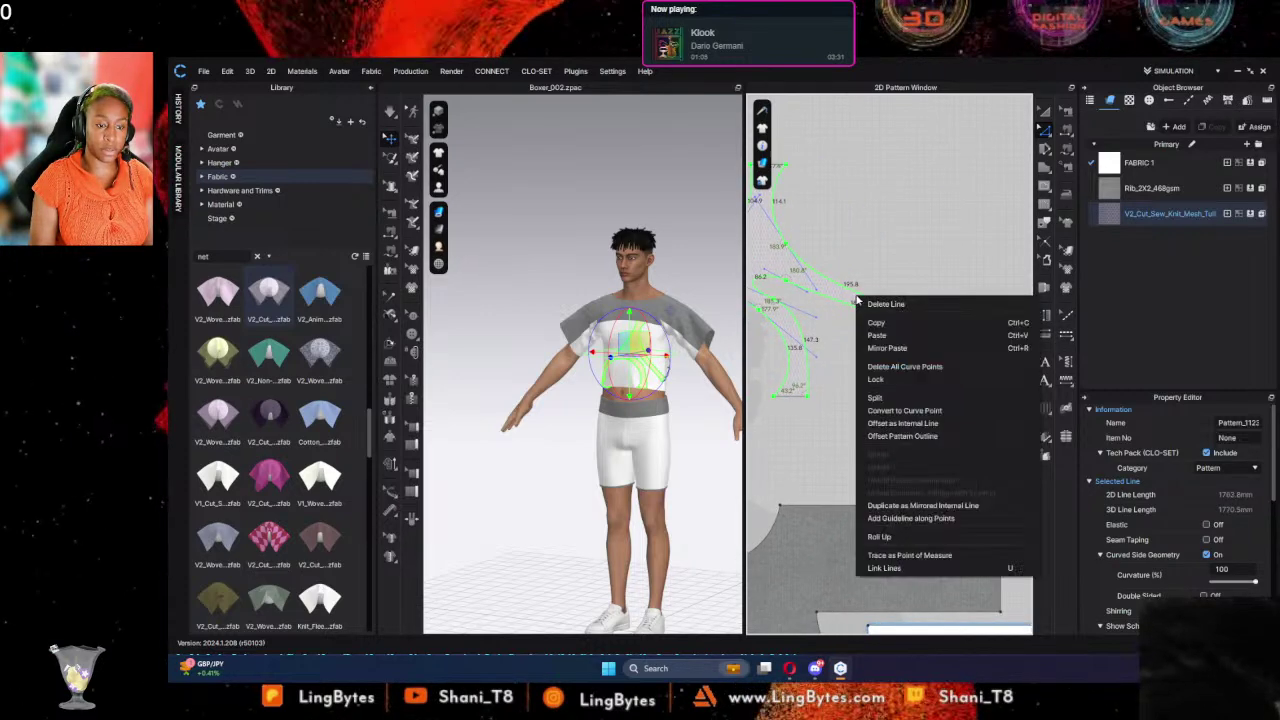
click(918, 423)
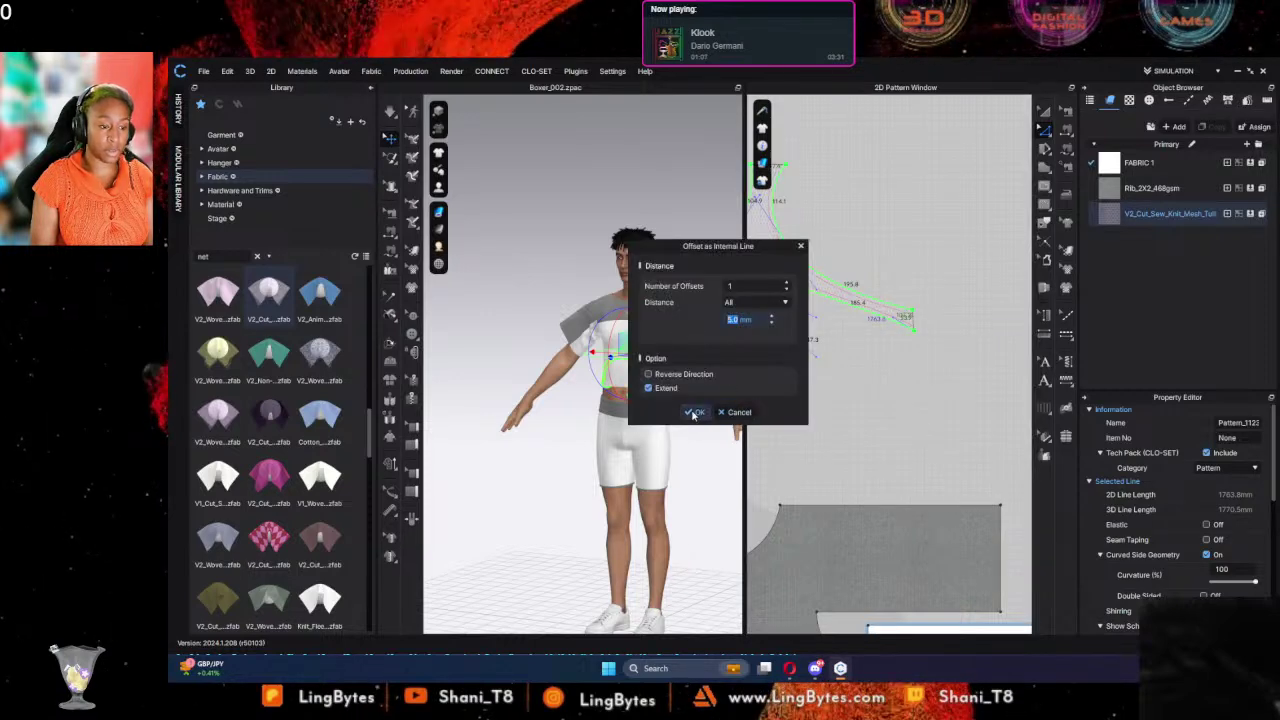
click(693, 413)
right_click(848, 296)
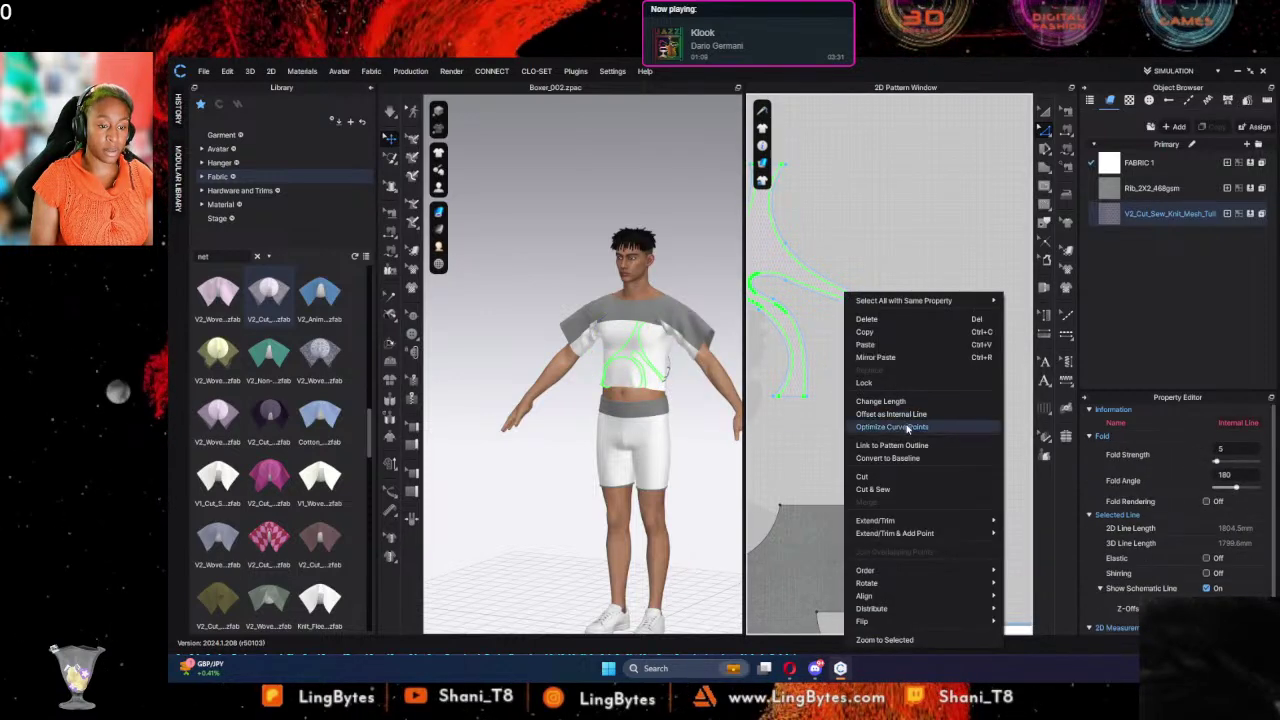
click(896, 491)
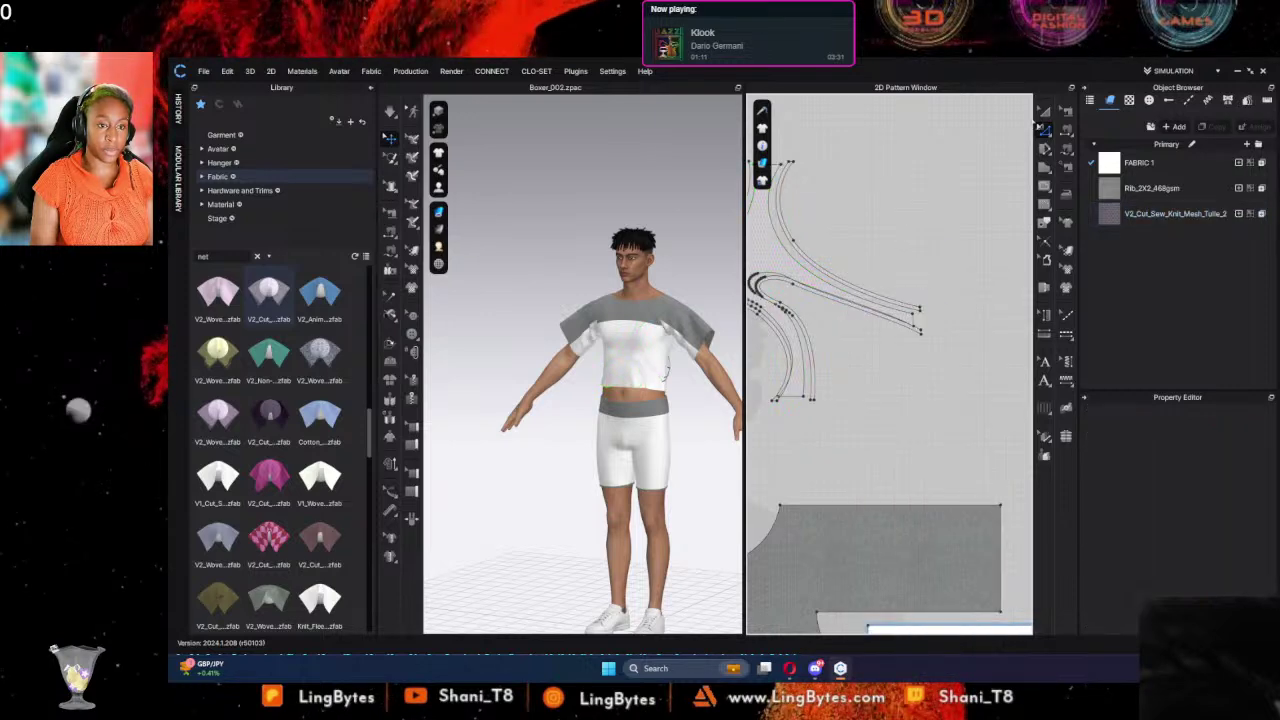
Step: Assign the Rib_2X2_468gsm fabric to all the border strips around the front mesh overlay
scroll(793, 257, down, 4)
middle_drag(863, 248, 1046, 244)
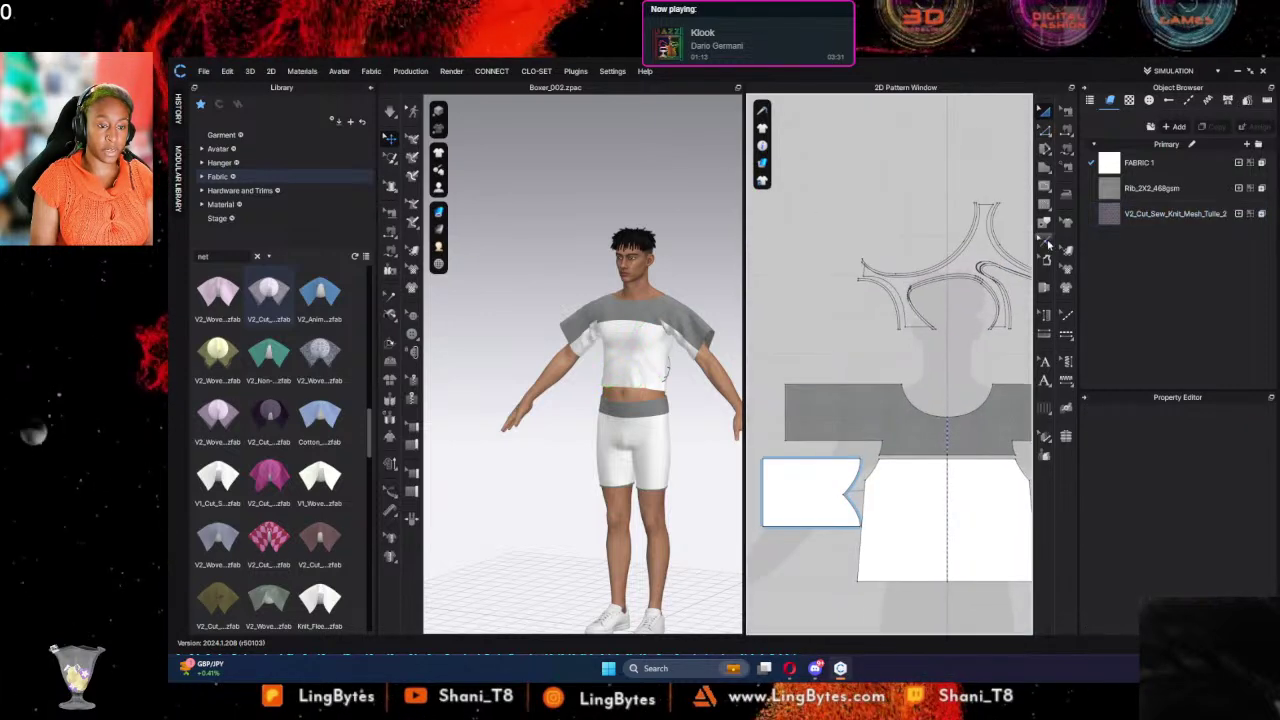
middle_drag(948, 214, 875, 219)
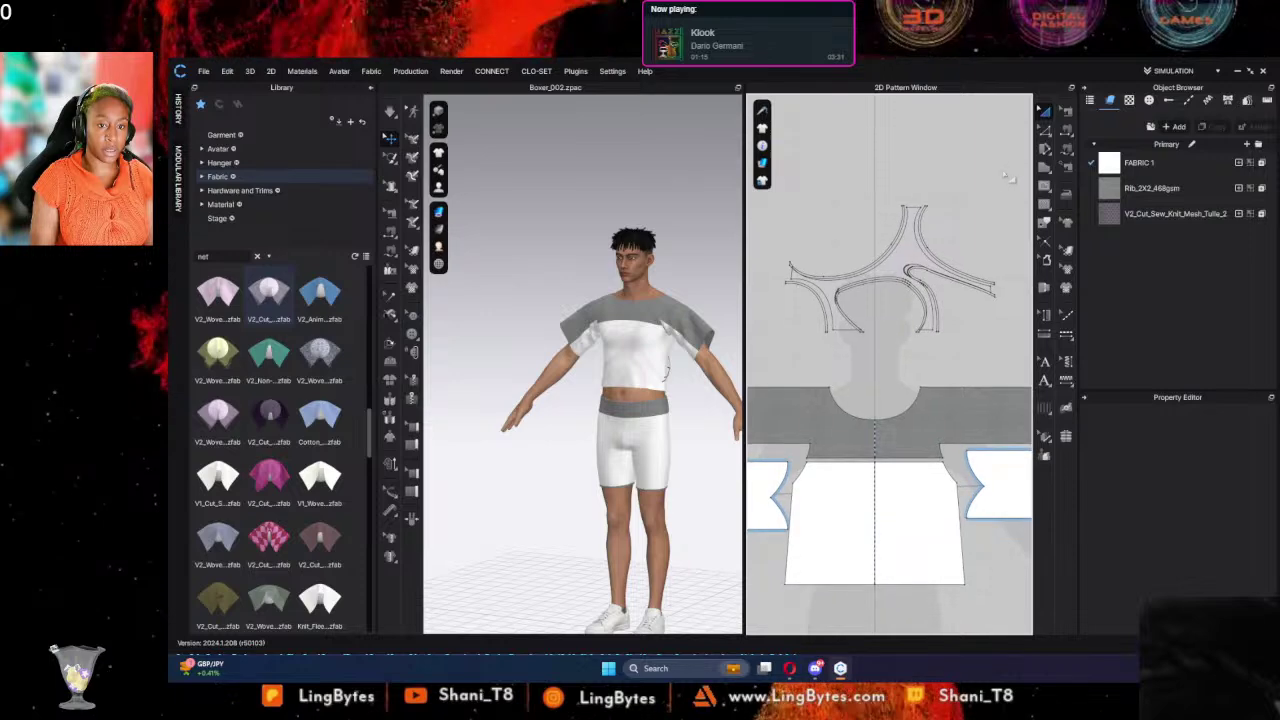
drag(1006, 167, 798, 423)
drag(777, 373, 777, 373)
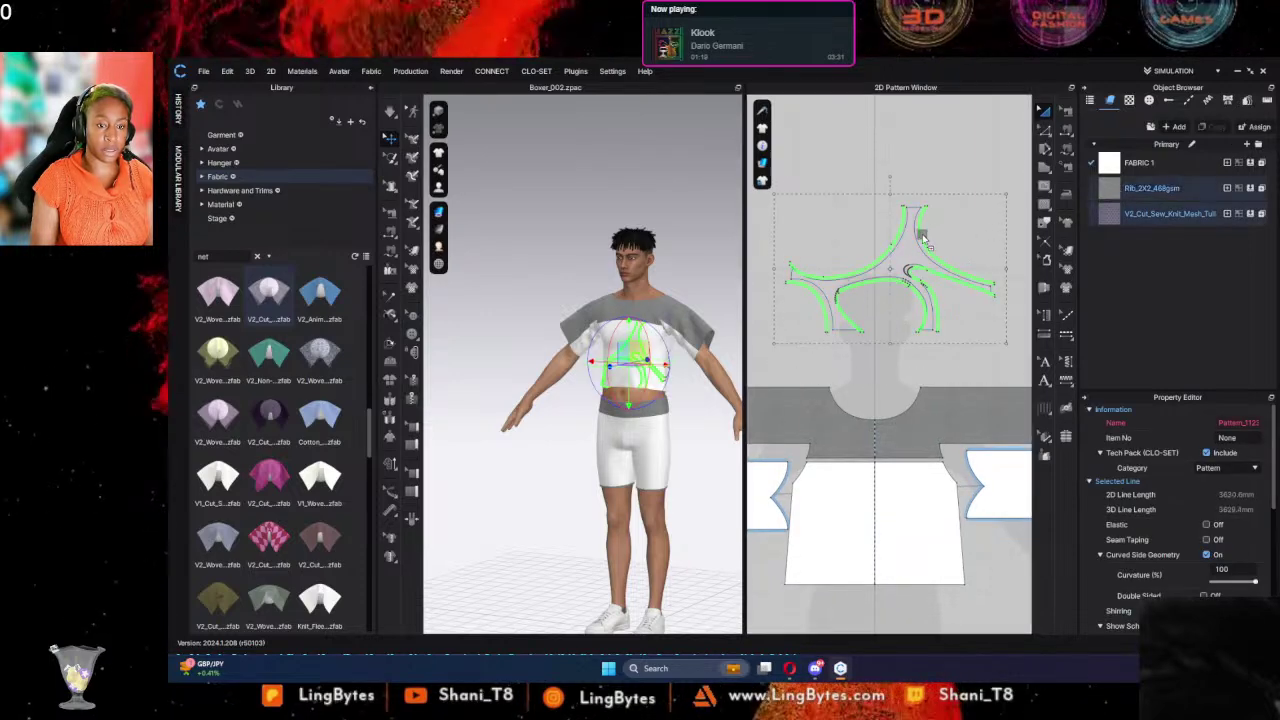
drag(922, 238, 922, 239)
Step: Simulate the garment with the rib-bordered front overlay and pull the overlay pieces into place around the avatar's sides
key(space)
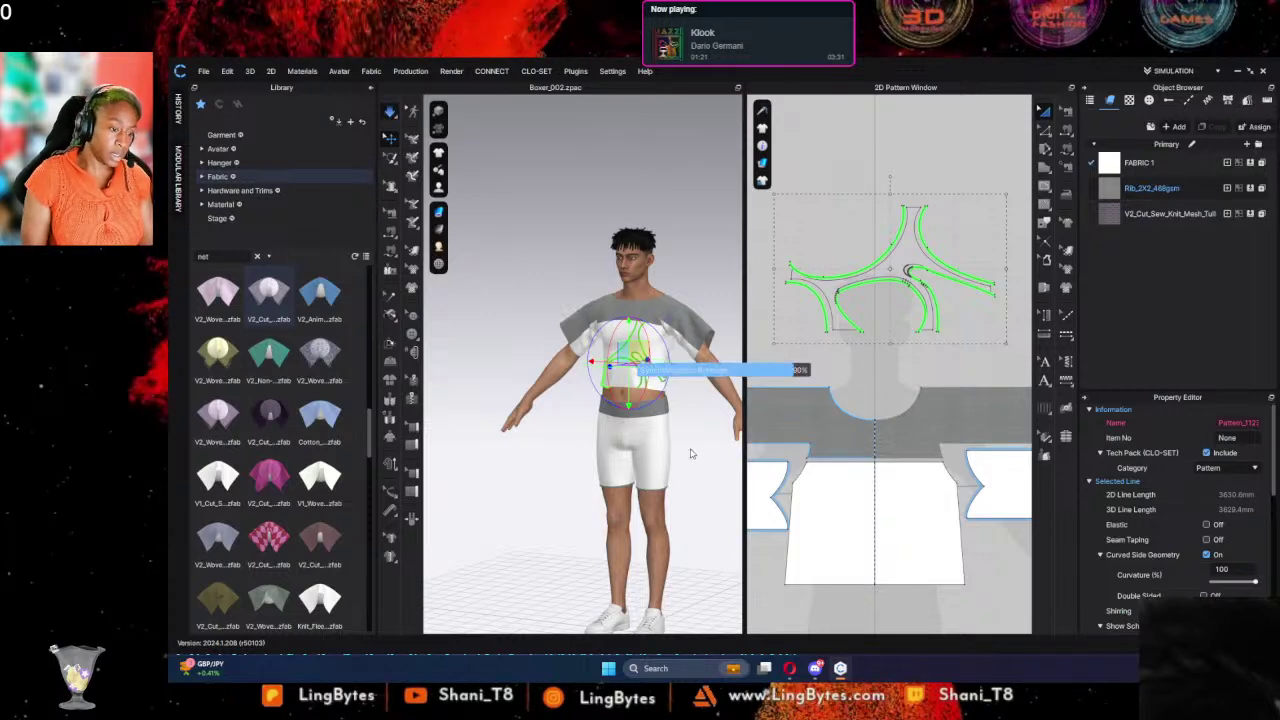
click(662, 407)
right_drag(662, 407, 638, 384)
click(680, 360)
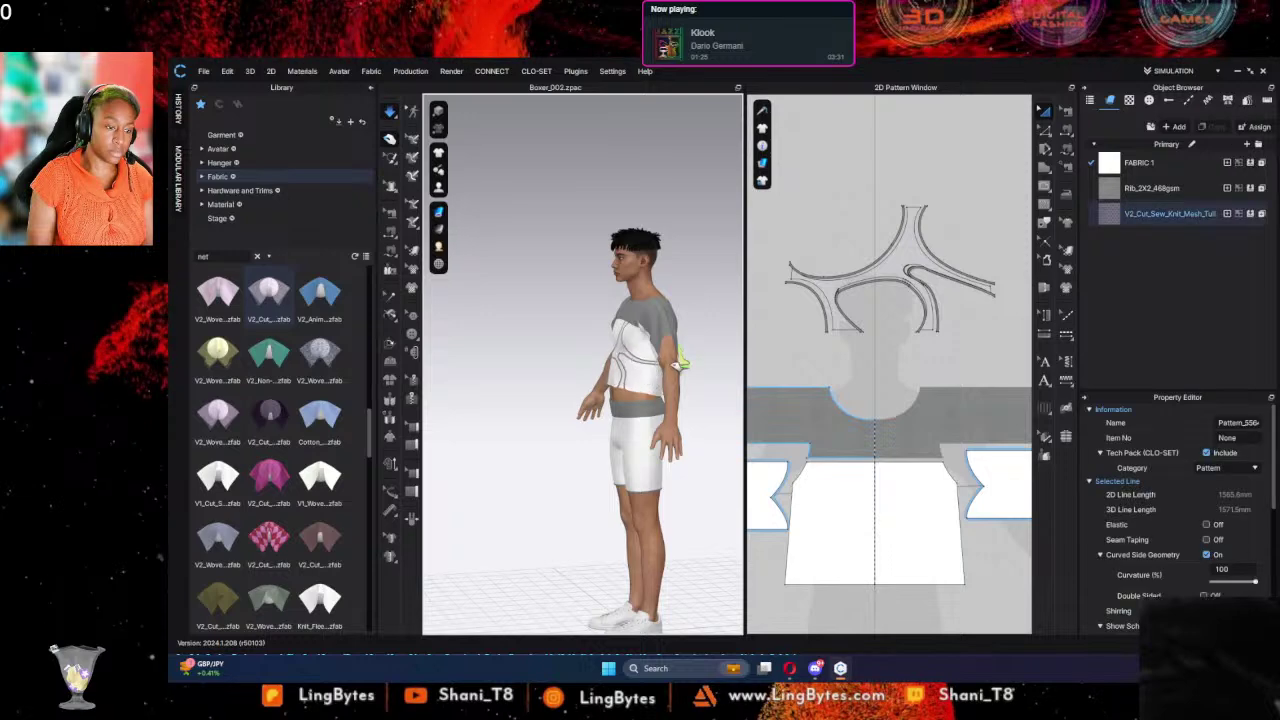
right_drag(650, 402, 470, 520)
click(558, 394)
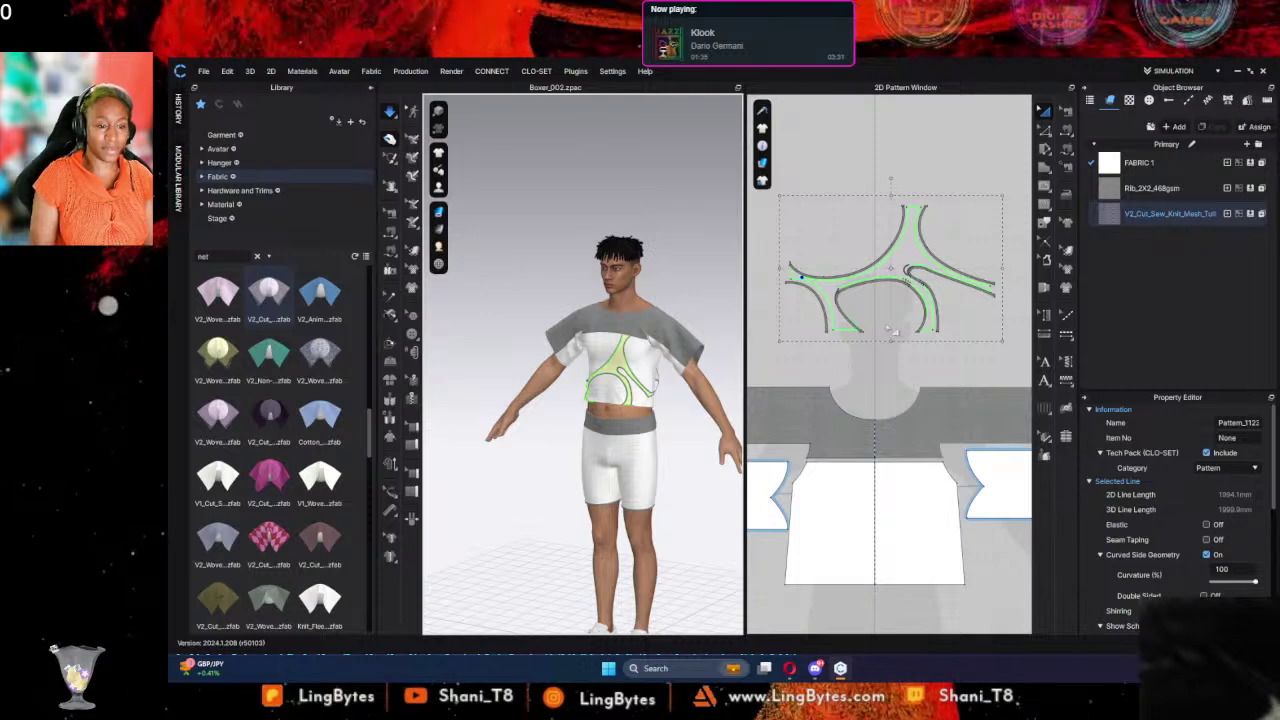
Step: Examine the side ends of the front and back mesh overlays on the 2D patterns and on the avatar
scroll(891, 330, up, 5)
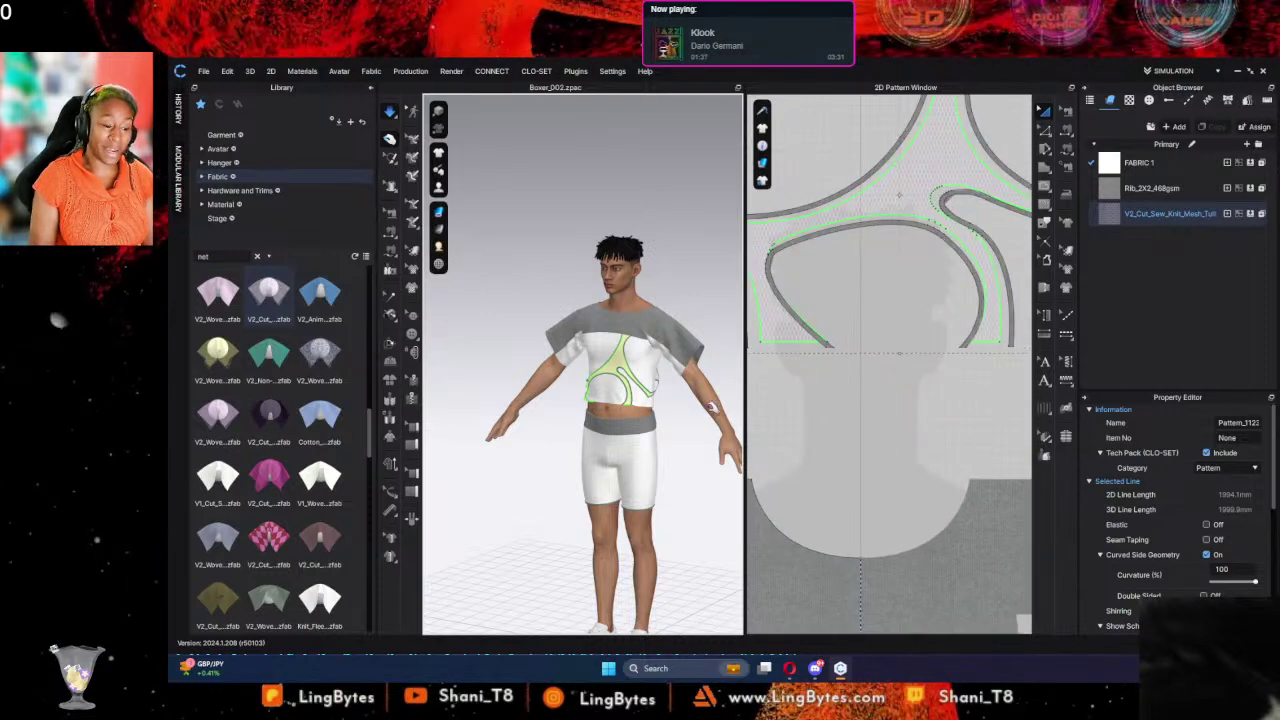
right_drag(677, 429, 814, 427)
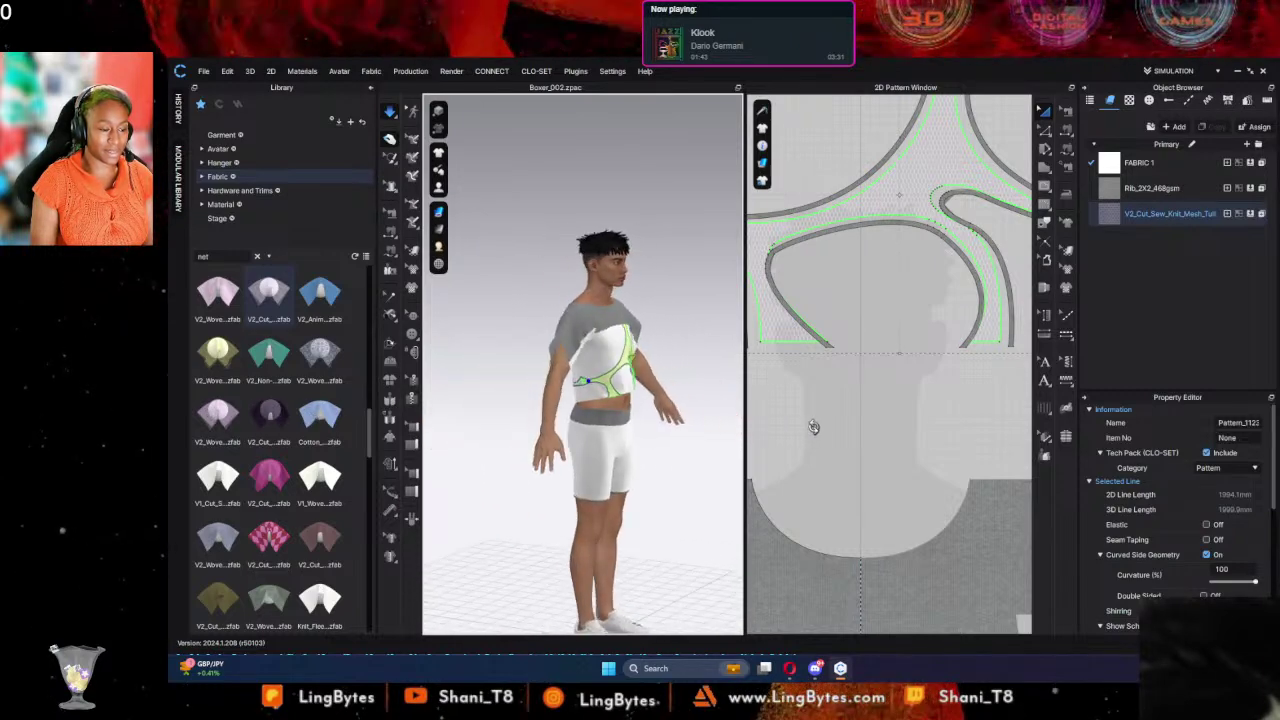
scroll(914, 376, down, 5)
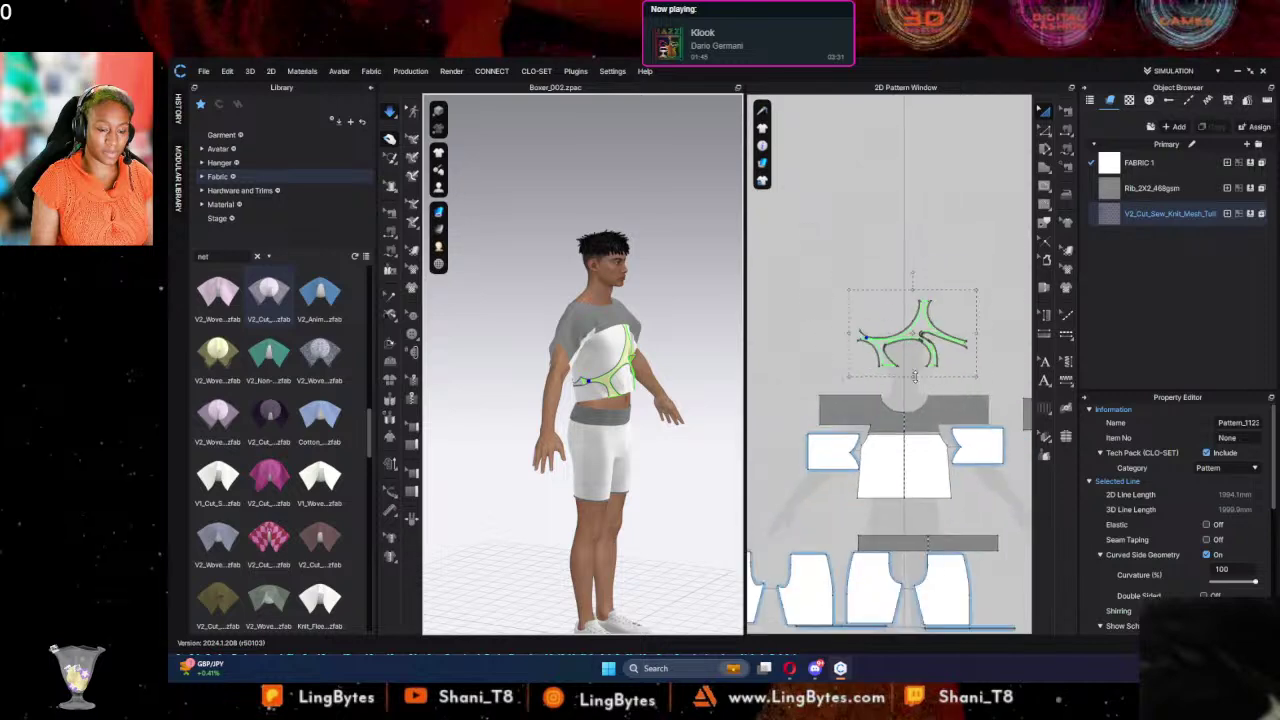
scroll(914, 376, up, 4)
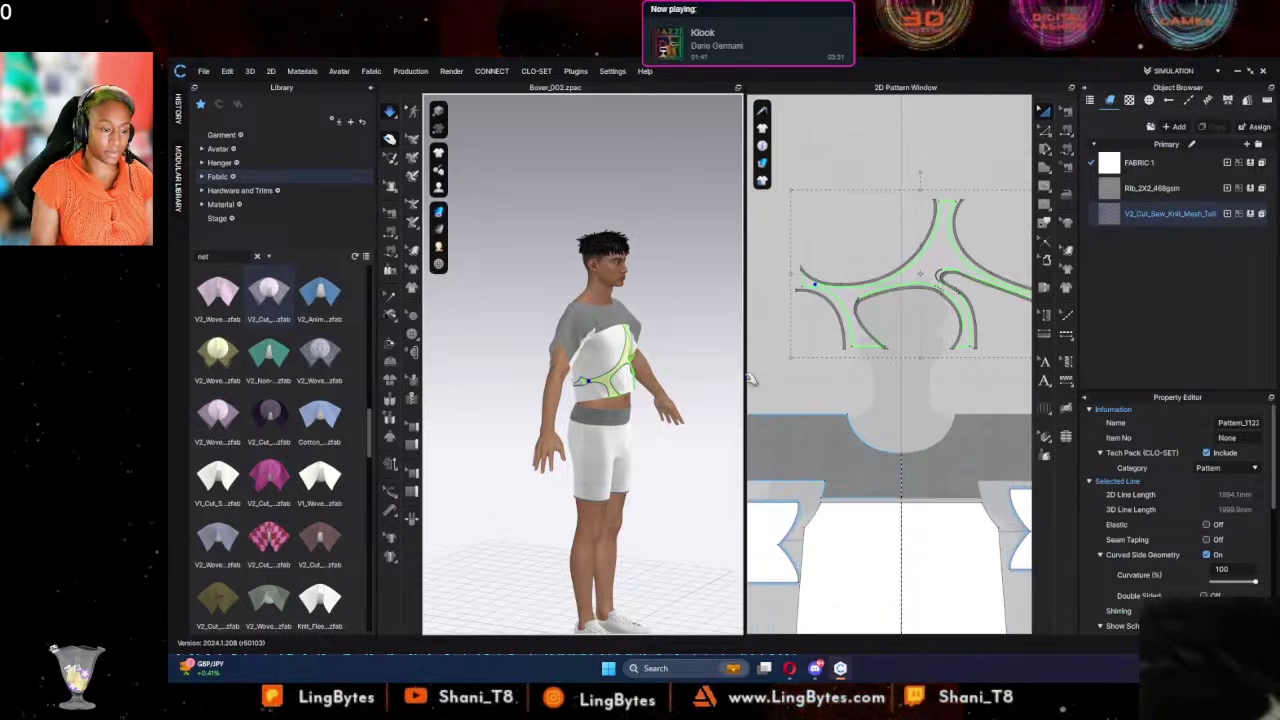
click(666, 402)
right_drag(714, 447, 1200, 440)
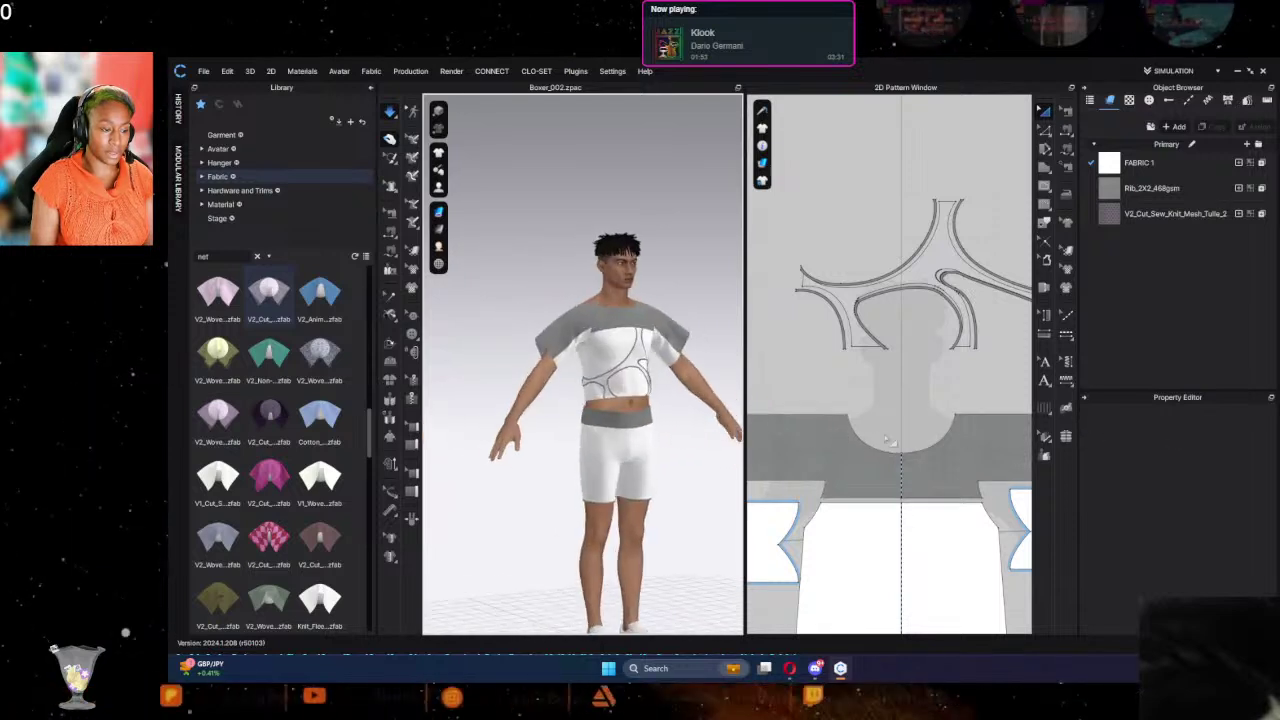
middle_drag(960, 381, 782, 390)
scroll(854, 330, up, 3)
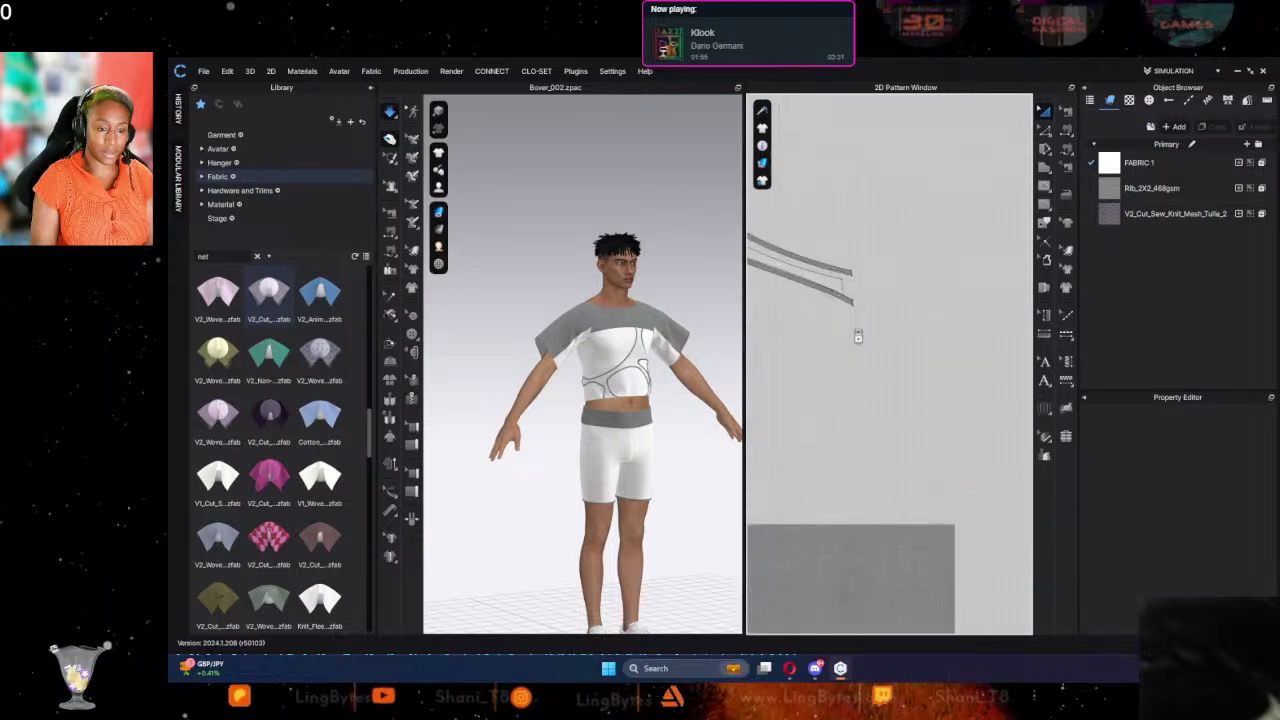
click(845, 288)
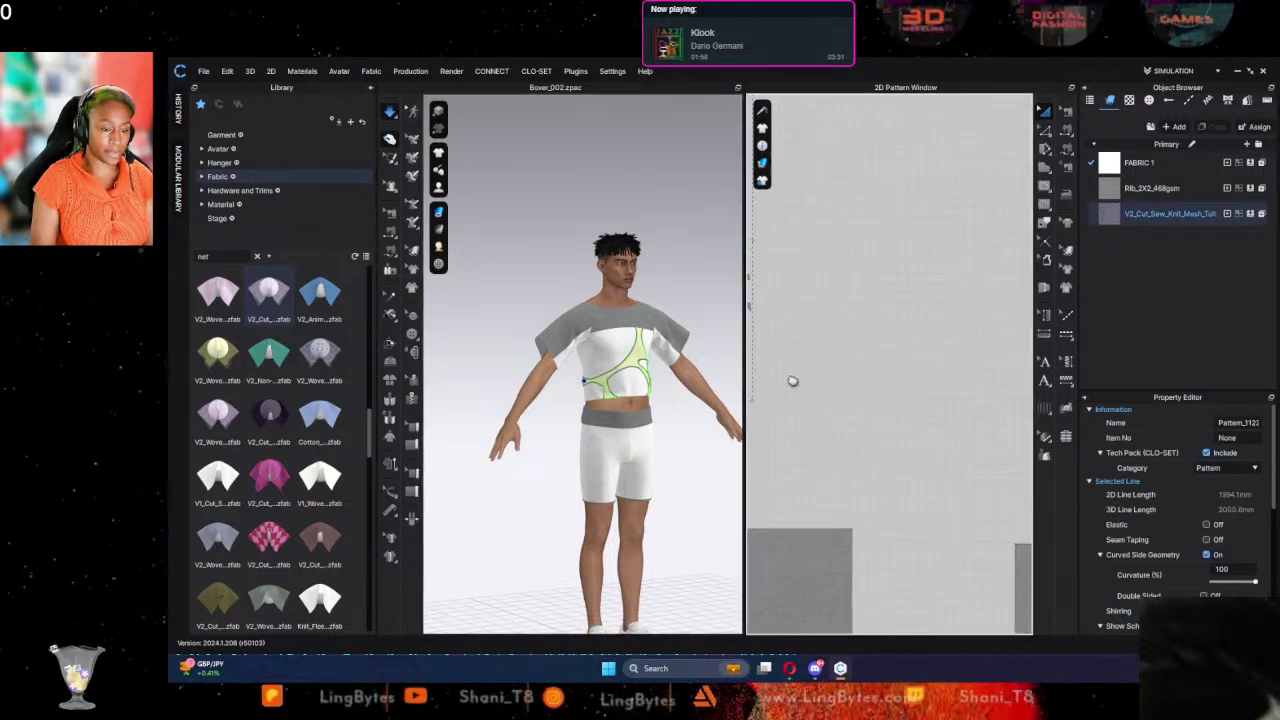
scroll(913, 380, down, 4)
middle_drag(927, 384, 834, 386)
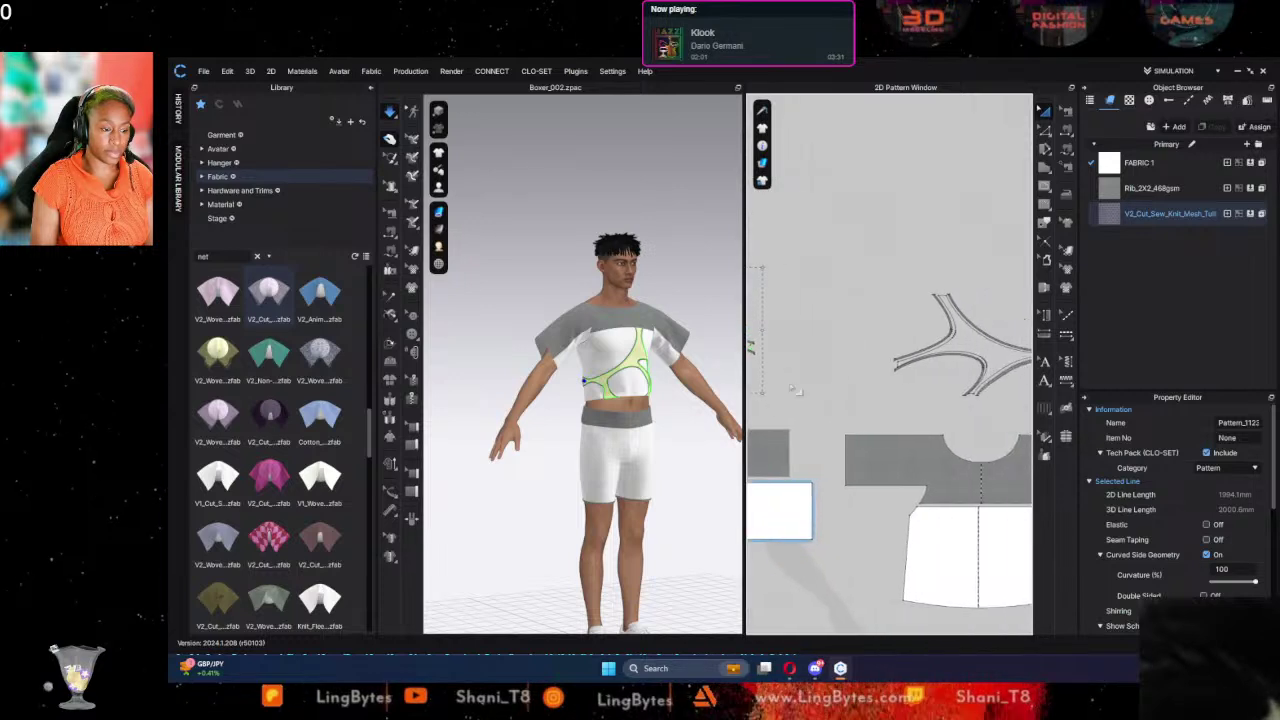
mouse_move(620, 398)
right_down()
mouse_move(763, 388)
mouse_move(677, 383)
mouse_move(641, 401)
mouse_move(677, 400)
mouse_move(625, 407)
right_up()
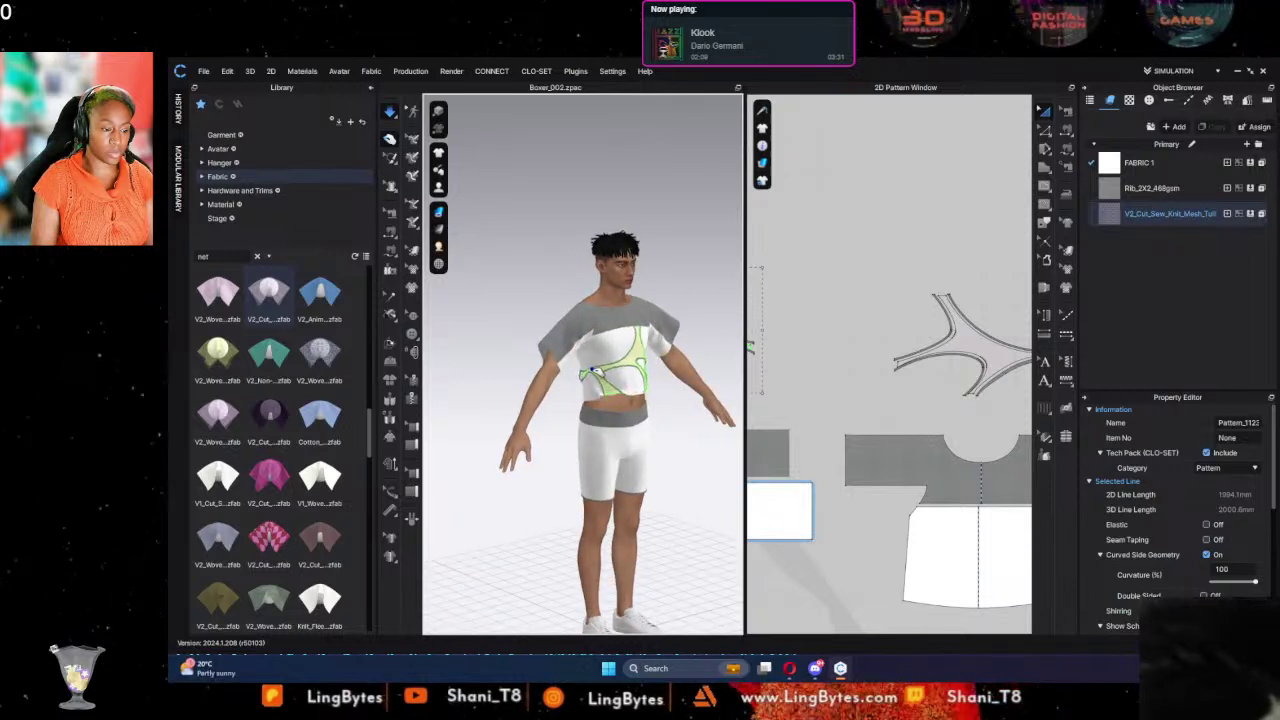
click(843, 366)
right_drag(843, 368, 918, 303)
scroll(938, 386, down, 4)
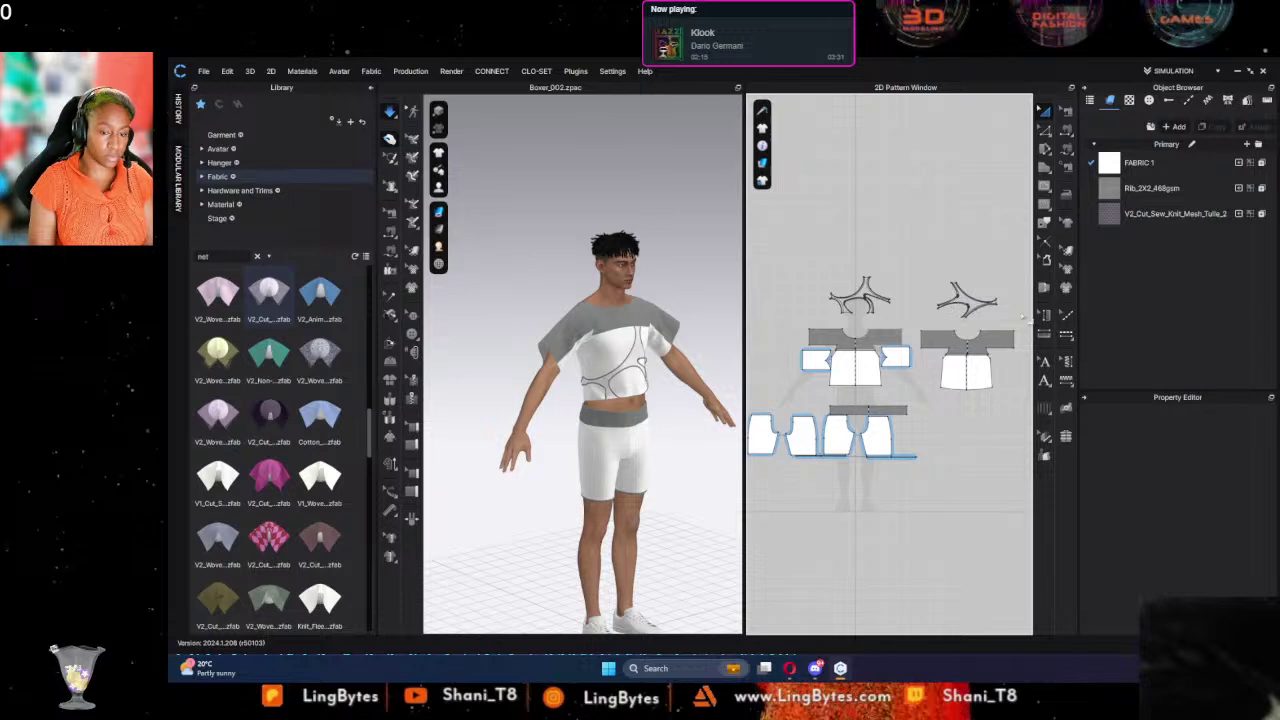
Step: Lower the upper corner point of the back mesh overlay's side end to narrow that end
click(589, 383)
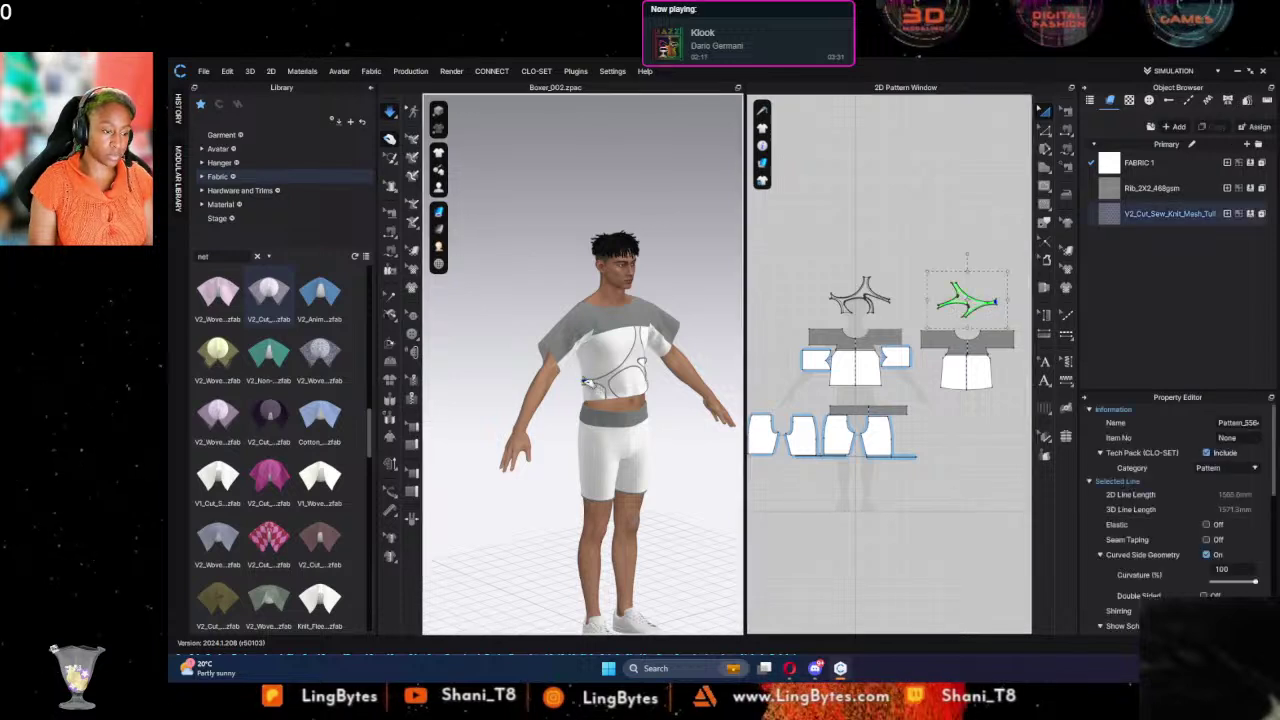
scroll(866, 357, down, 1)
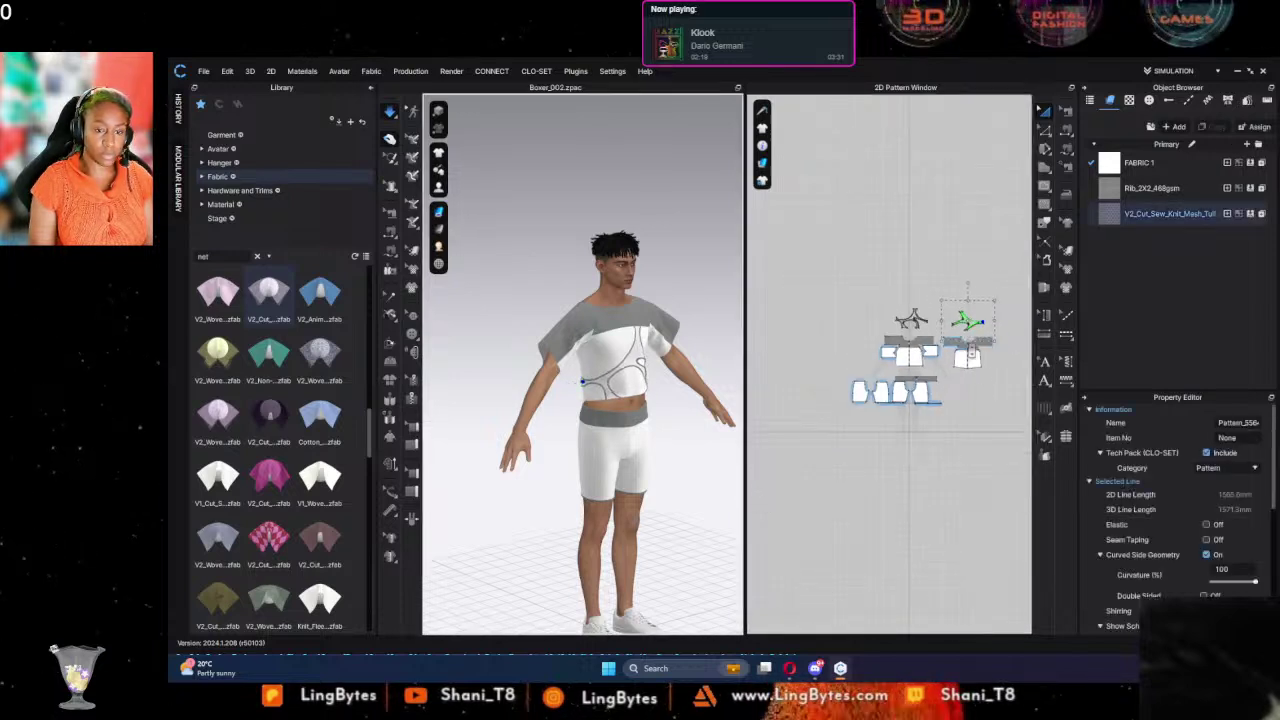
scroll(830, 335, up, 8)
scroll(813, 322, down, 6)
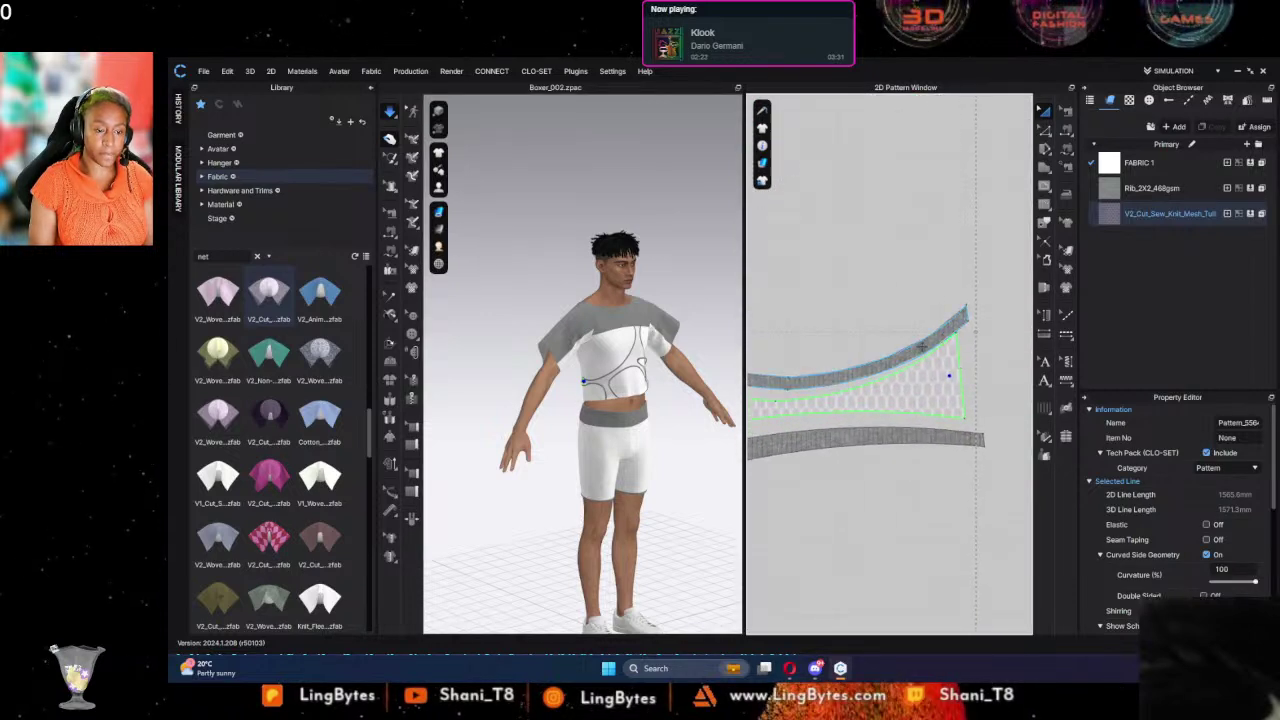
click(965, 305)
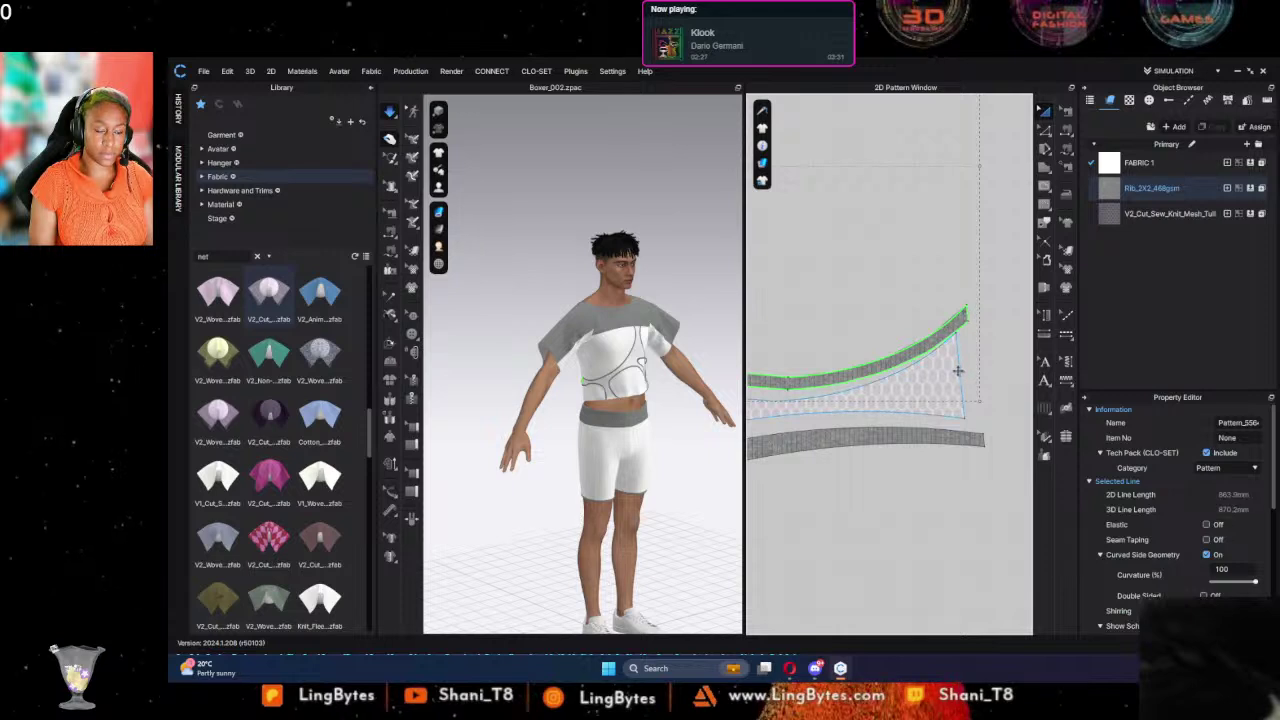
click(958, 371)
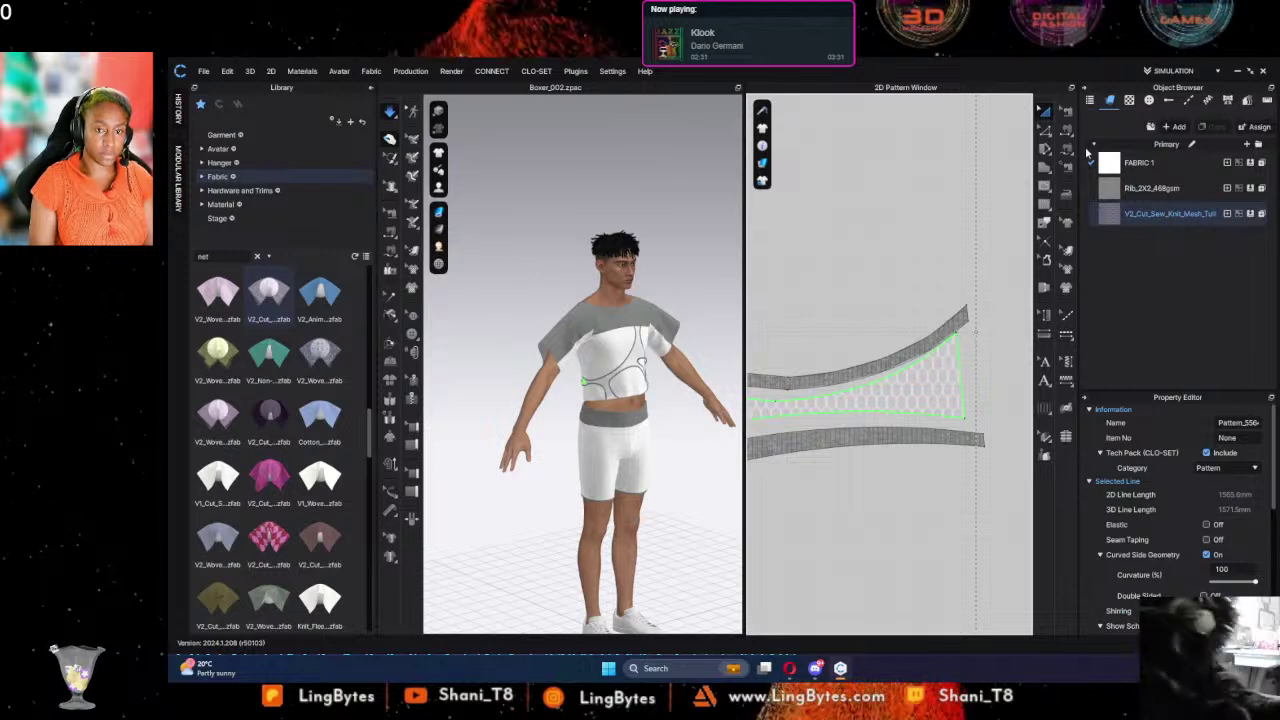
click(960, 338)
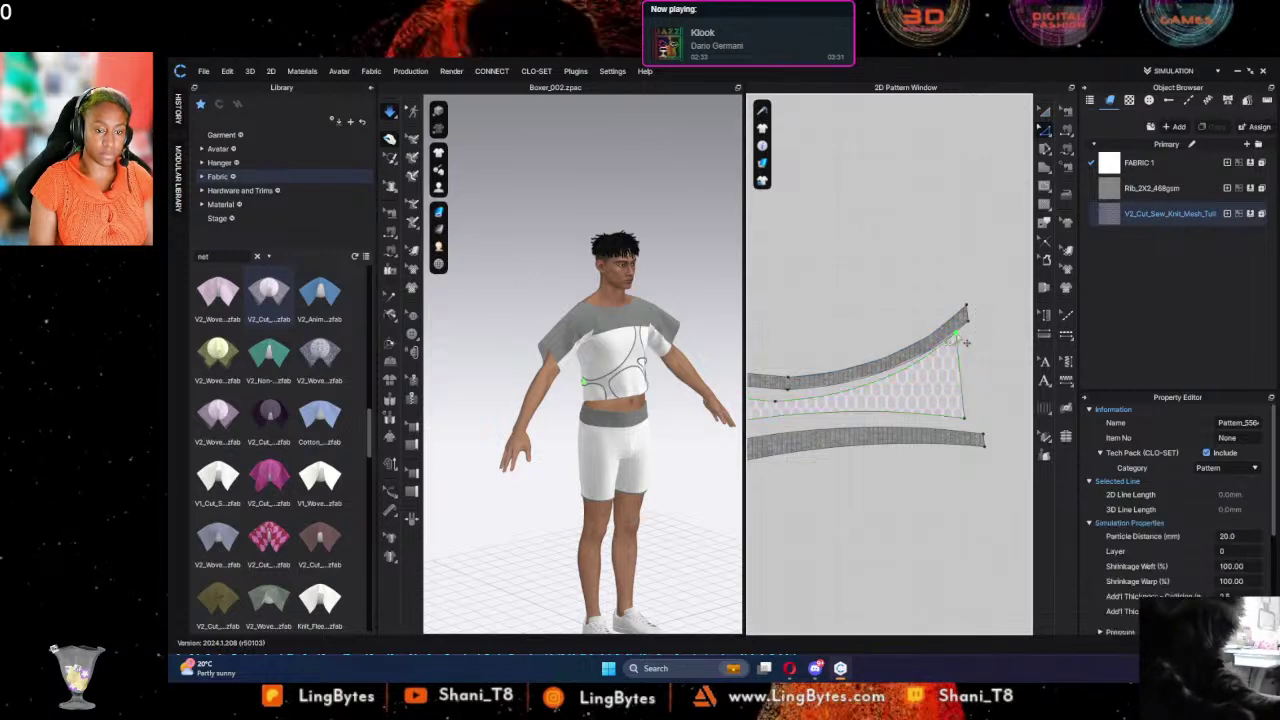
drag(966, 343, 959, 373)
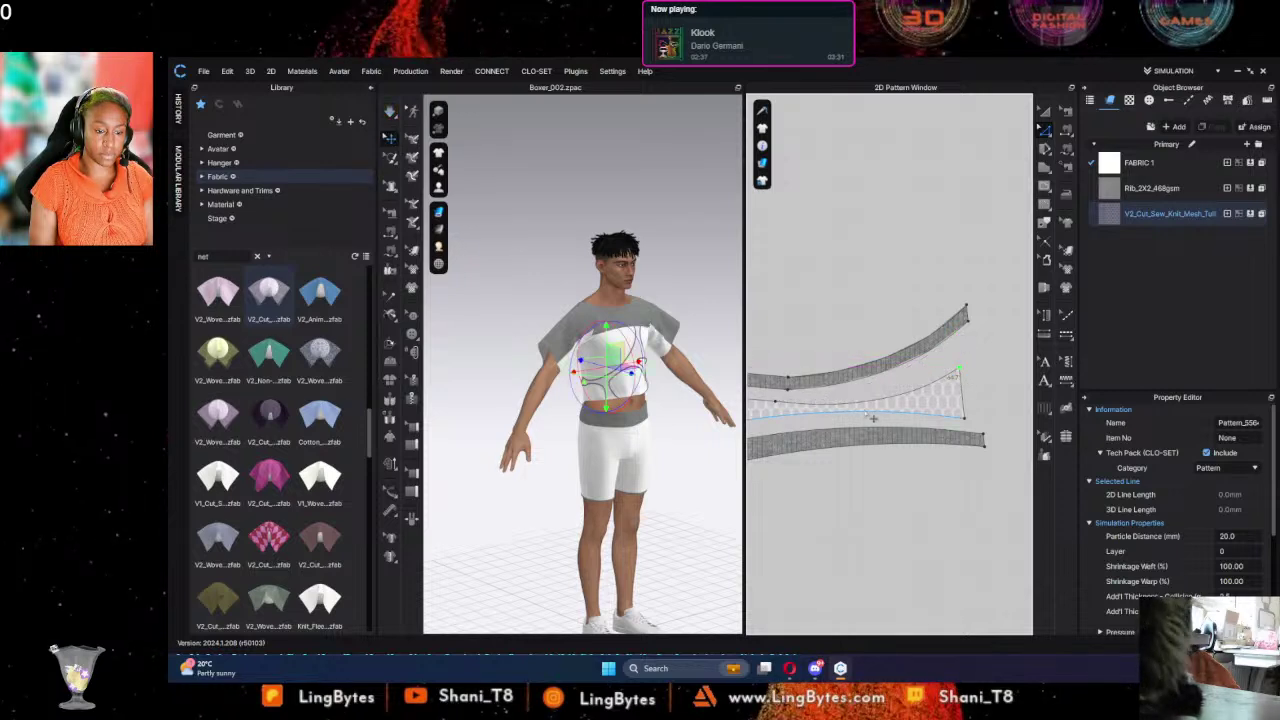
Step: Flatten the curved upper edge at the back mesh overlay's side end with Smooth Curve, between the lowered corner and the neighbouring point
click(955, 376)
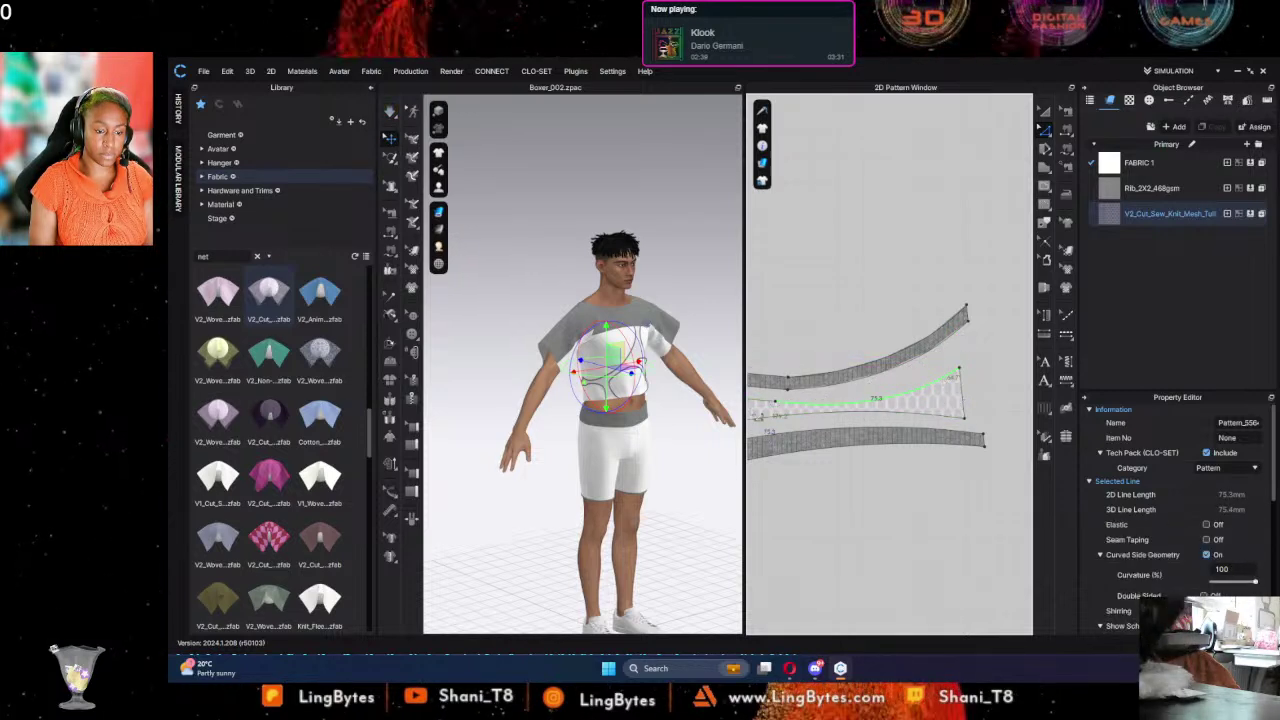
click(776, 401)
click(873, 404)
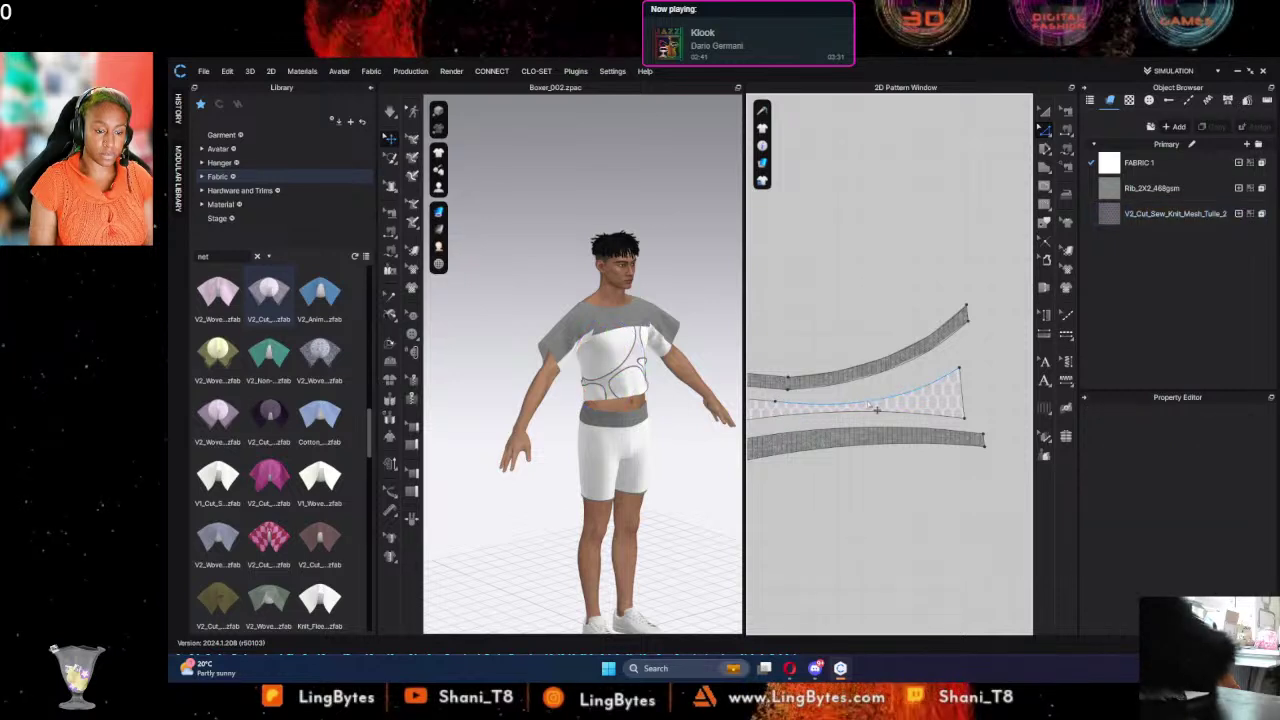
click(1044, 131)
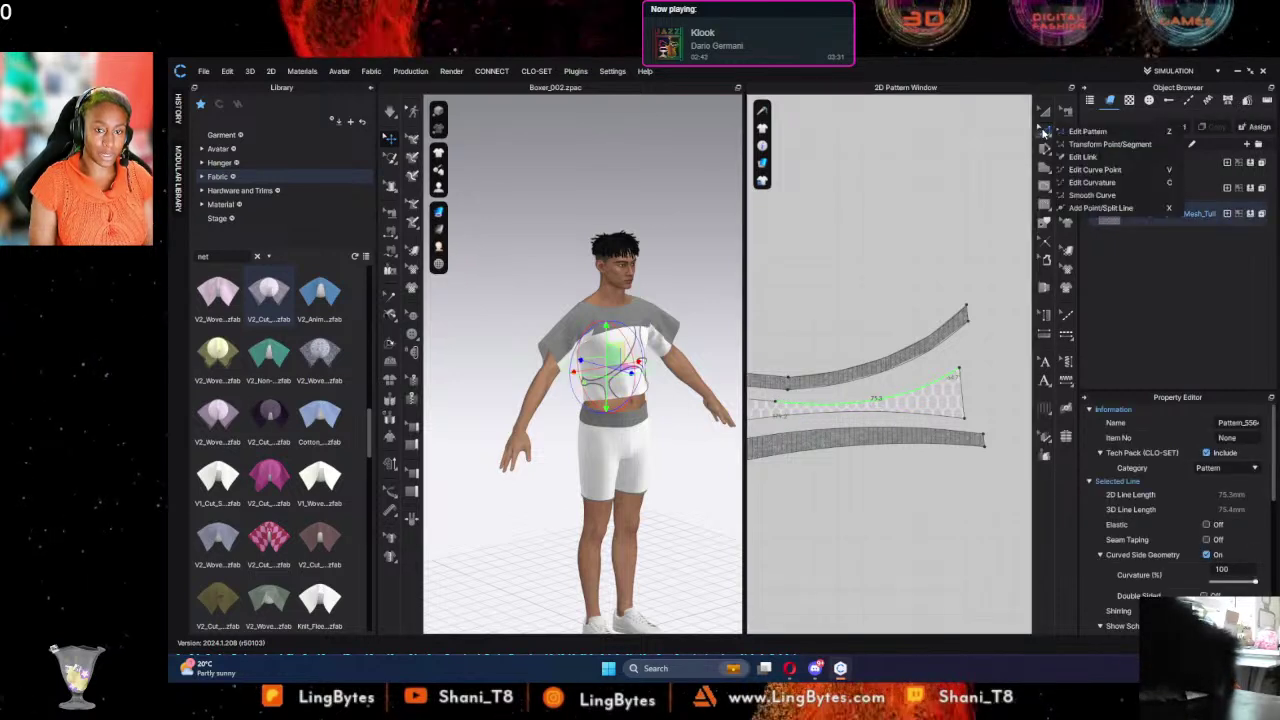
click(1076, 197)
click(776, 402)
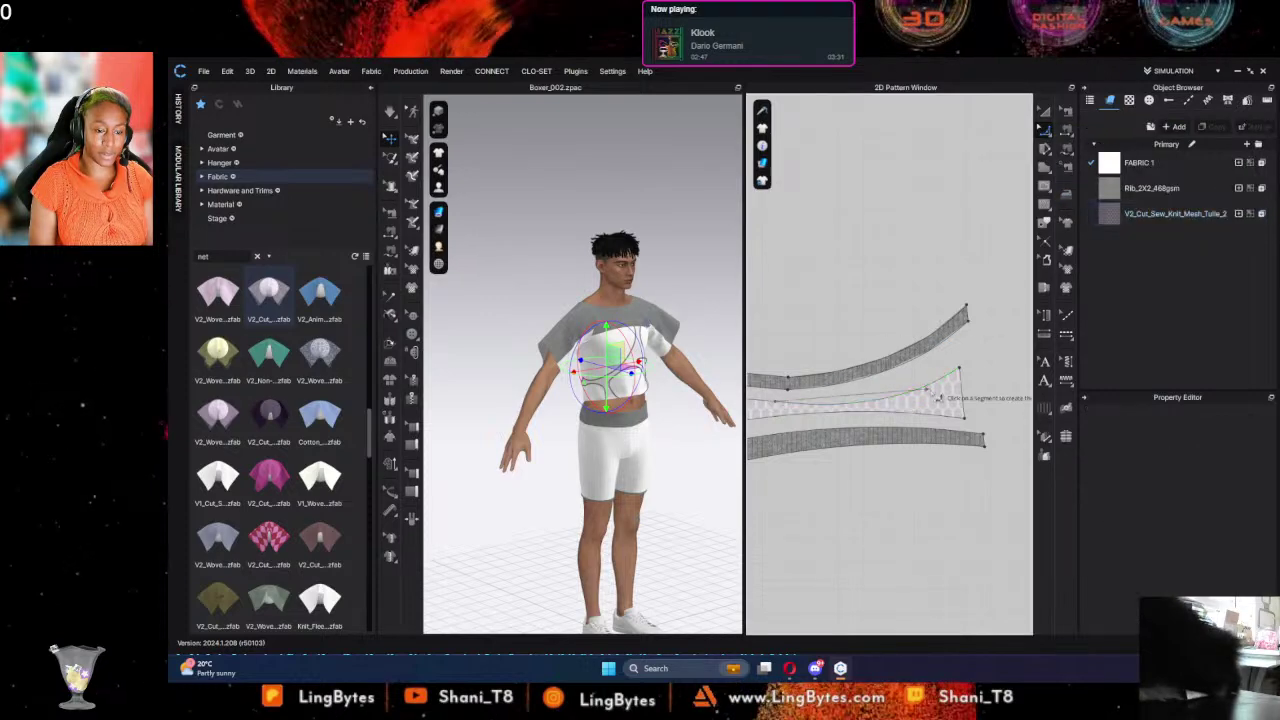
click(878, 396)
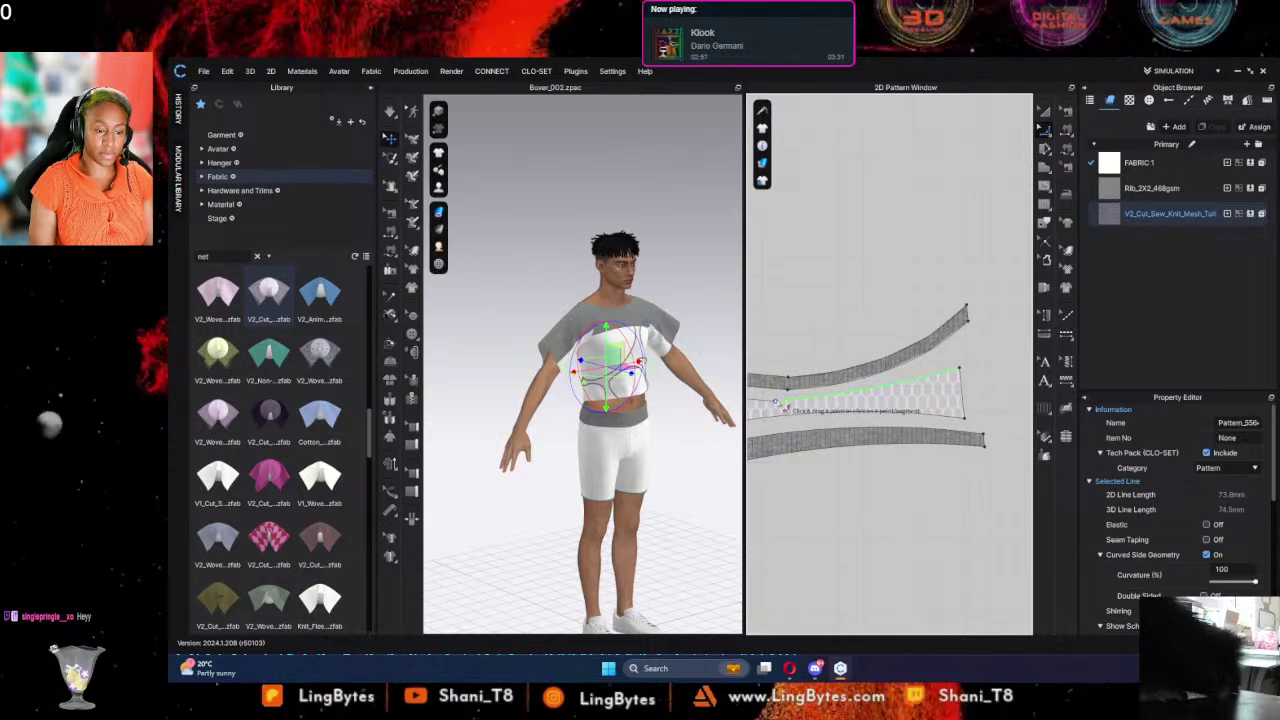
Step: Smooth the kink where the flattened segment meets the rest of the back mesh overlay's upper edge
scroll(805, 400, up, 3)
click(905, 386)
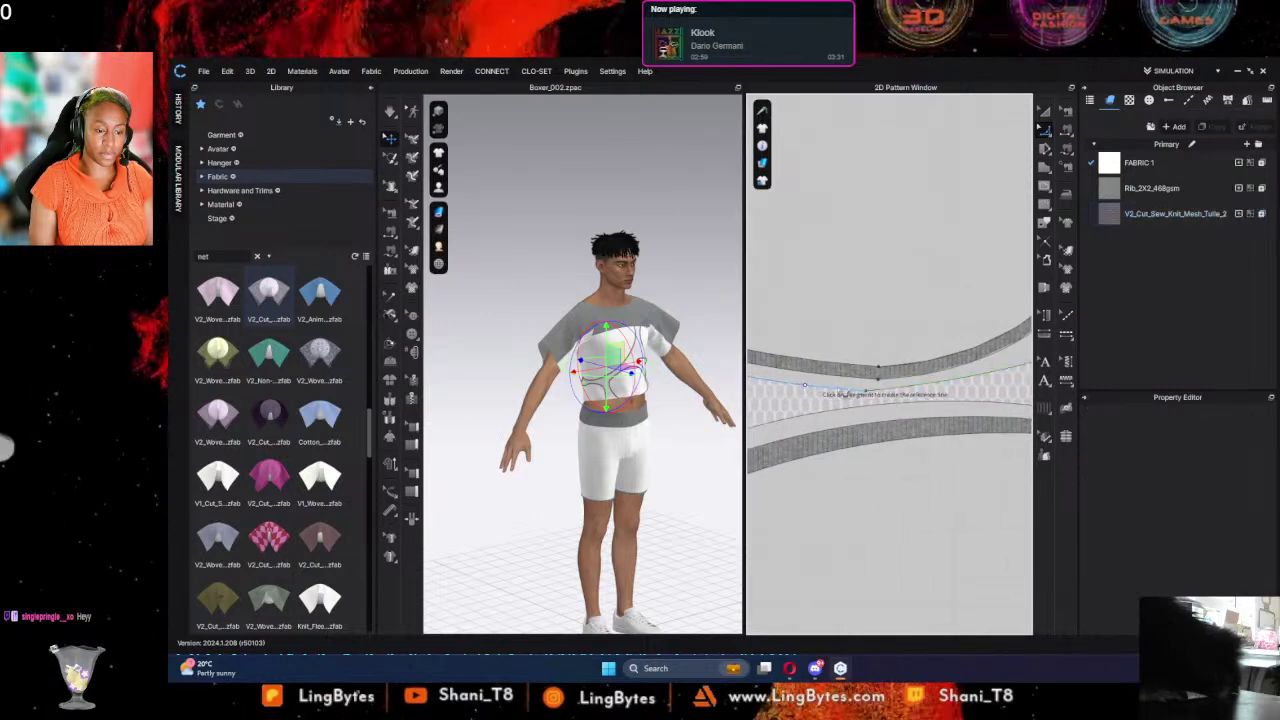
key(x)
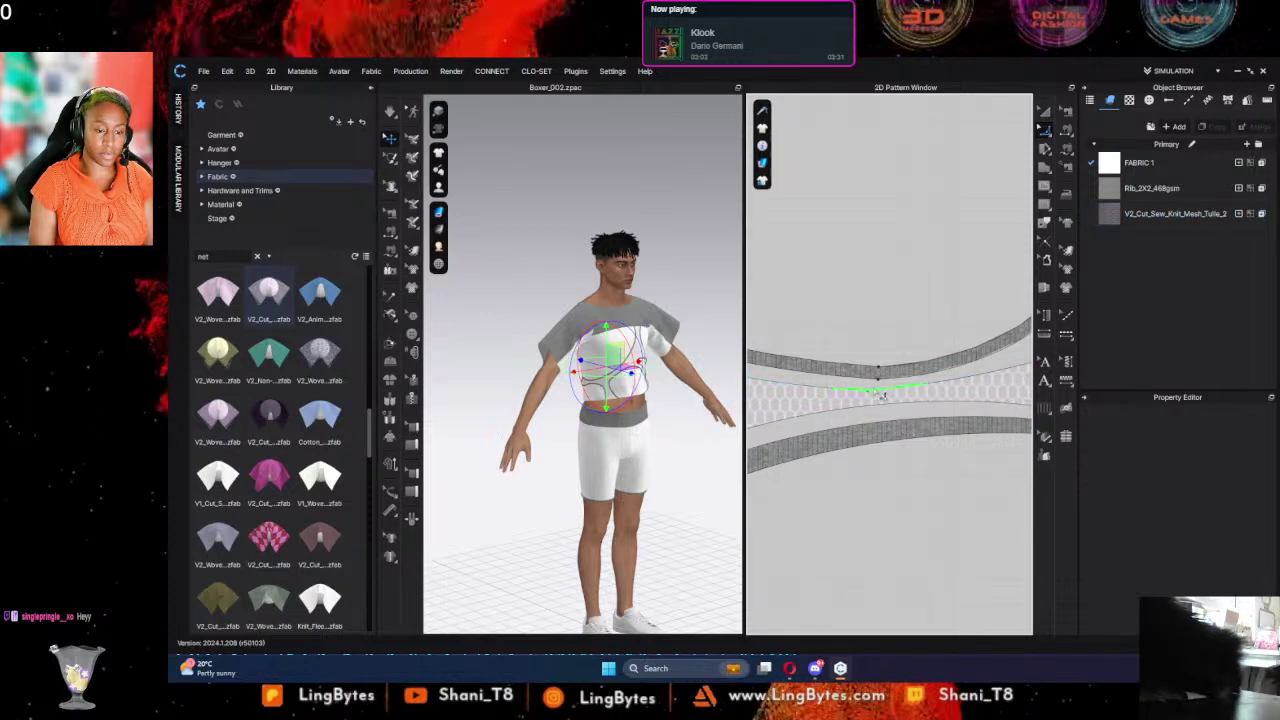
click(876, 391)
click(908, 337)
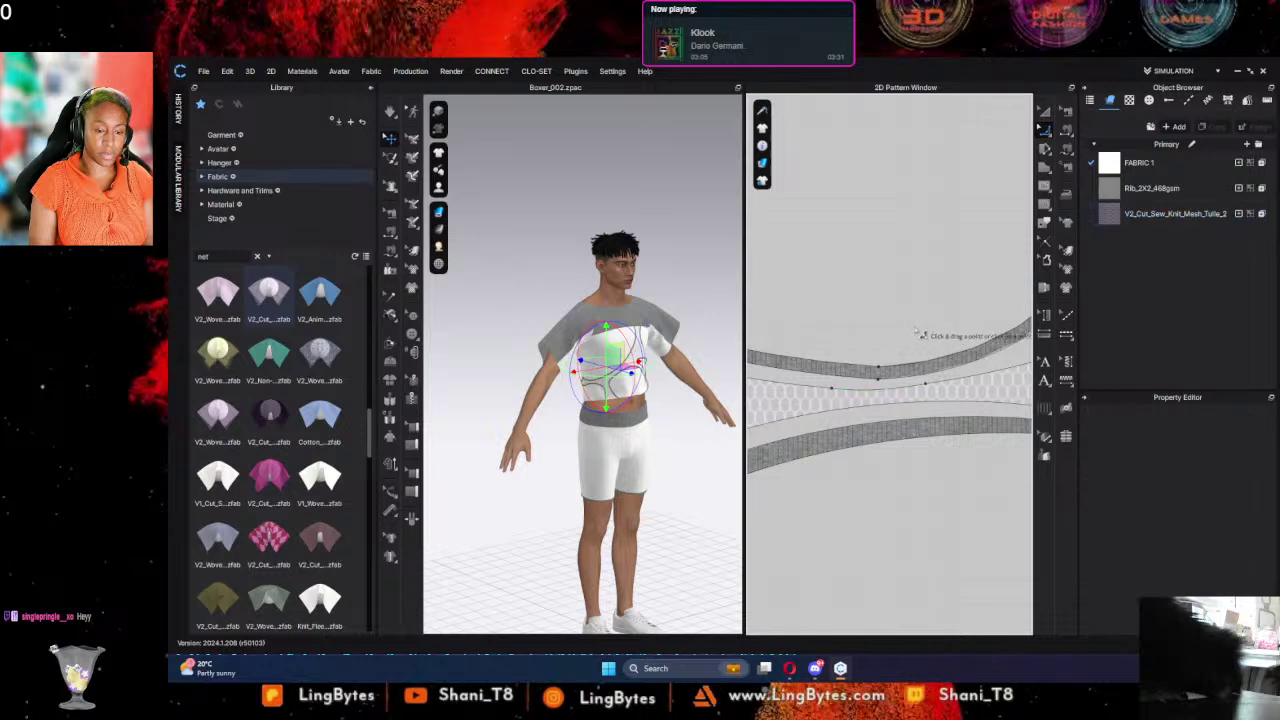
Step: Simulate the garment and check how the front and back rib borders meet at the avatar's side
middle_drag(912, 328, 798, 361)
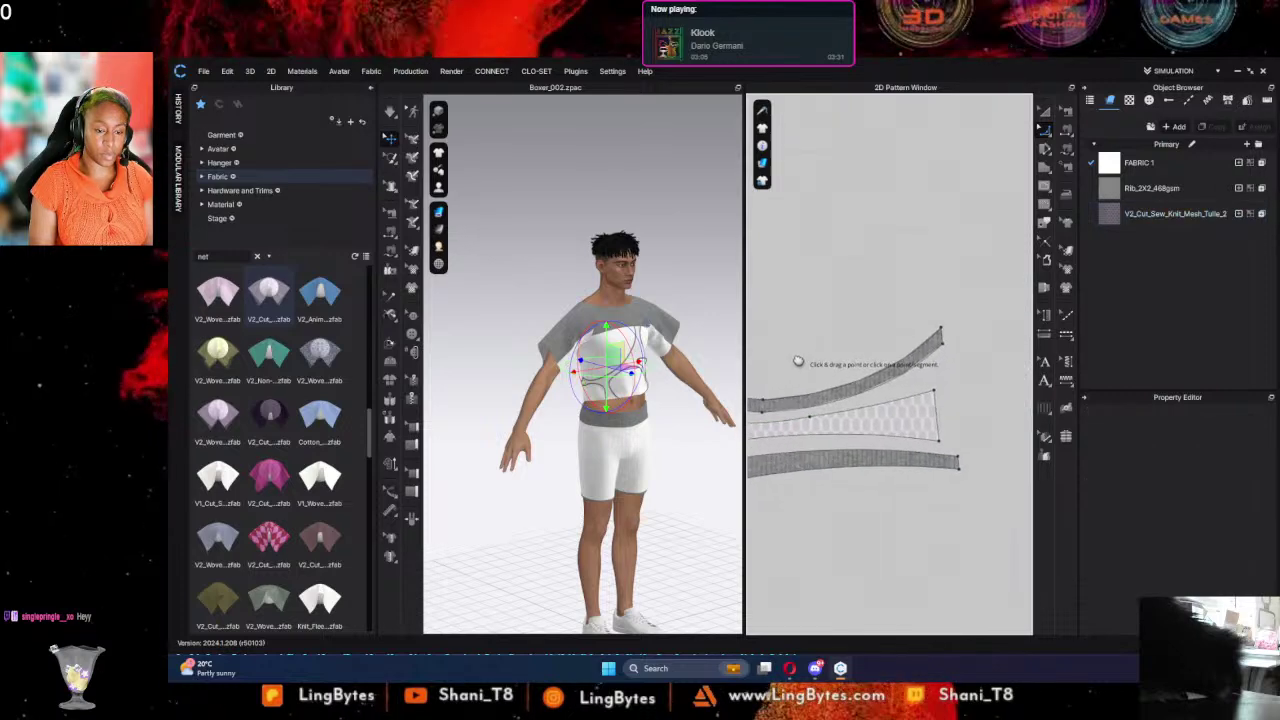
click(1045, 112)
key(space)
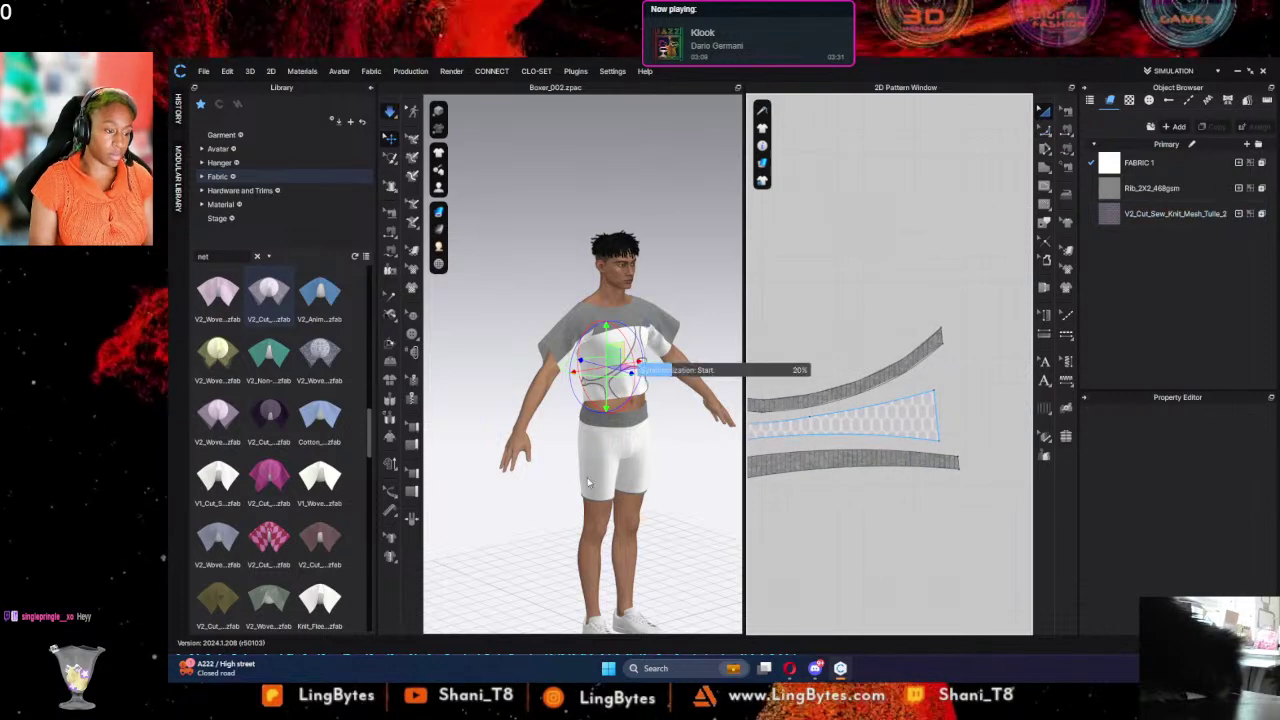
right_drag(538, 497, 641, 475)
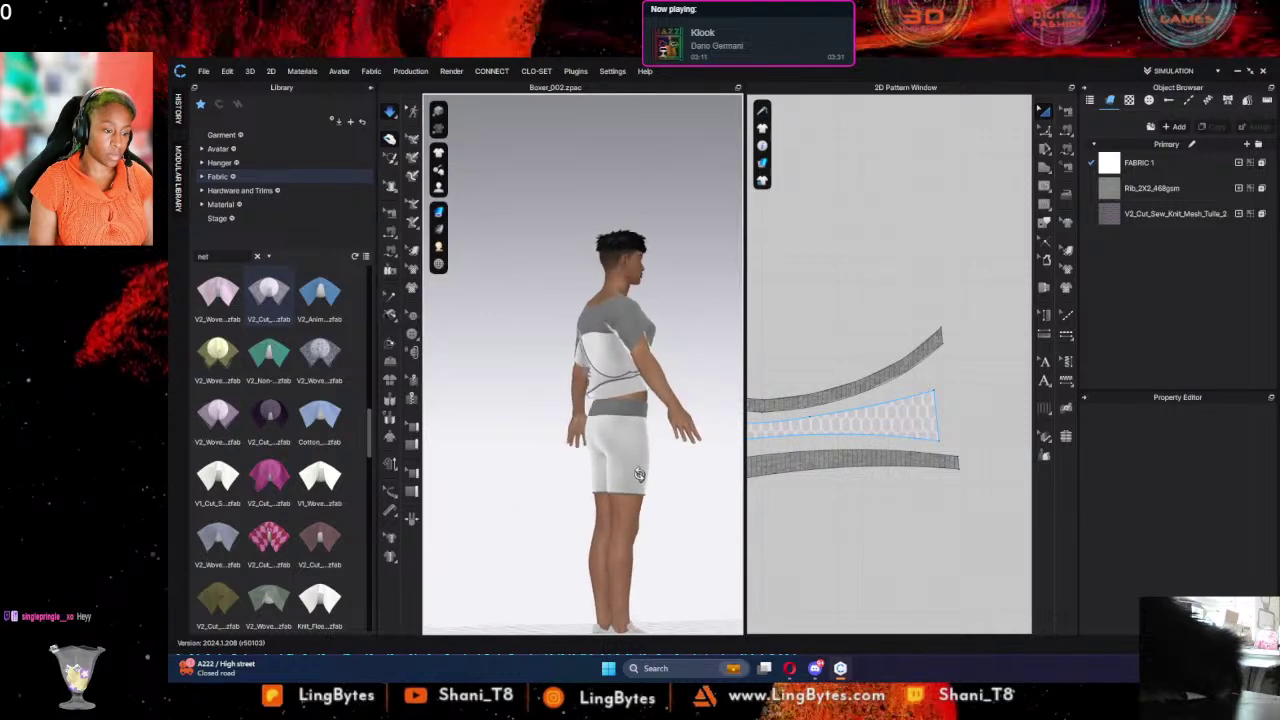
scroll(644, 423, down, 1)
scroll(643, 423, up, 10)
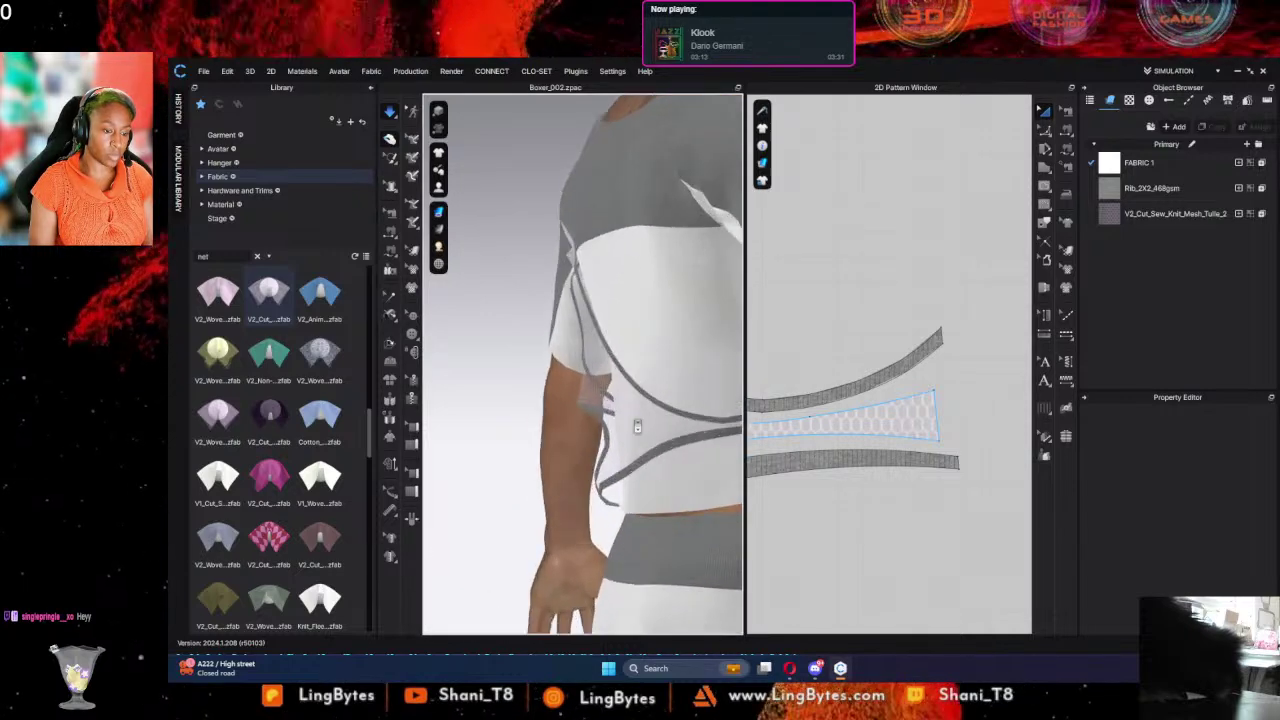
scroll(455, 392, up, 10)
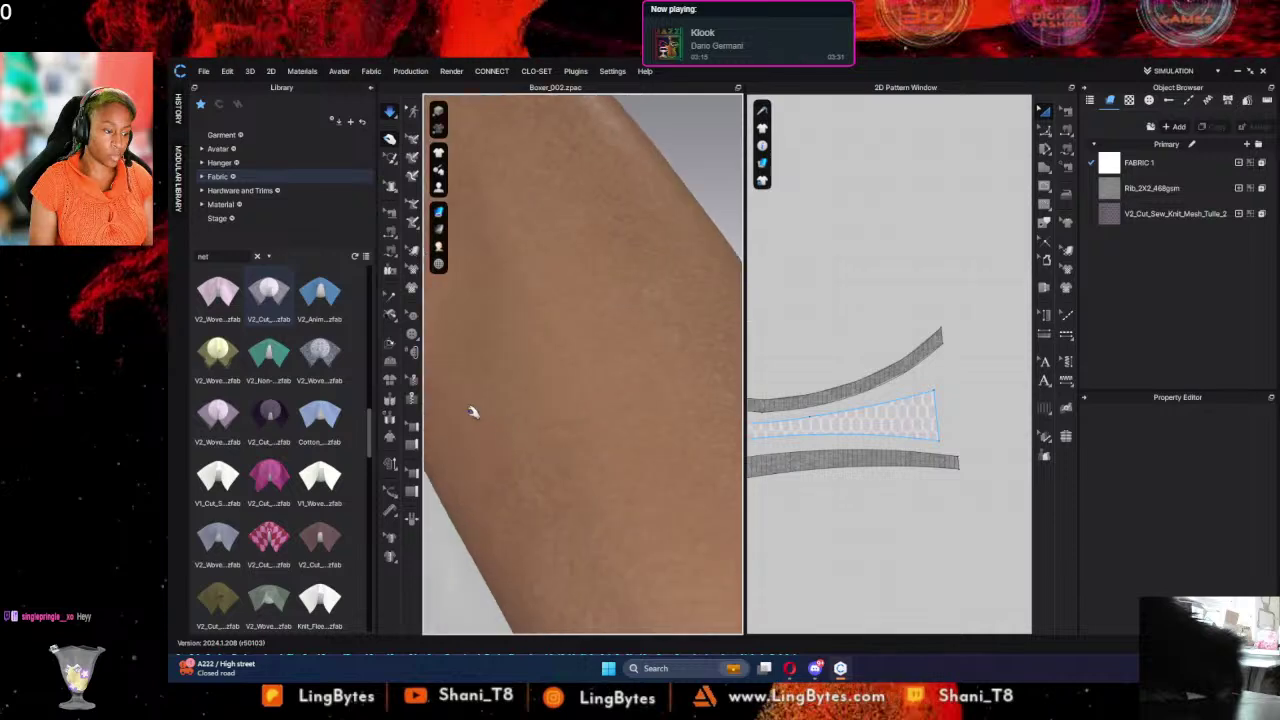
middle_drag(675, 385, 600, 377)
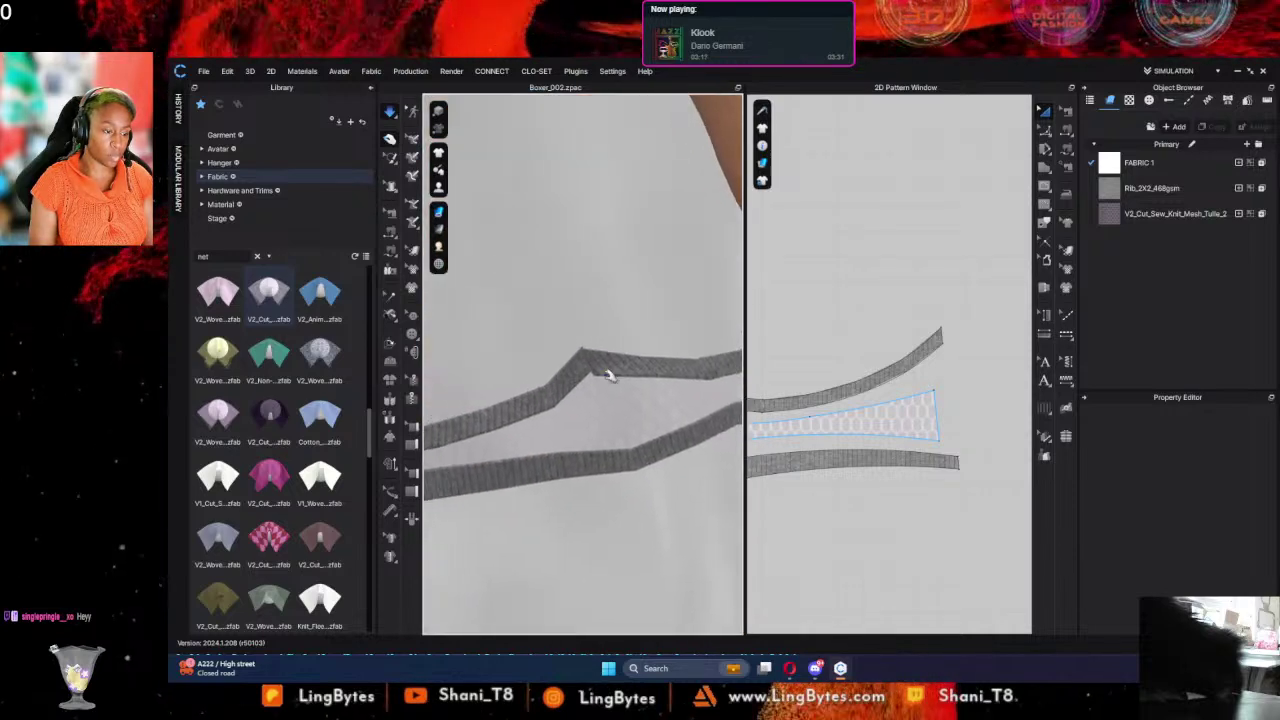
Step: Flatten the outer edge at the side end of the back overlay's upper rib strip with Smooth Curve
click(938, 330)
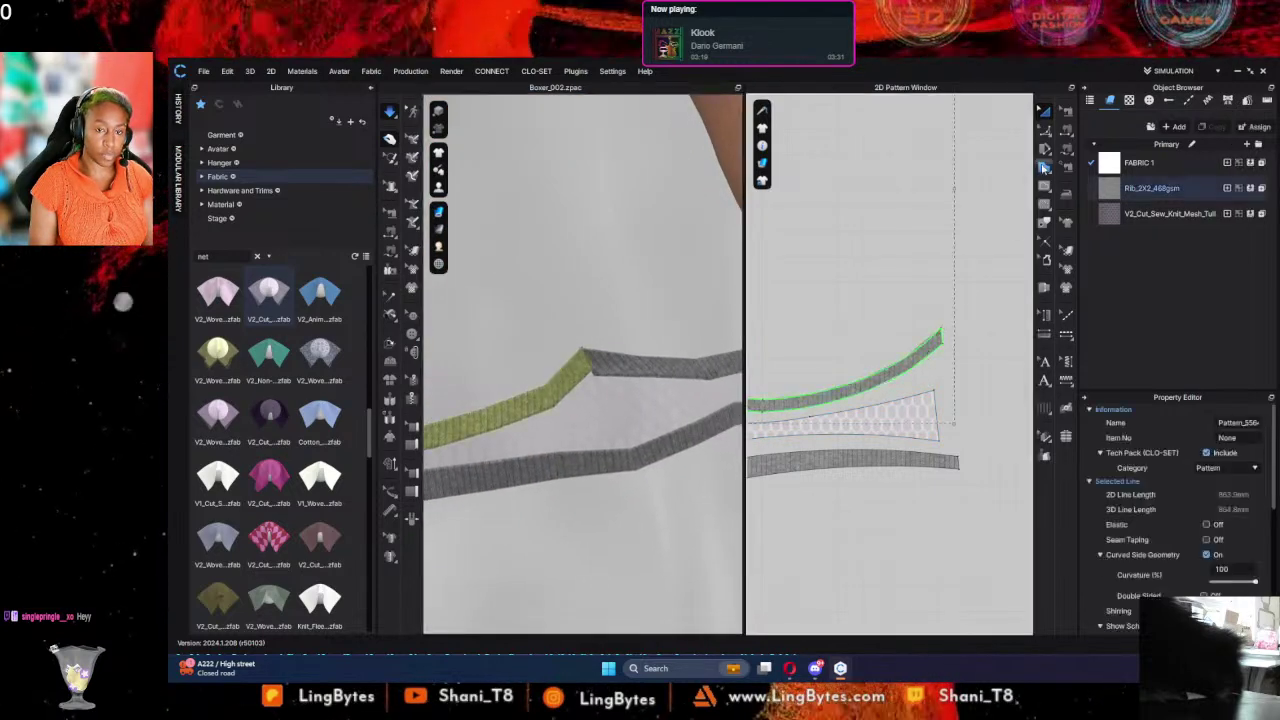
click(1046, 131)
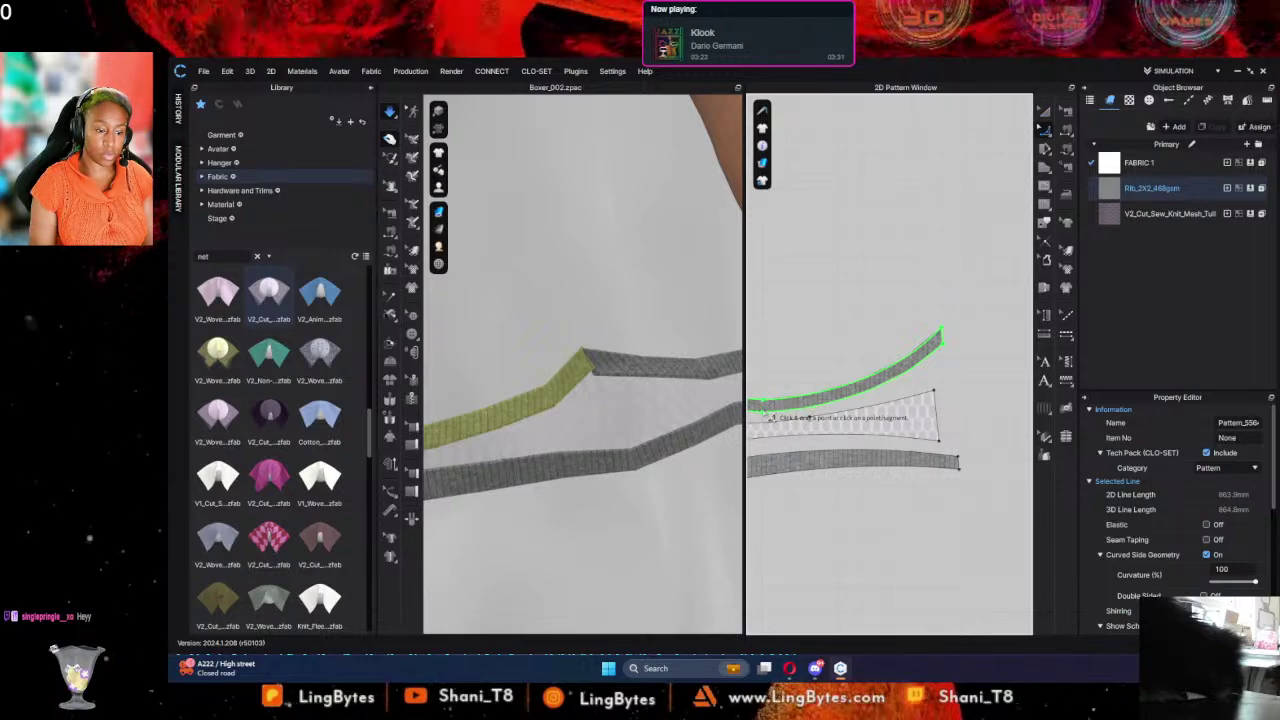
key(Escape)
click(765, 405)
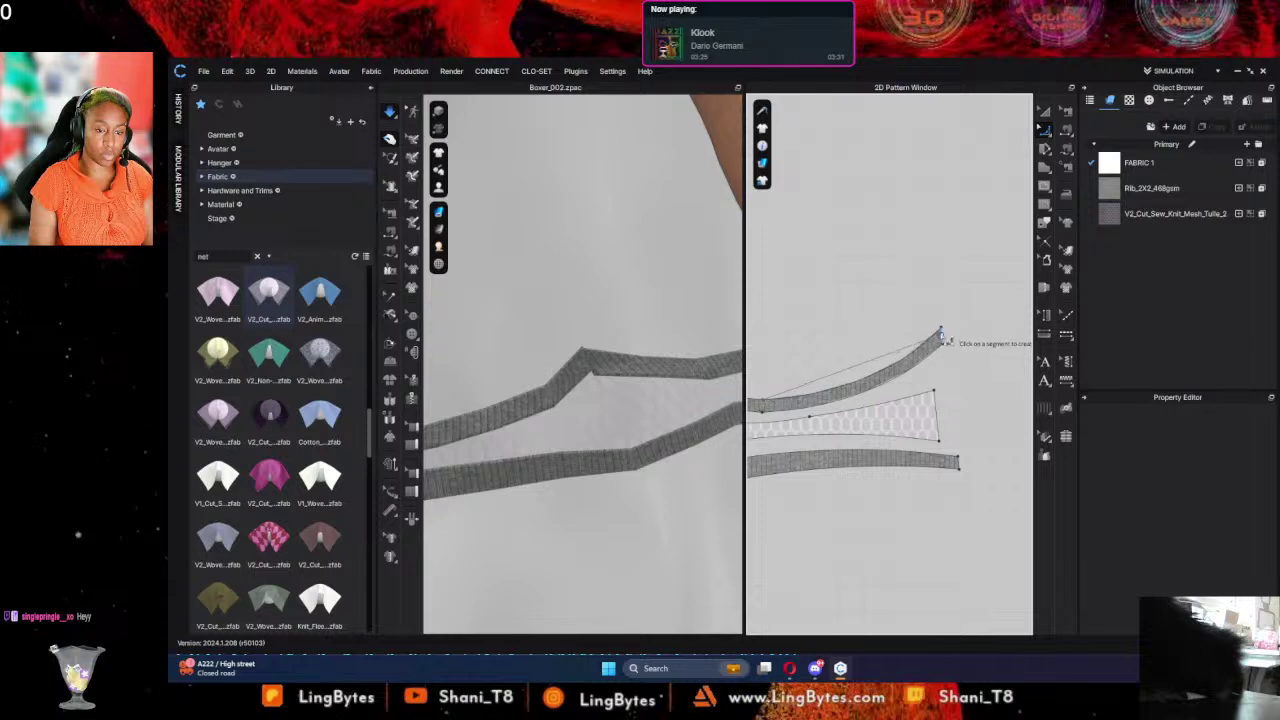
click(946, 338)
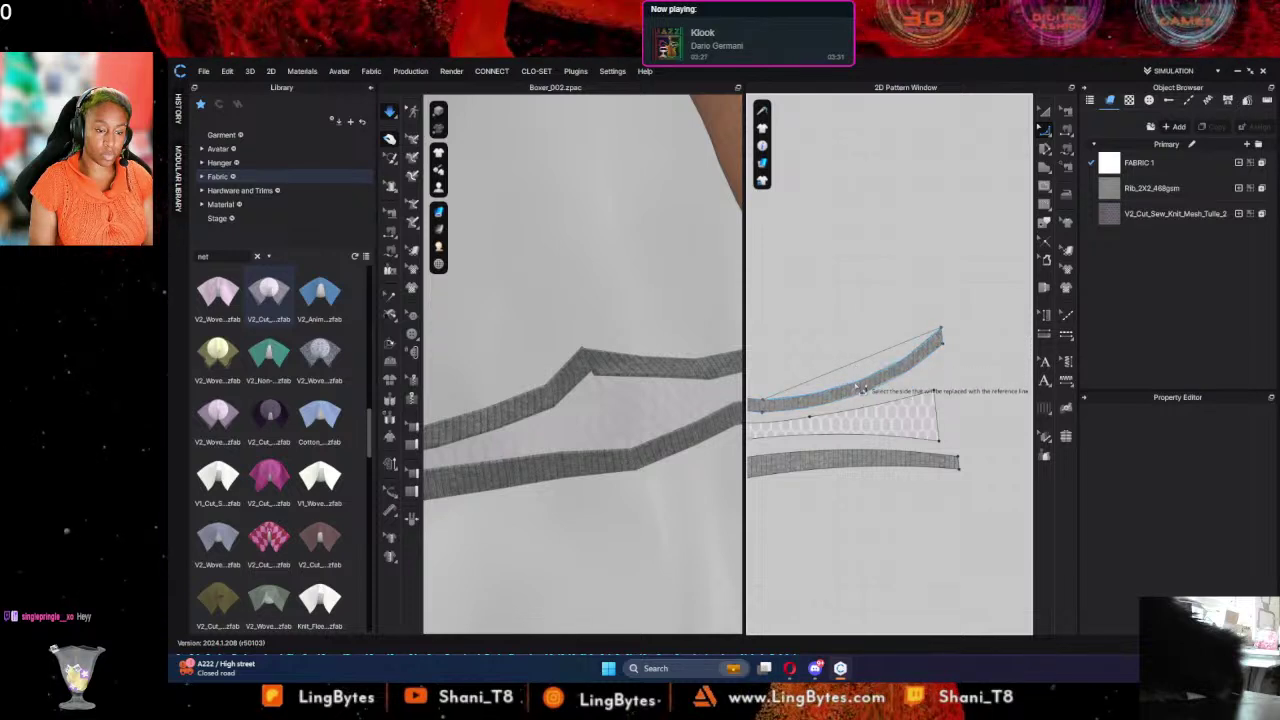
click(860, 368)
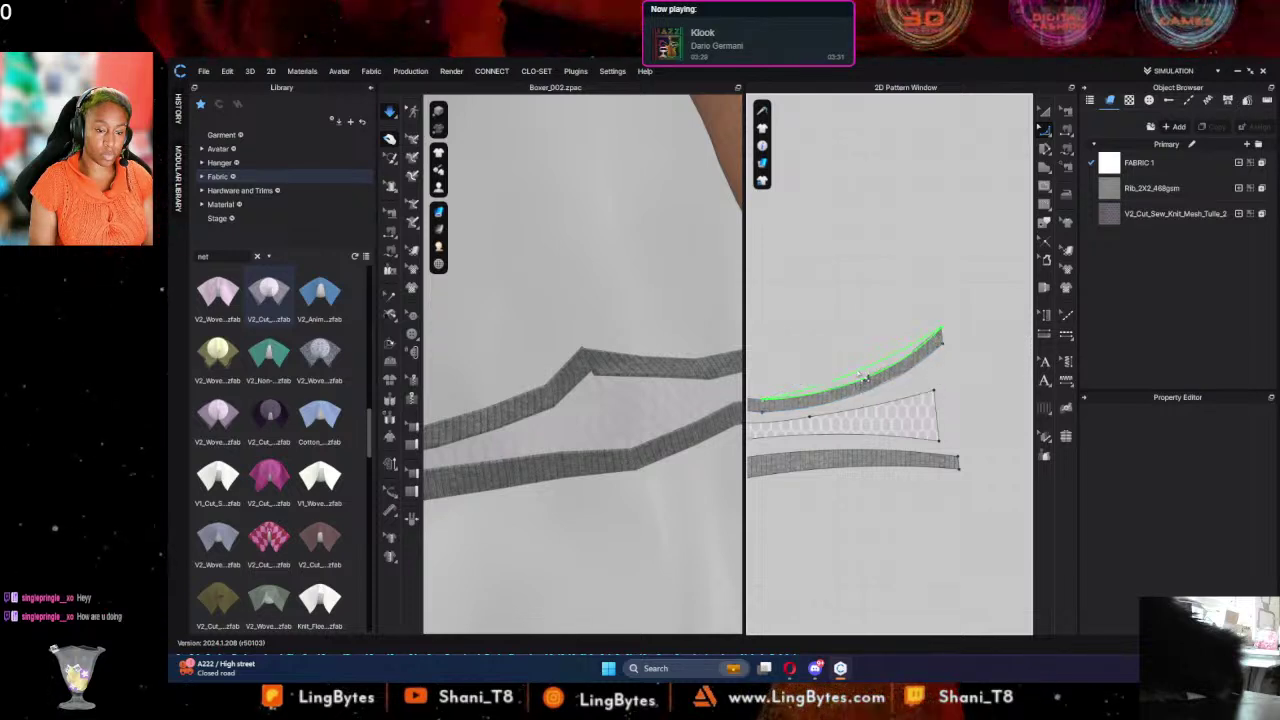
click(860, 372)
Step: Flatten the same rib strip's inner edge to match its outer edge, and simulate the garment
key(c)
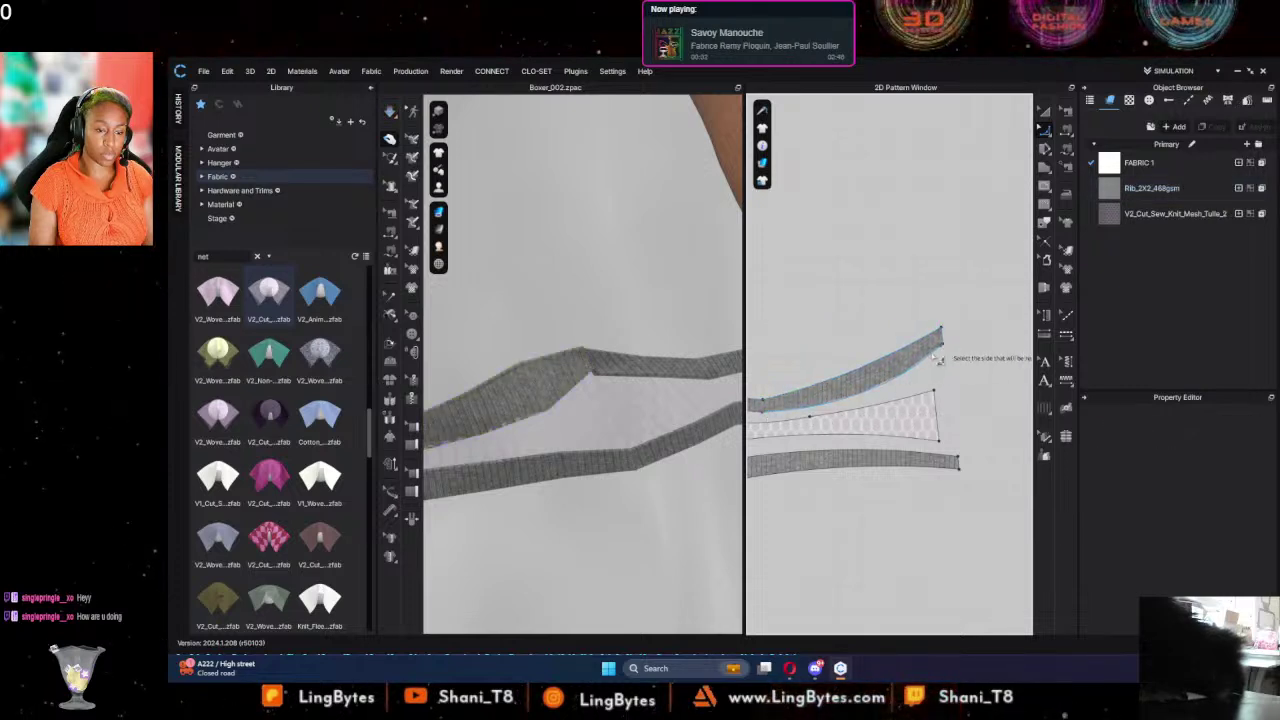
click(866, 386)
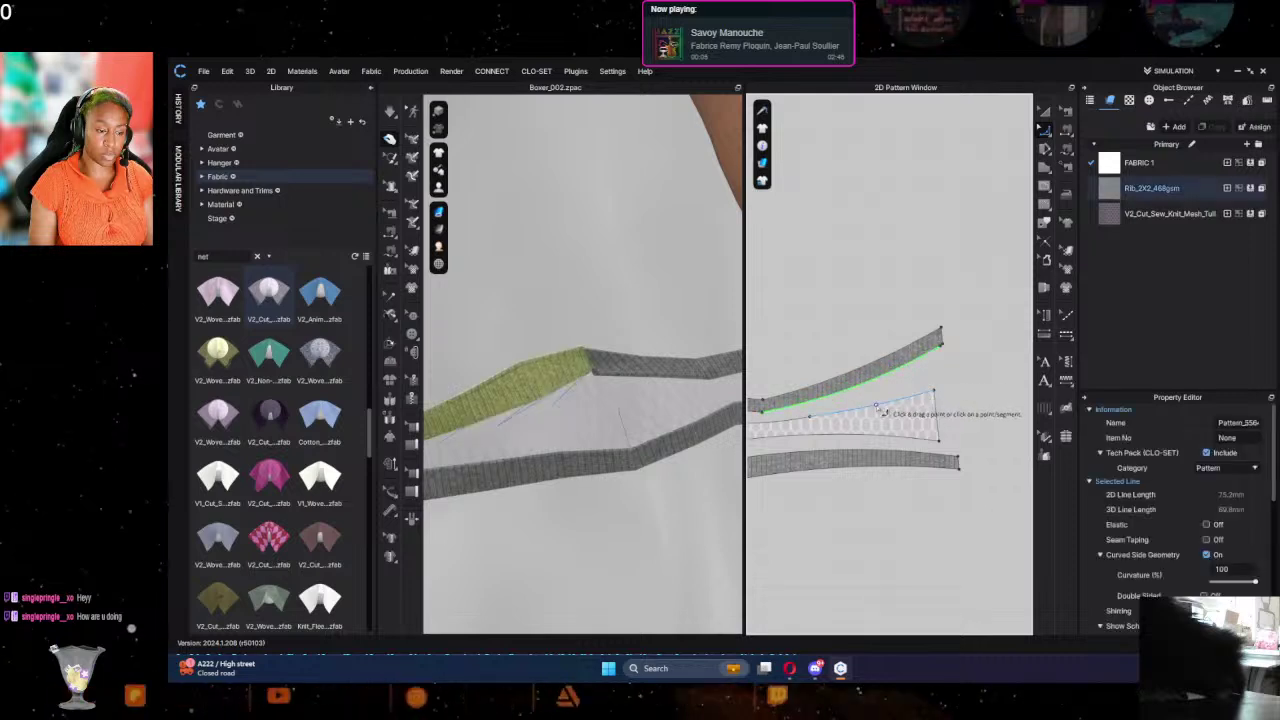
key(space)
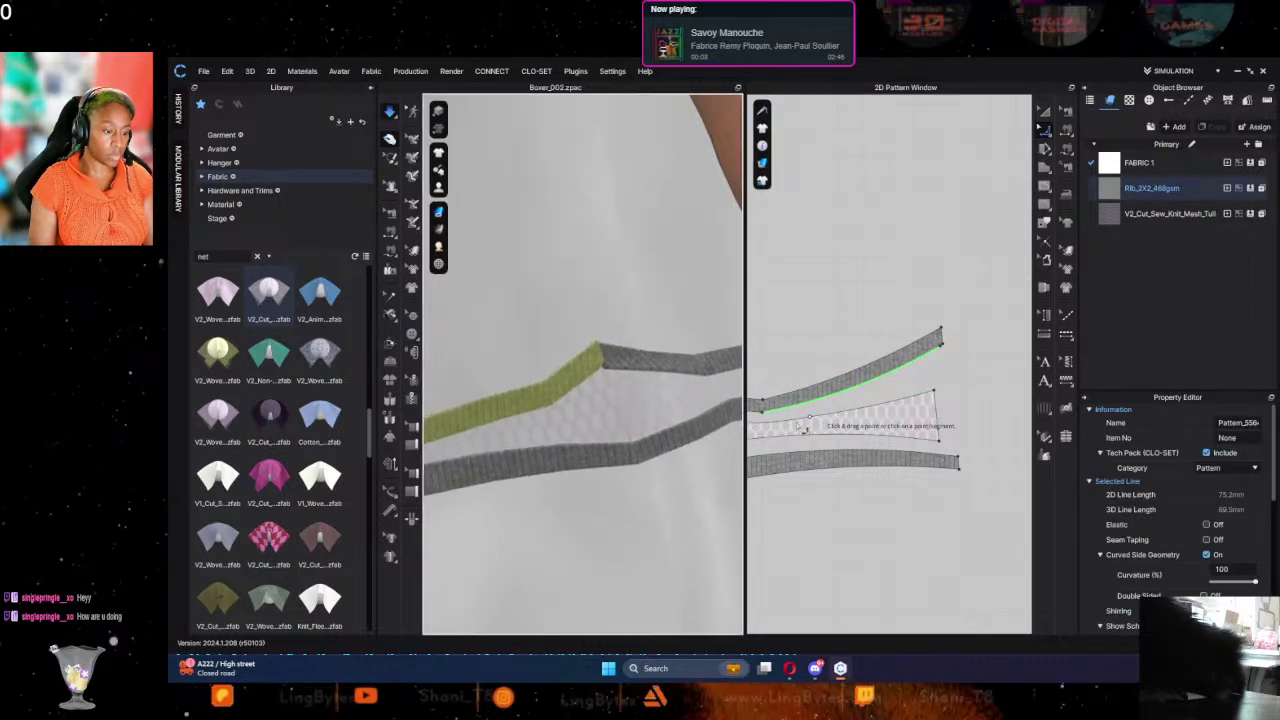
Step: Delete the short seam at the upper corner of the mesh panel's end edge and run the garment simulation
click(920, 310)
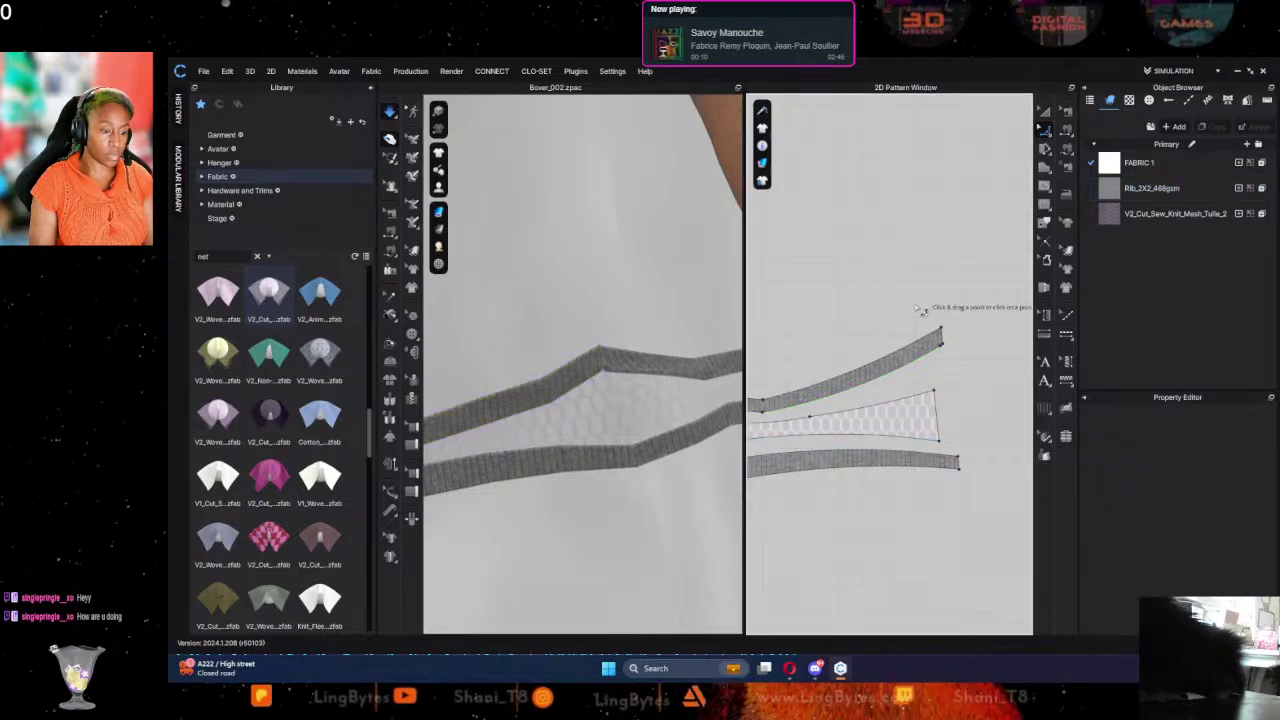
scroll(820, 406, down, 3)
scroll(600, 491, down, 10)
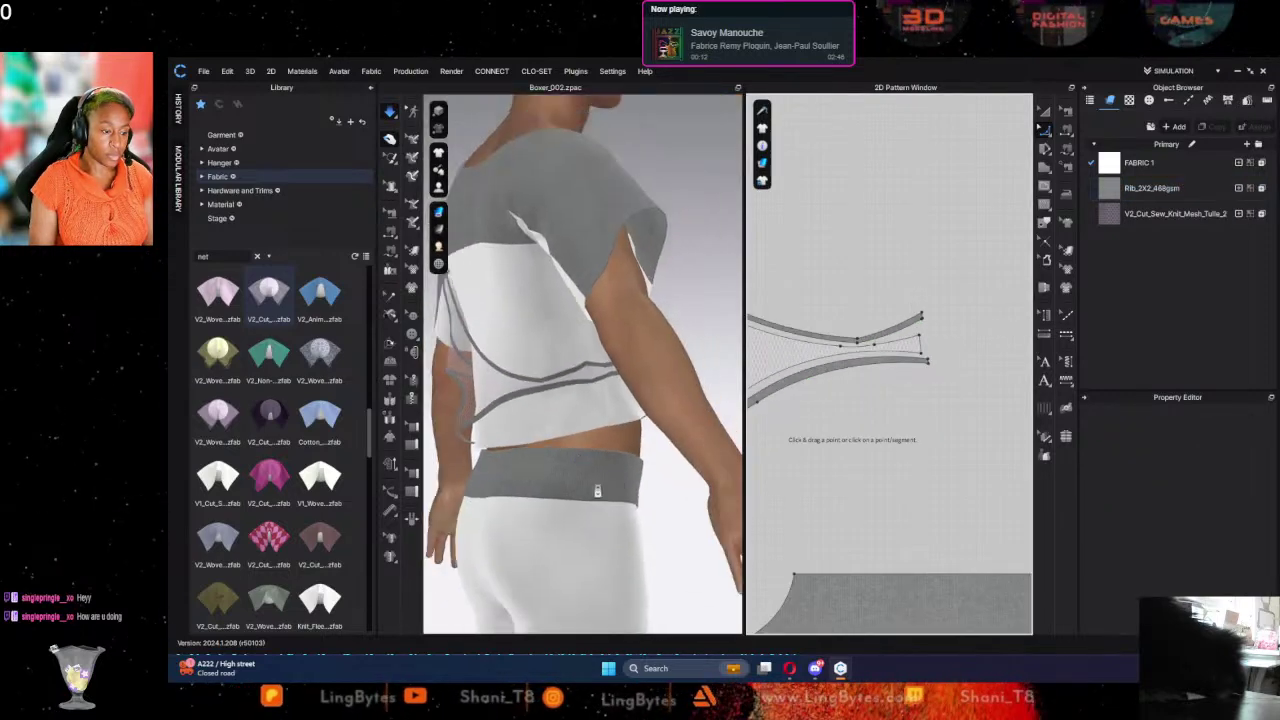
scroll(593, 487, down, 6)
scroll(591, 486, up, 2)
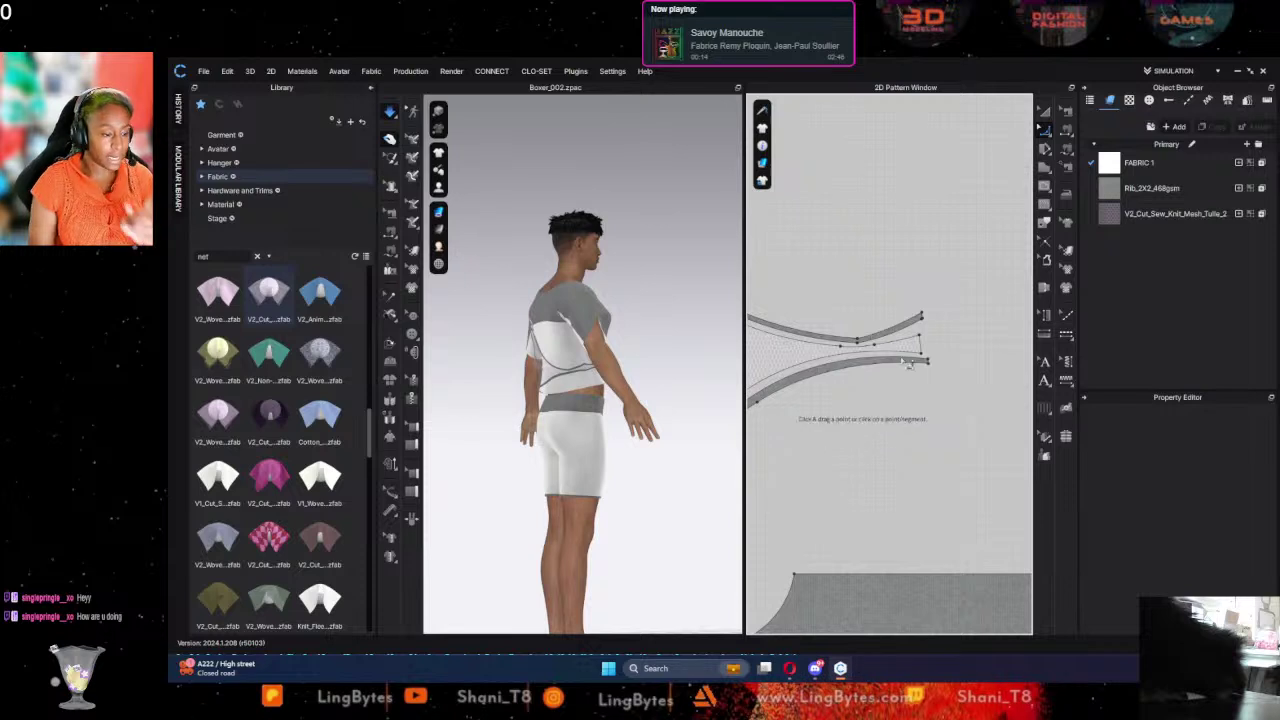
click(1067, 111)
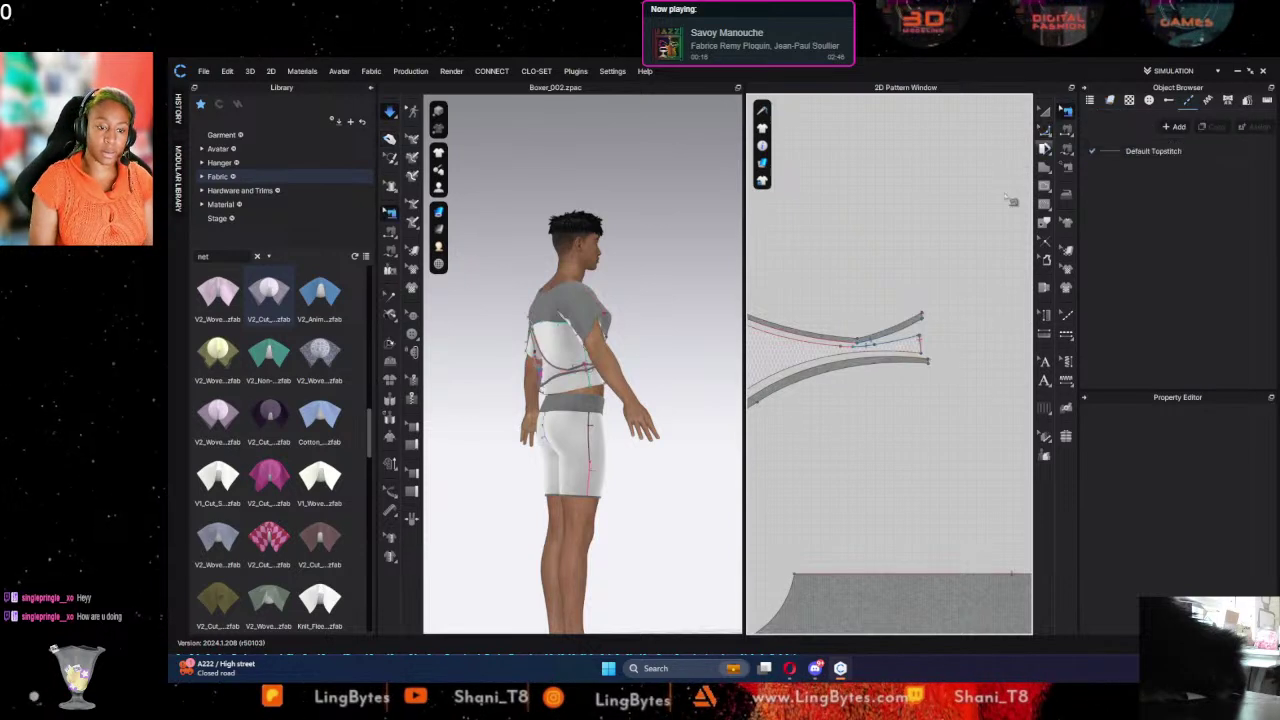
scroll(920, 343, up, 6)
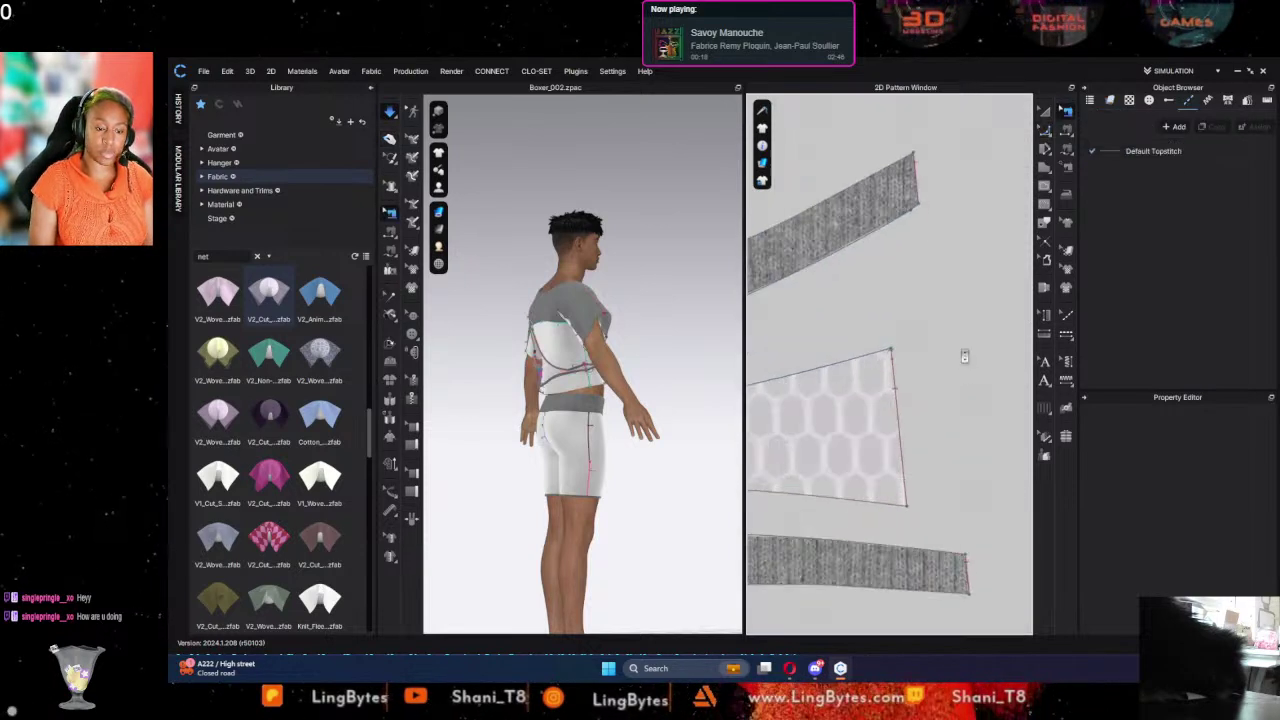
click(877, 363)
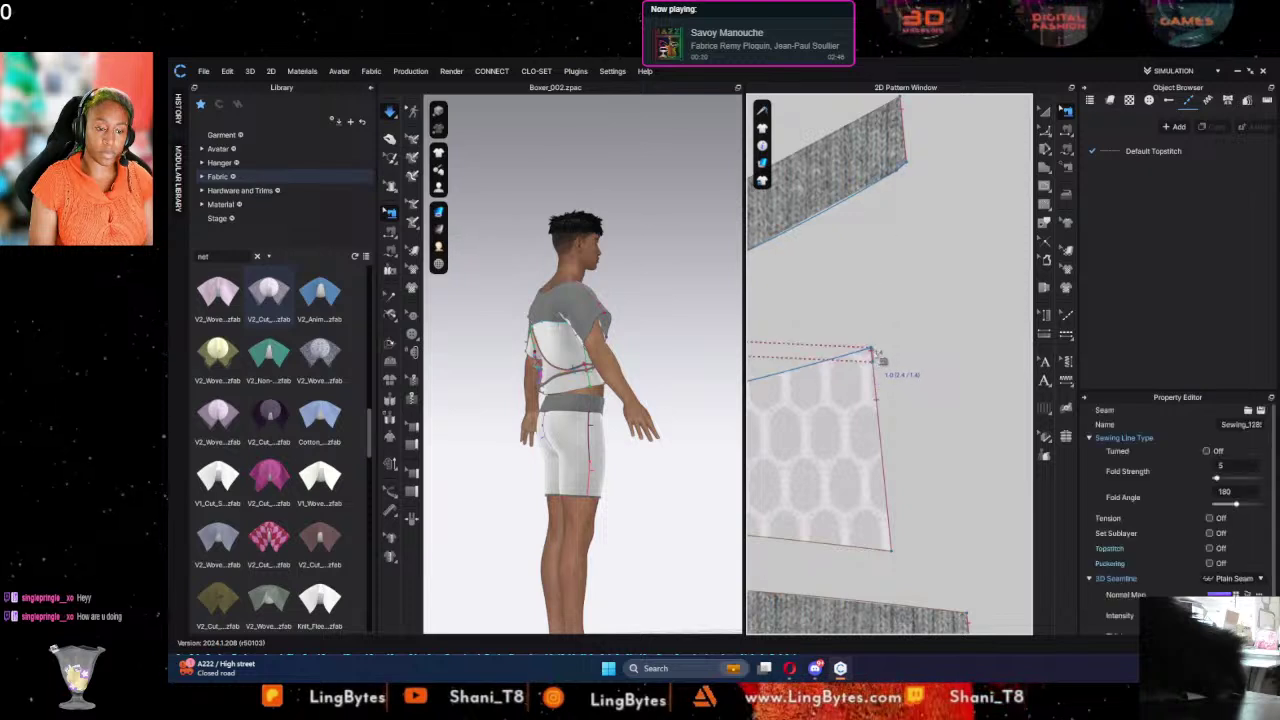
key(Delete)
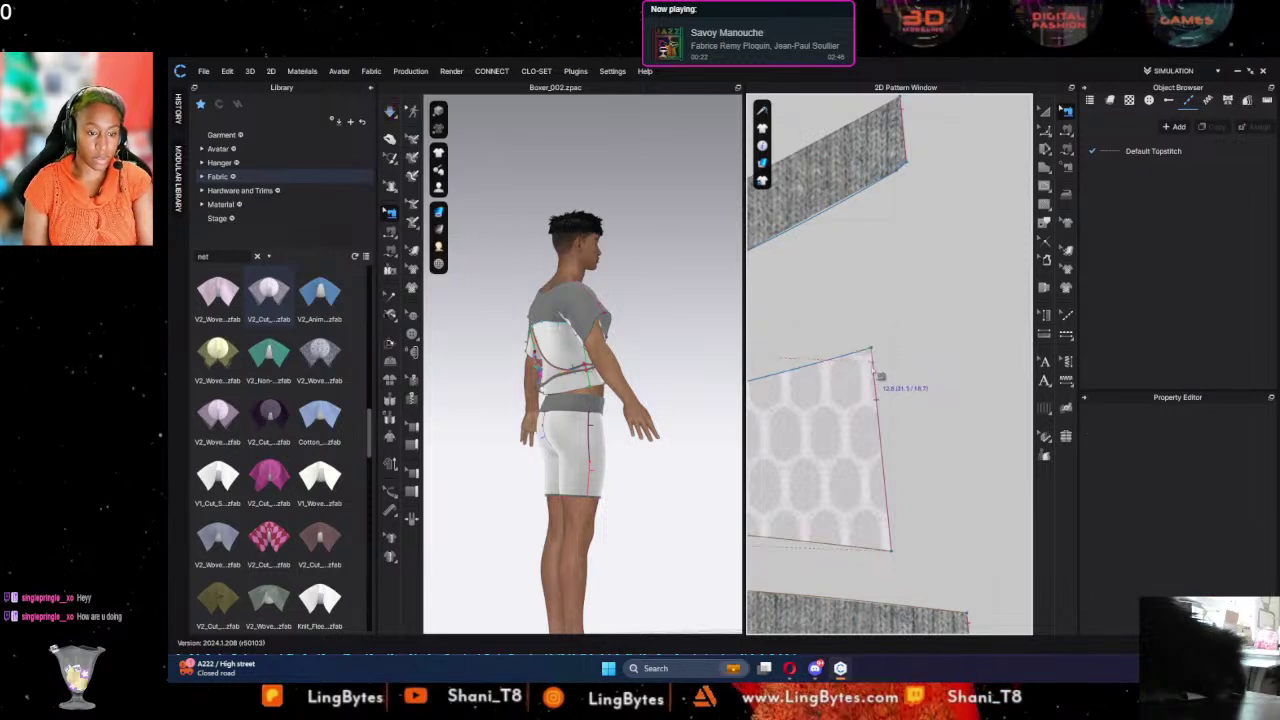
click(879, 360)
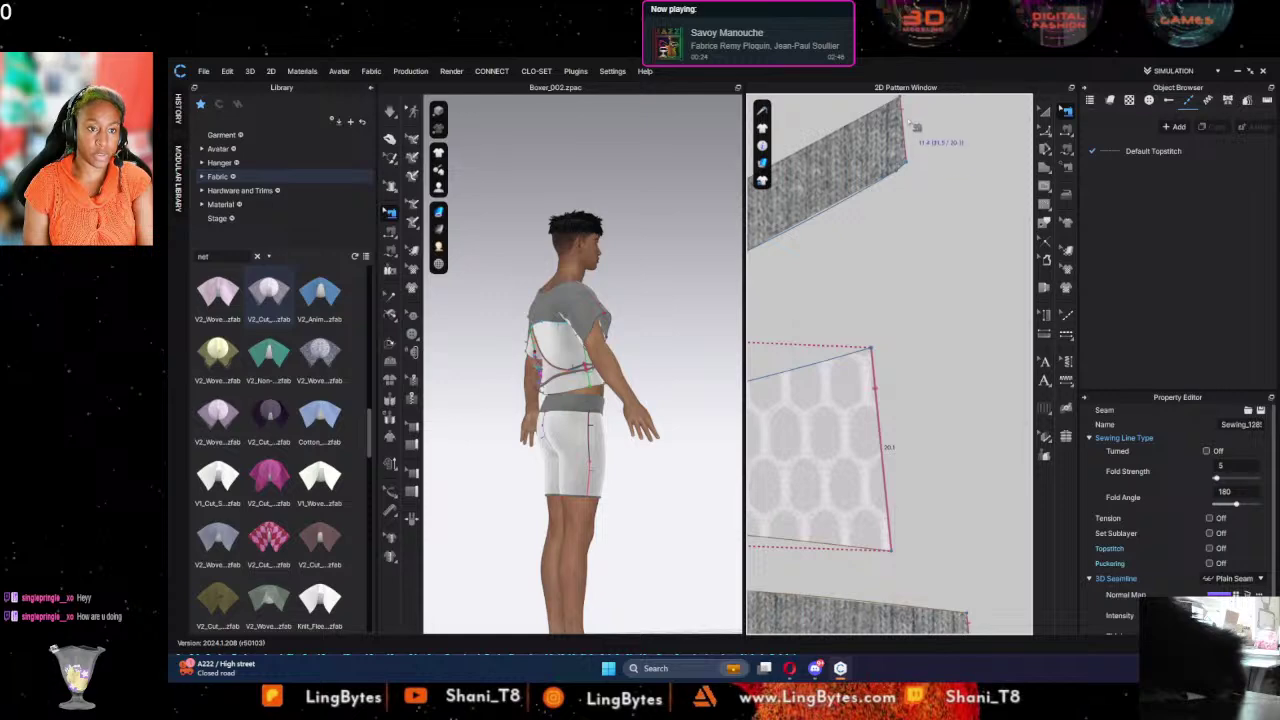
key(space)
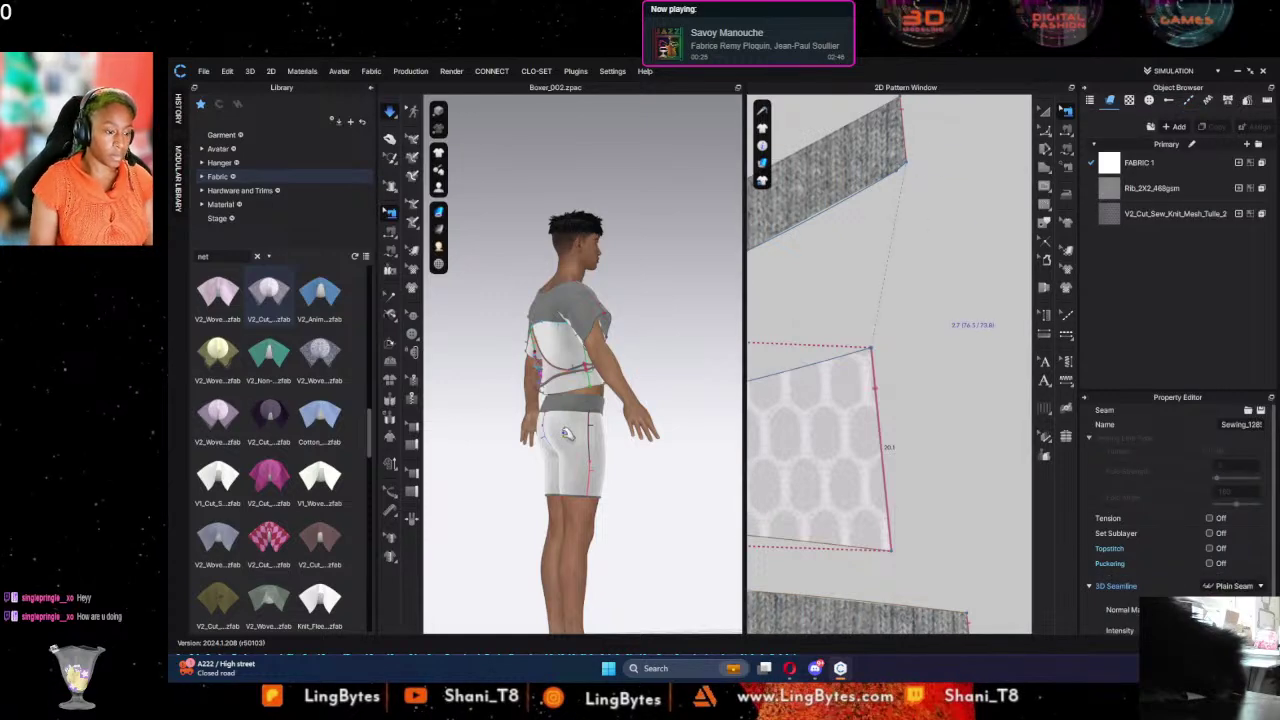
Step: Examine the mesh inset and ribbed bands on the top from close up and from the front of the avatar
scroll(570, 434, up, 2)
scroll(592, 417, down, 4)
scroll(600, 416, up, 10)
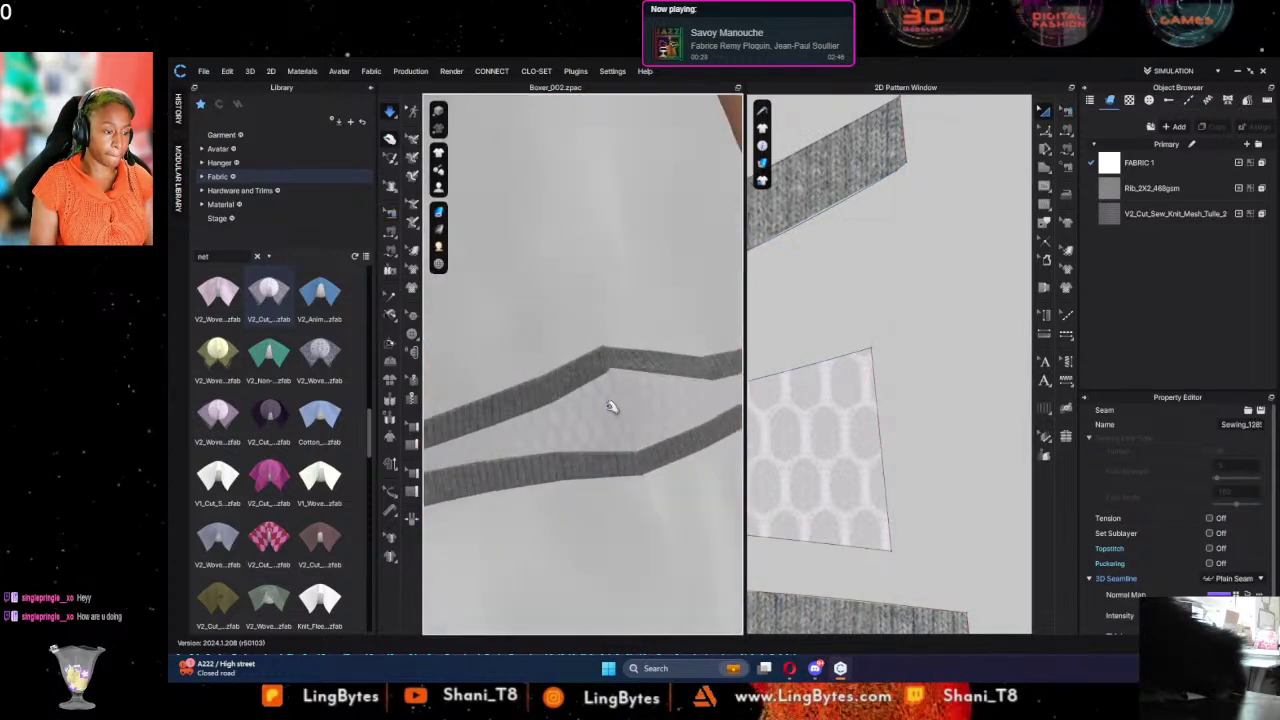
scroll(608, 420, up, 6)
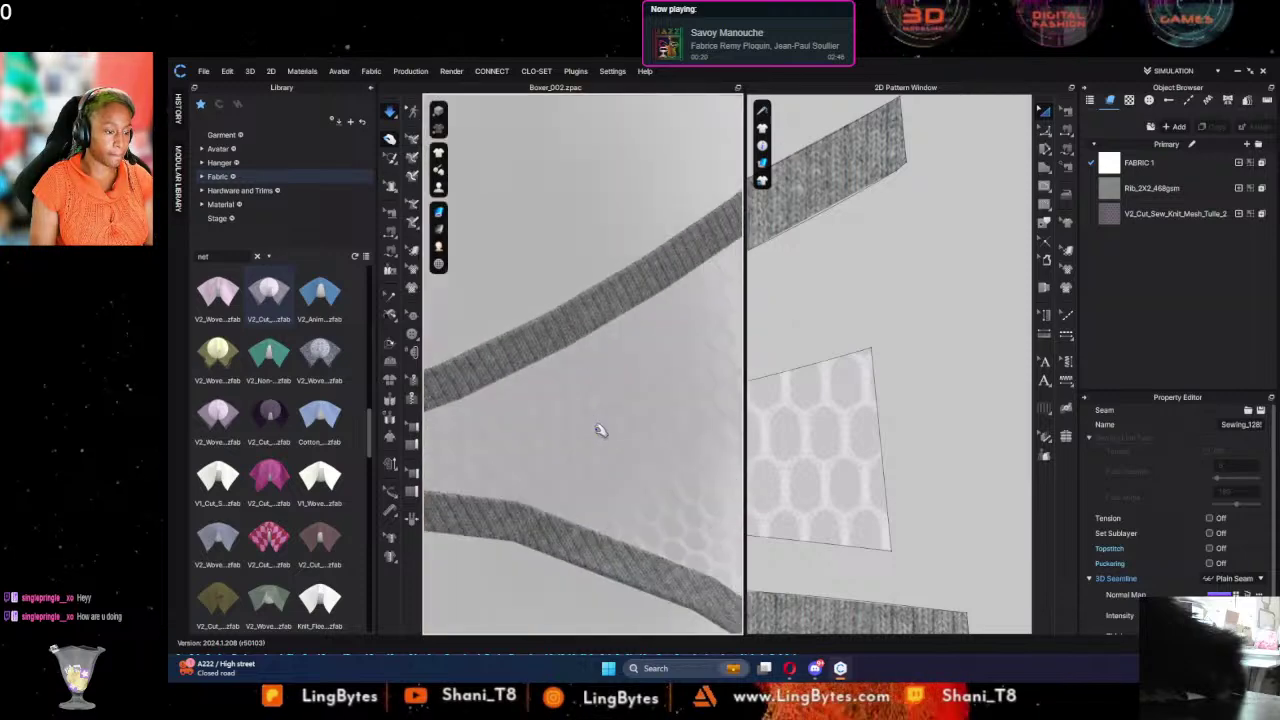
scroll(637, 410, down, 15)
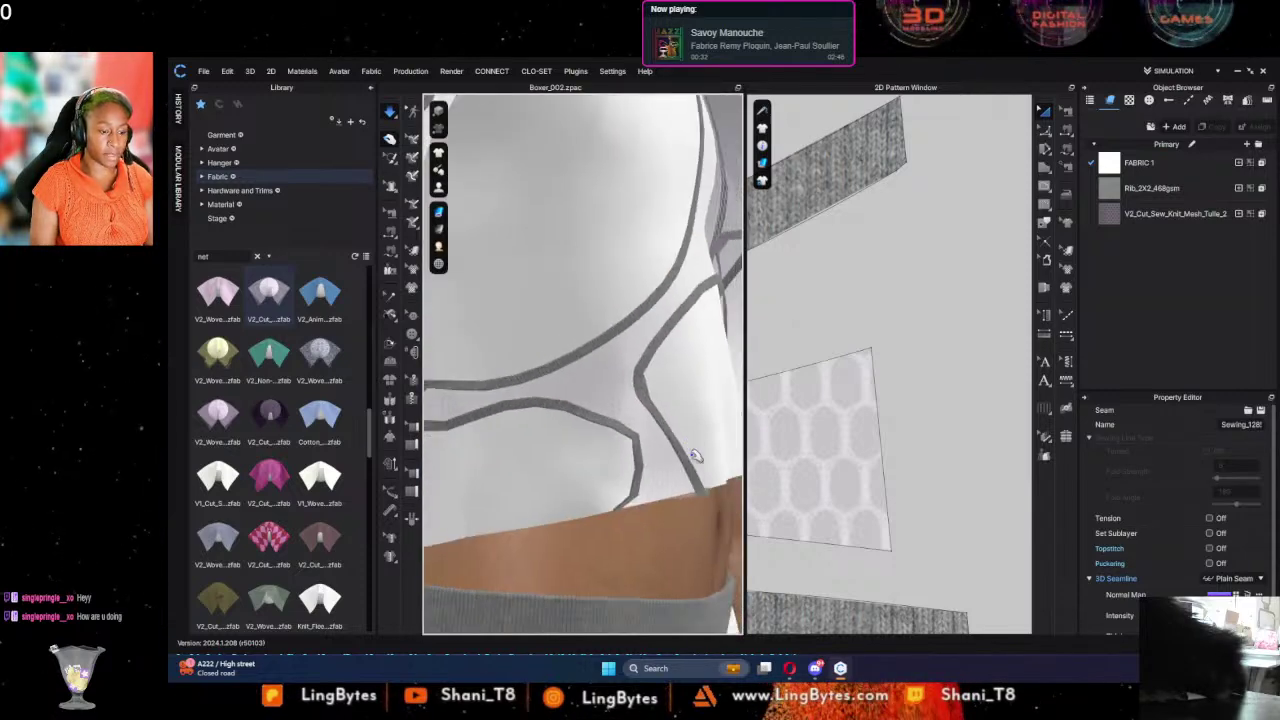
scroll(632, 453, down, 3)
right_drag(655, 486, 530, 491)
scroll(836, 367, down, 10)
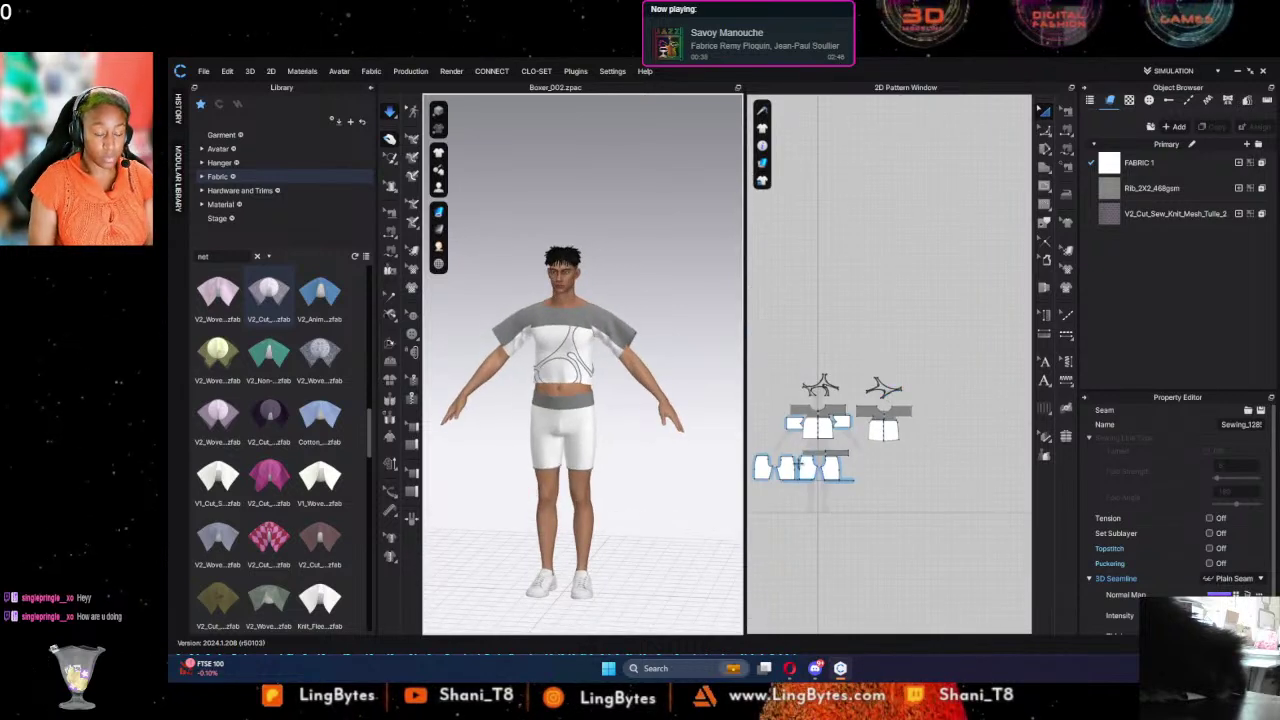
Step: Move one leg piece of the shorts pattern against its neighbouring piece so their side edges meet
scroll(797, 463, up, 10)
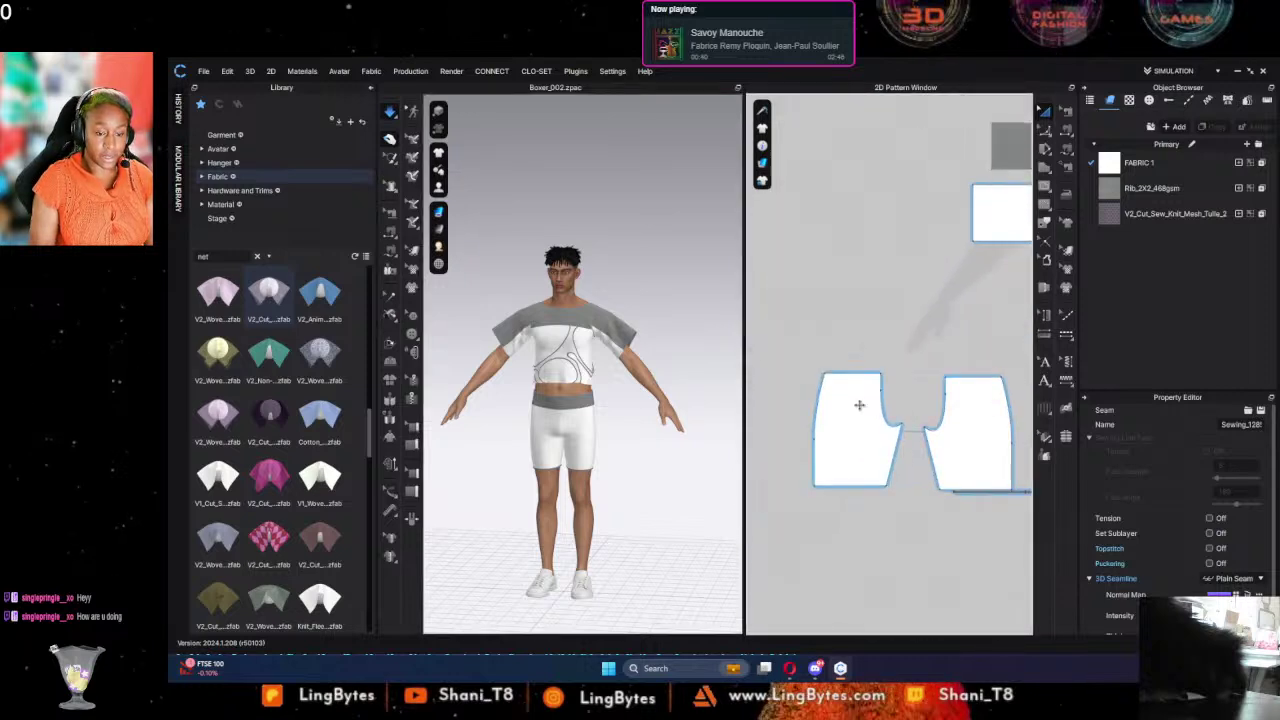
scroll(859, 404, up, 5)
scroll(844, 306, down, 2)
click(955, 306)
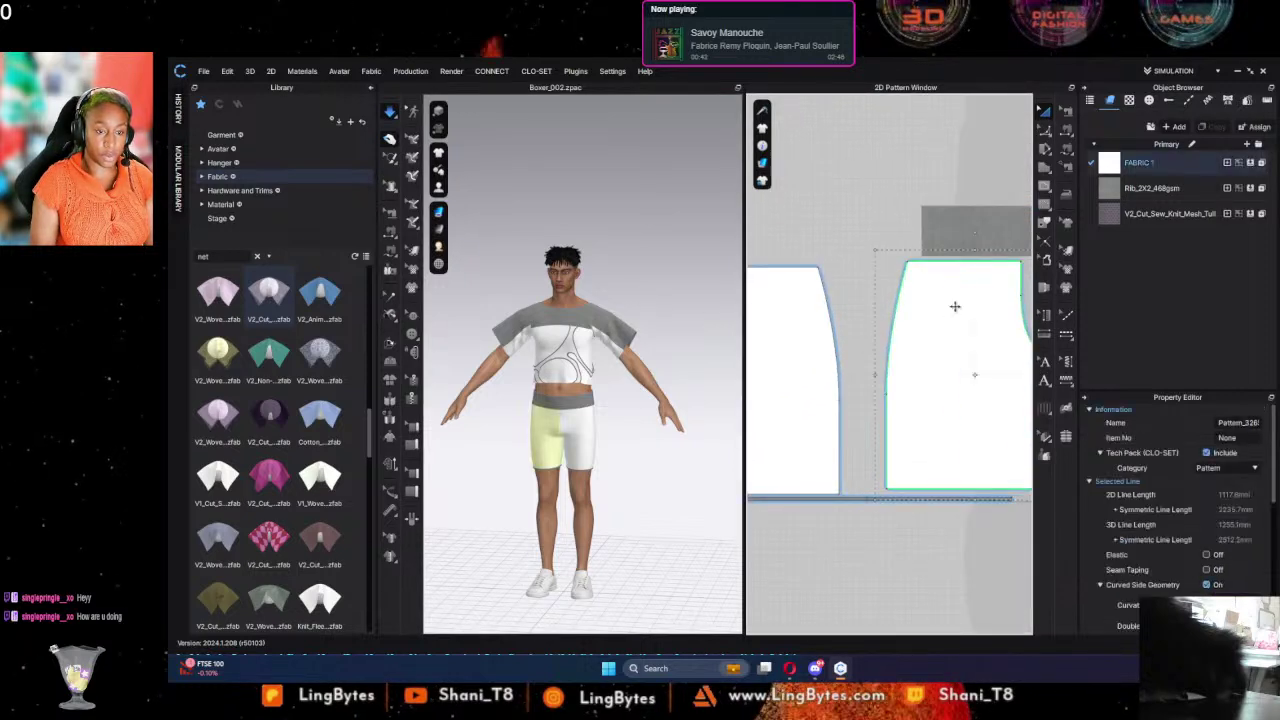
middle_drag(799, 371, 632, 363)
middle_drag(820, 354, 959, 360)
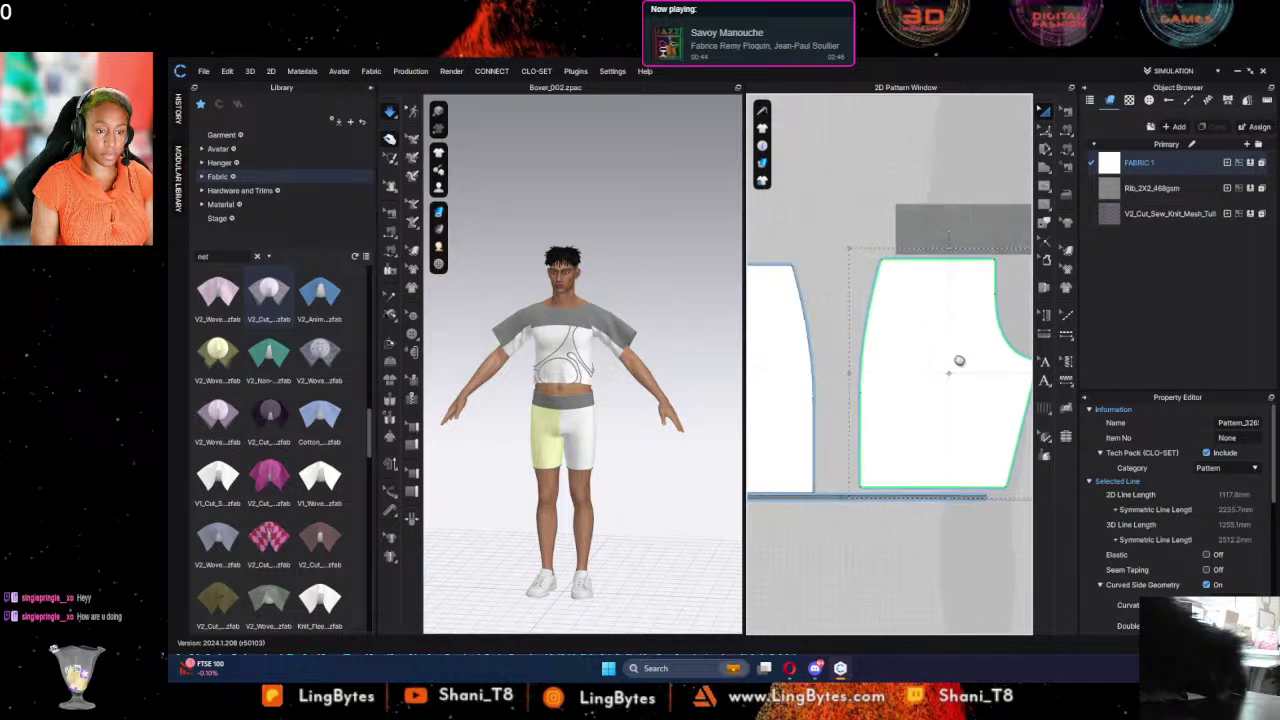
drag(800, 339, 840, 328)
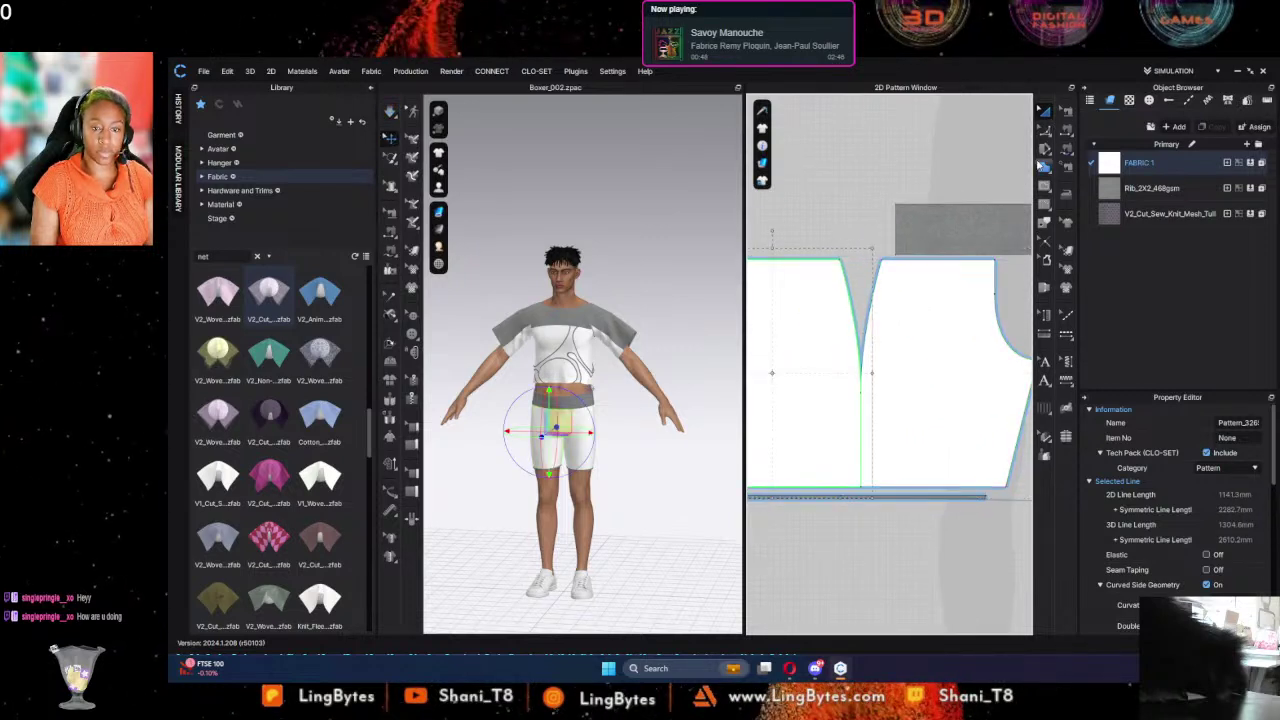
Step: Start a polygon outline across the two adjoining shorts pieces, curving from one waist edge over the side seam to the other waist edge
scroll(913, 289, down, 2)
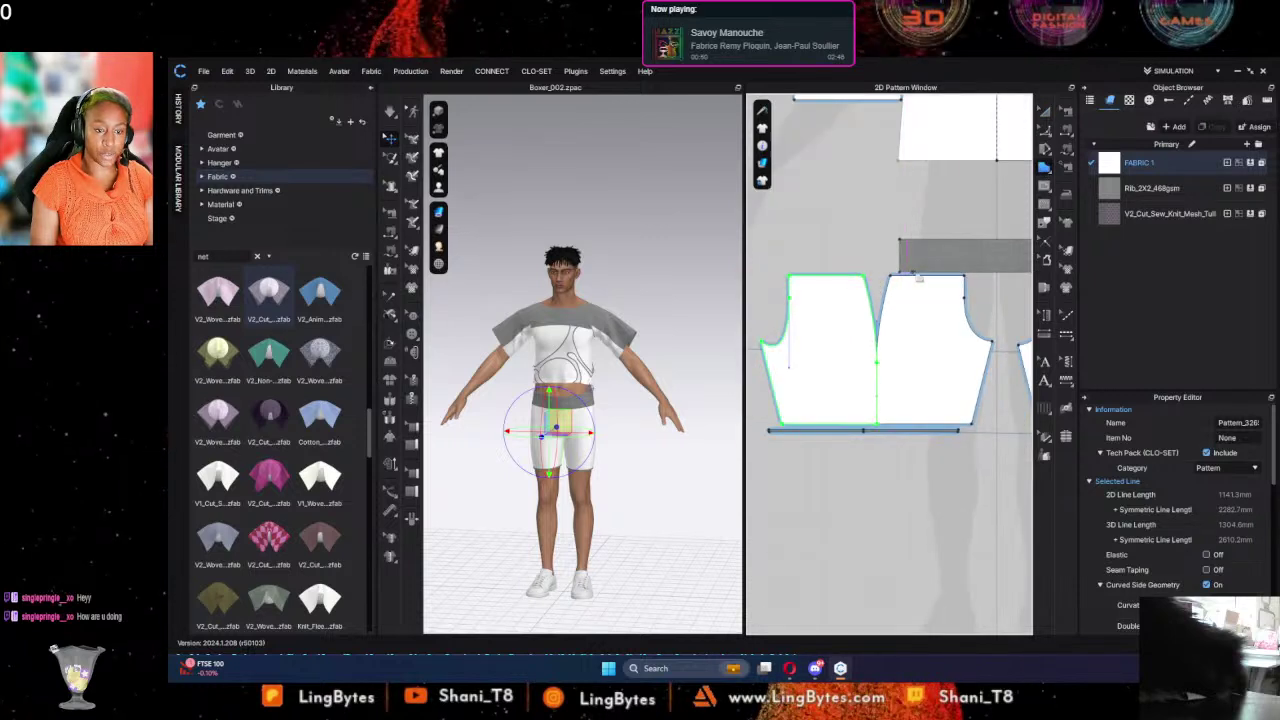
click(912, 278)
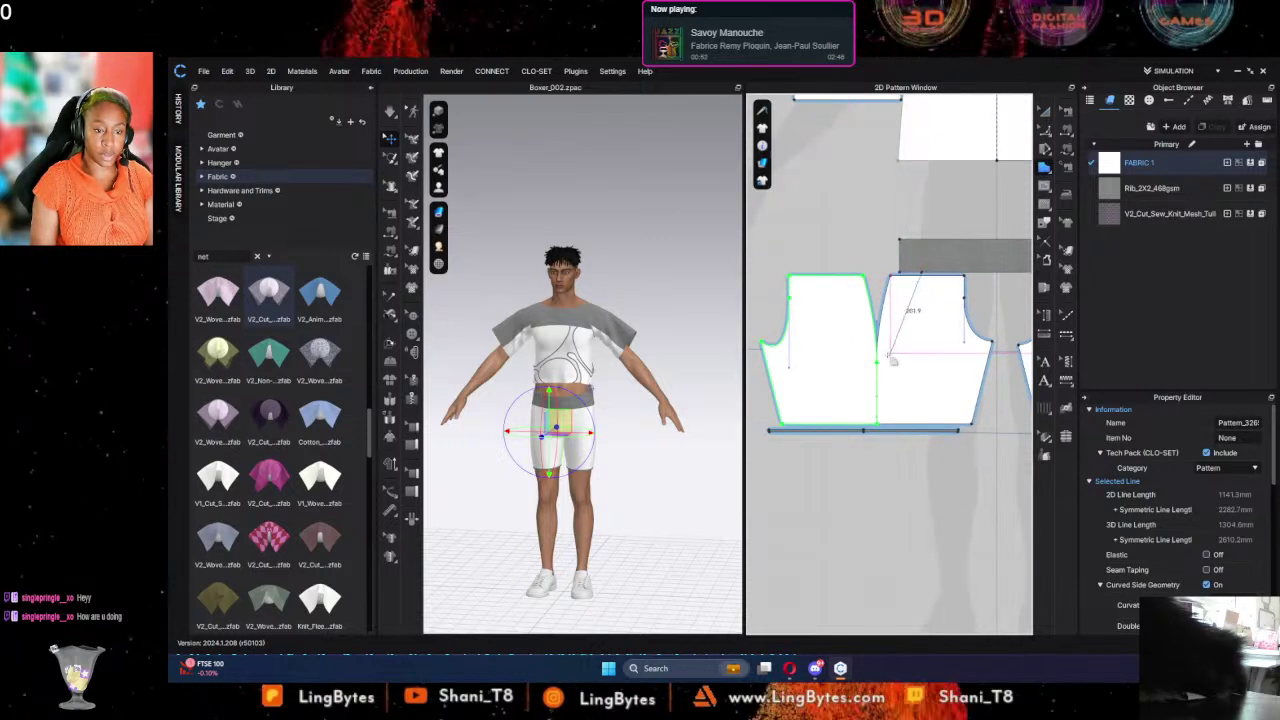
scroll(880, 358, up, 4)
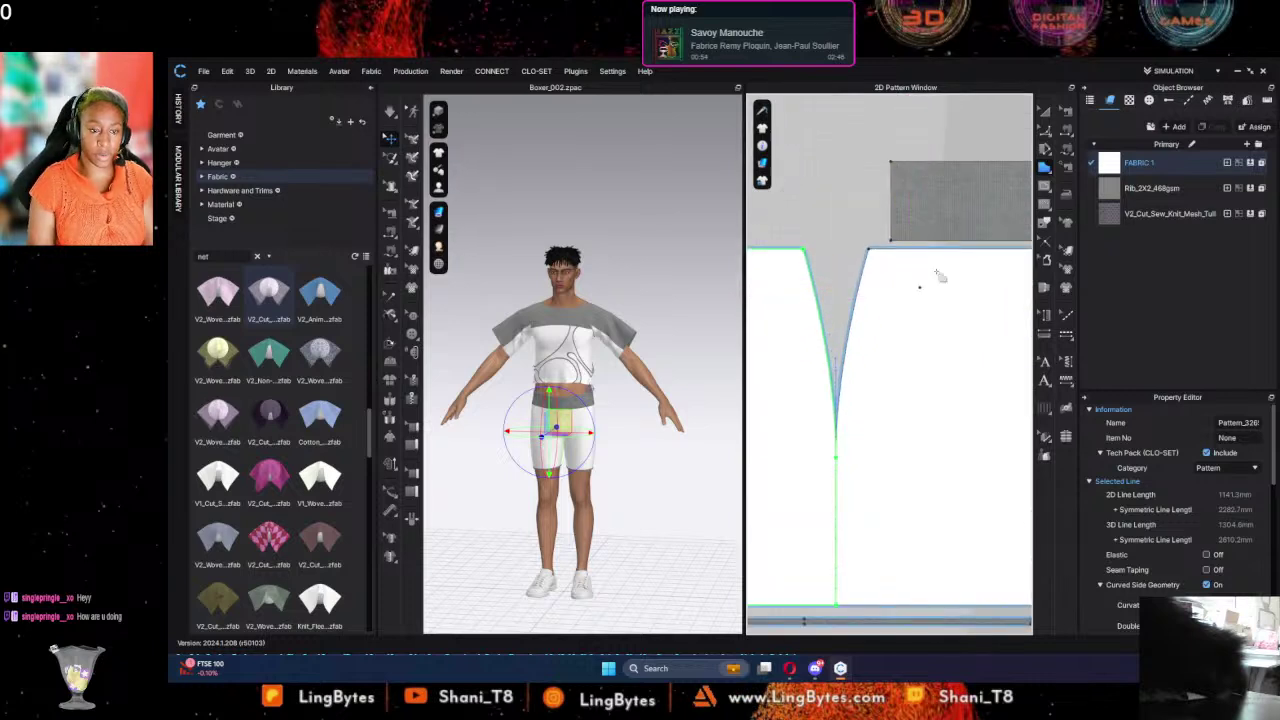
scroll(917, 394, down, 3)
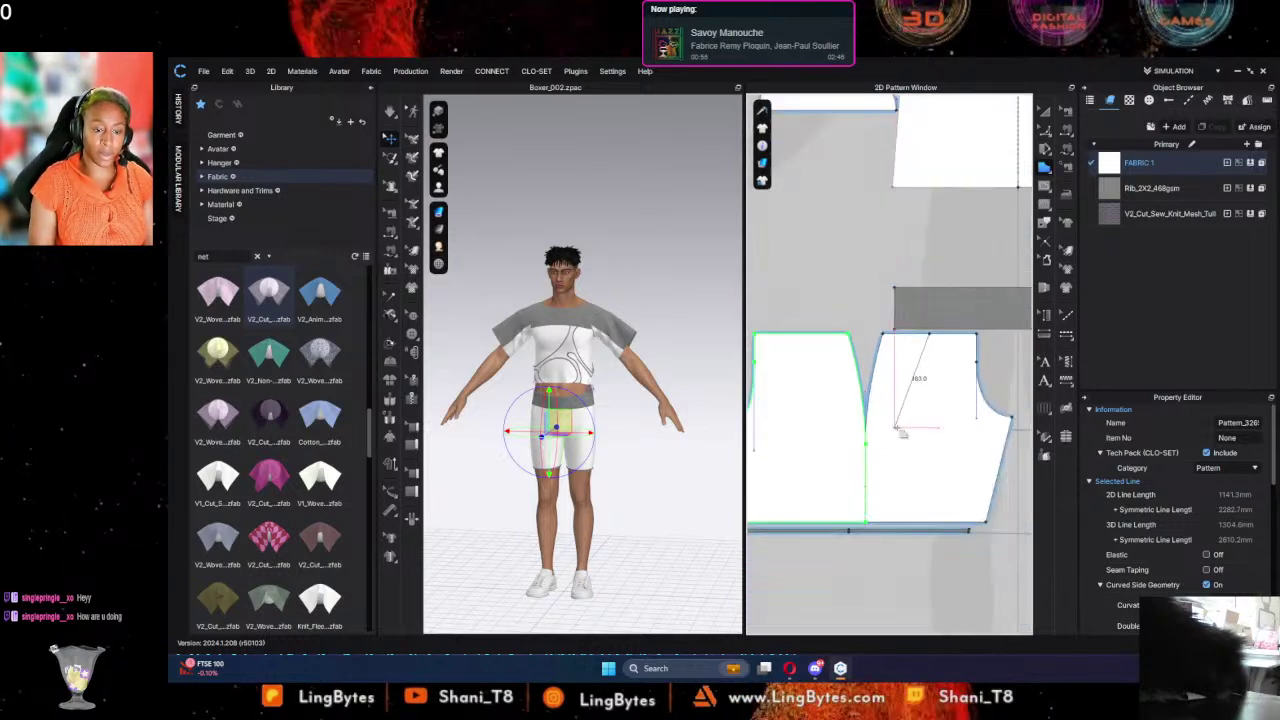
drag(894, 416, 853, 433)
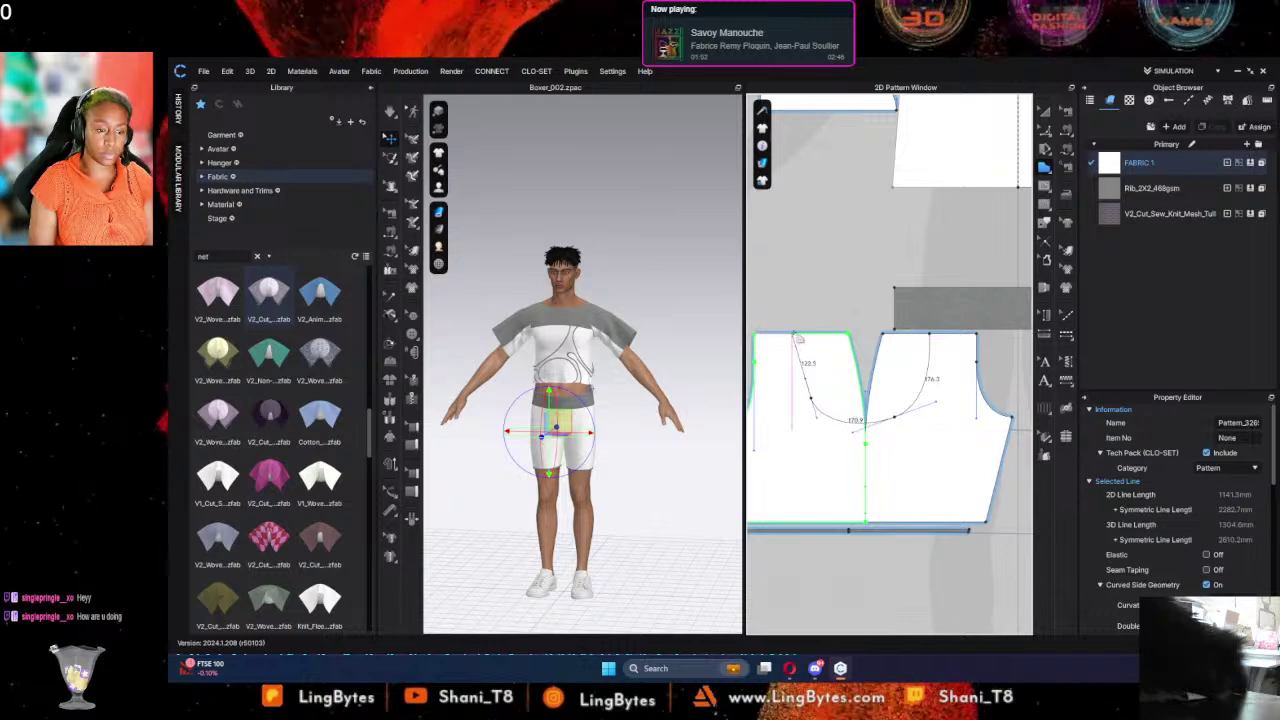
click(793, 334)
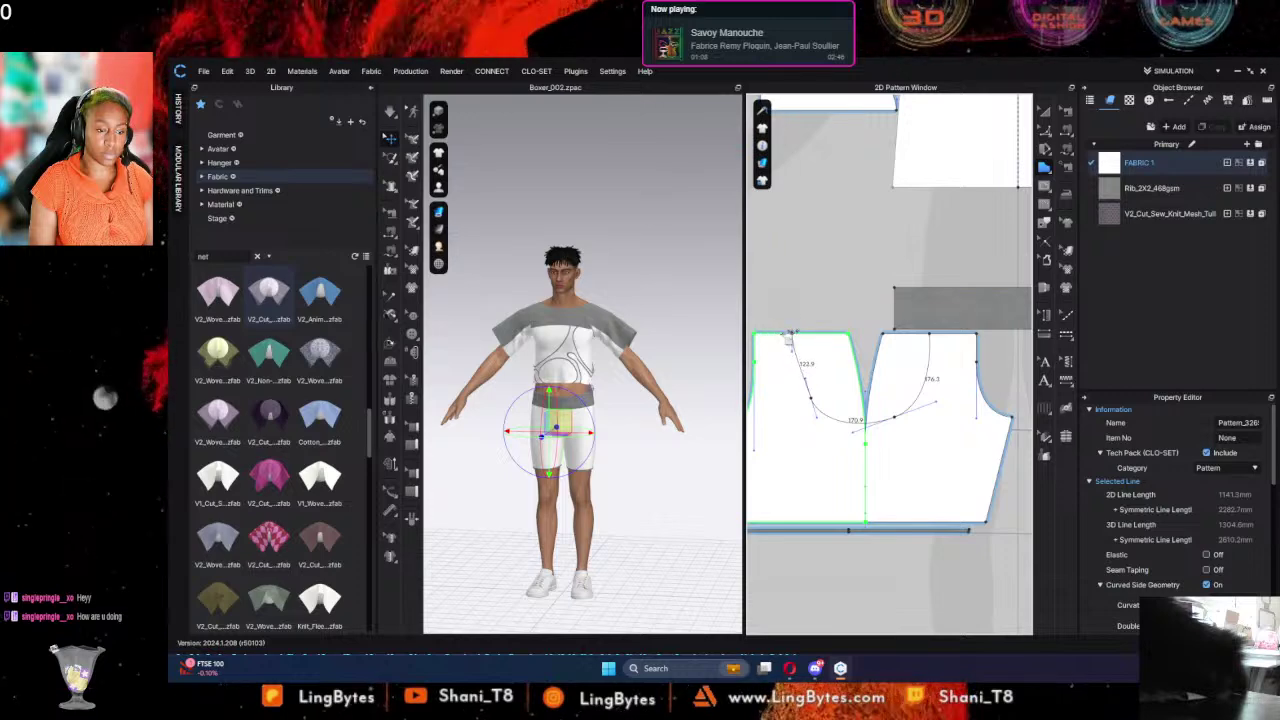
Step: Continue the outline from the waist down in a curve past the inner leg edge and around to the hem
click(783, 335)
middle_drag(779, 430, 807, 366)
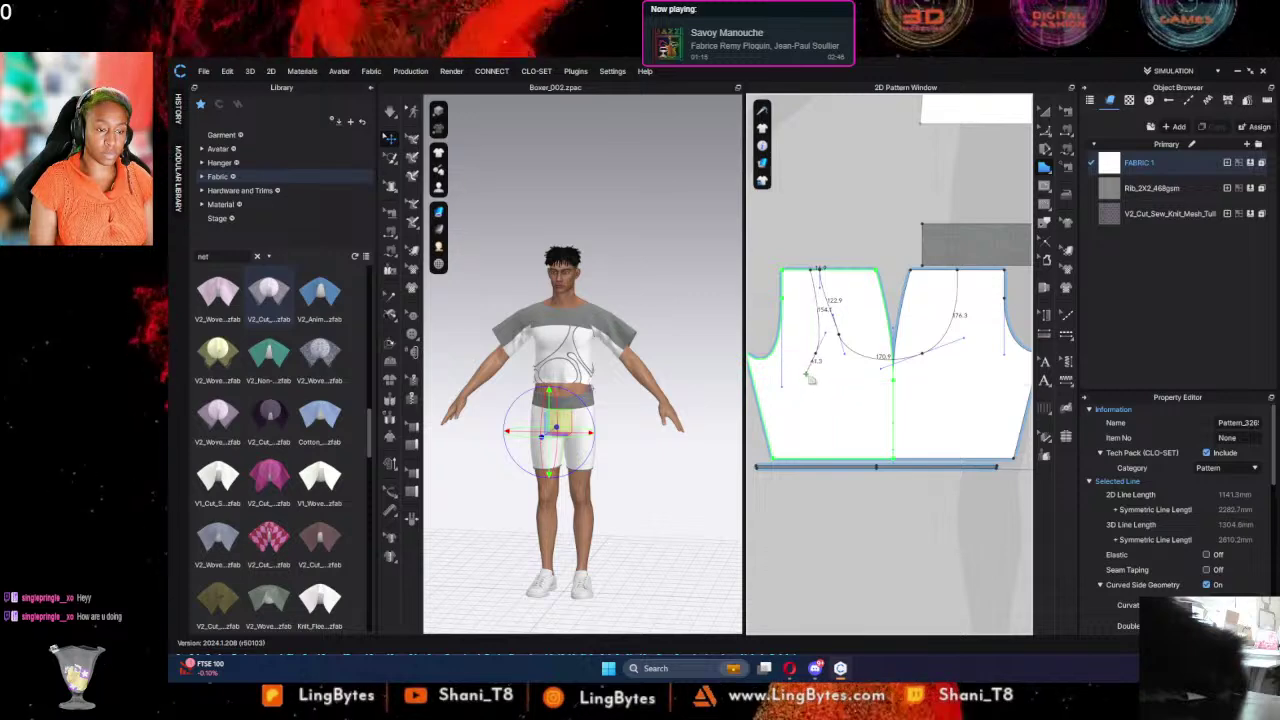
middle_drag(803, 399, 847, 350)
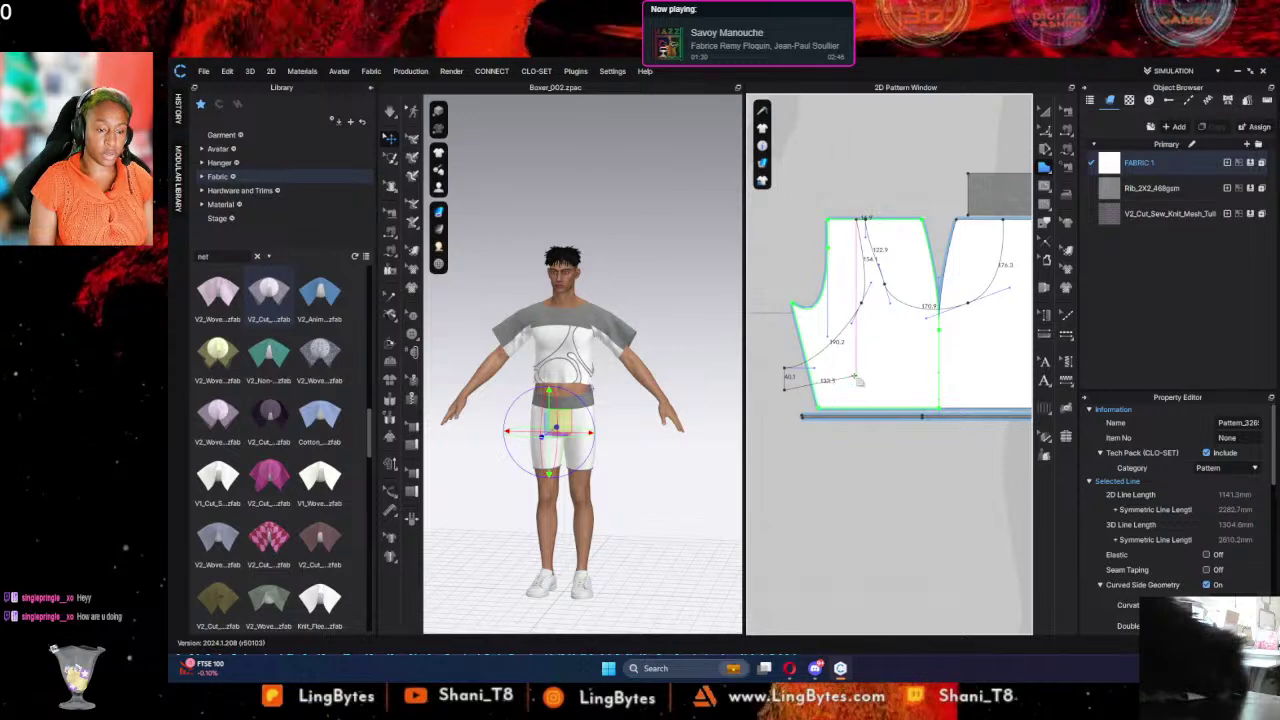
drag(843, 376, 865, 382)
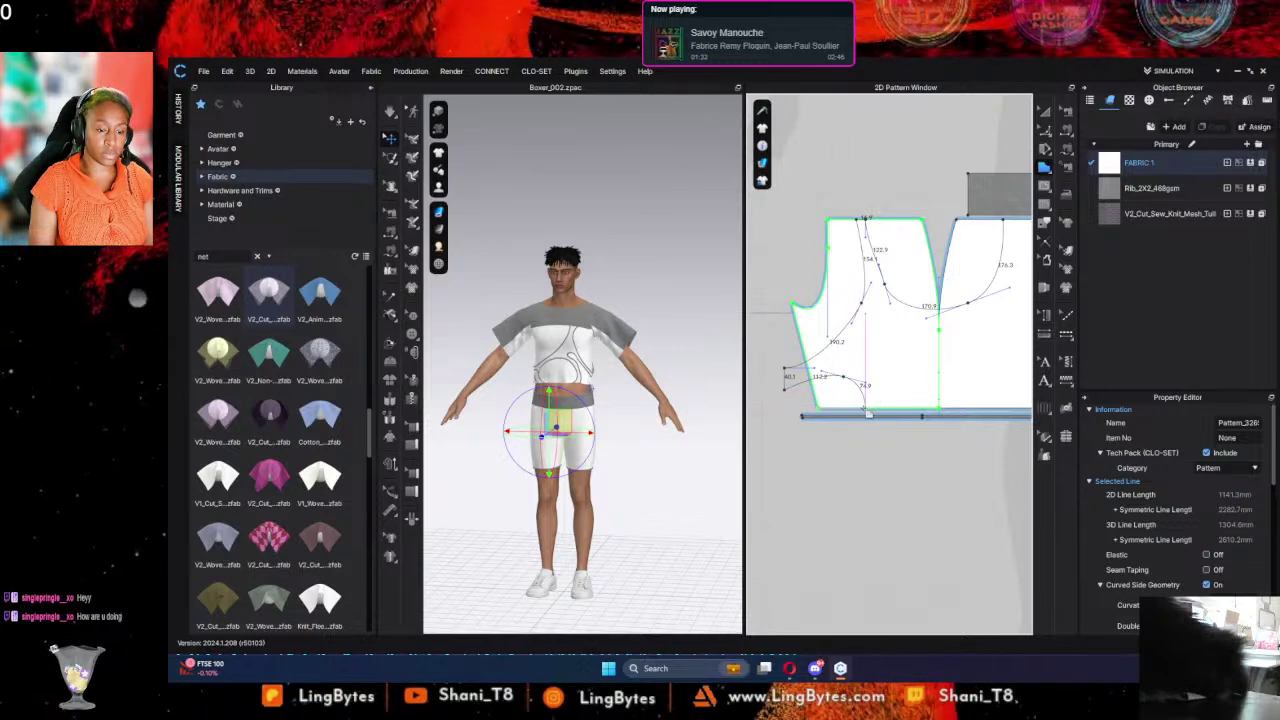
click(865, 408)
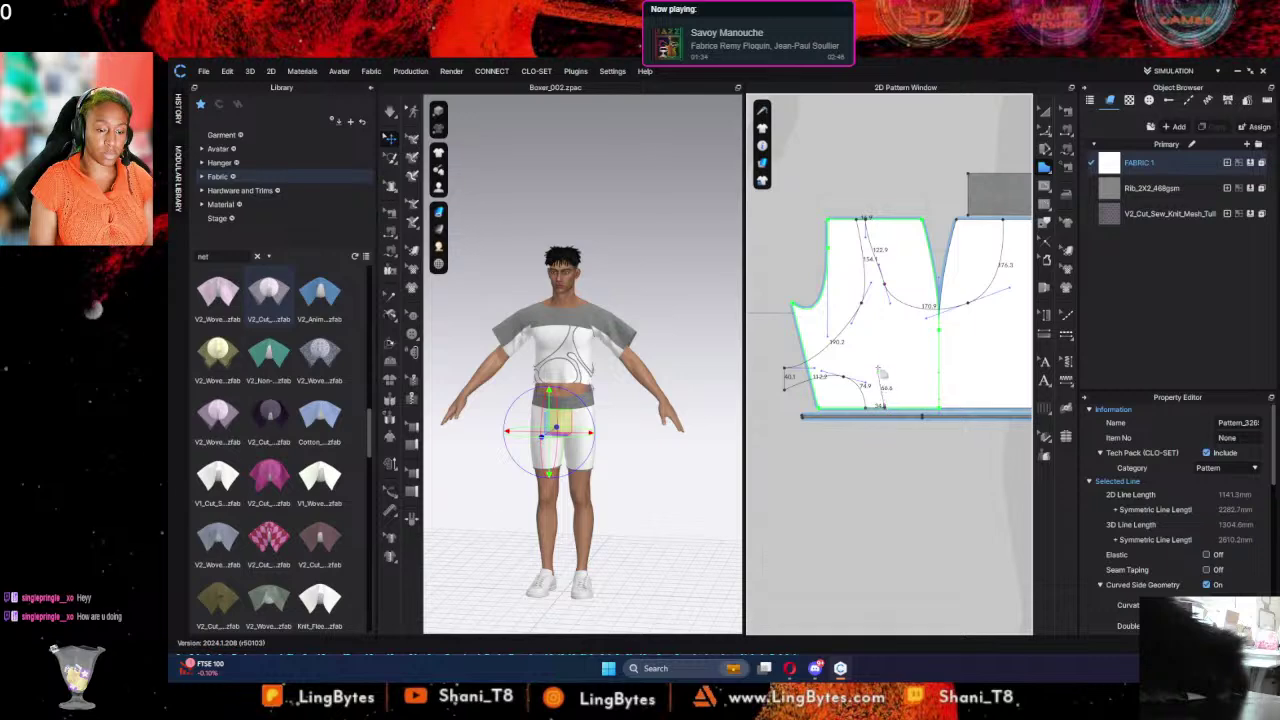
Step: Complete the outline with an arch between both hems, a curve past the other inner leg, and a narrow dip at the waist
drag(884, 349, 914, 330)
middle_drag(916, 332, 804, 314)
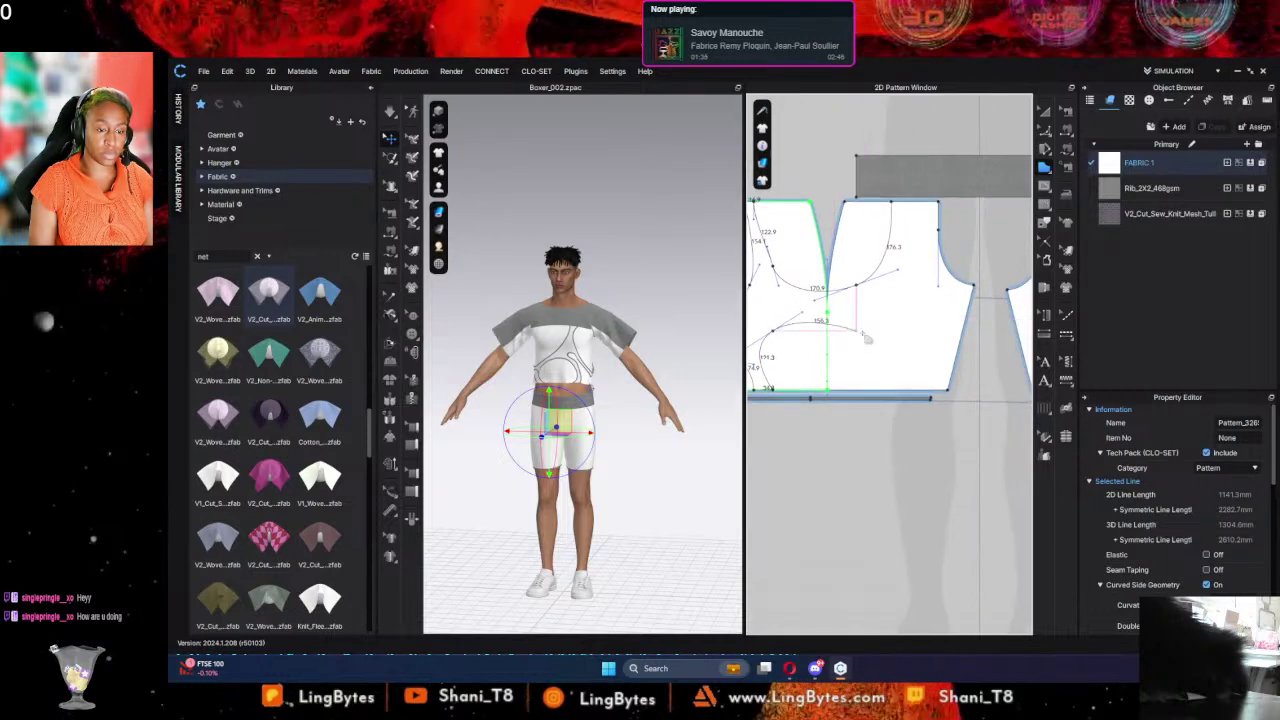
drag(865, 312, 907, 336)
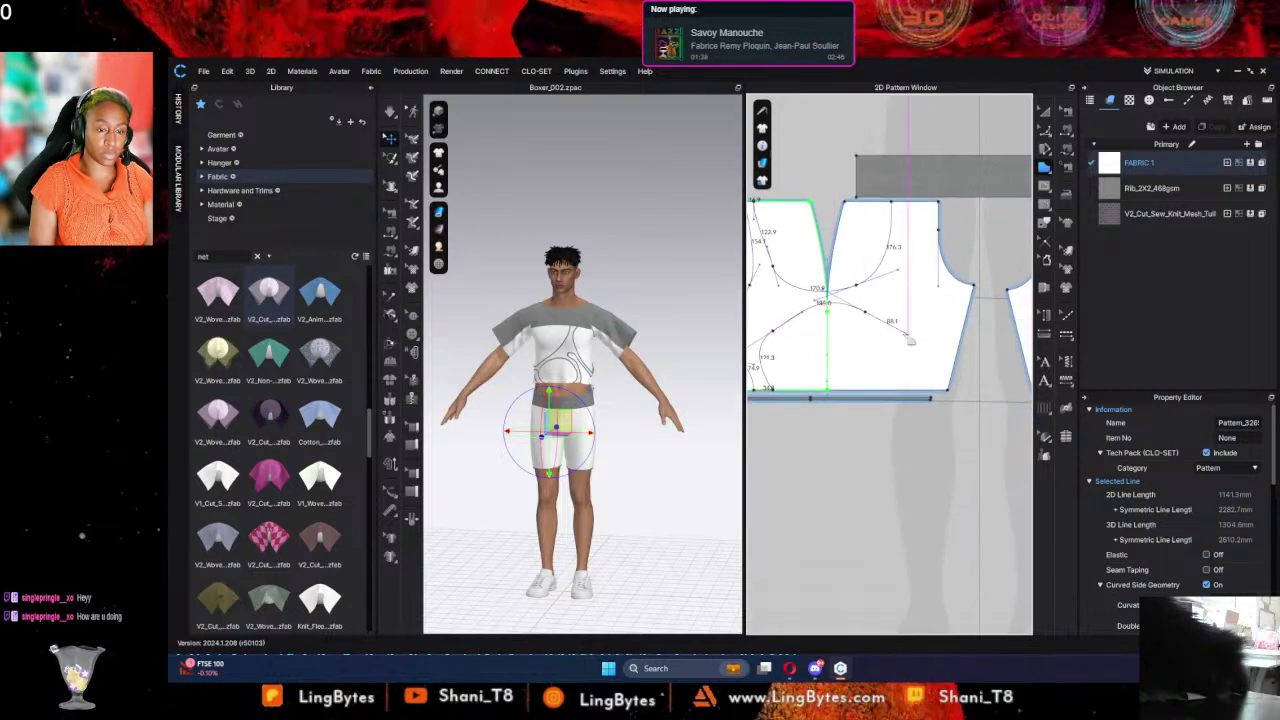
click(855, 390)
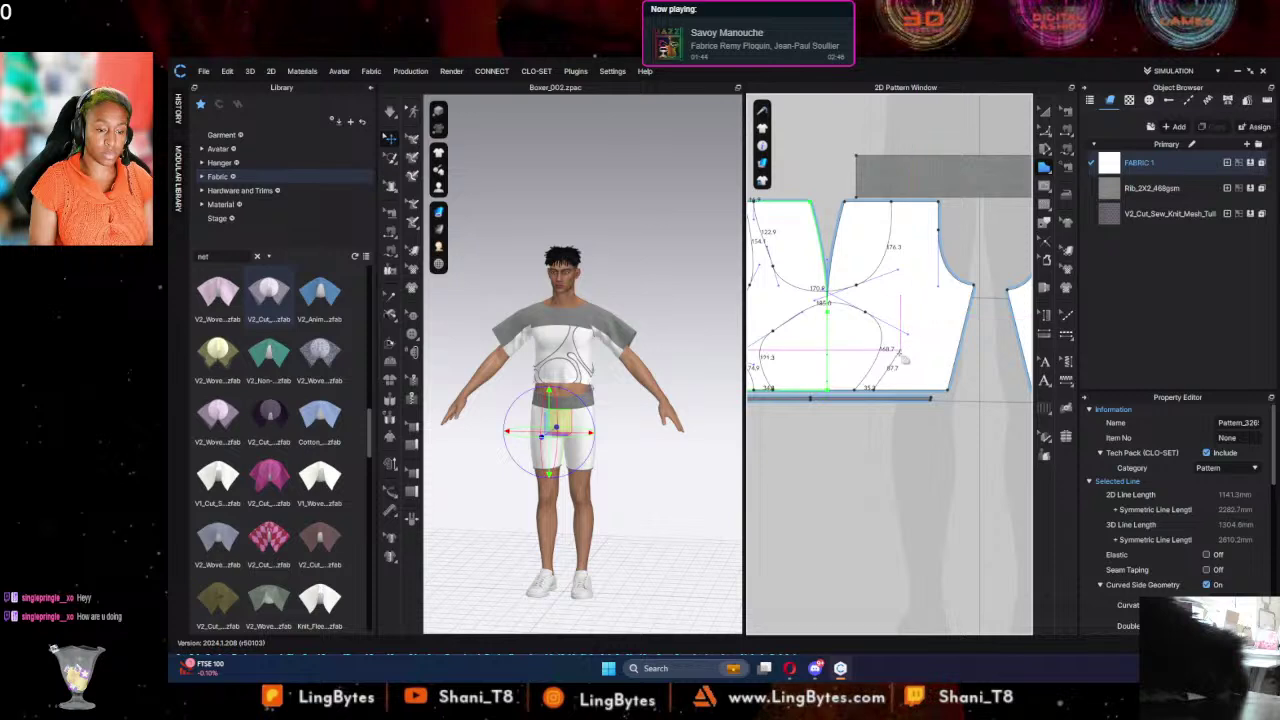
scroll(901, 363, down, 3)
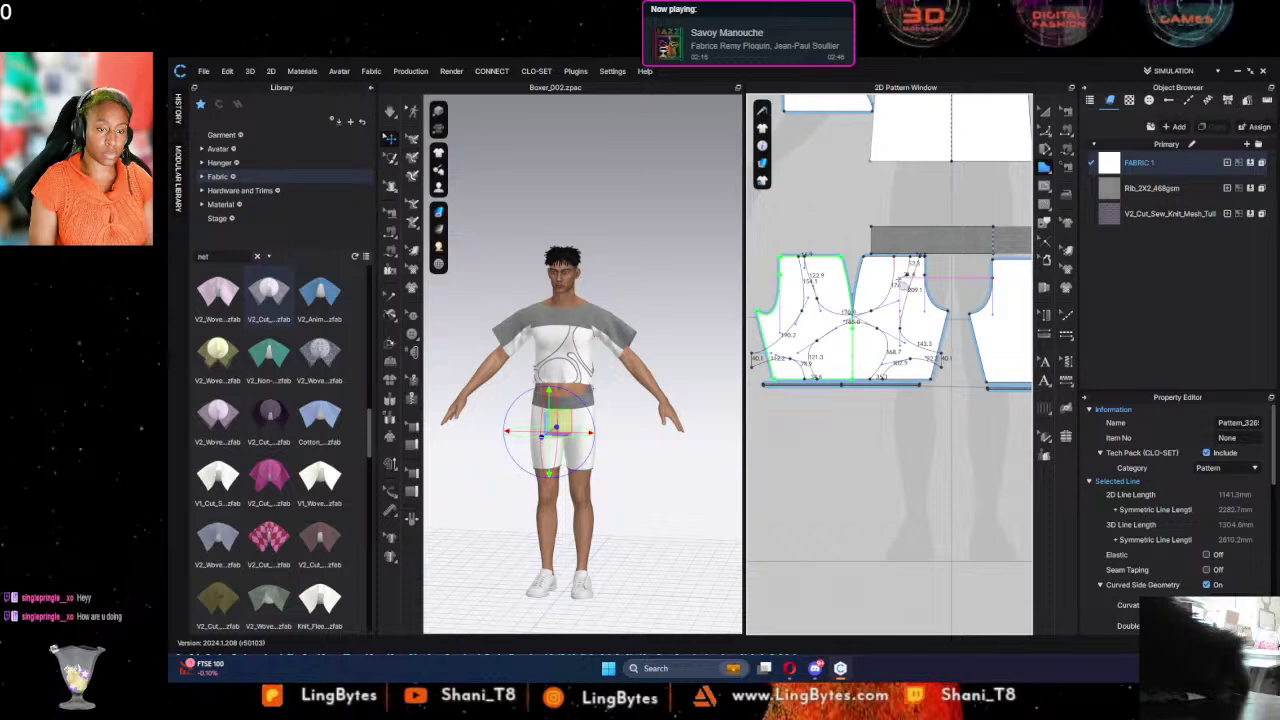
scroll(905, 281, up, 6)
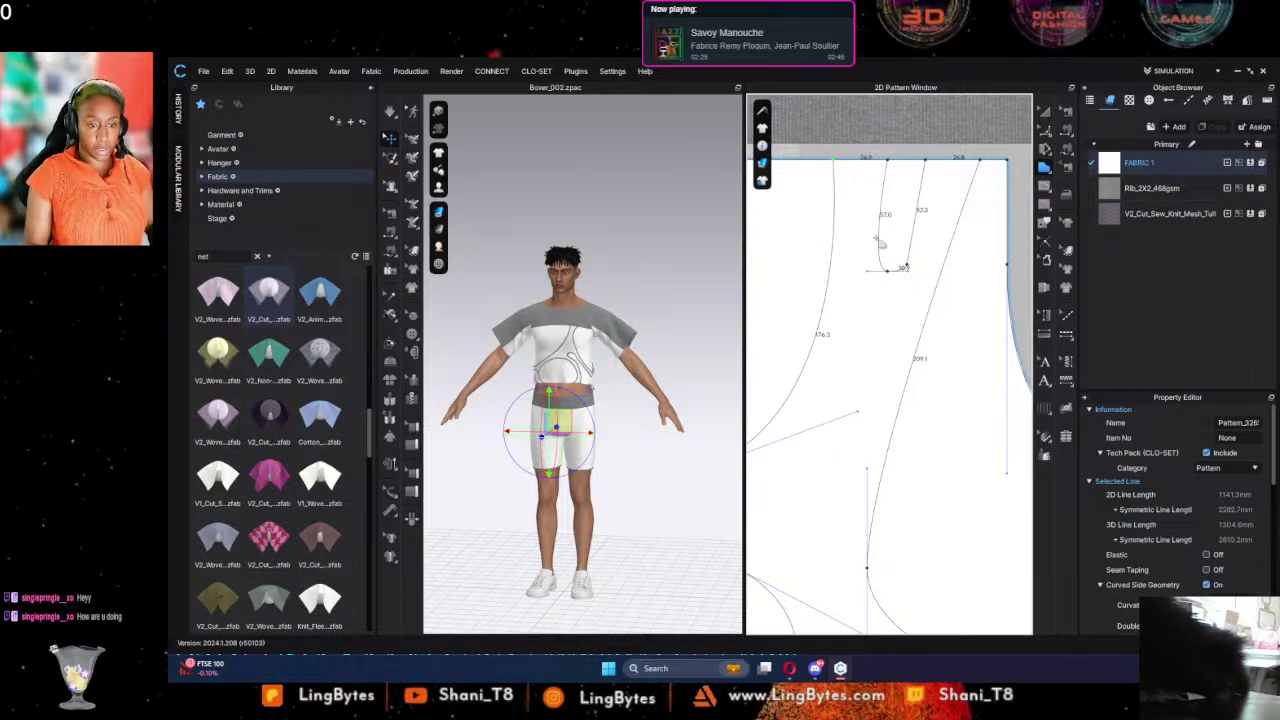
key(ctrl+z)
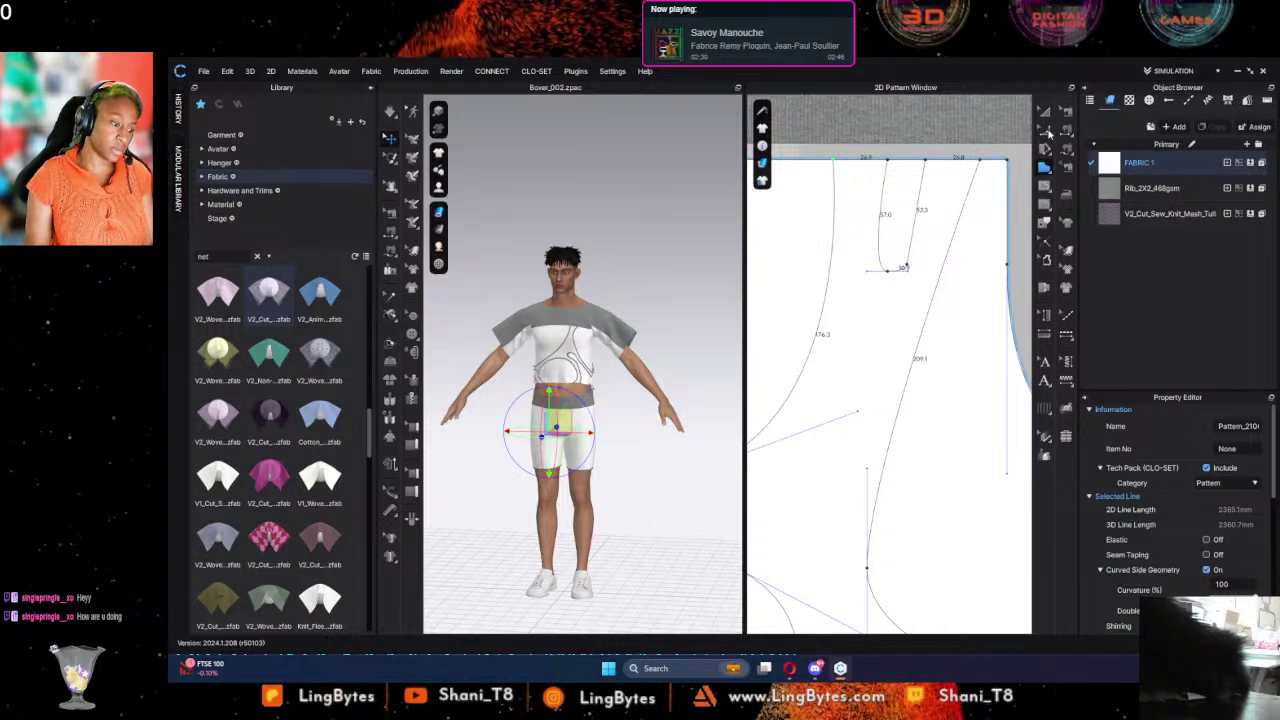
Step: Bend the short straight segment at the base of the narrow waist dip into a rounded curve
click(1049, 133)
click(1046, 131)
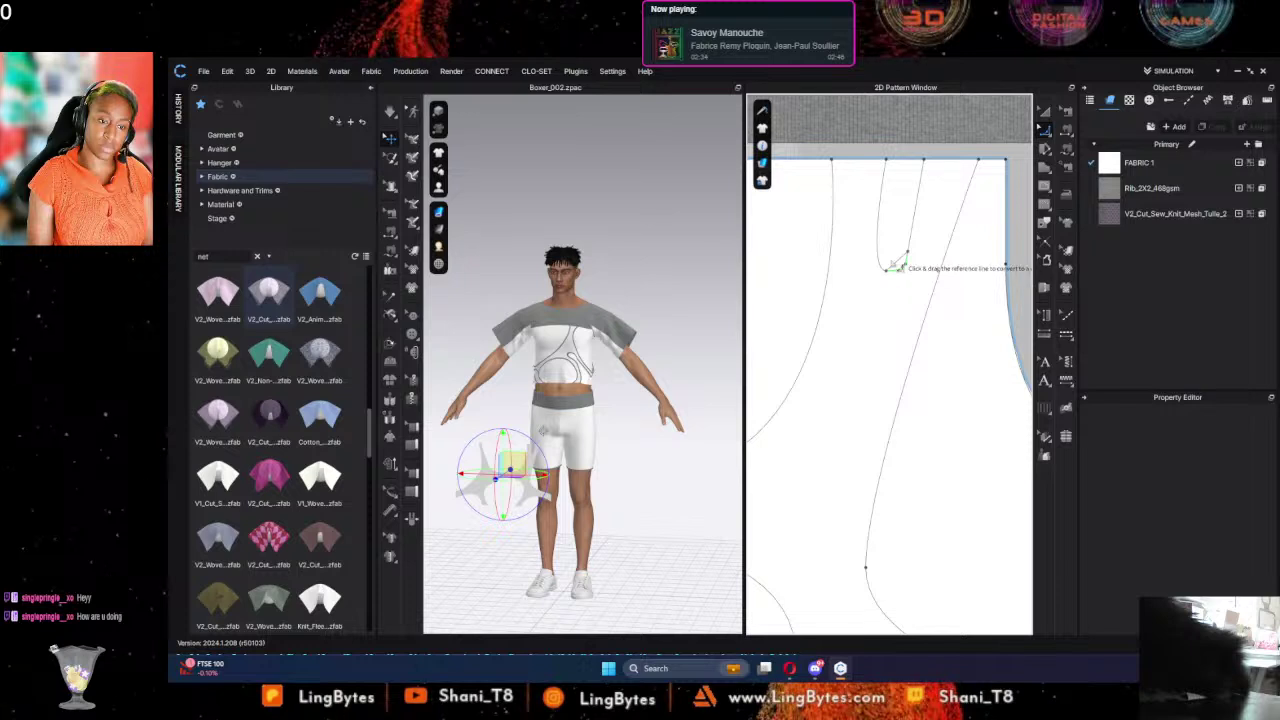
click(904, 268)
drag(900, 272, 902, 269)
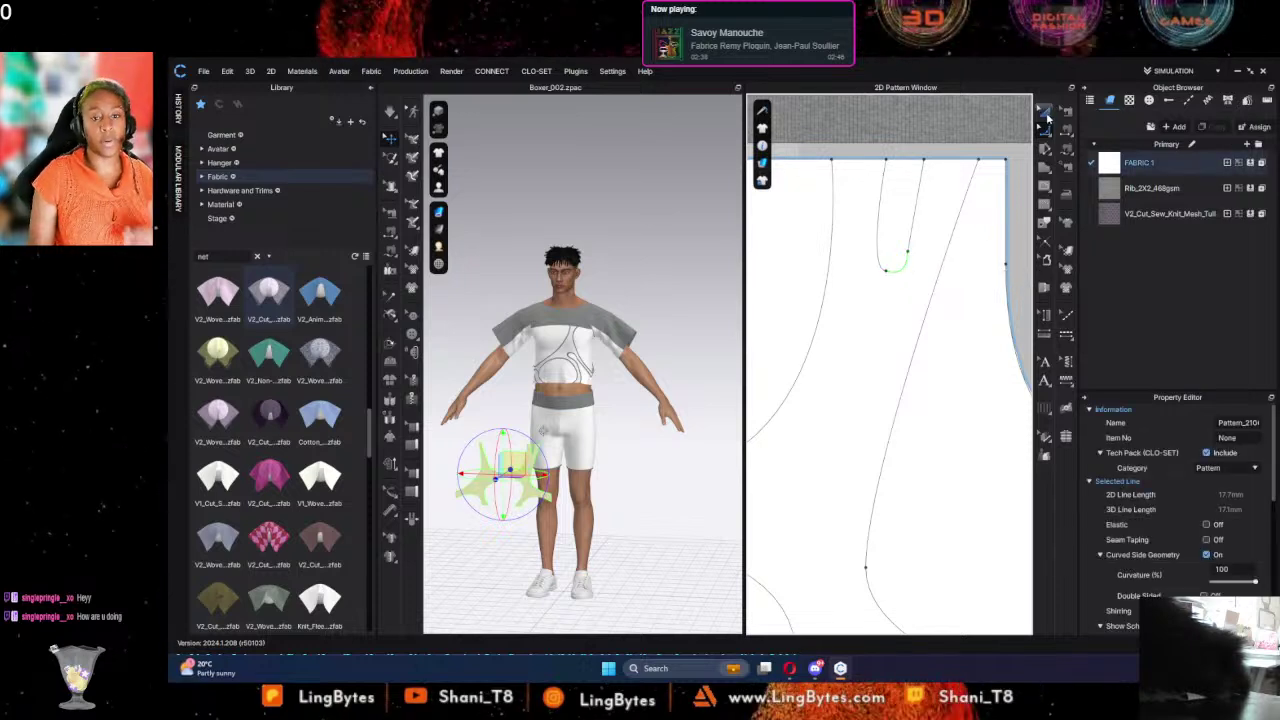
Step: Assign the V2_Cut_Sew_Knit_Mesh_Tulle fabric to the outlined panel lying across the two shorts pieces
click(1046, 148)
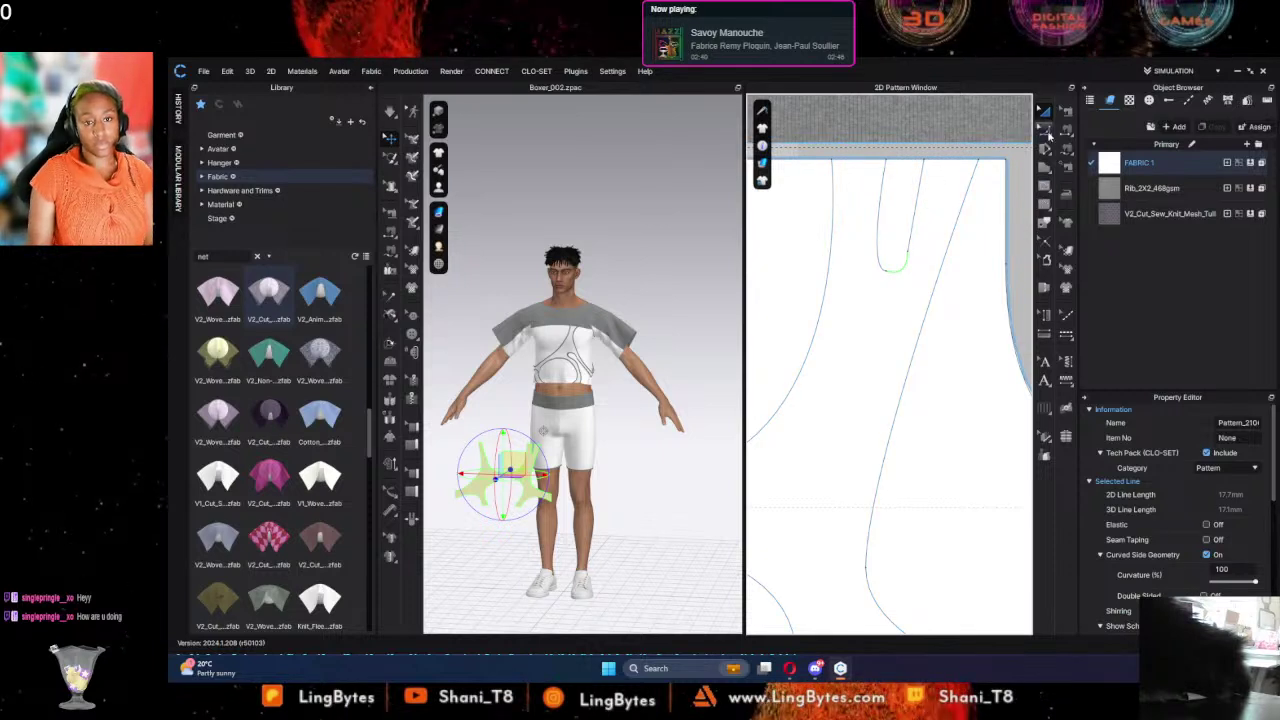
drag(1129, 214, 1122, 218)
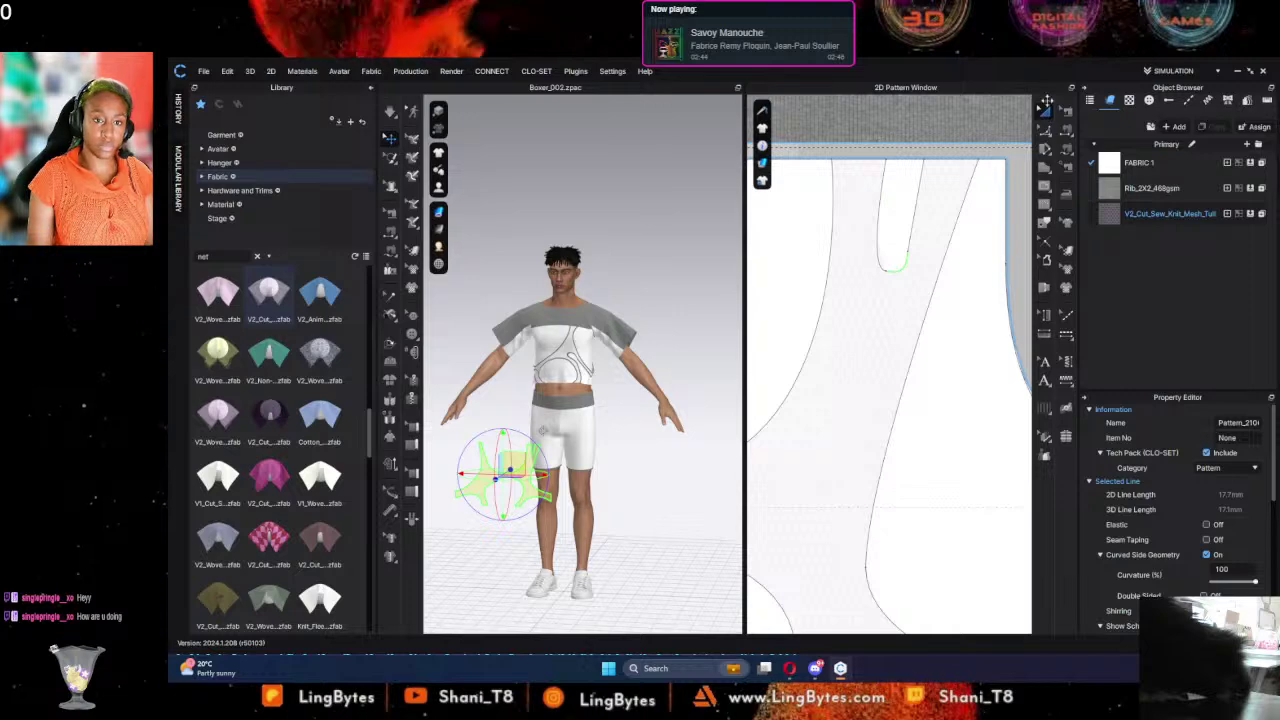
Step: Offset the mesh panel's long curved edges as internal lines at 5 mm, leaving out its short end edges at waist, inner legs and hems
click(1049, 131)
click(1068, 132)
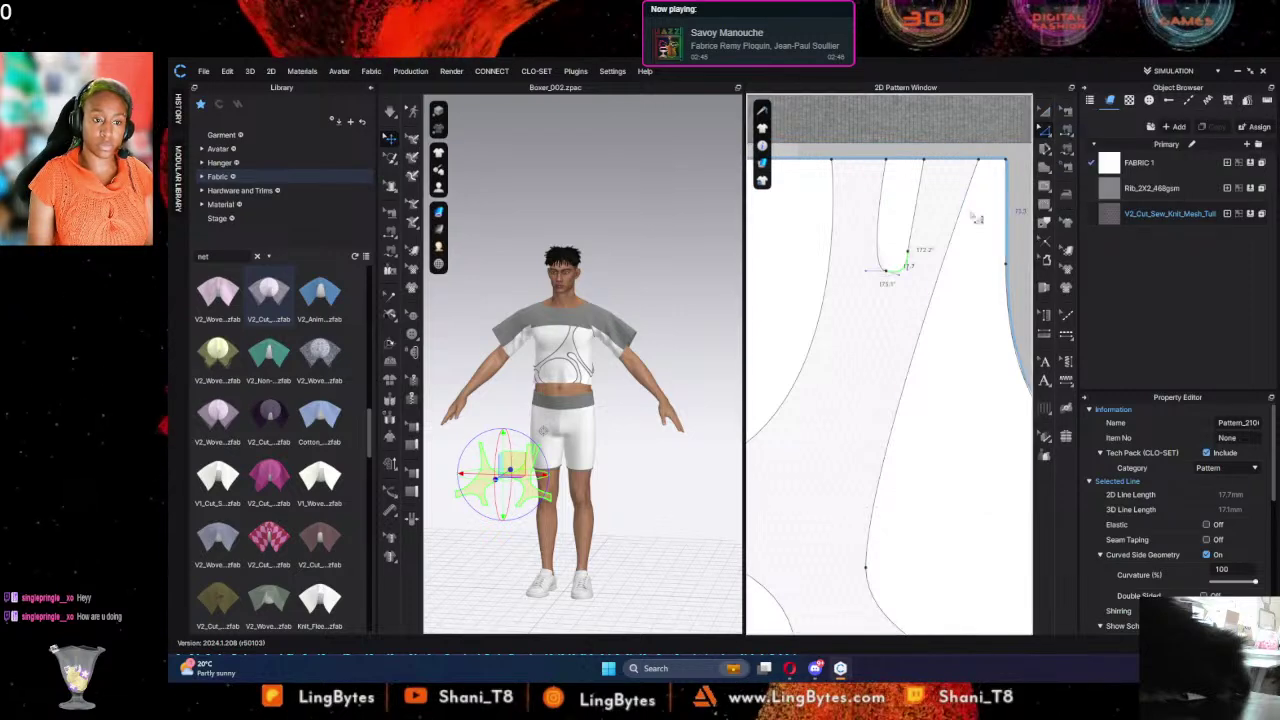
double_click(957, 228)
shift+click(952, 161)
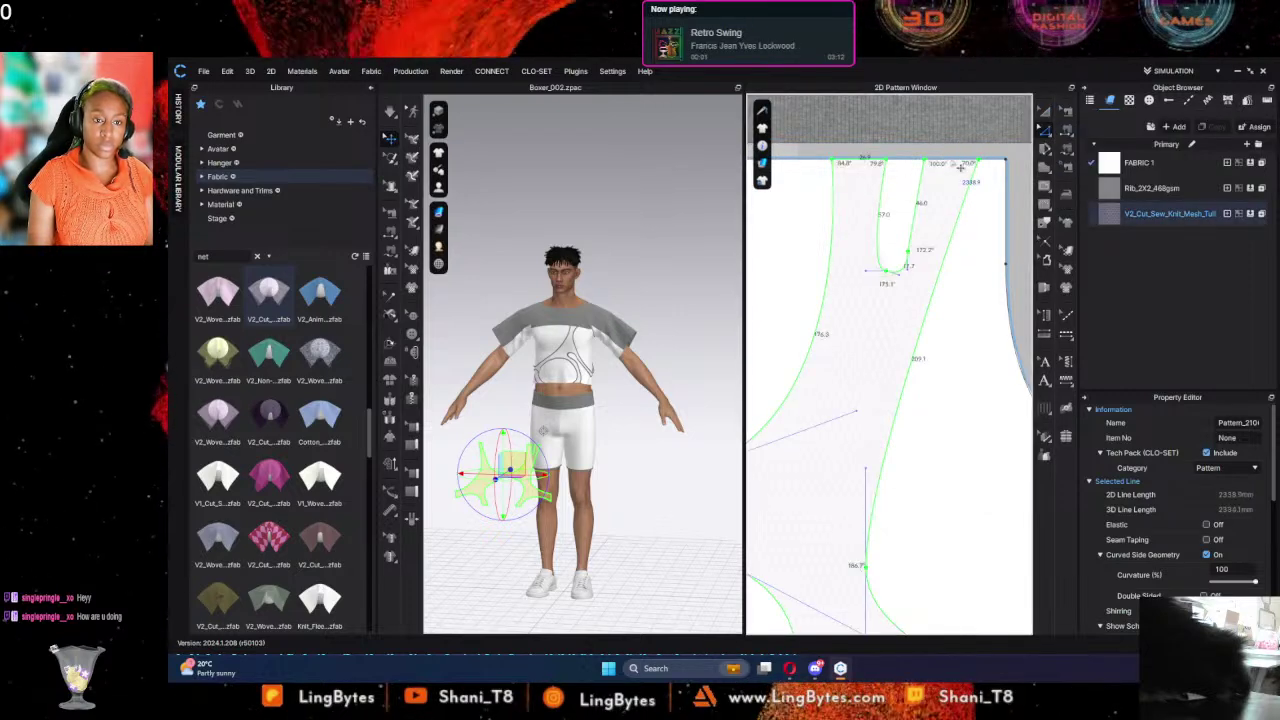
scroll(875, 320, down, 5)
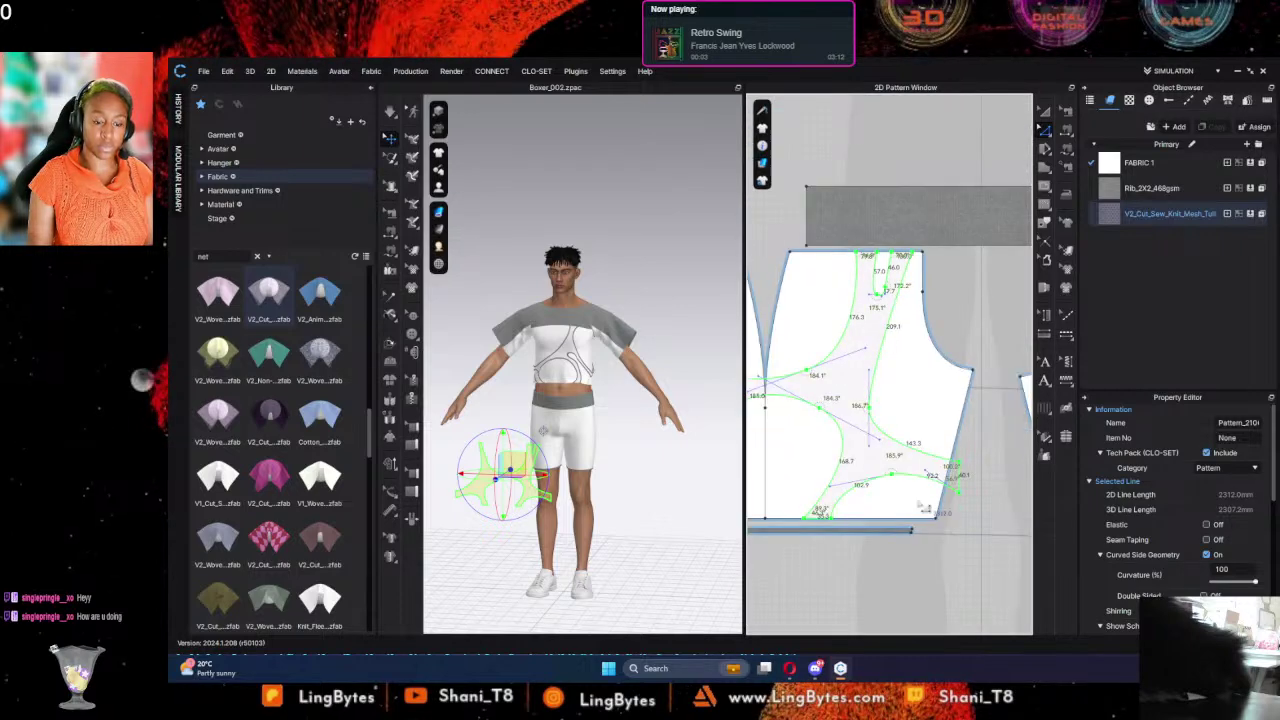
shift+click(960, 476)
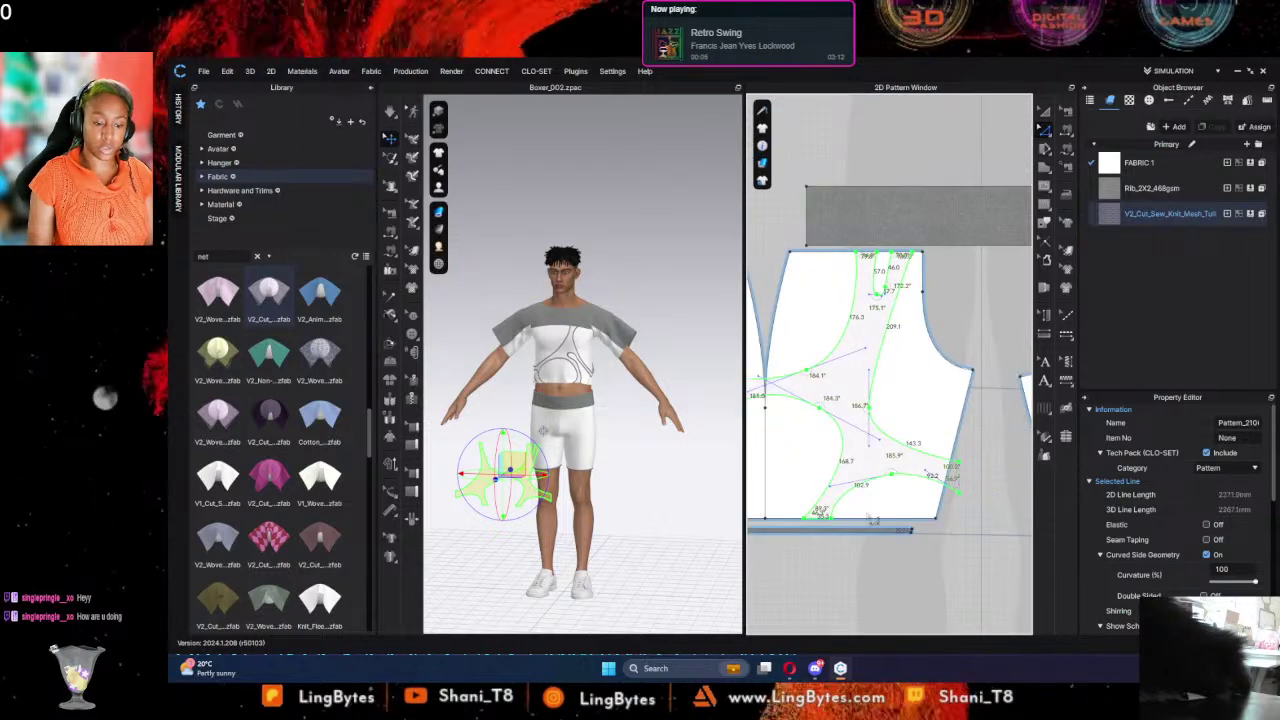
shift+click(822, 520)
middle_drag(780, 454, 1024, 431)
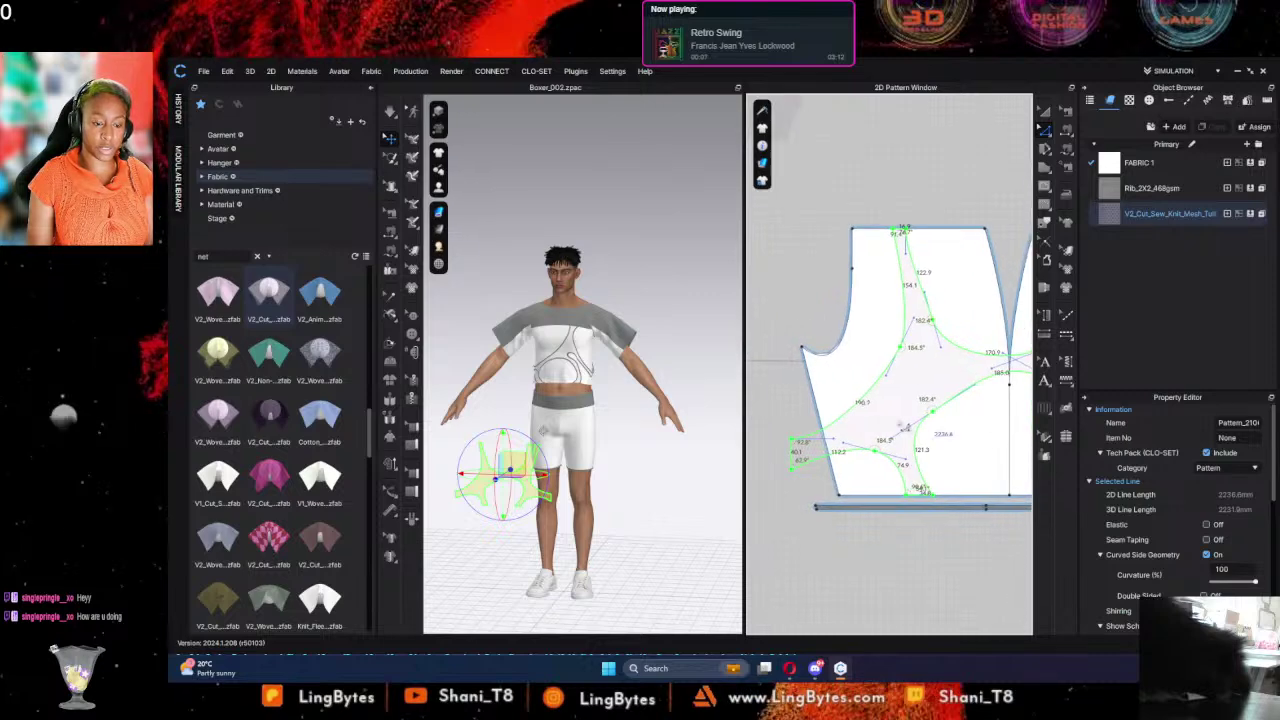
shift+click(918, 495)
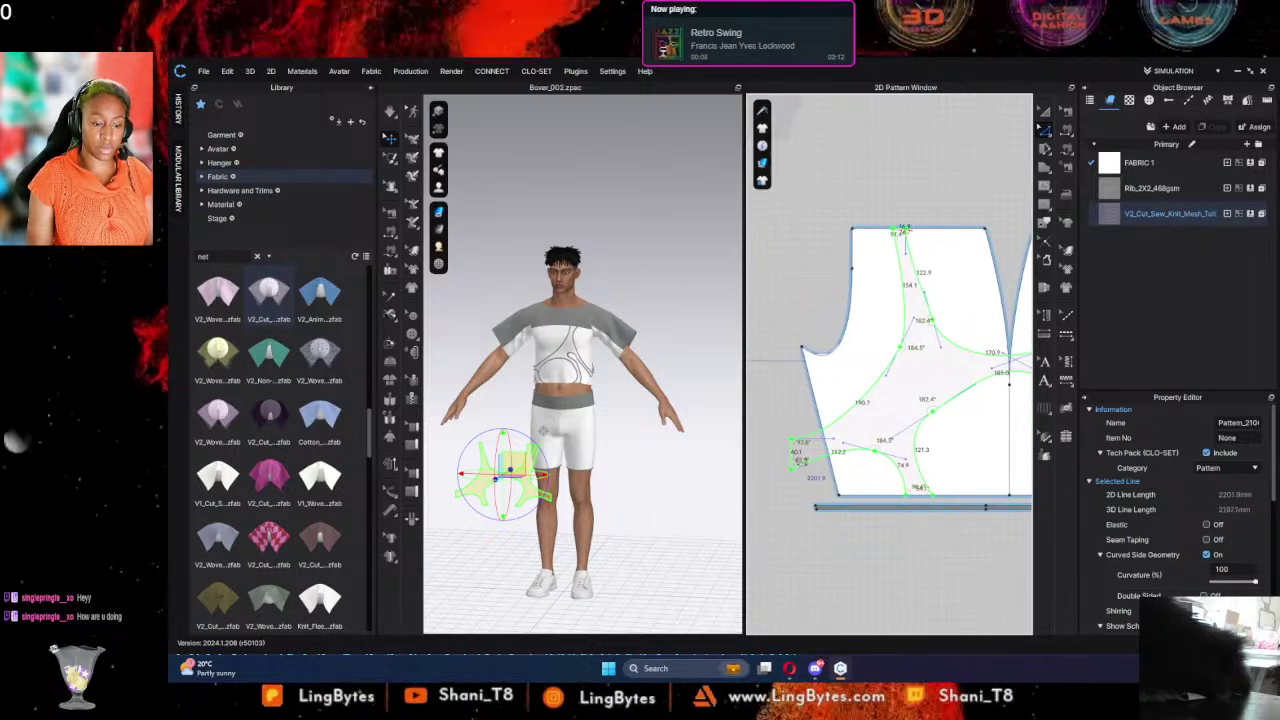
click(903, 234)
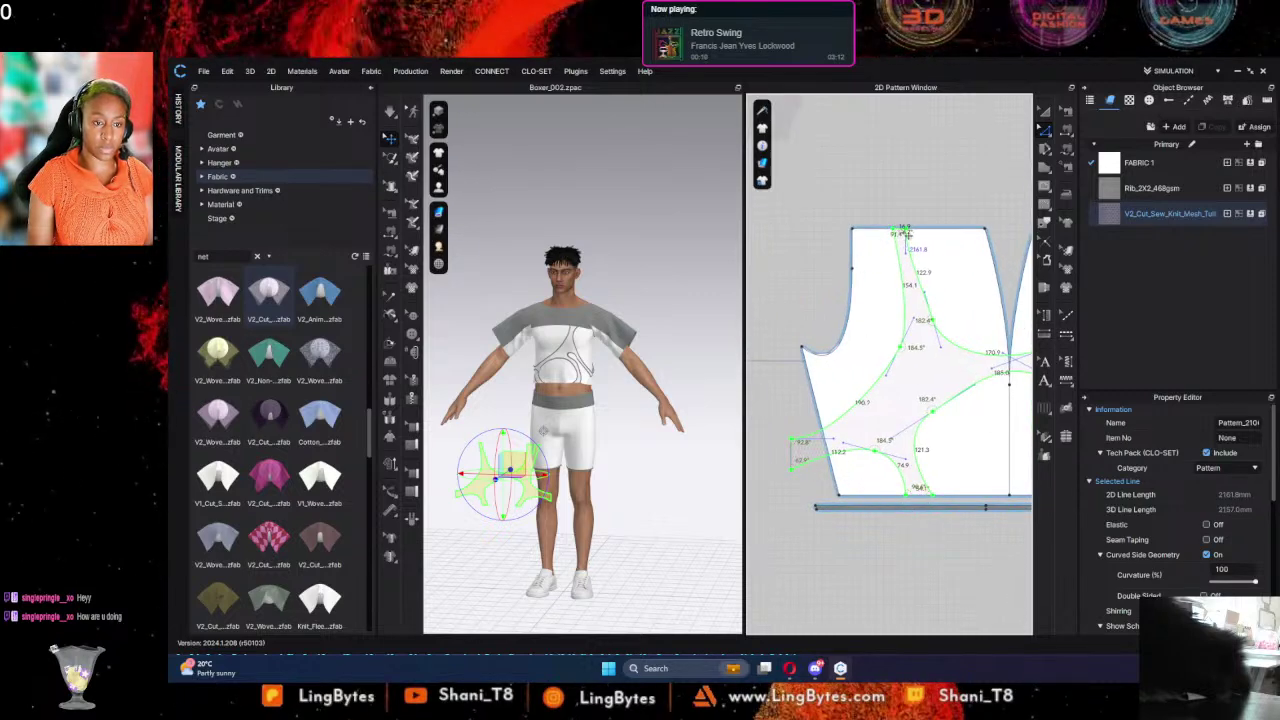
drag(905, 234, 970, 298)
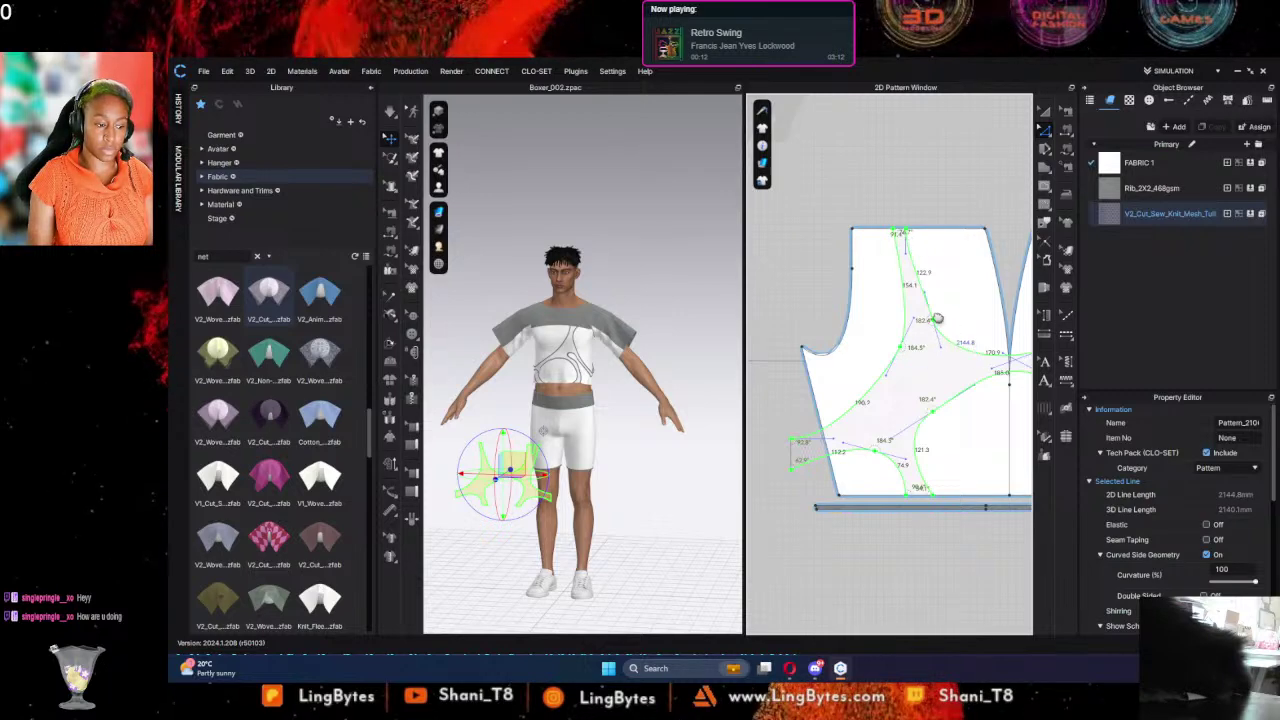
scroll(846, 271, up, 2)
scroll(855, 235, down, 4)
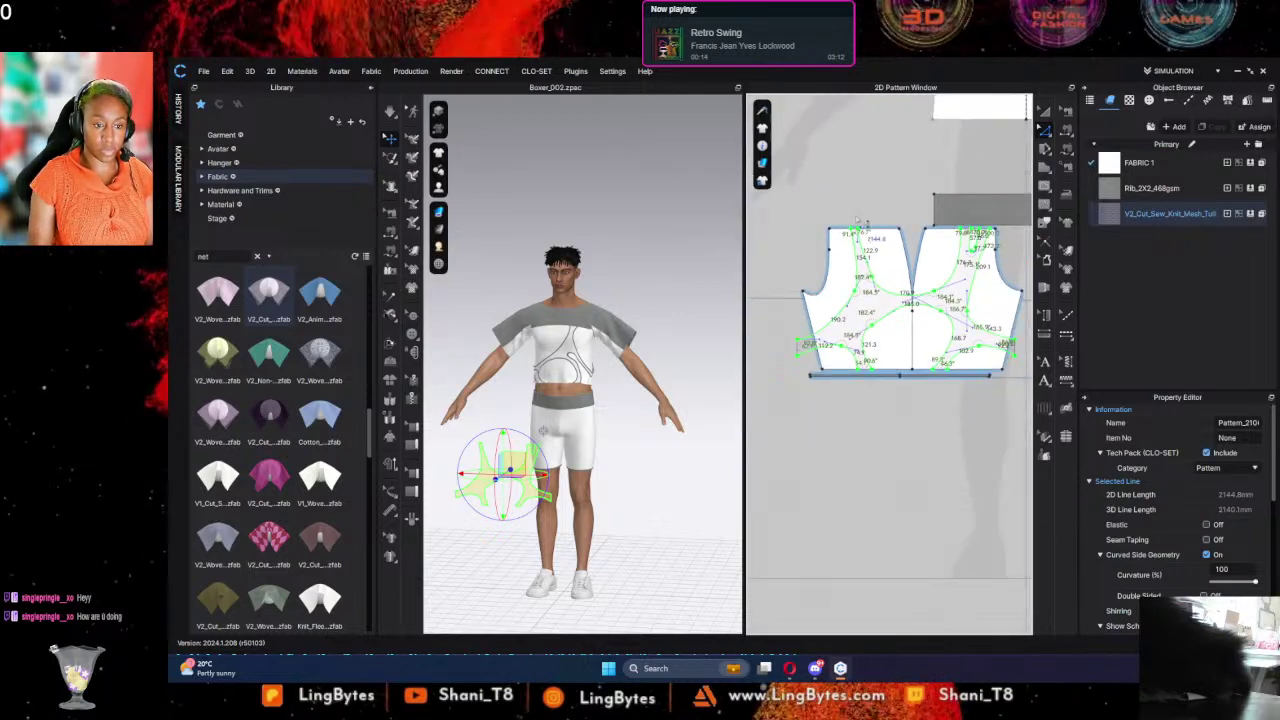
right_click(884, 291)
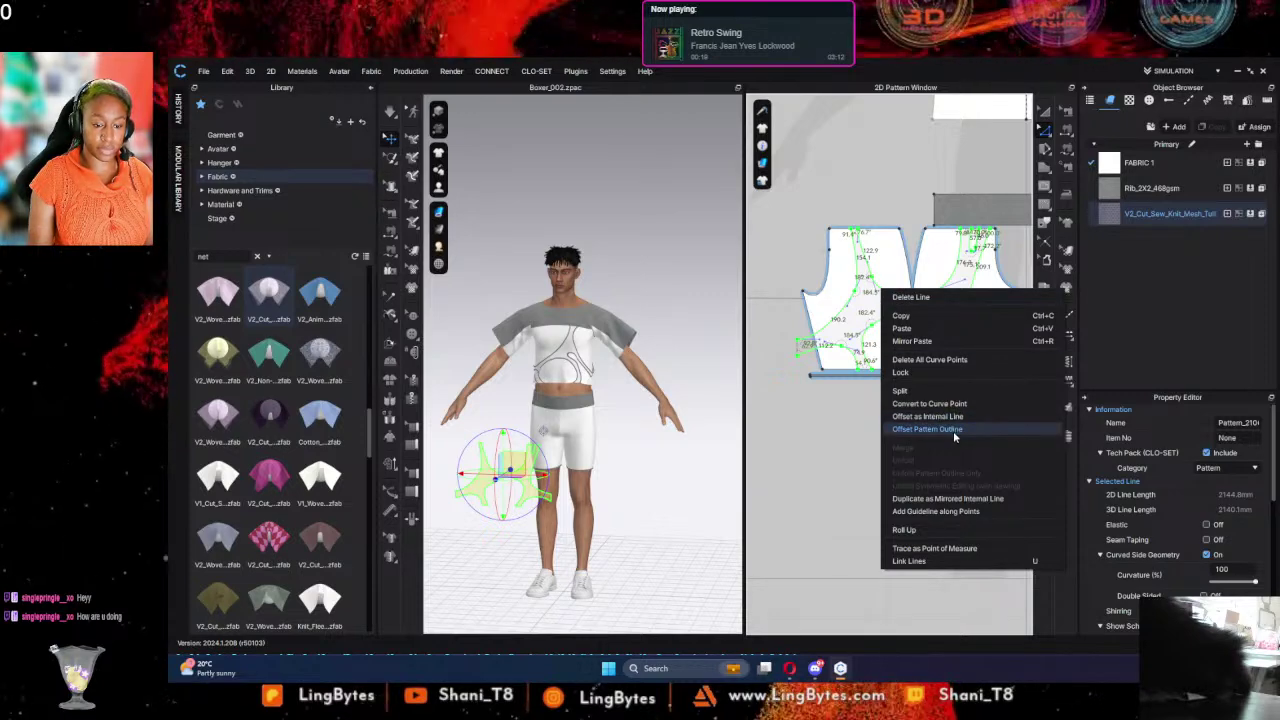
click(927, 416)
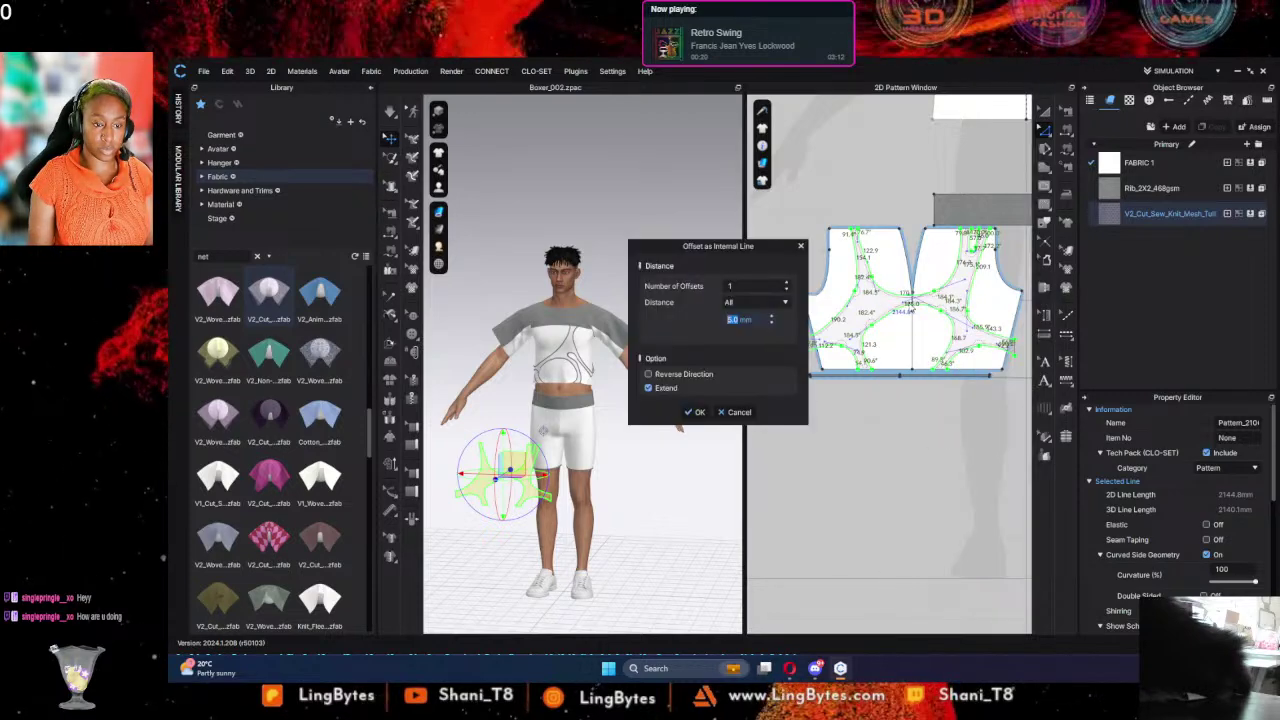
click(697, 412)
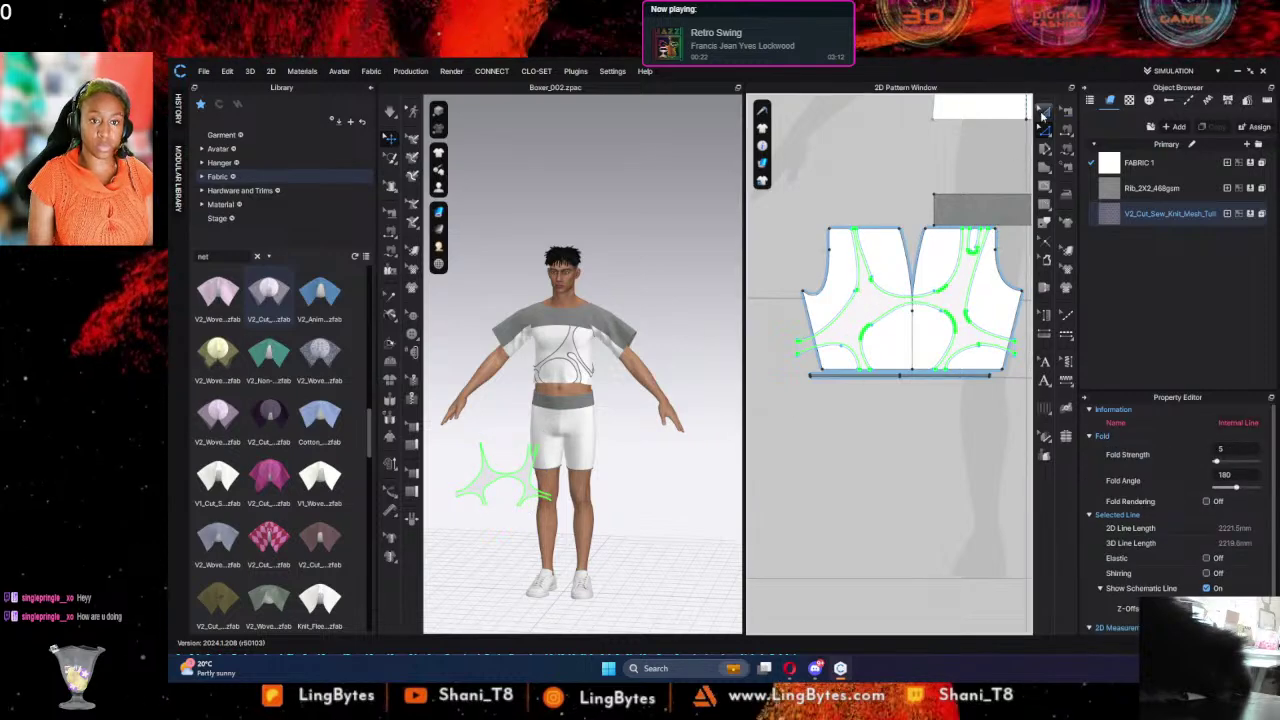
Step: Shift the mesh panel down slightly so its upper ends sit just below the waist edge of the shorts pieces
scroll(906, 428, down, 4)
click(907, 427)
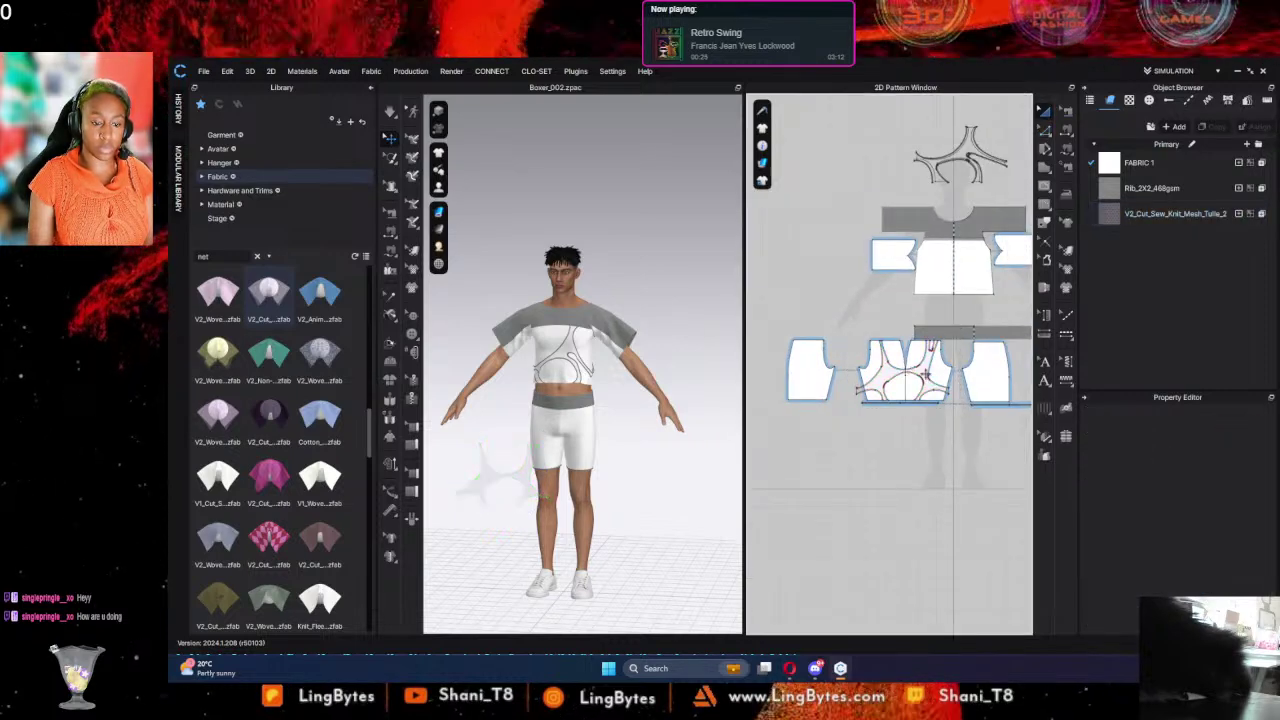
scroll(918, 375, down, 2)
scroll(917, 372, up, 8)
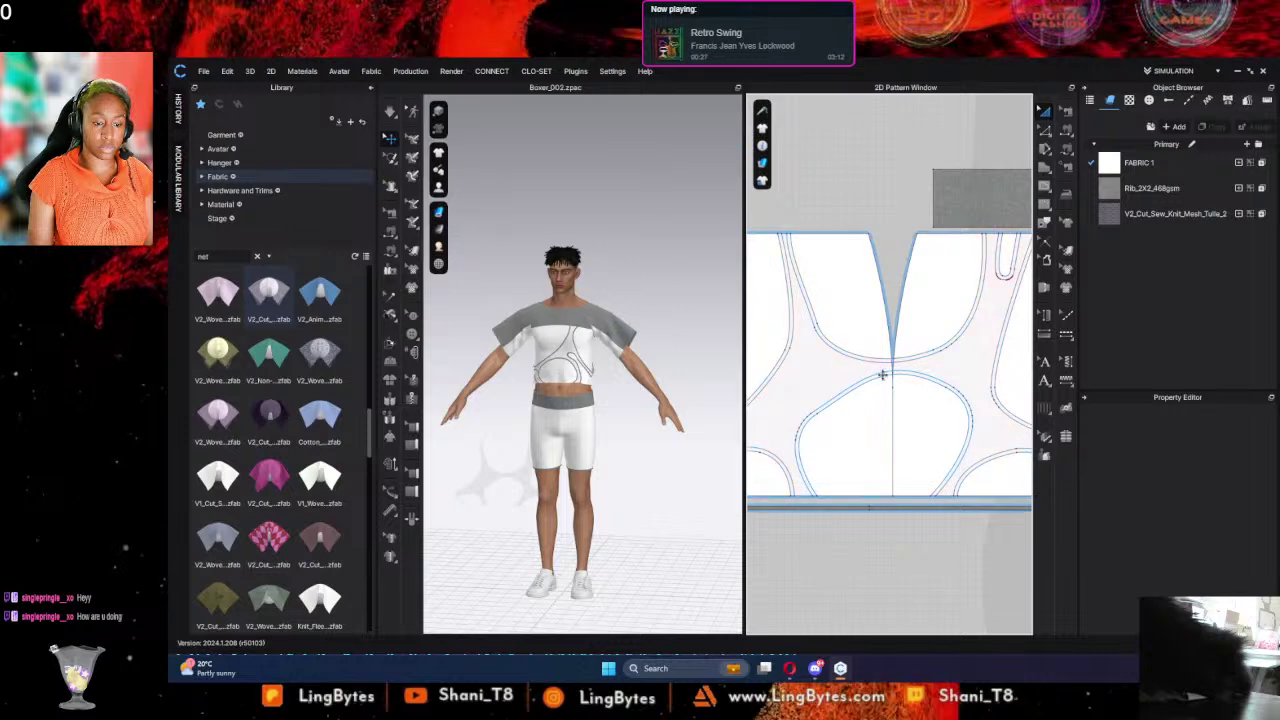
click(945, 357)
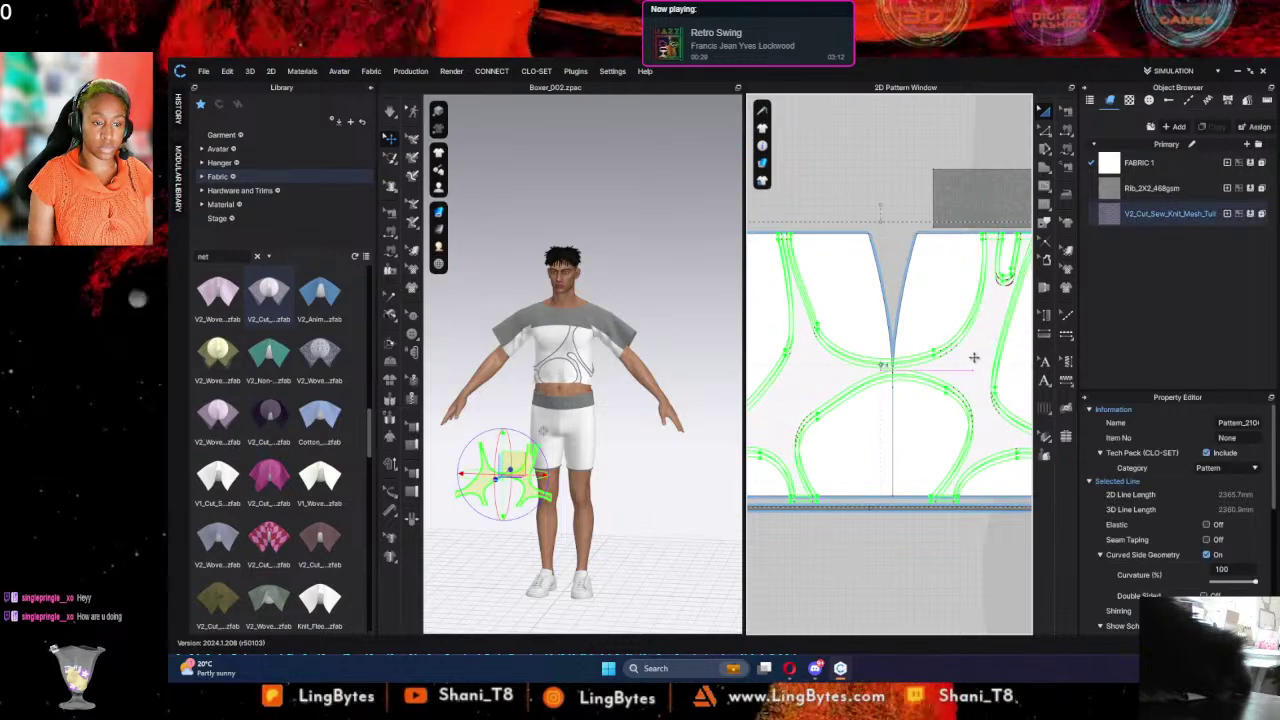
scroll(928, 263, down, 2)
scroll(926, 252, up, 5)
middle_drag(901, 241, 1023, 293)
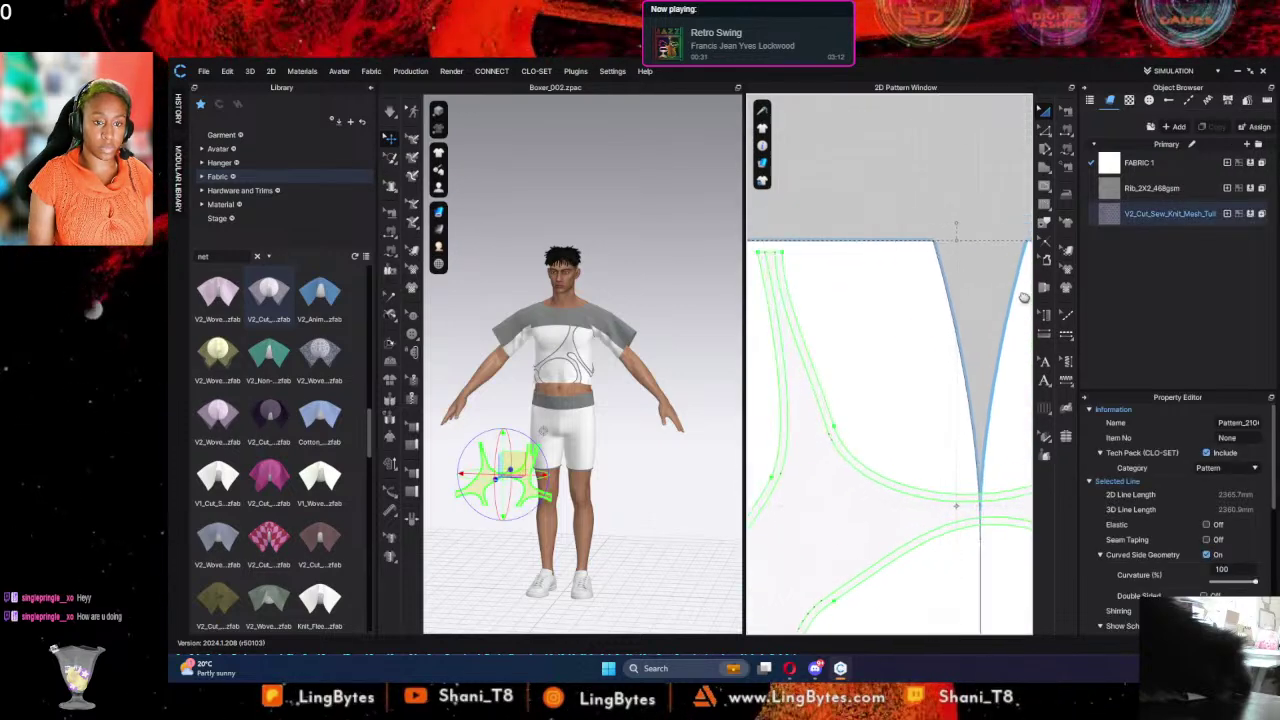
Step: Sew the mesh panel's single upper end to the waist edge above it with Free Sewing
click(1046, 131)
middle_drag(897, 226, 987, 190)
click(1067, 149)
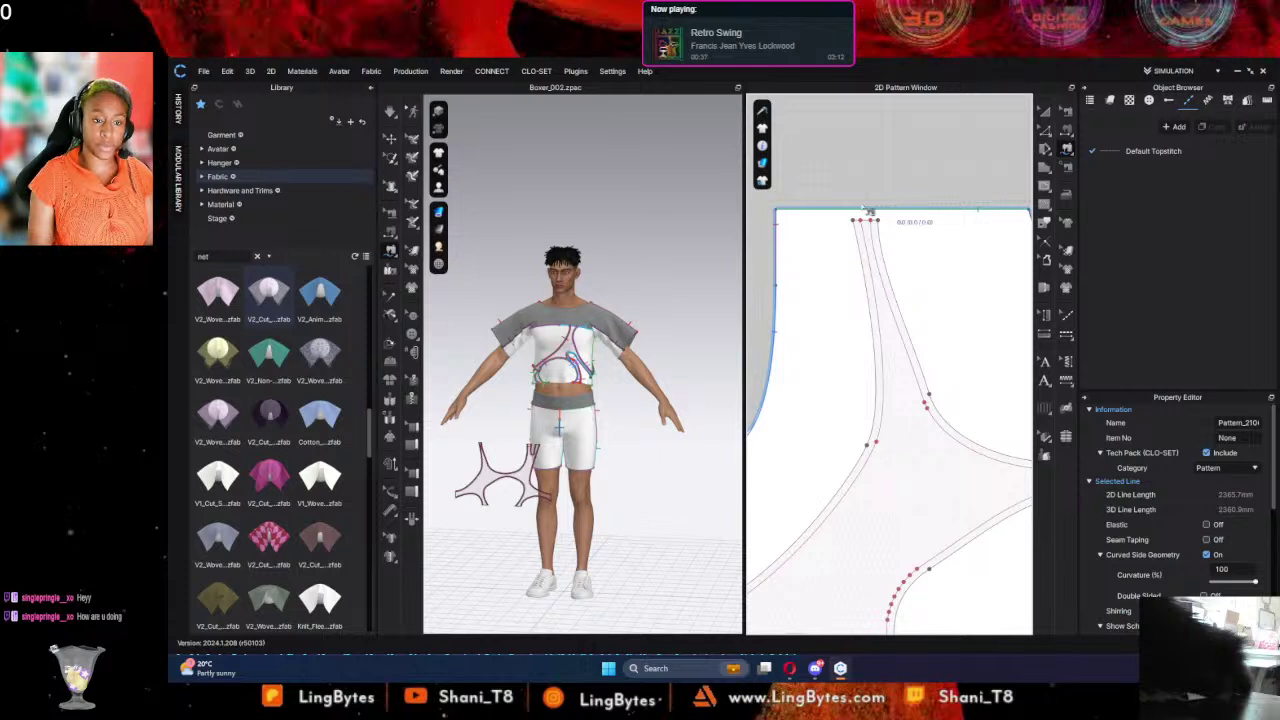
click(854, 221)
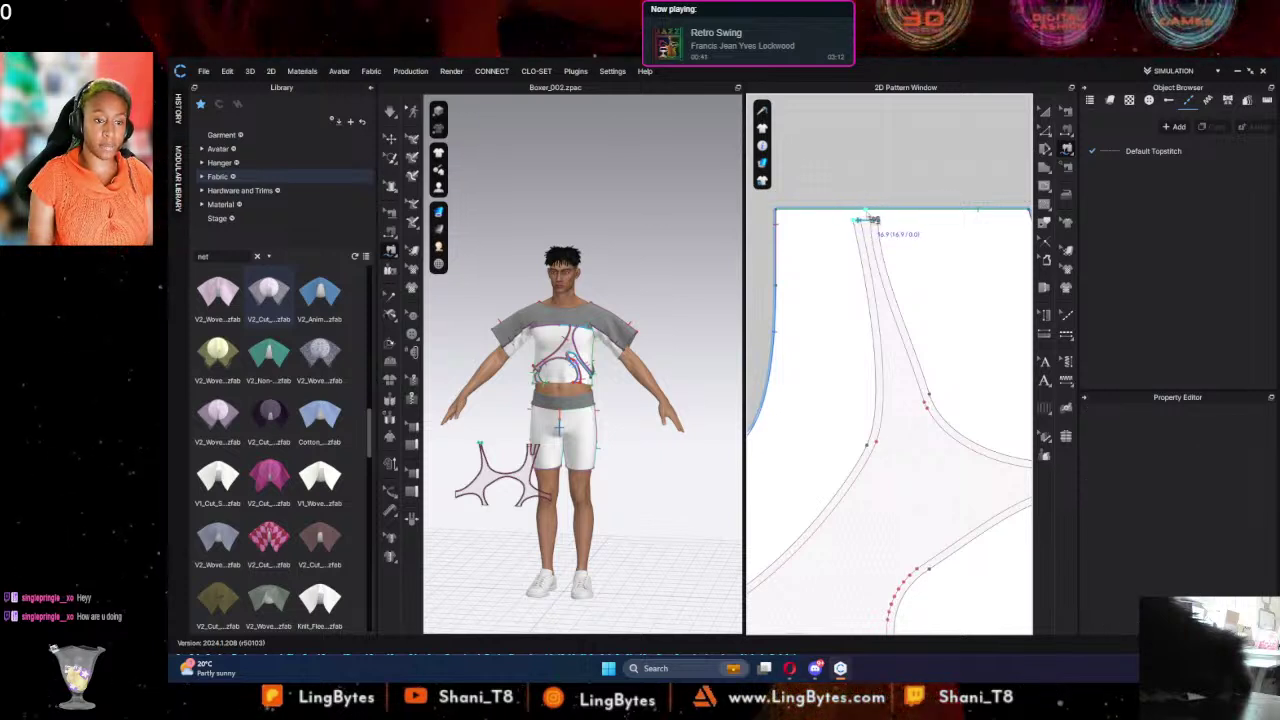
click(884, 213)
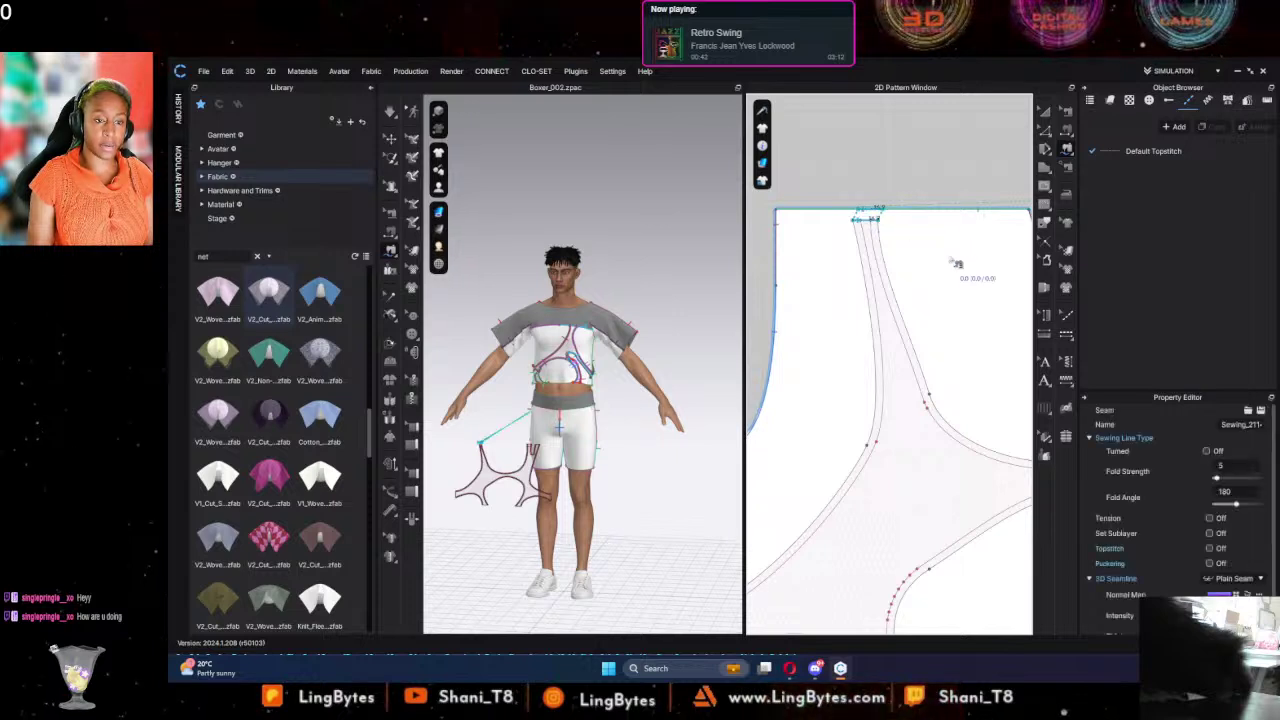
Step: Sew the two upper ends beside the narrow dip to the waist edge of the other shorts piece
middle_drag(957, 263, 712, 246)
scroll(928, 251, down, 2)
middle_drag(929, 251, 801, 281)
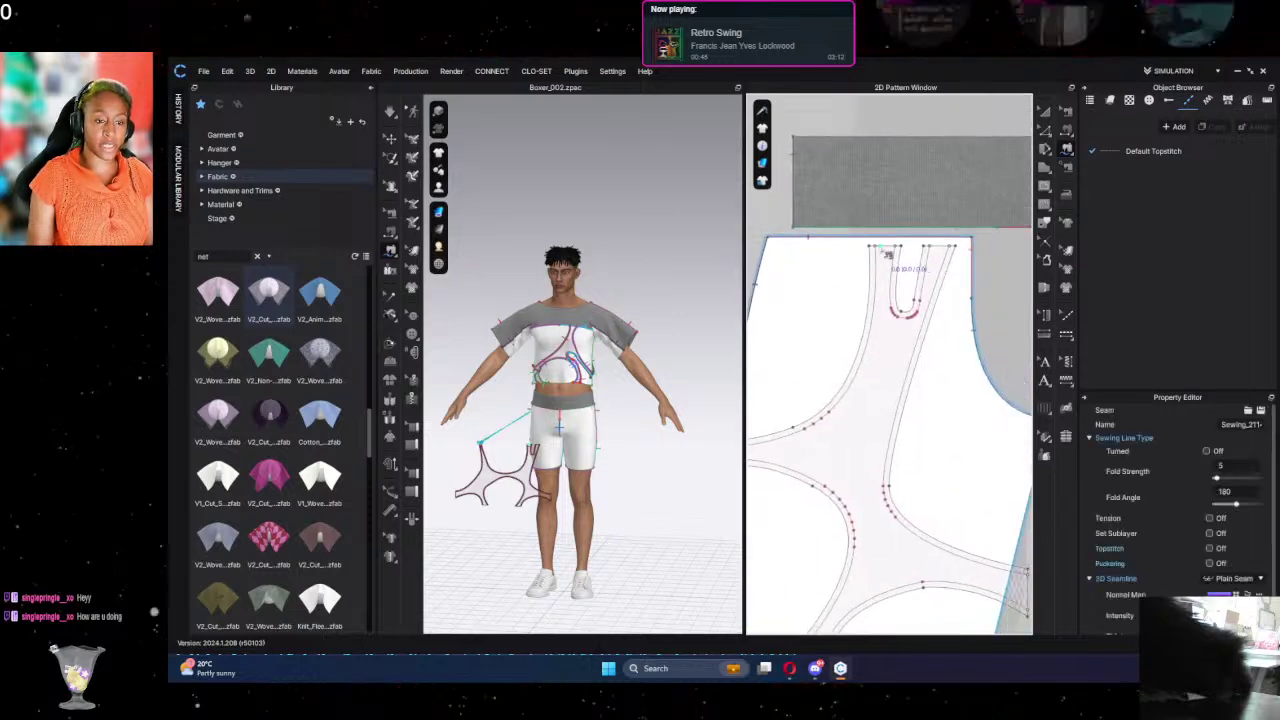
click(880, 255)
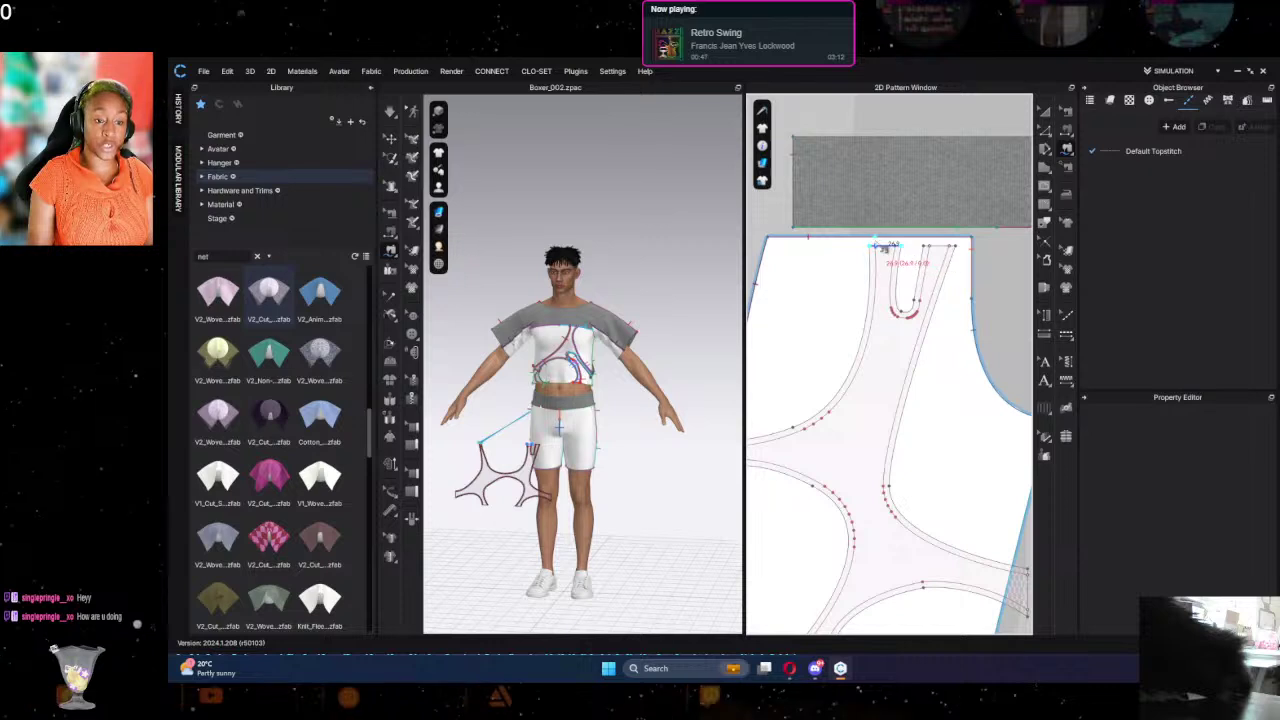
click(925, 248)
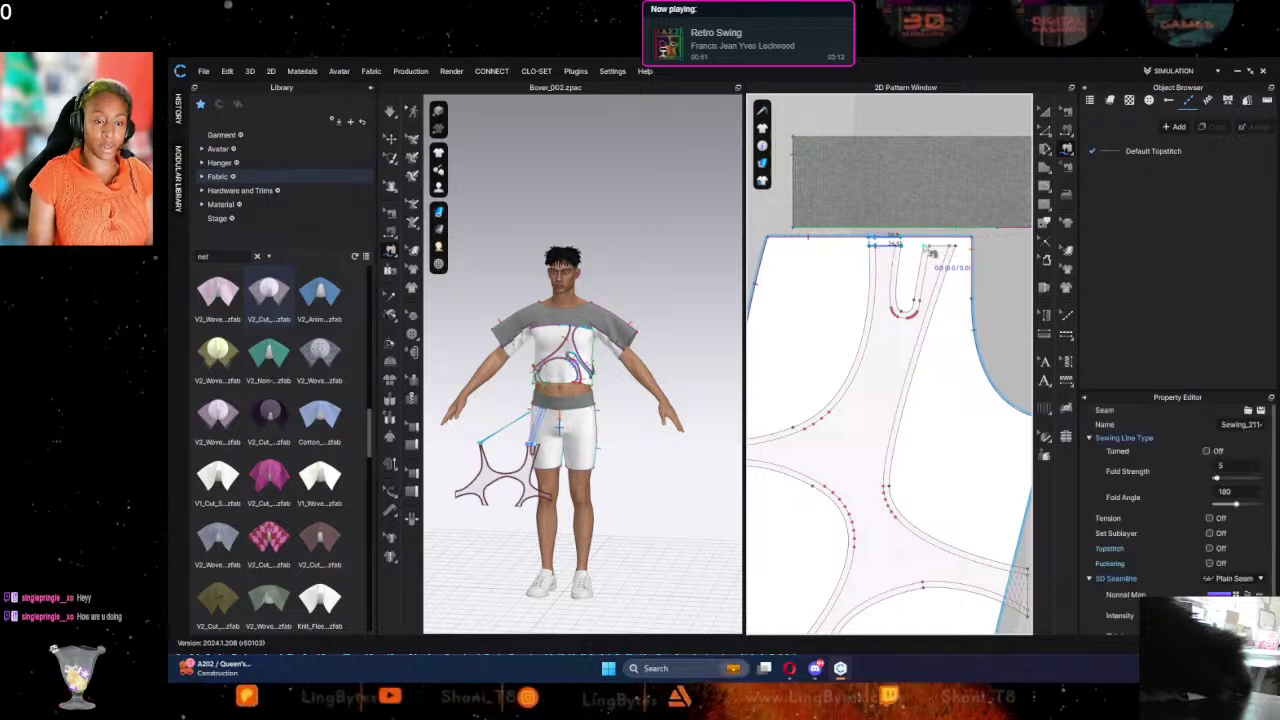
click(962, 252)
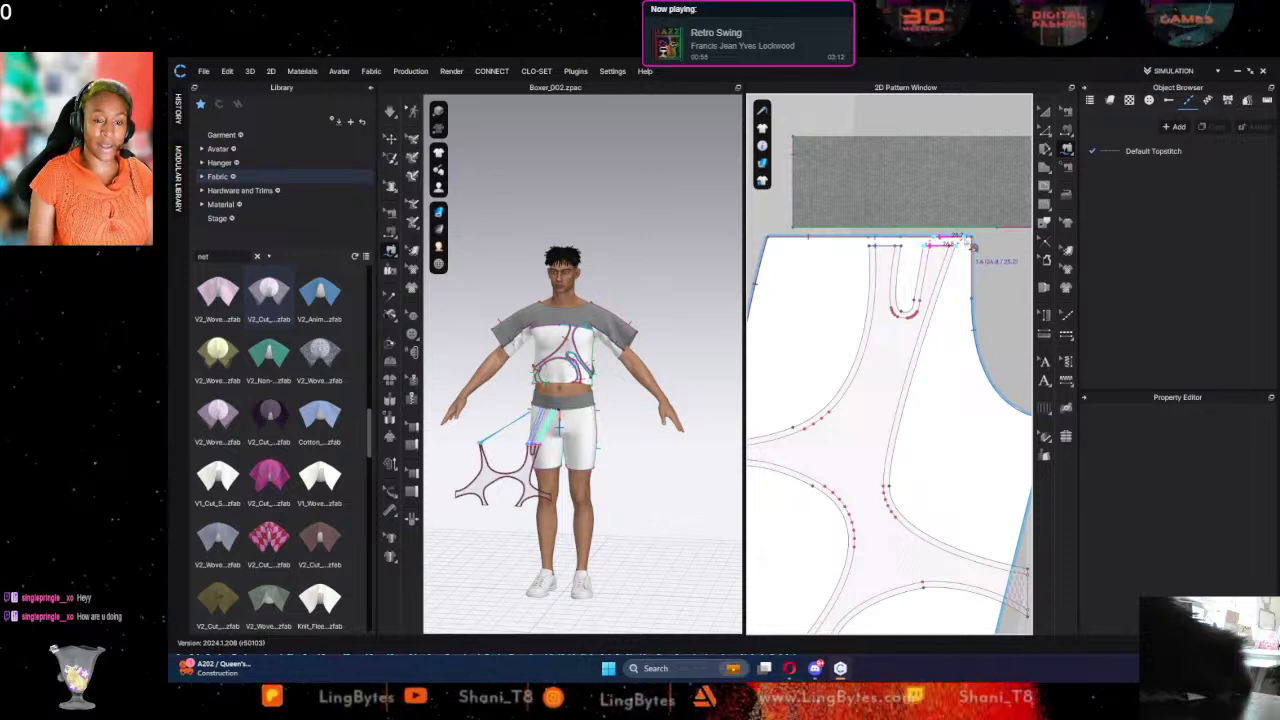
click(970, 245)
Step: Move the mesh panel up slightly so its lower ends sit just above the hem edge of the shorts pieces
middle_drag(967, 443, 956, 287)
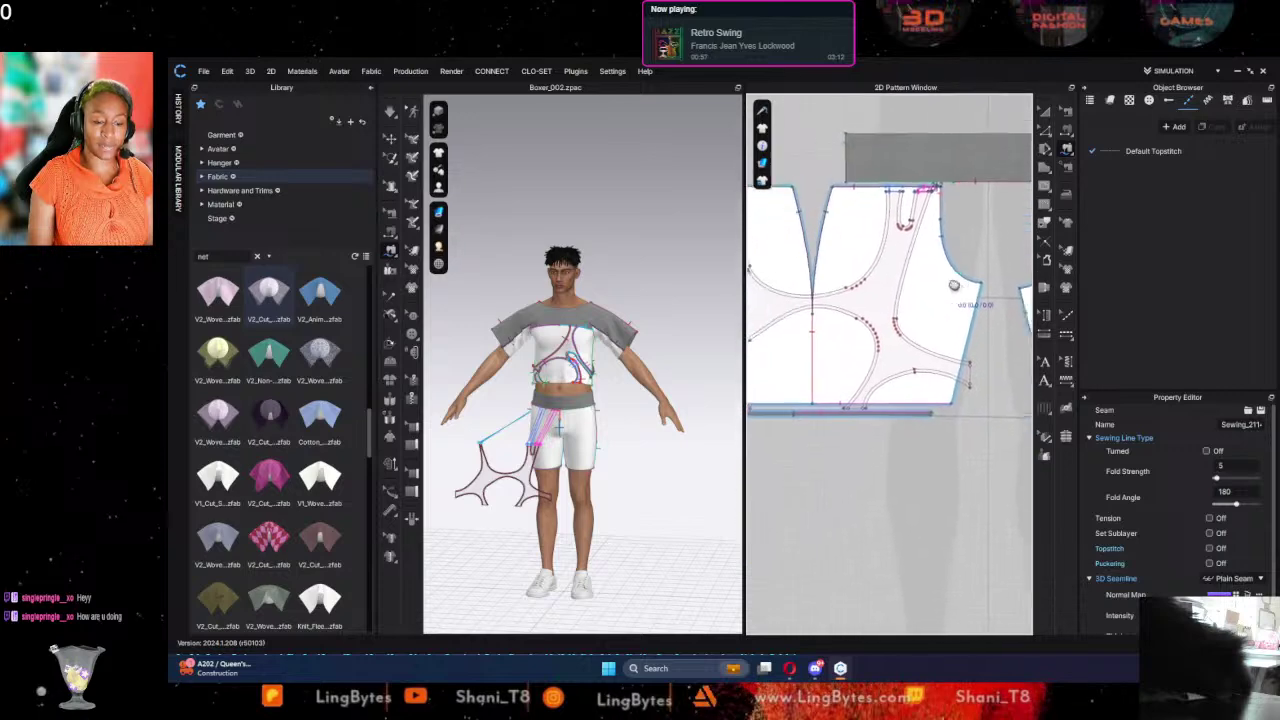
scroll(894, 379, down, 3)
scroll(891, 377, up, 8)
scroll(897, 383, down, 5)
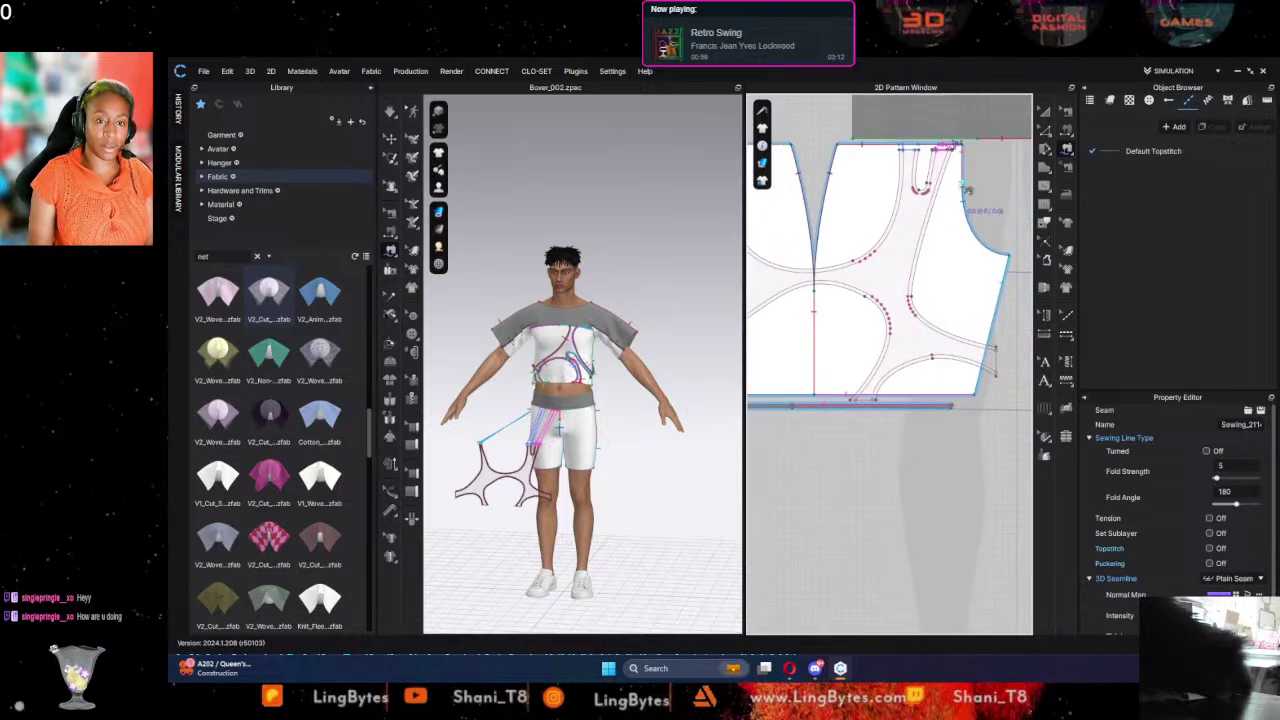
click(1045, 112)
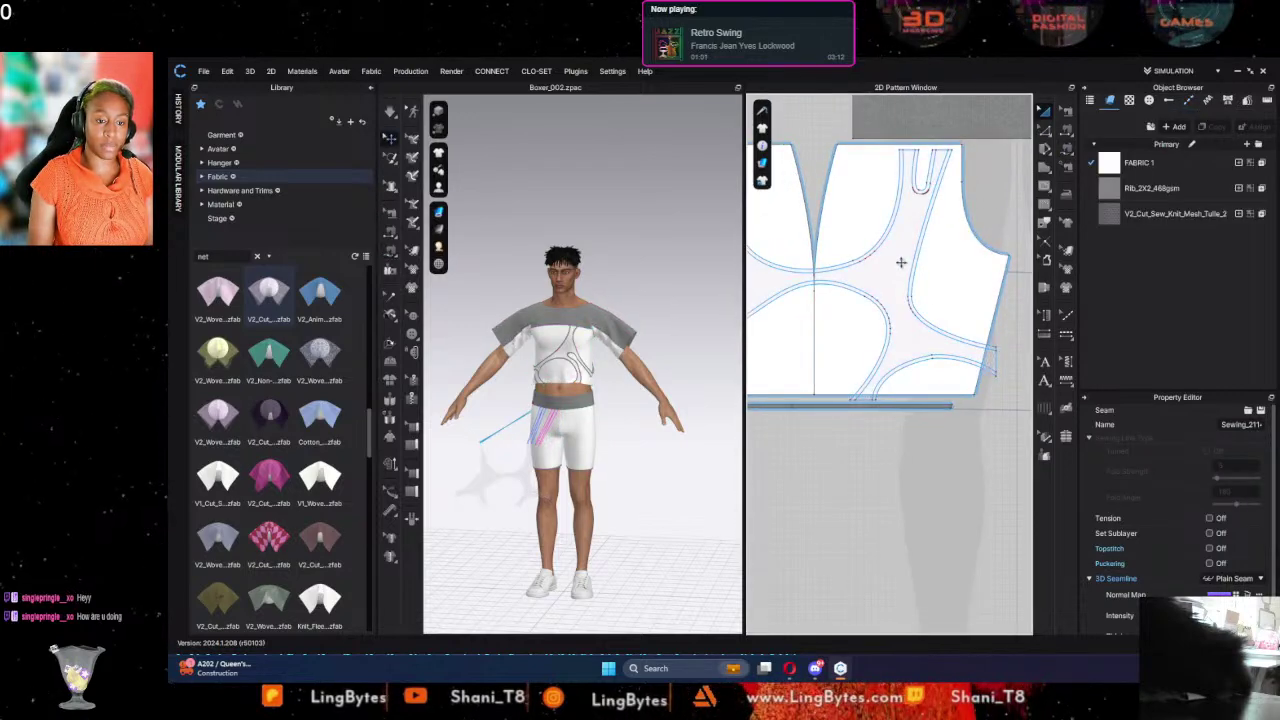
click(901, 262)
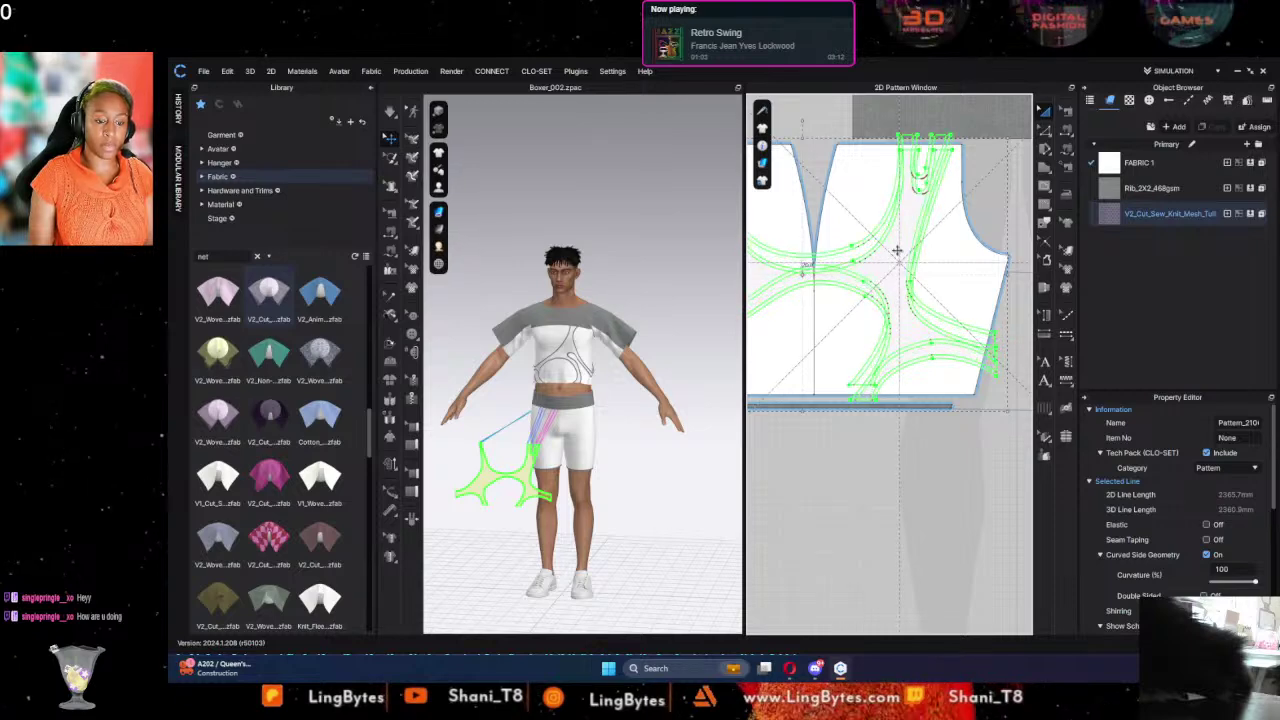
drag(897, 250, 903, 254)
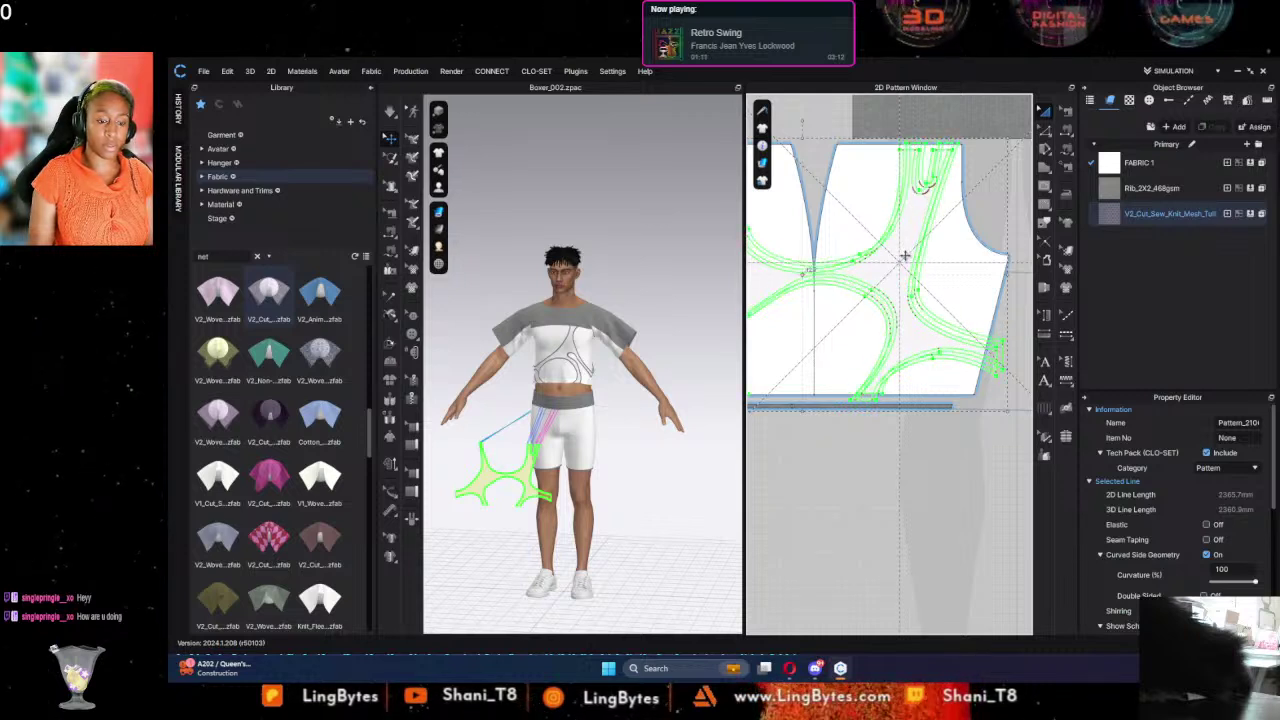
mouse_move(904, 256)
mouse_down()
mouse_move(883, 393)
mouse_move(892, 508)
mouse_move(893, 278)
mouse_up()
click(893, 510)
scroll(851, 395, down, 4)
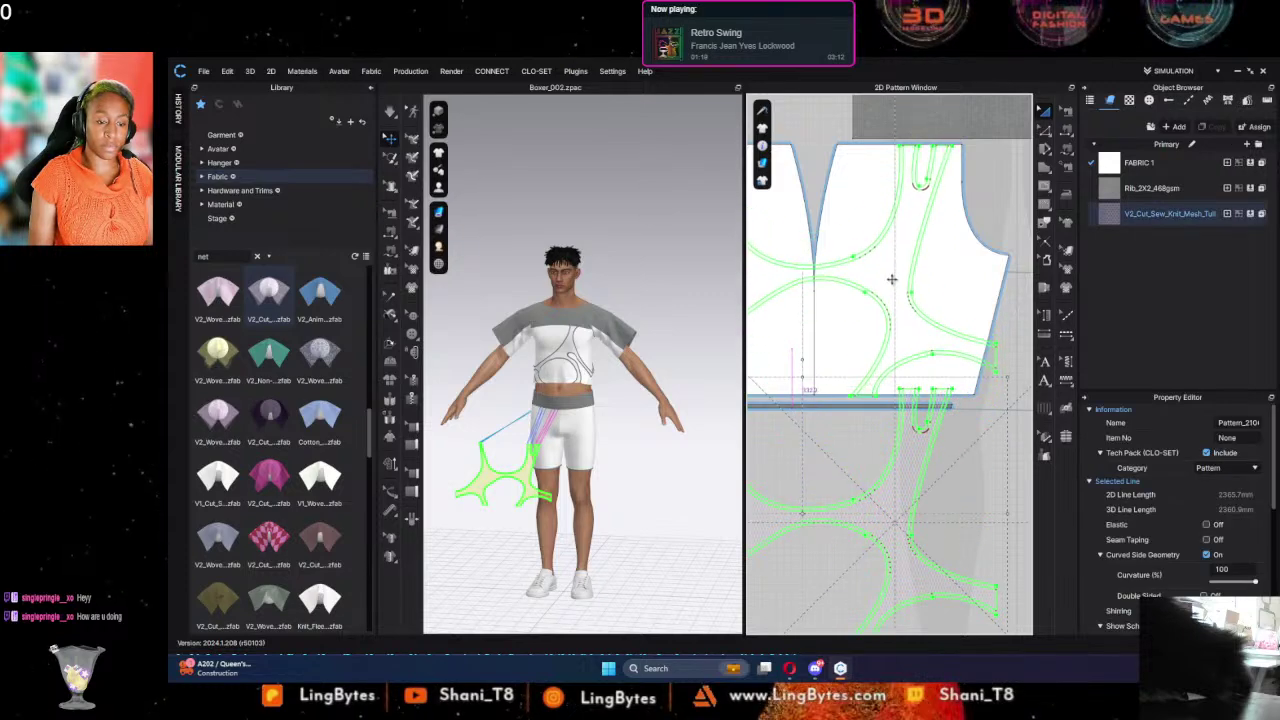
scroll(851, 395, up, 5)
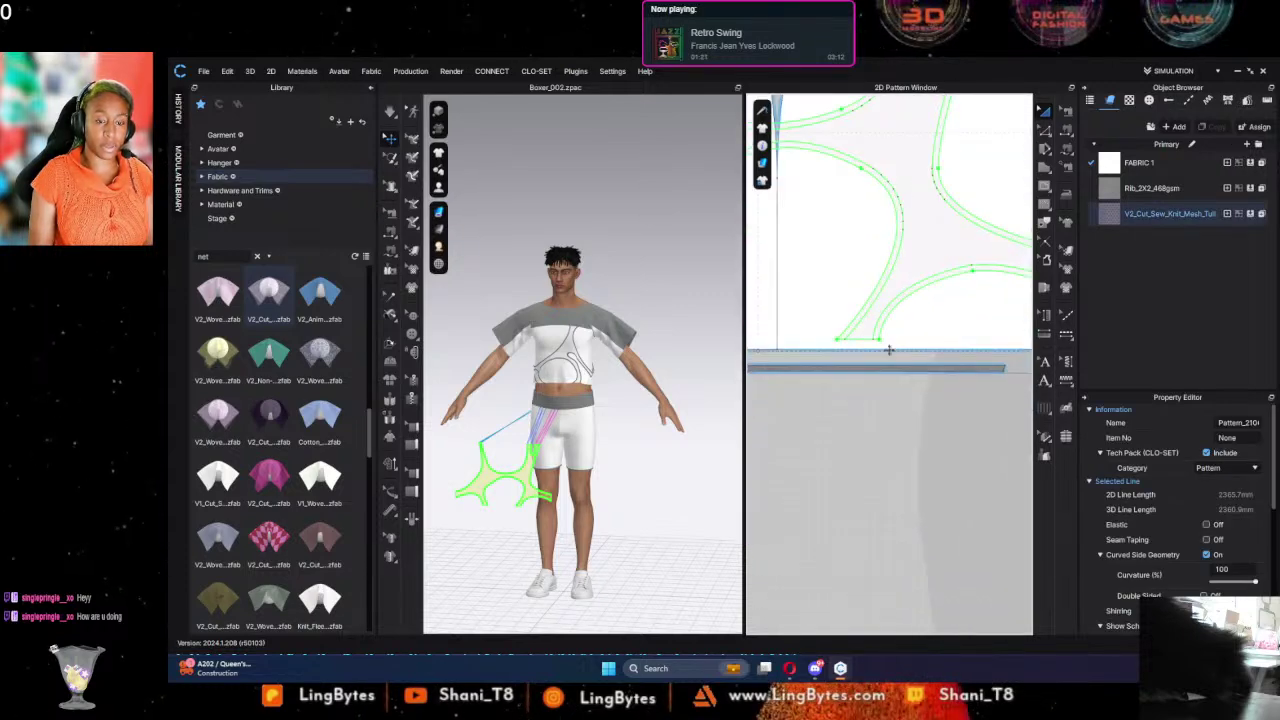
Step: Sew the mesh panel's lower end beneath the dipped side to the adjacent section of the shorts' hem edge
click(1068, 151)
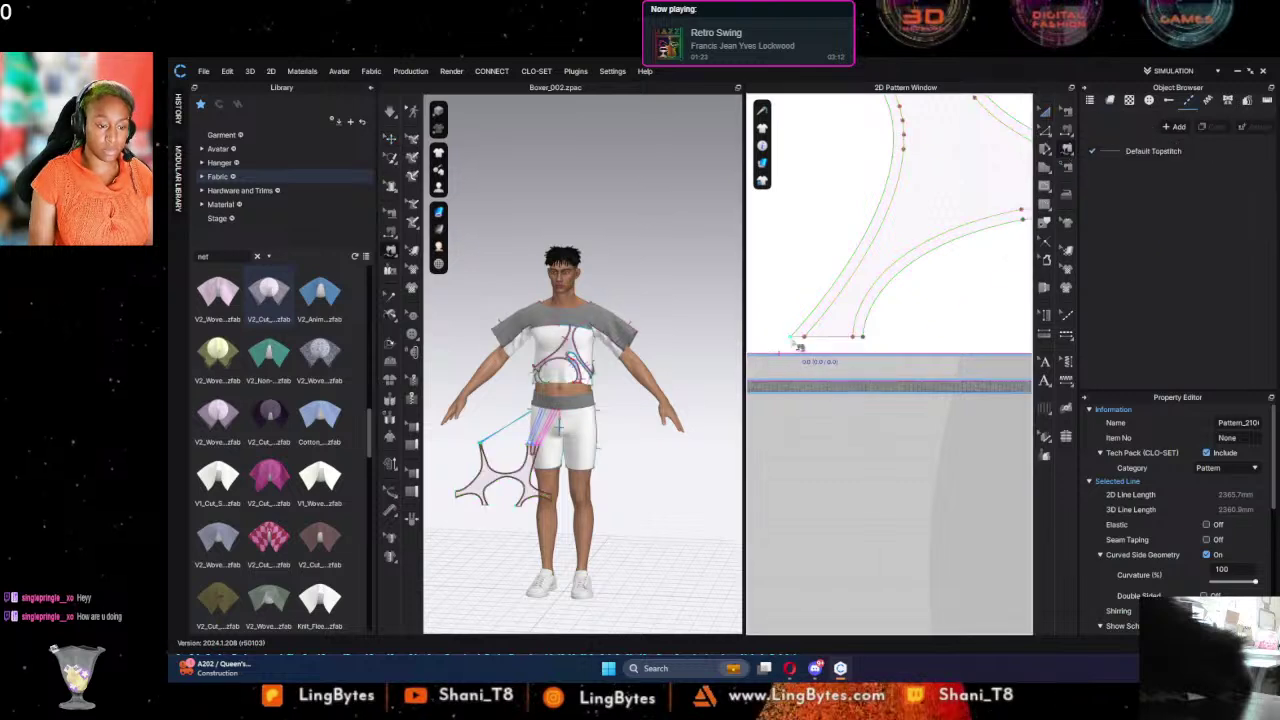
click(794, 340)
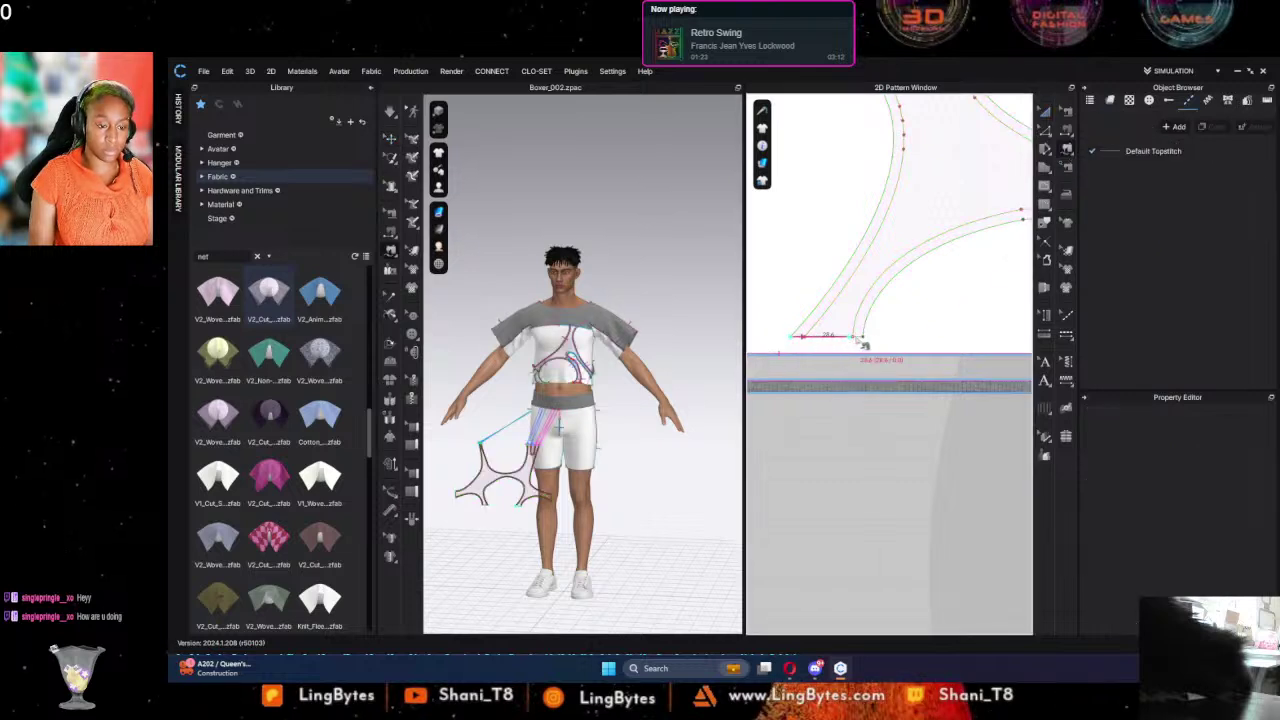
click(781, 354)
click(853, 354)
scroll(833, 383, down, 6)
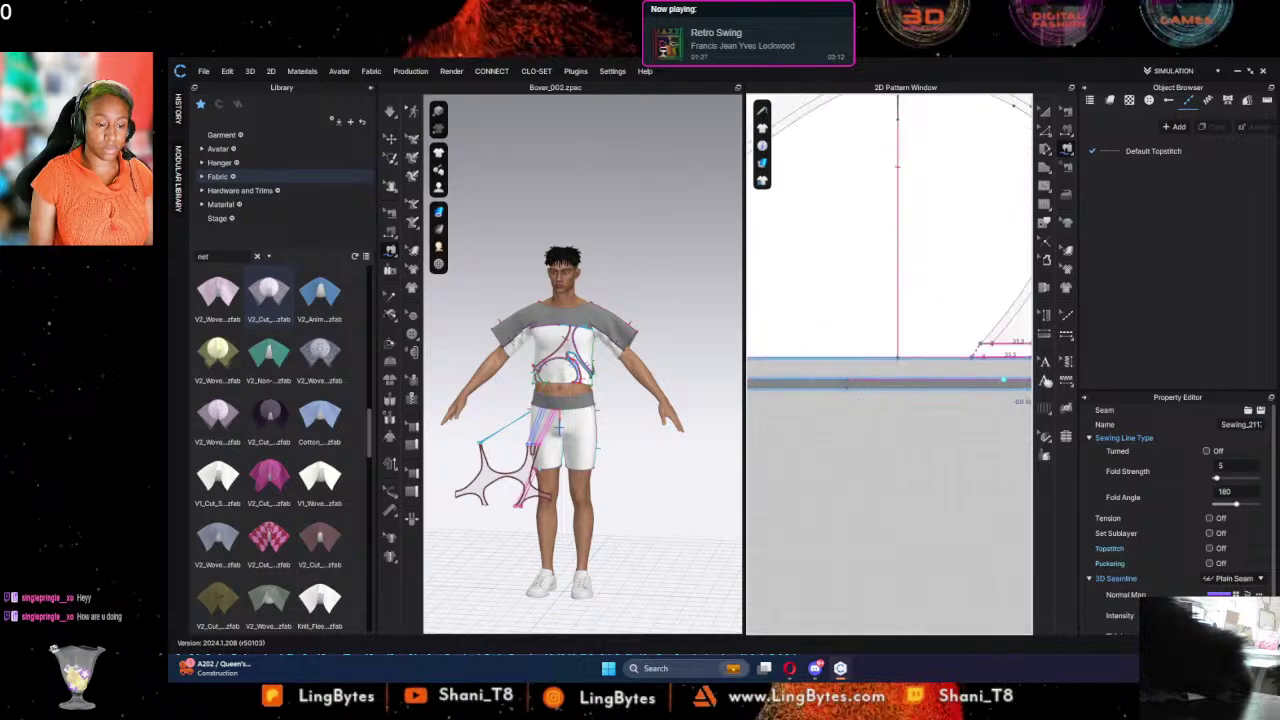
Step: Sew the mesh panel's other lower end to the shorts' hem edge directly beneath it with Free Sewing
scroll(893, 411, up, 5)
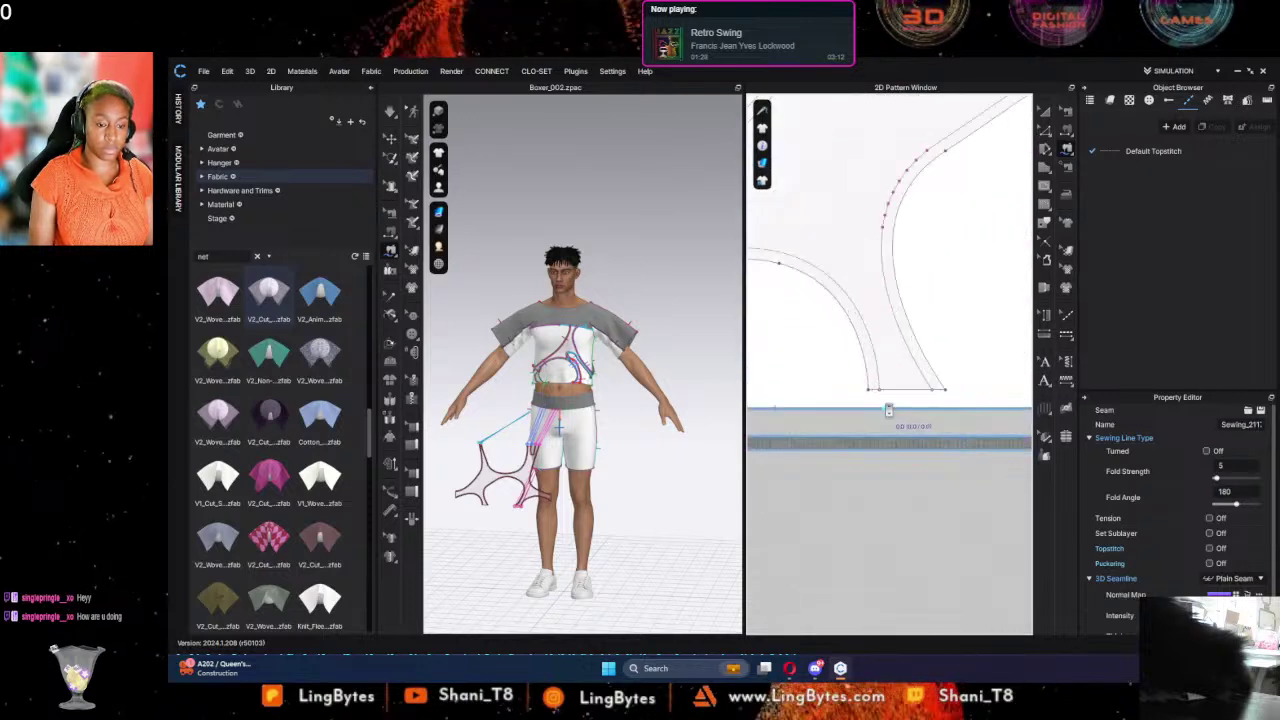
click(866, 385)
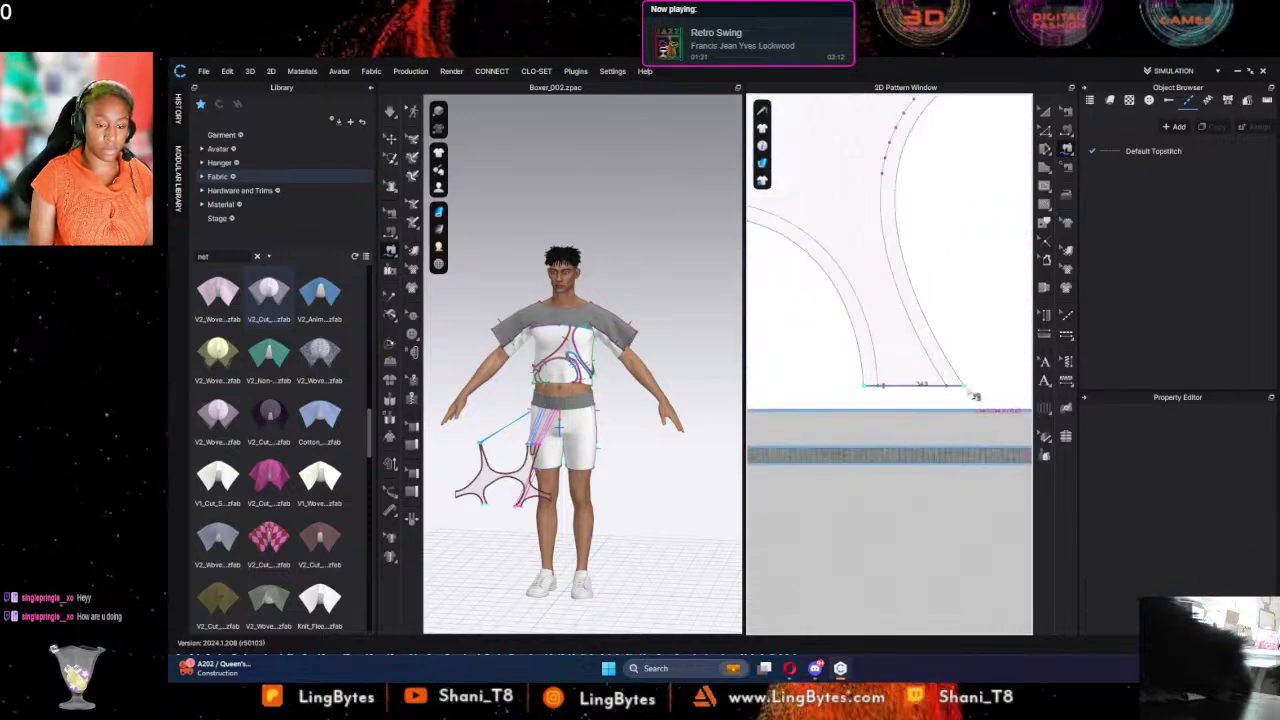
click(967, 390)
click(846, 411)
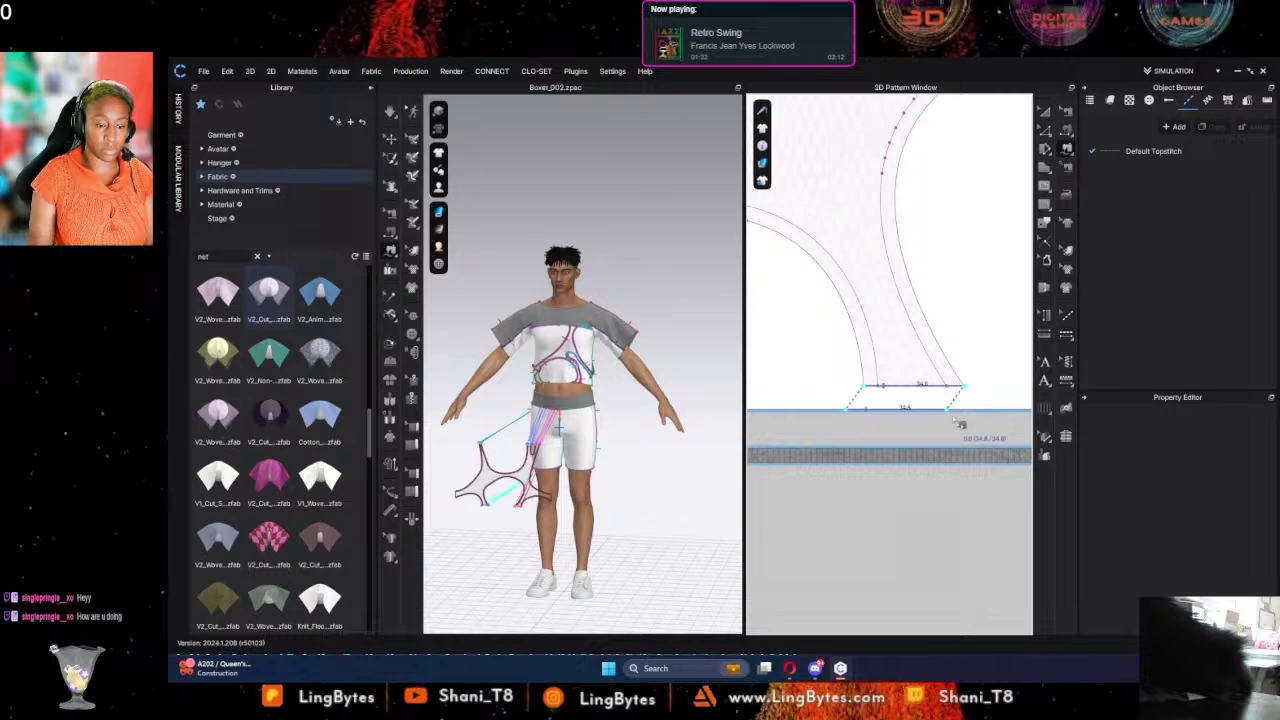
click(955, 415)
scroll(950, 410, down, 4)
middle_drag(987, 392, 663, 331)
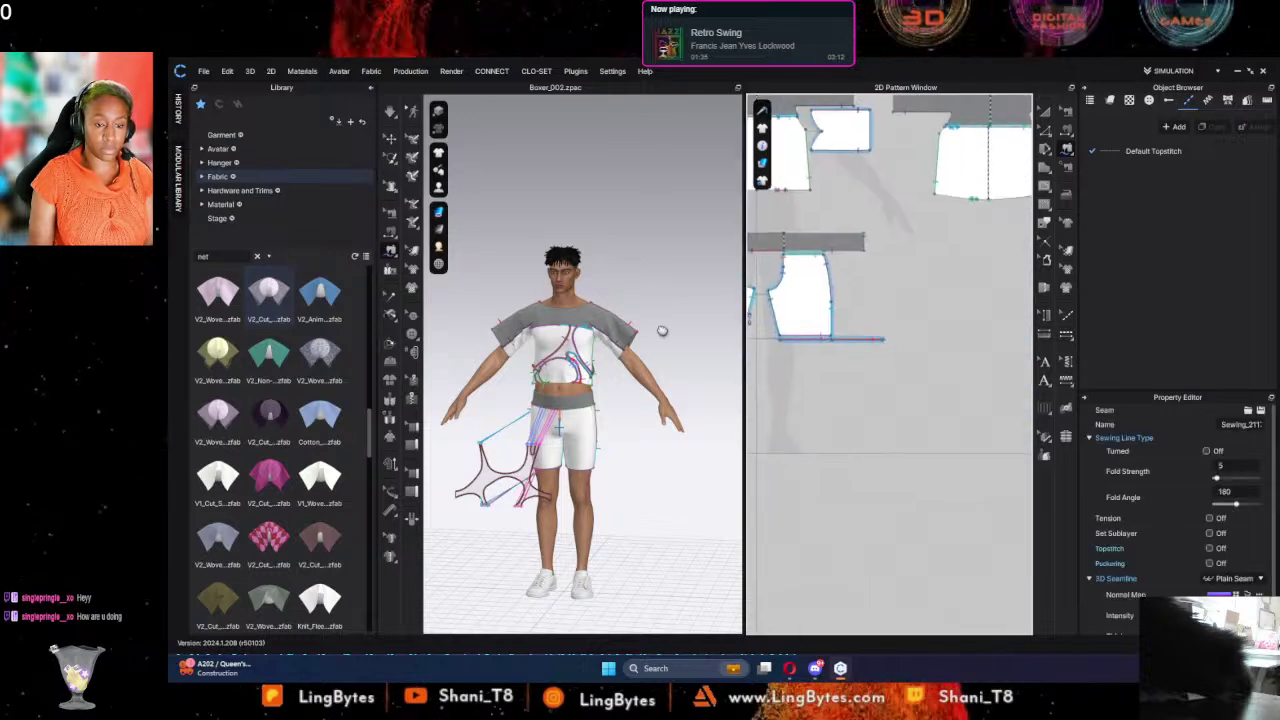
Step: Move the mesh panel off the shorts pieces into the empty area beside them
scroll(890, 299, down, 2)
click(1047, 111)
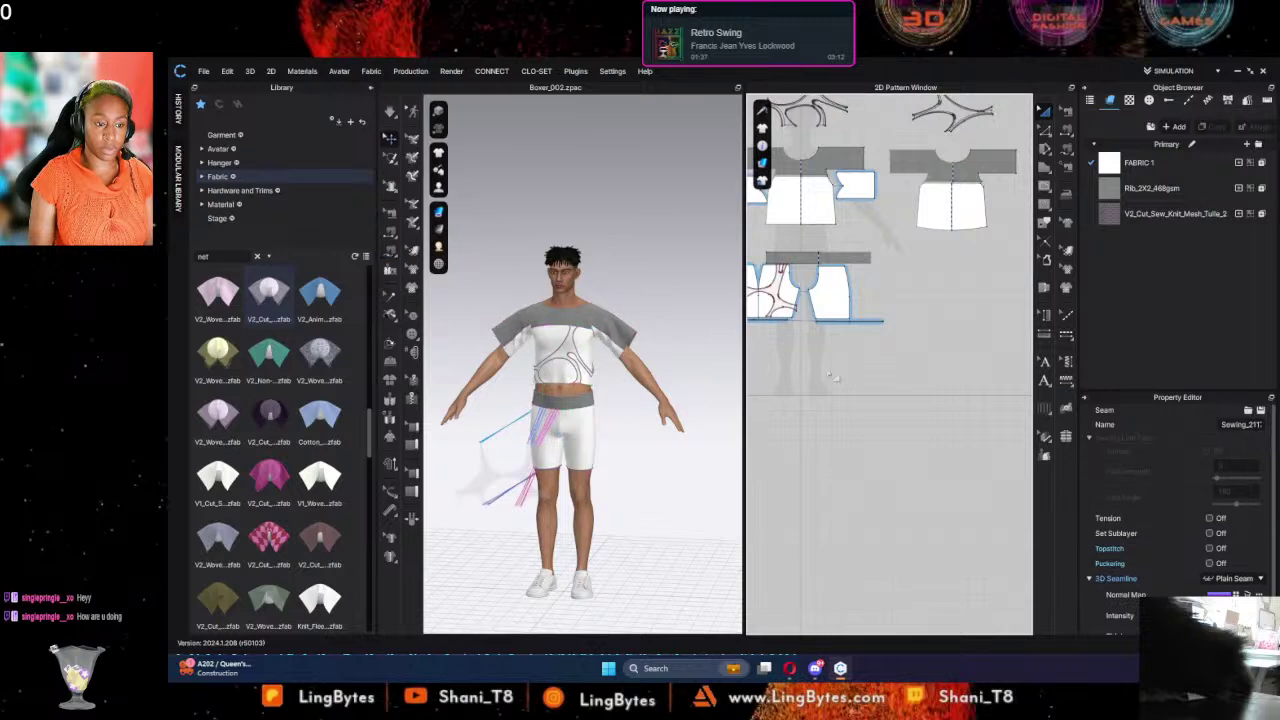
middle_drag(796, 295, 901, 318)
drag(874, 317, 843, 341)
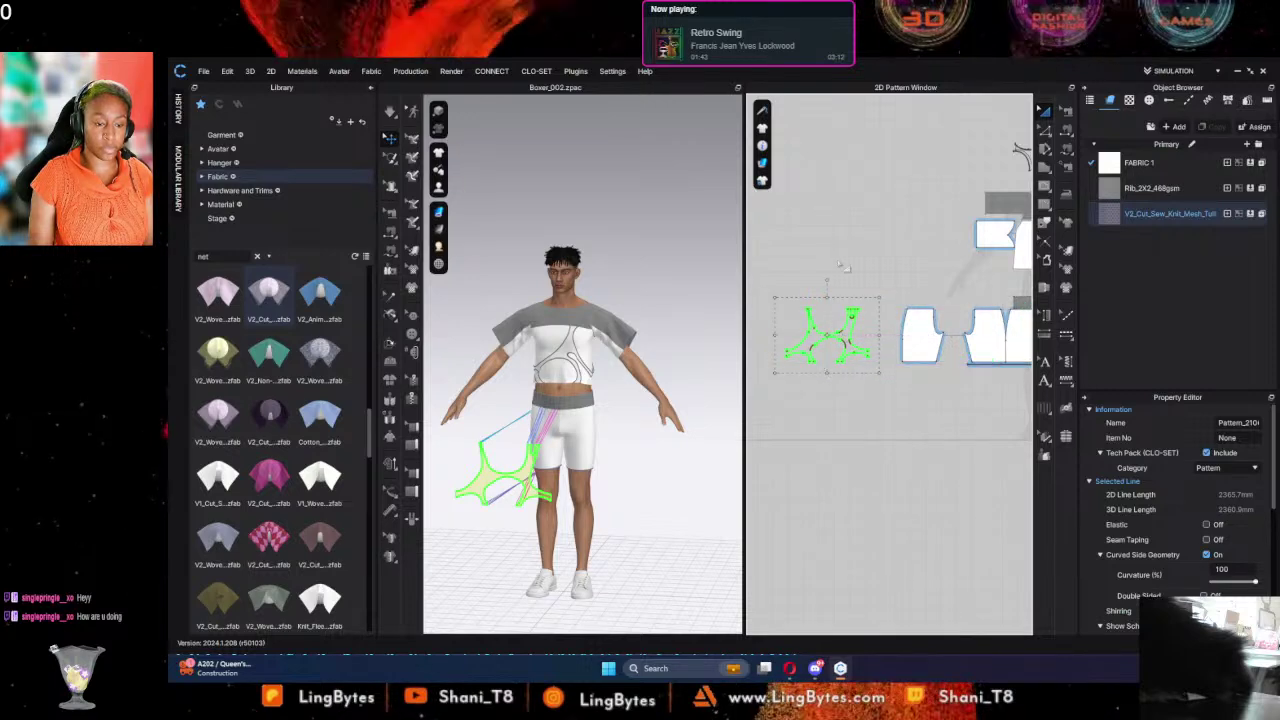
Step: Try to shift the mesh panel's half with the single upper end, including its trim lines, using Edit Pattern
click(985, 156)
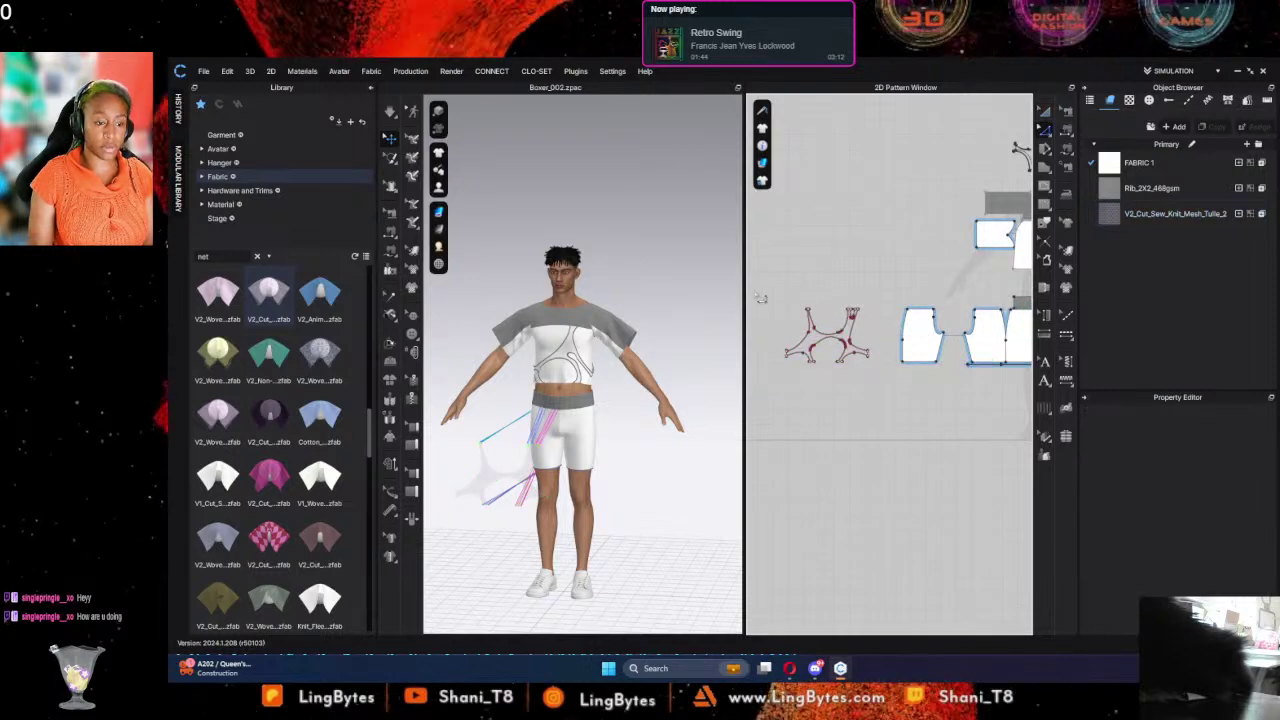
drag(757, 295, 825, 384)
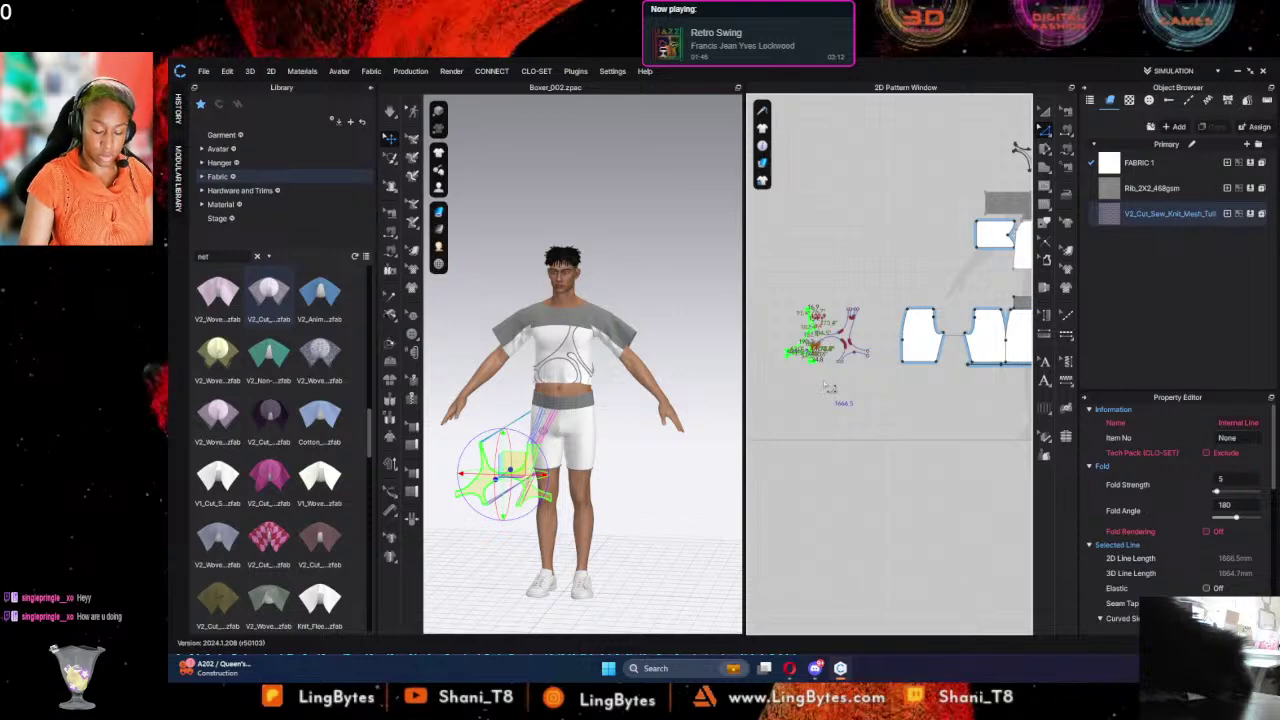
key(Delete)
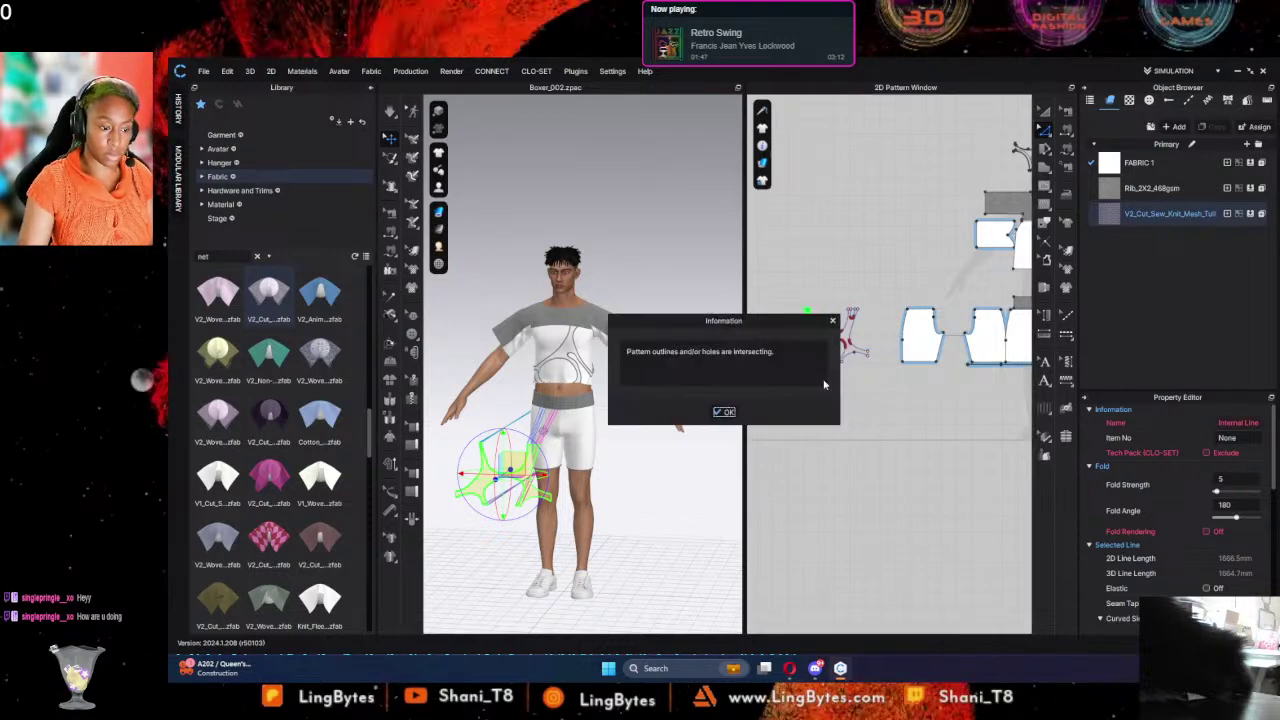
click(724, 411)
drag(778, 287, 827, 388)
scroll(794, 375, down, 3)
scroll(803, 378, up, 5)
middle_drag(809, 359, 947, 402)
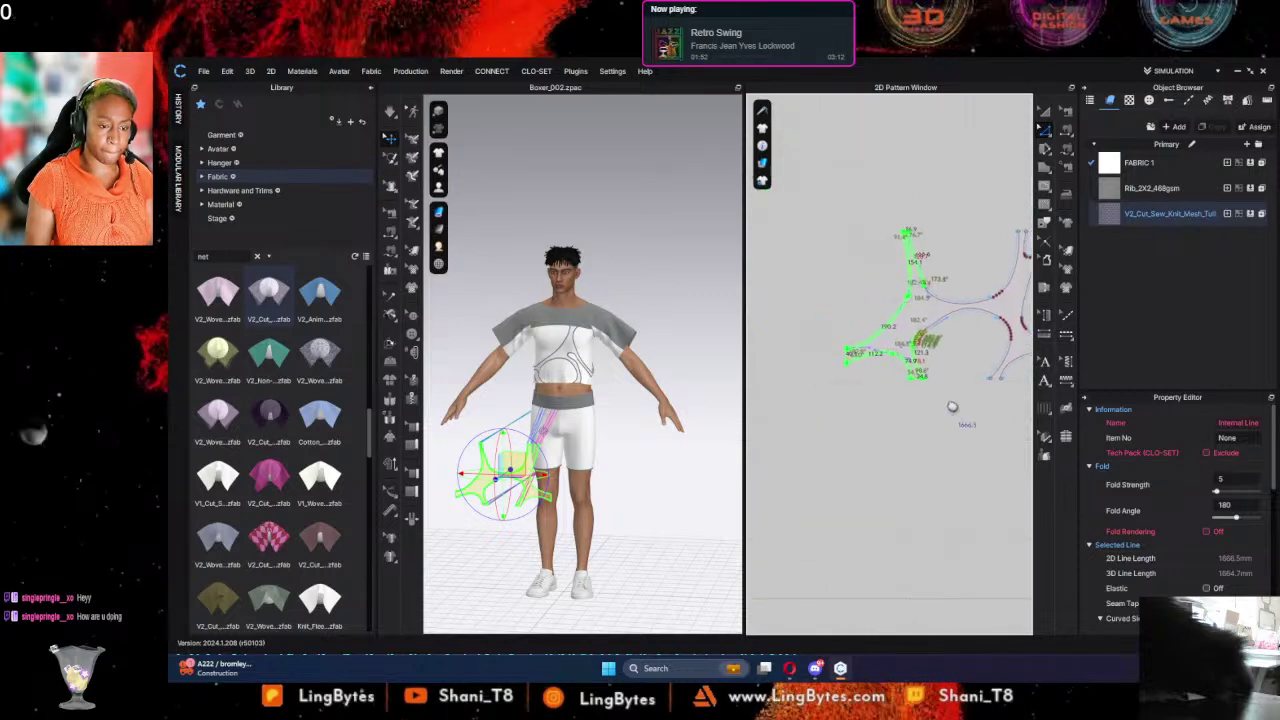
key(Delete)
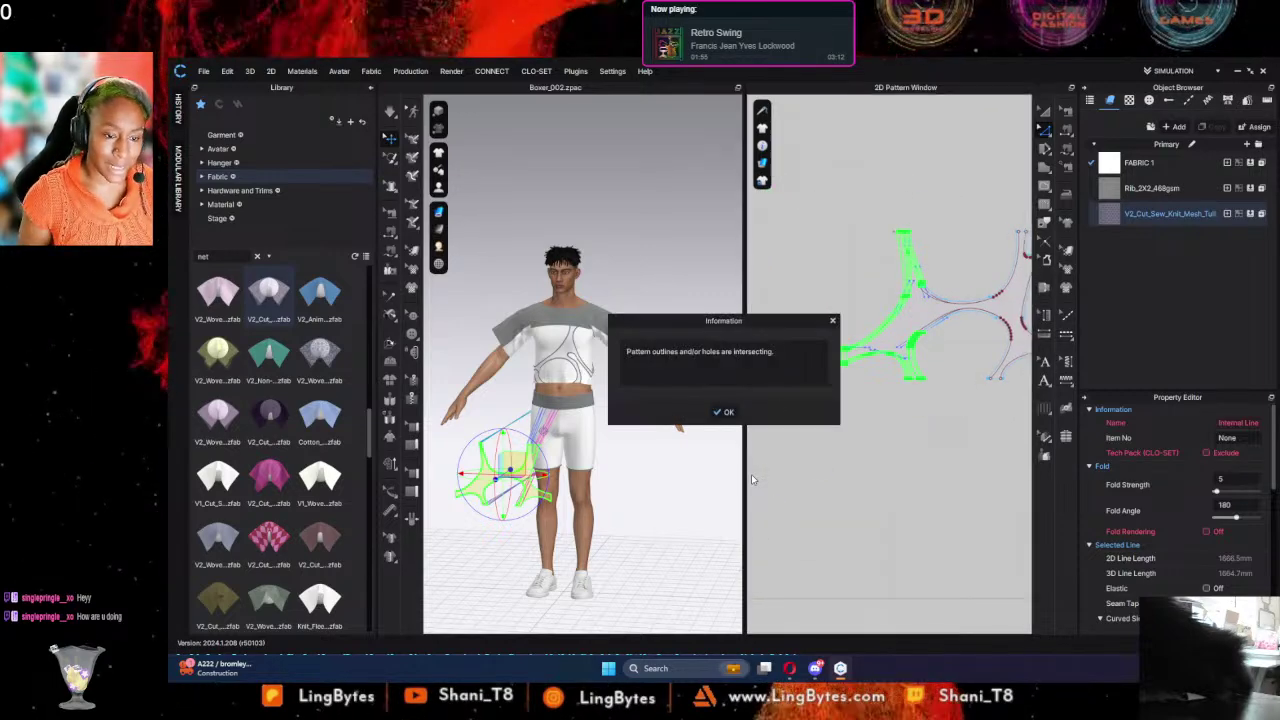
click(726, 412)
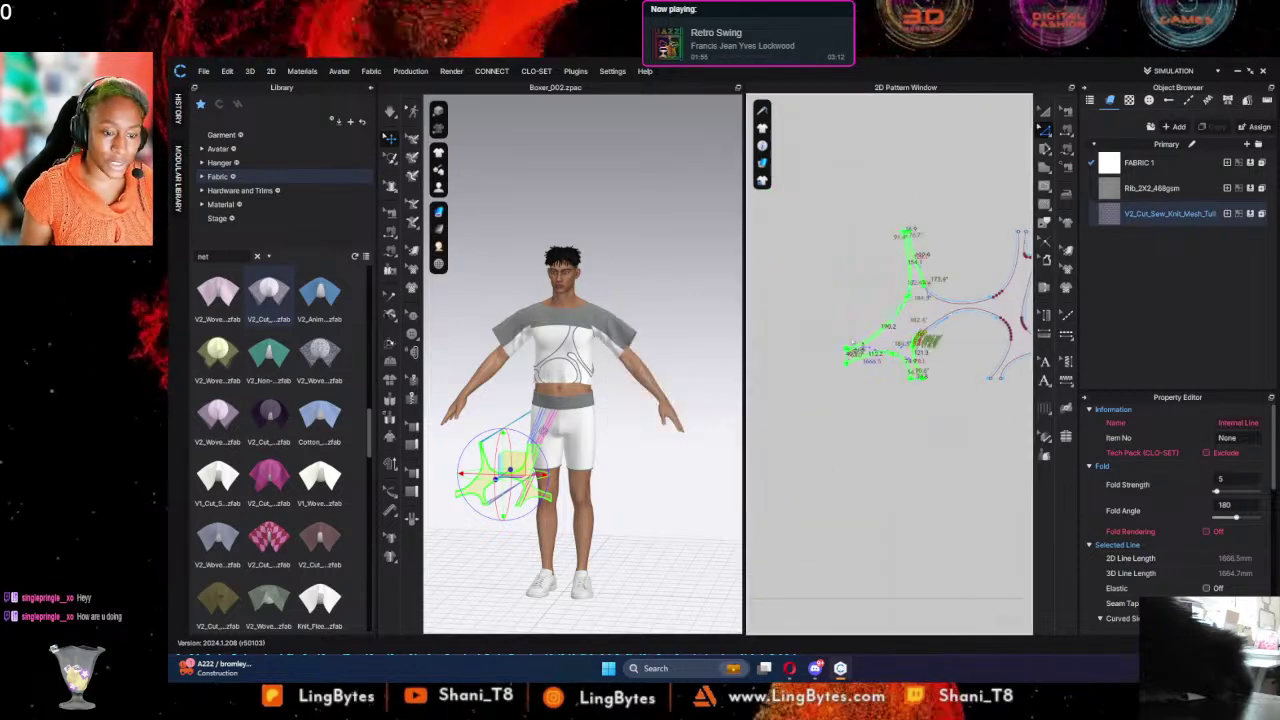
click(984, 404)
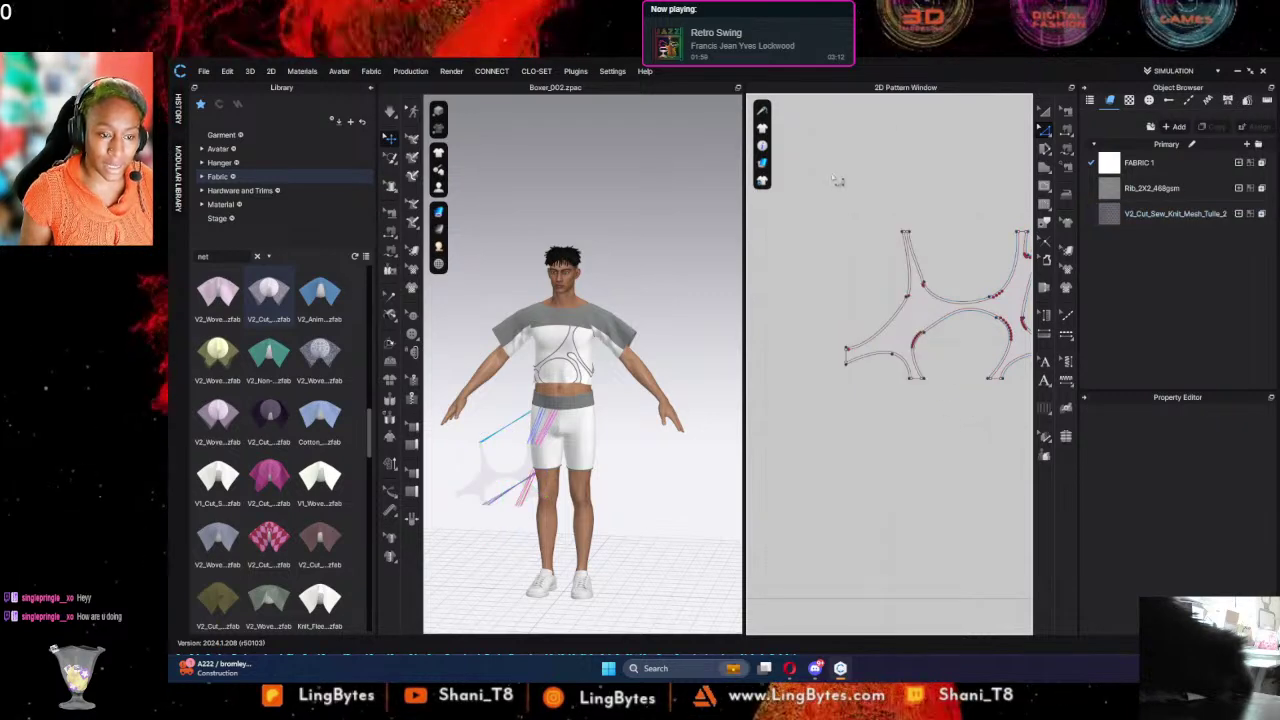
Step: Try pulling the points of the single-ended half outward to widen the mesh panel, and undo the move
drag(920, 377, 966, 428)
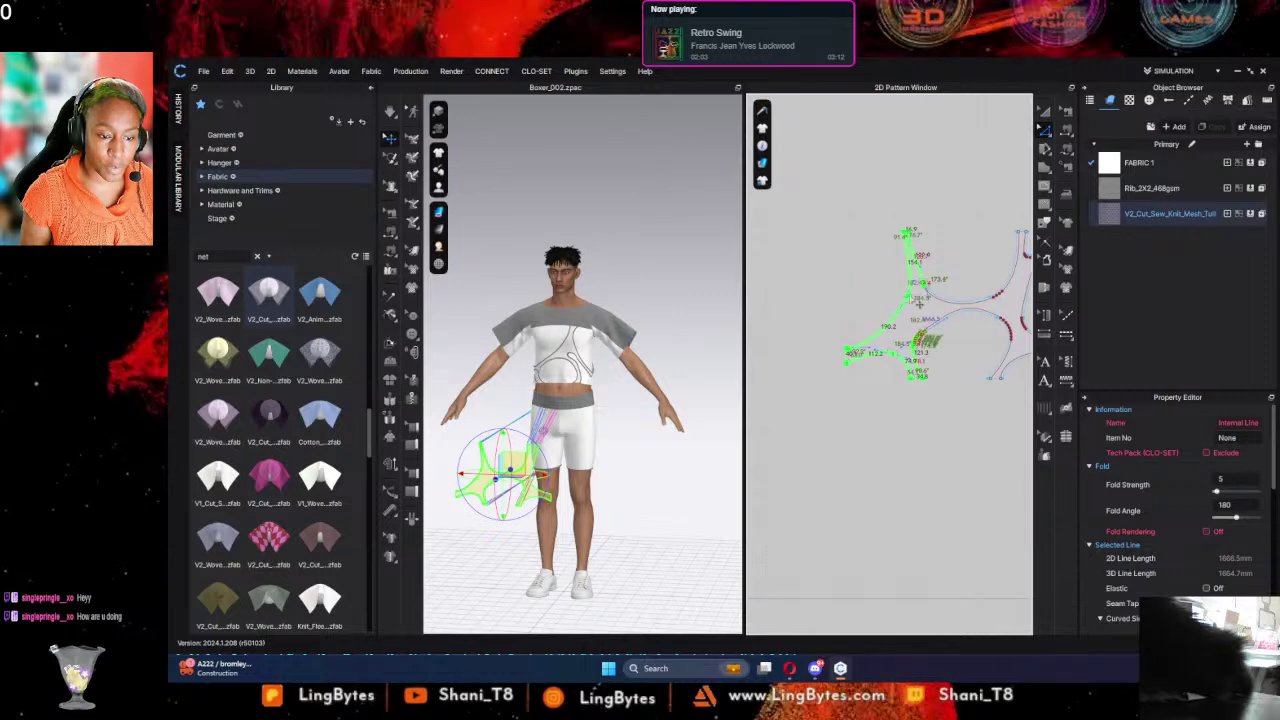
scroll(918, 303, up, 2)
drag(891, 302, 877, 301)
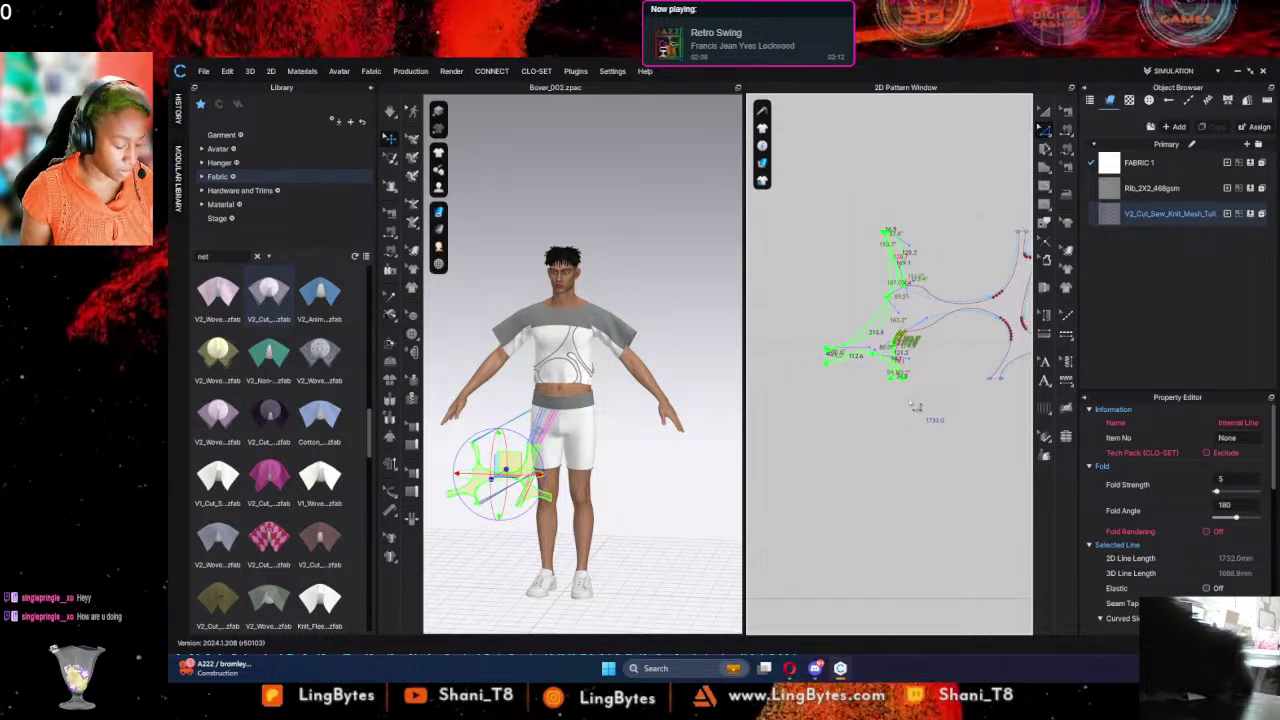
key(ctrl+z)
scroll(960, 352, down, 2)
scroll(945, 360, up, 6)
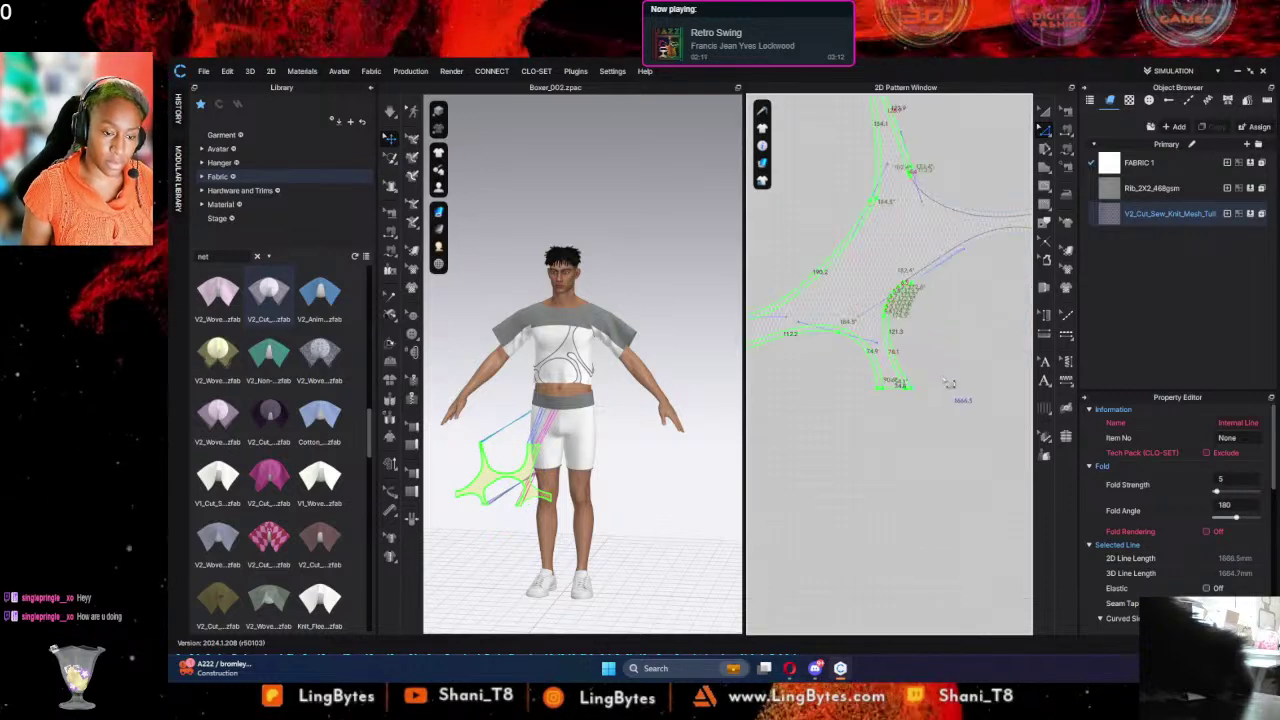
click(916, 367)
scroll(917, 366, down, 3)
middle_drag(943, 365, 957, 400)
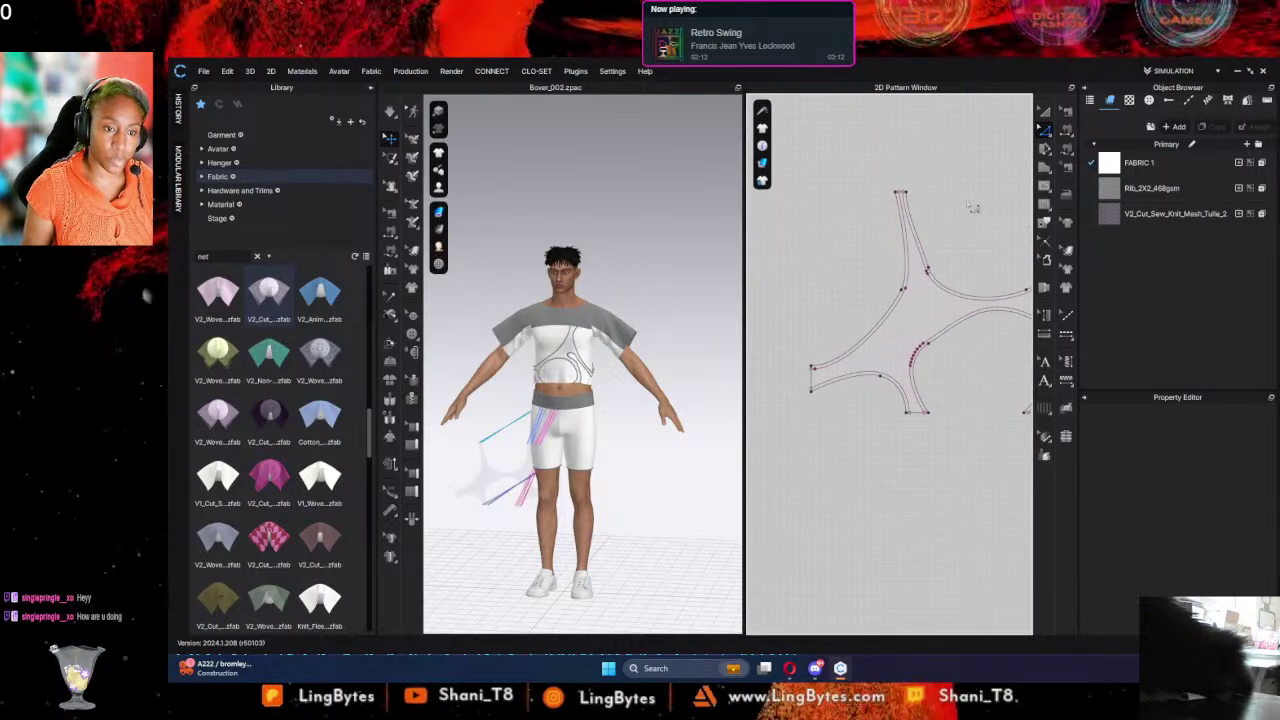
Step: Reselect all points of the single-ended half and retry moving them outward
drag(953, 149, 767, 526)
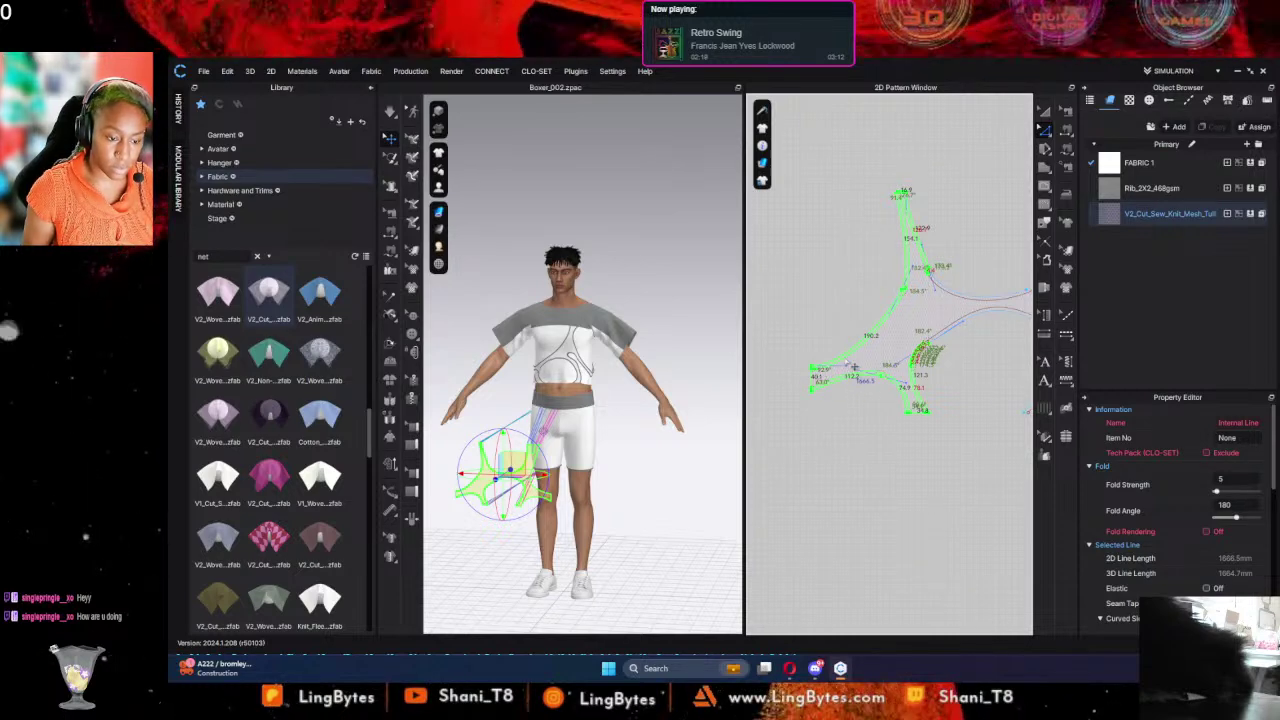
mouse_move(852, 367)
mouse_down()
mouse_move(835, 373)
mouse_move(852, 368)
mouse_up()
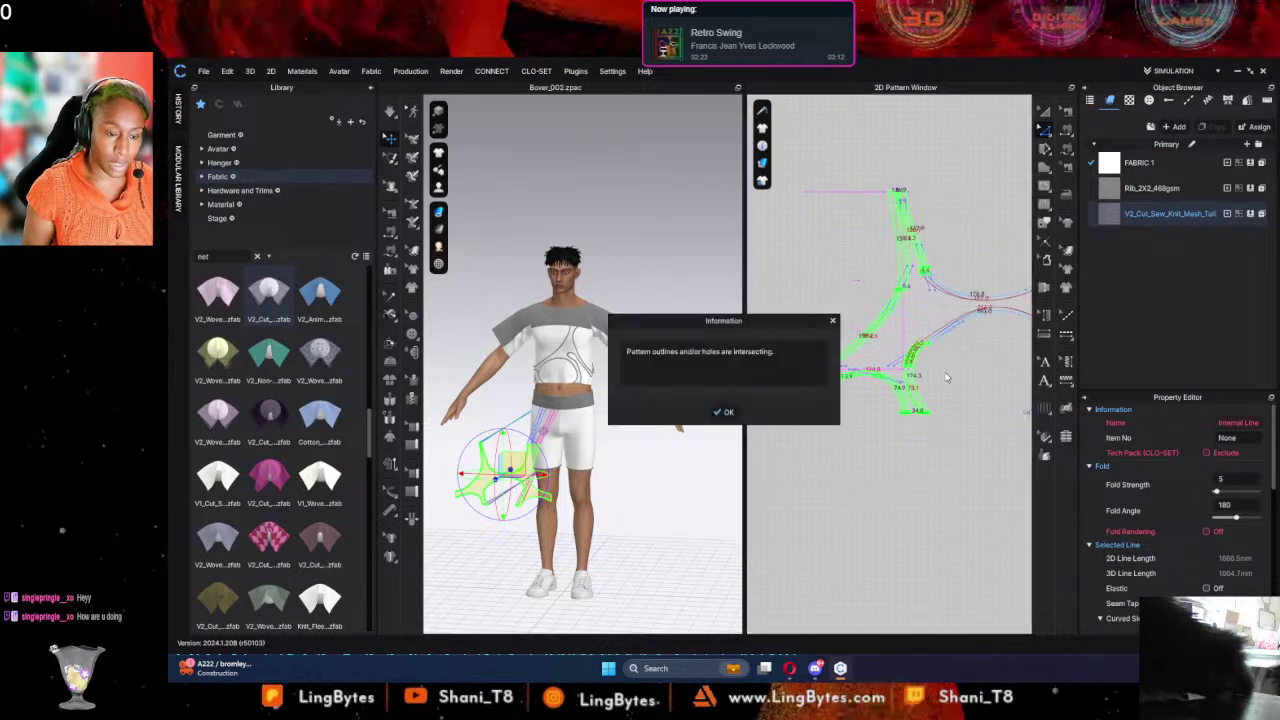
click(724, 412)
click(847, 410)
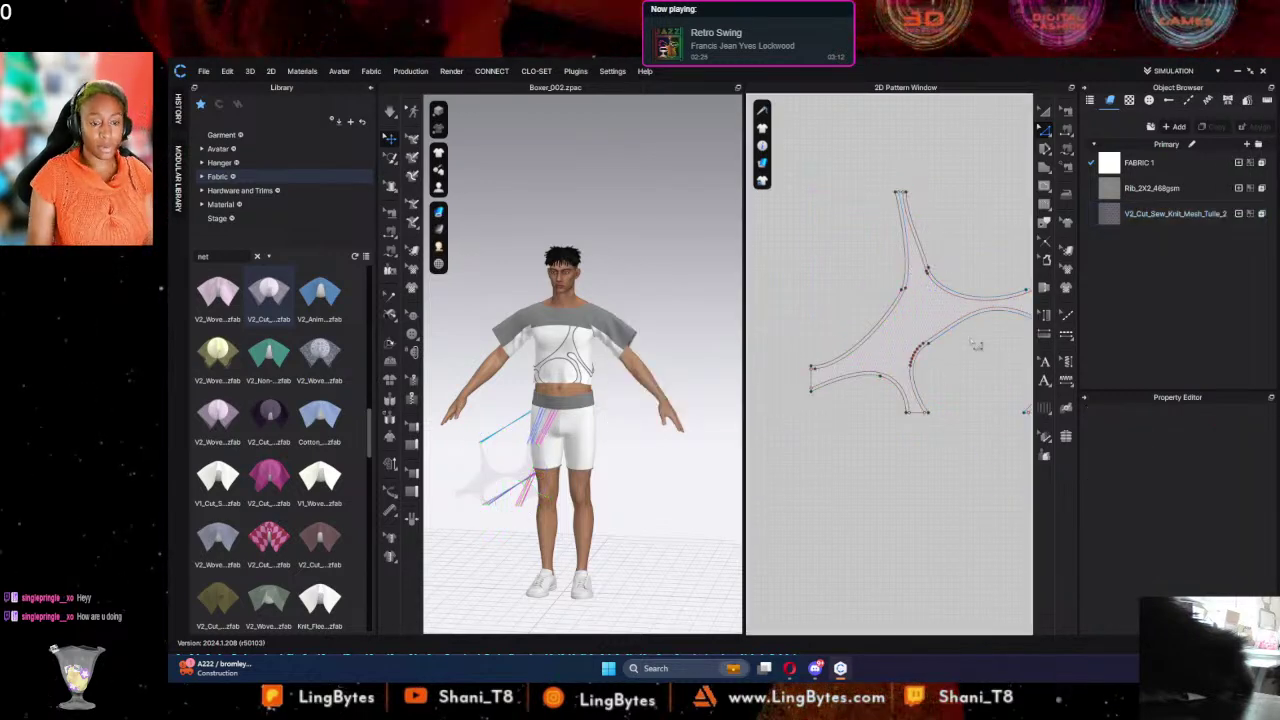
Step: Try widening the mesh panel by moving the half with the two upper ends outward, and undo the move
scroll(962, 370, down, 2)
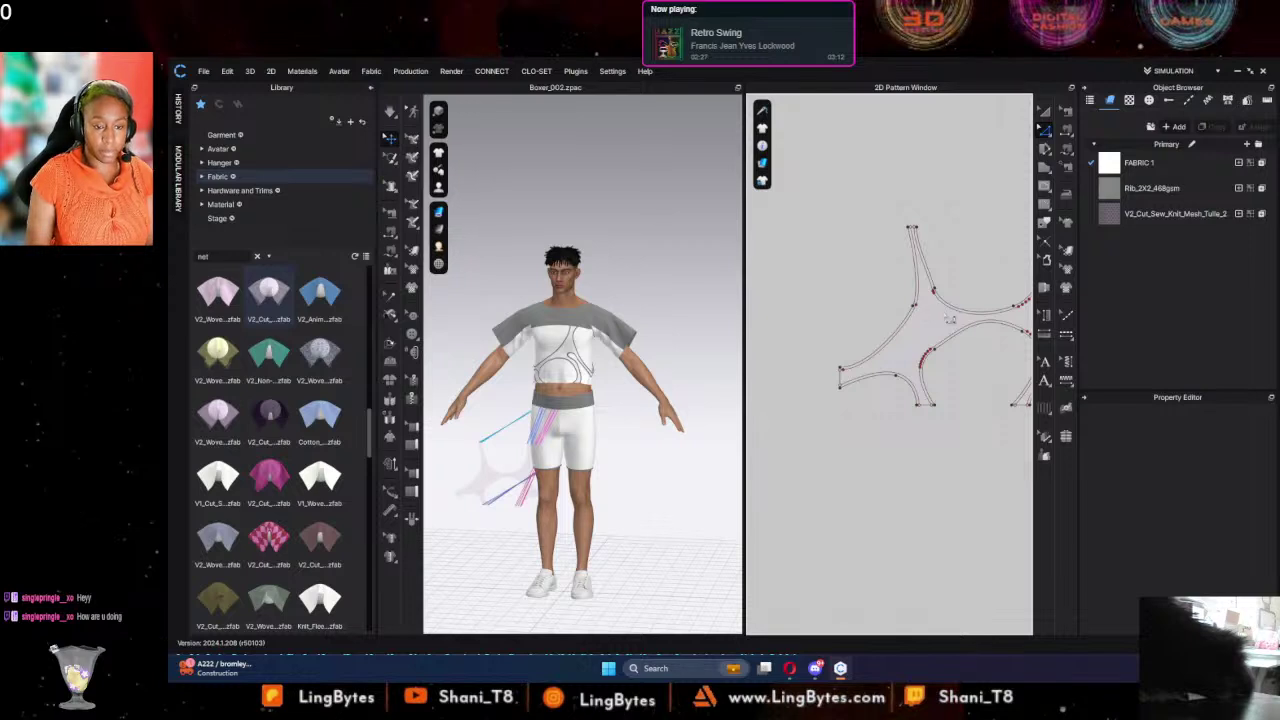
right_drag(1026, 366, 943, 366)
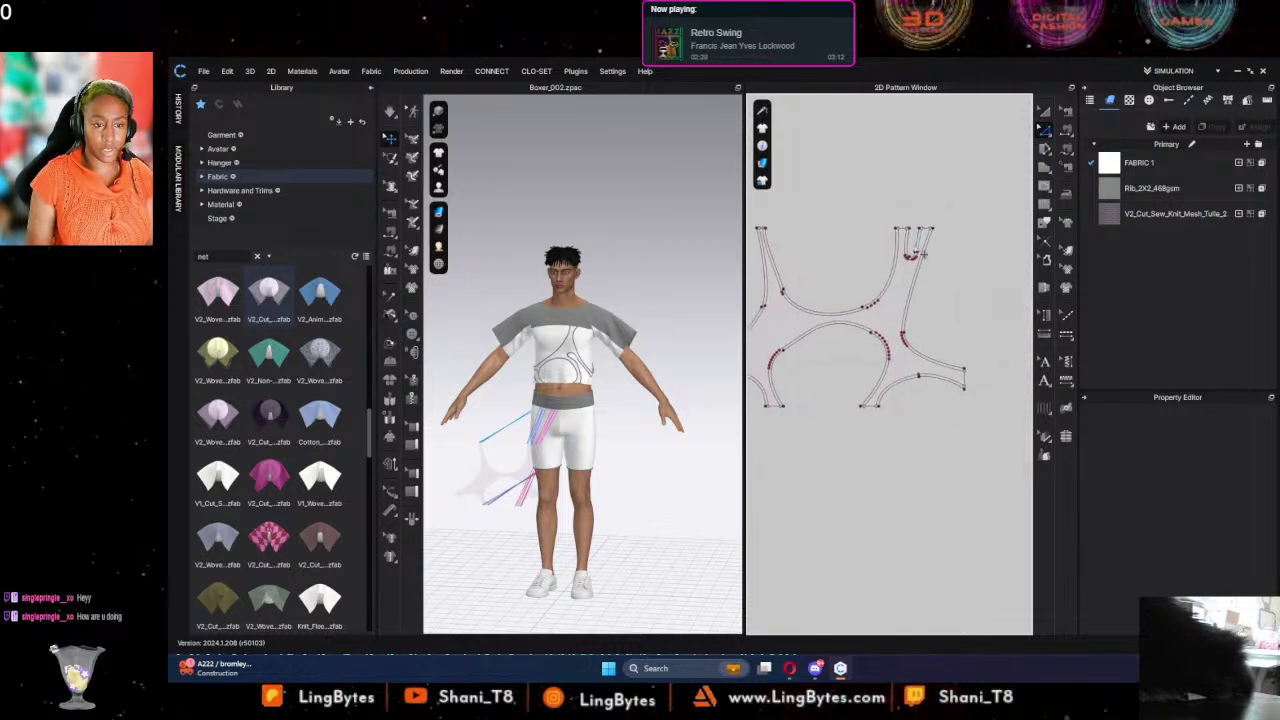
drag(845, 182, 1030, 470)
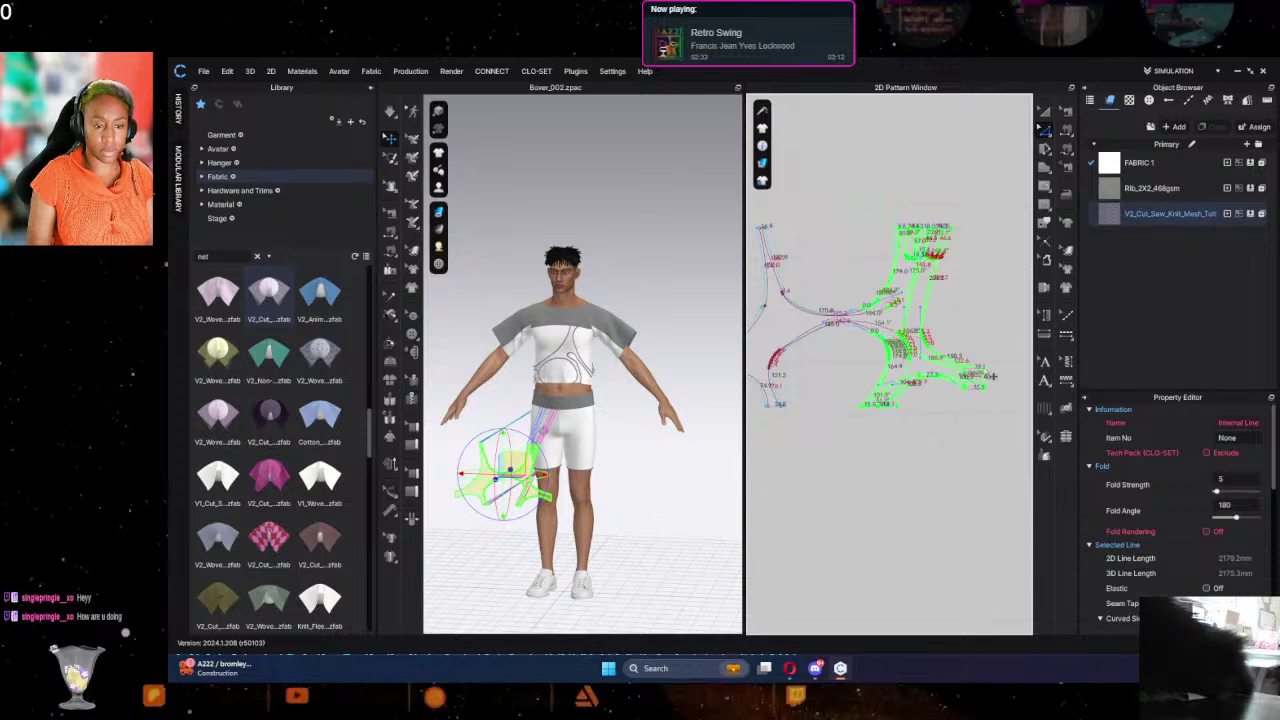
click(956, 446)
key(ctrl+z)
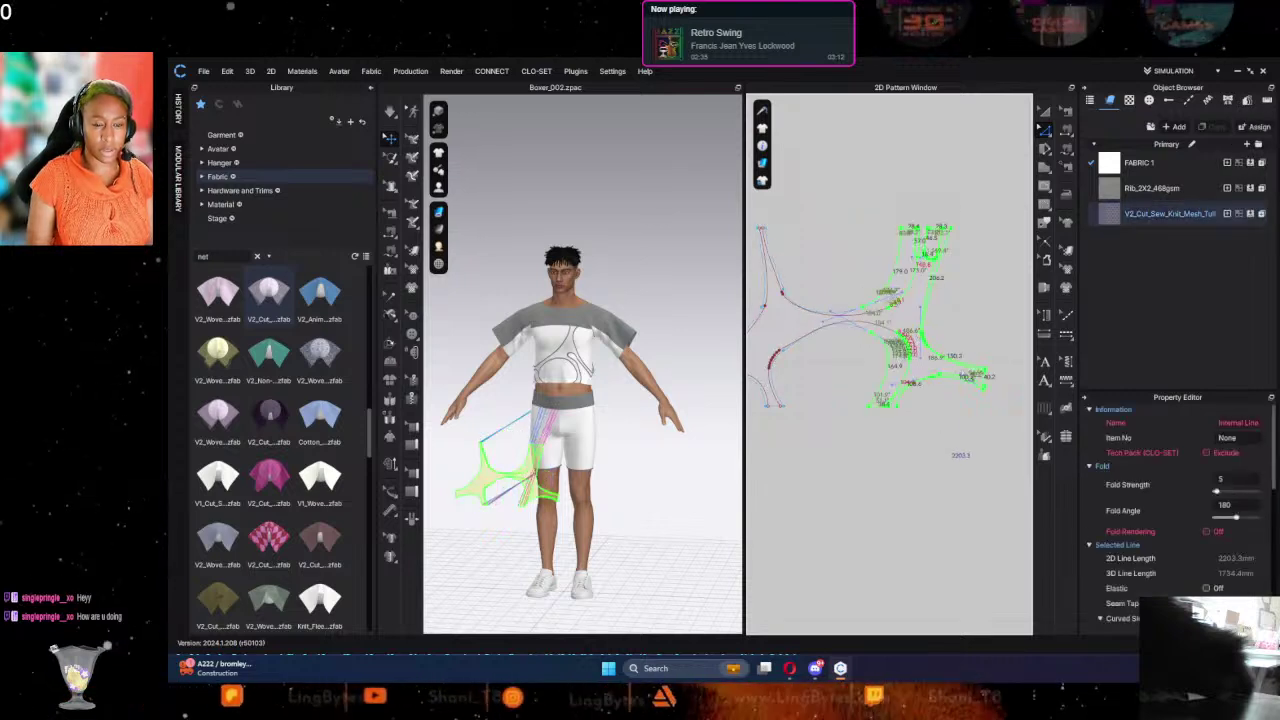
Step: Try nudging the half with the two upper ends outward in small increments, and undo the nudges
drag(841, 181, 1035, 489)
key(Right)
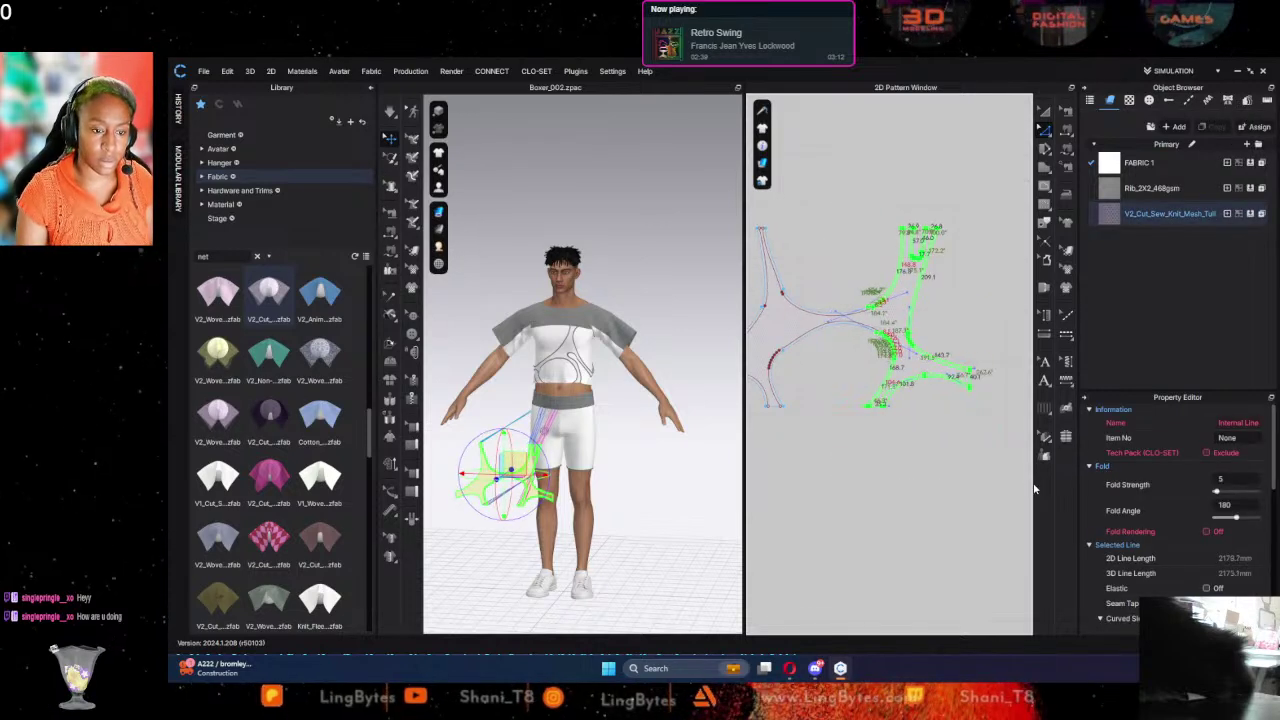
key(Right)
key(Right)
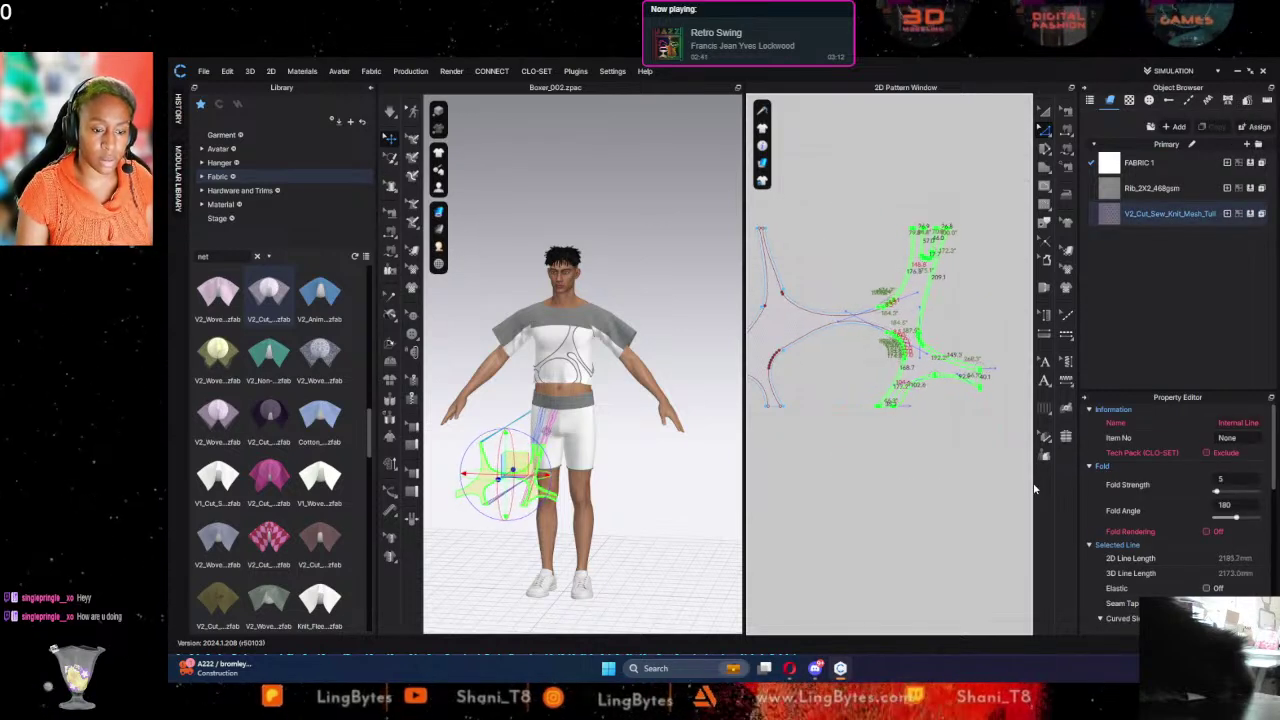
click(908, 503)
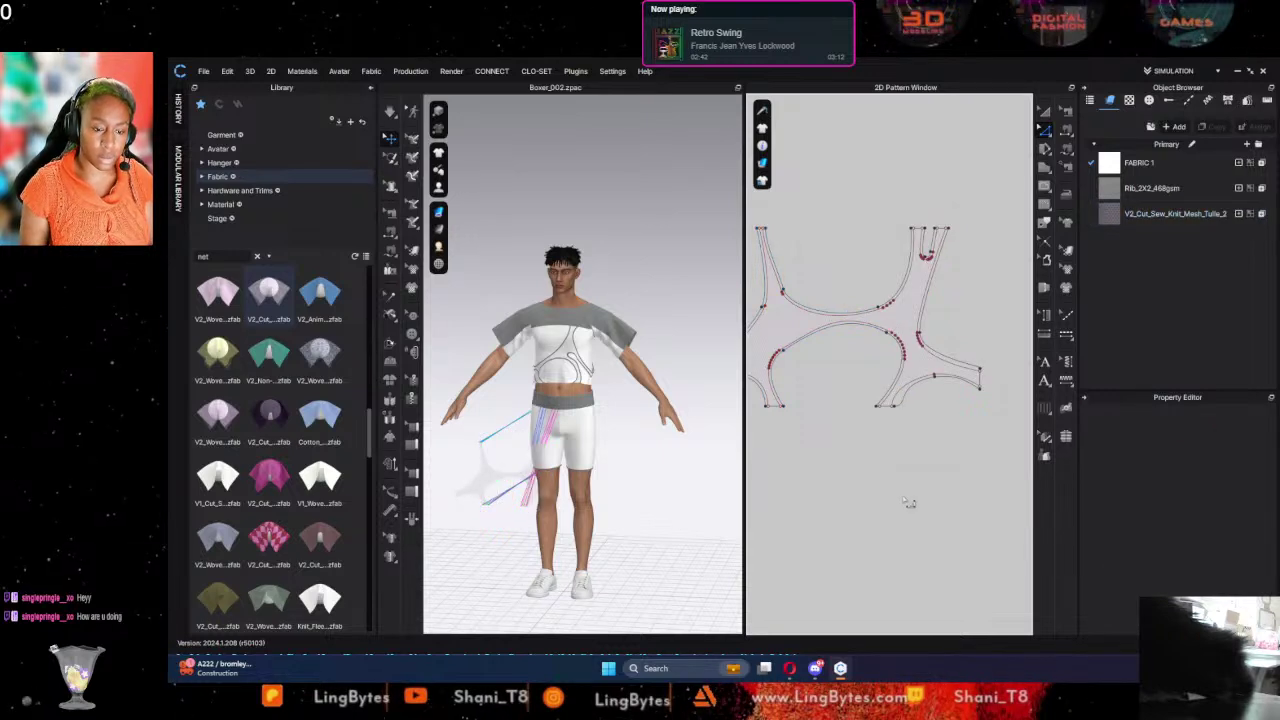
key(ctrl+z)
key(ctrl+z)
key(ctrl+z)
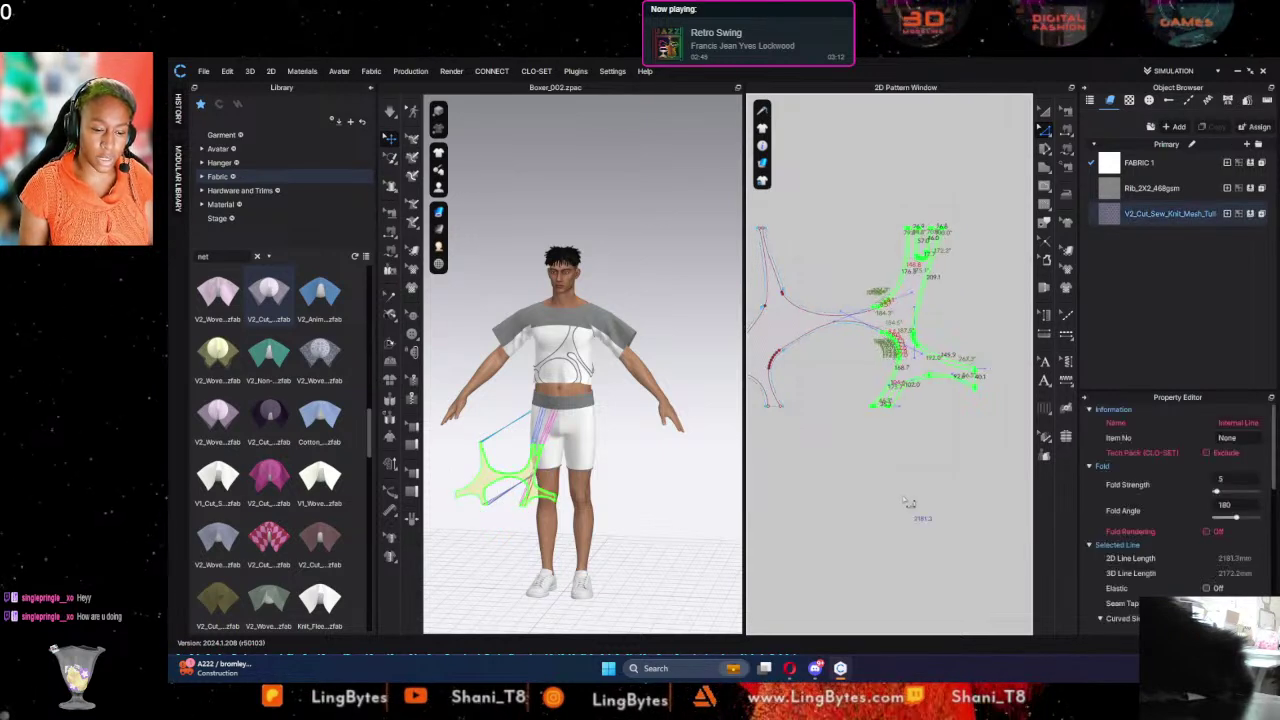
key(ctrl+z)
click(900, 479)
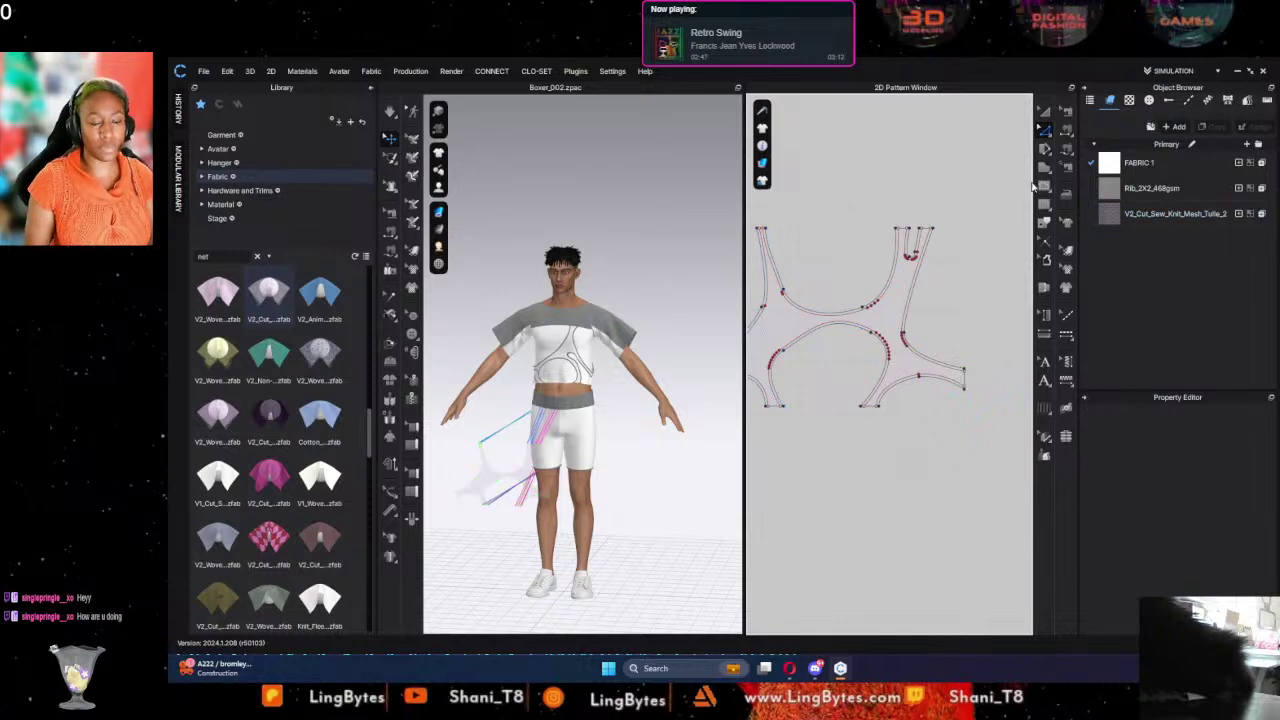
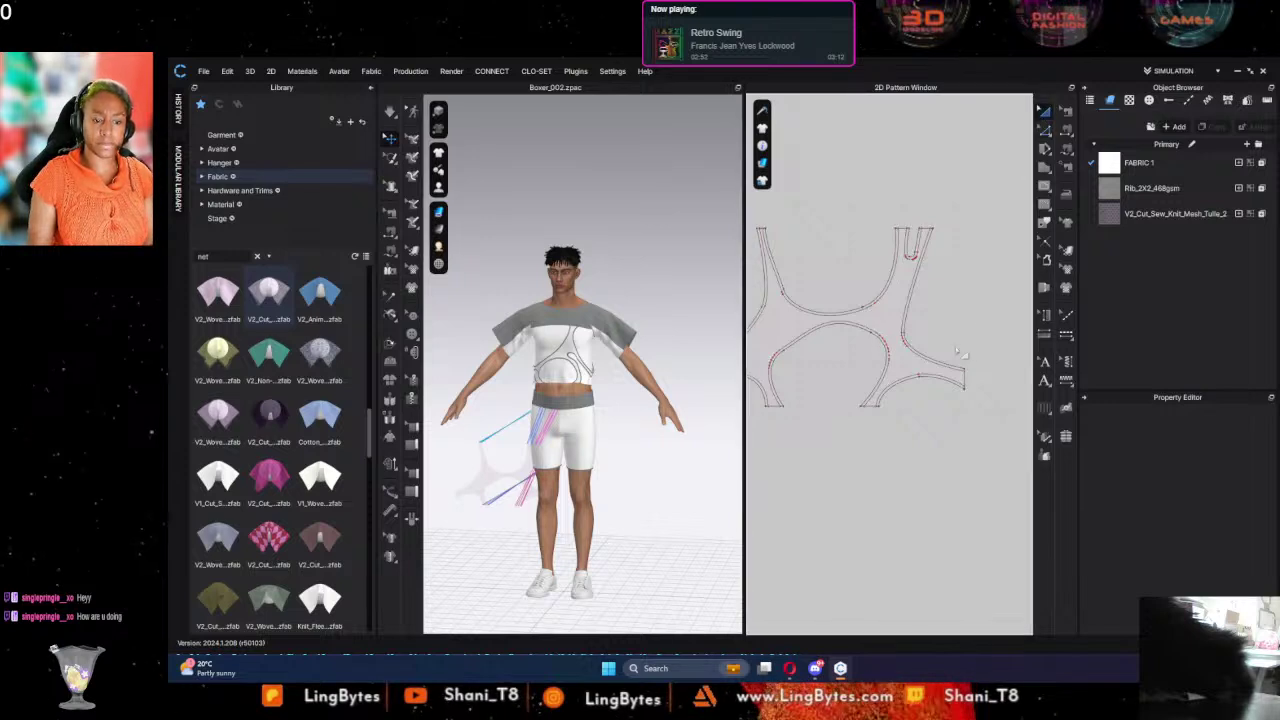
Step: Stretch the whole mesh panel horizontally to a line length of about 2586 mm and simulate it onto the shorts
scroll(958, 352, down, 1)
click(924, 304)
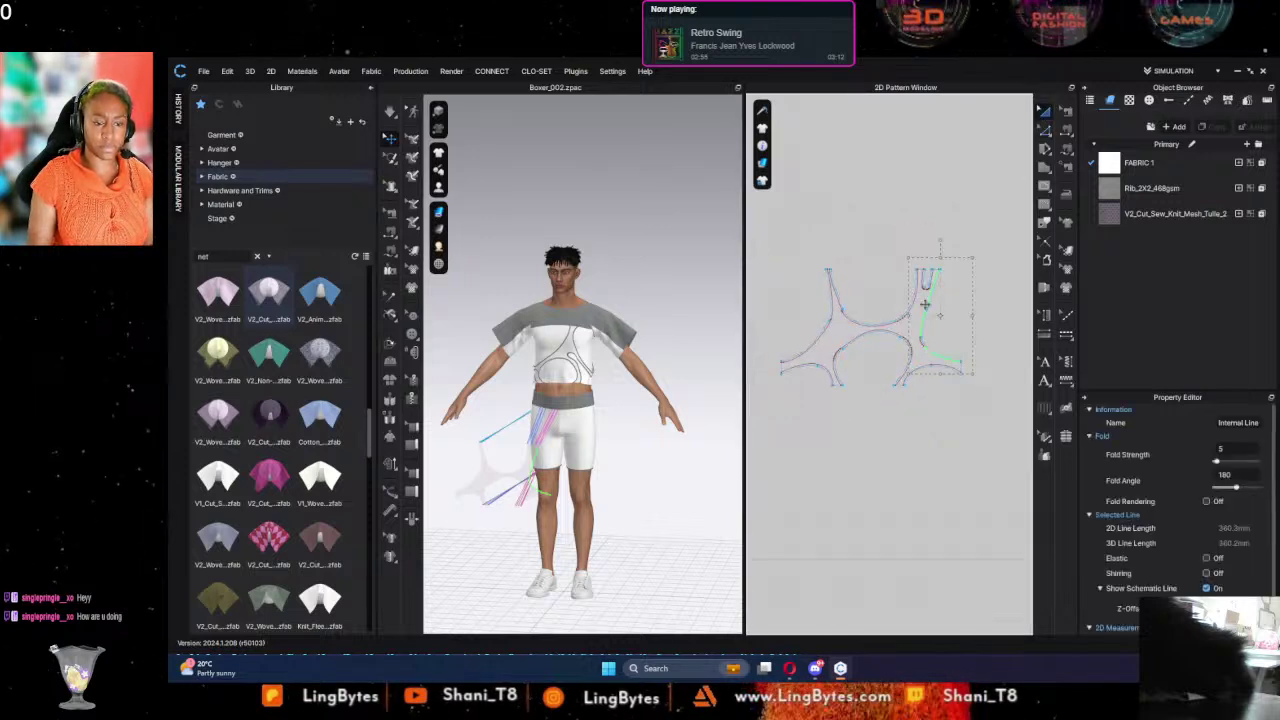
drag(772, 241, 1001, 376)
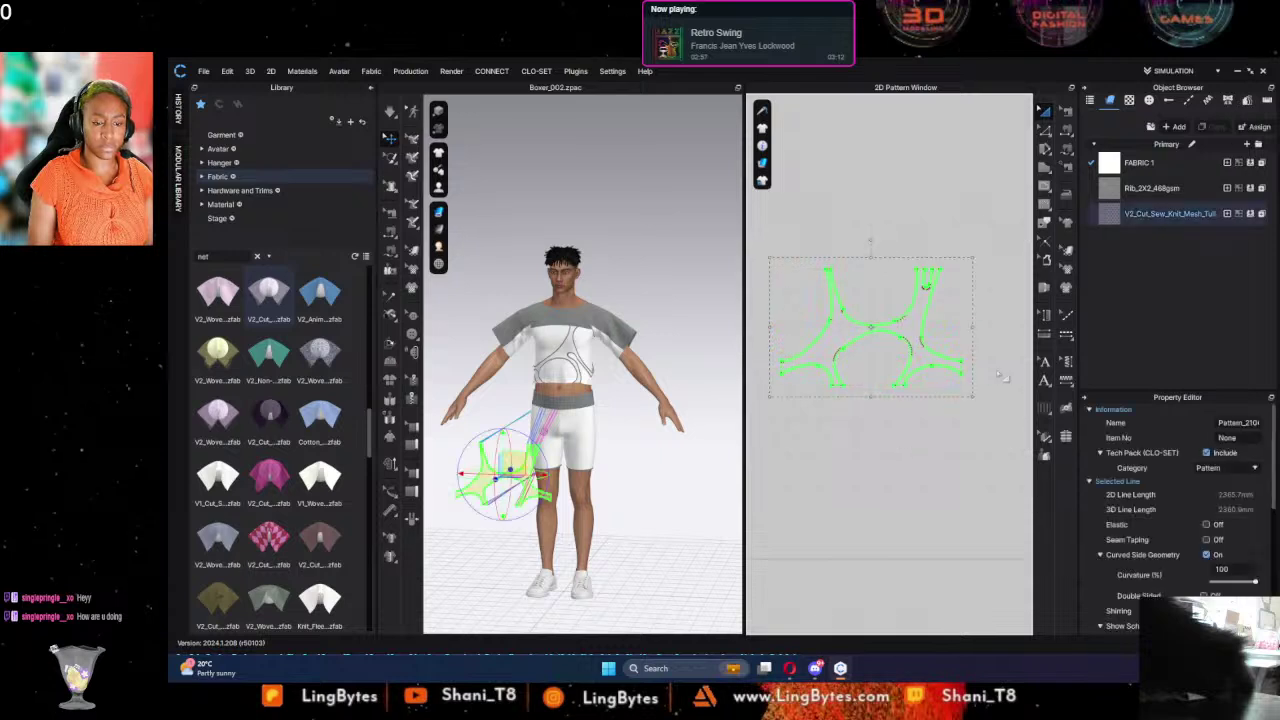
drag(1009, 324, 1012, 329)
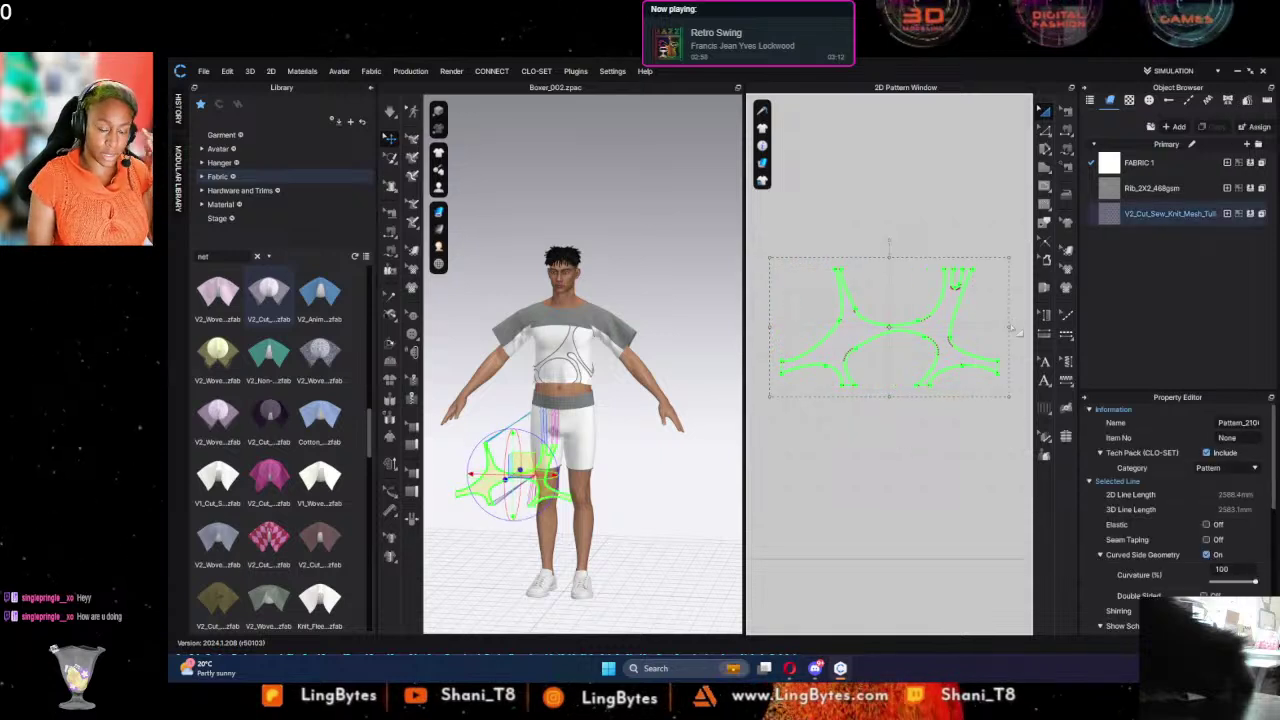
click(909, 196)
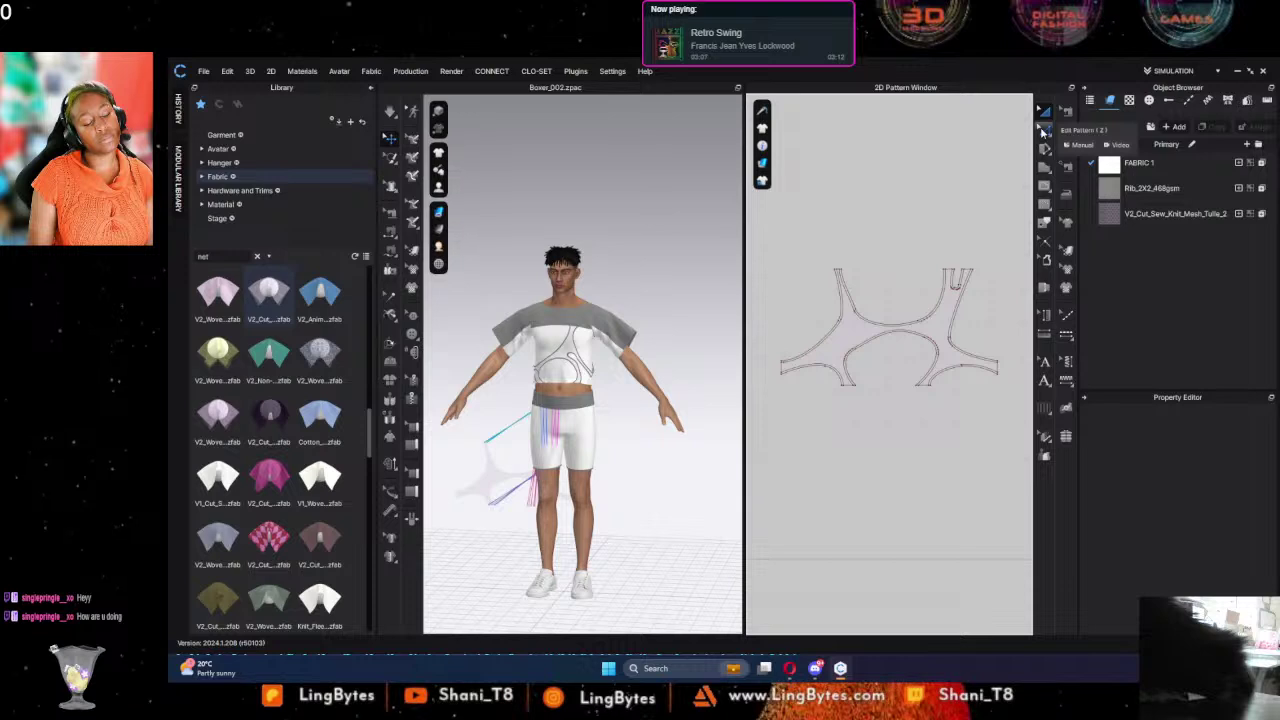
key(space)
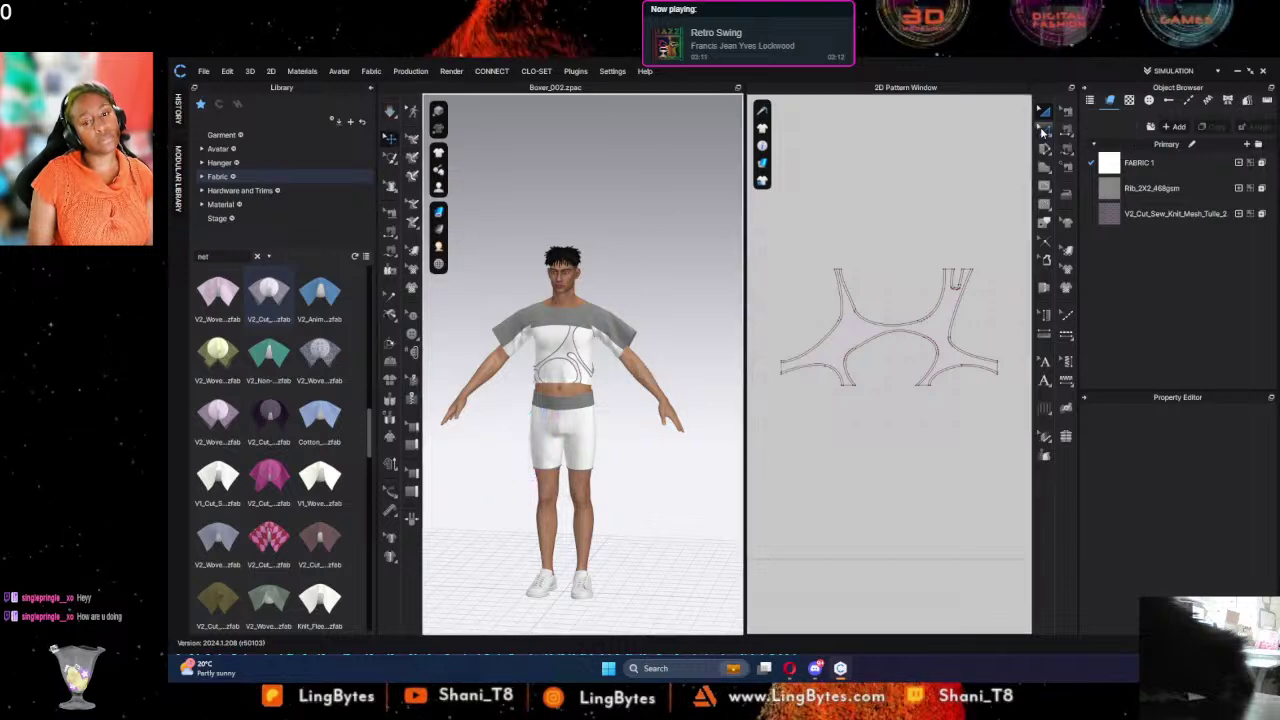
Step: Try sewing the mesh panel's two outer side ends to each other and simulate the shorts
key(space)
click(1066, 132)
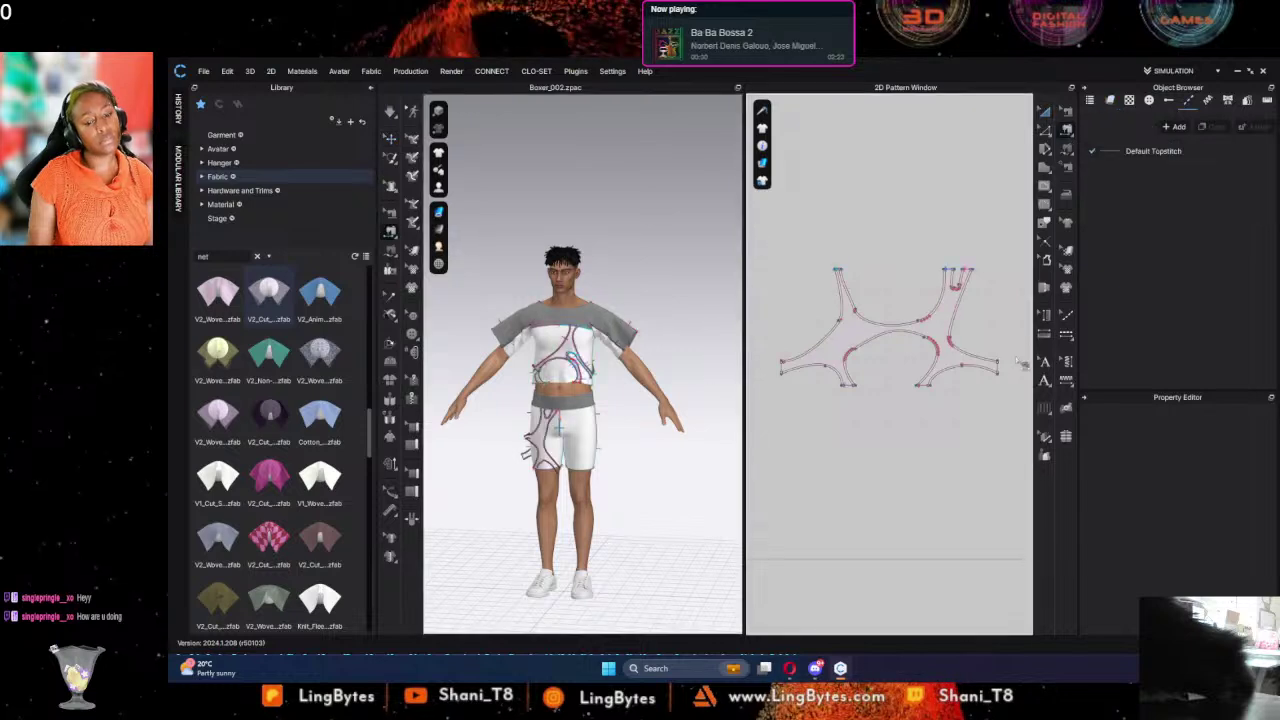
click(1000, 369)
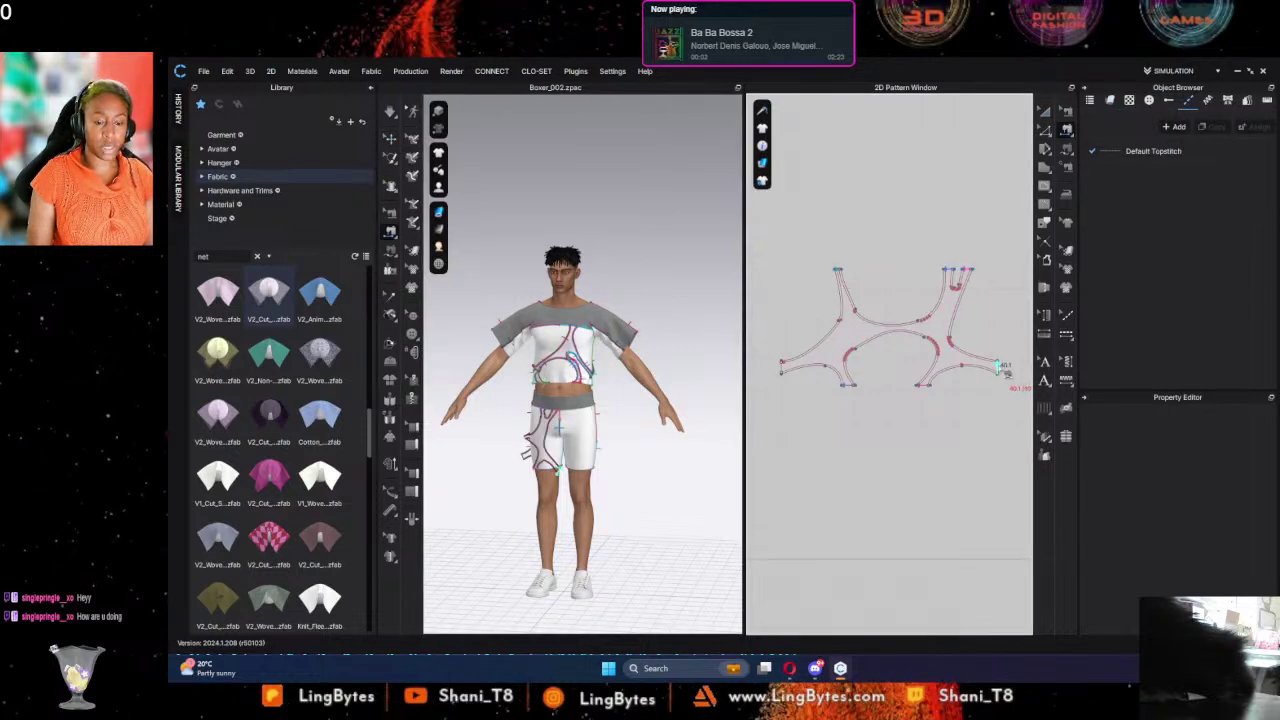
click(786, 373)
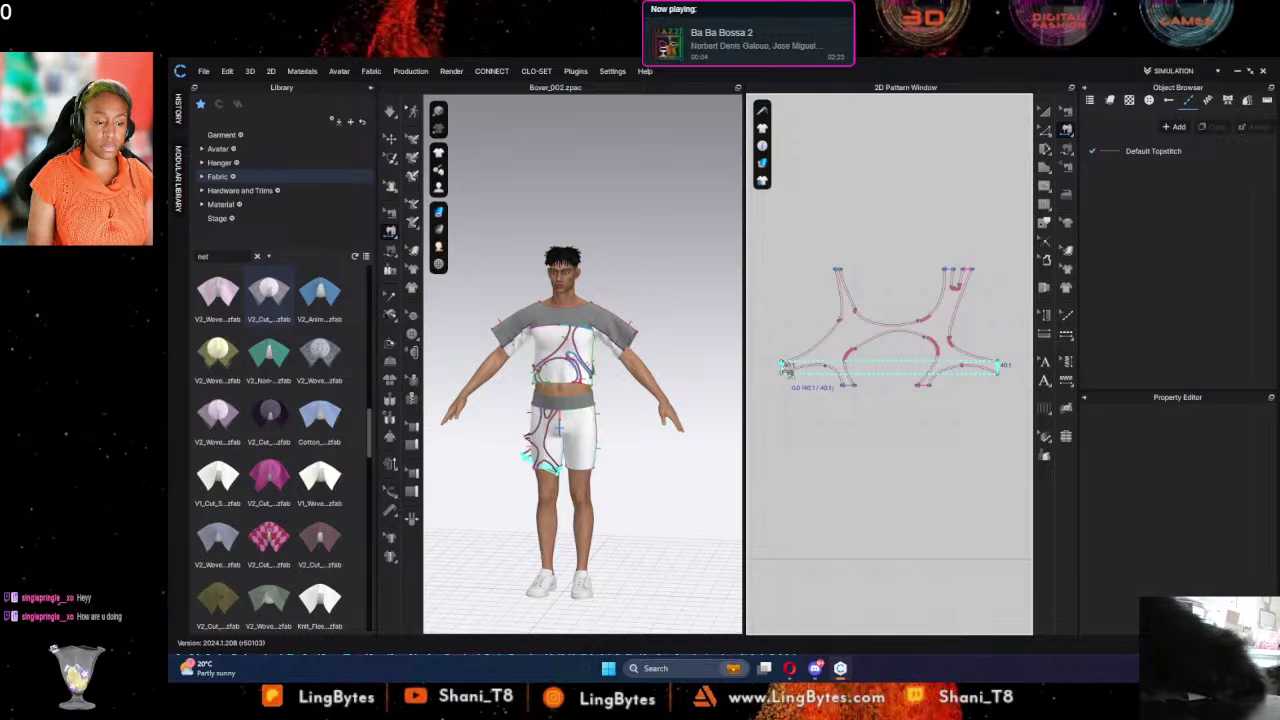
key(space)
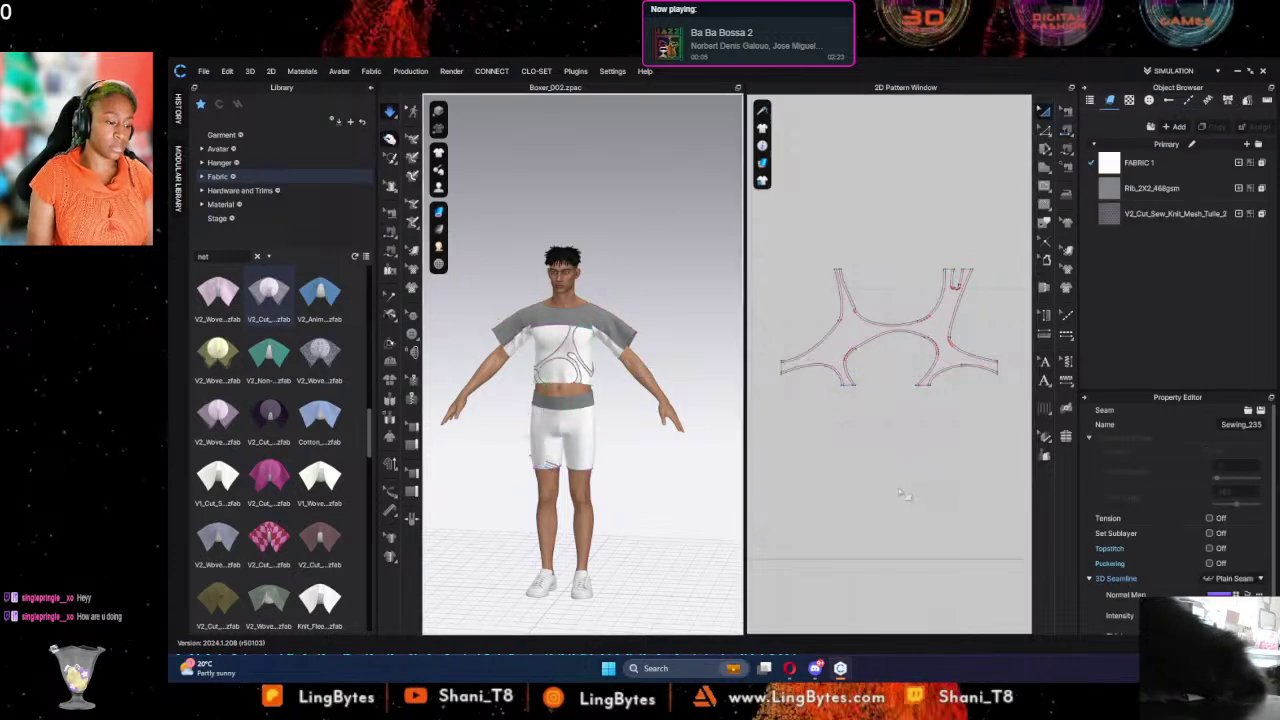
key(space)
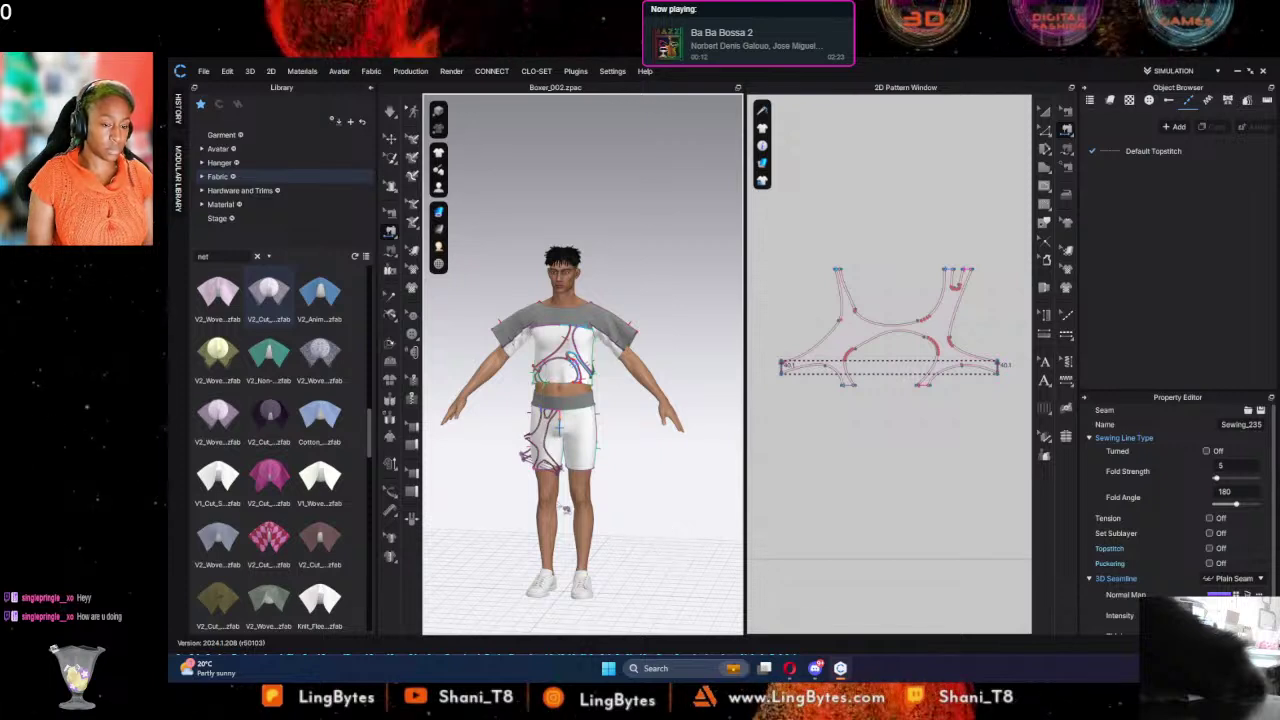
key(Escape)
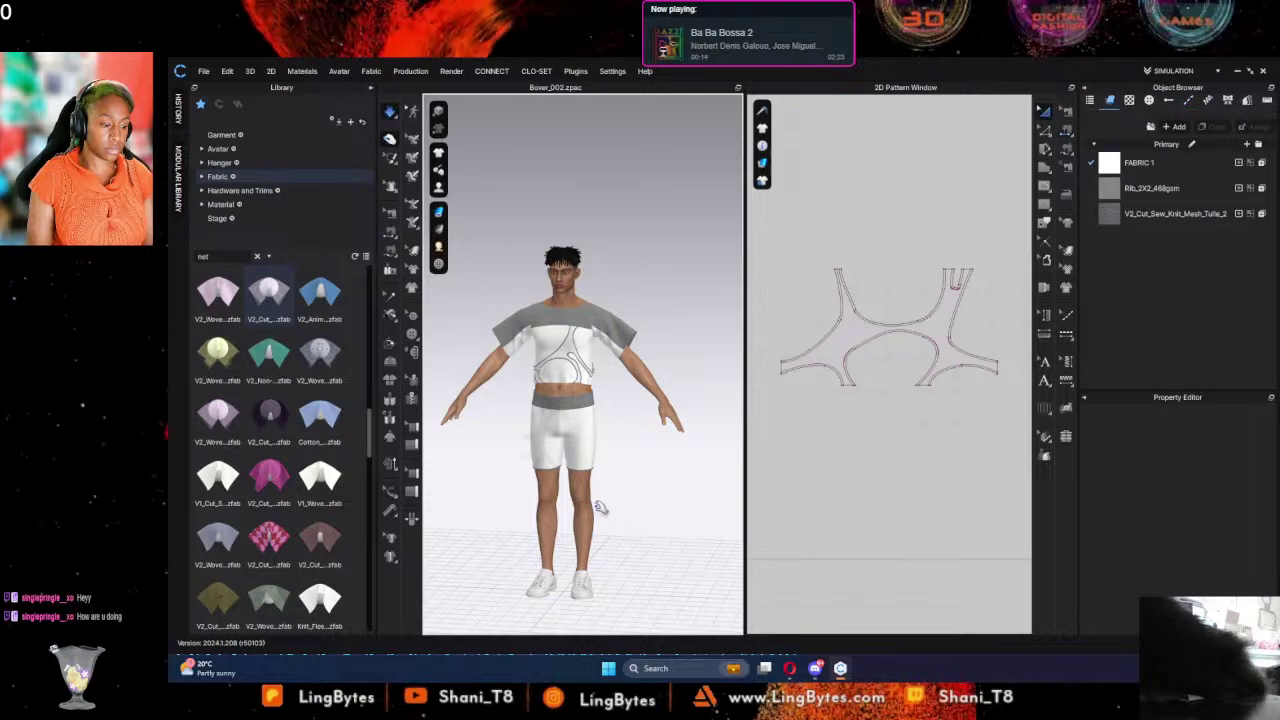
Step: Pull the mesh panel at the back of the leg, resew its two outer side ends together and simulate
right_drag(584, 502, 732, 488)
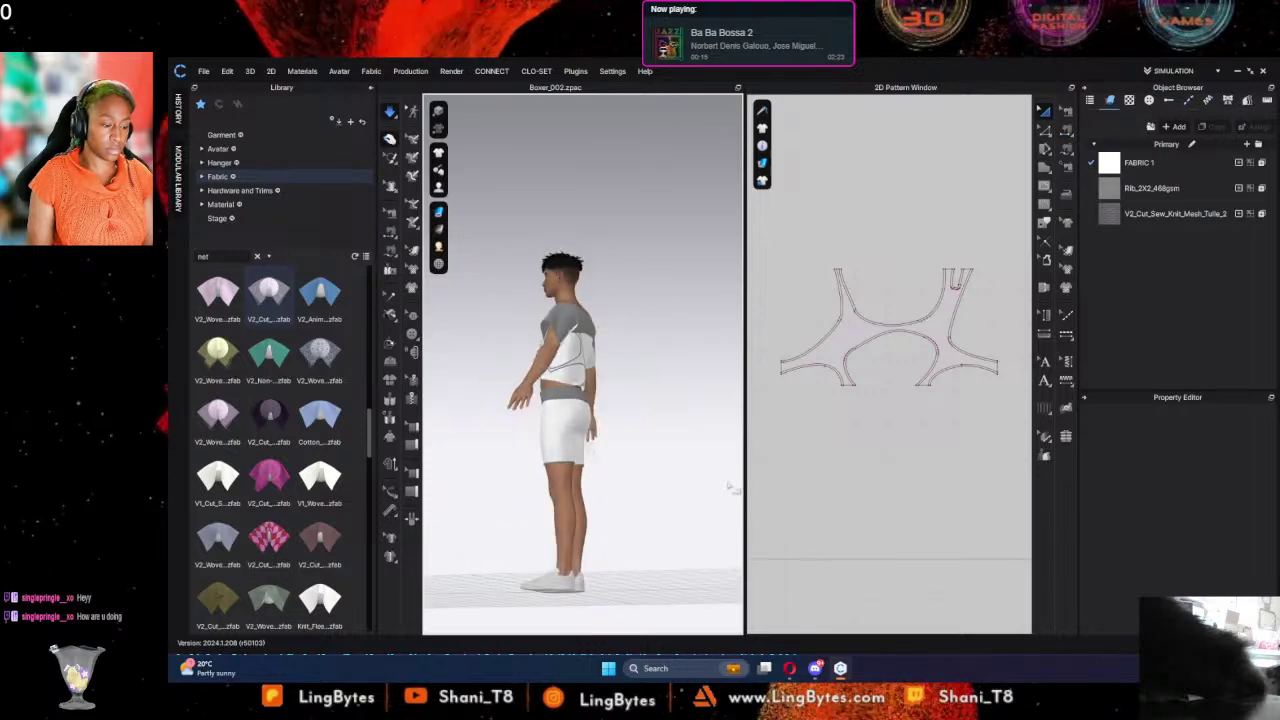
right_drag(603, 482, 567, 503)
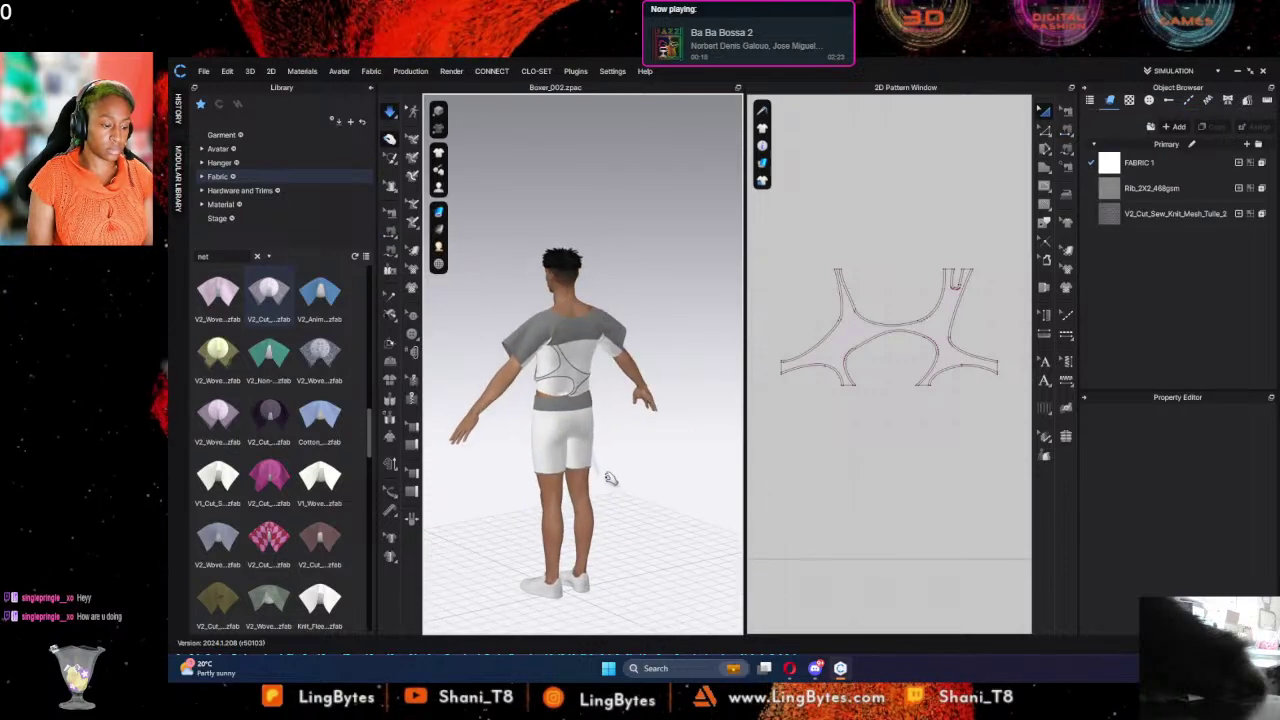
click(604, 471)
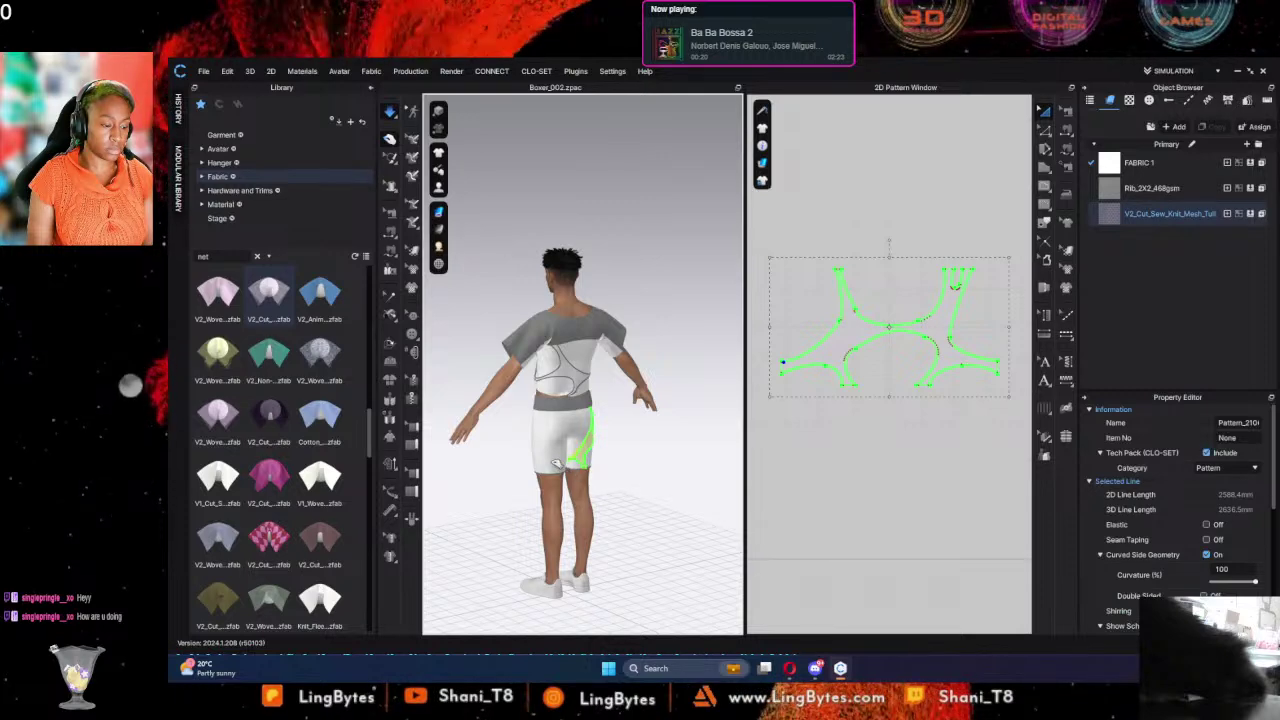
click(1067, 130)
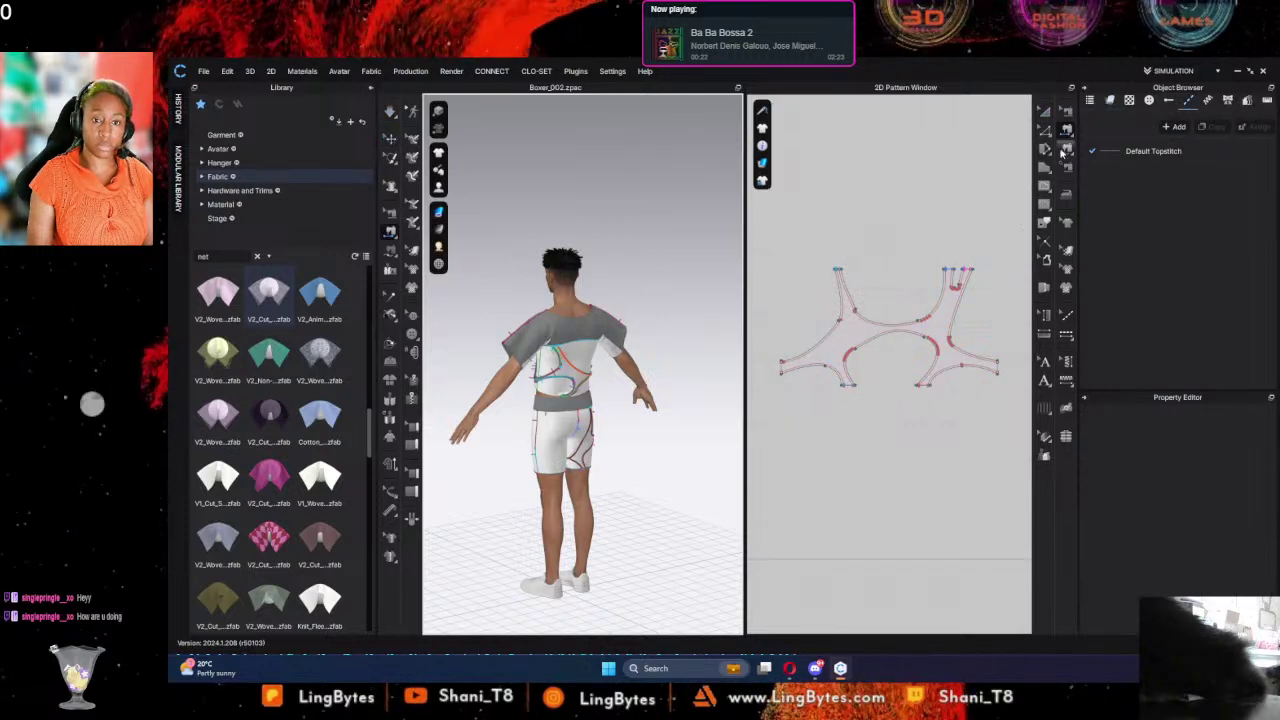
click(1000, 362)
click(788, 372)
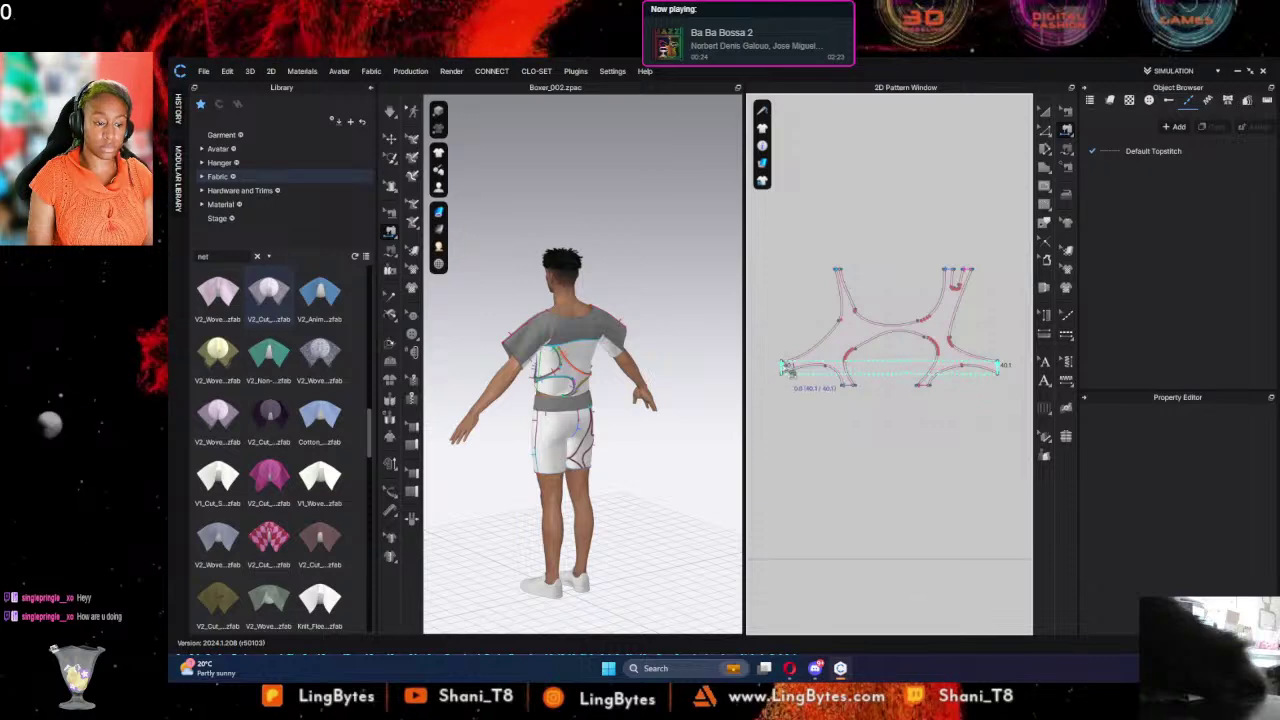
key(space)
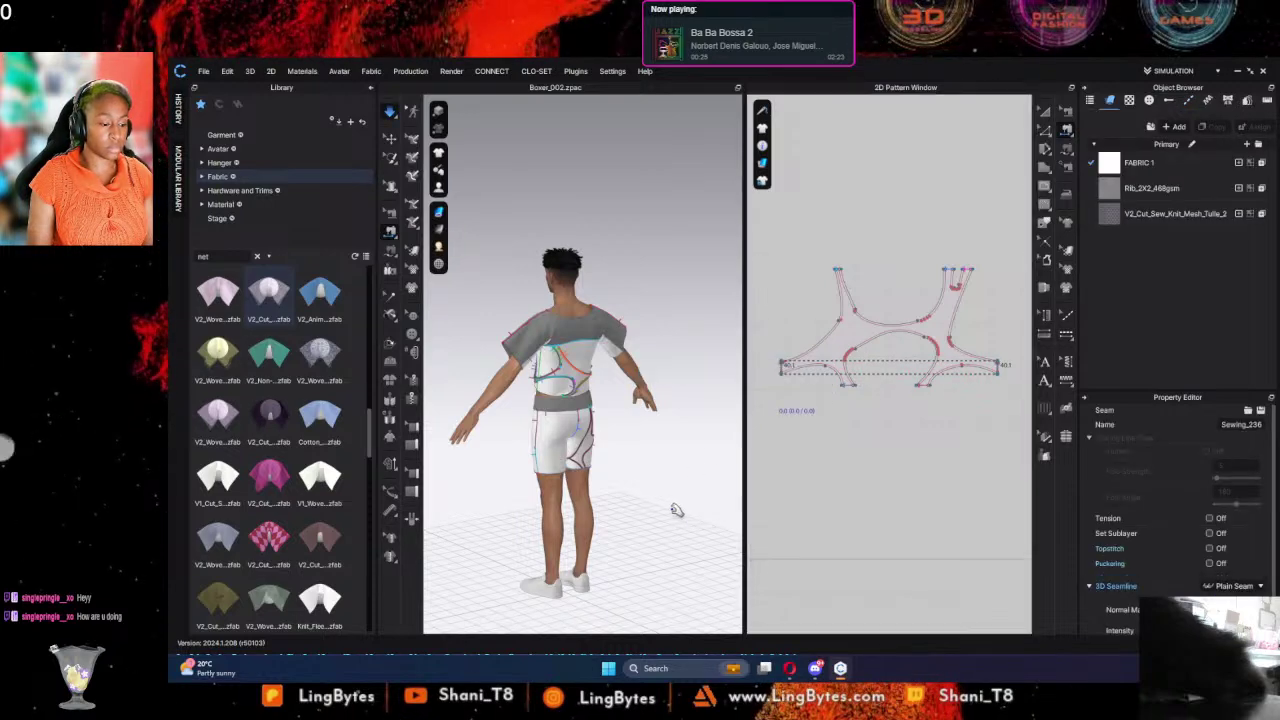
right_drag(588, 531, 828, 507)
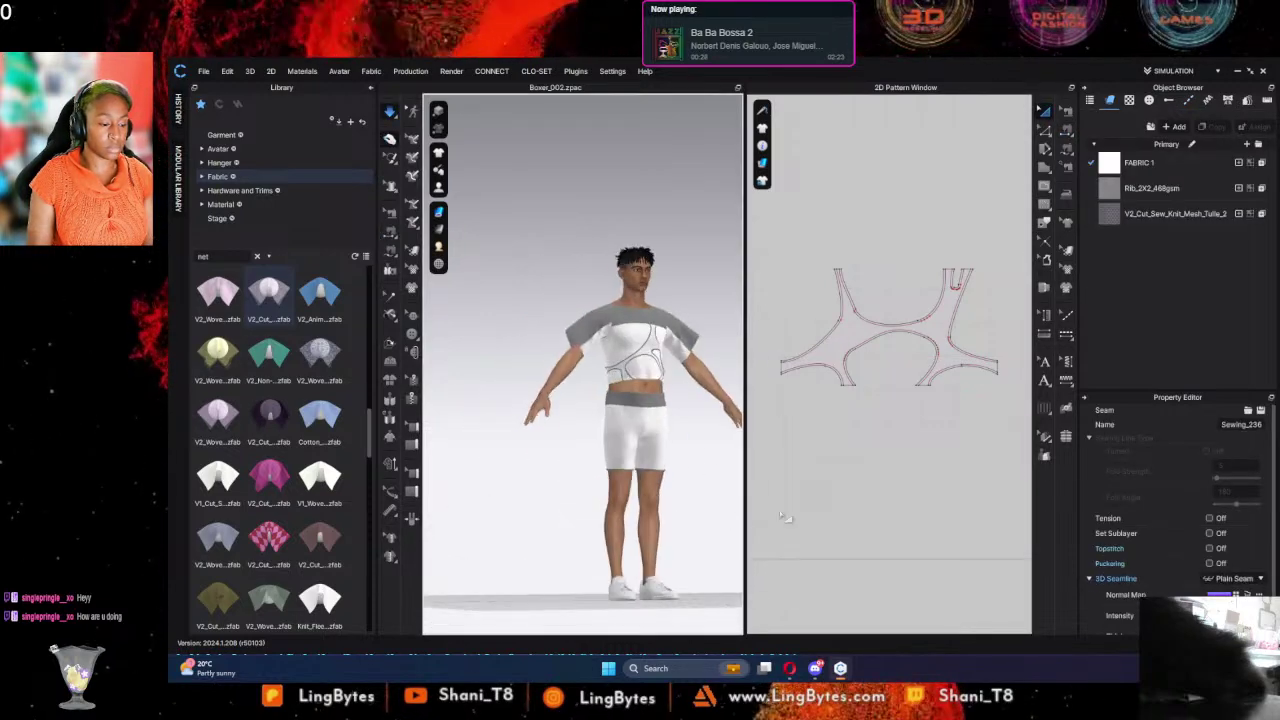
Step: Select the long curved internal trim lines around the mesh panel and apply Cut & Sew to them
middle_drag(900, 443, 883, 452)
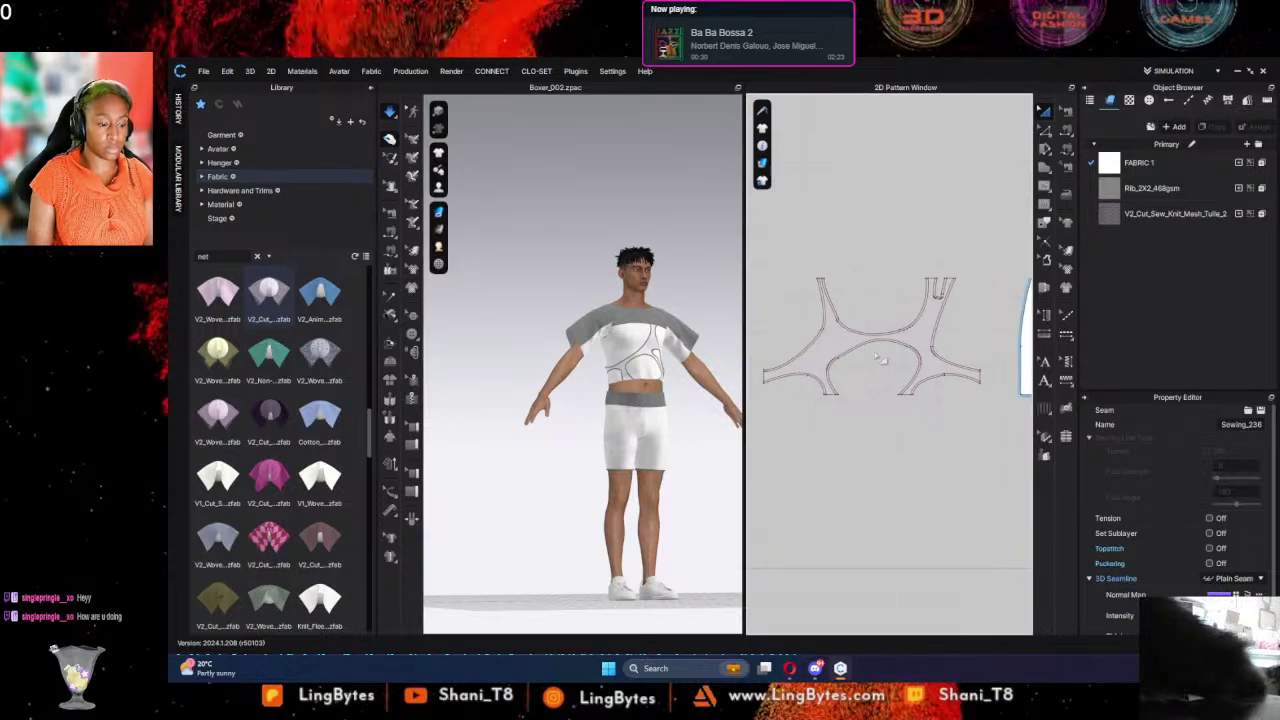
click(1045, 131)
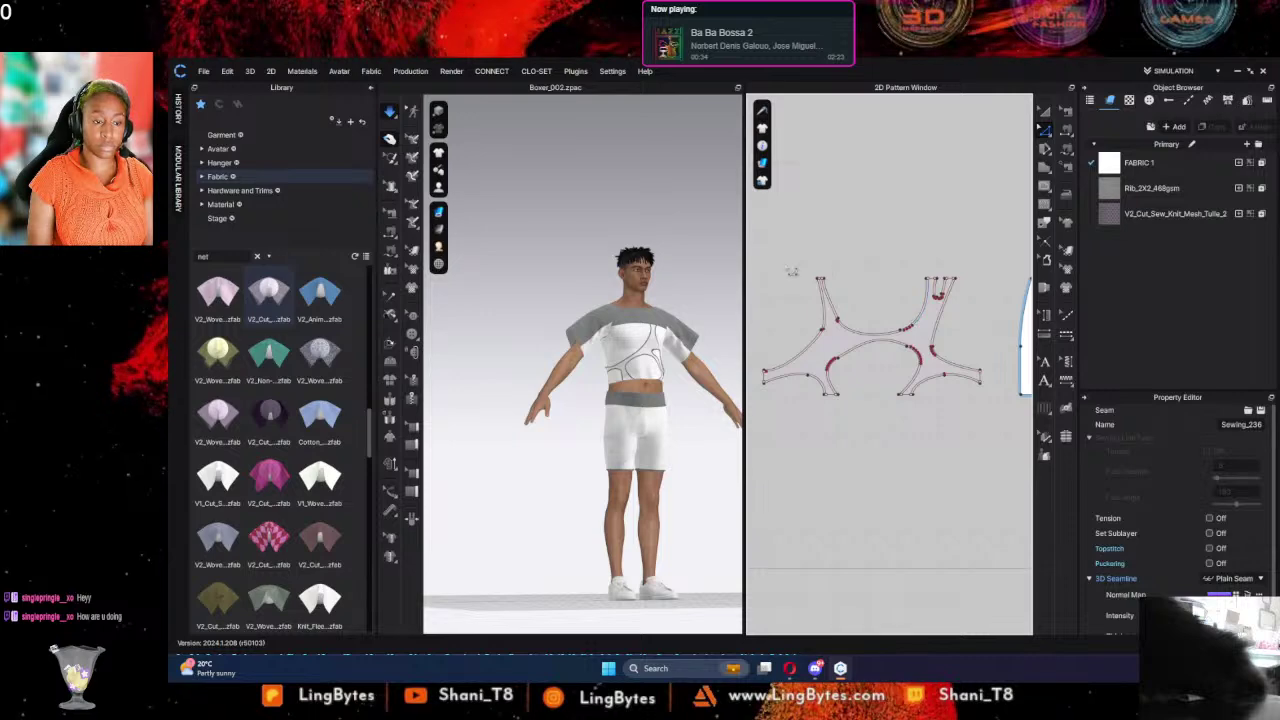
drag(1003, 251, 754, 467)
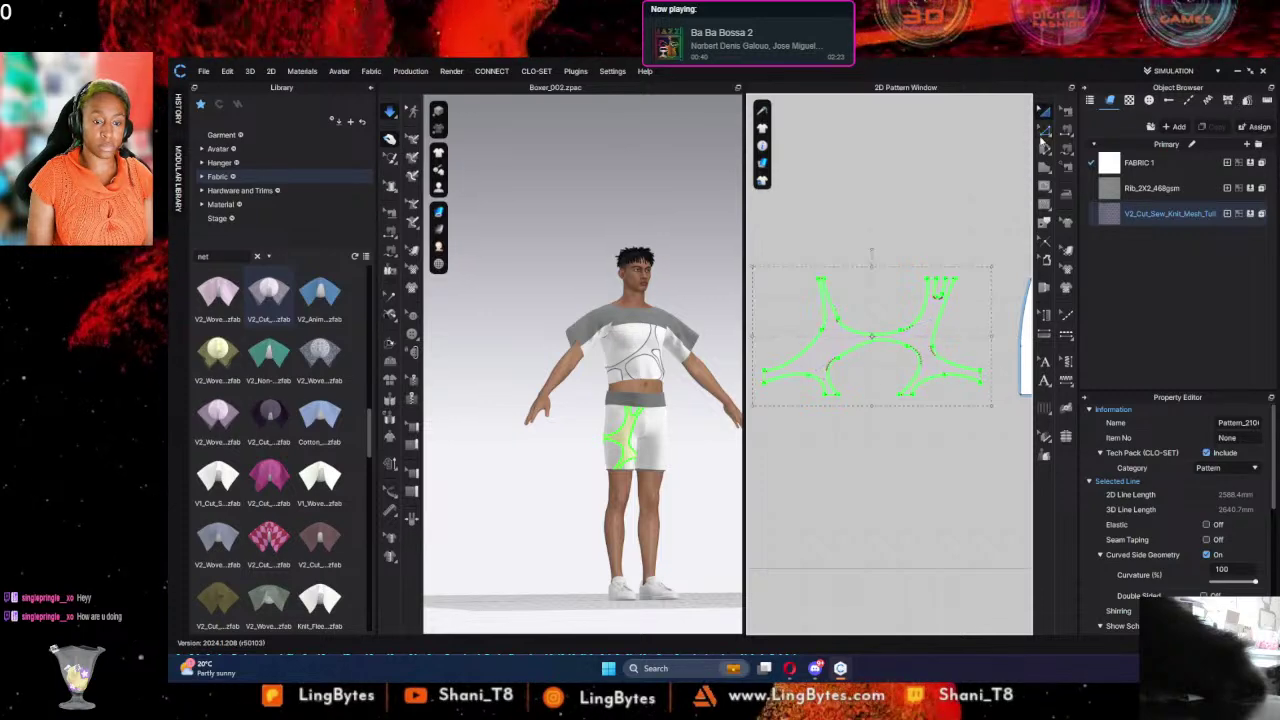
click(973, 353)
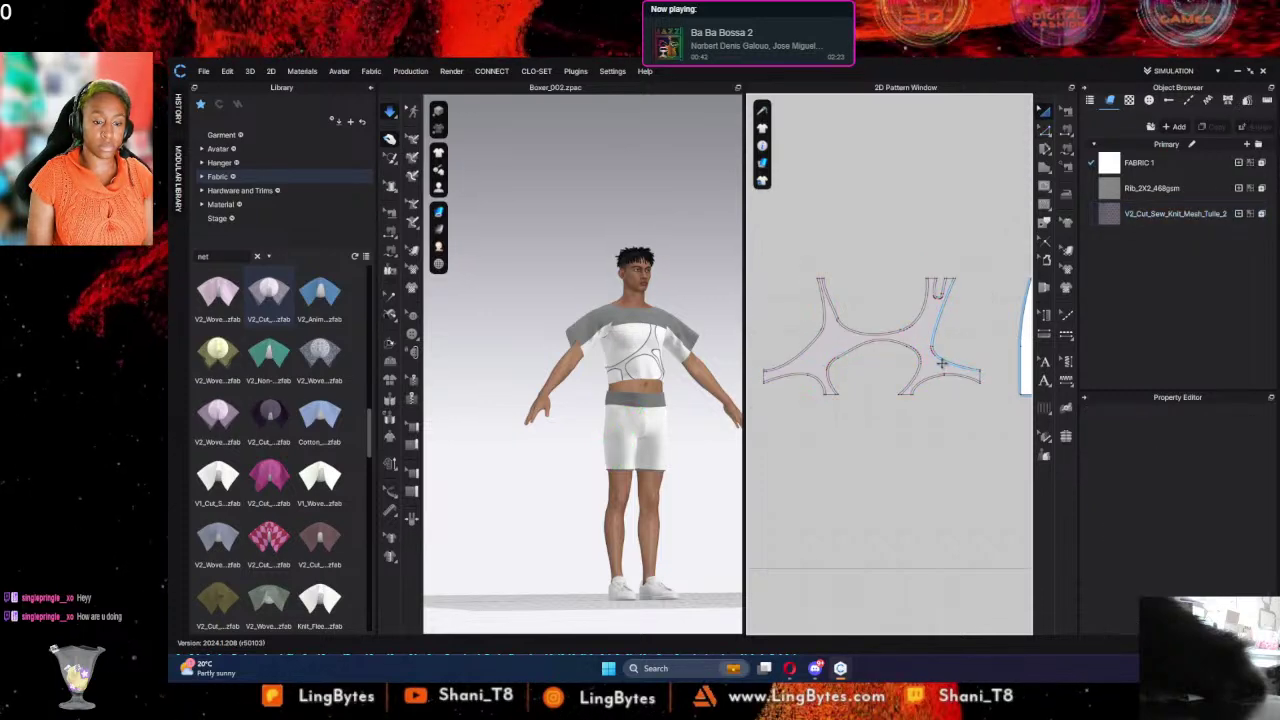
click(937, 370)
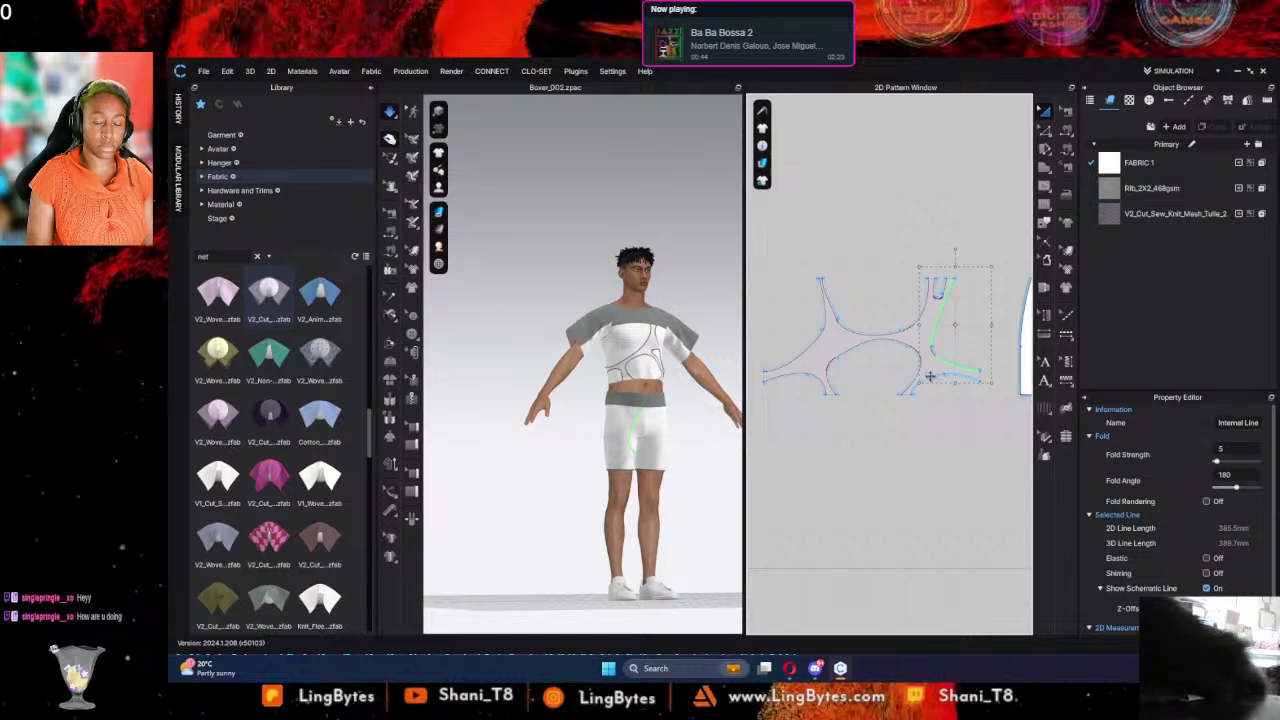
scroll(932, 373, up, 2)
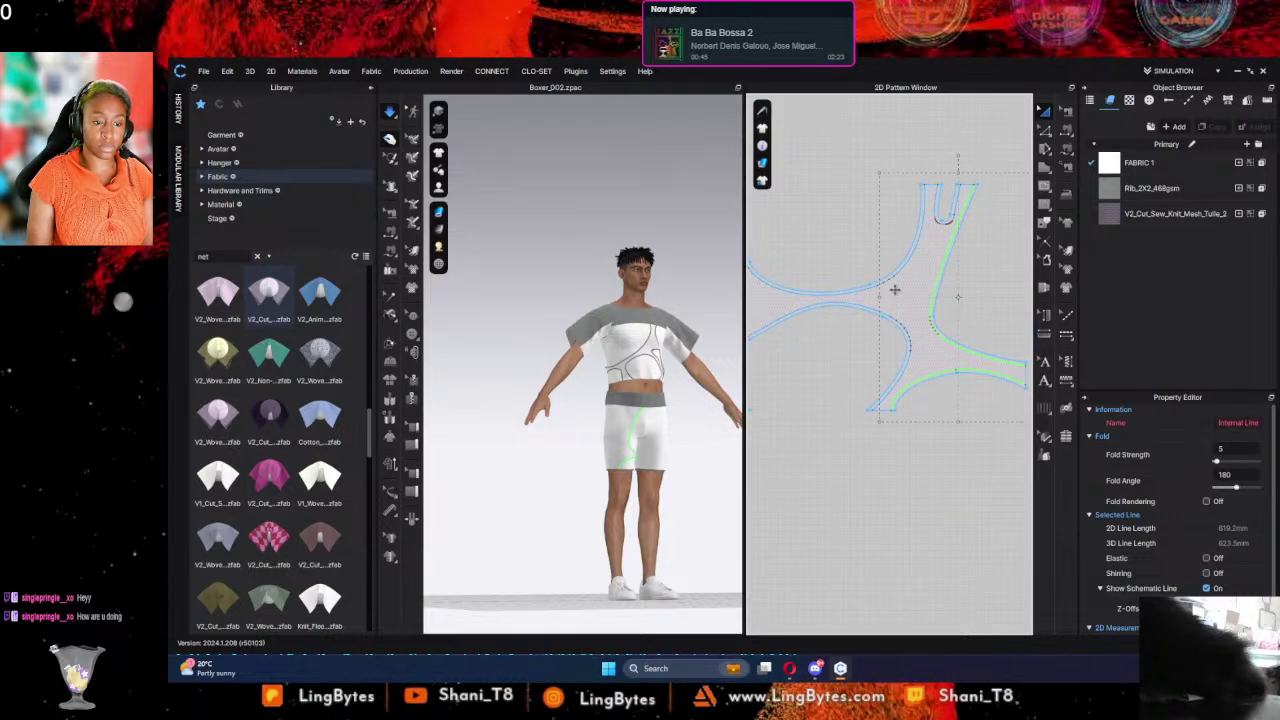
click(903, 267)
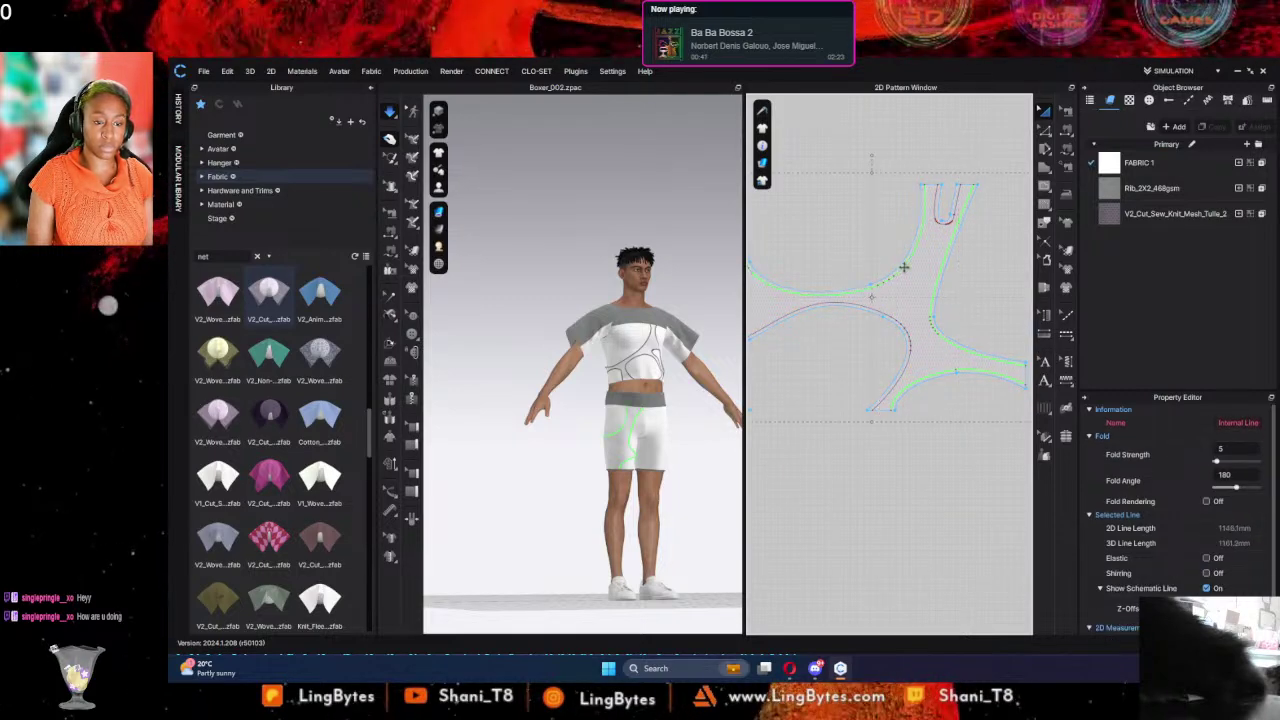
shift+click(893, 317)
middle_drag(893, 317, 1141, 265)
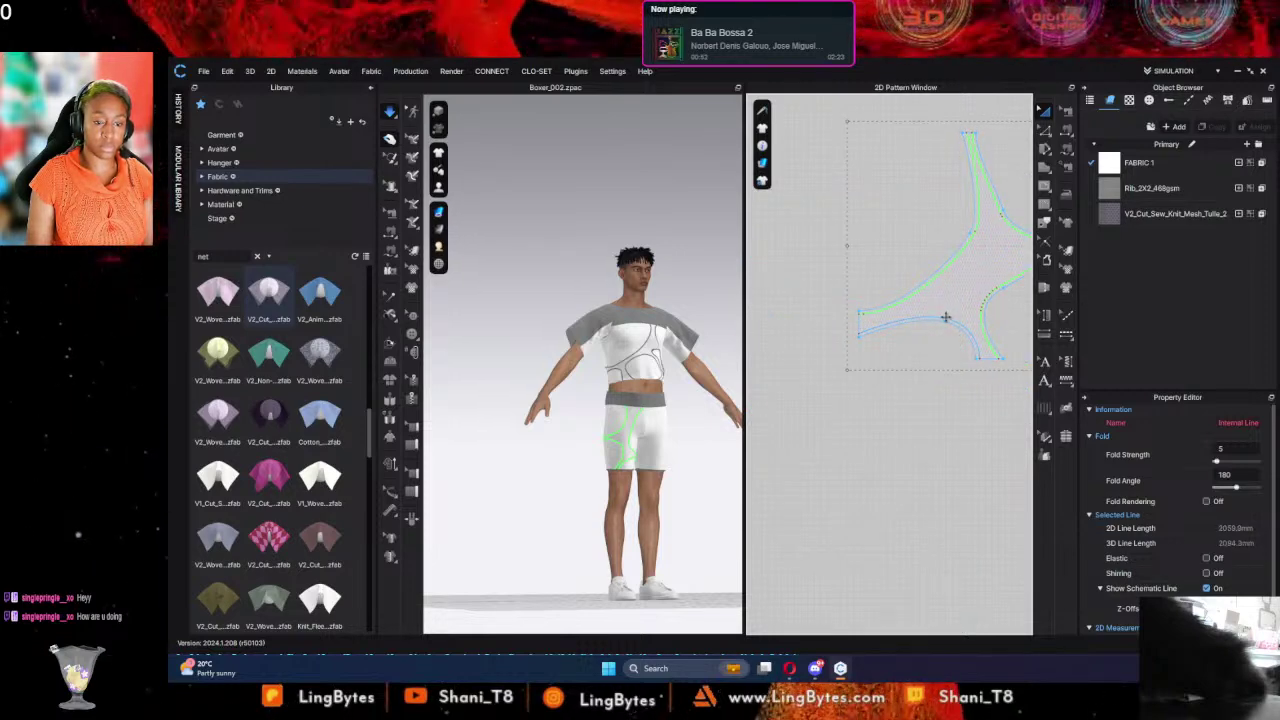
right_click(948, 318)
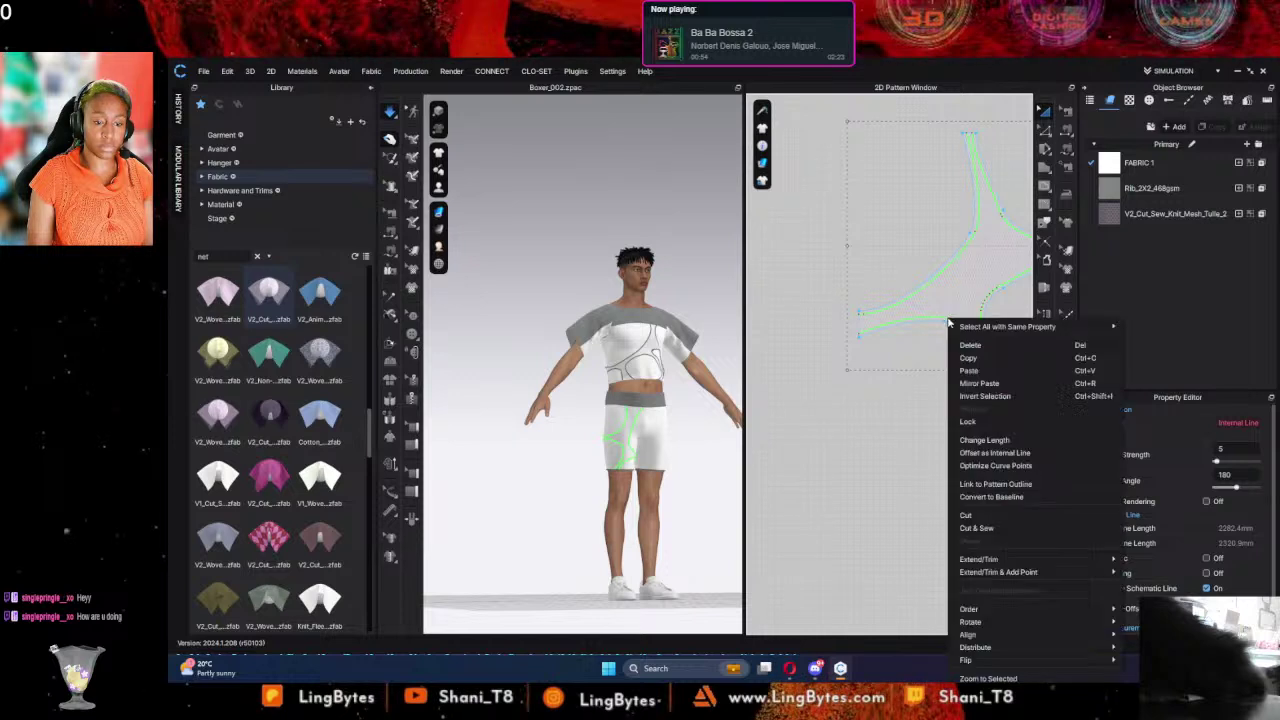
click(975, 528)
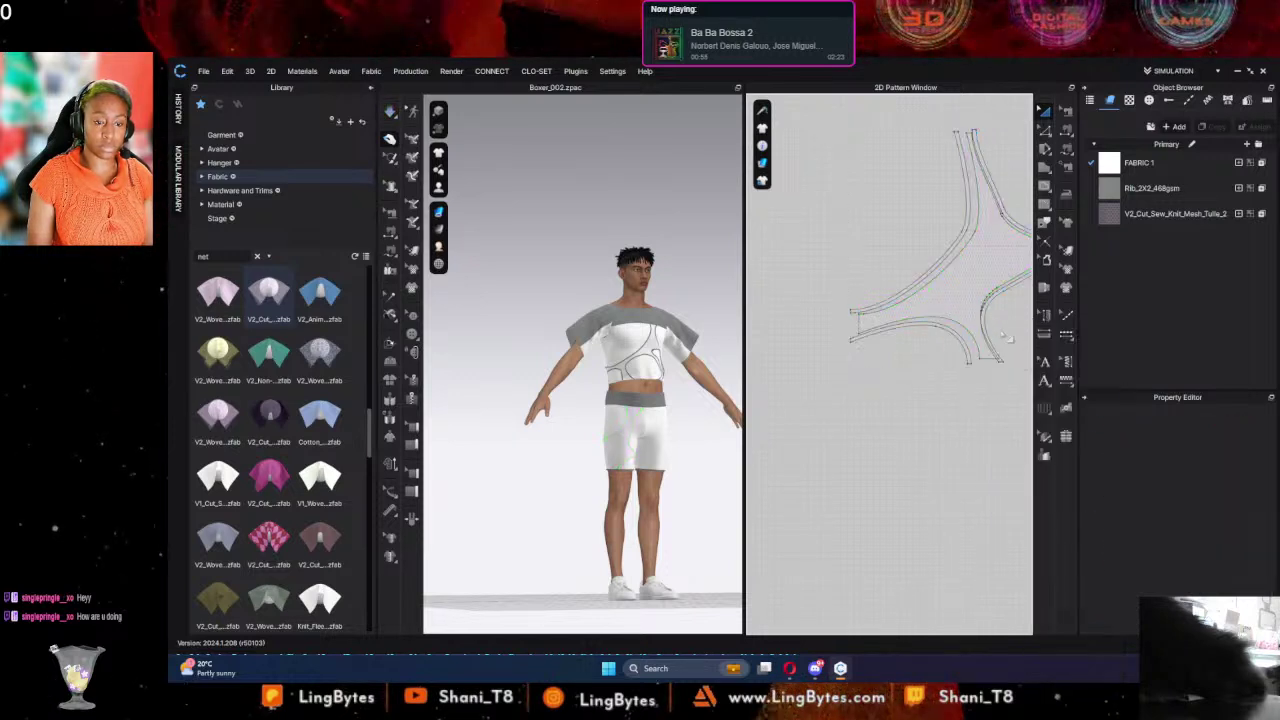
Step: Apply Cut & Sew to the small U-shaped internal line at the mesh panel's double upper end
scroll(967, 304, down, 3)
middle_drag(968, 322, 822, 346)
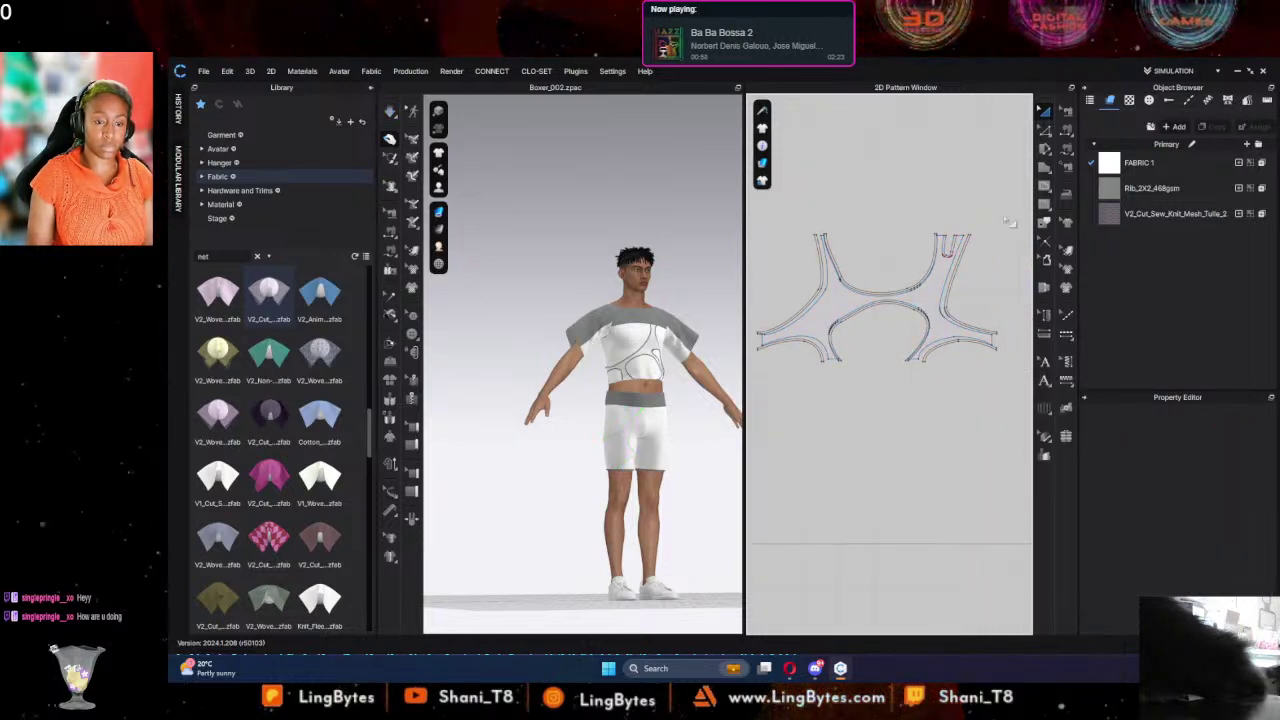
scroll(946, 251, up, 2)
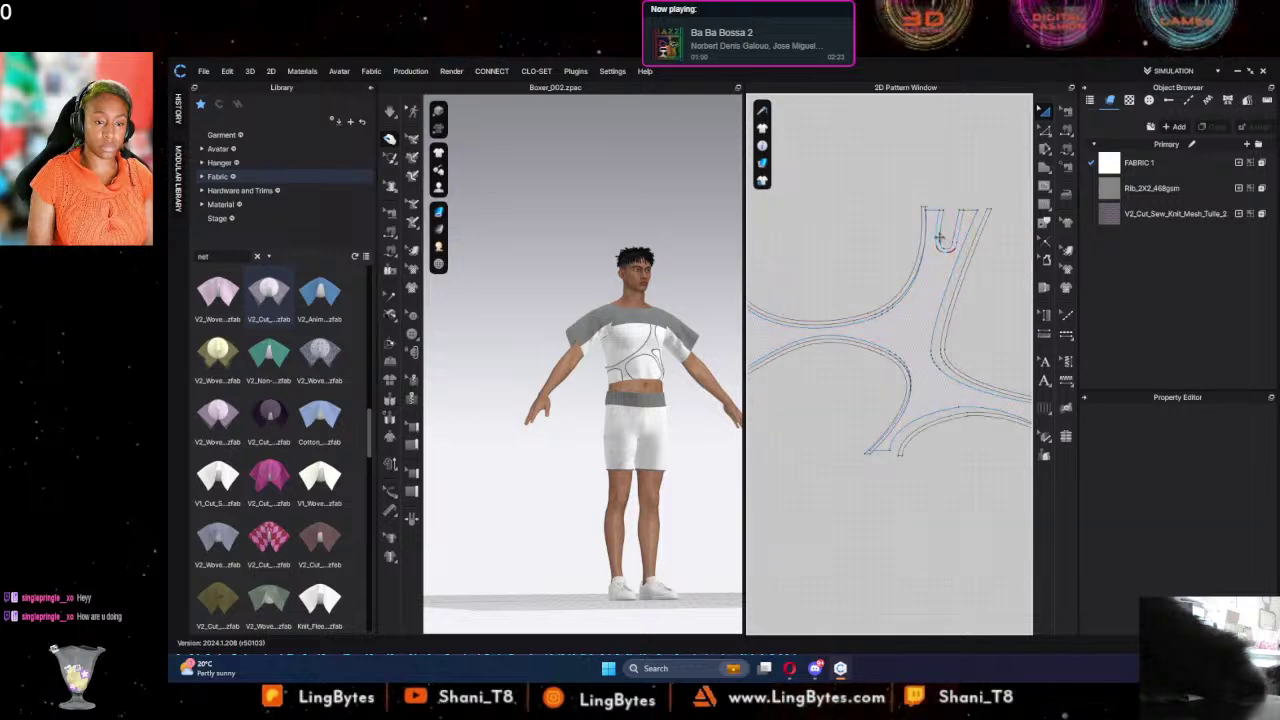
click(939, 238)
right_click(940, 239)
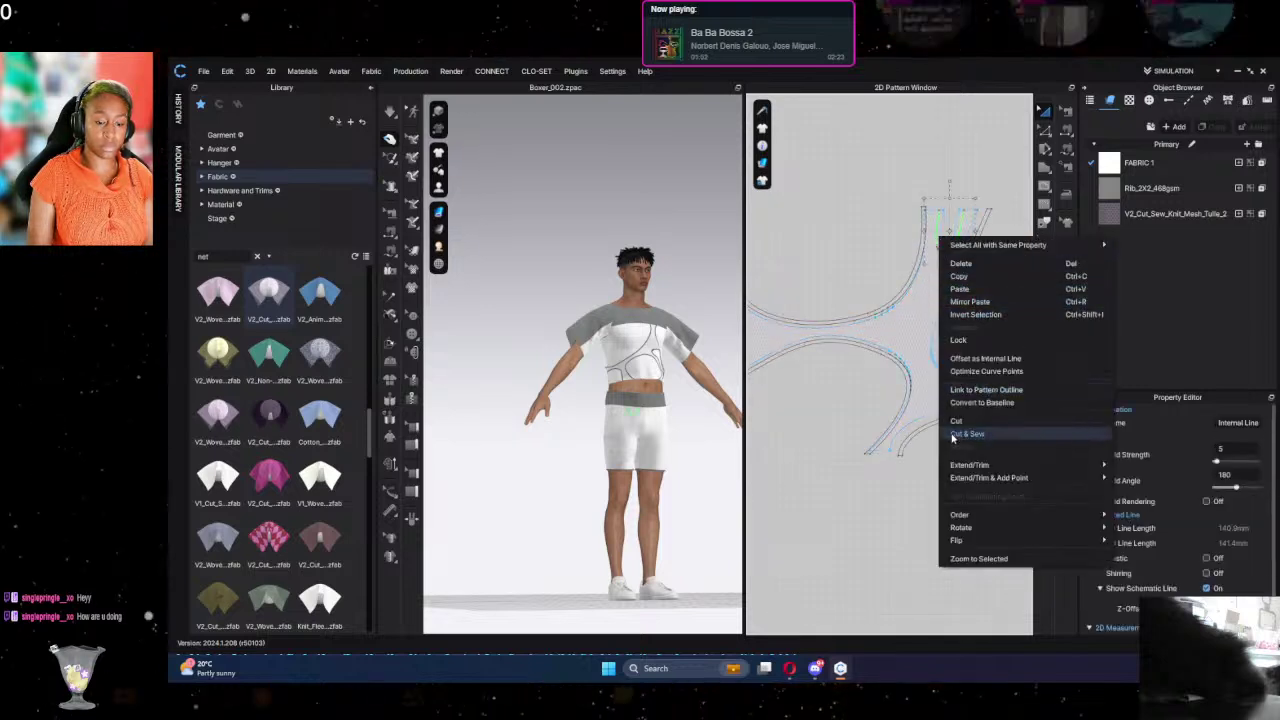
click(954, 435)
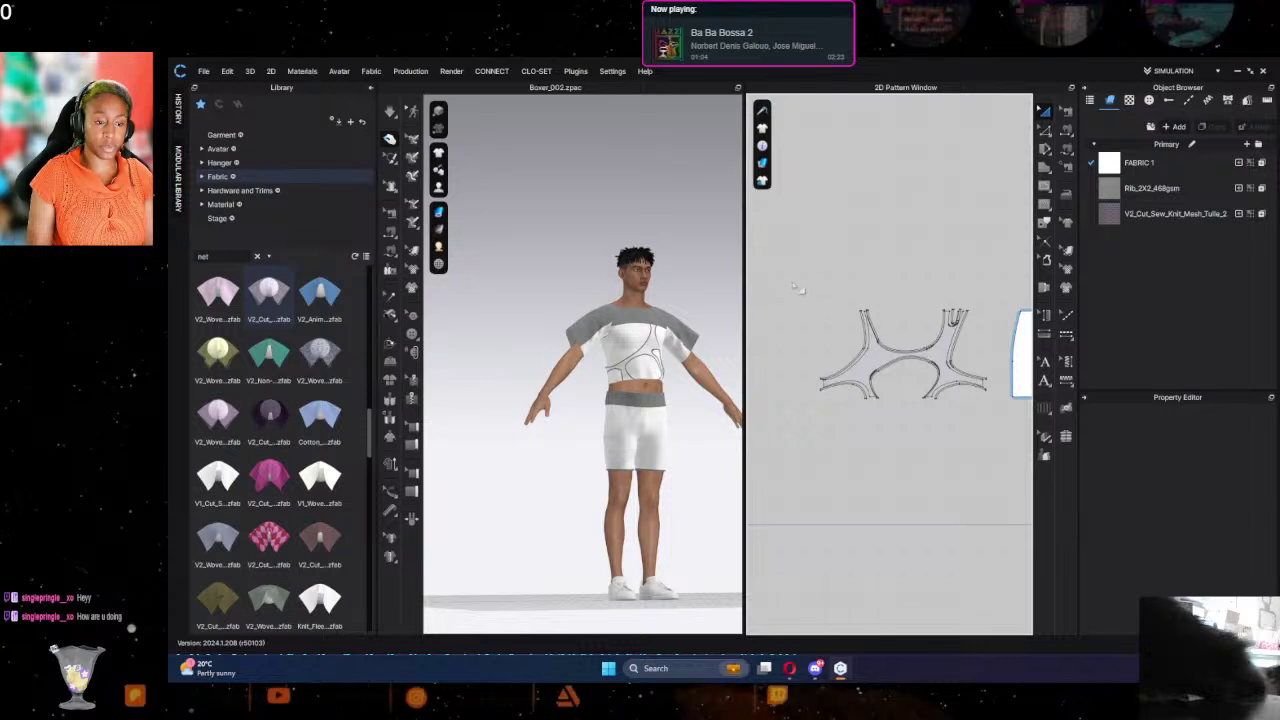
Step: Assign the Rib_2X2_468gsm fabric to the cut trim strips, excluding the central mesh piece, and simulate the garment
drag(787, 275, 1010, 454)
click(880, 357)
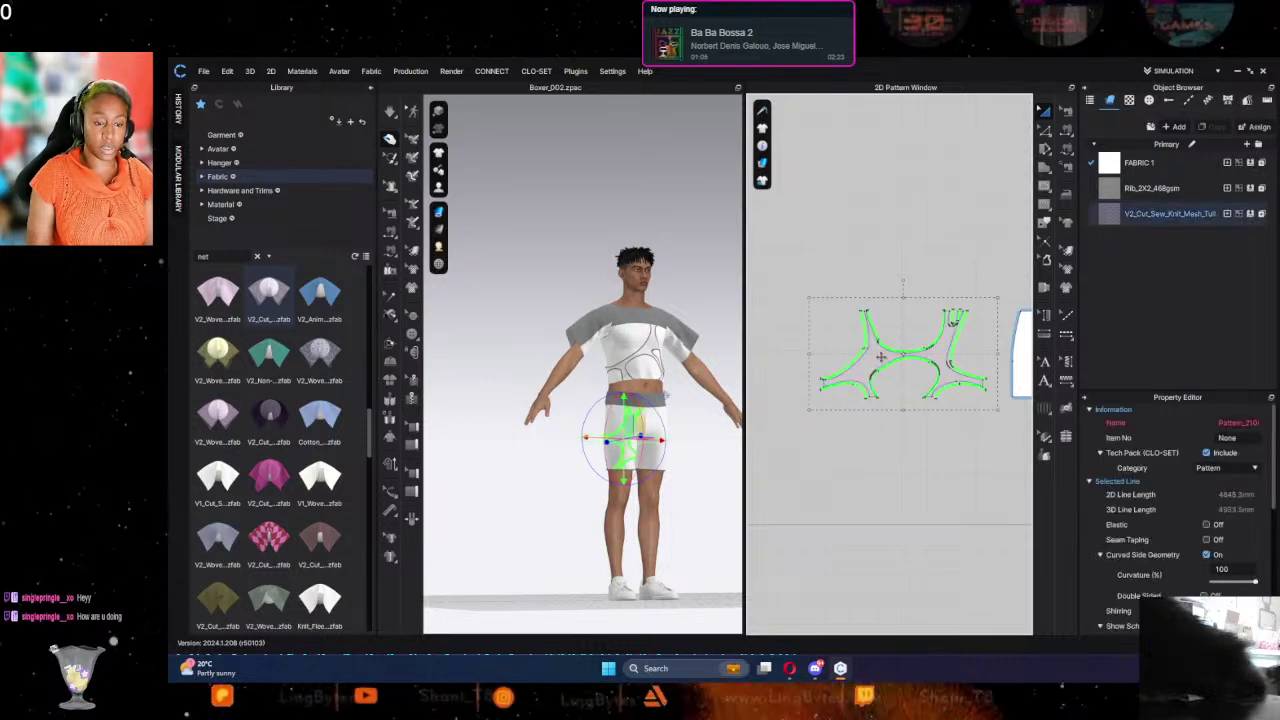
drag(1115, 188, 993, 284)
drag(882, 345, 884, 345)
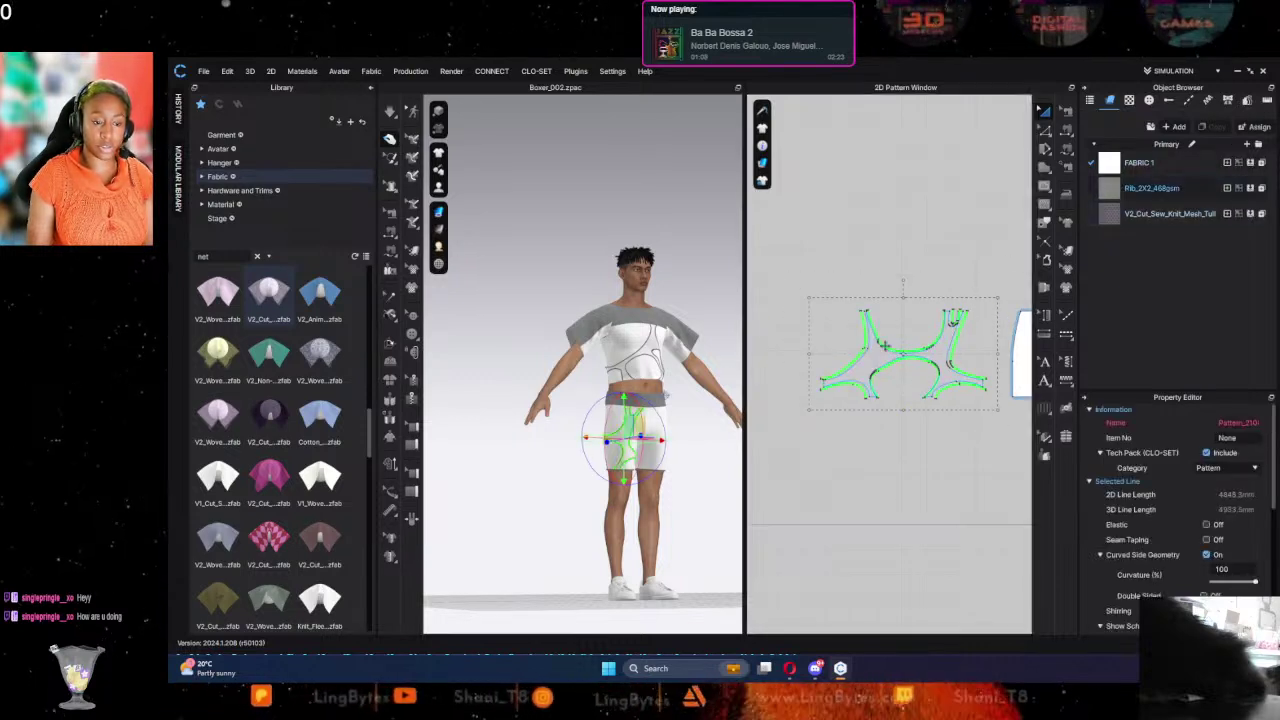
click(865, 461)
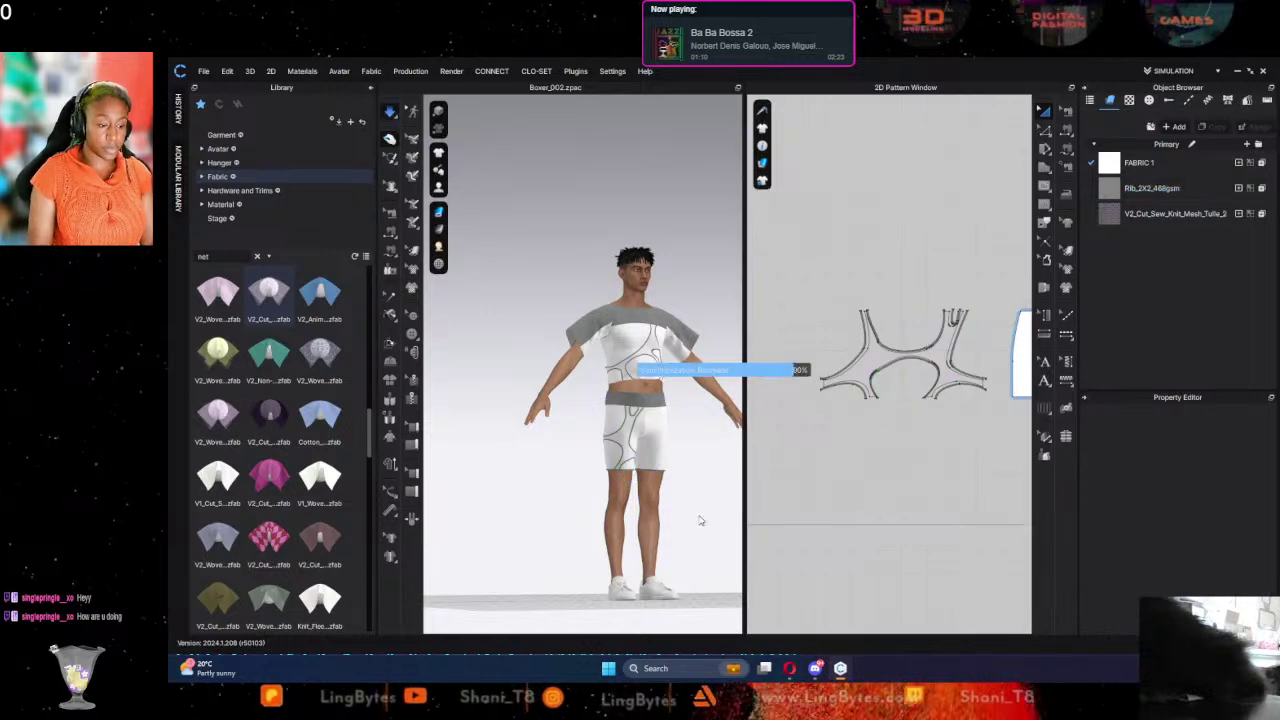
Step: Pull the rib trim strip bordering the mesh panel at the back inner leg of the shorts to untangle it
right_drag(655, 561, 520, 523)
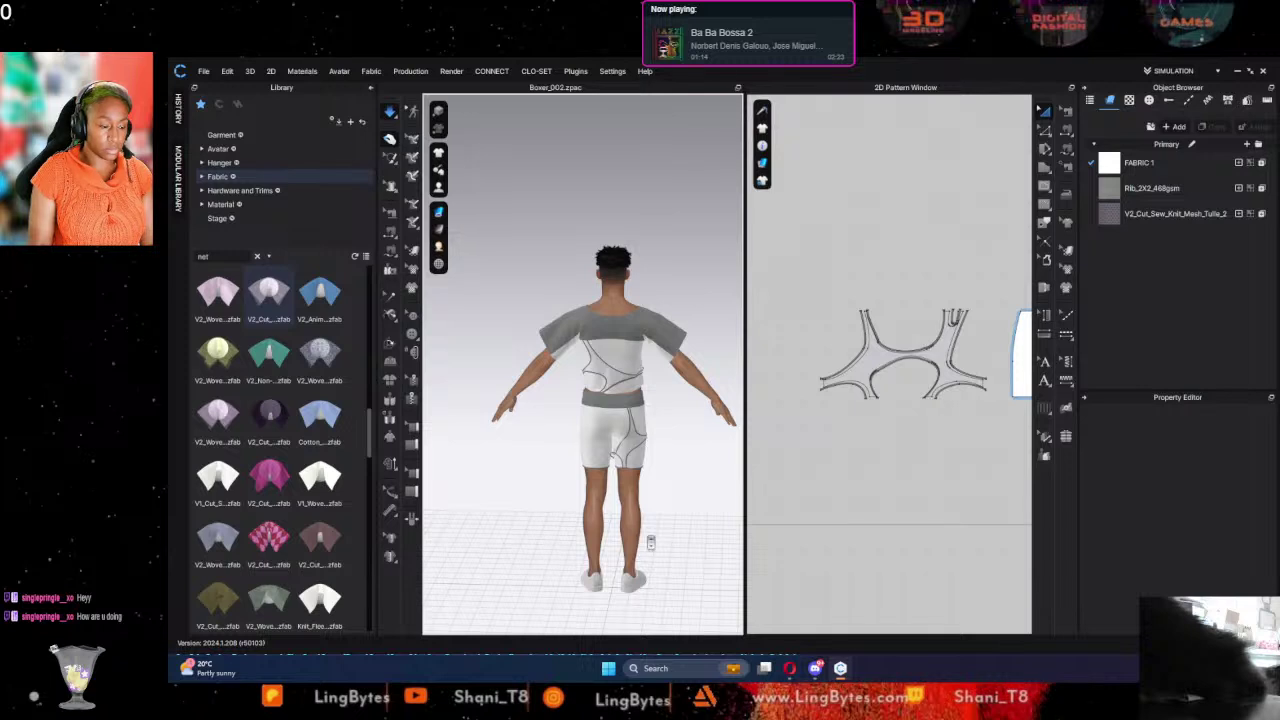
scroll(600, 370, up, 10)
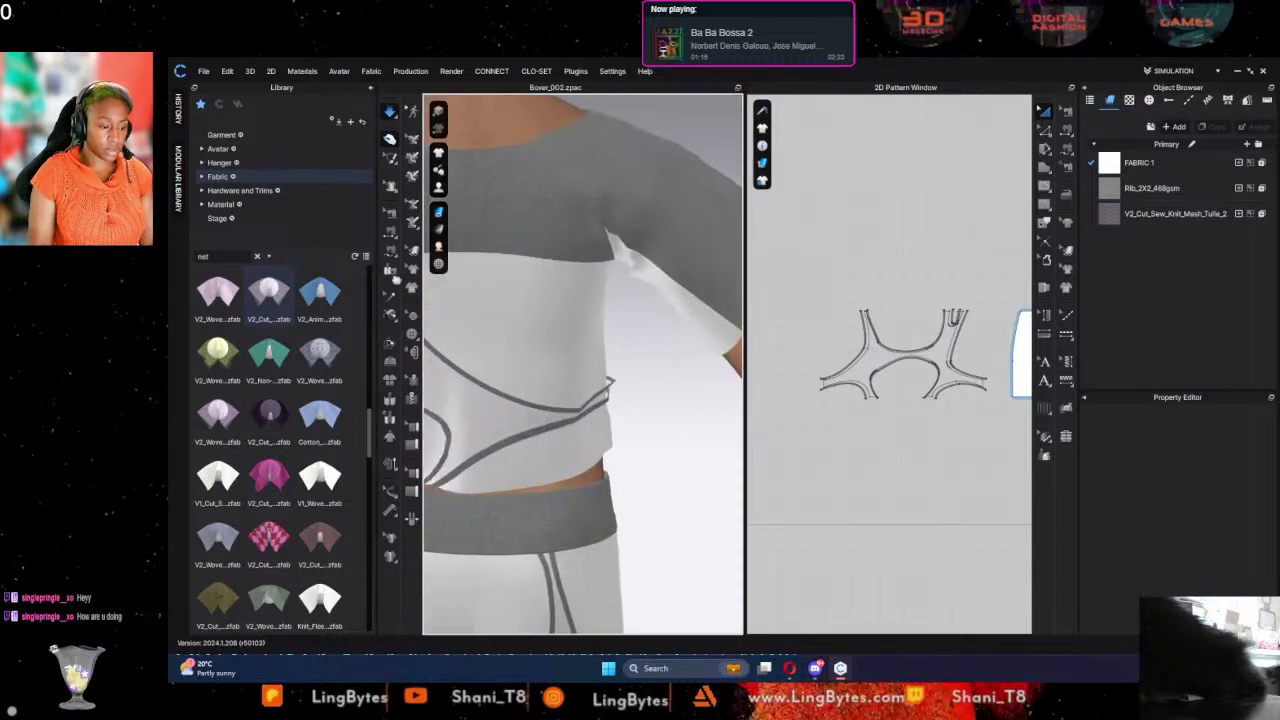
middle_drag(395, 280, 442, 290)
middle_drag(567, 454, 671, 104)
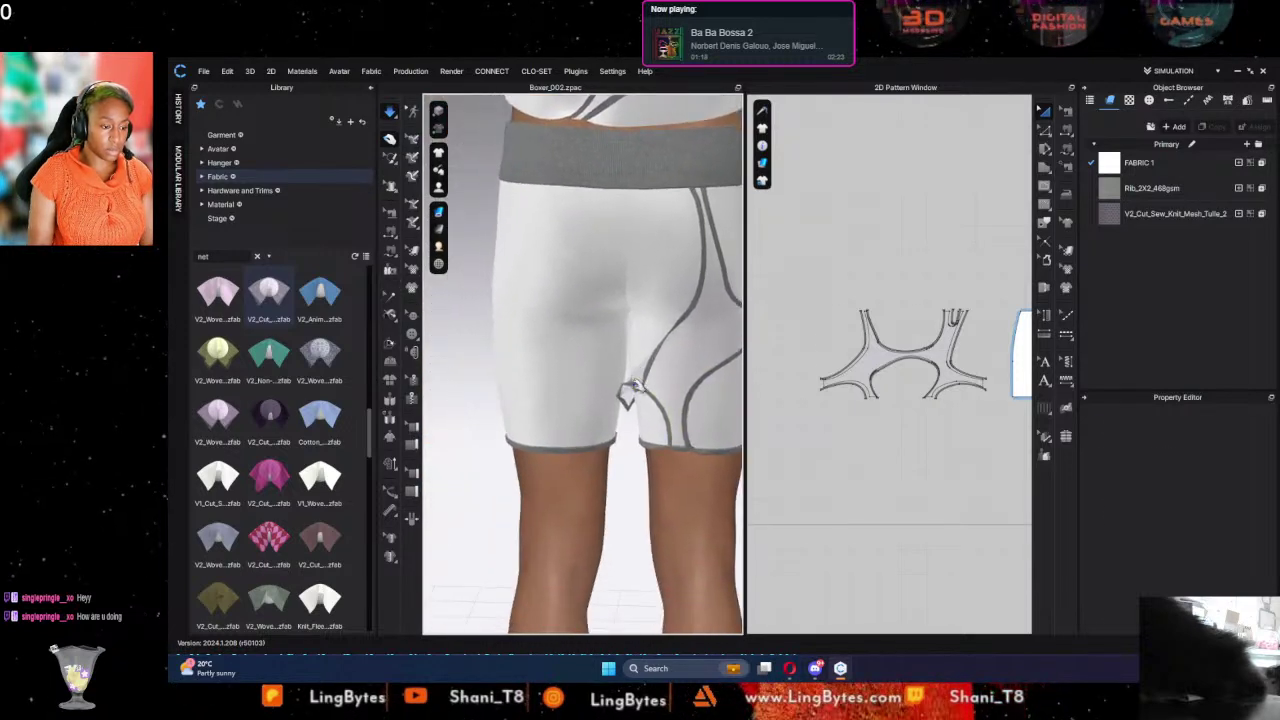
click(633, 390)
click(627, 382)
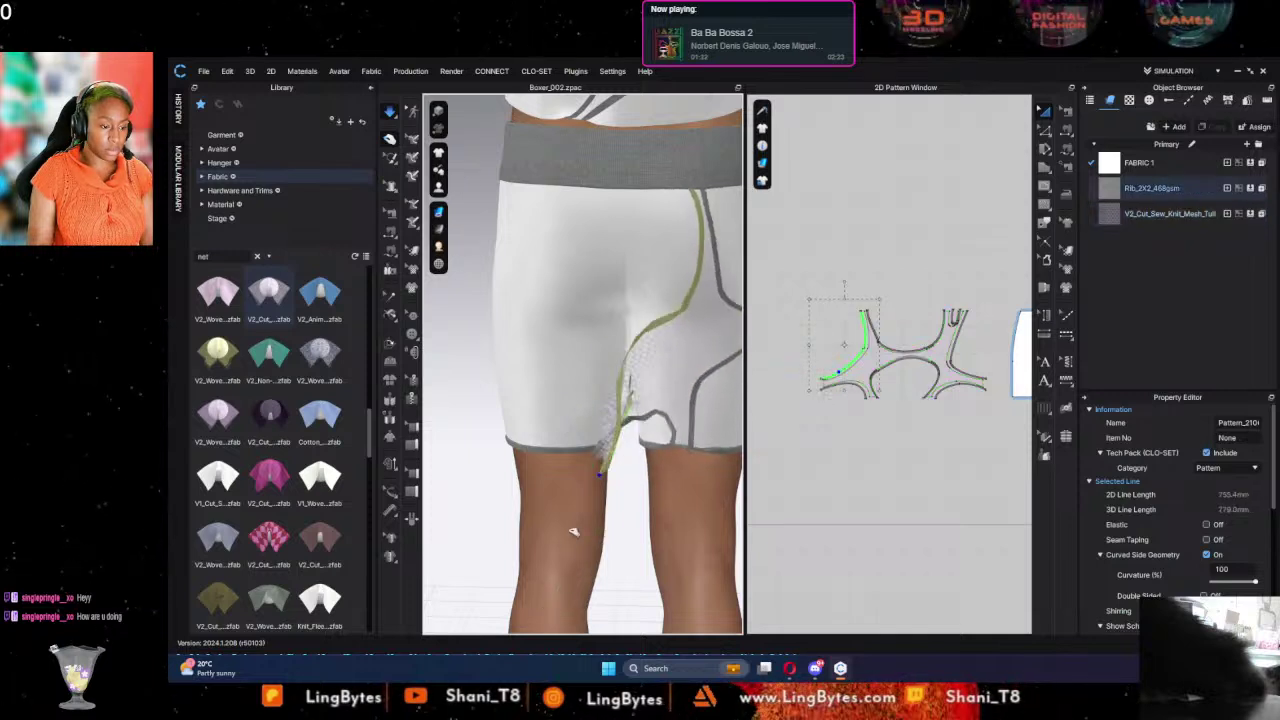
click(657, 446)
Step: Pull the bunched mesh piece down at the back inner leg during simulation to smooth its side end
click(641, 378)
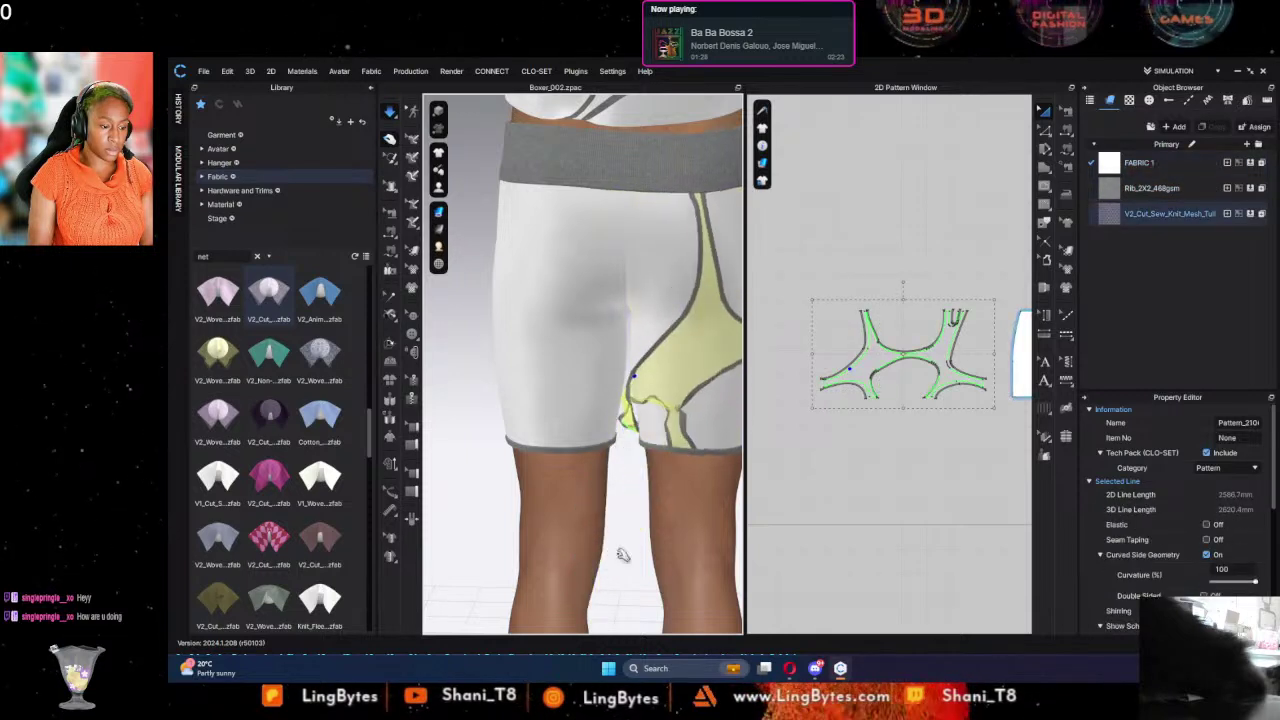
drag(626, 416, 524, 664)
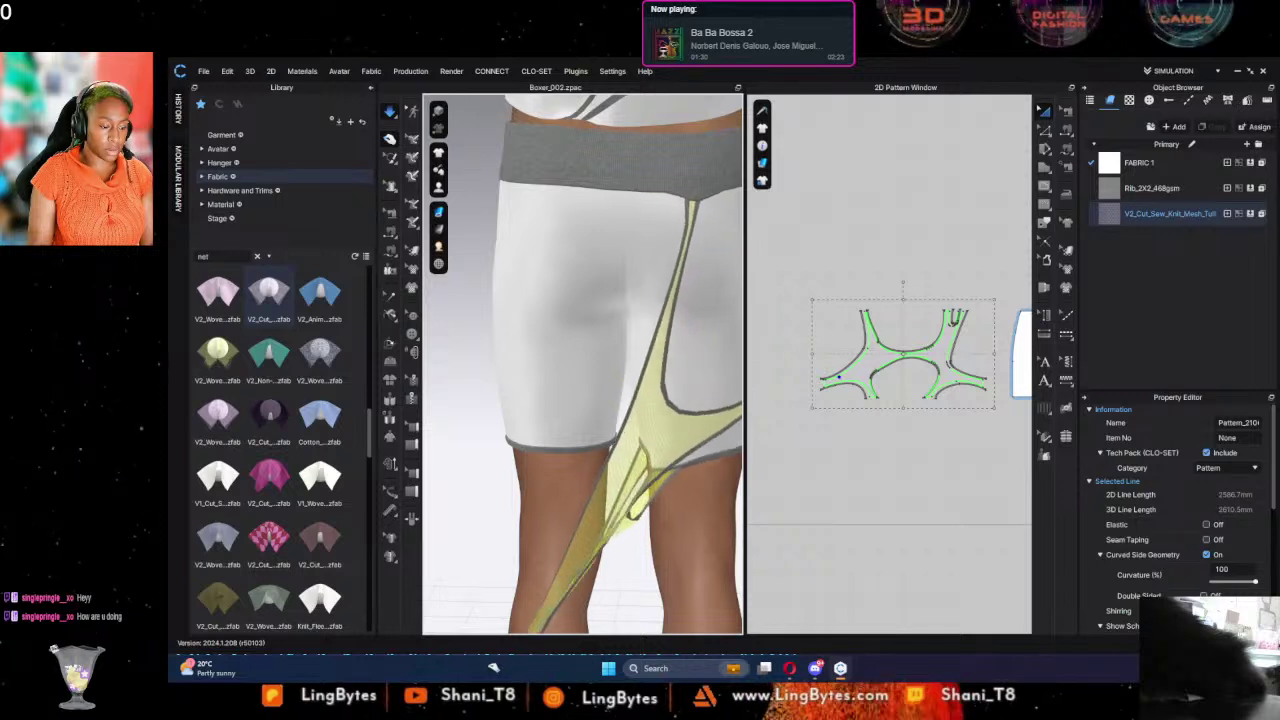
drag(612, 265, 552, 586)
right_drag(607, 527, 1166, 537)
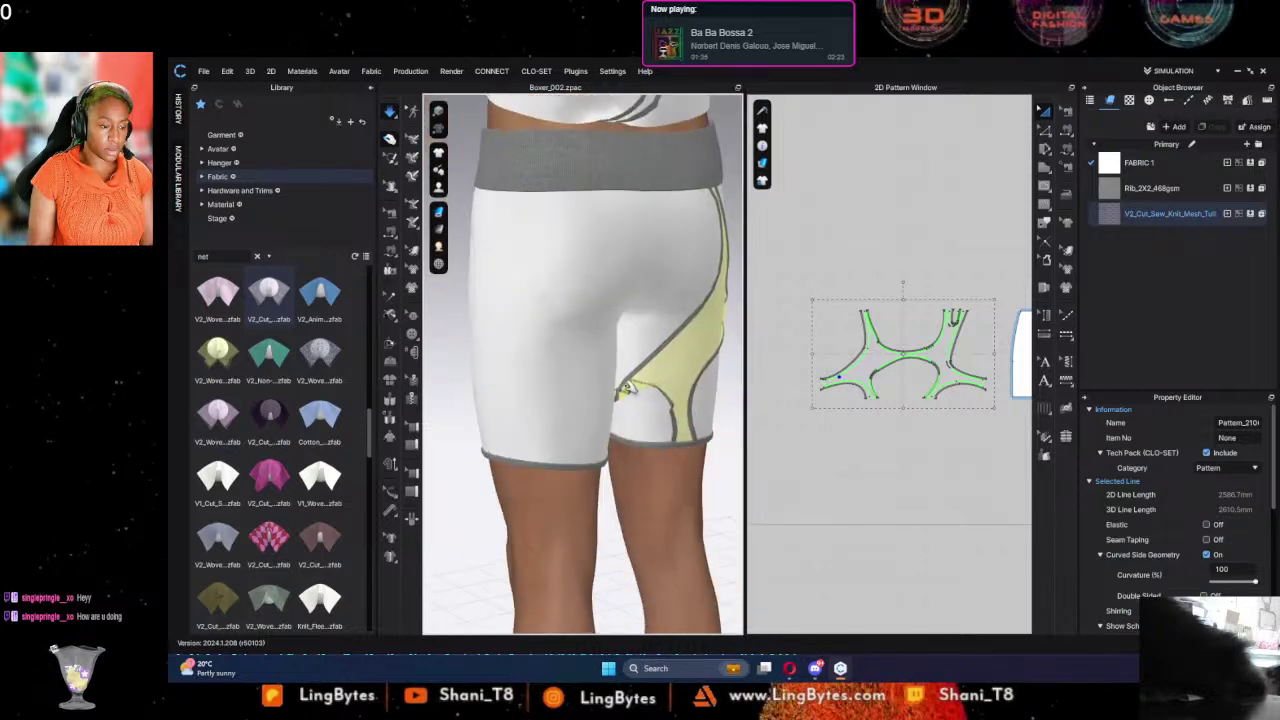
click(626, 327)
right_drag(651, 408, 633, 387)
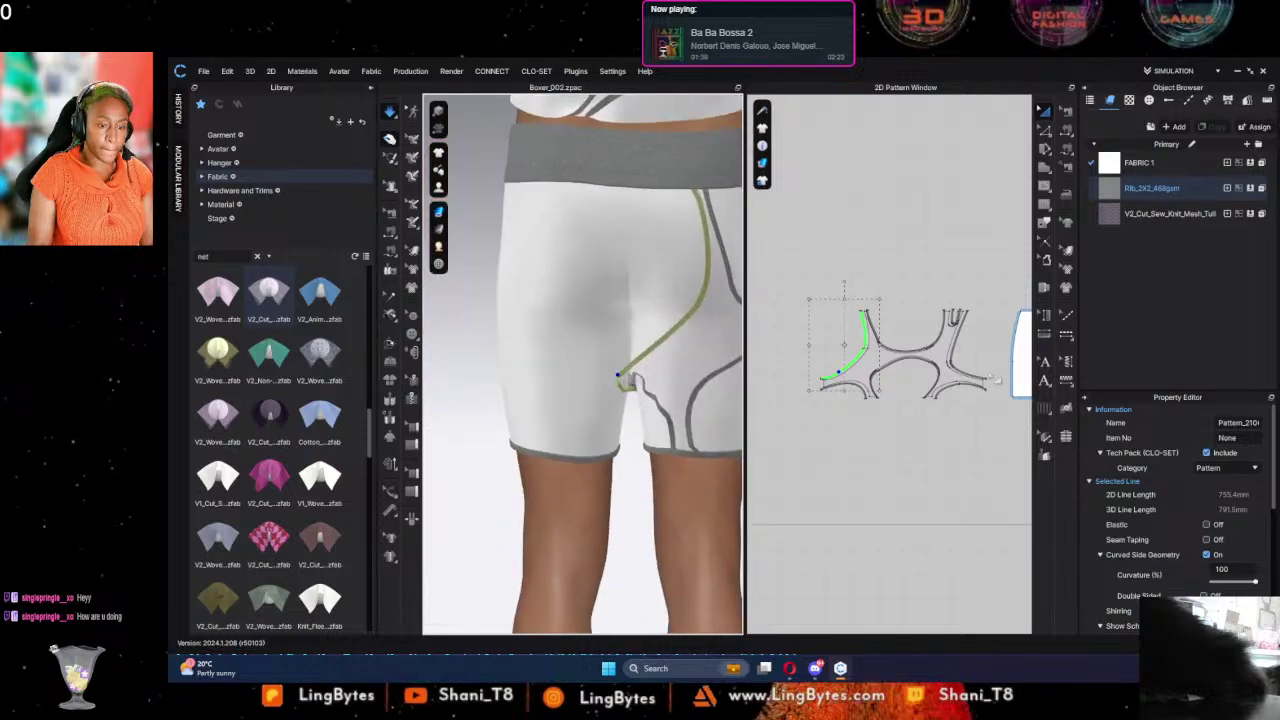
Step: Inspect the sewing along the mesh panel's outer side end in the 2D pattern and select its end seam
click(1065, 111)
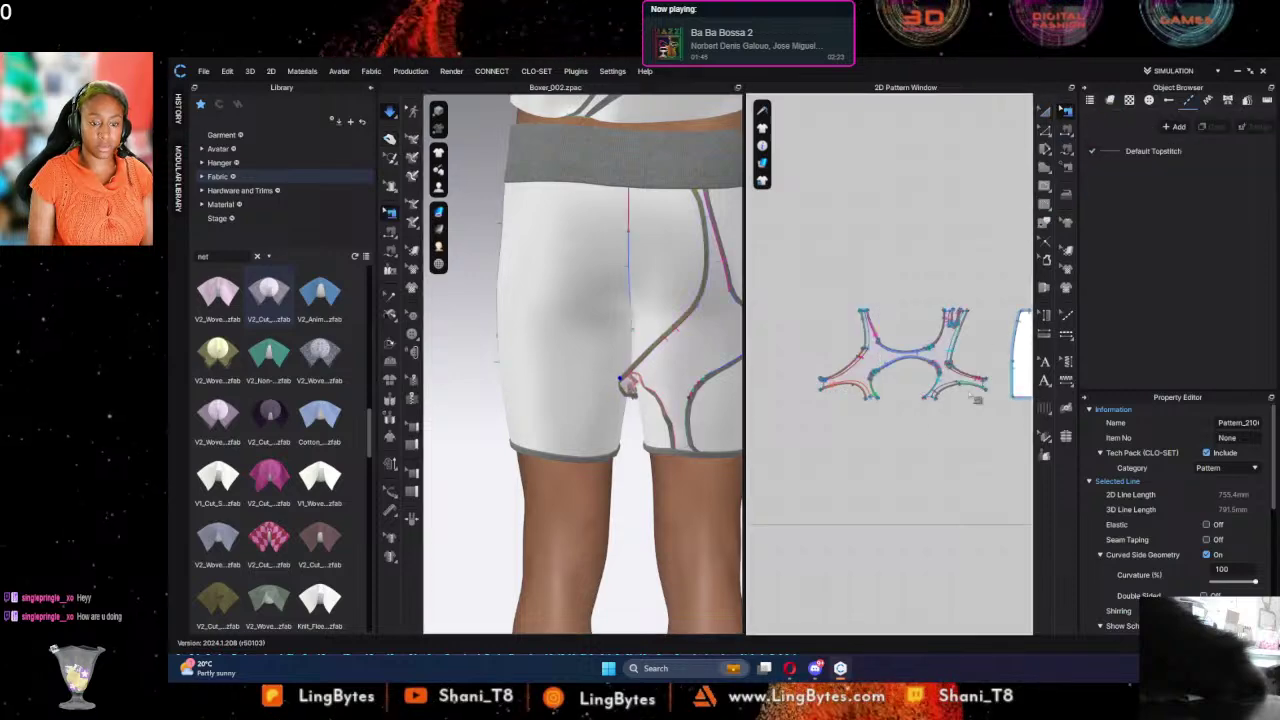
scroll(970, 410, up, 3)
scroll(970, 411, up, 4)
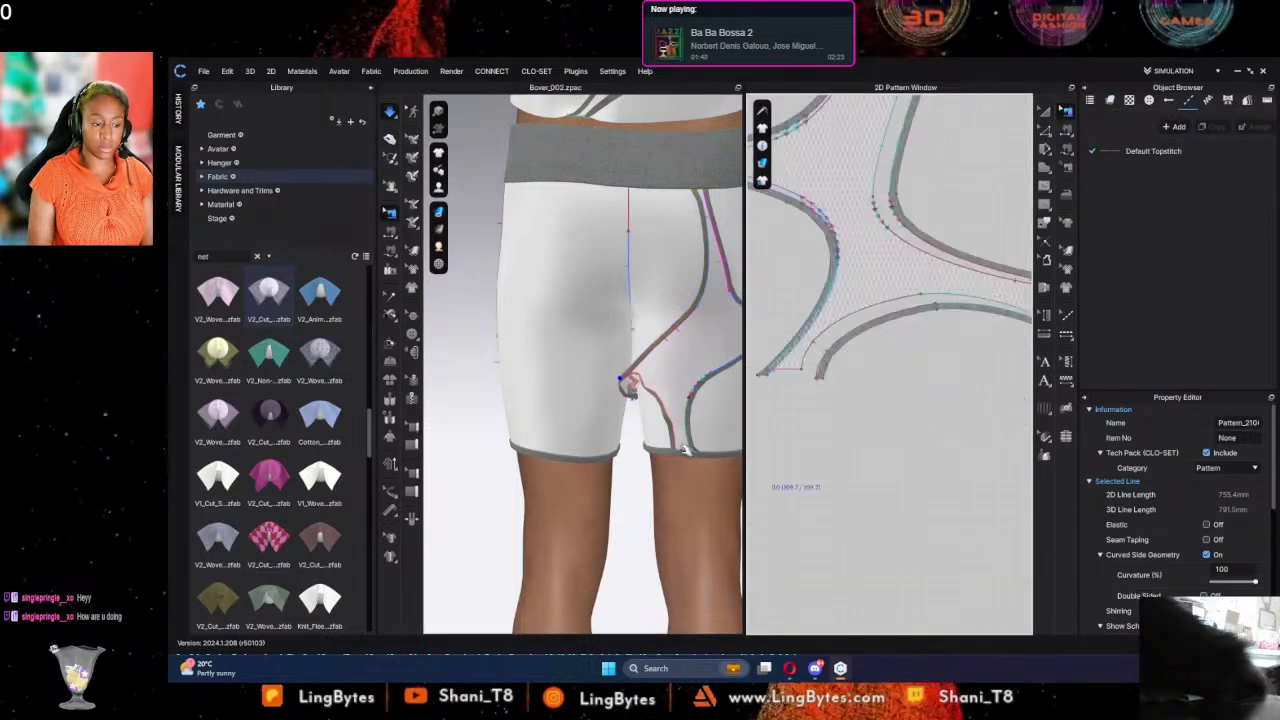
middle_drag(934, 436, 740, 403)
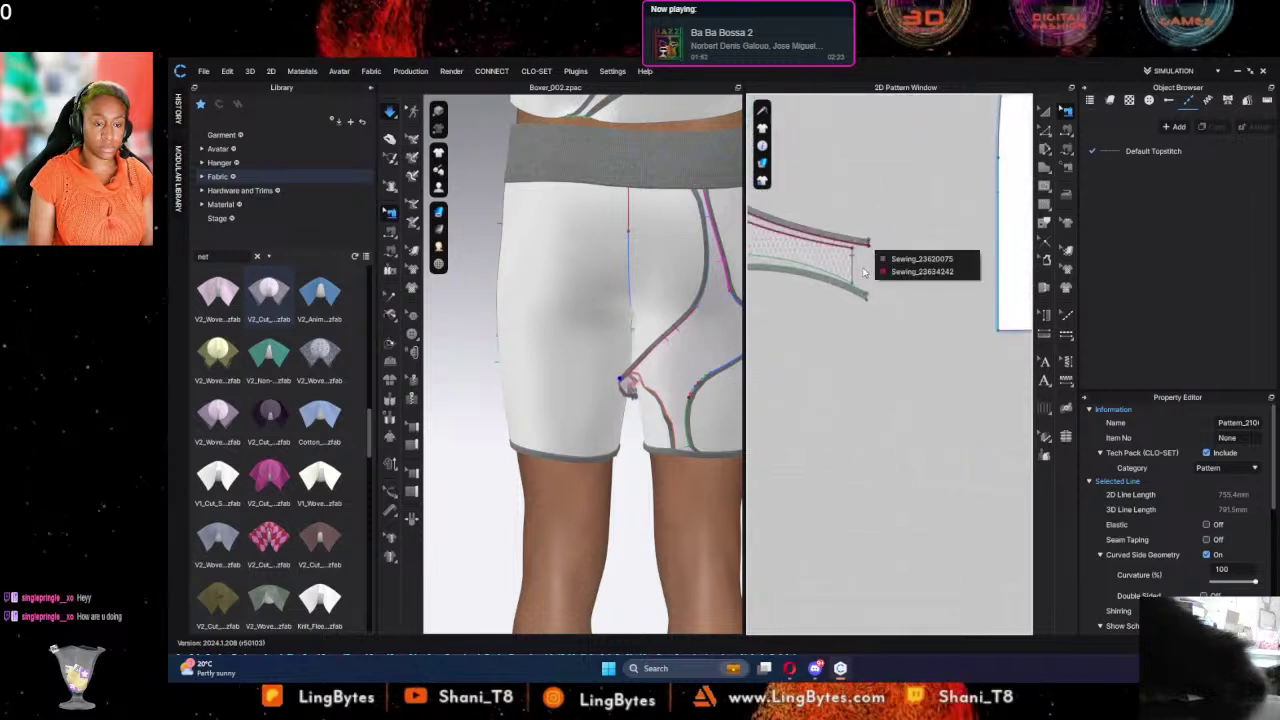
click(864, 272)
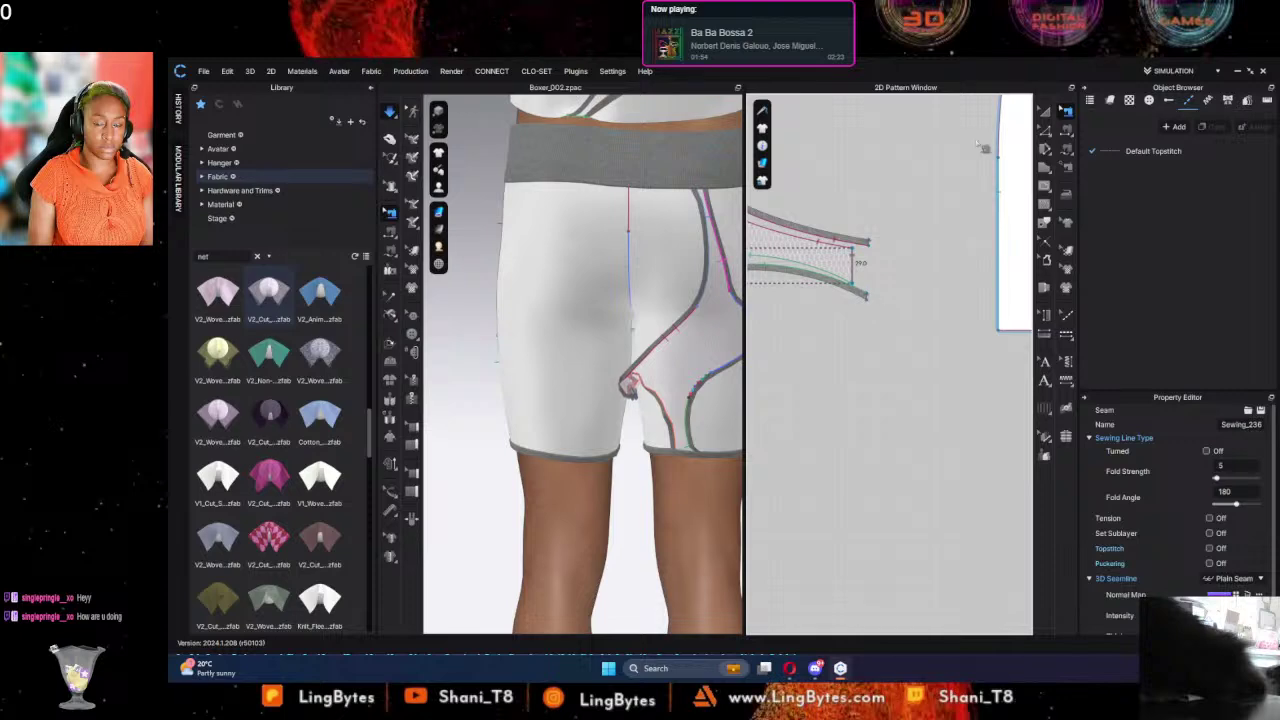
Step: Pull the mesh panel at the inner leg and outer hip so that it lies flat around the leg
click(1043, 112)
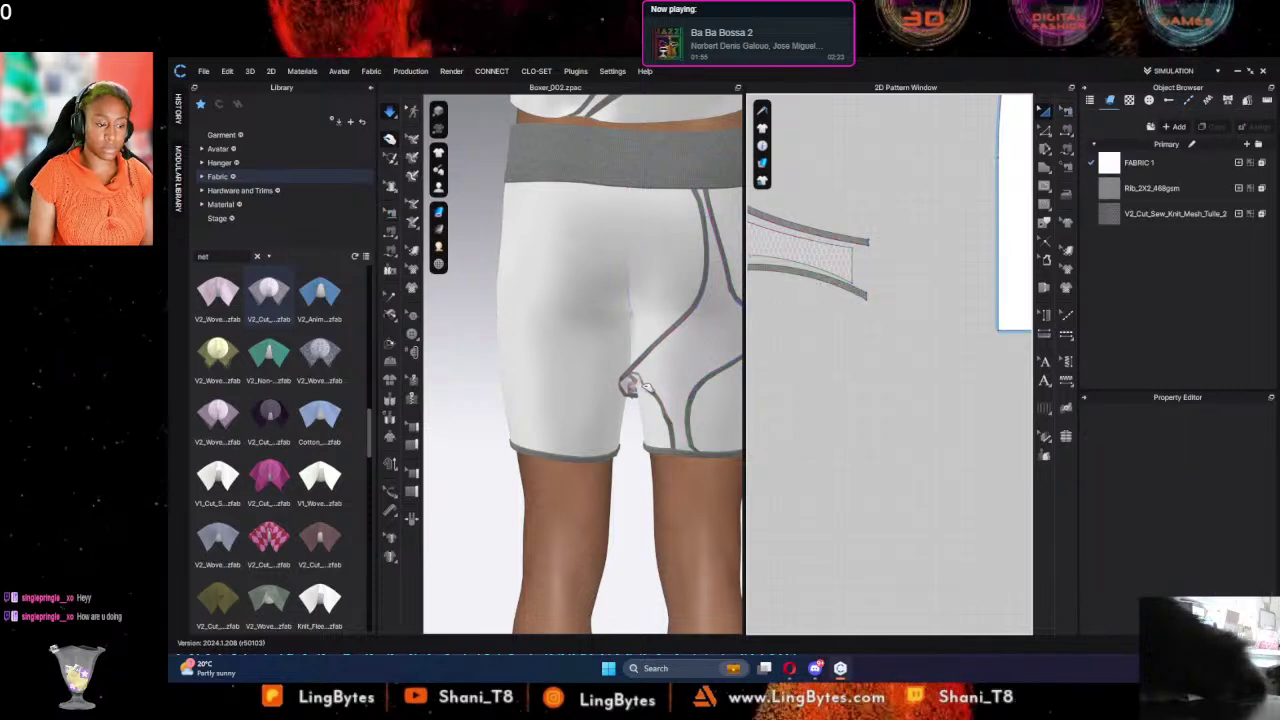
drag(634, 388, 634, 543)
right_drag(636, 398, 869, 417)
drag(613, 386, 633, 445)
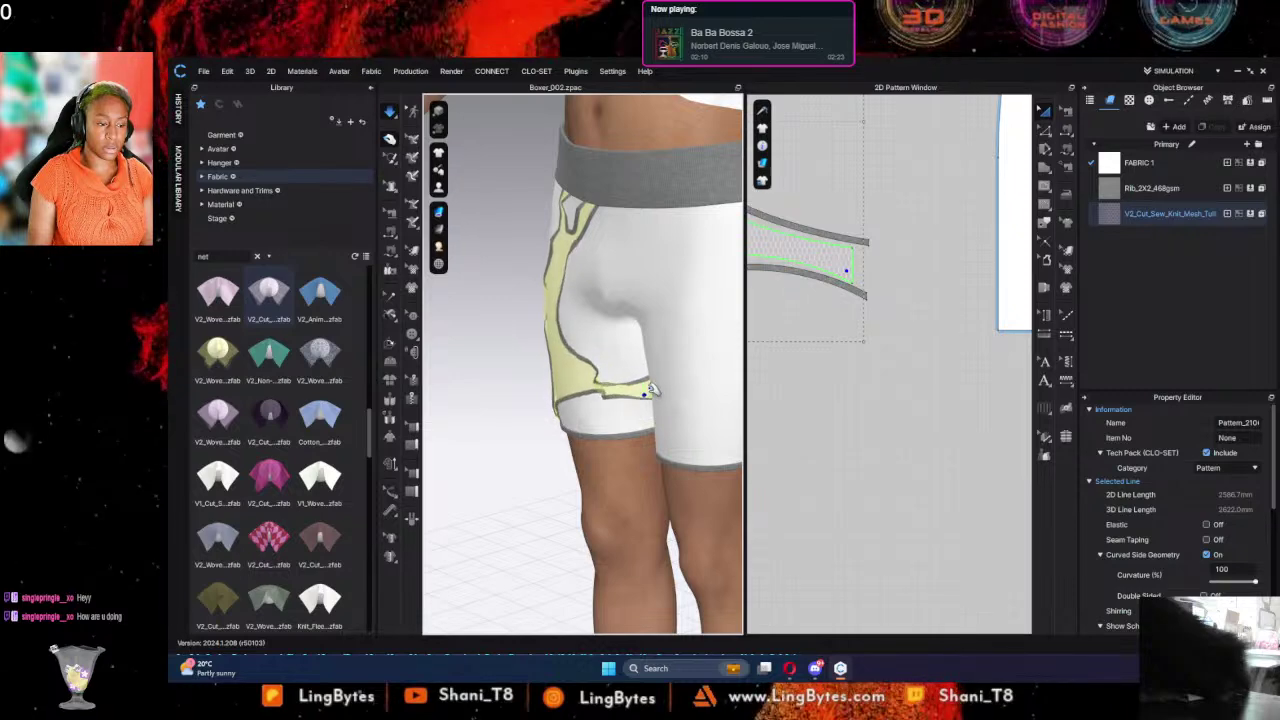
right_drag(617, 383, 893, 403)
click(731, 409)
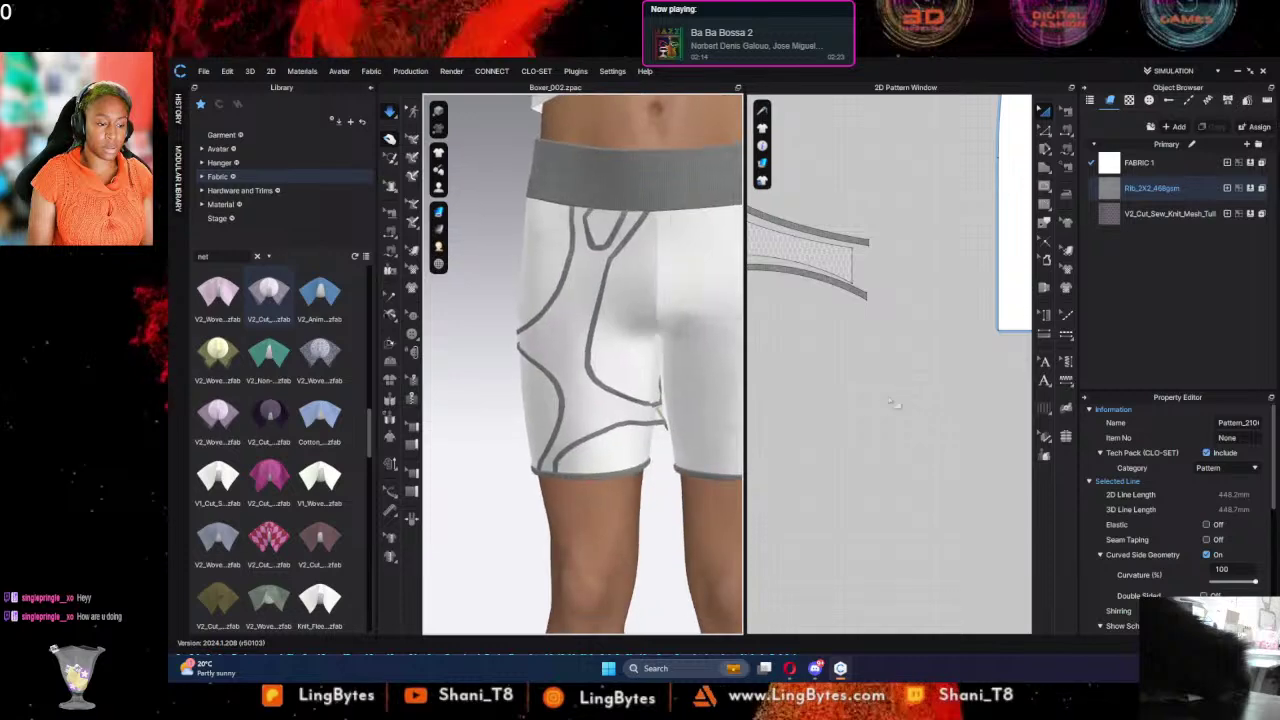
click(565, 274)
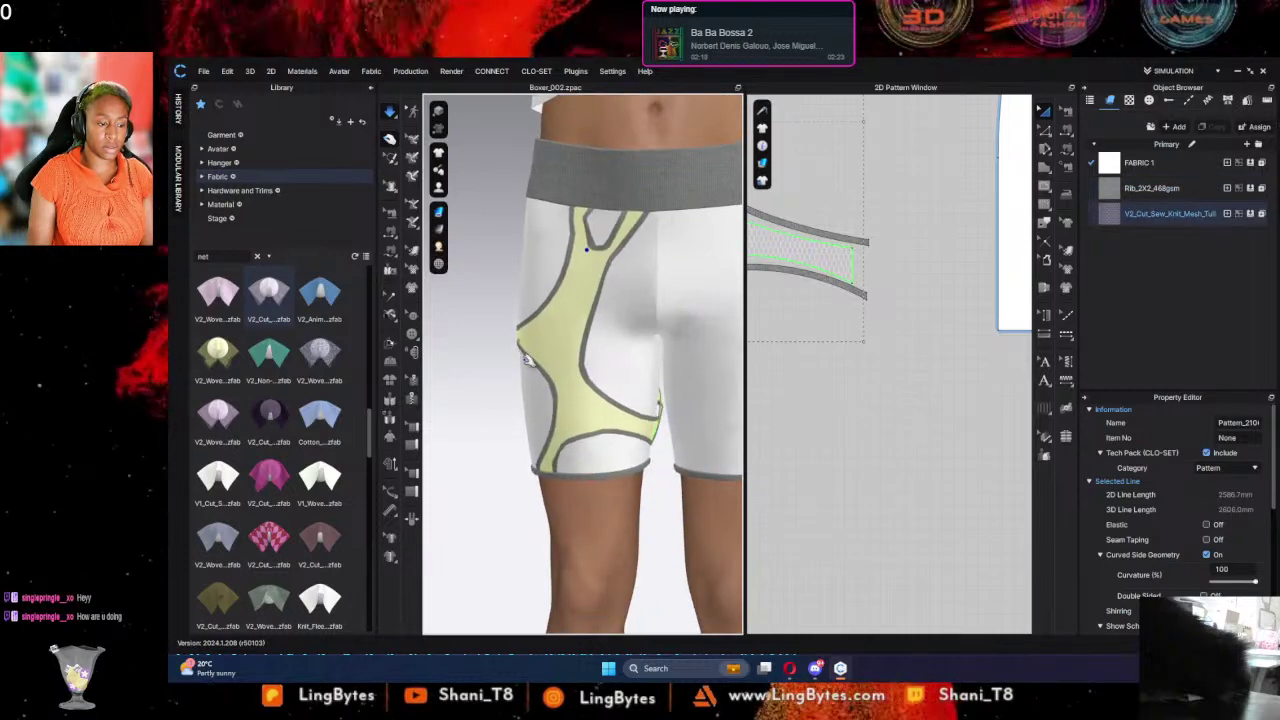
right_drag(528, 358, 551, 391)
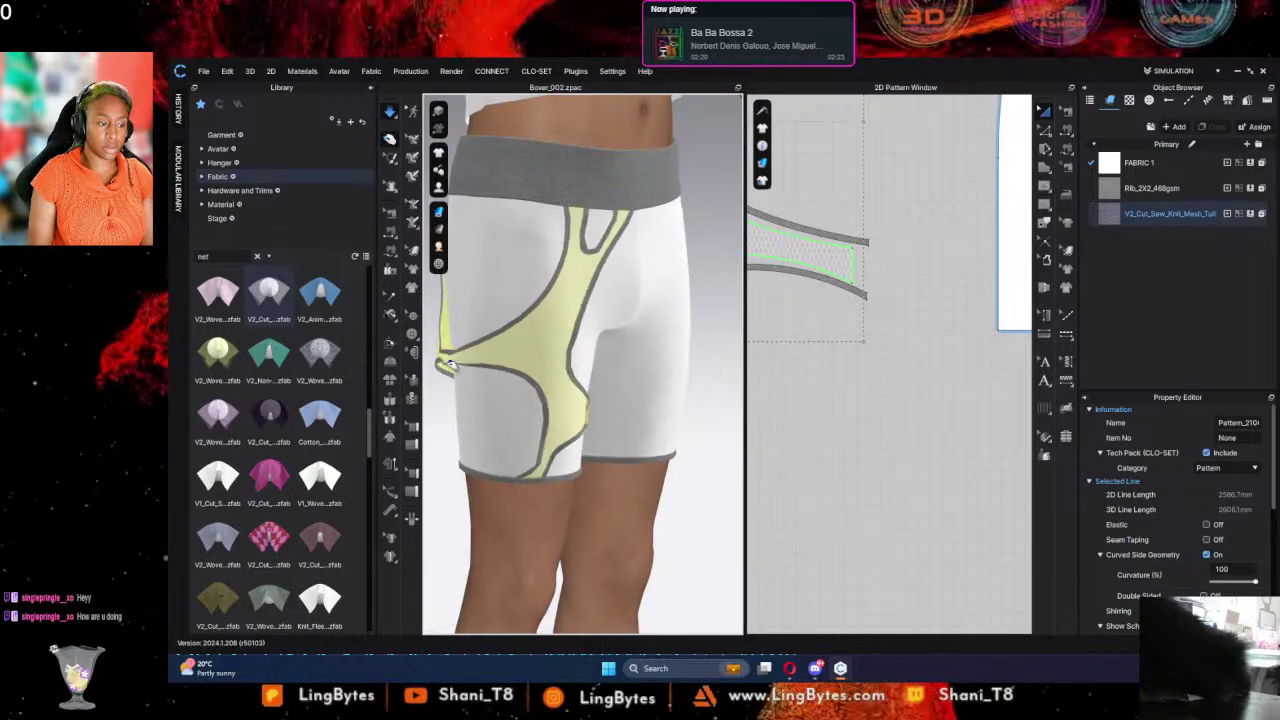
right_drag(452, 364, 482, 362)
Step: Change Add'l Thickness - Rendering for the rib trim strips around the shorts' mesh panel, leaving out the central mesh piece
scroll(831, 271, down, 10)
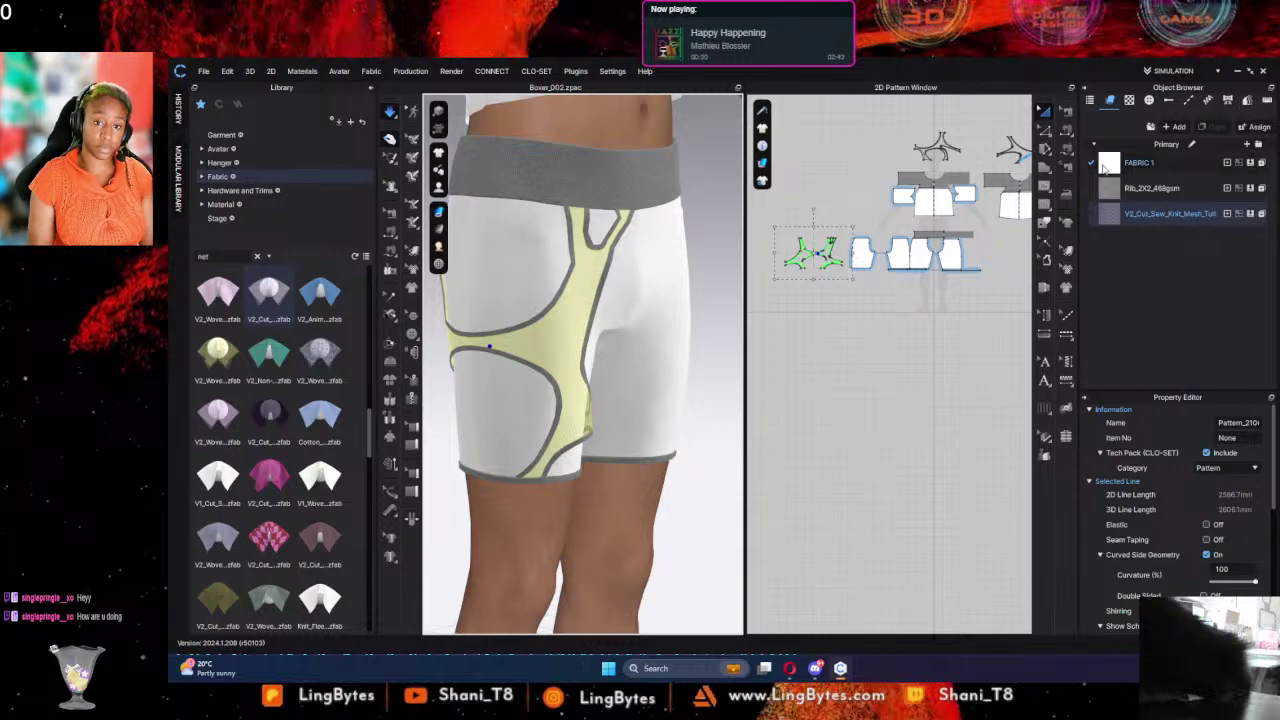
click(1124, 194)
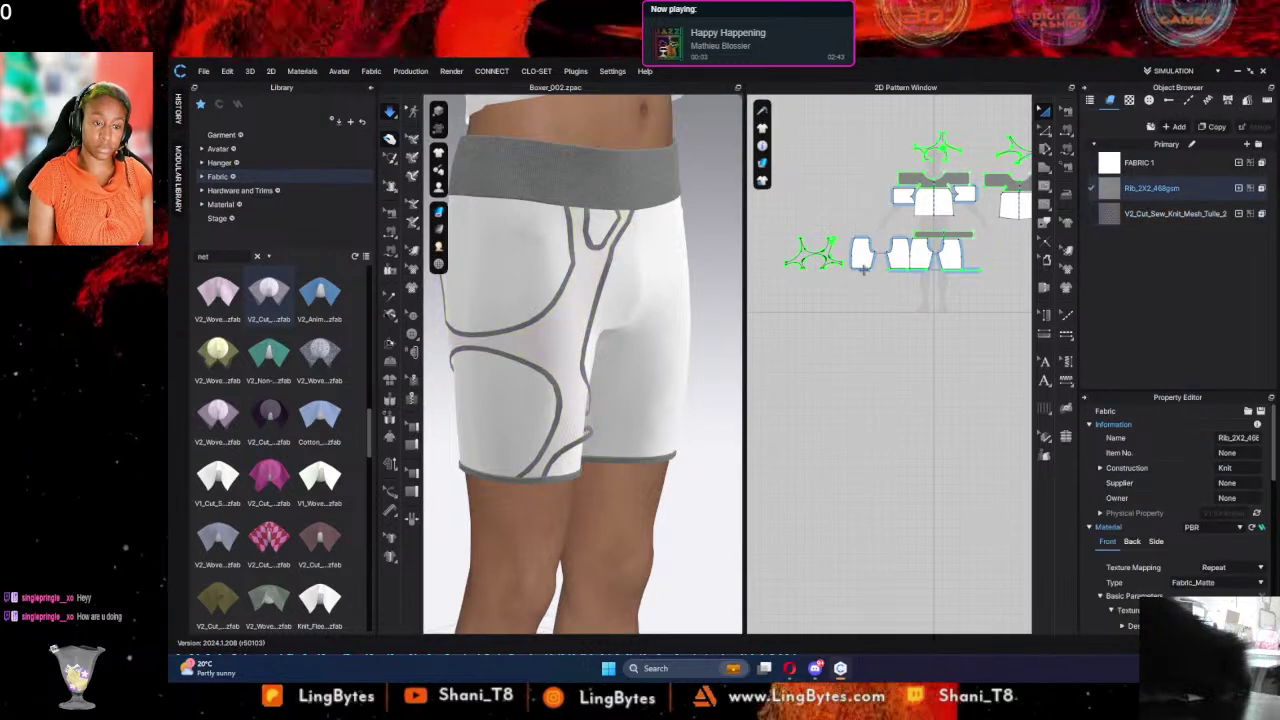
scroll(866, 300, down, 1)
scroll(985, 410, up, 5)
middle_drag(985, 410, 1034, 459)
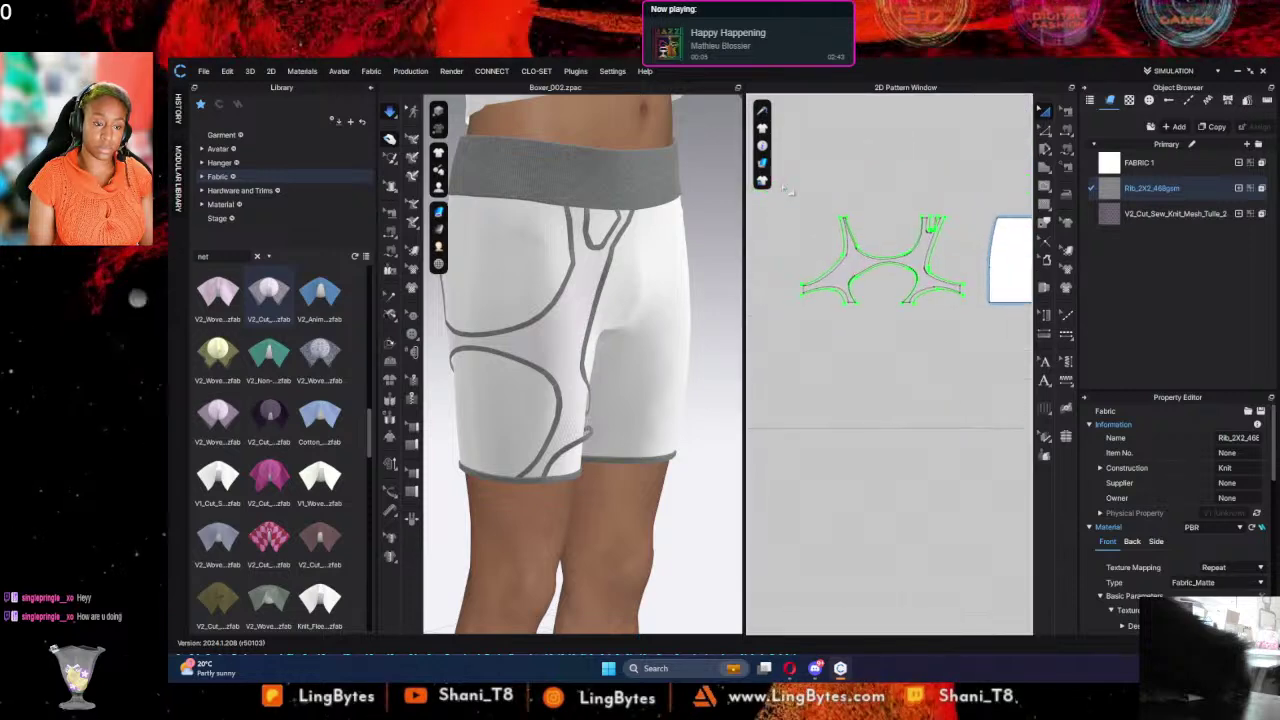
click(857, 265)
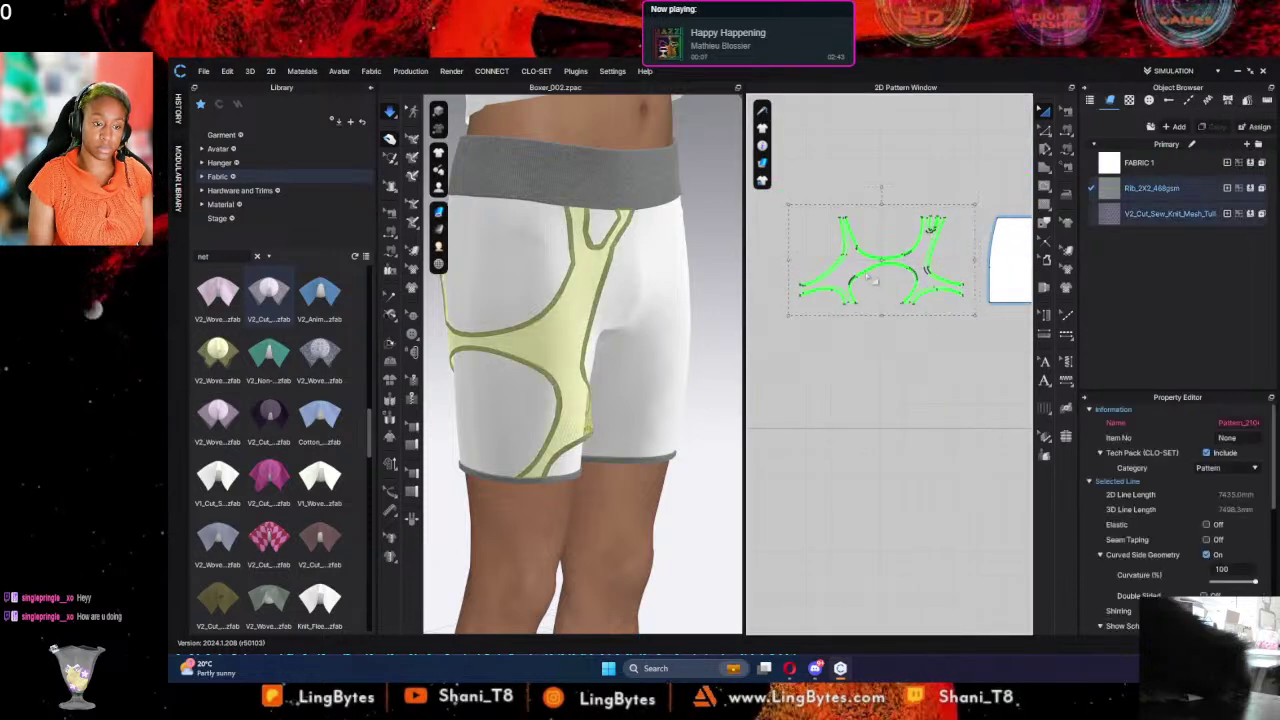
scroll(1149, 530, down, 3)
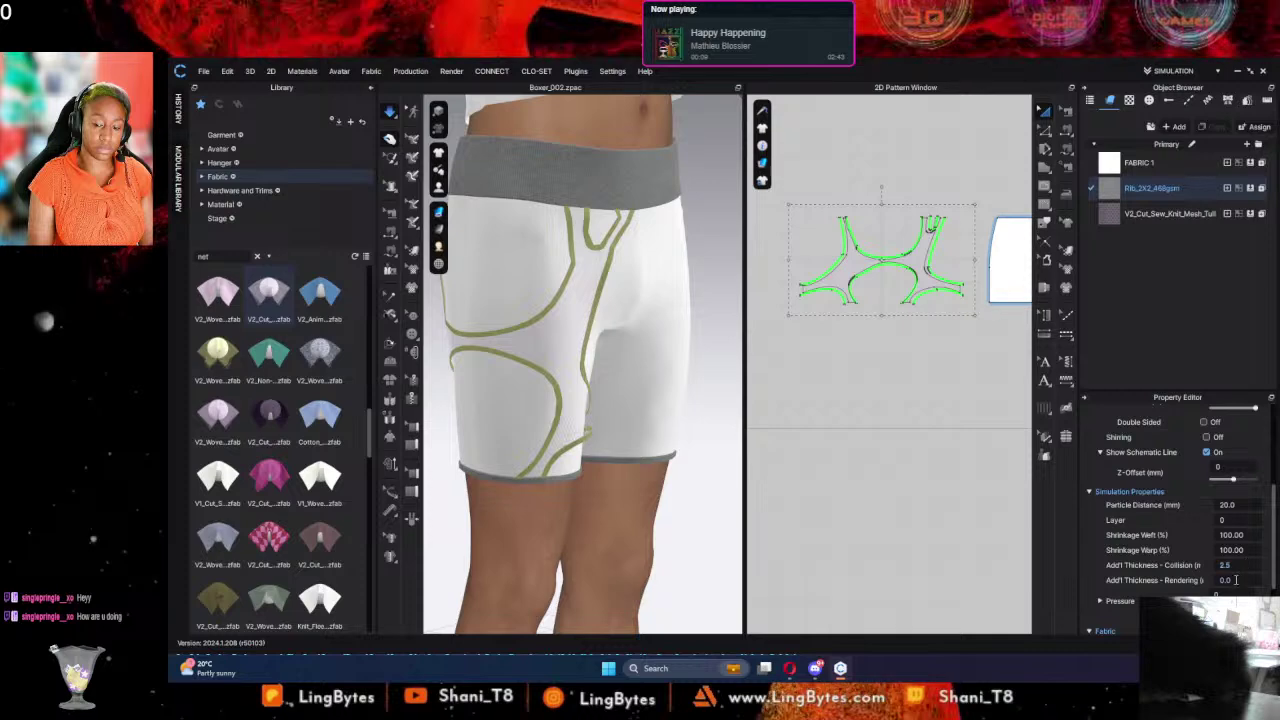
drag(1240, 581, 1214, 582)
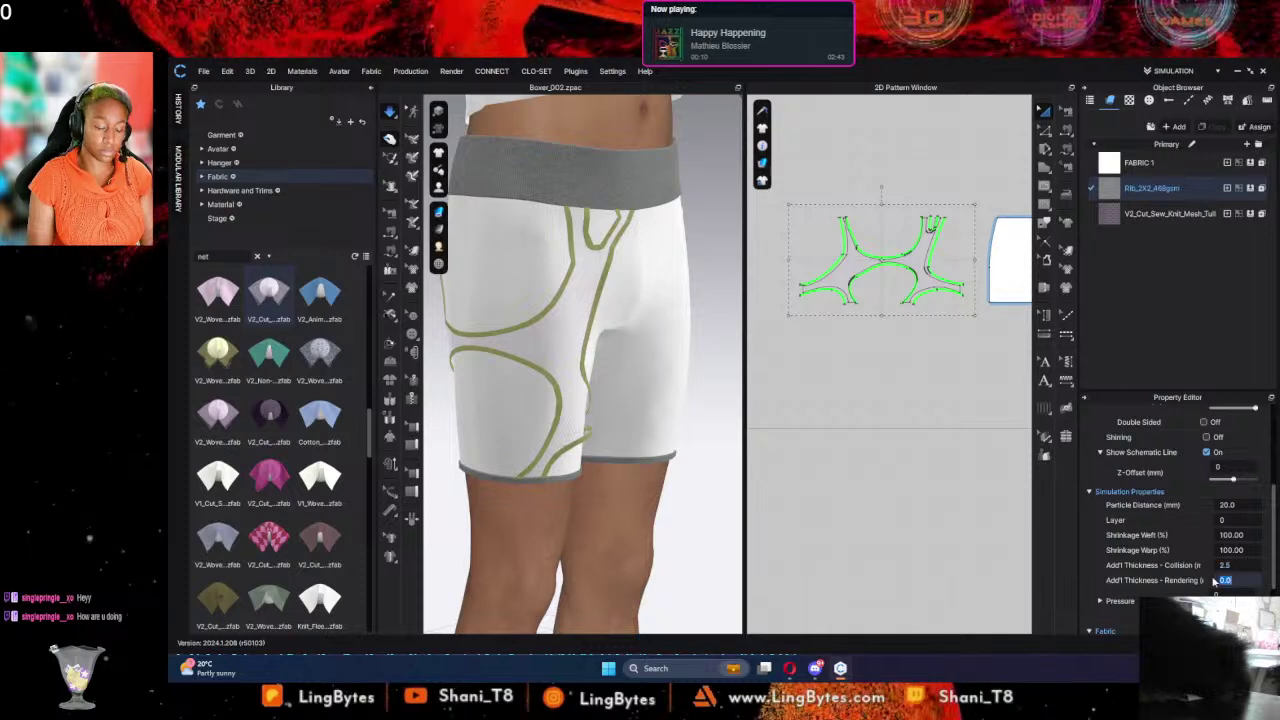
click(964, 483)
Step: Check the hem band's thickness, then change Add'l Thickness - Rendering for the rib trim strips of both top mesh panels, excluding the mesh pieces
middle_drag(932, 324, 785, 371)
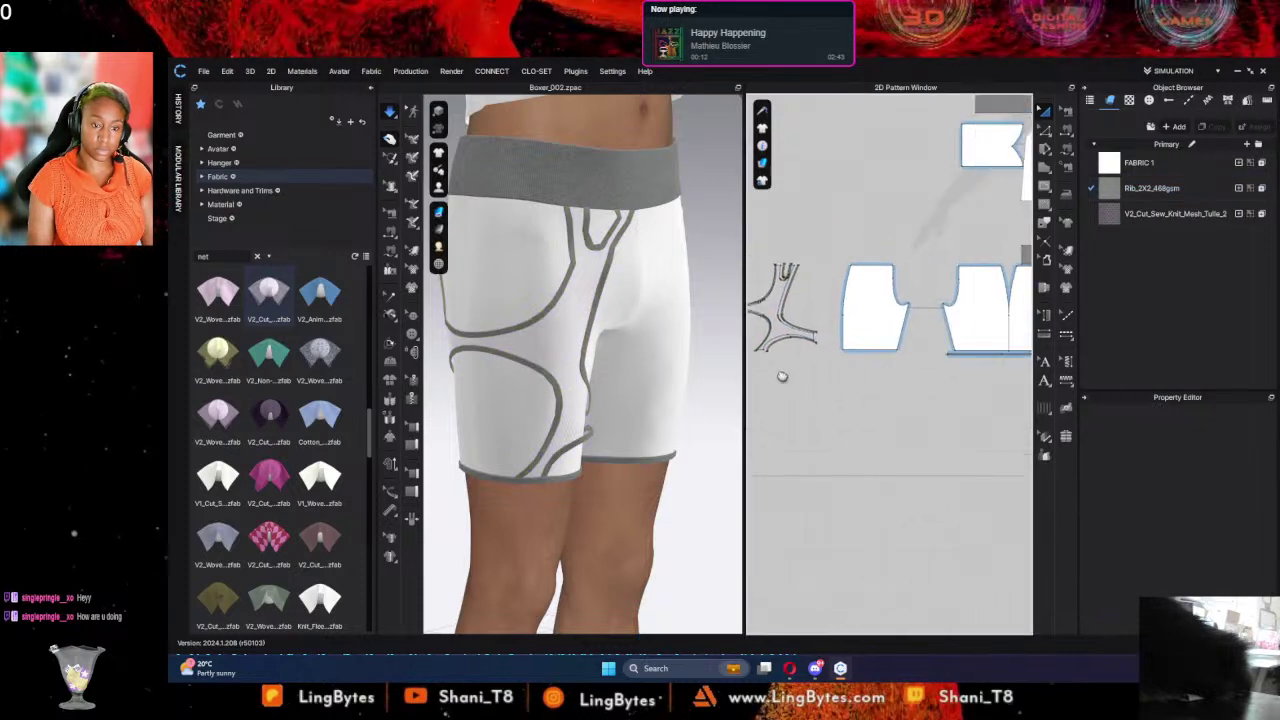
click(965, 354)
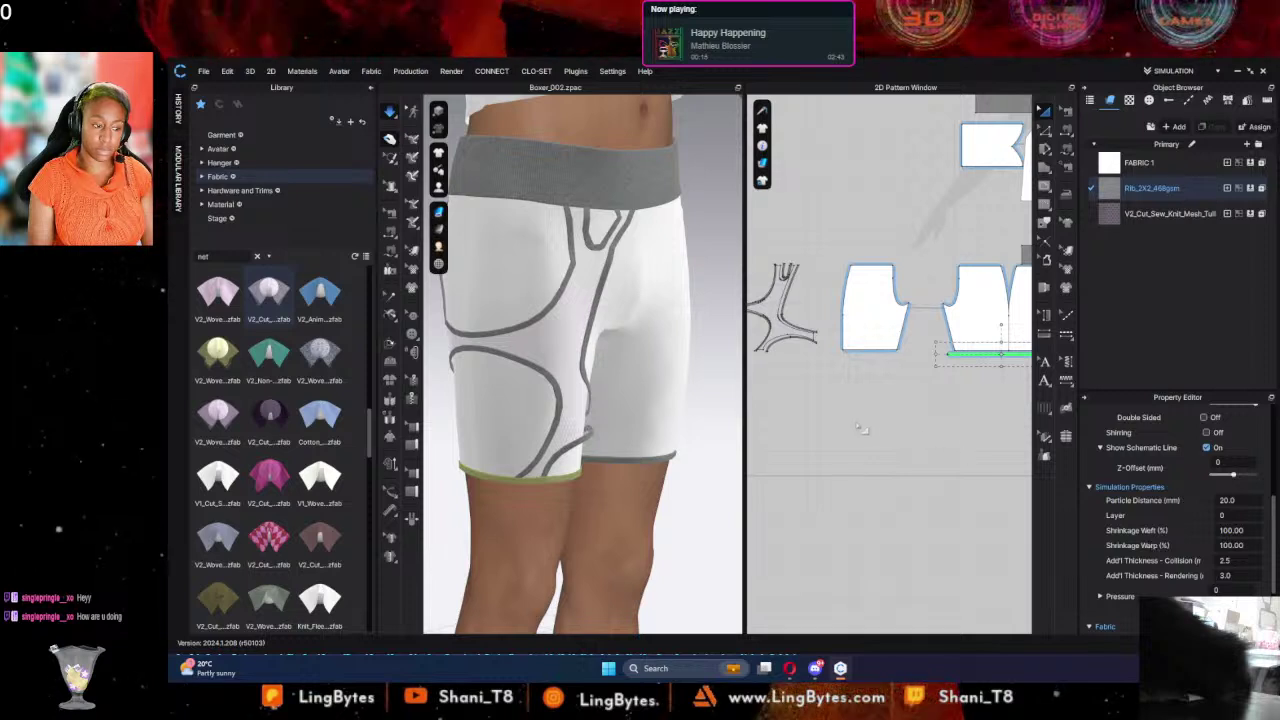
scroll(857, 429, down, 4)
right_drag(855, 297, 793, 329)
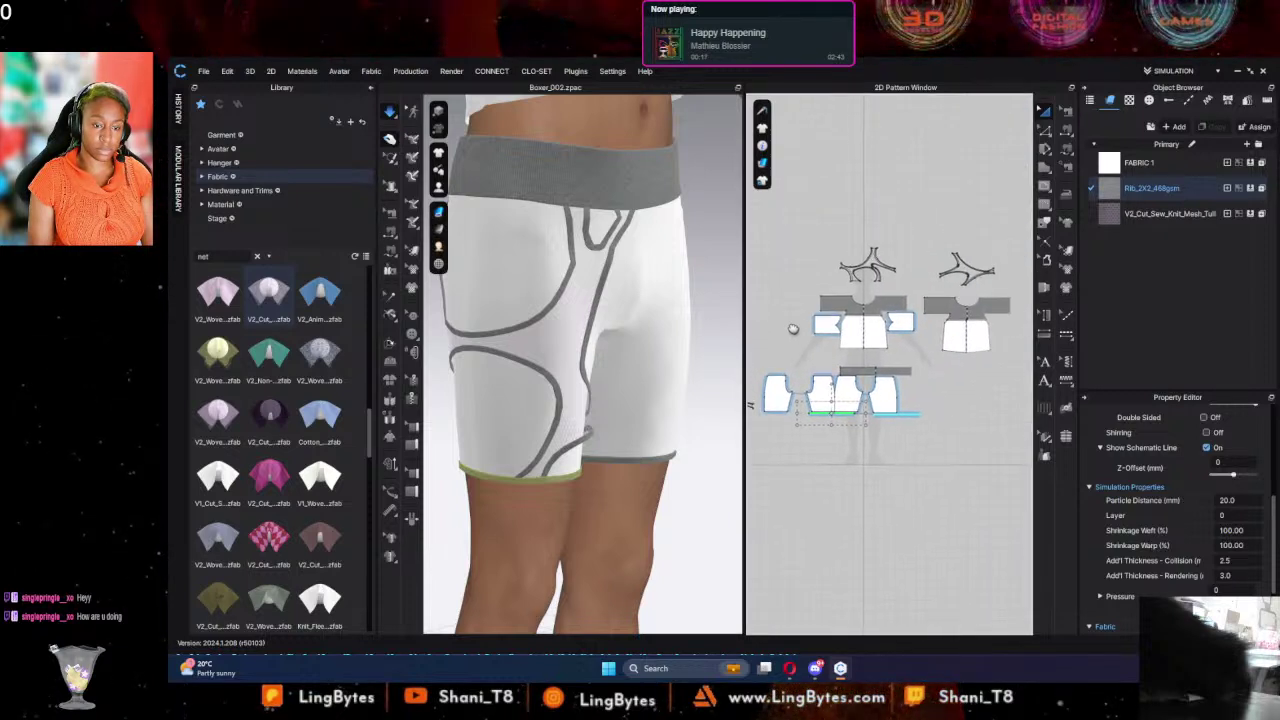
drag(804, 213, 1008, 298)
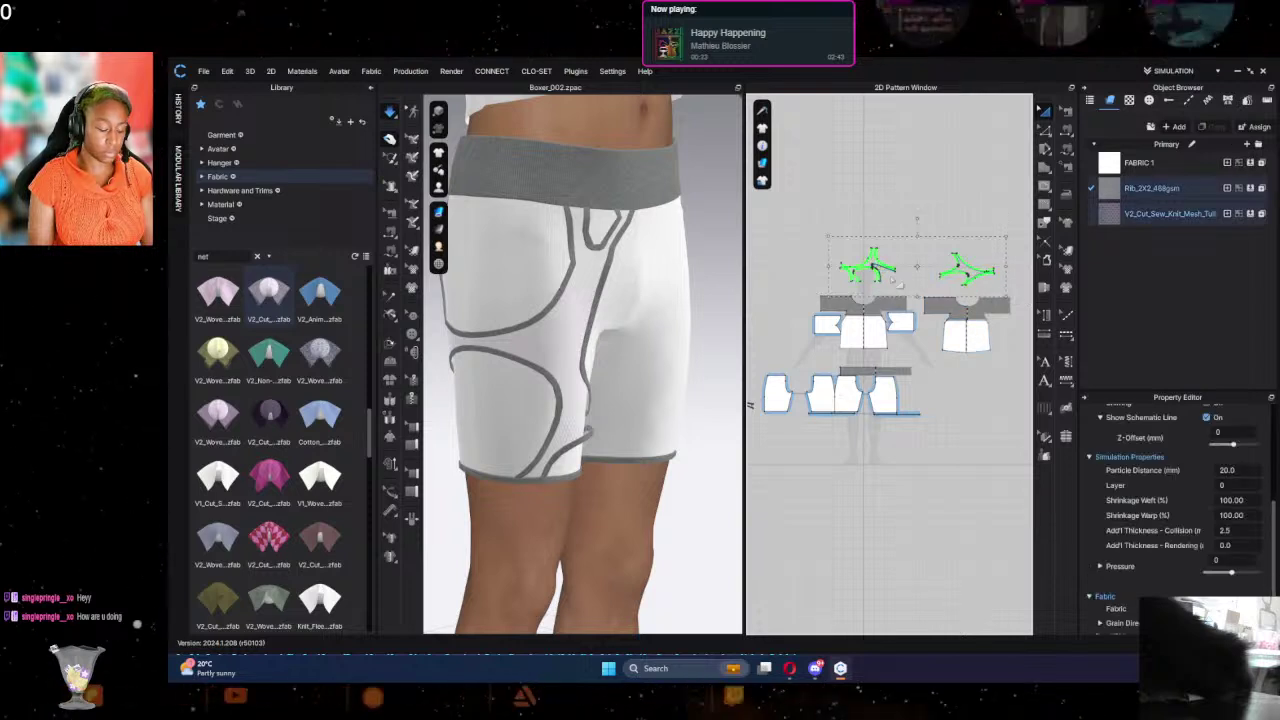
scroll(877, 269, up, 4)
scroll(882, 271, up, 5)
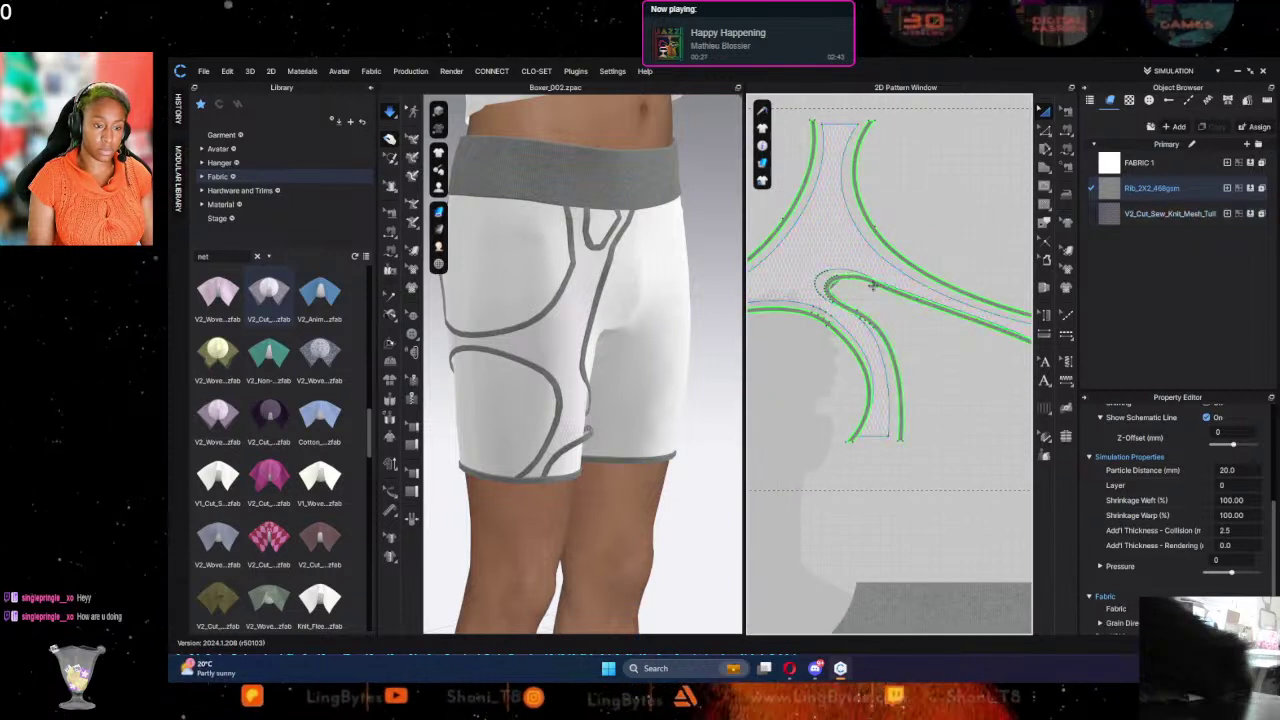
click(1238, 543)
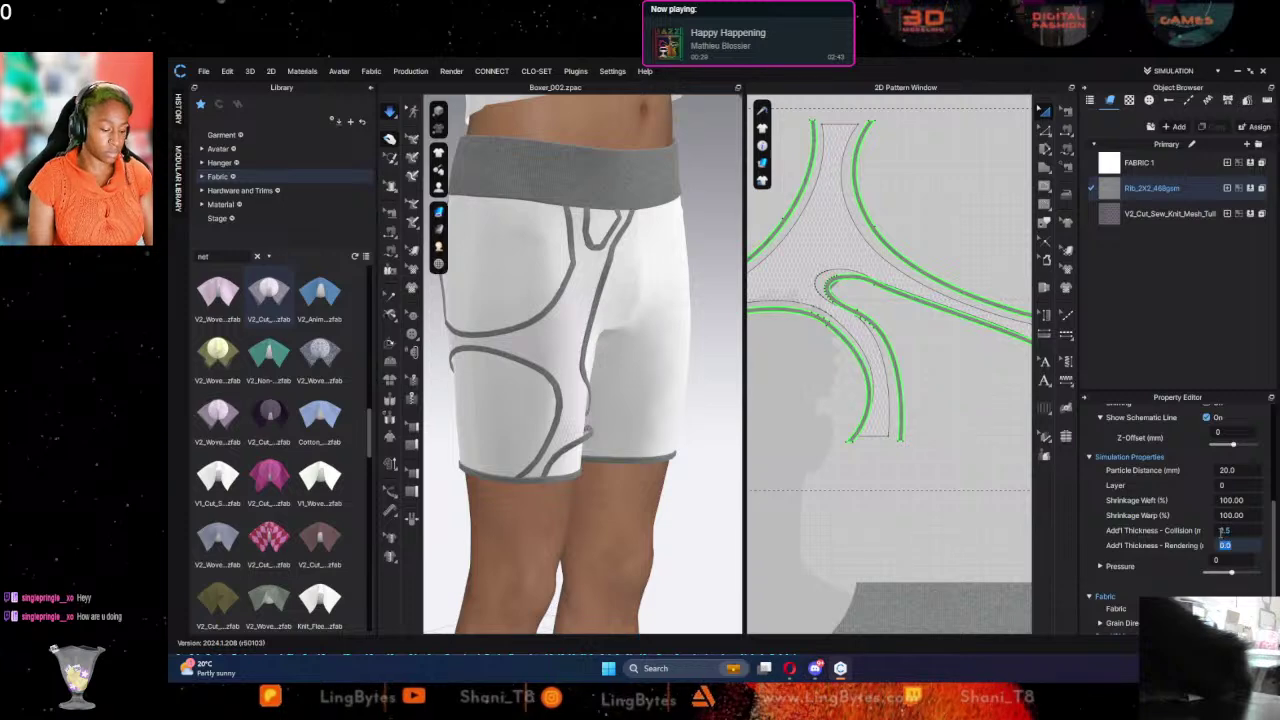
click(972, 523)
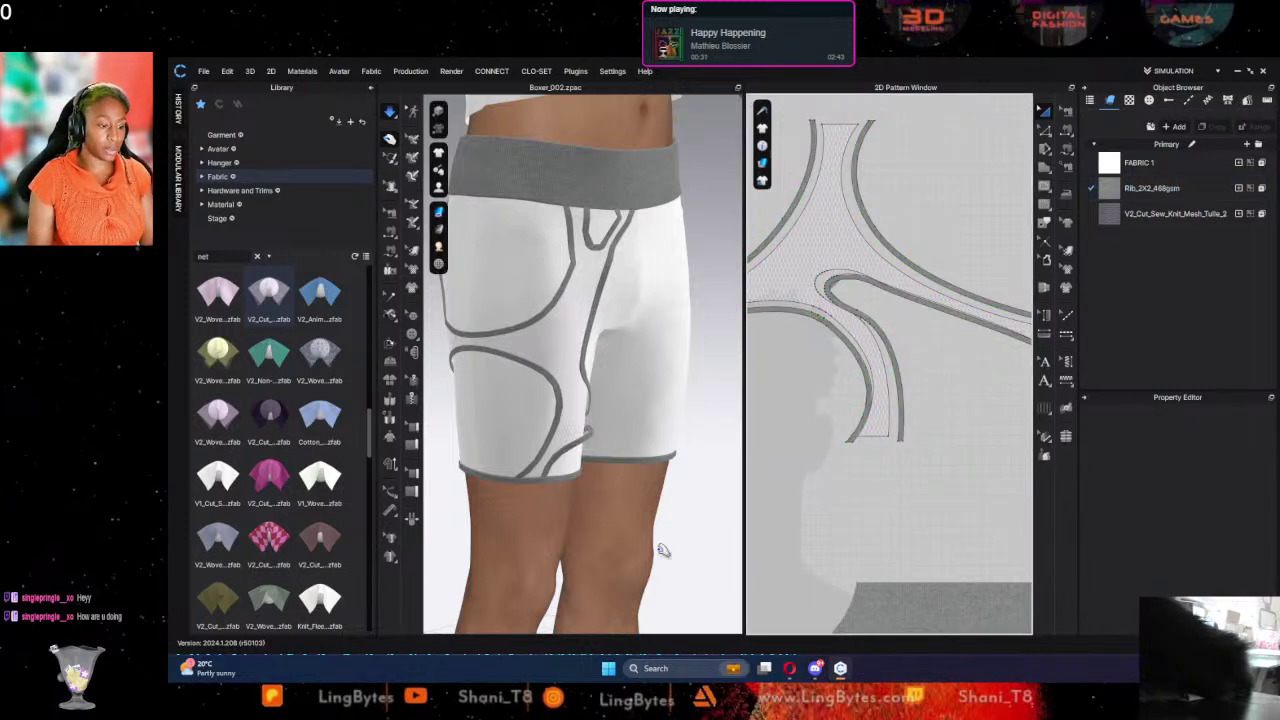
Step: Check the waistband's thickness and set Add'l Thickness - Rendering to 3 for the grey rib yoke at the top's front
right_drag(660, 549, 663, 435)
click(683, 398)
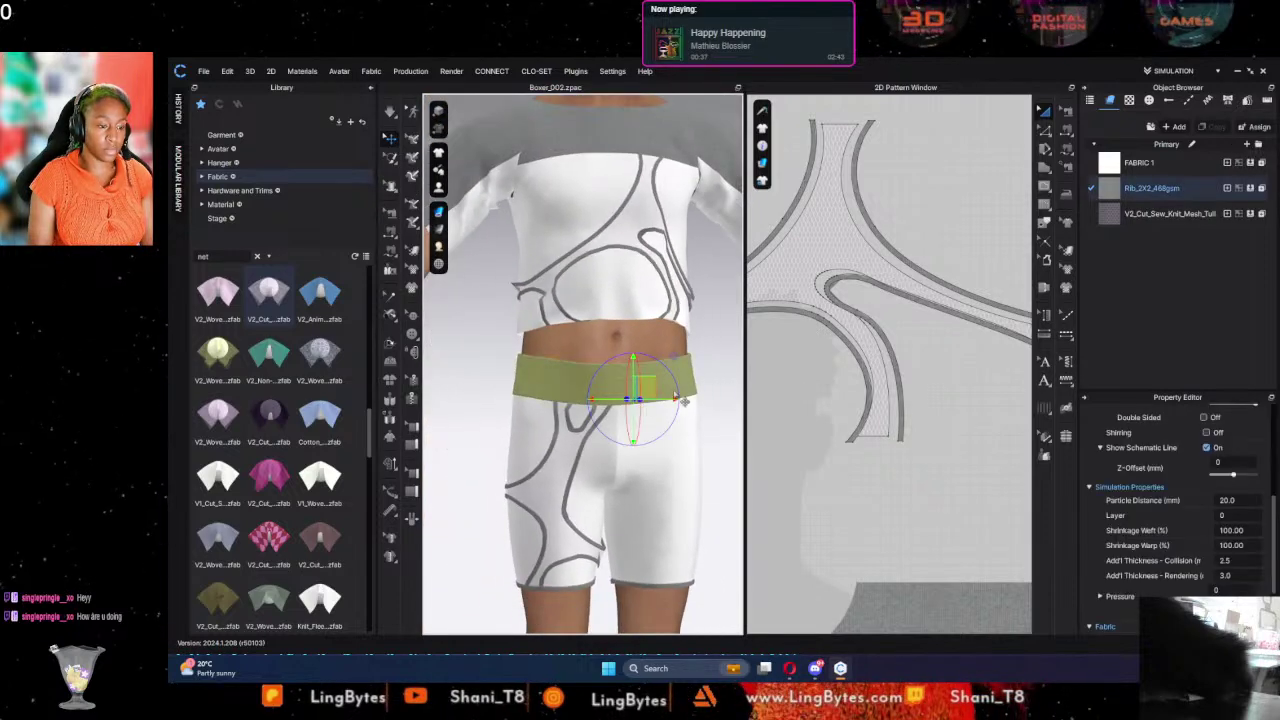
scroll(948, 485, up, 3)
scroll(951, 485, down, 4)
click(557, 141)
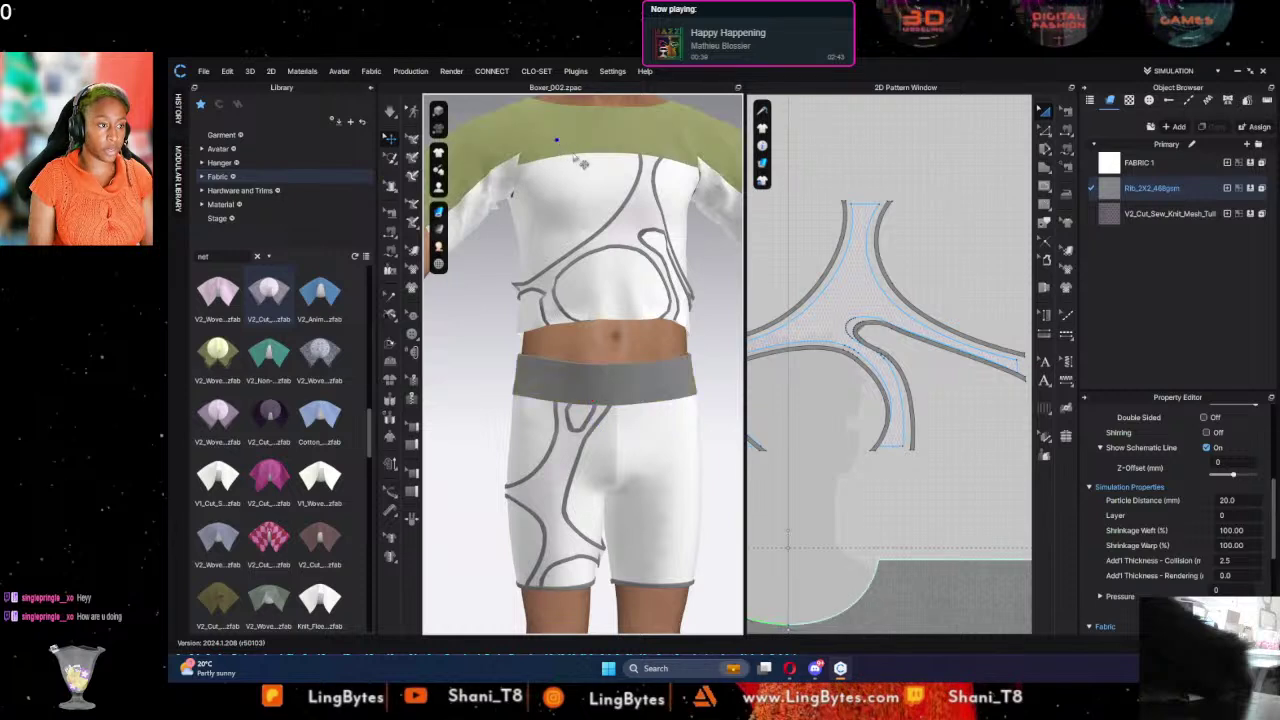
click(1226, 575)
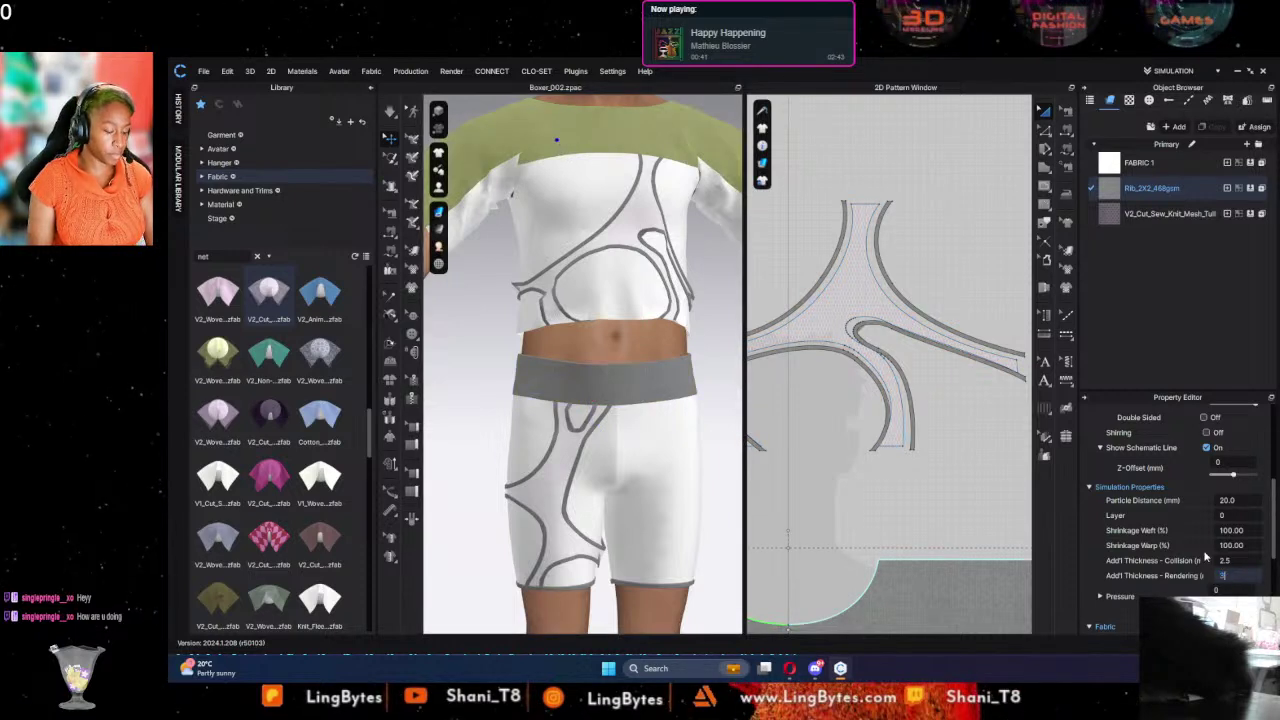
click(988, 523)
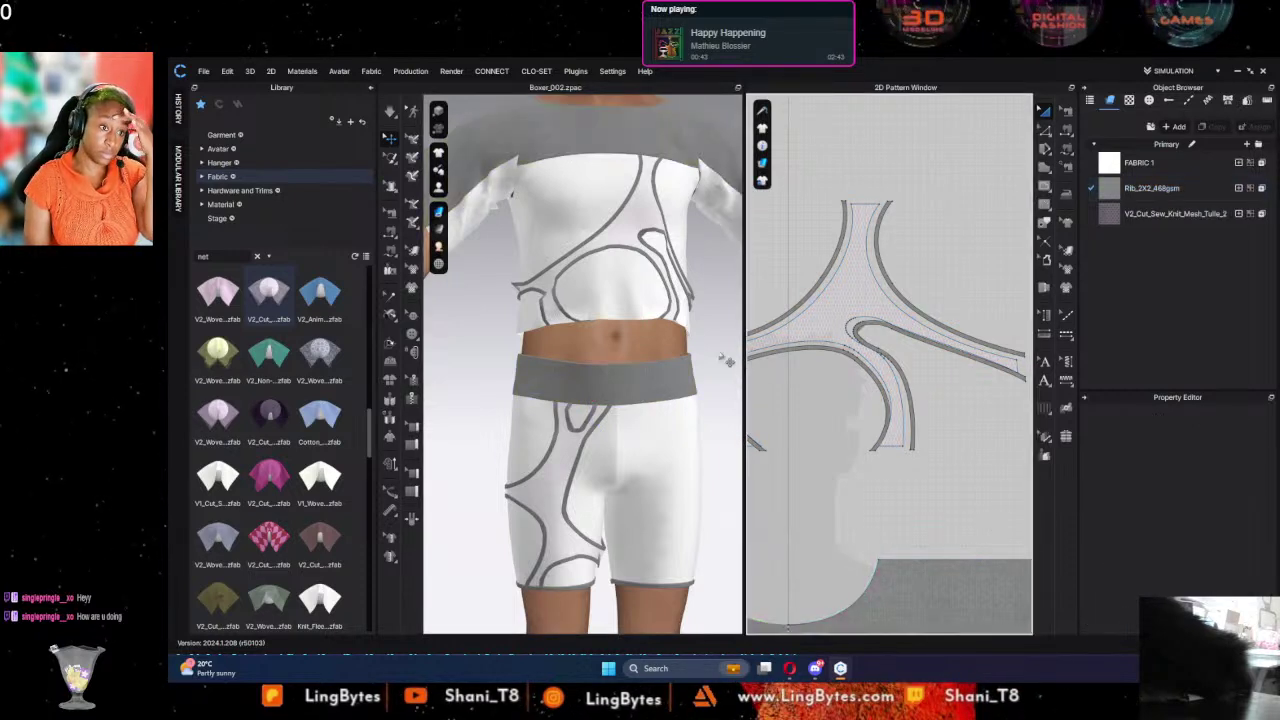
scroll(717, 257, down, 5)
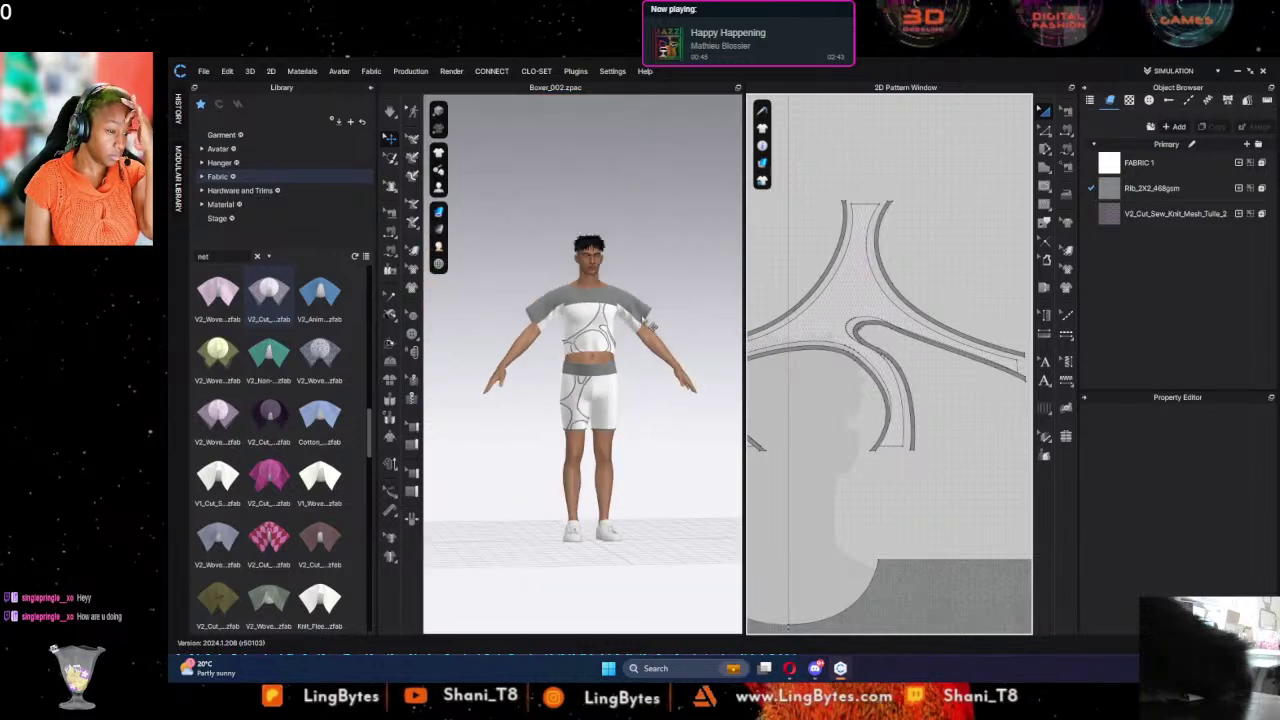
Step: Replace the Rib_2X2_468gsm fabric of the yoke, waistband and trim strips with the blue Cotton_Oxford fabric from the library
scroll(647, 325, down, 3)
click(1140, 163)
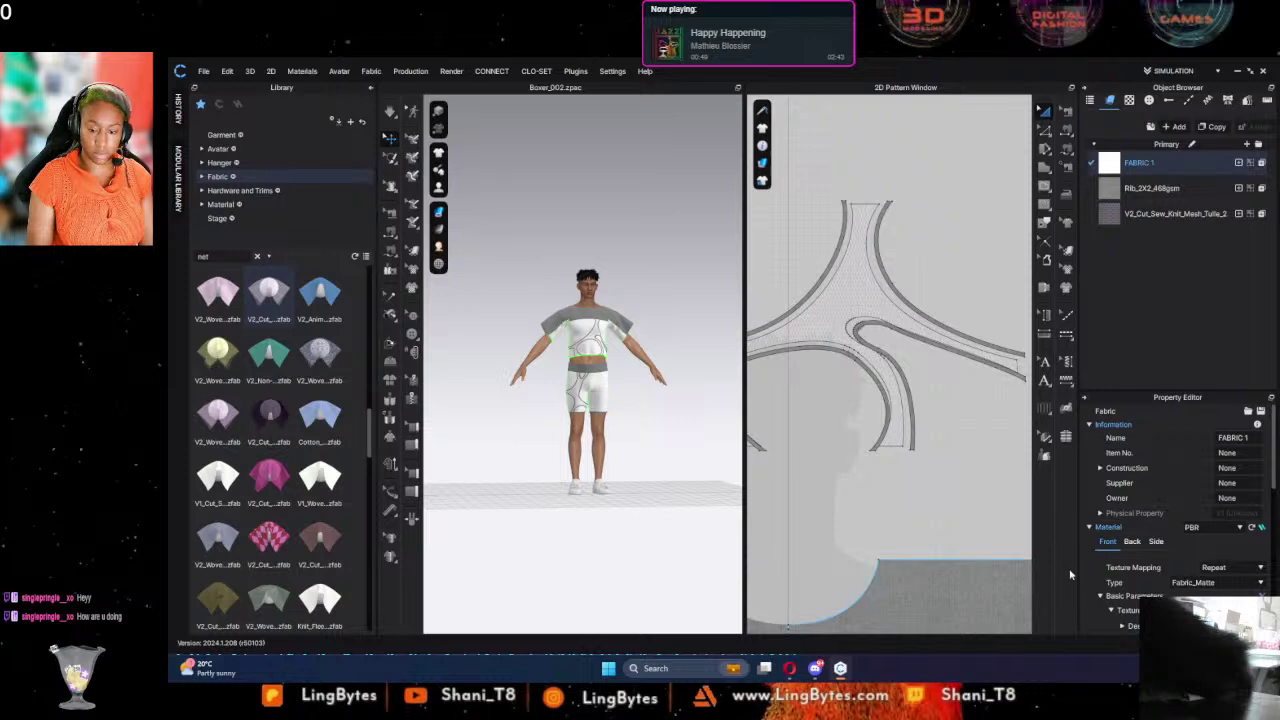
scroll(1138, 540, down, 3)
scroll(1186, 554, down, 5)
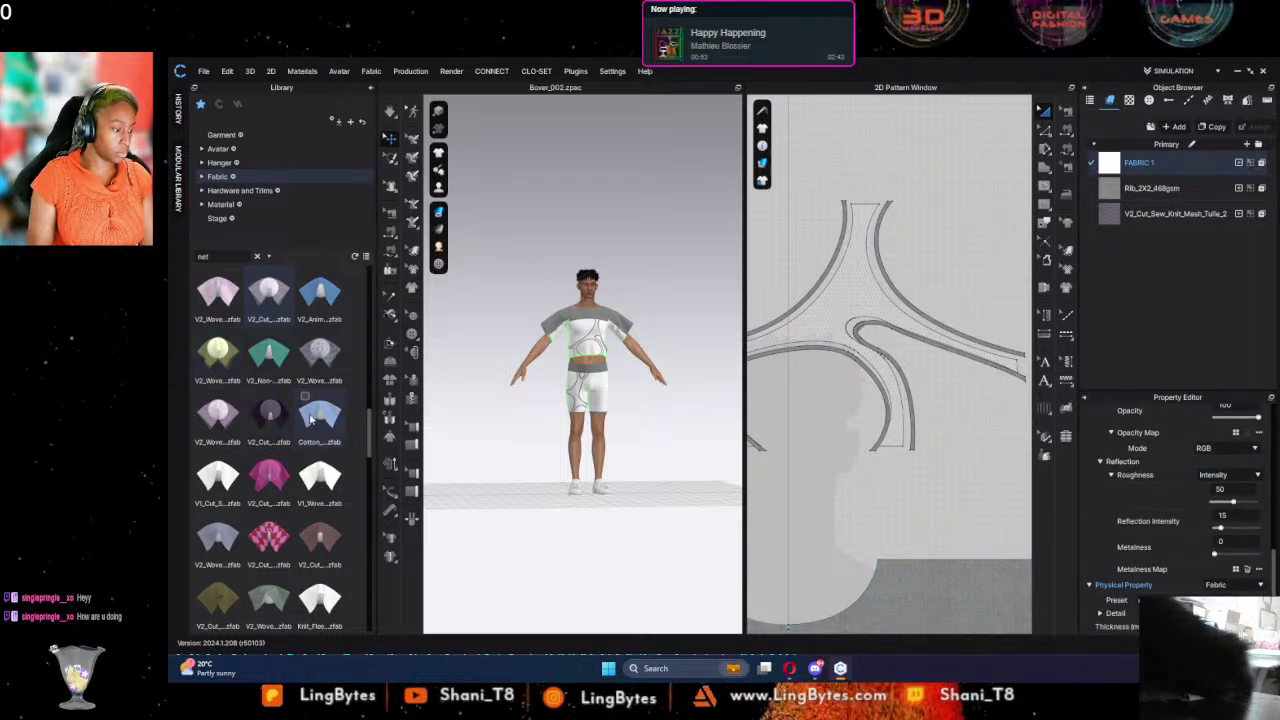
mouse_move(311, 420)
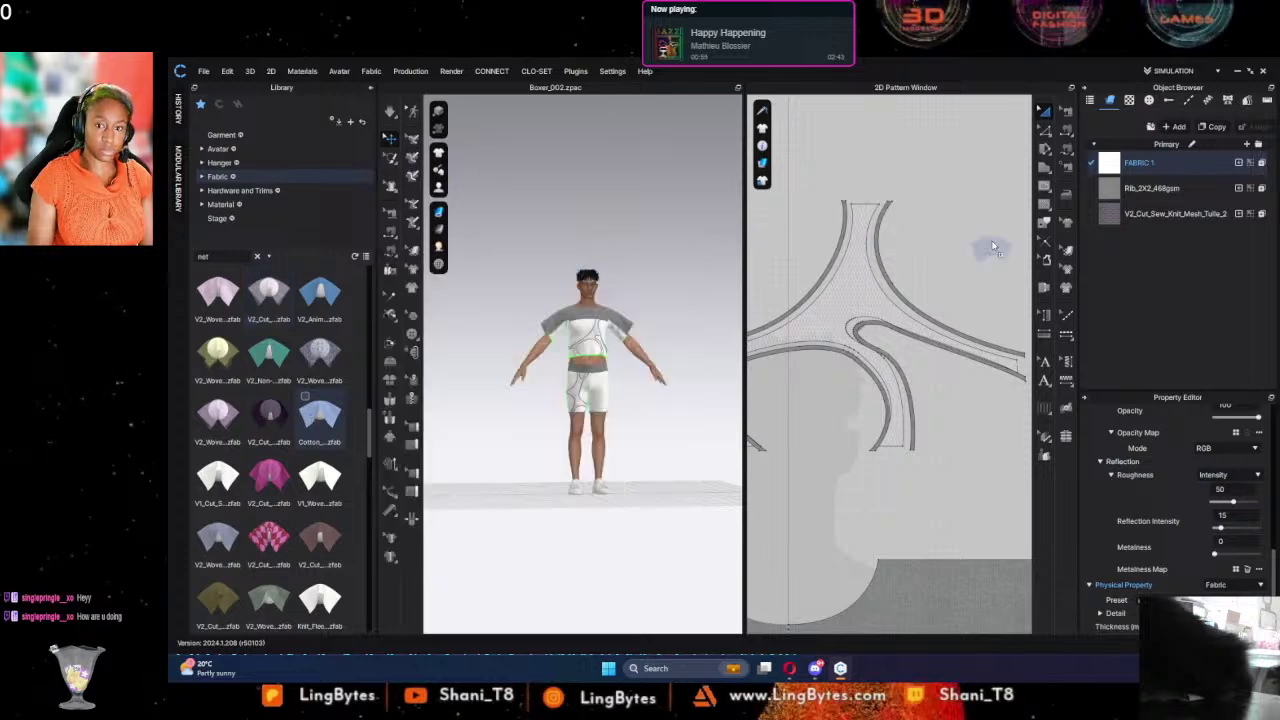
drag(1134, 194, 1135, 192)
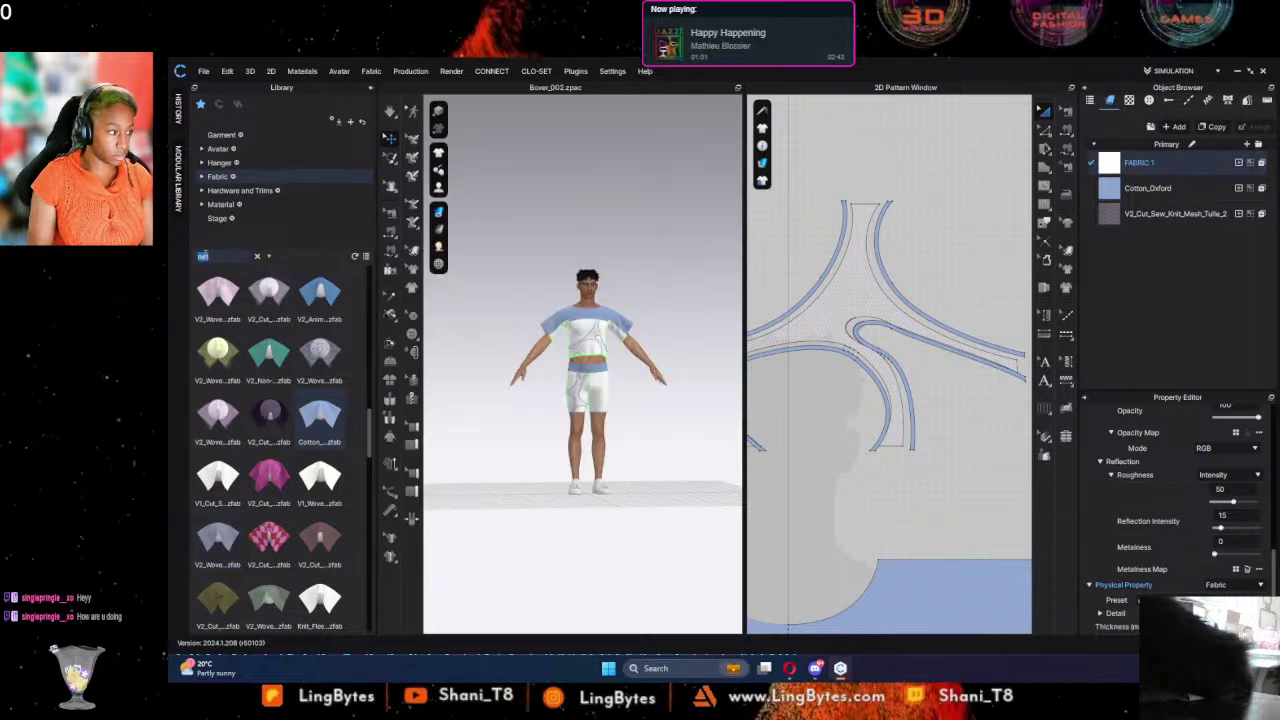
Step: Search the fabric library for denim and replace FABRIC 1 with Denim_Lightweight, then with V1_Woven_Denim_Stretch
double_click(205, 260)
text(denim)
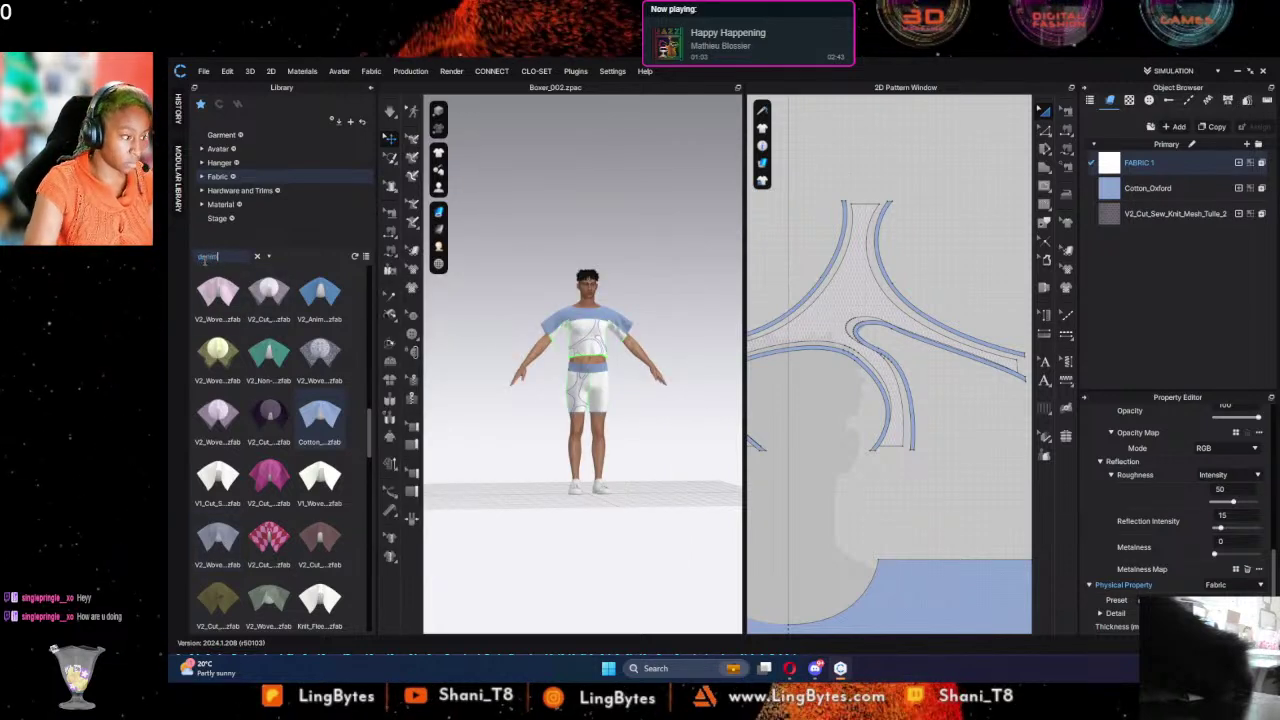
key(Return)
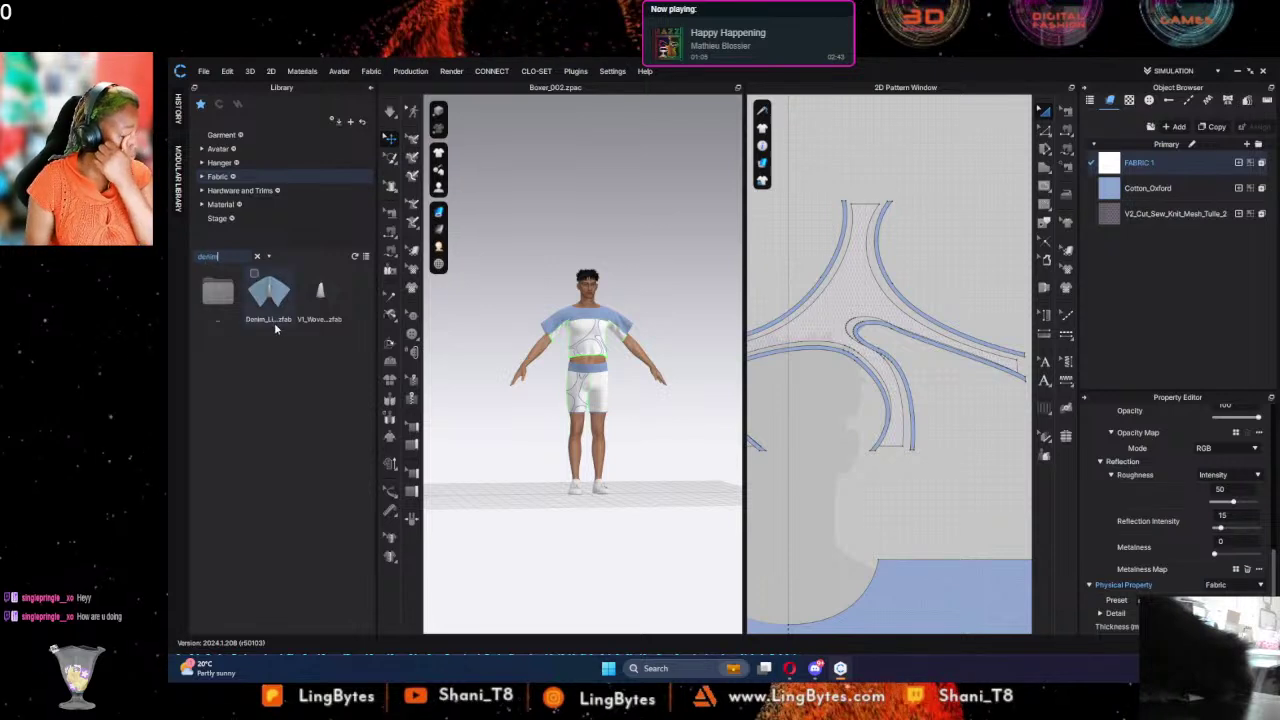
drag(275, 298, 1170, 164)
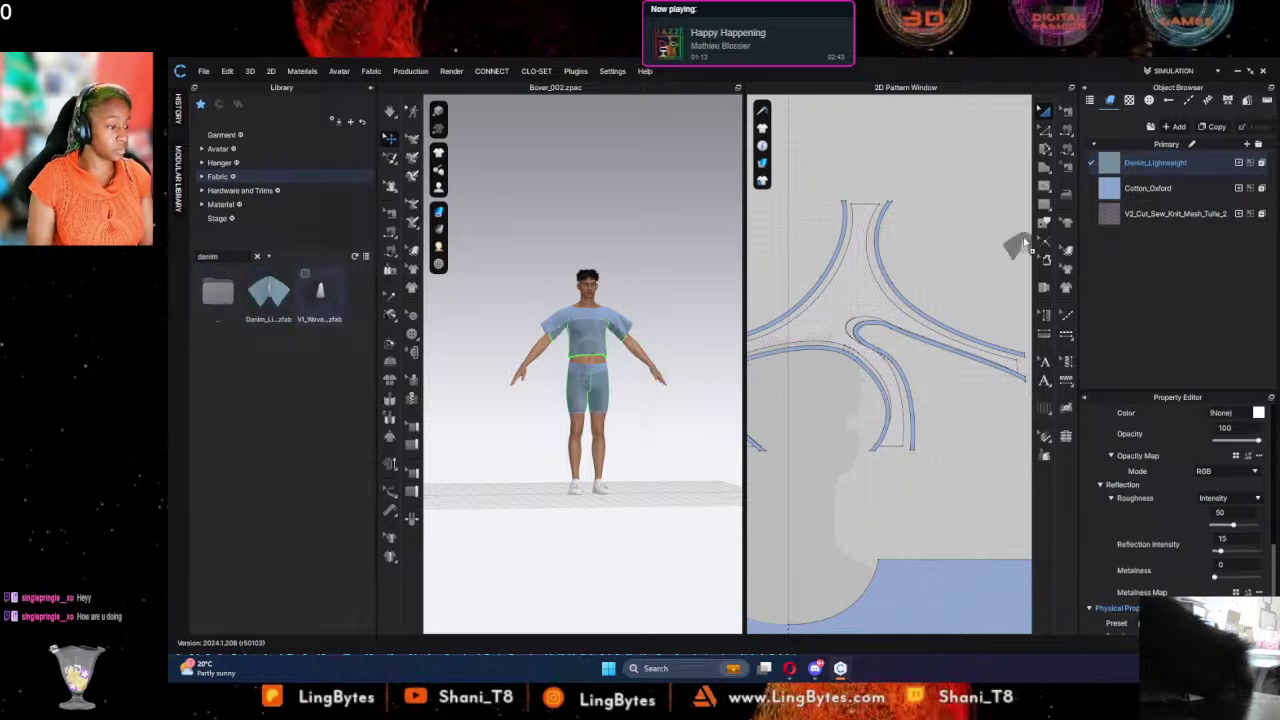
drag(1196, 163, 1195, 163)
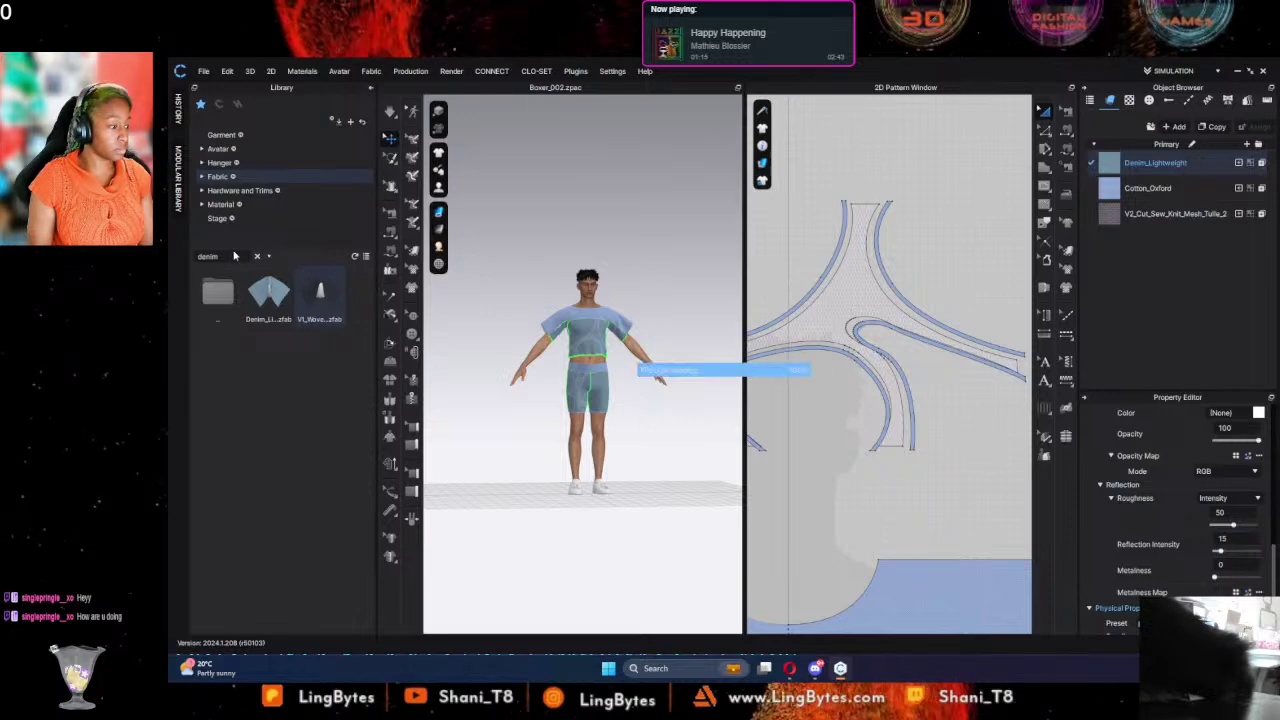
Step: Clear the library search and replace the Cotton_Oxford fabric with Denim_Raw
click(257, 257)
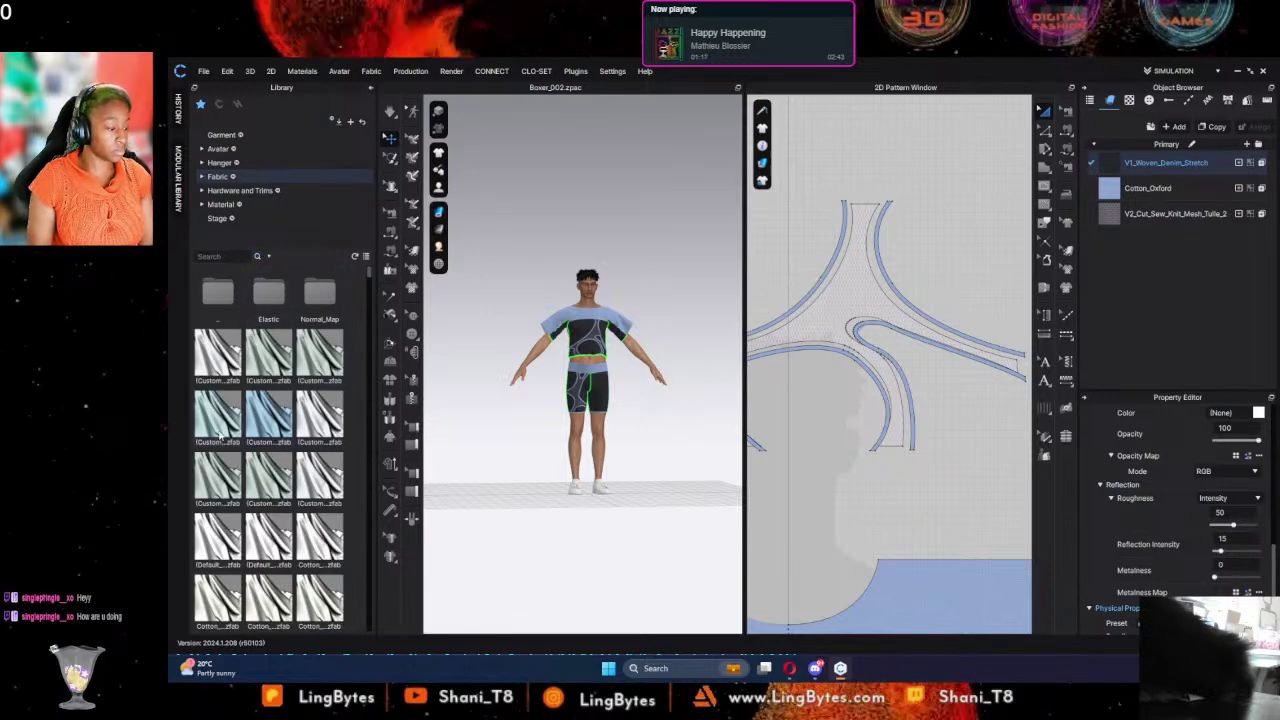
scroll(318, 556, down, 5)
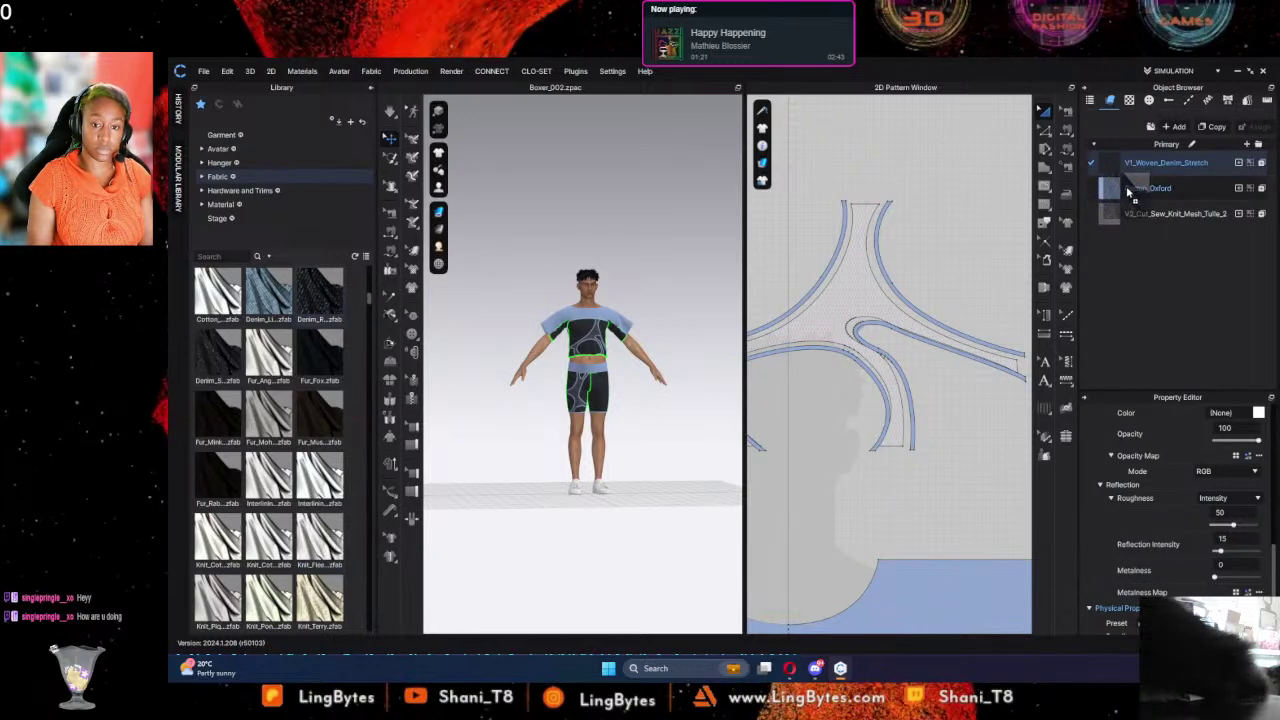
drag(1128, 190, 1126, 191)
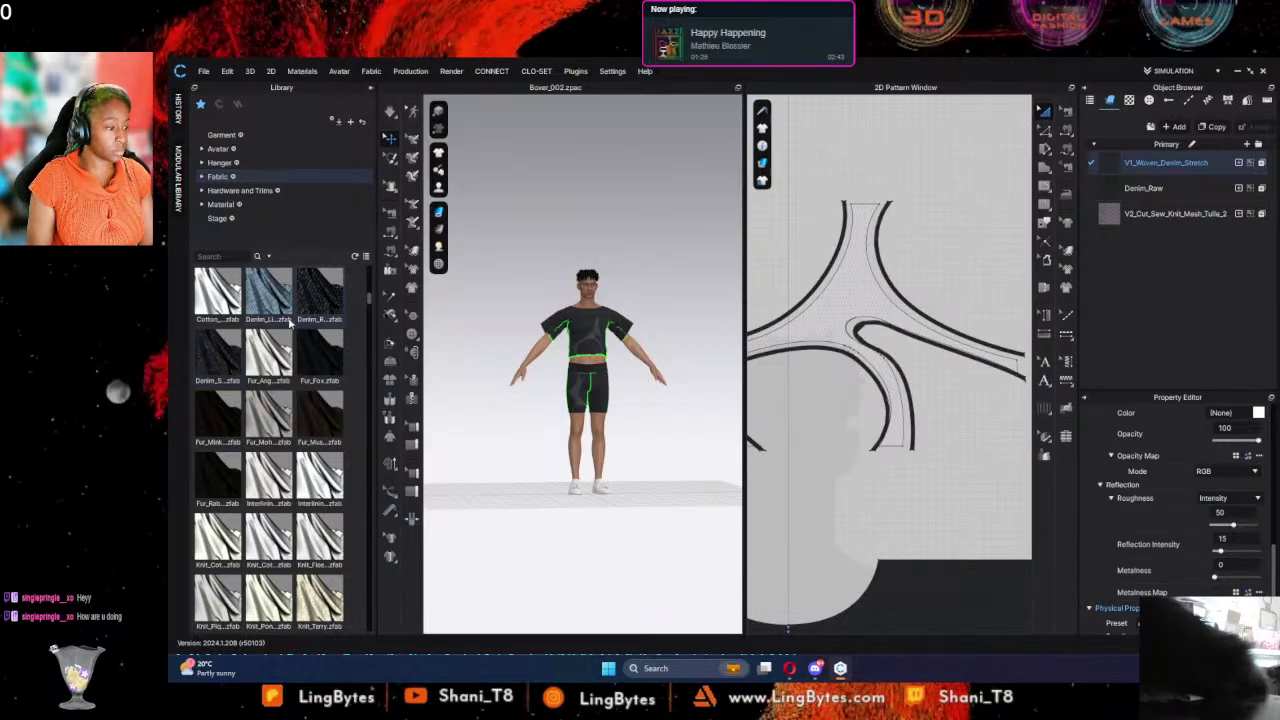
mouse_move(314, 350)
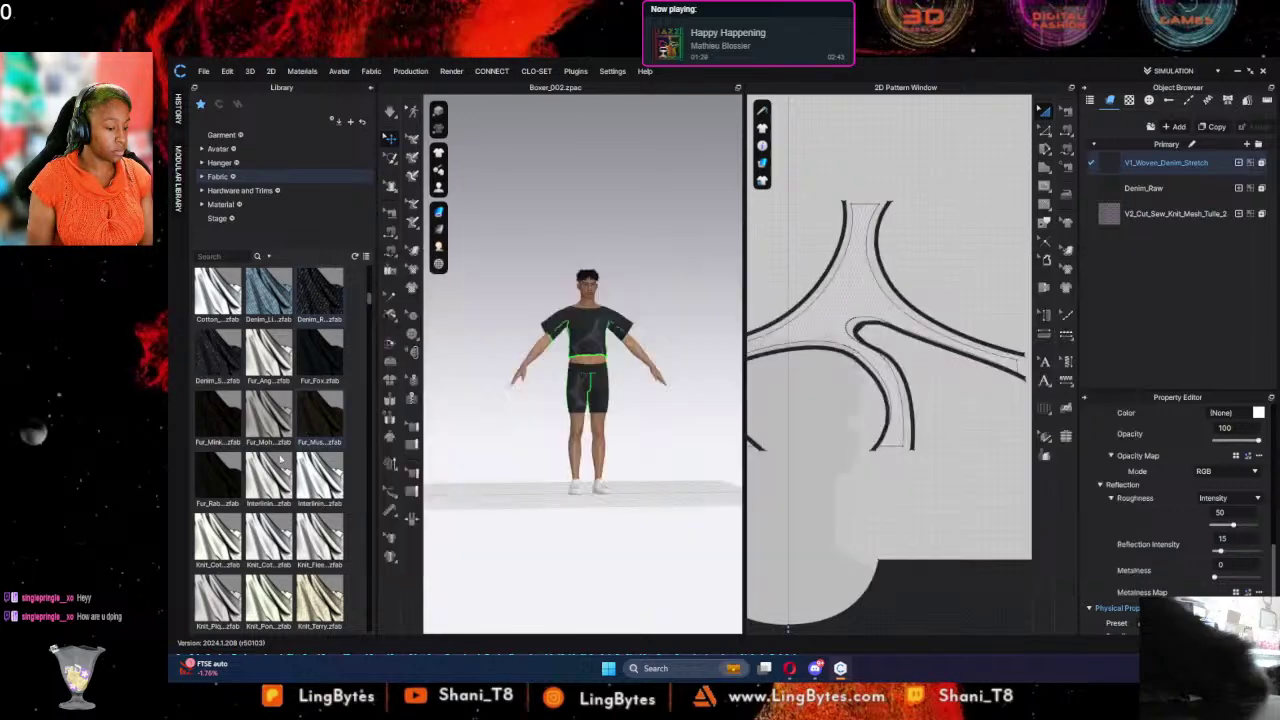
scroll(285, 490, down, 5)
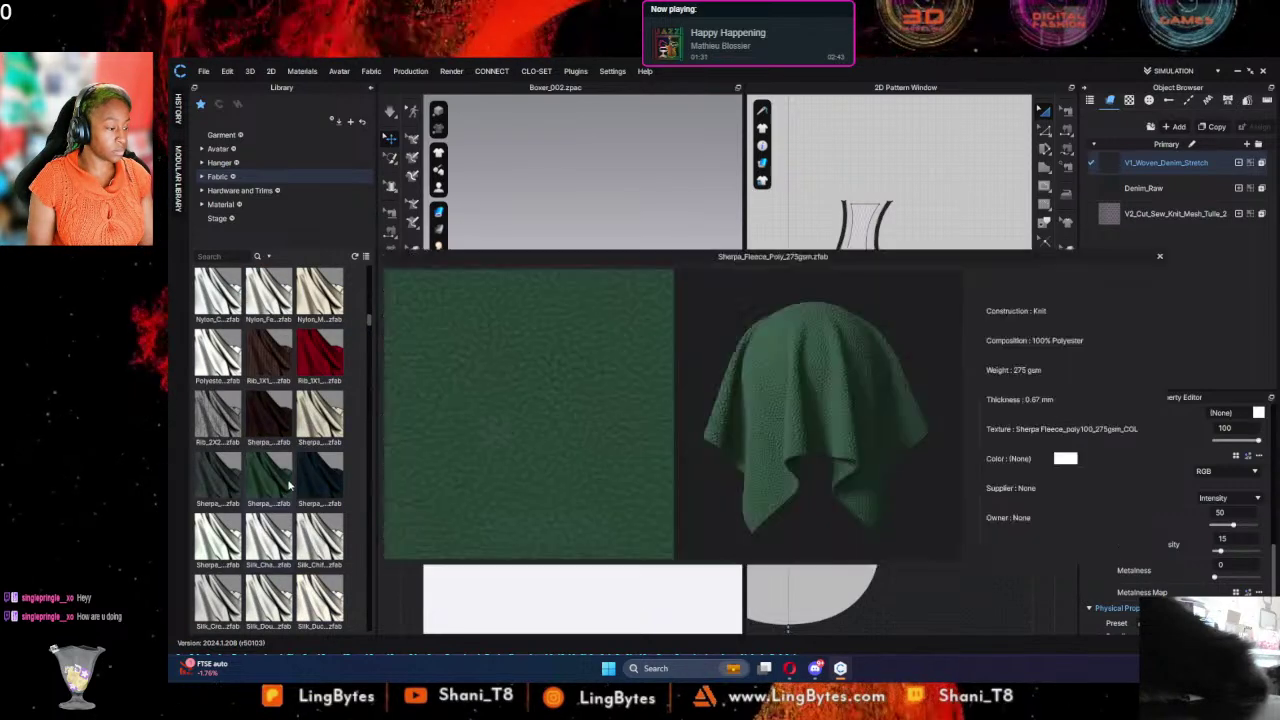
mouse_move(222, 374)
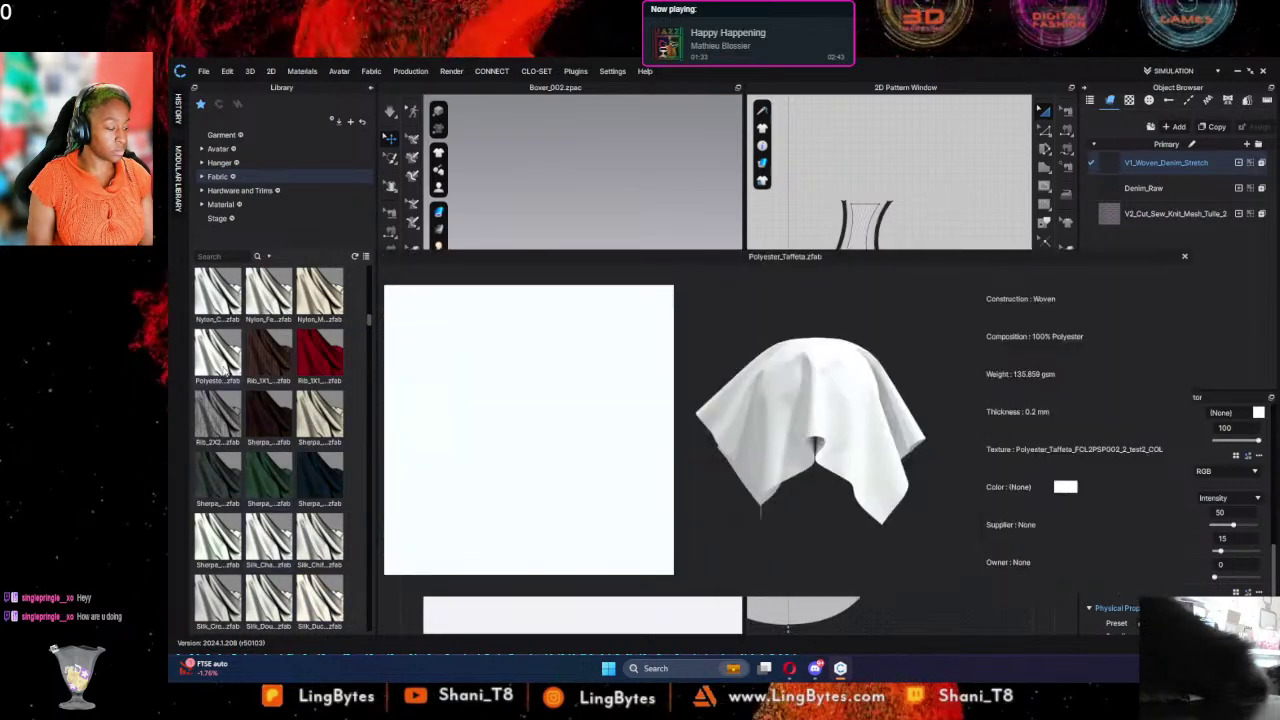
mouse_move(220, 465)
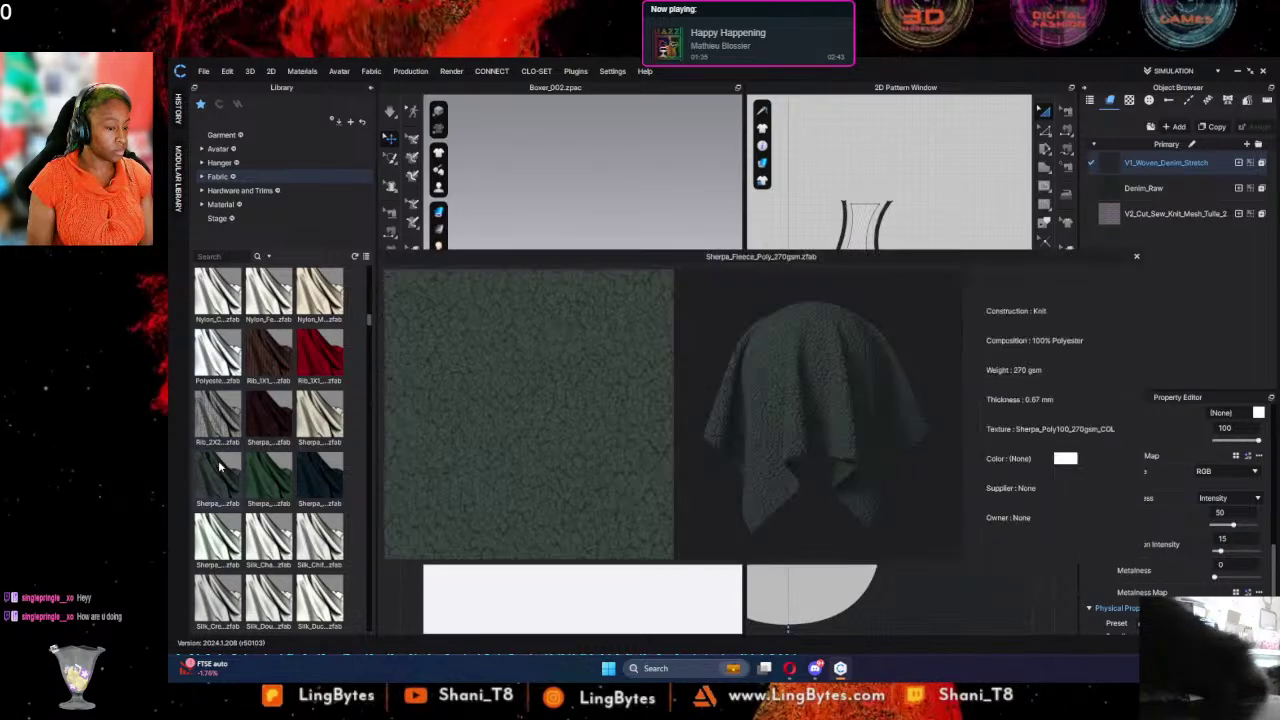
scroll(240, 400, down, 5)
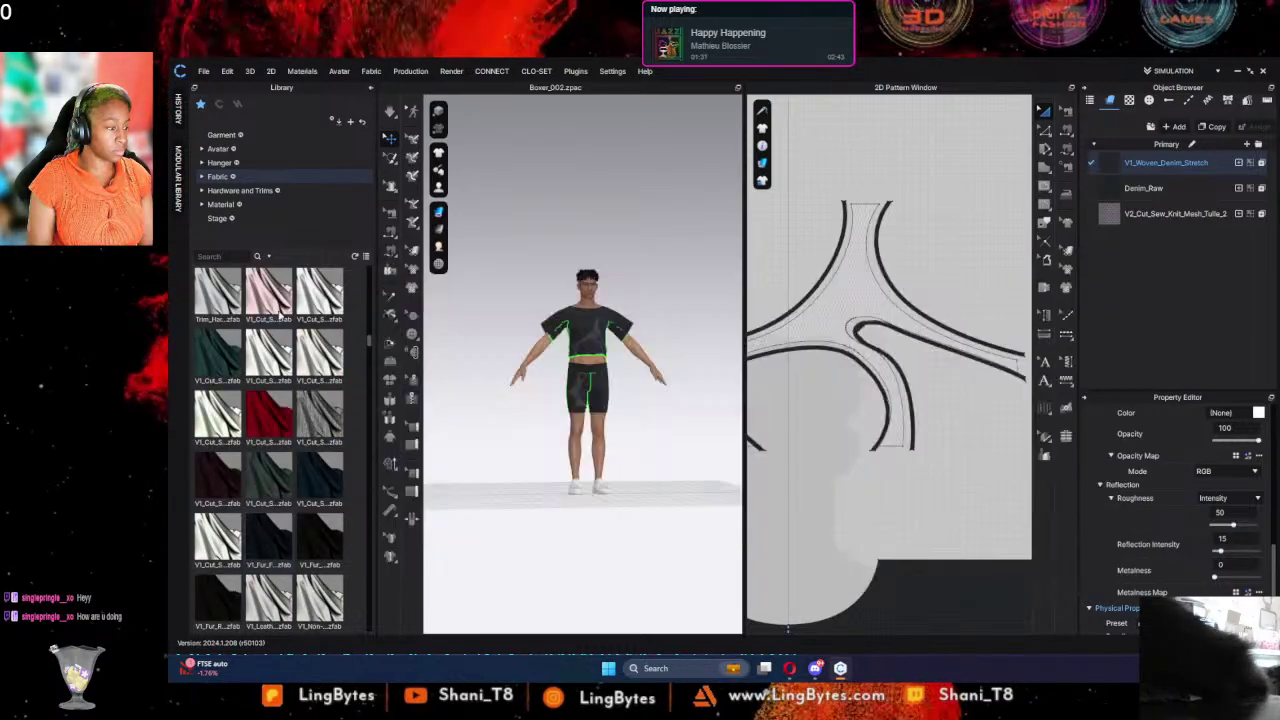
Step: Set the material type of the V1_Woven_Denim_Stretch fabric to Leather
click(1205, 187)
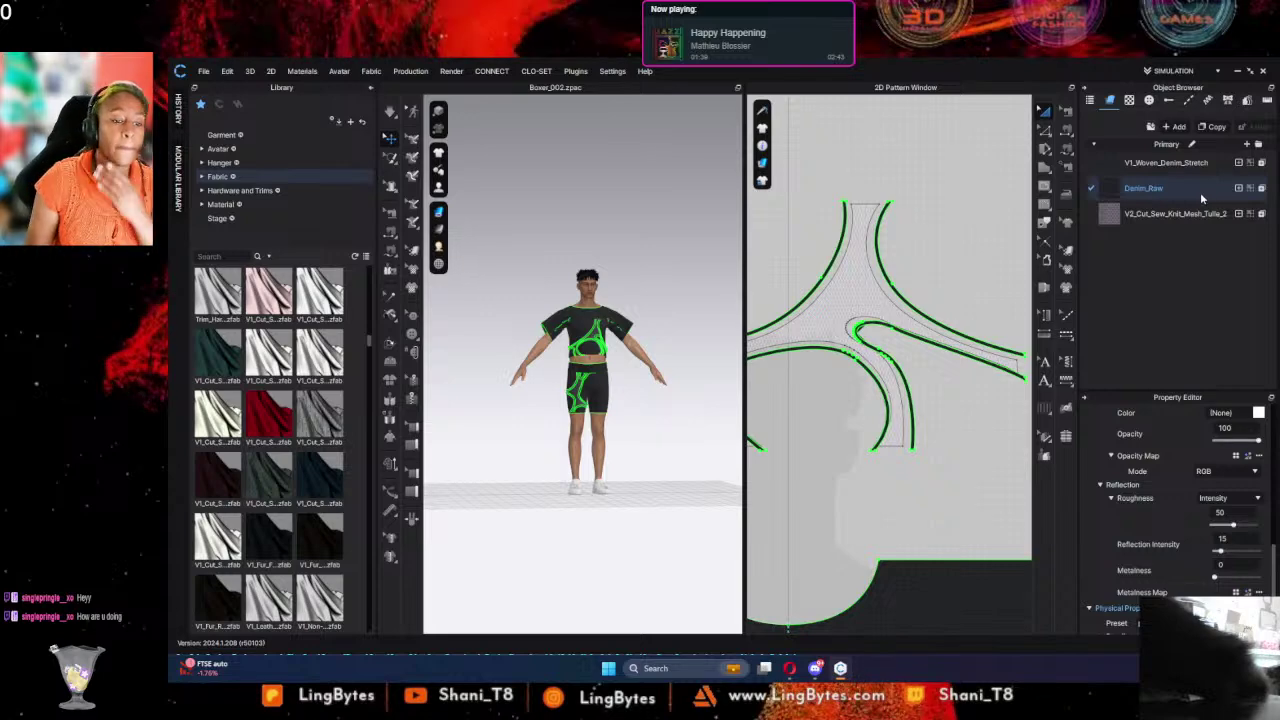
click(1165, 162)
scroll(1178, 482, up, 2)
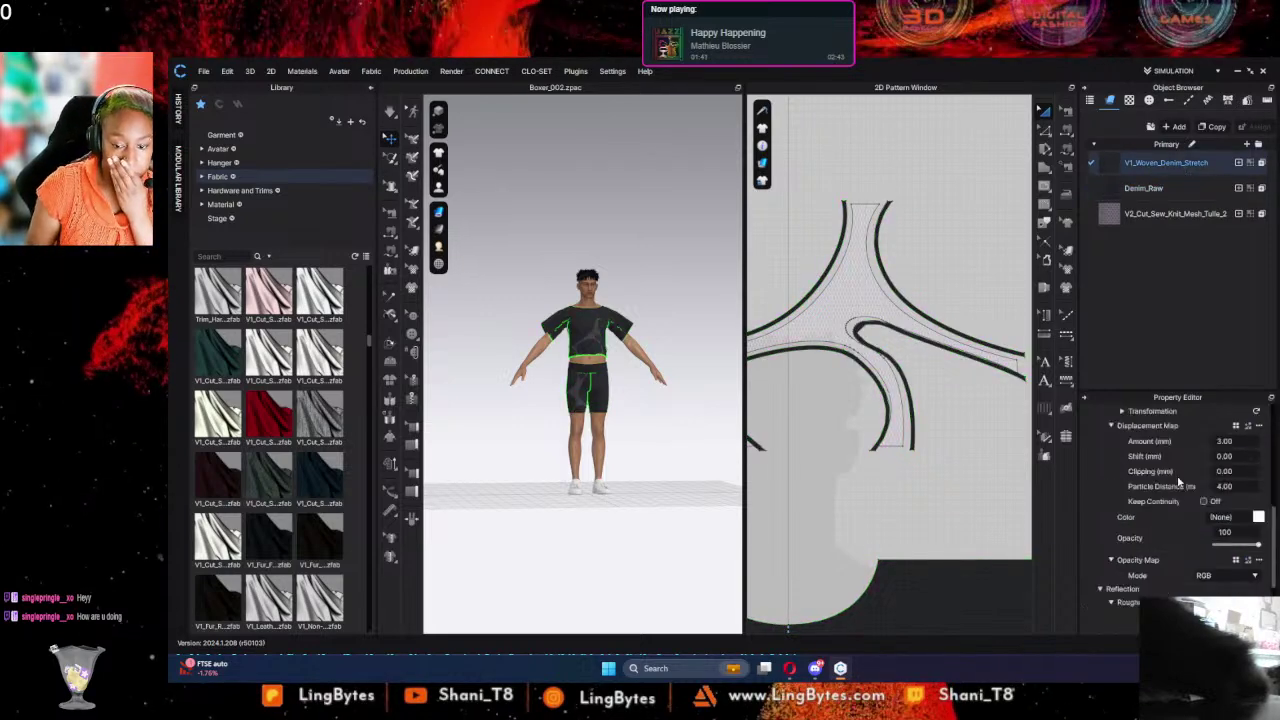
scroll(1185, 470, up, 5)
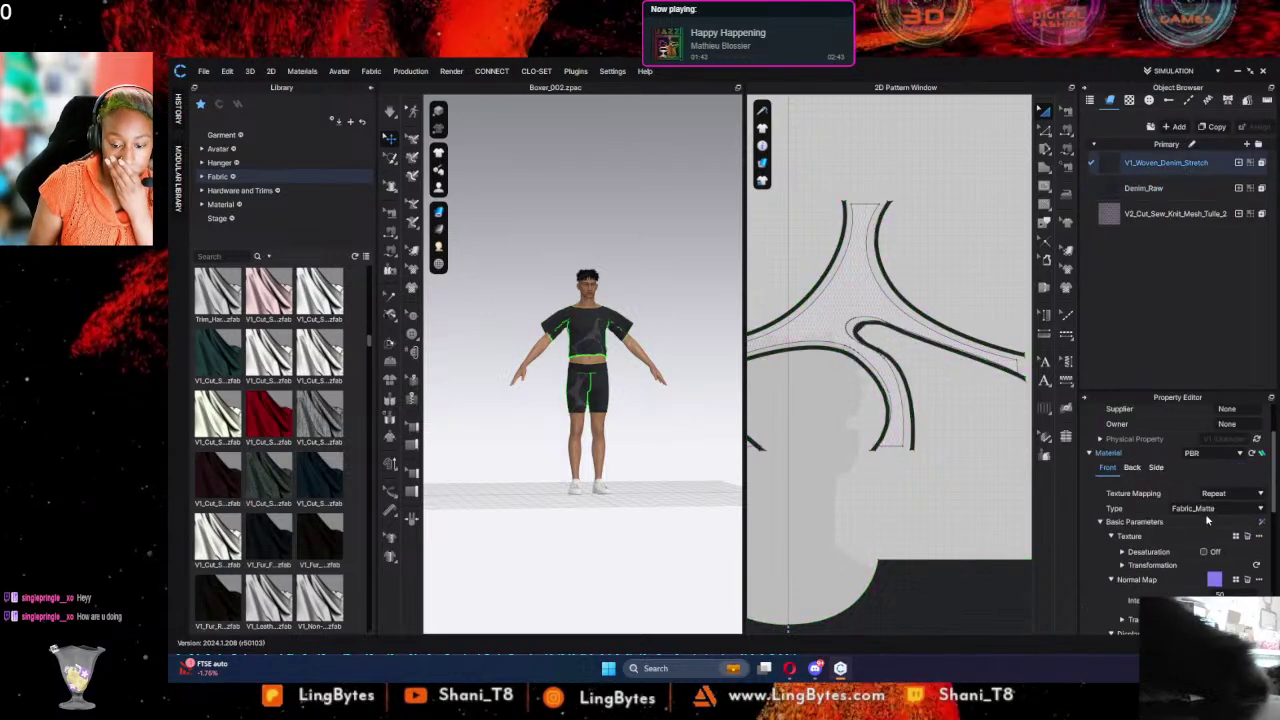
click(1205, 509)
click(1190, 556)
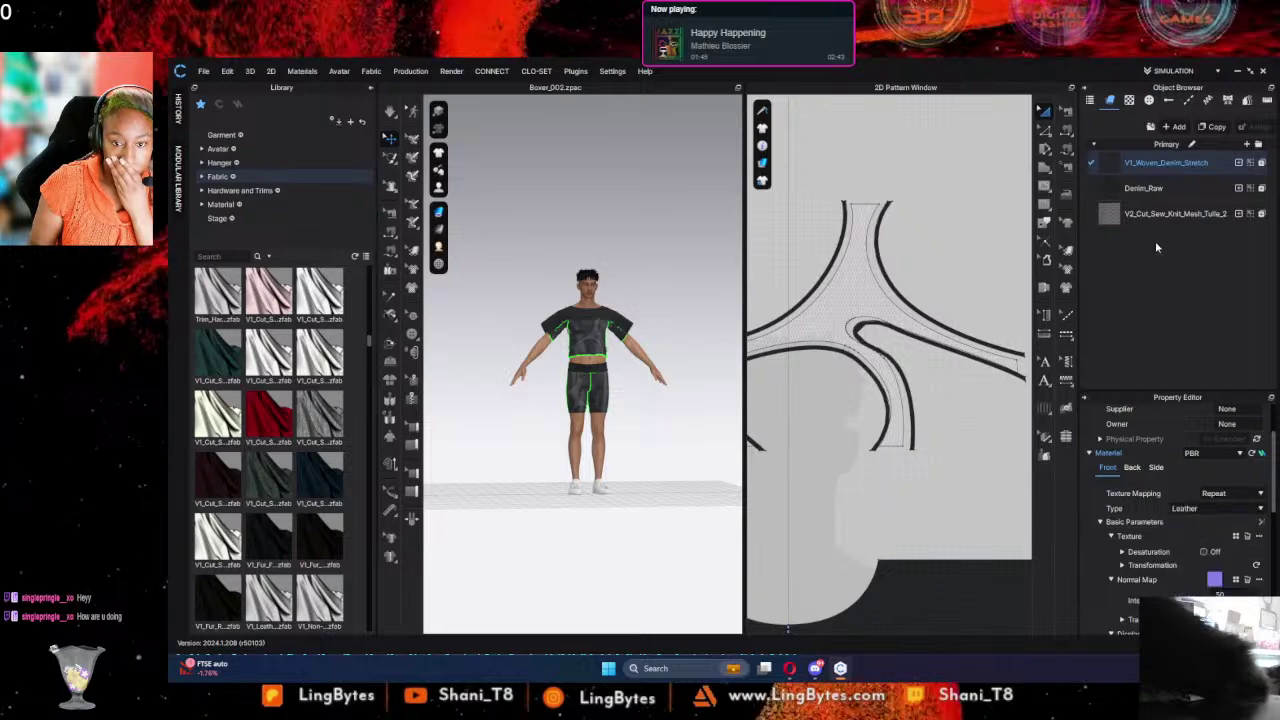
Step: Set the material type of the Denim_Raw fabric to Fabric_Velvet
click(1150, 189)
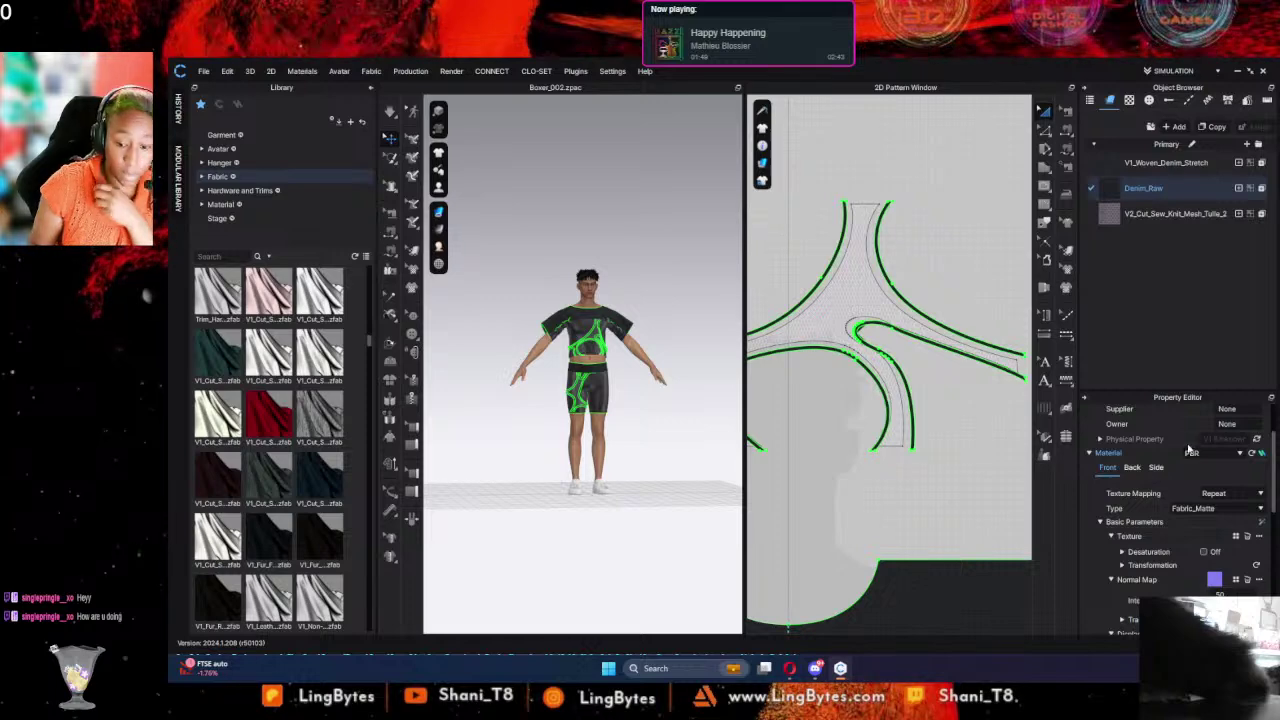
click(1202, 510)
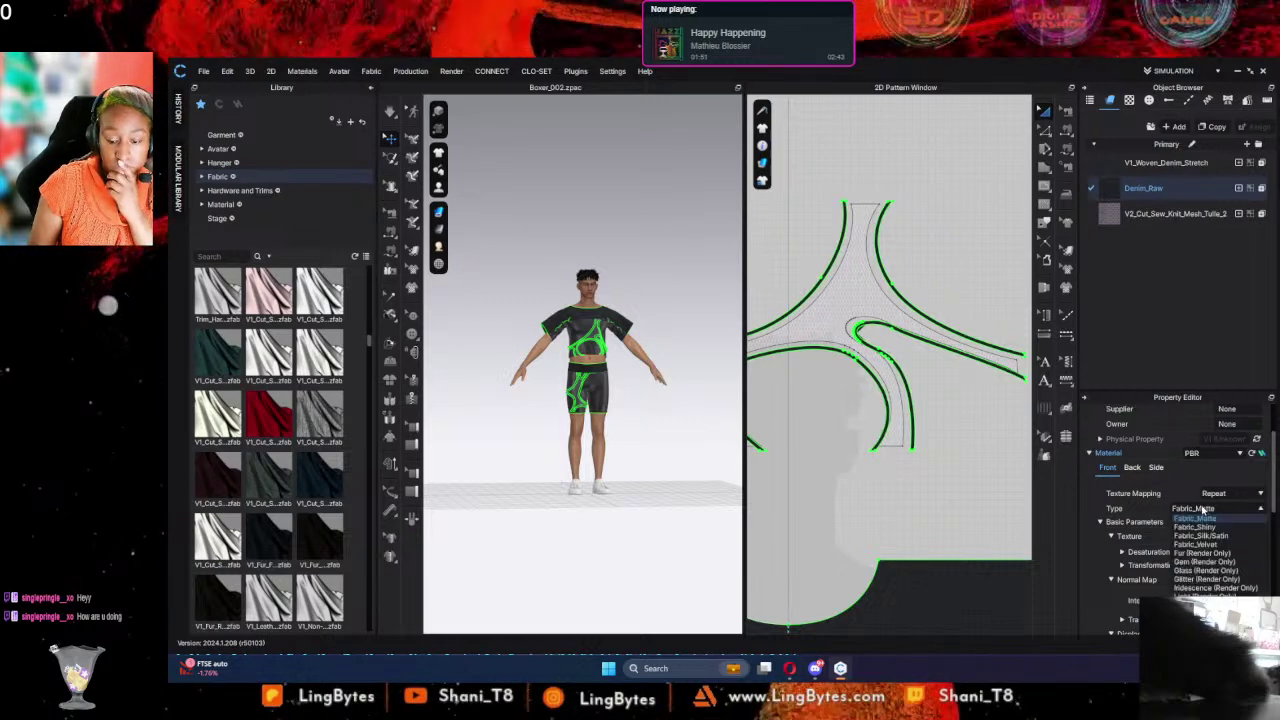
click(1211, 547)
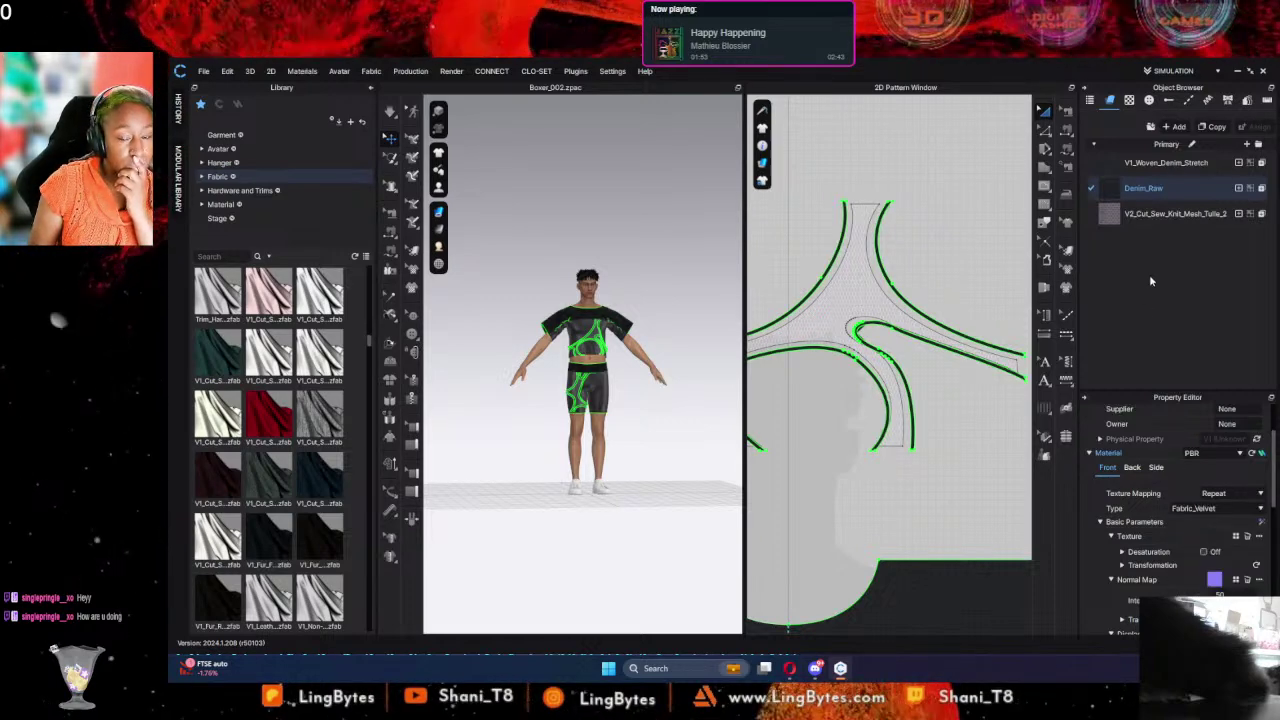
Step: Set the mesh tulle fabric's material type to Fur (Render Only) with the Raw Edge Denim fur preset
click(1180, 214)
click(1196, 512)
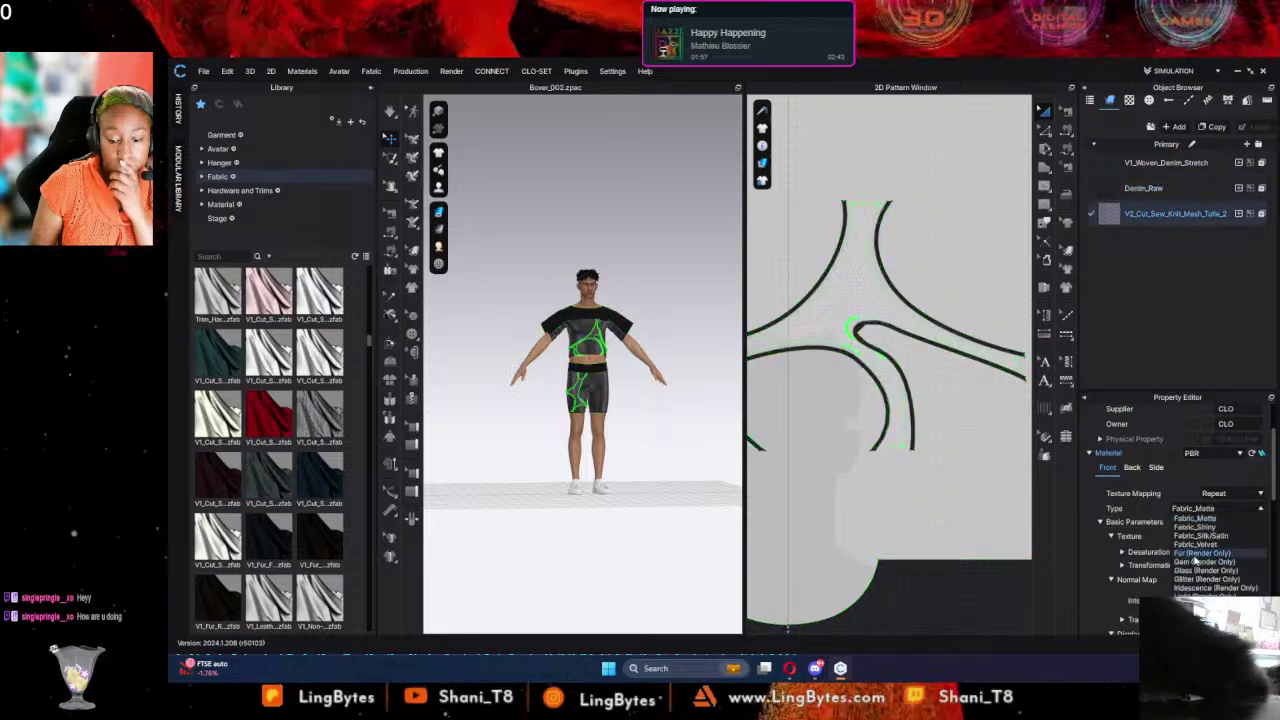
click(1204, 553)
click(1213, 524)
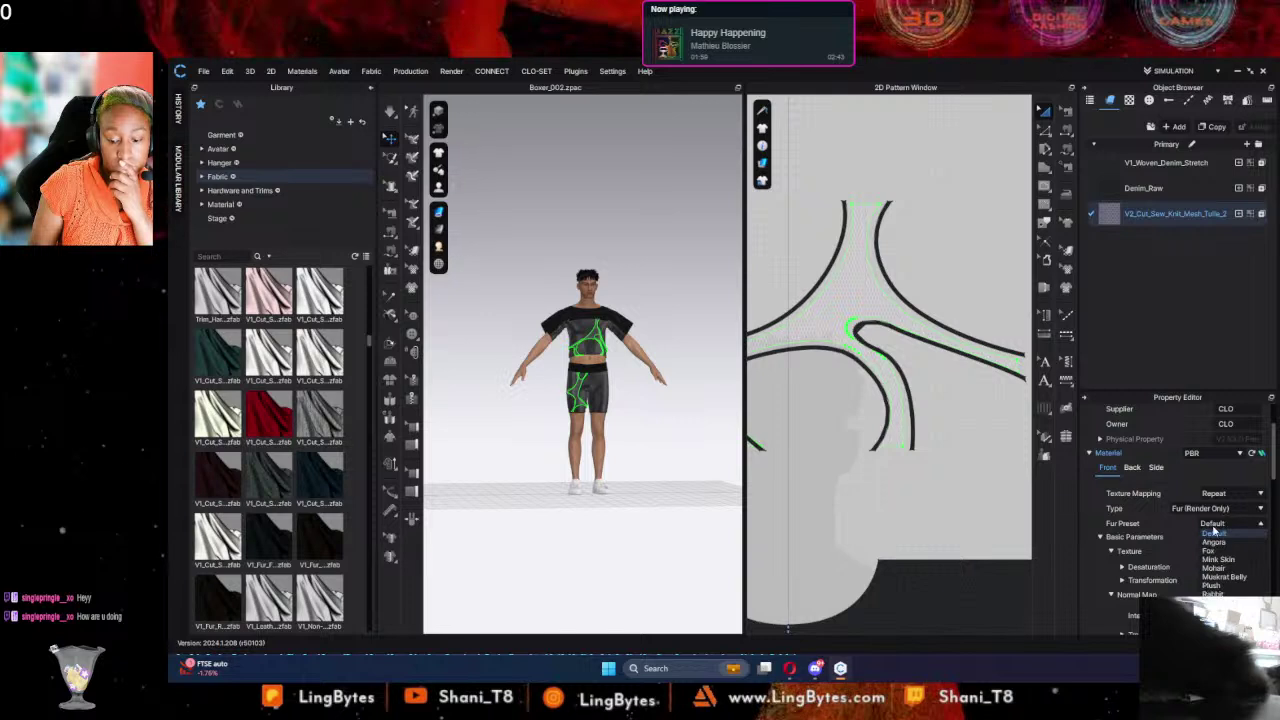
click(966, 565)
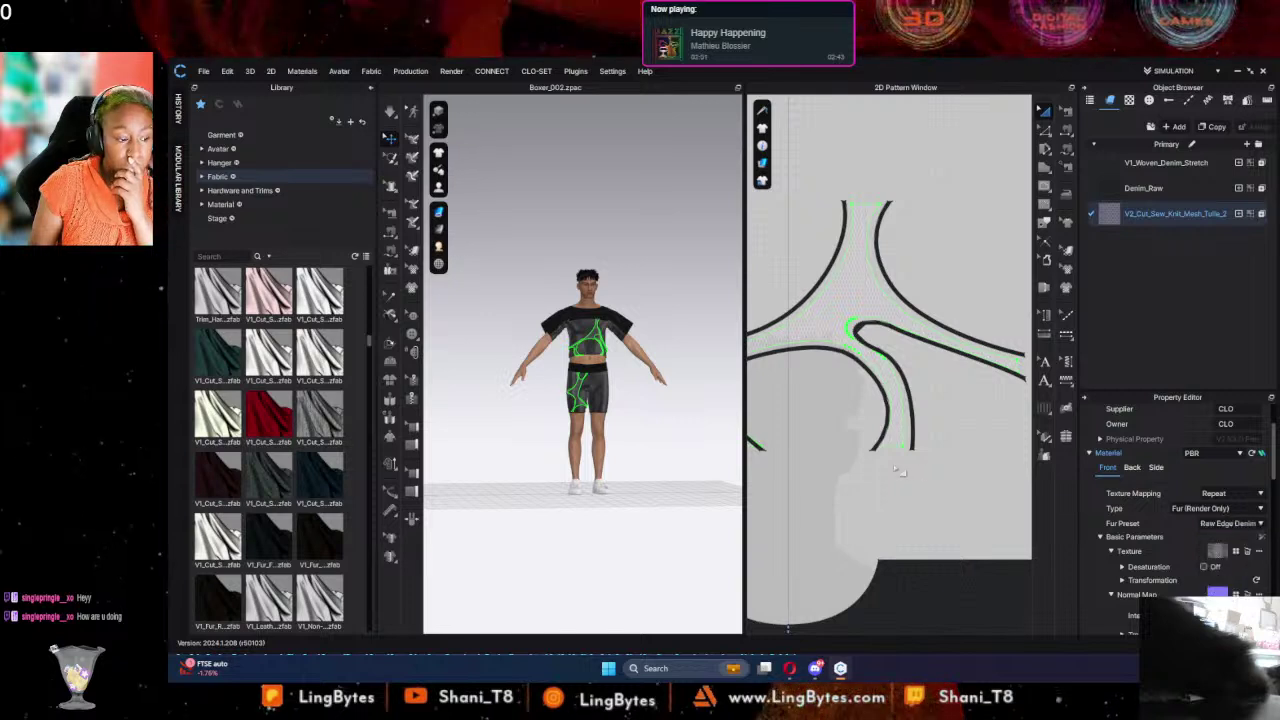
Step: Examine the new fabrics on the cropped top and shorts up close, from the front and at an angle
click(679, 478)
scroll(620, 450, up, 4)
scroll(630, 458, up, 5)
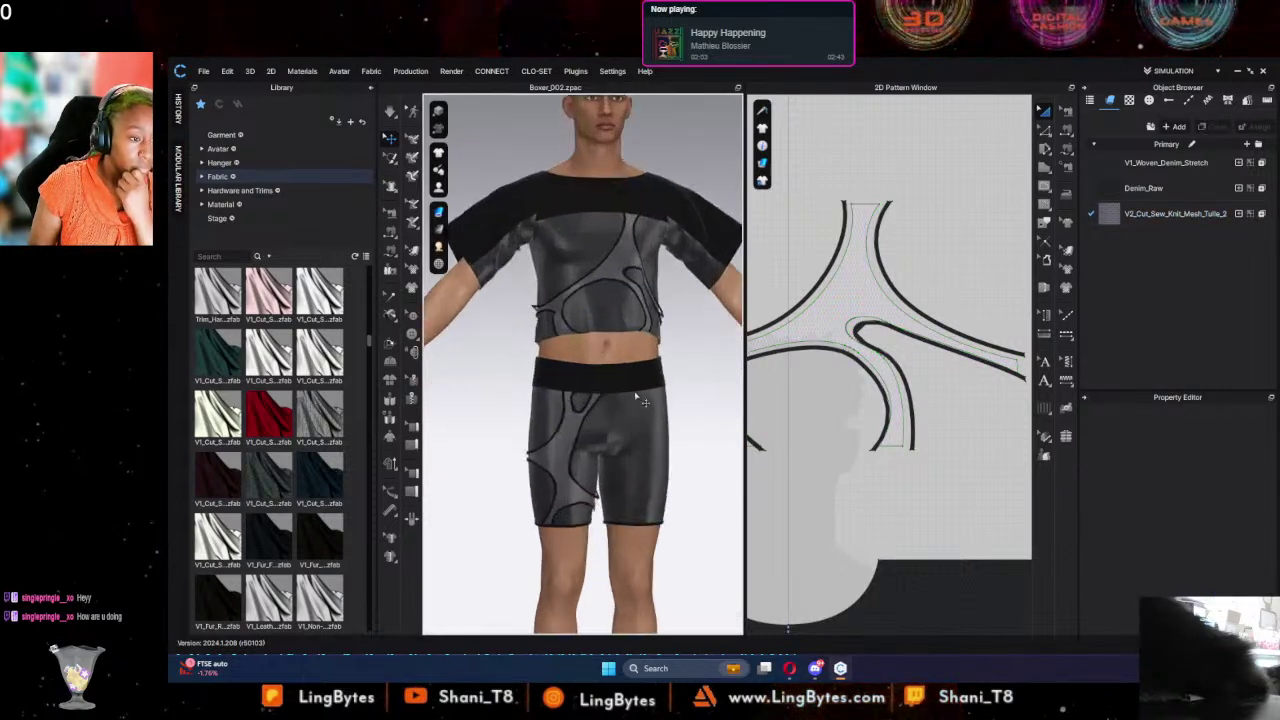
right_drag(527, 517, 1051, 520)
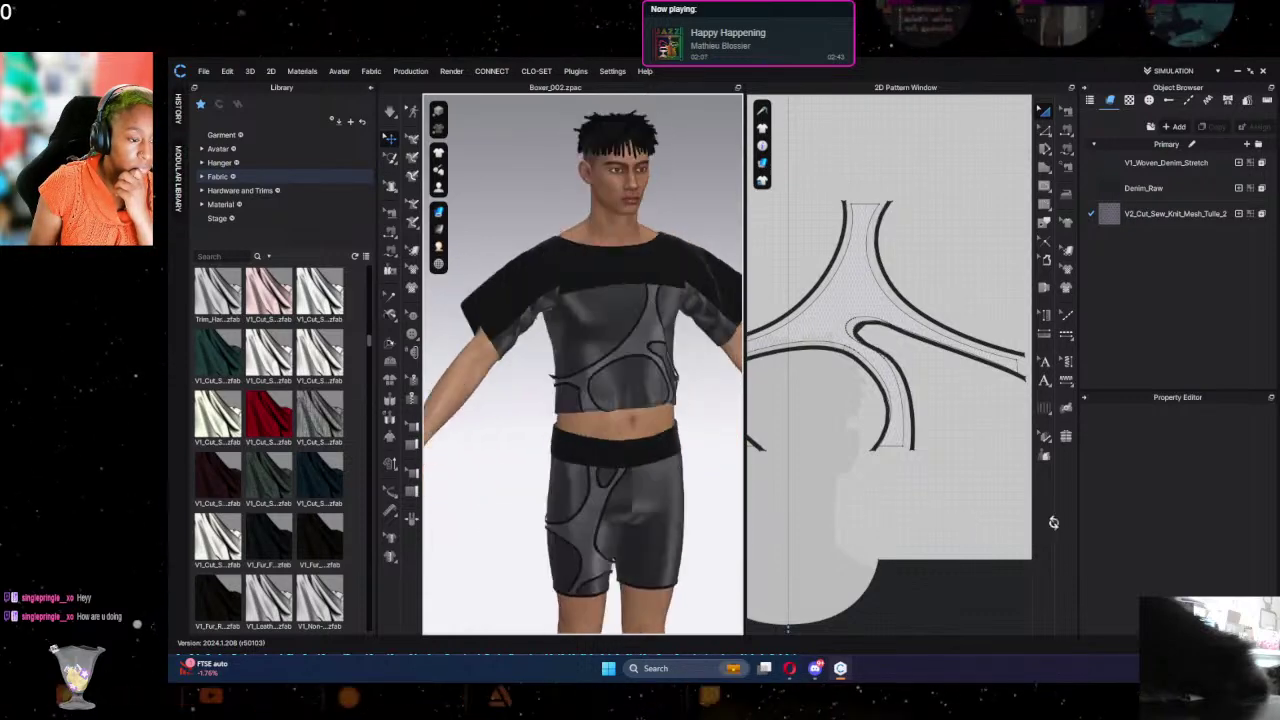
scroll(537, 491, down, 5)
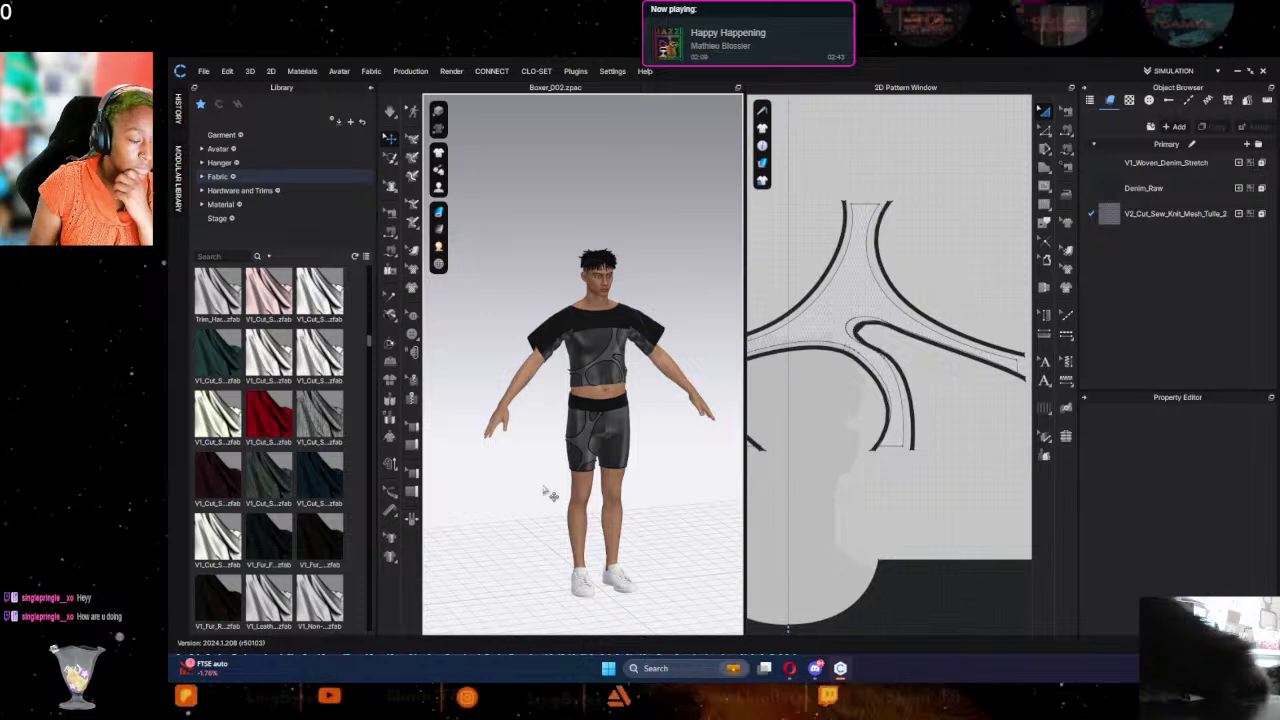
scroll(543, 486, up, 5)
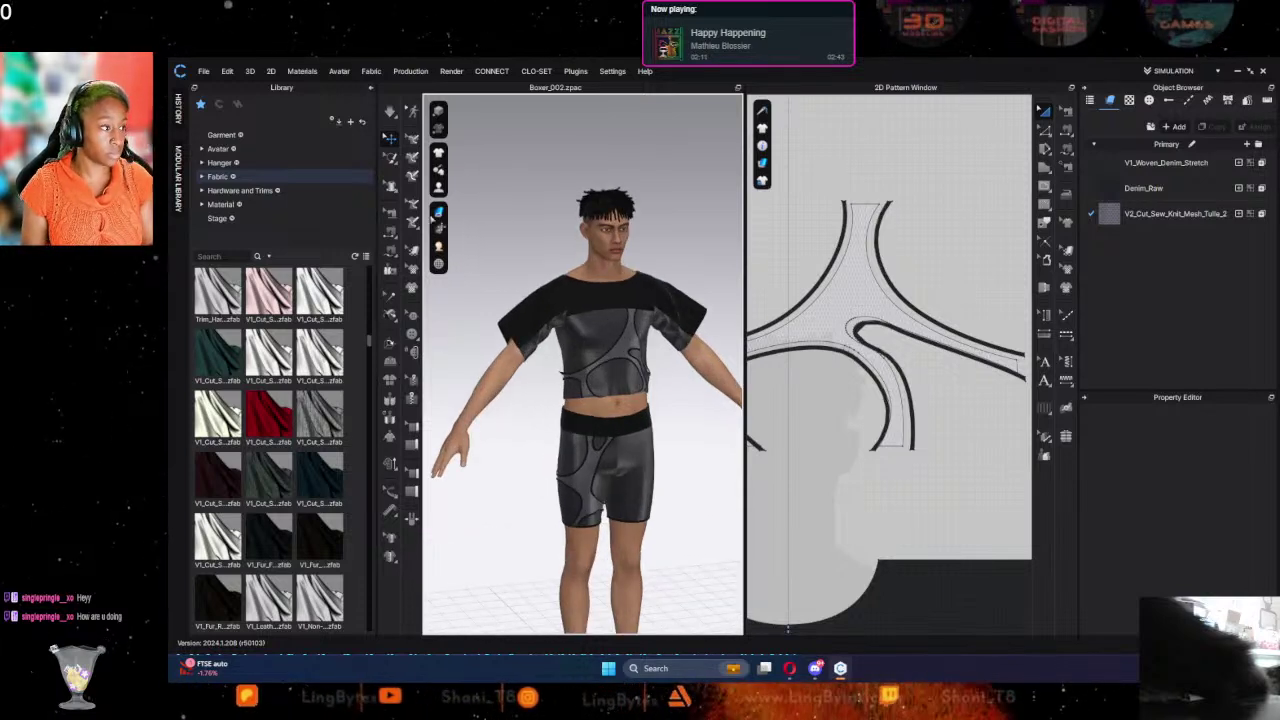
Step: Save the outfit as a new project file
click(206, 73)
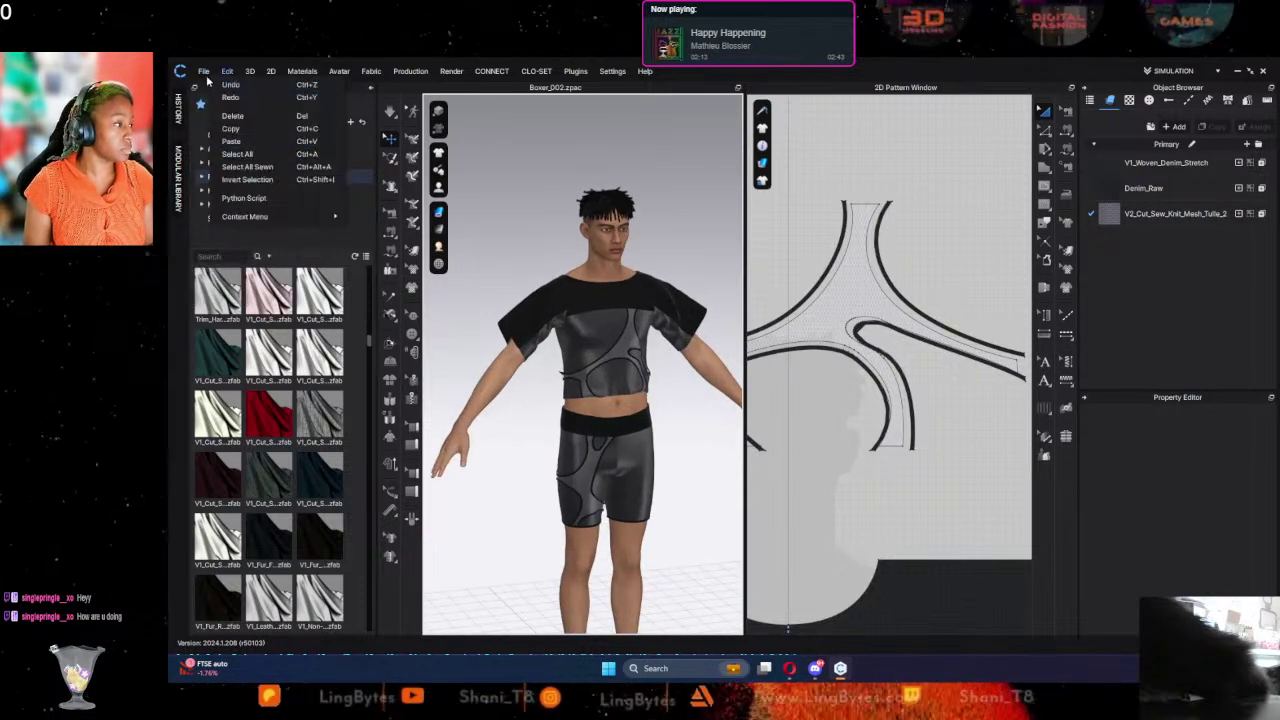
mouse_move(222, 150)
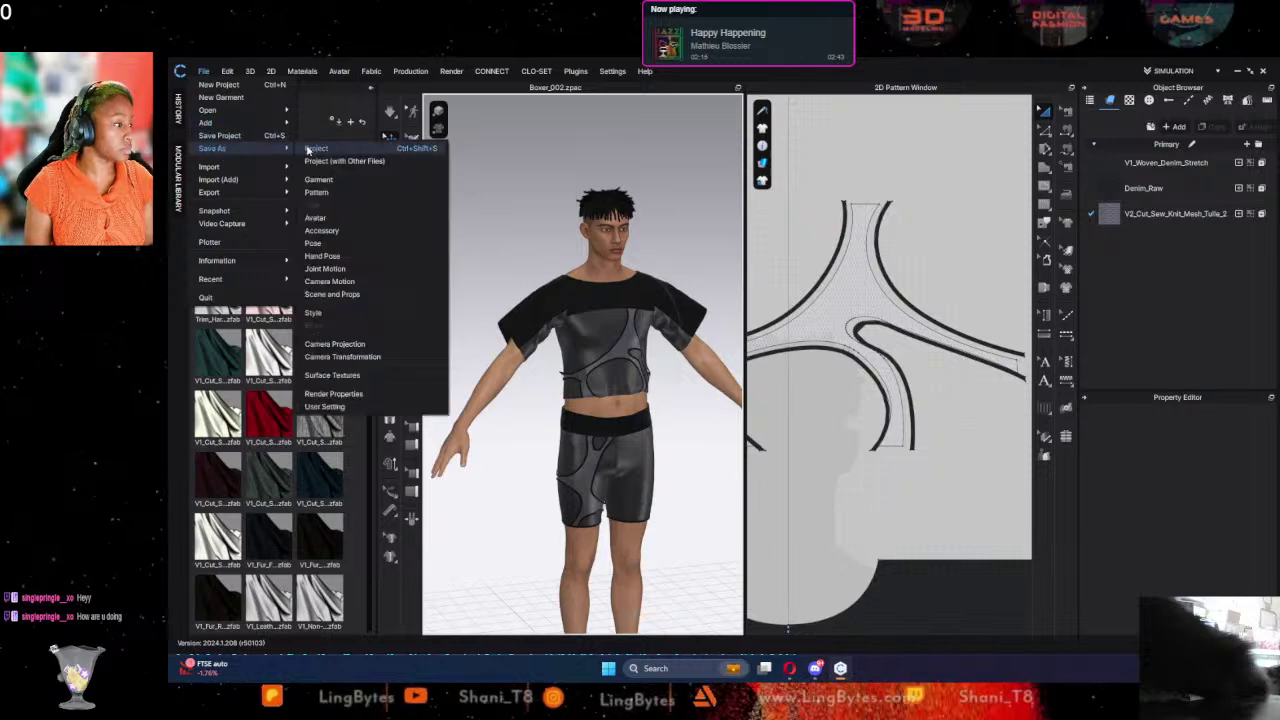
click(349, 151)
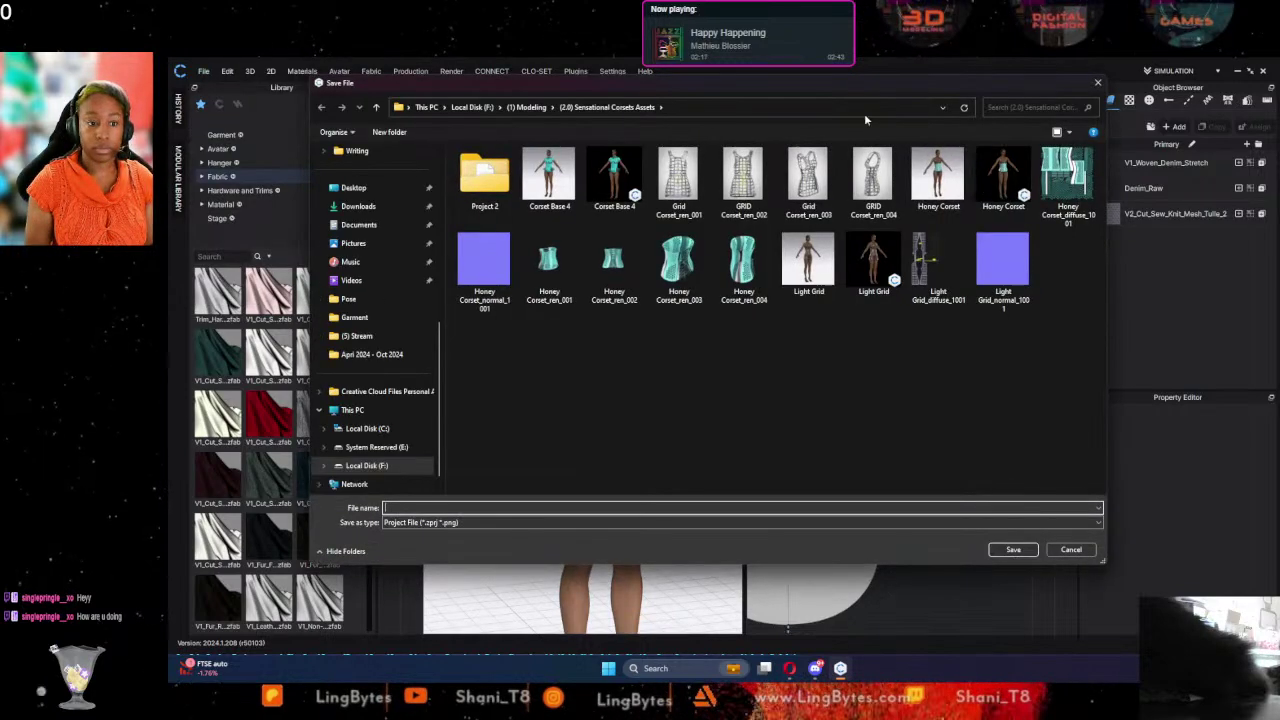
drag(864, 90, 1279, 92)
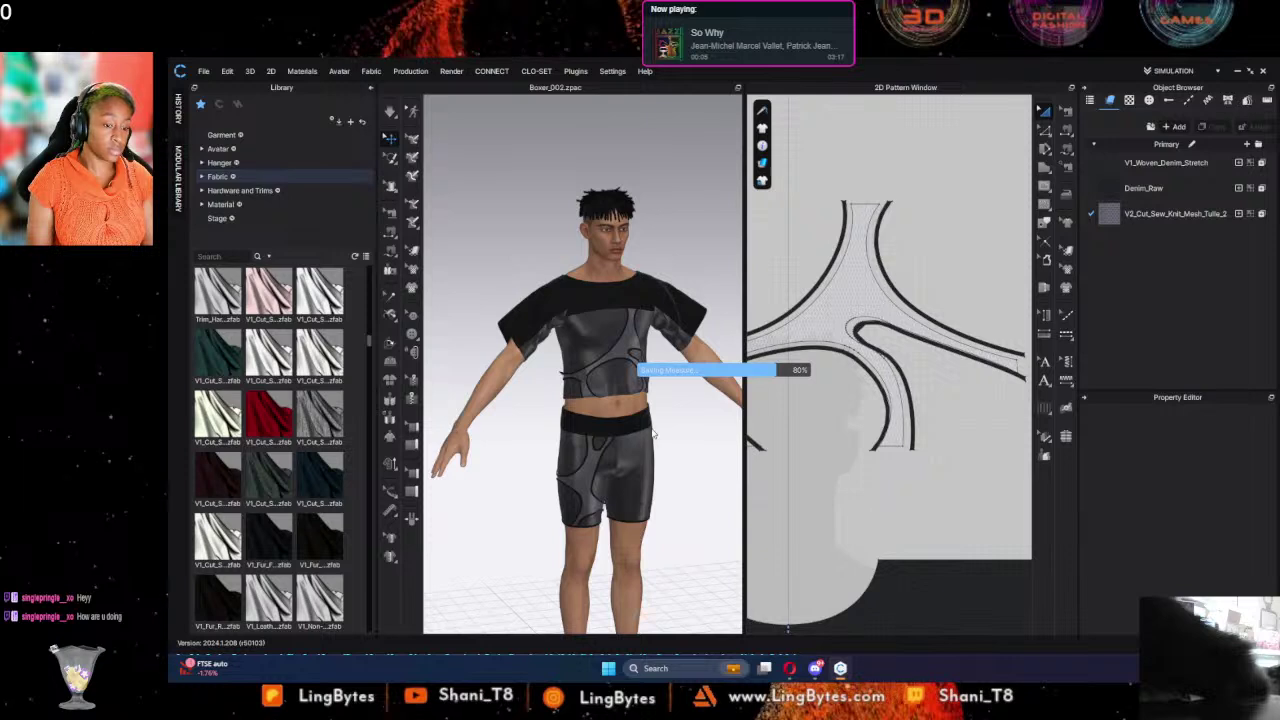
click(451, 72)
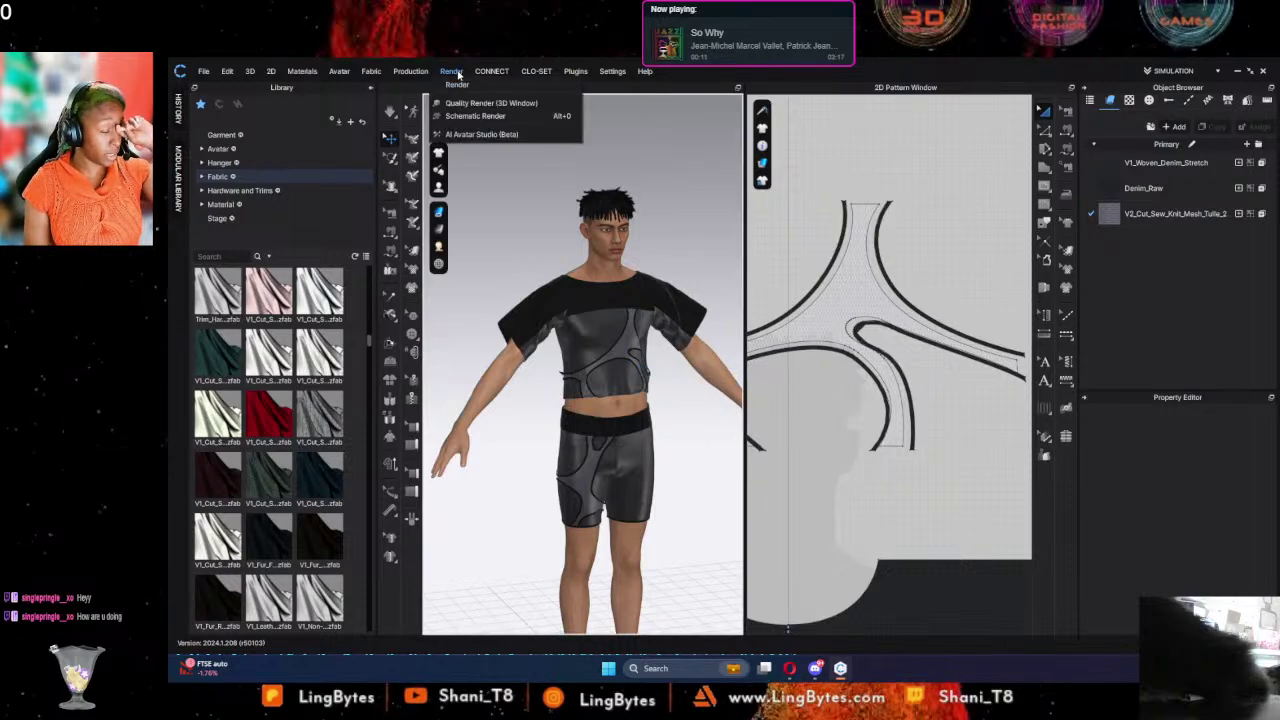
click(703, 520)
Step: Set the material type of the avatar's shoes to Leather
scroll(683, 531, up, 5)
scroll(539, 517, down, 6)
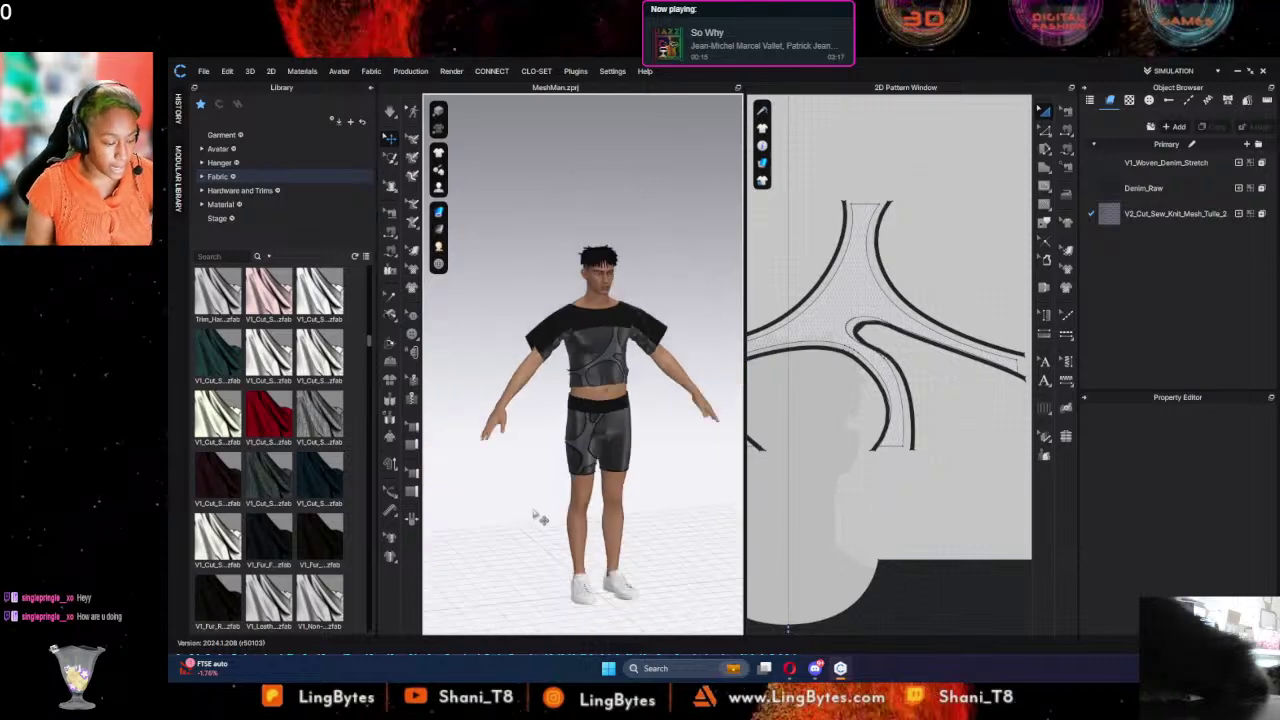
click(612, 590)
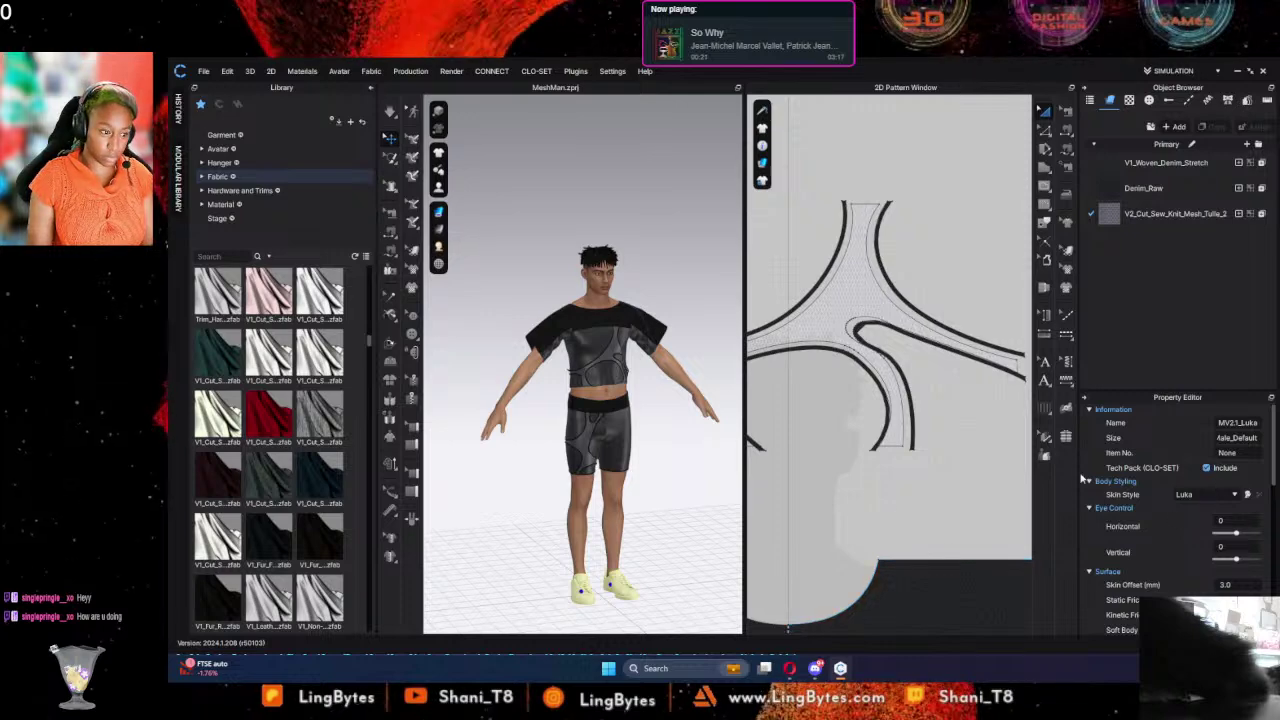
scroll(1131, 471, down, 10)
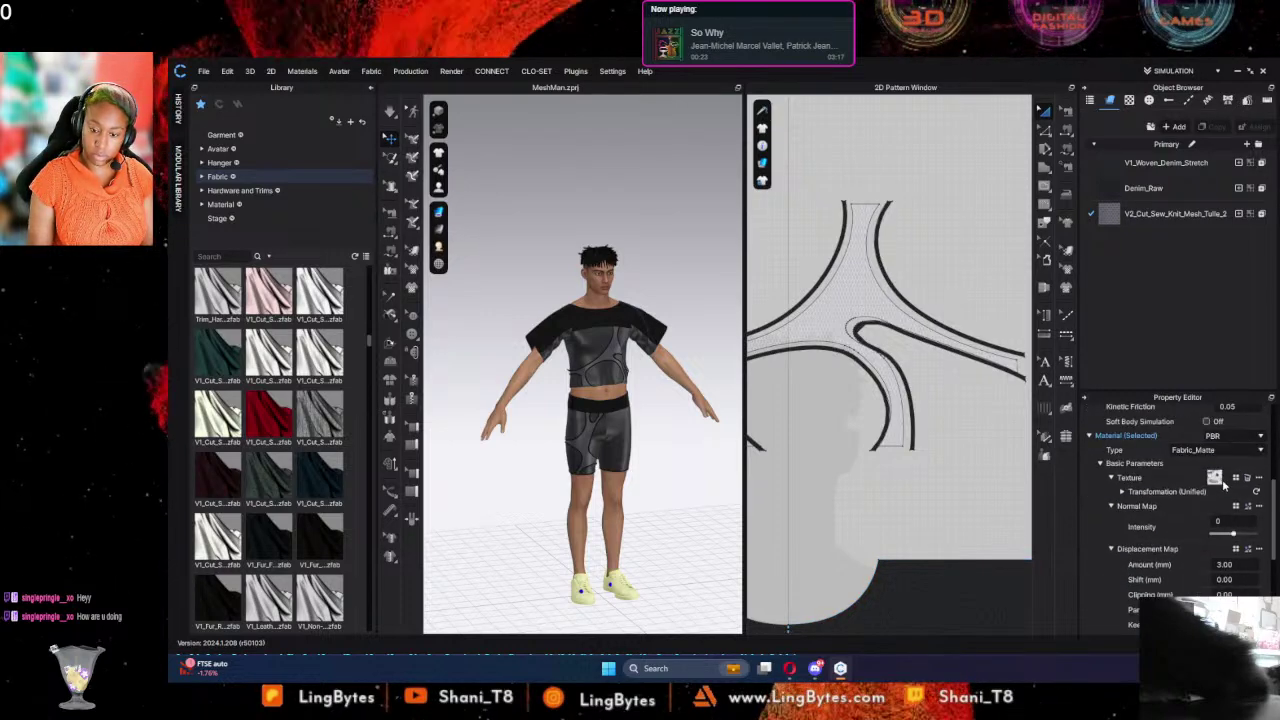
scroll(1226, 456, down, 5)
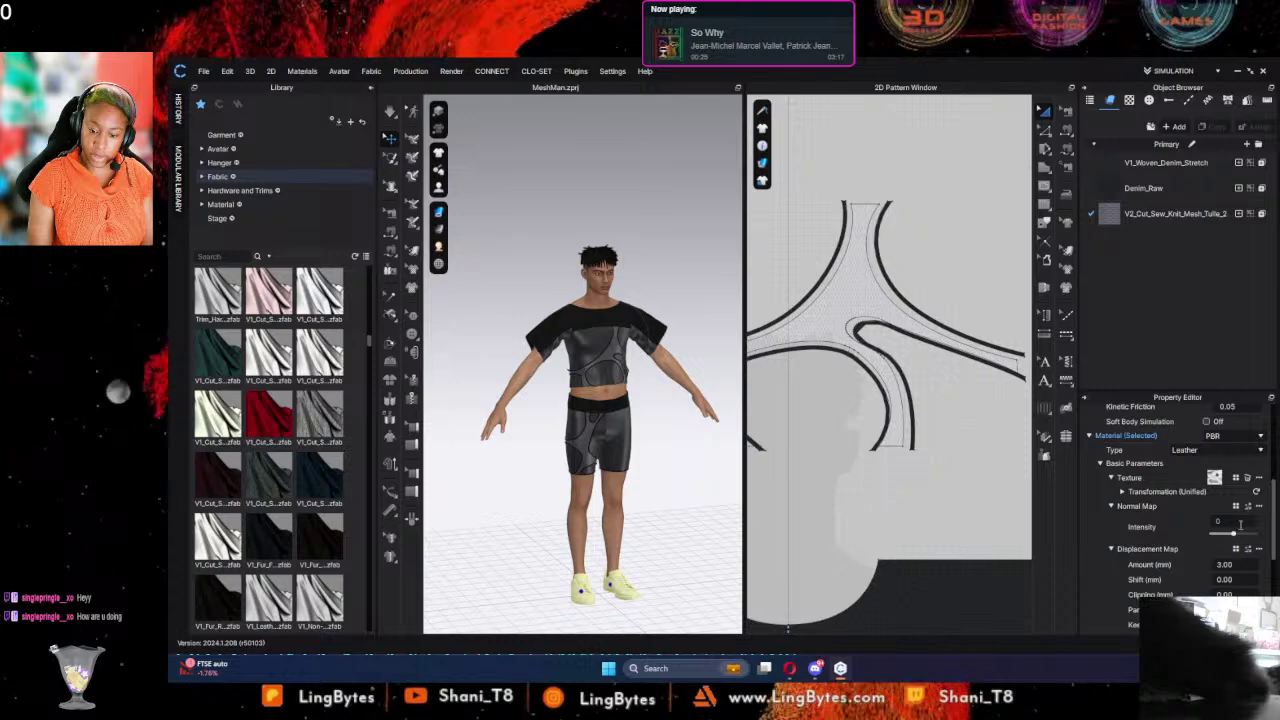
Step: Recolour both shoes to the dark grey 333437 sampled from the cropped top with the Eyedropper
click(1258, 435)
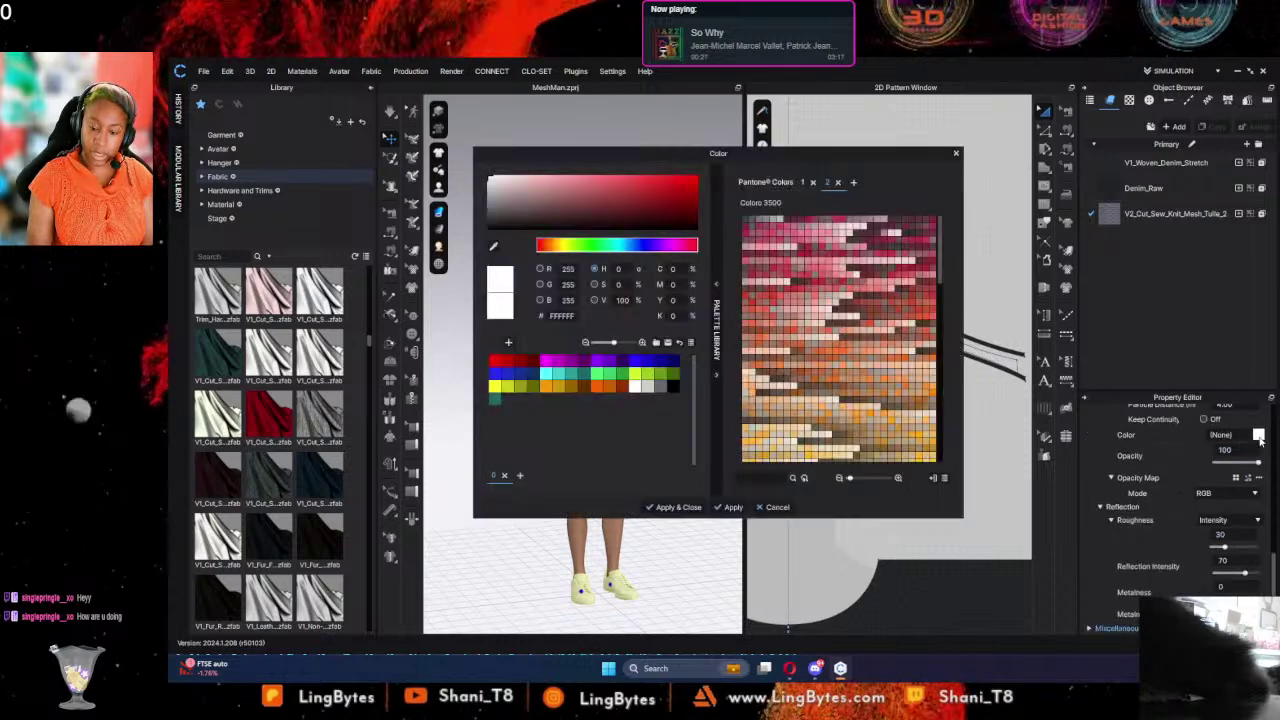
drag(634, 155, 898, 162)
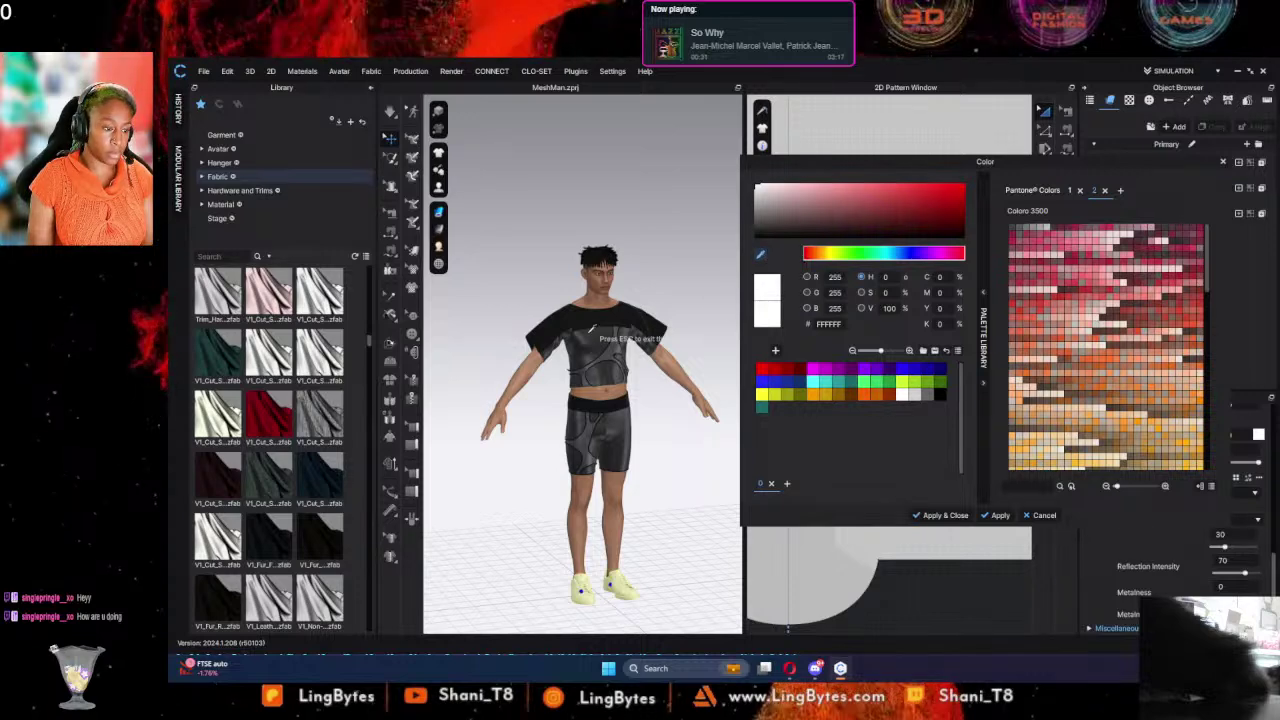
click(760, 254)
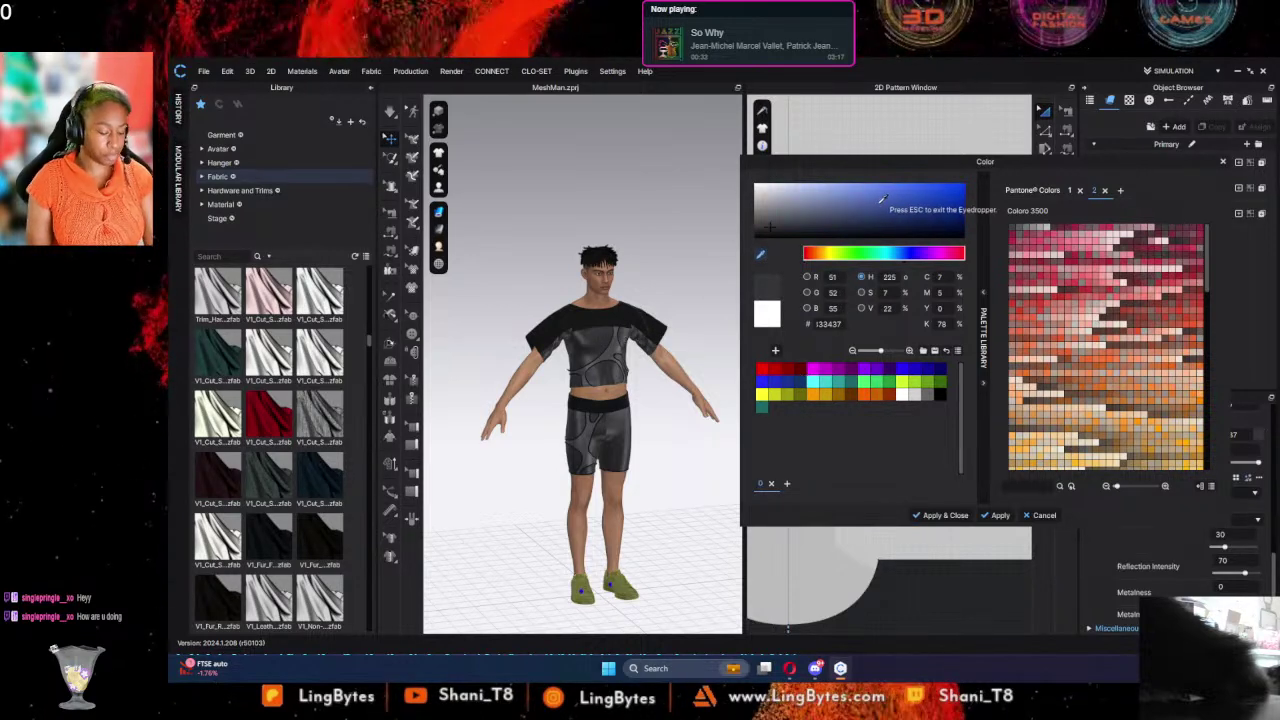
key(Escape)
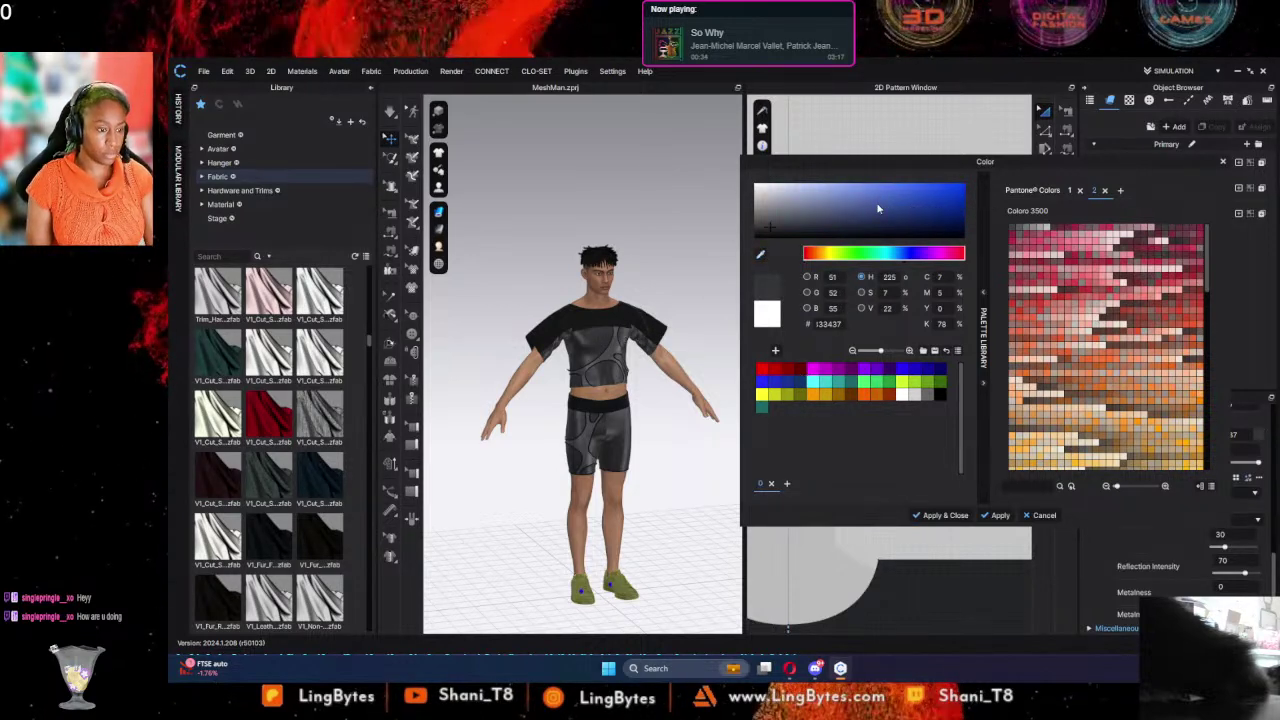
click(987, 516)
Step: Inspect the dark grey shoes up close from the front and from above, and close the colour dialog with the colour applied
scroll(561, 598, down, 3)
scroll(578, 569, up, 4)
scroll(580, 569, up, 4)
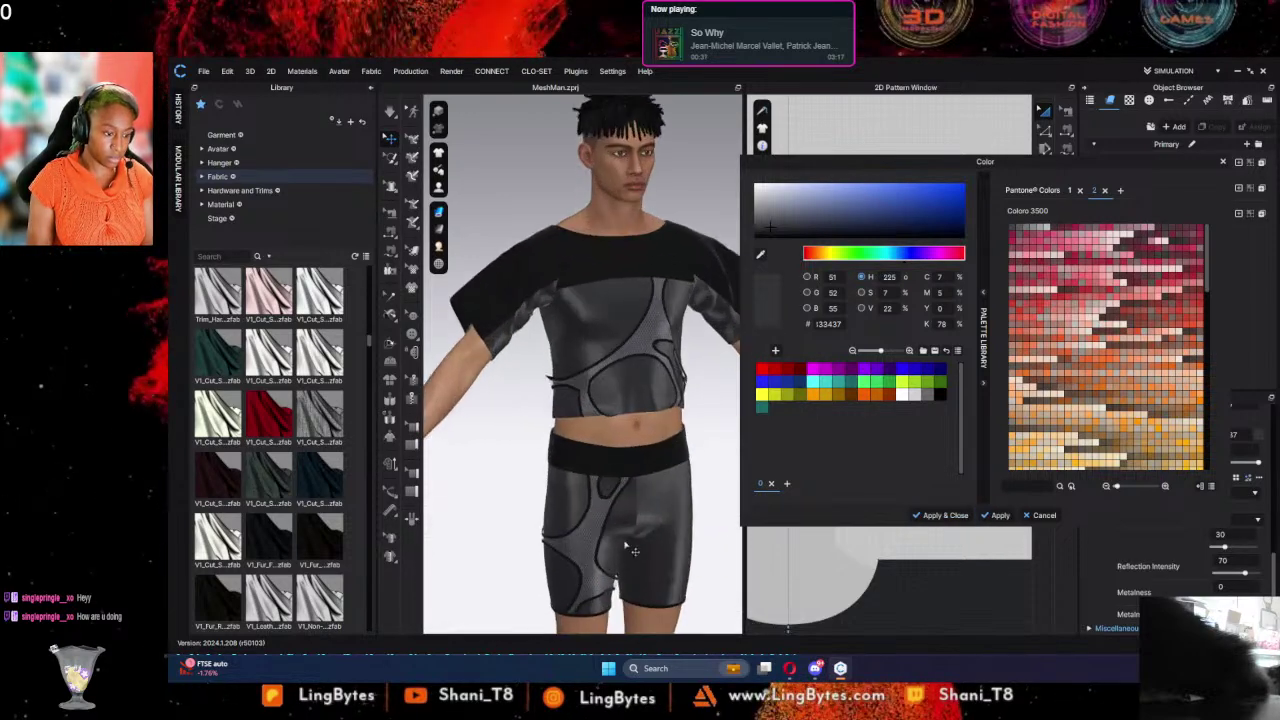
middle_drag(626, 543, 608, 70)
scroll(683, 371, up, 1)
scroll(688, 376, up, 2)
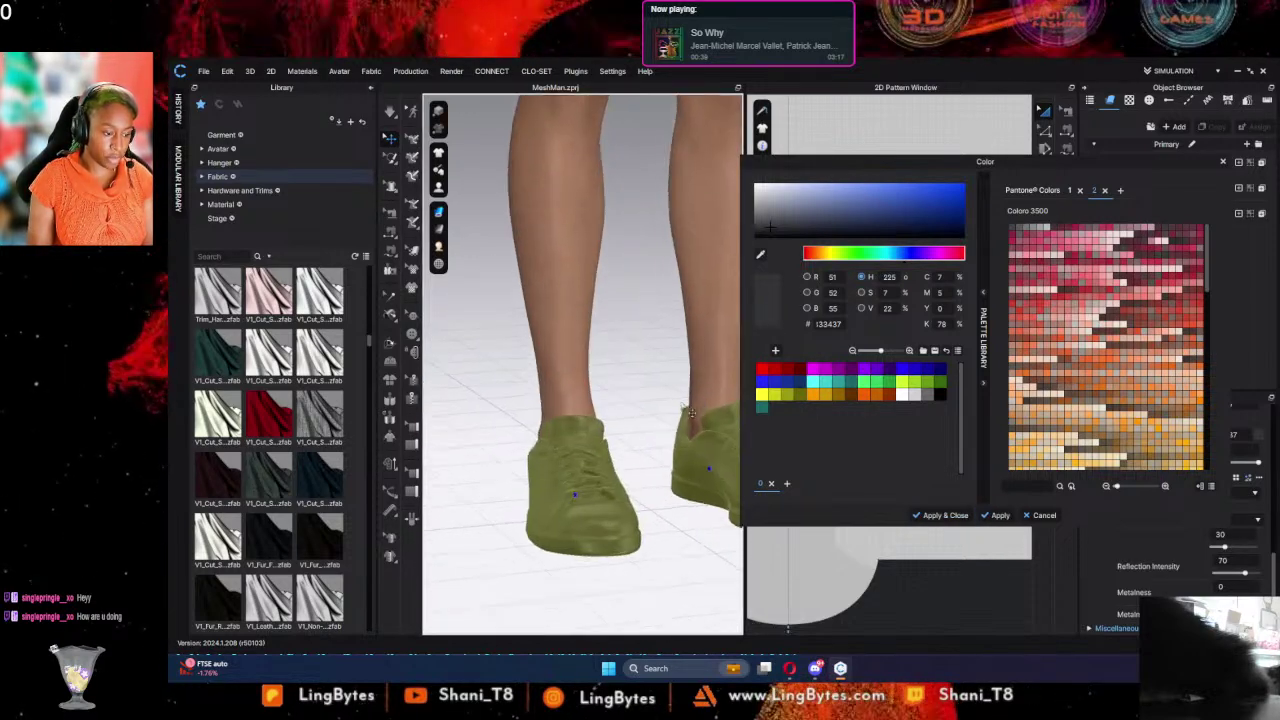
click(659, 529)
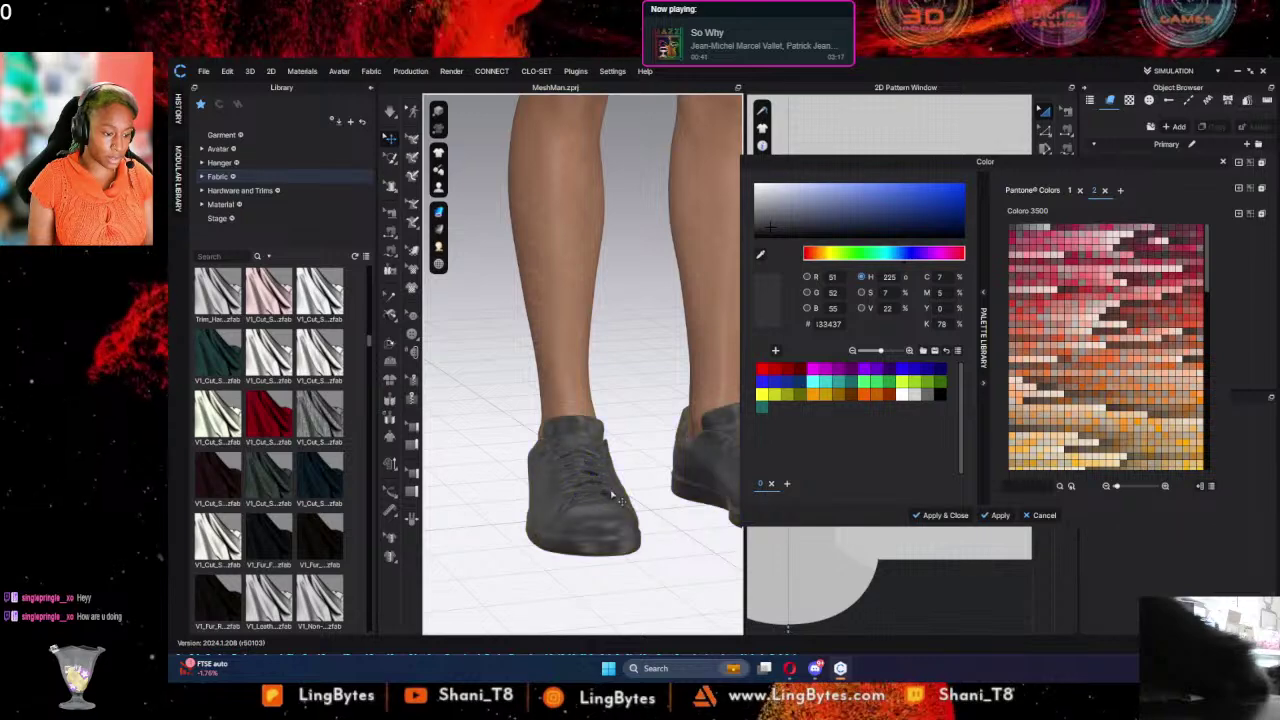
click(598, 487)
middle_drag(638, 517, 545, 539)
right_drag(552, 543, 677, 538)
click(515, 472)
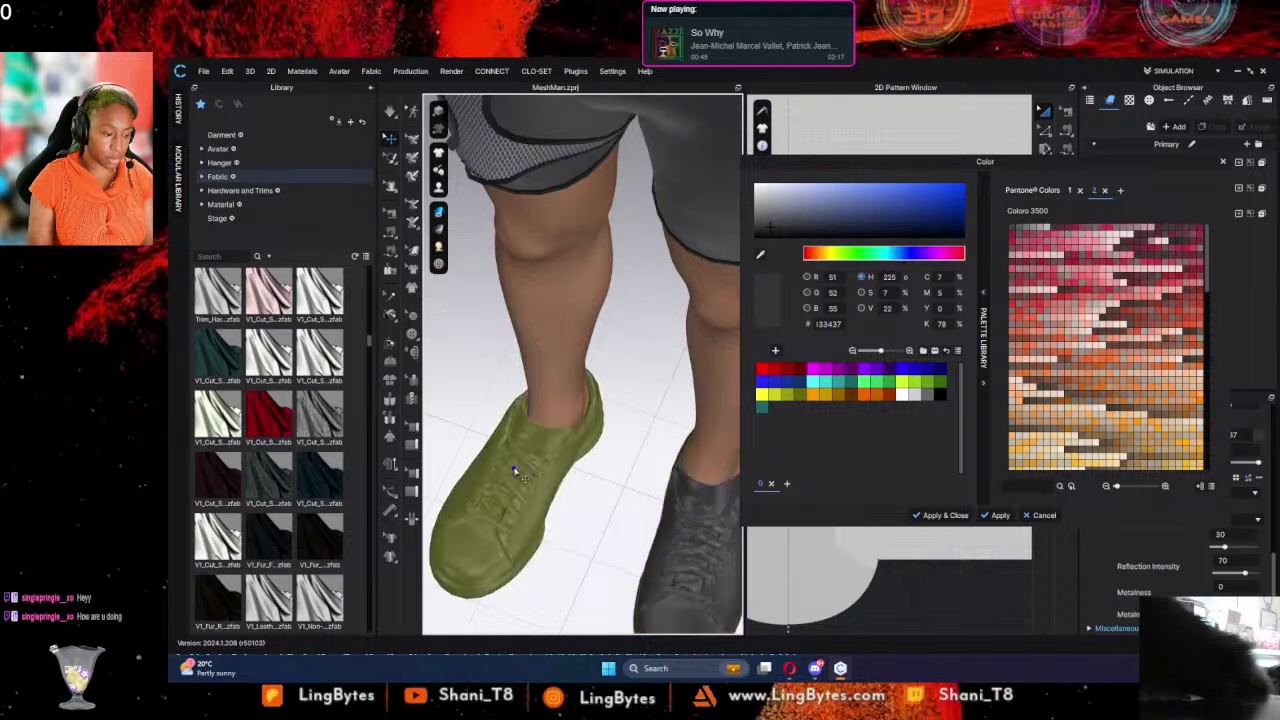
scroll(597, 558, up, 3)
right_drag(597, 560, 657, 428)
scroll(600, 499, down, 2)
scroll(600, 499, down, 5)
click(942, 515)
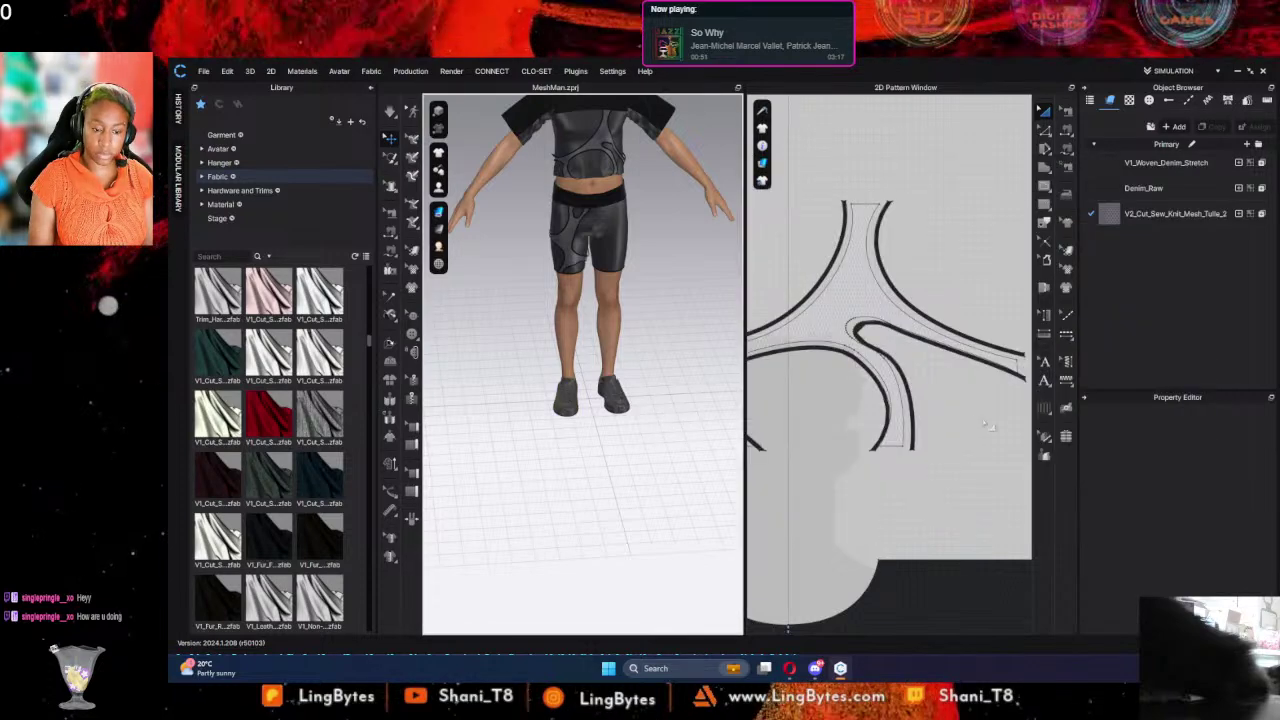
Step: Set the normal map intensity of the avatar's shoes to 60 and check their reflection settings
click(1164, 499)
click(558, 406)
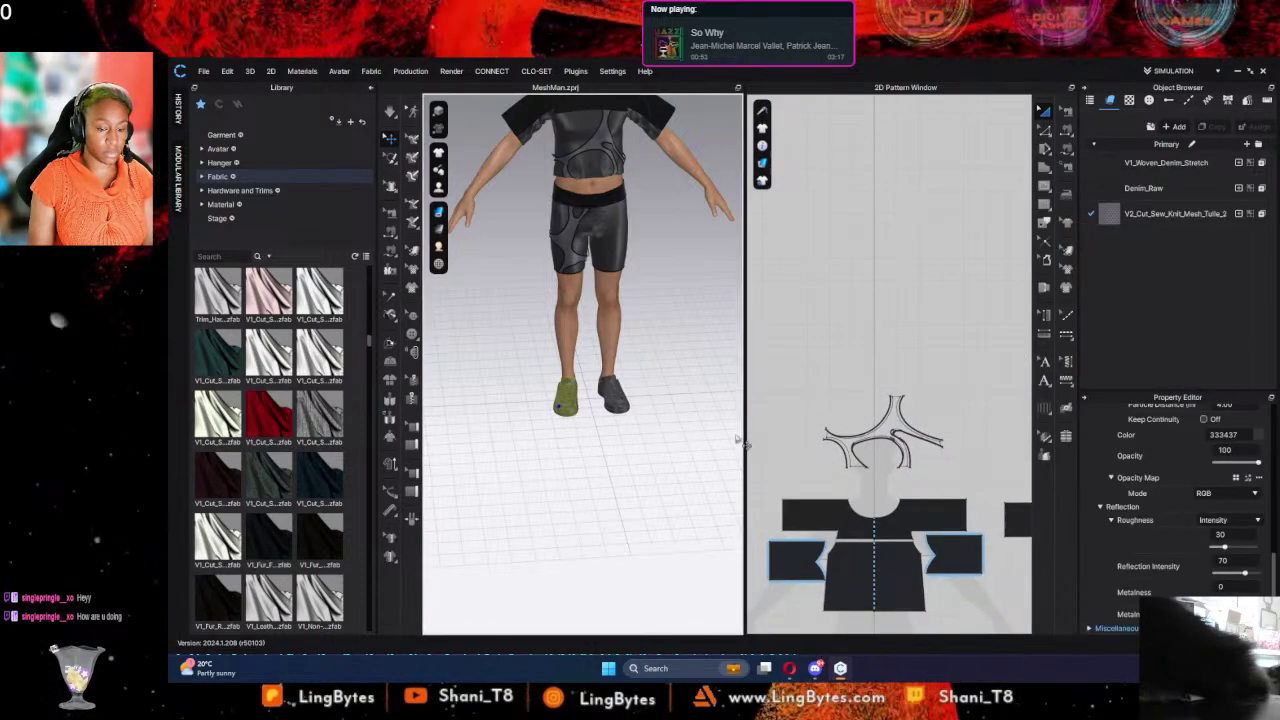
scroll(1185, 495, up, 4)
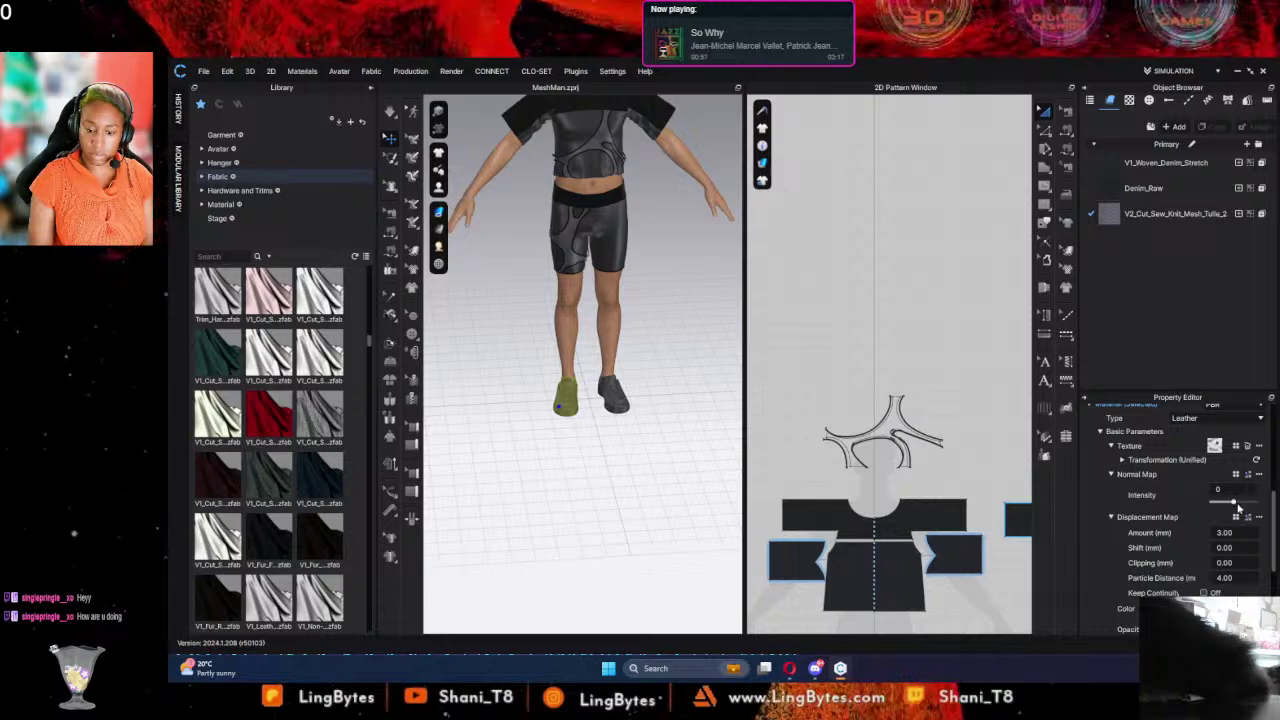
drag(1234, 503, 1247, 506)
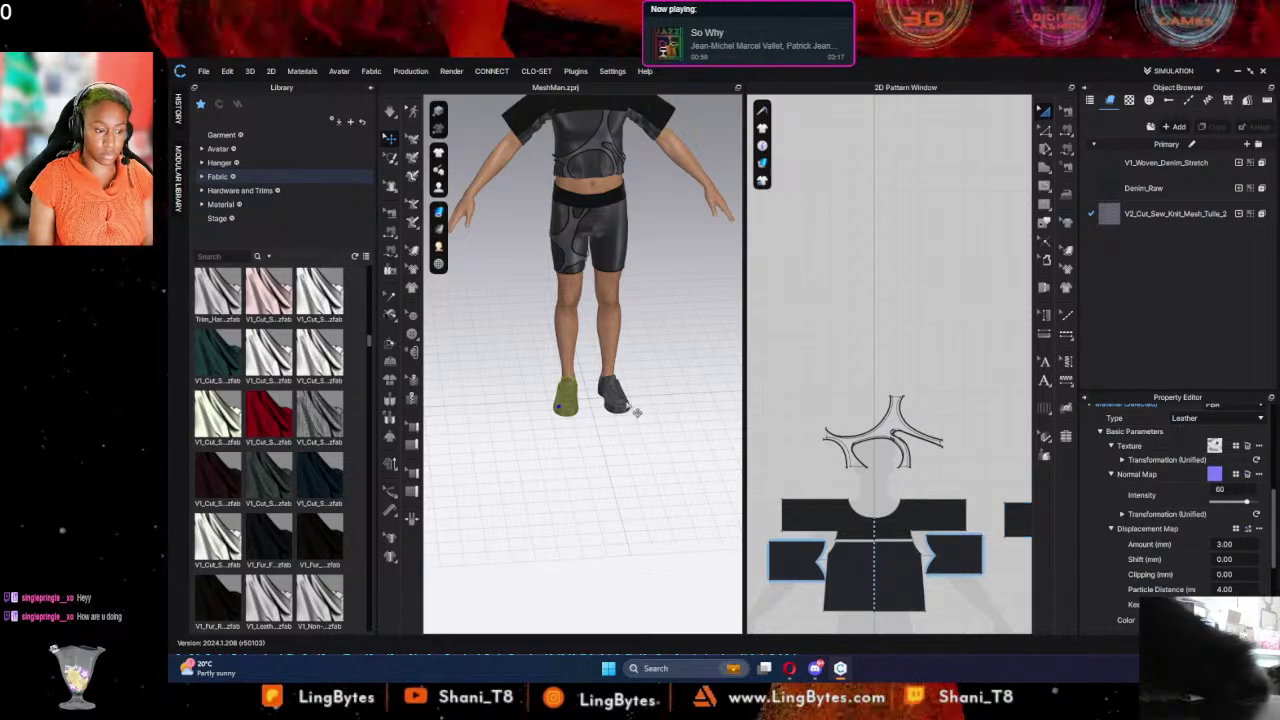
shift+click(608, 405)
click(1219, 491)
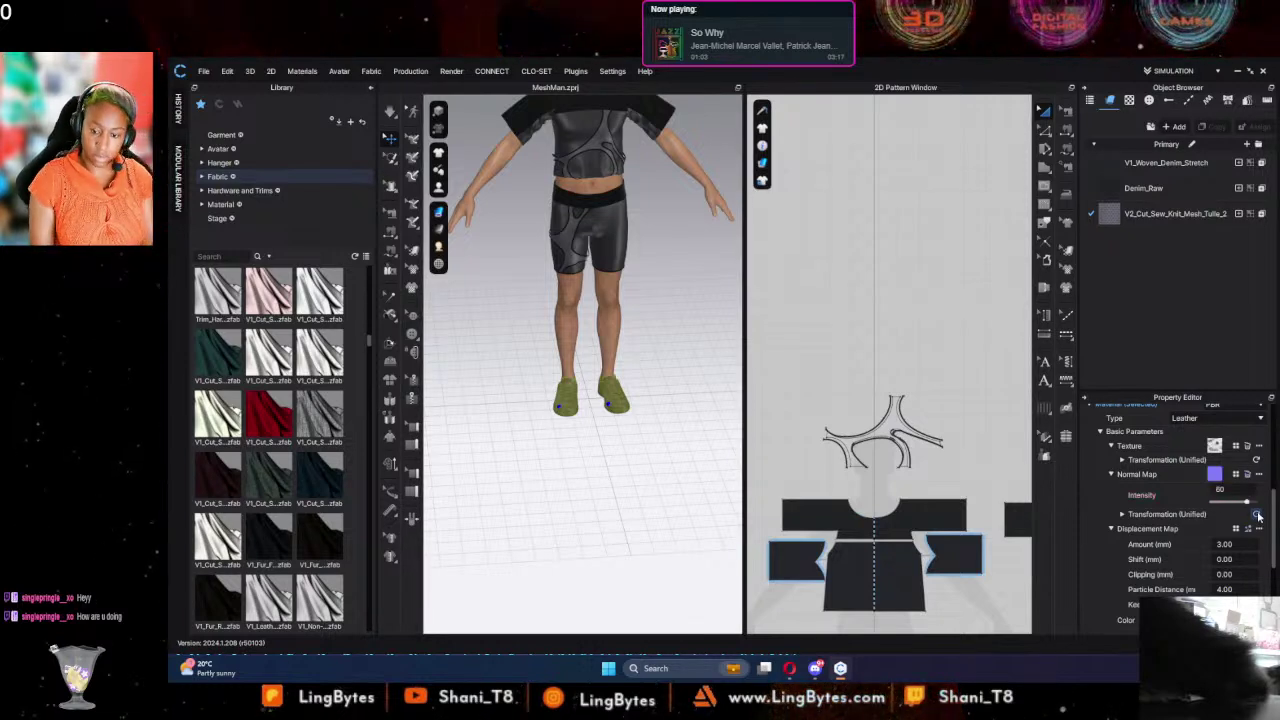
scroll(1224, 470, down, 5)
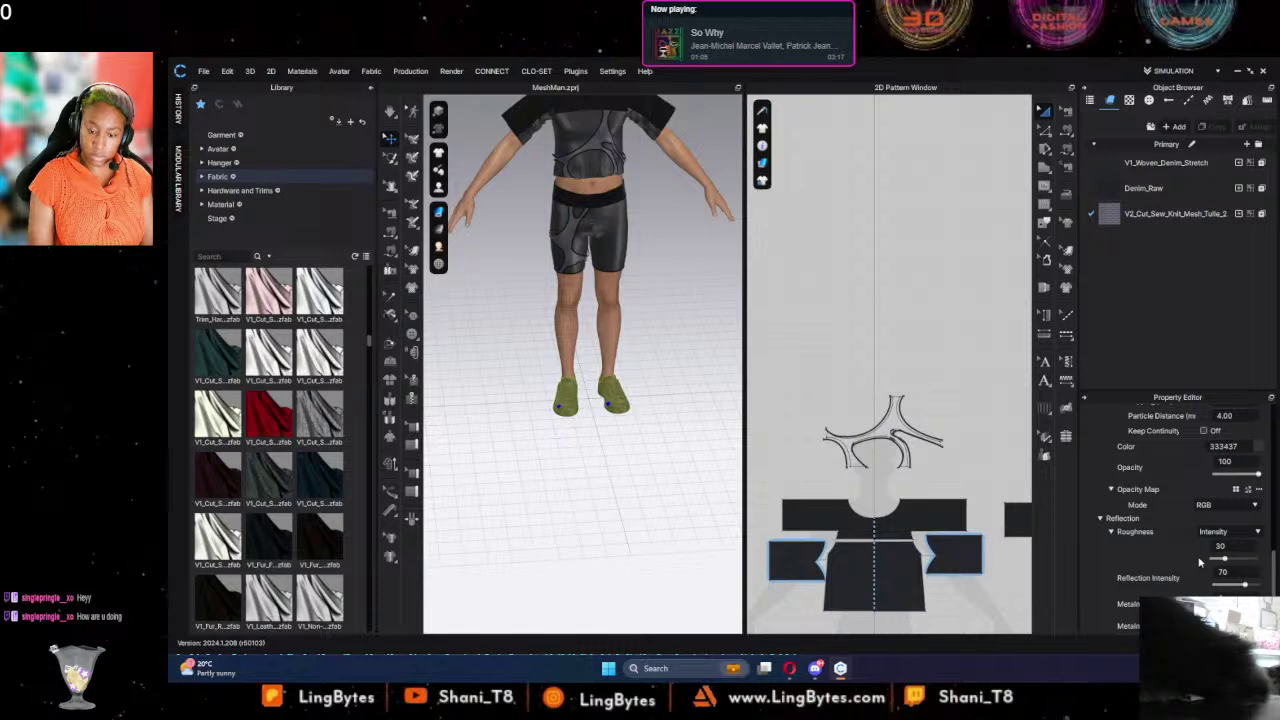
scroll(1202, 518, down, 1)
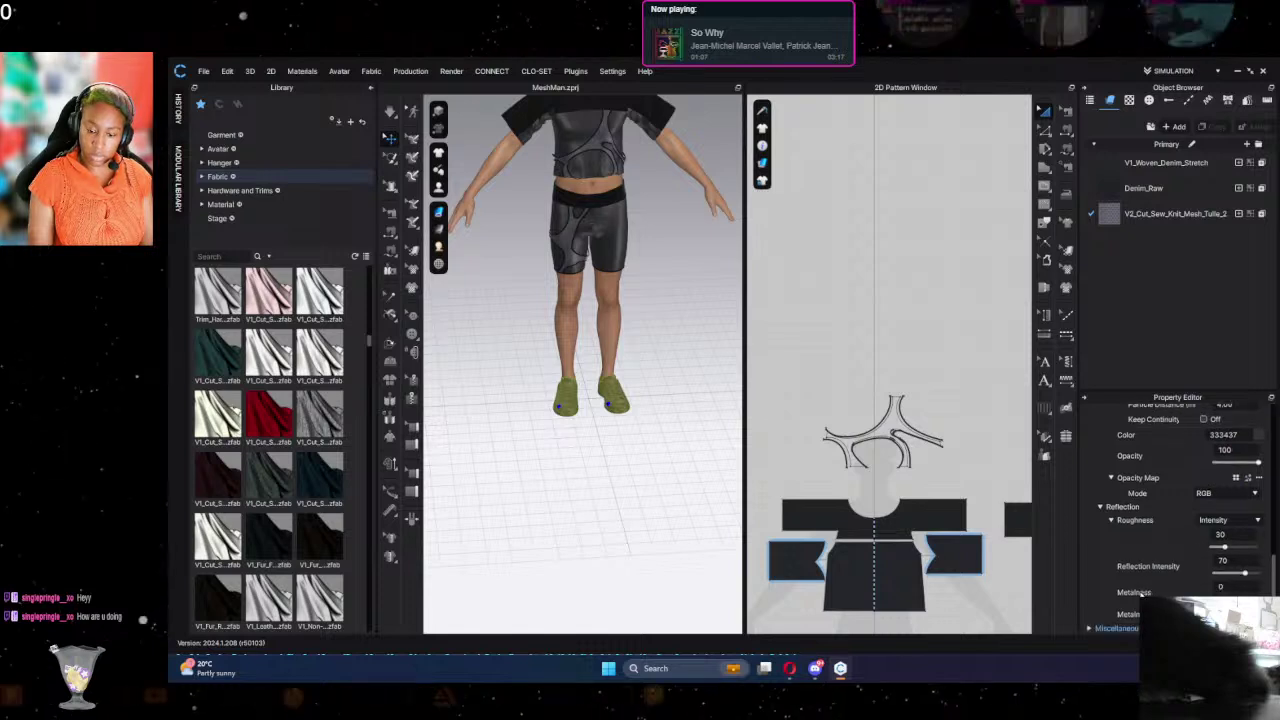
click(981, 315)
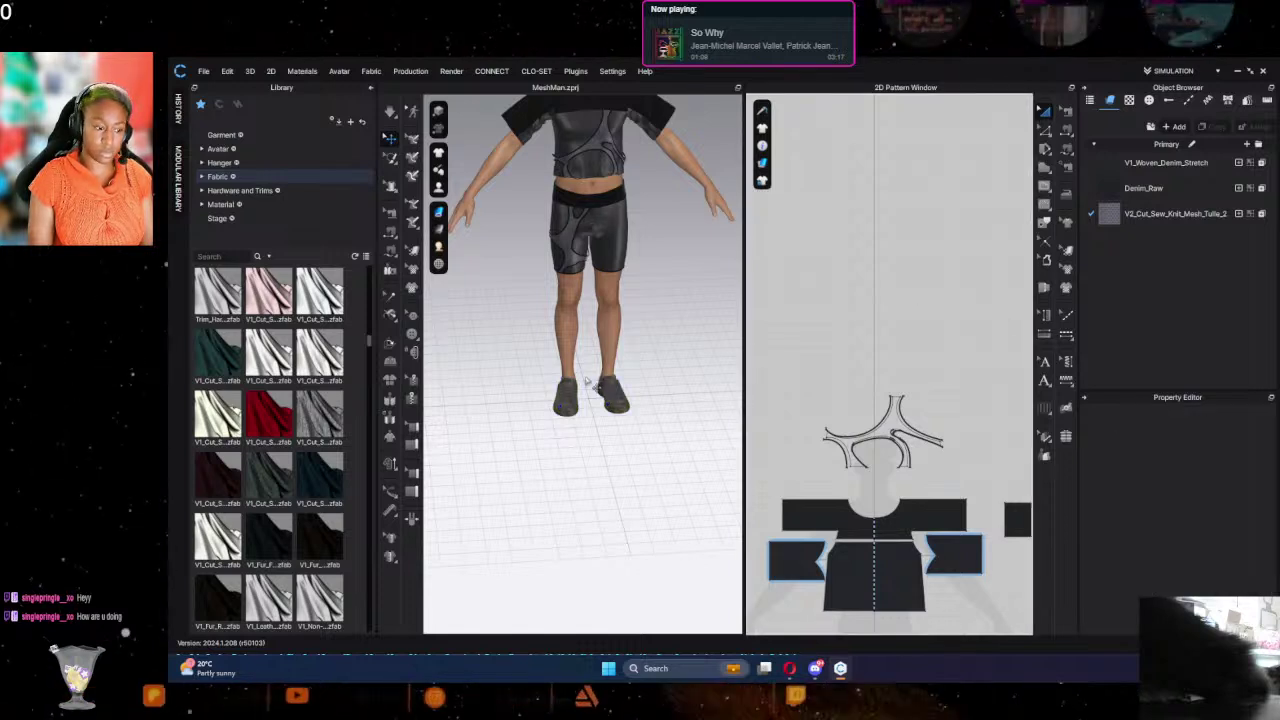
Step: Save the changes to the MeshMan.zprj project
right_drag(586, 457, 648, 475)
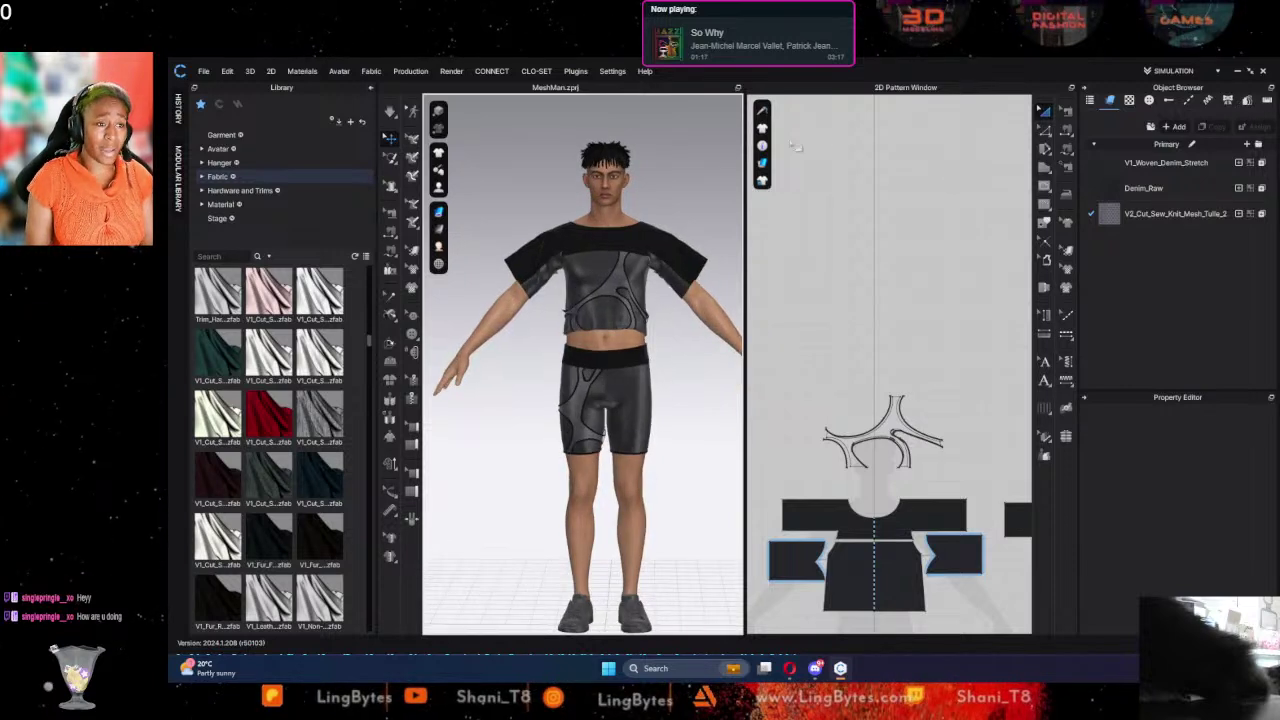
key(ctrl+s)
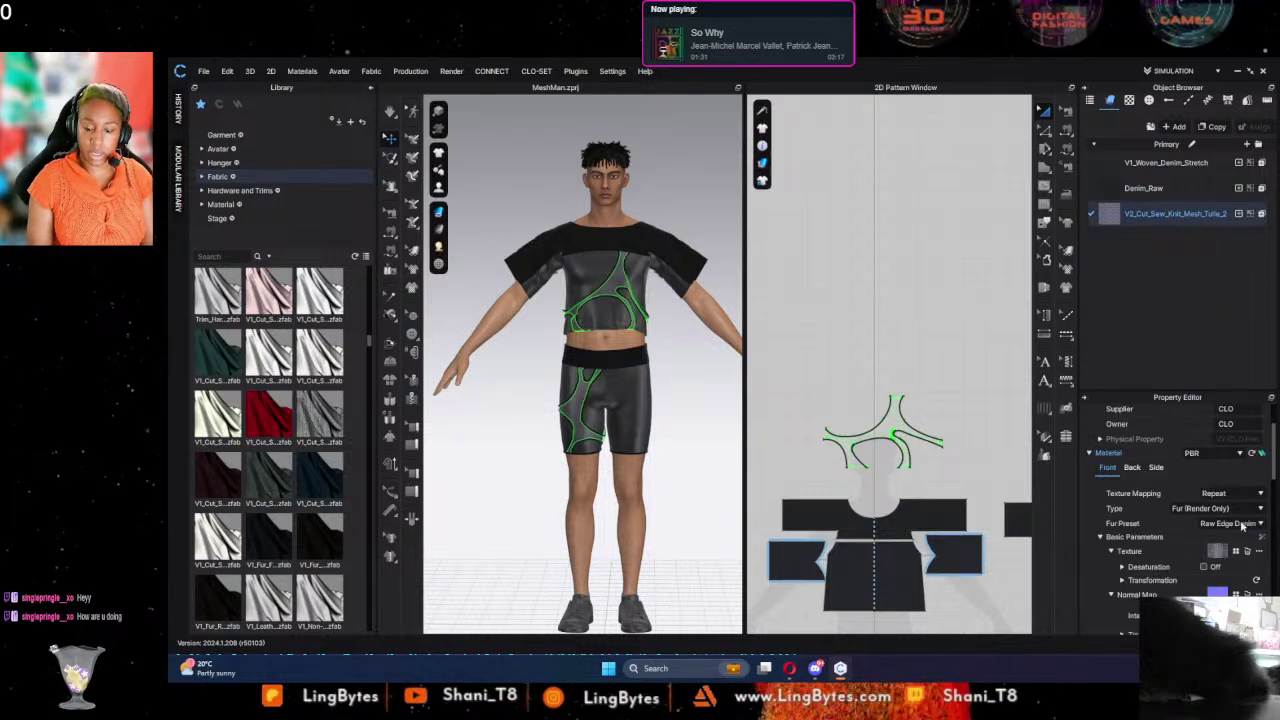
Step: Start an interactive render of the outfit and frame the mesh insets around the top's hem and the shorts
click(1216, 509)
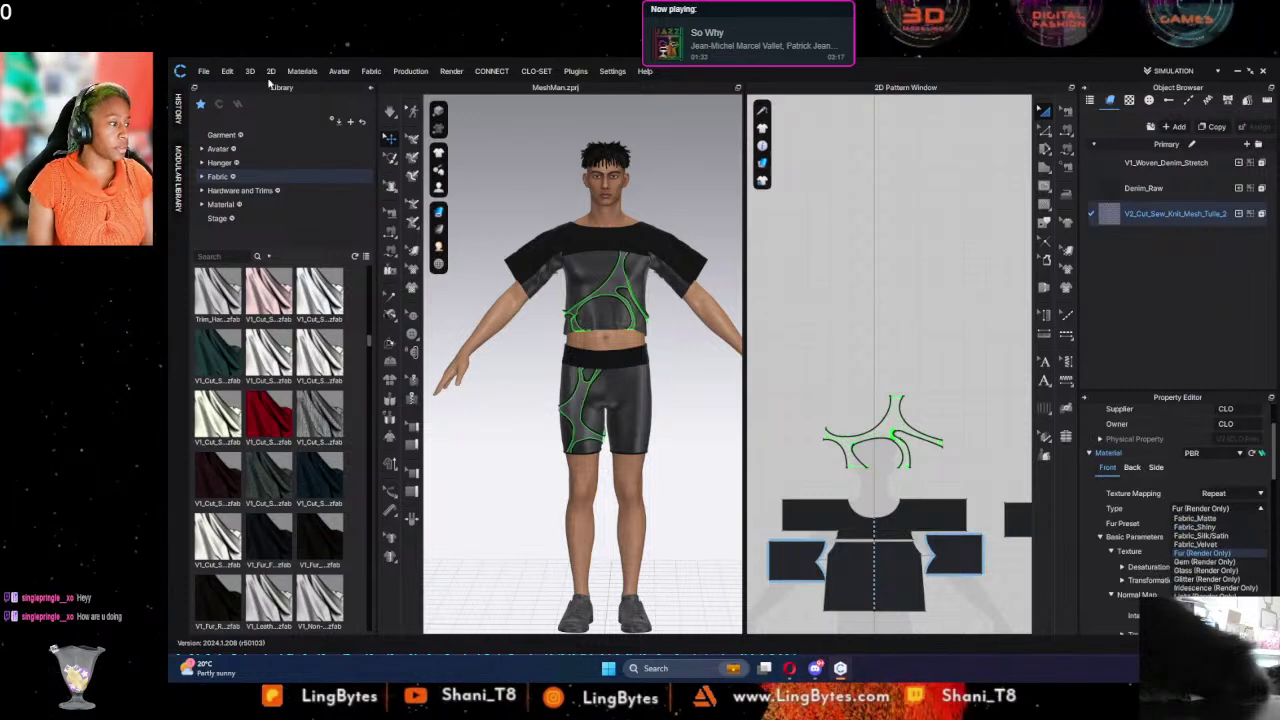
click(454, 70)
click(452, 71)
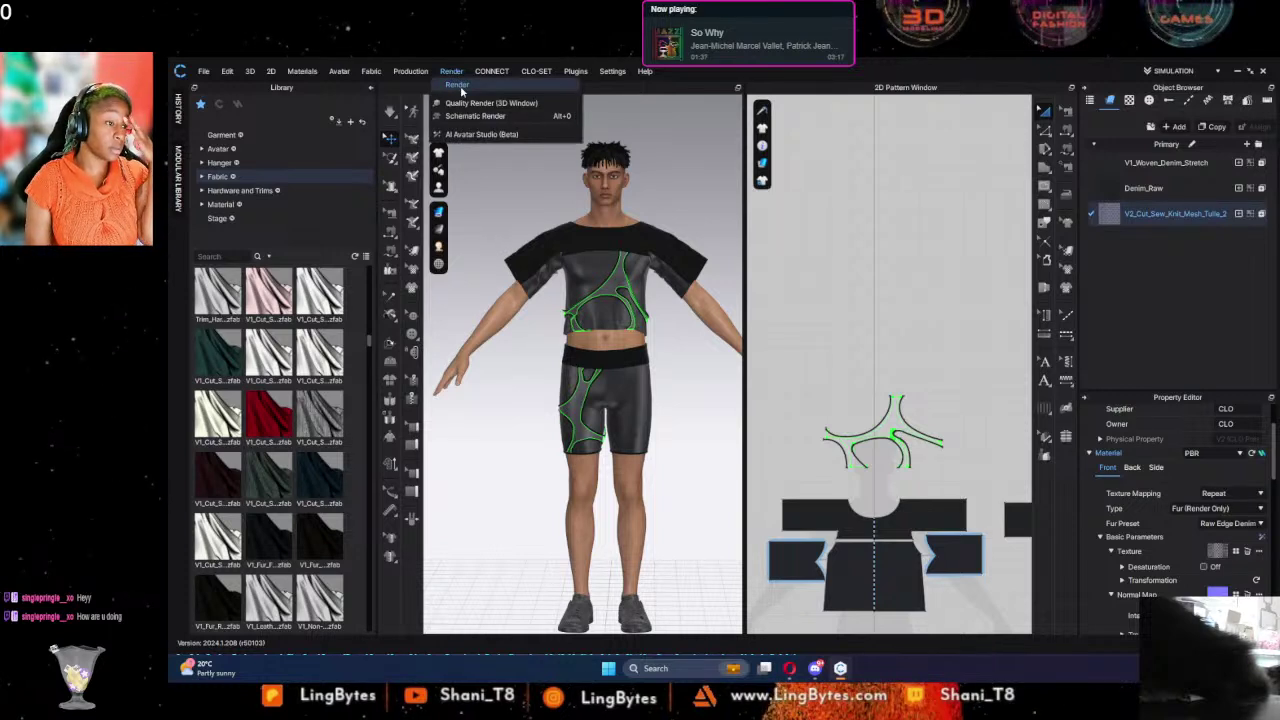
click(459, 88)
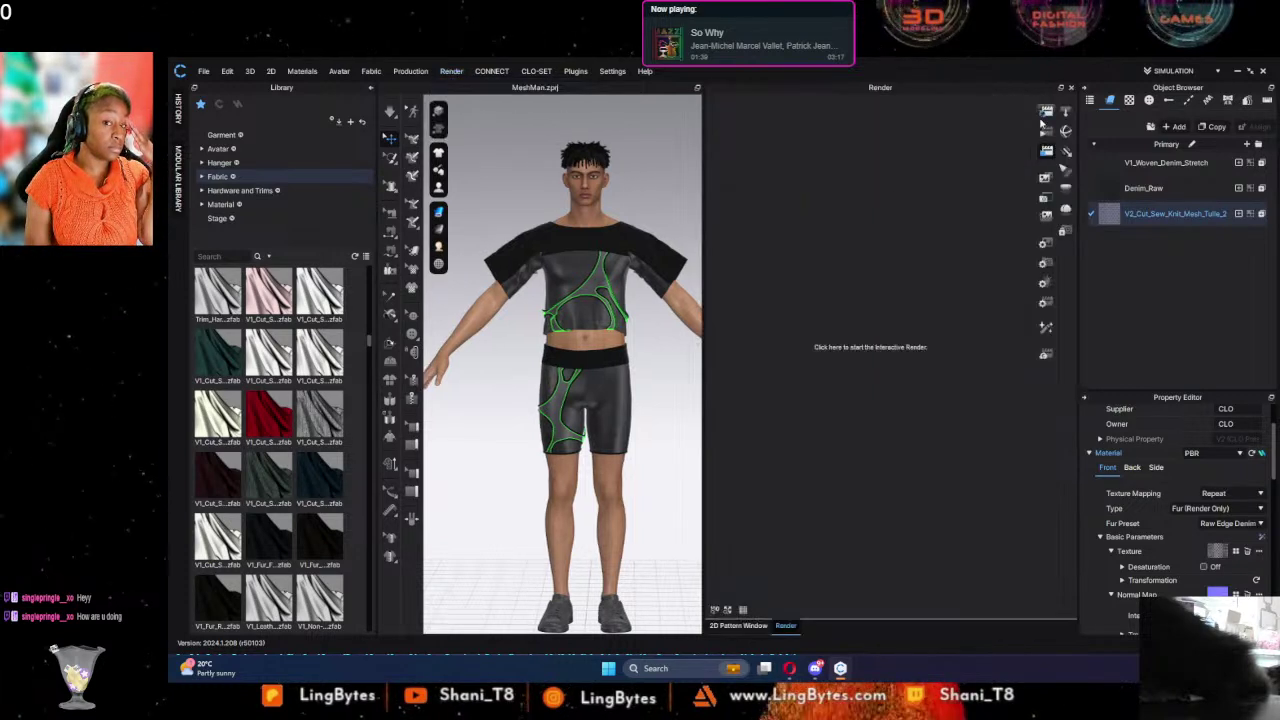
click(1046, 113)
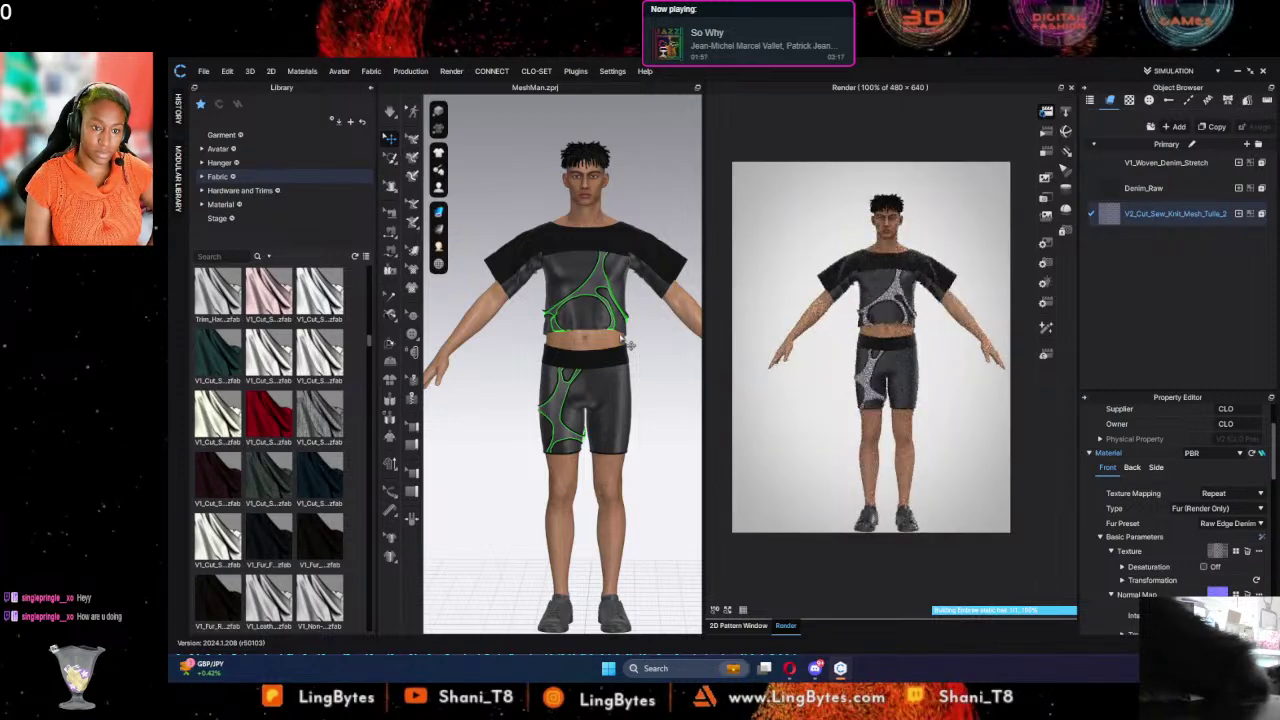
scroll(615, 342, up, 5)
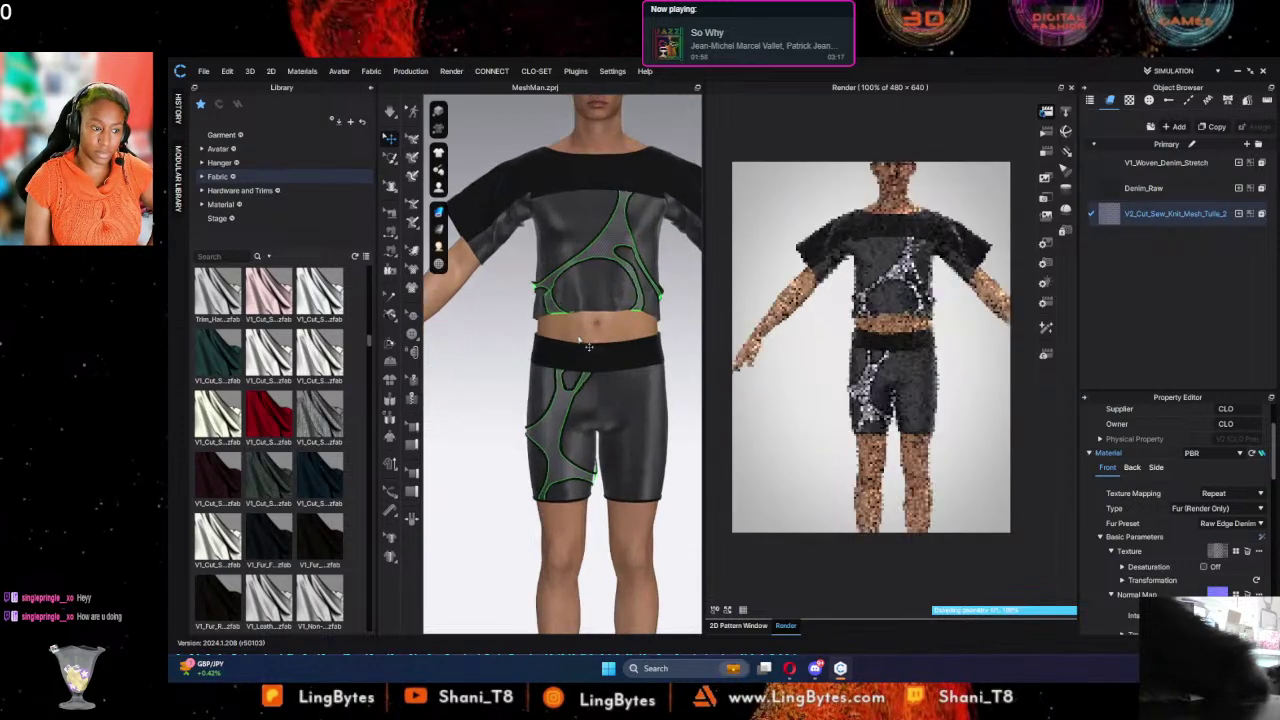
scroll(618, 345, up, 2)
scroll(615, 346, up, 3)
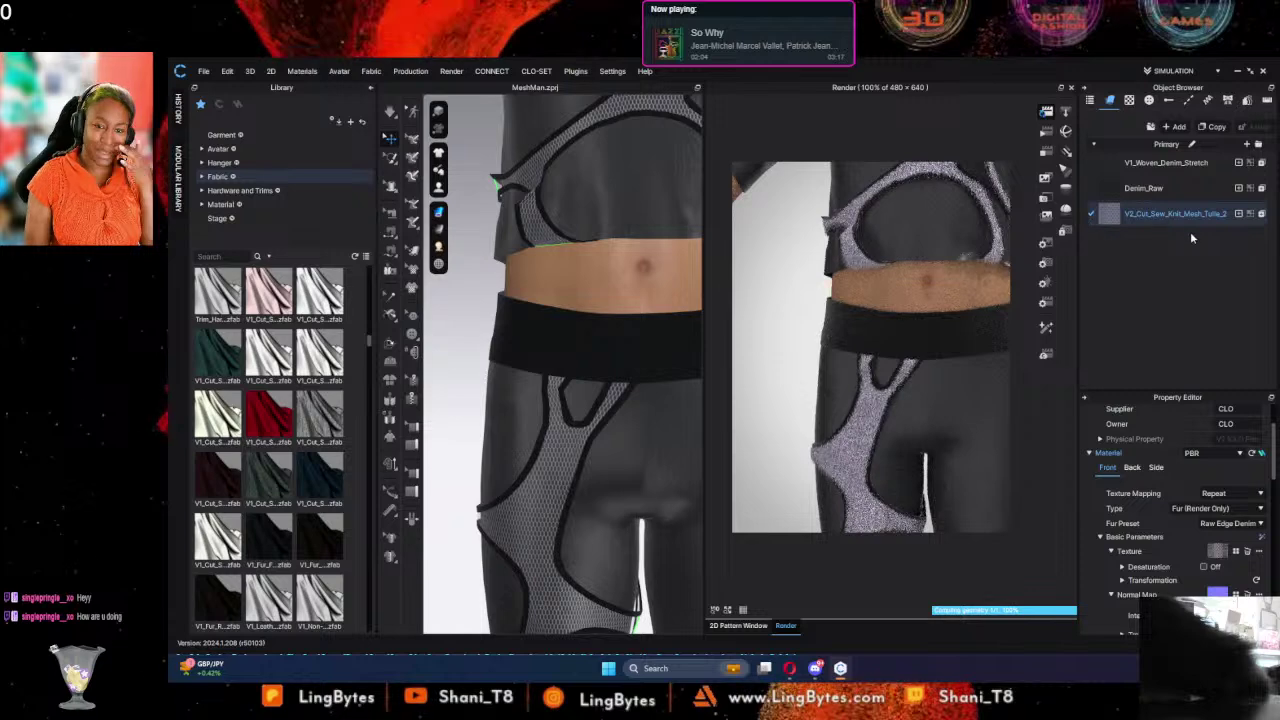
Step: Set the mesh tulle fabric's material type to Knitwear and examine the insets up close in the render
click(1214, 509)
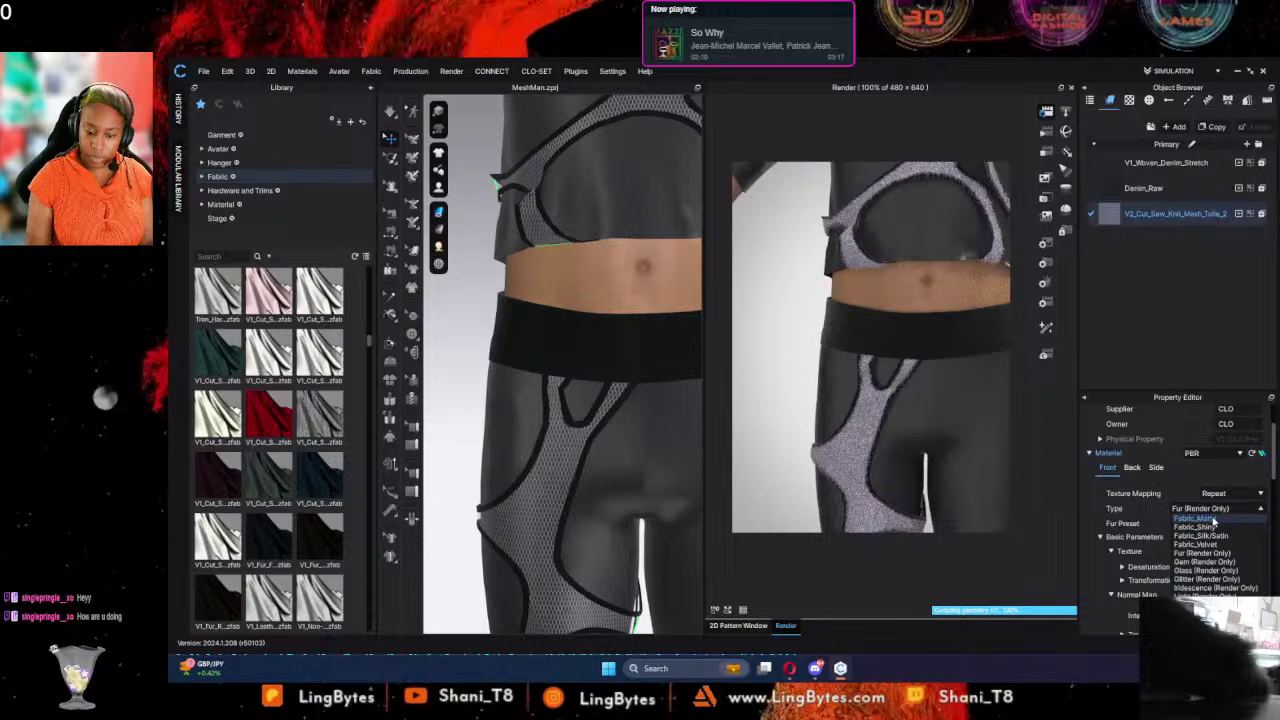
scroll(1197, 530, down, 3)
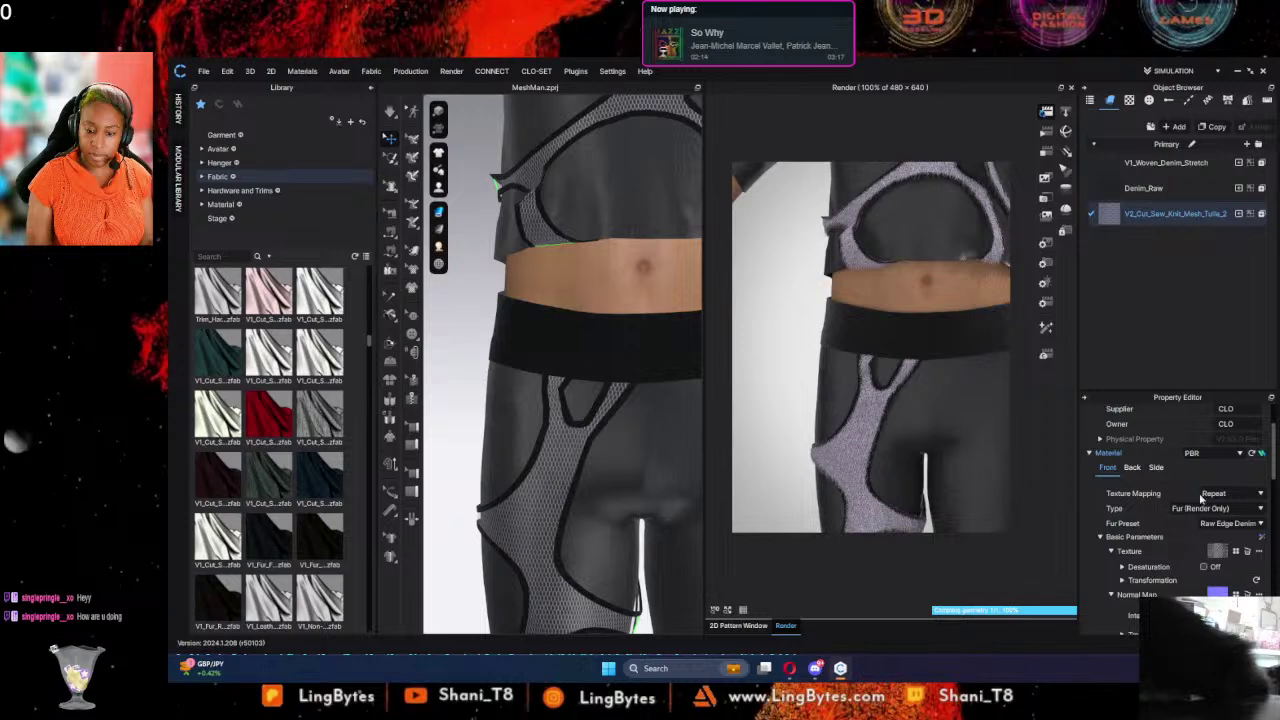
scroll(1194, 518, up, 1)
scroll(1194, 518, up, 3)
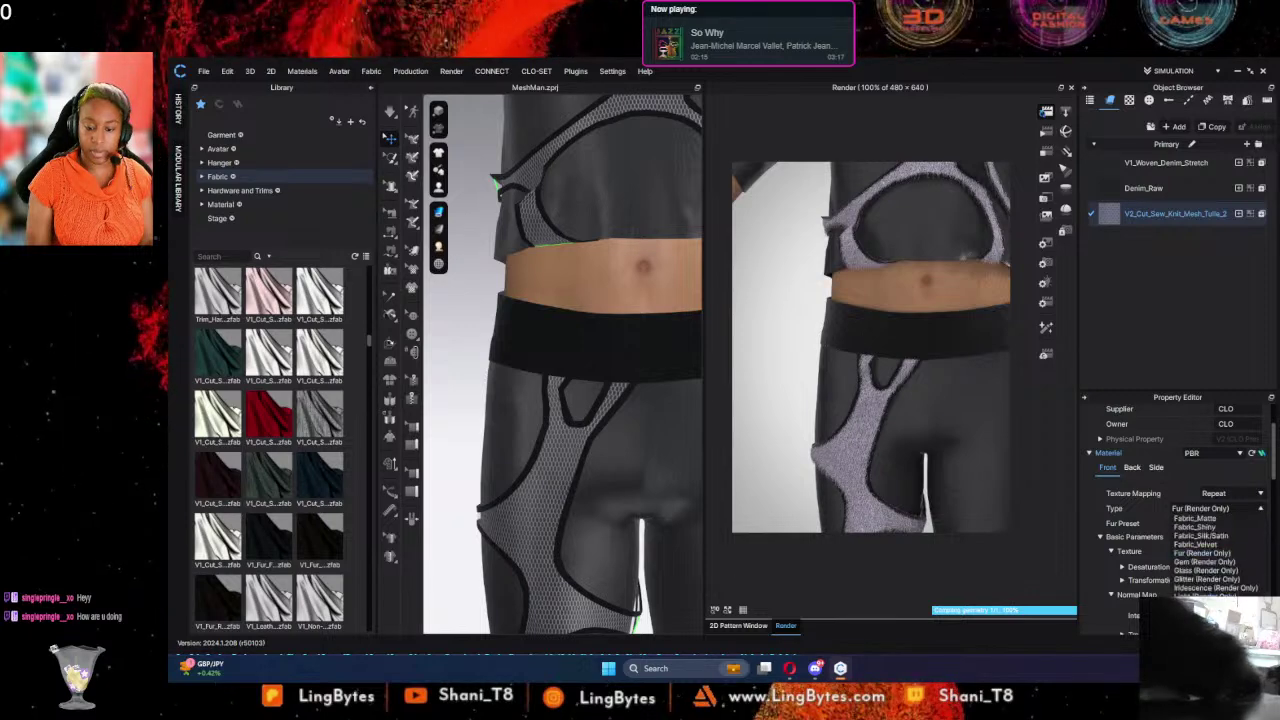
click(1133, 493)
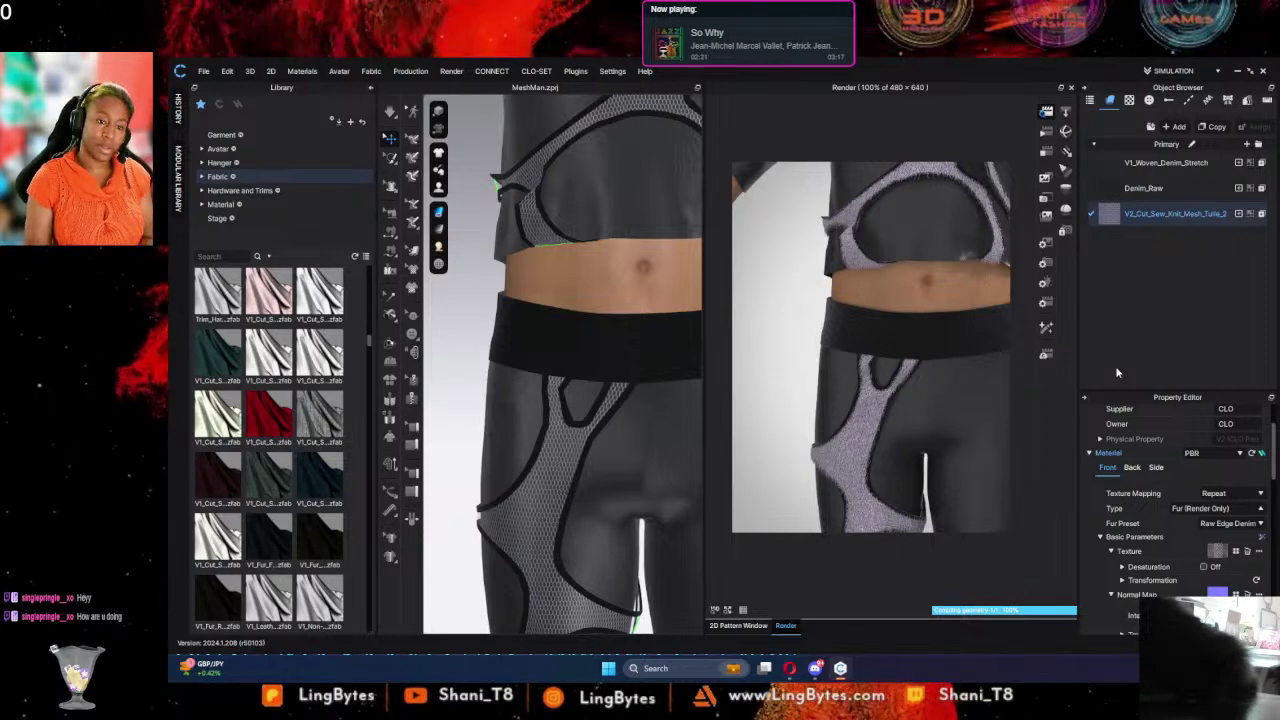
key(ctrl+z)
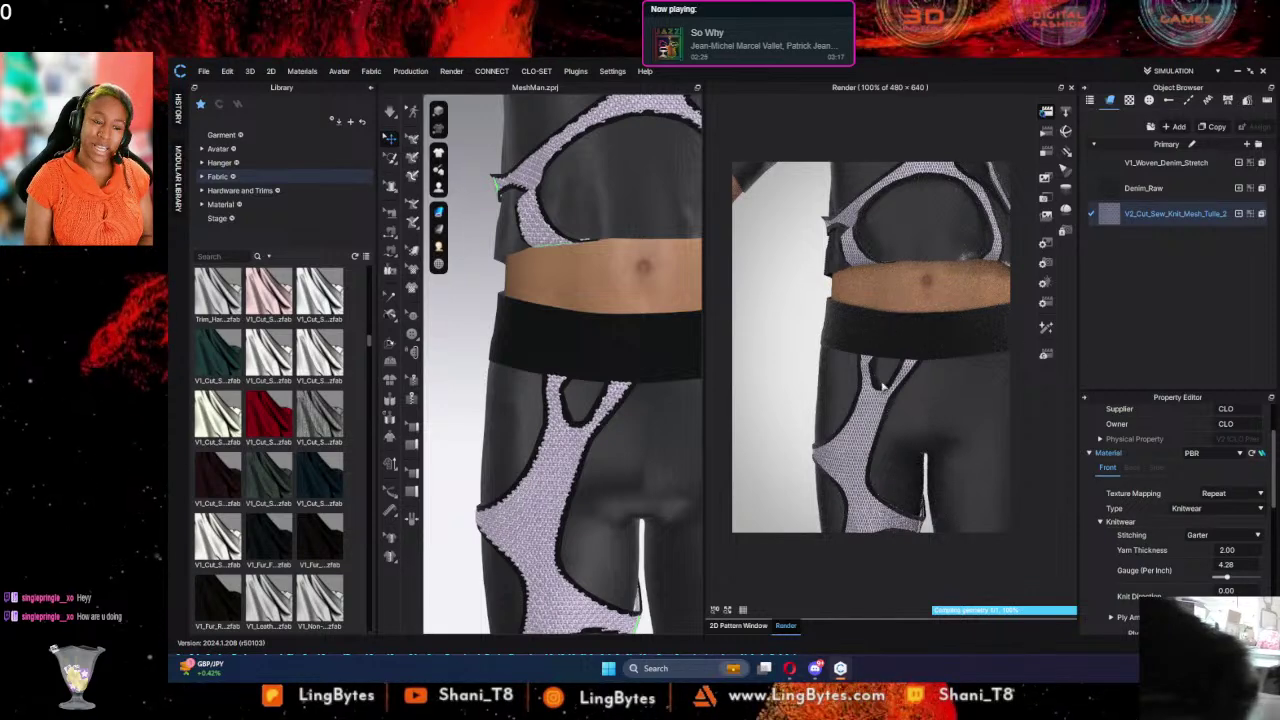
scroll(850, 410, up, 5)
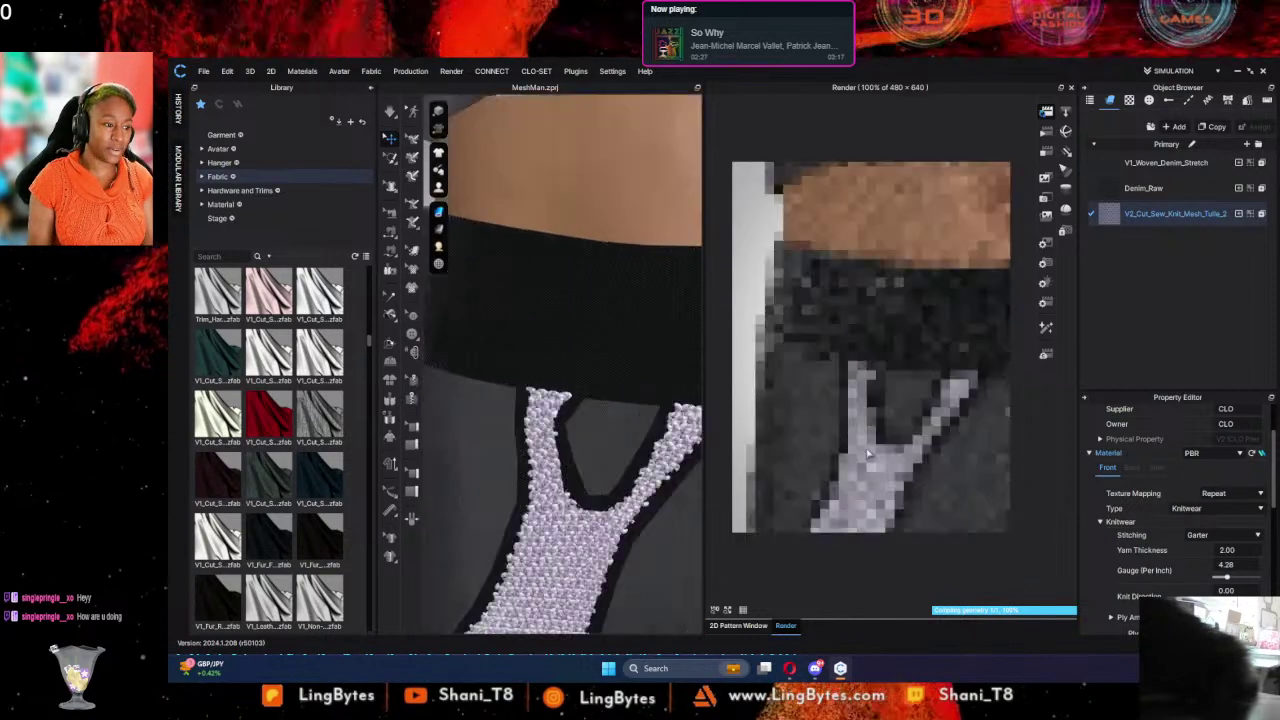
Step: Examine the texture of the mesh inset on the shorts up close in the render
middle_drag(868, 453, 870, 262)
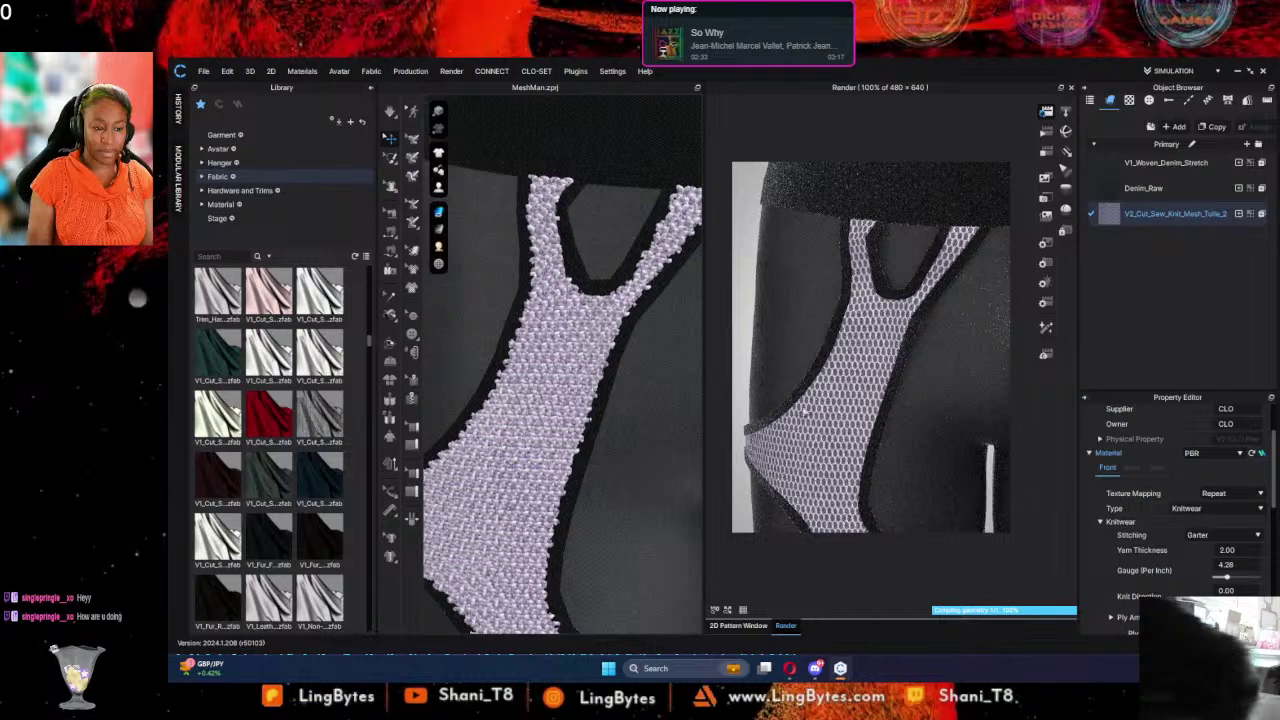
right_drag(806, 408, 815, 366)
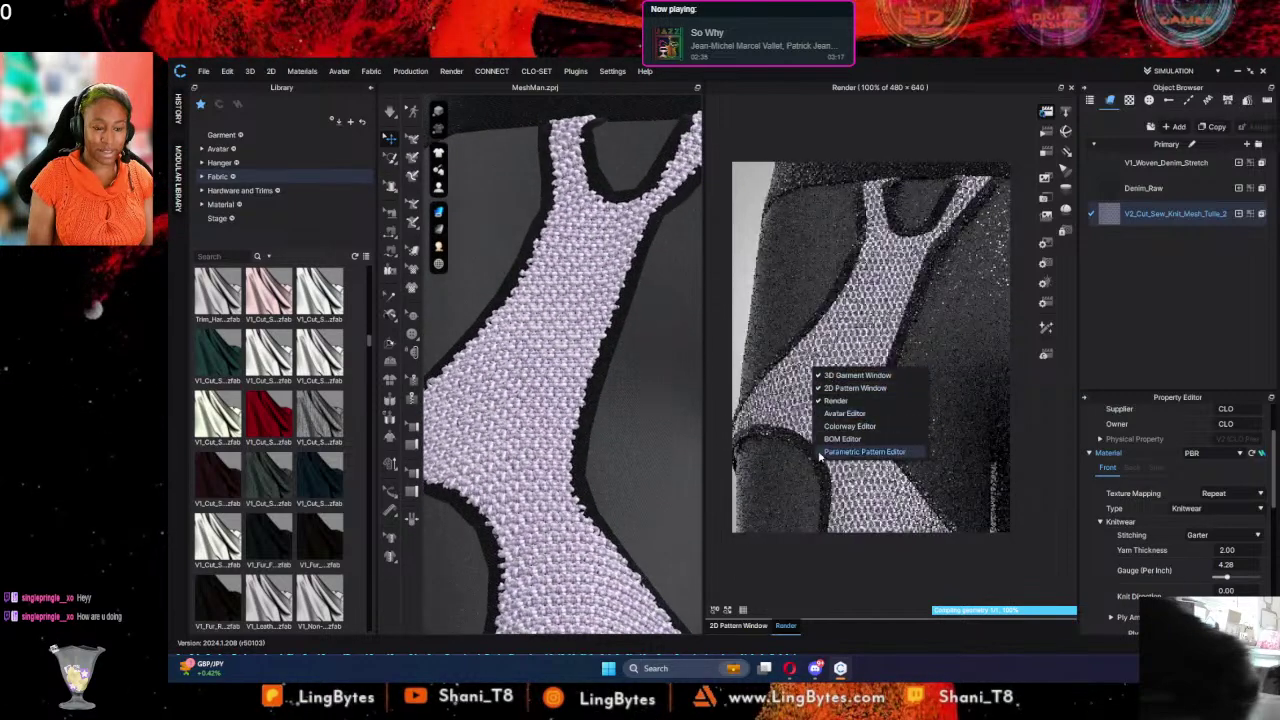
click(817, 292)
middle_drag(553, 444, 590, 440)
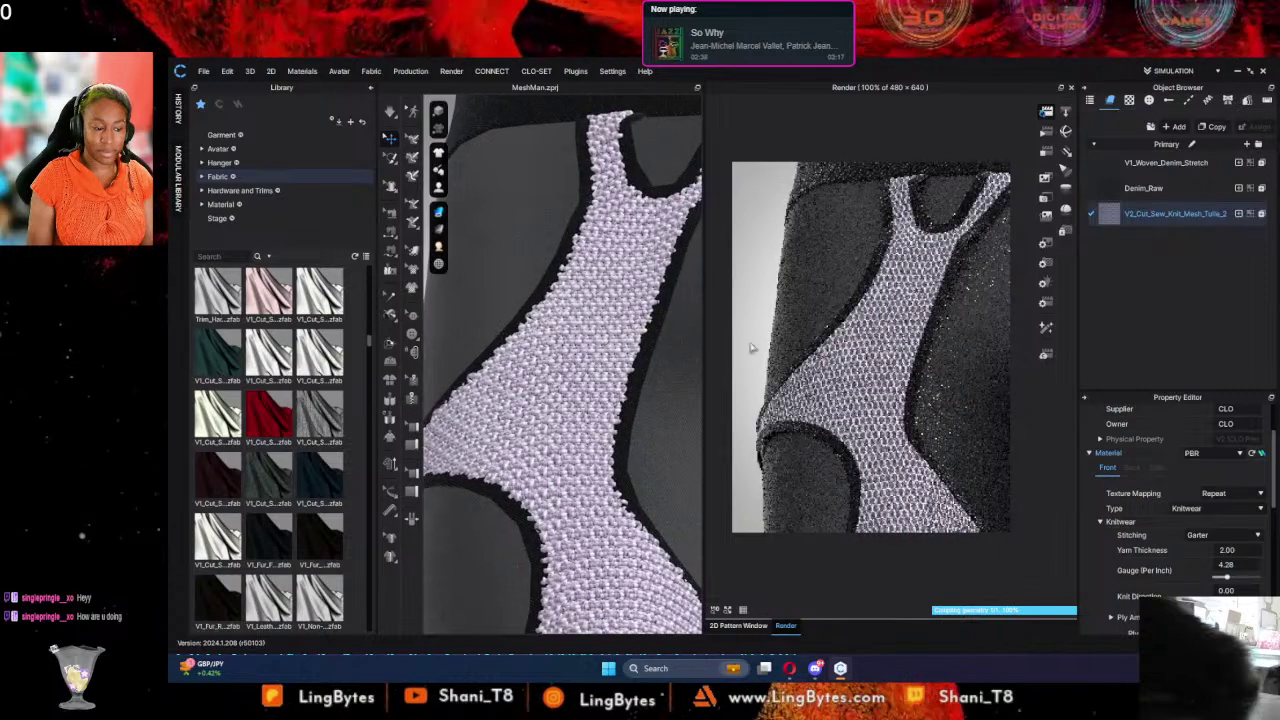
scroll(897, 326, up, 5)
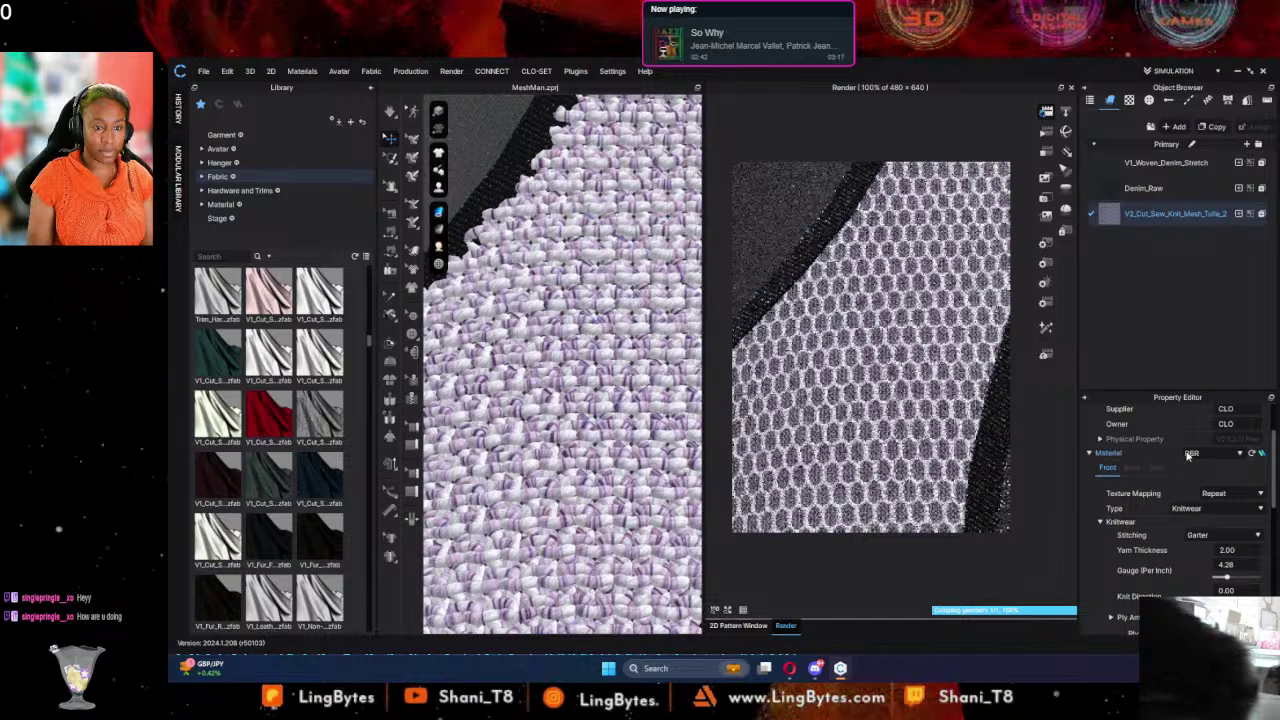
Step: Set the render's noise threshold to 0.001 and its material and light quality to High
click(1046, 305)
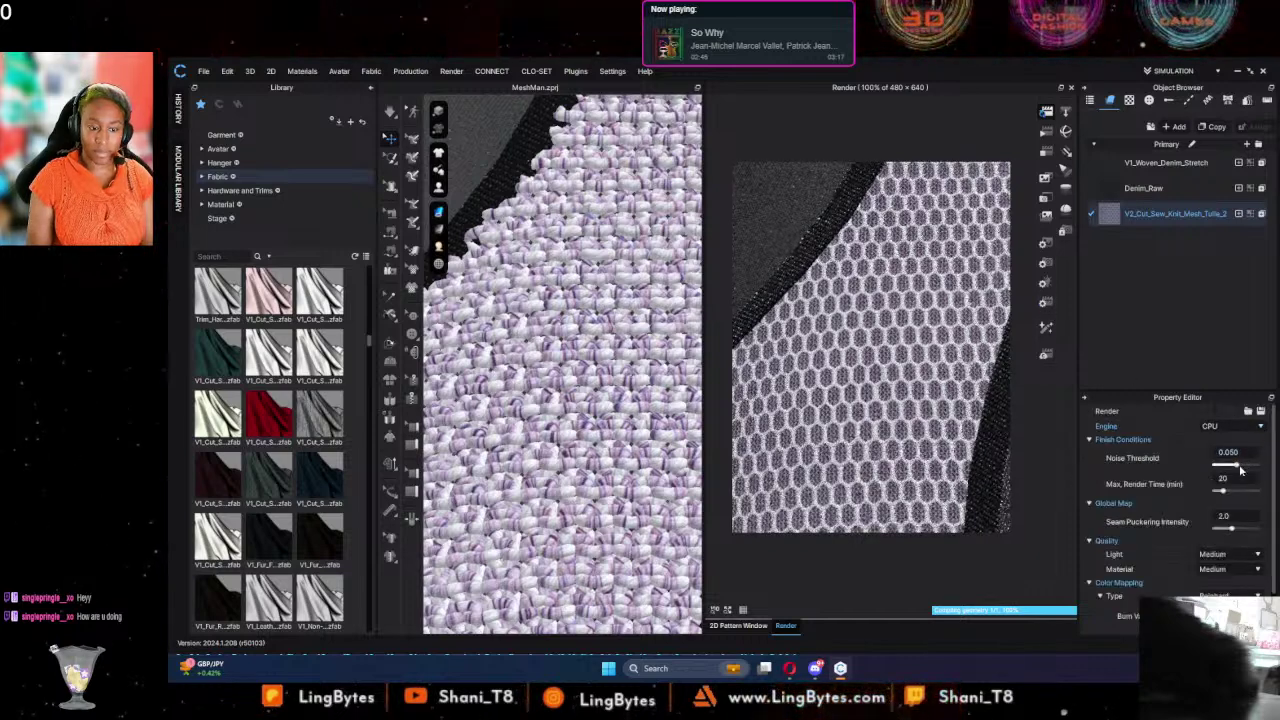
drag(1238, 468, 1107, 478)
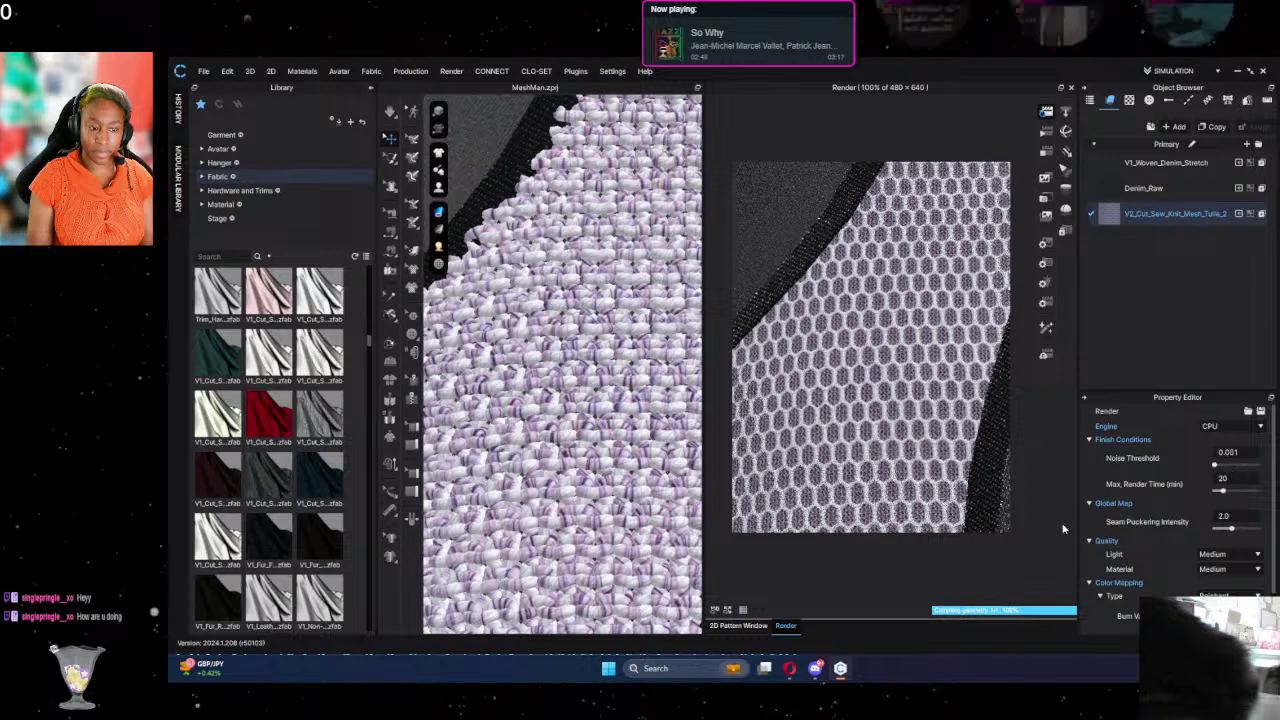
click(1230, 569)
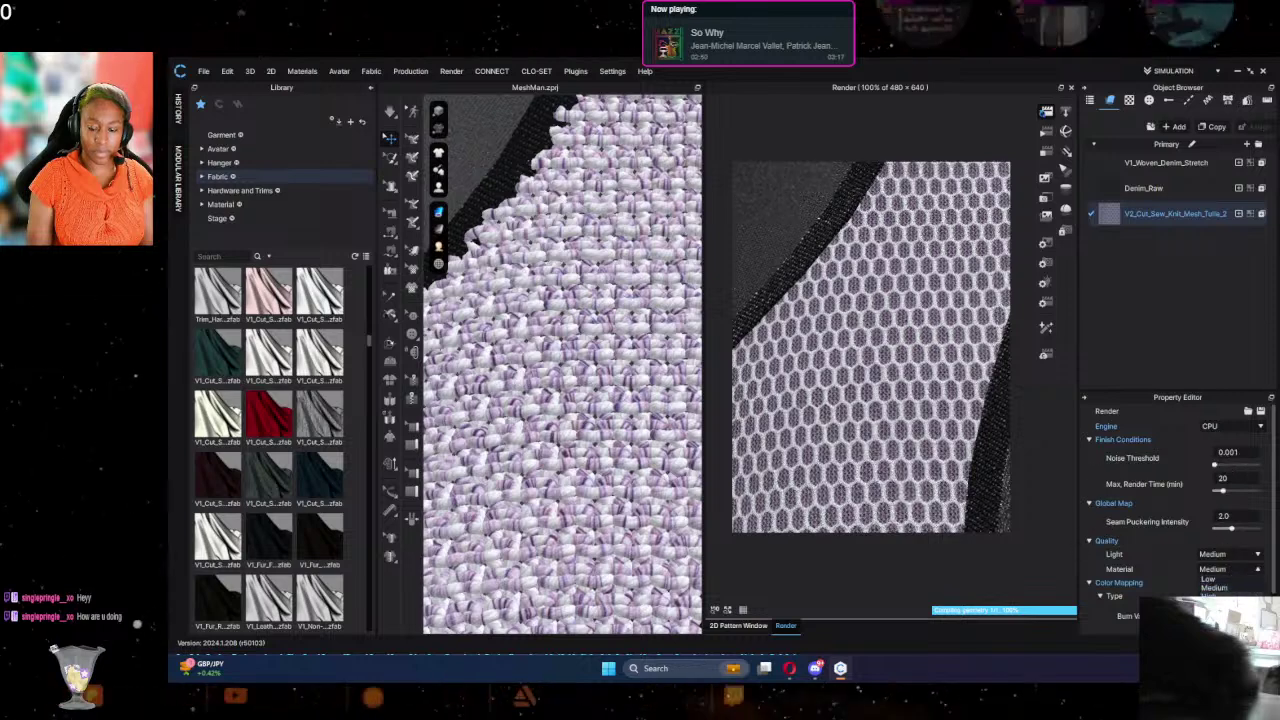
click(1214, 597)
click(1224, 556)
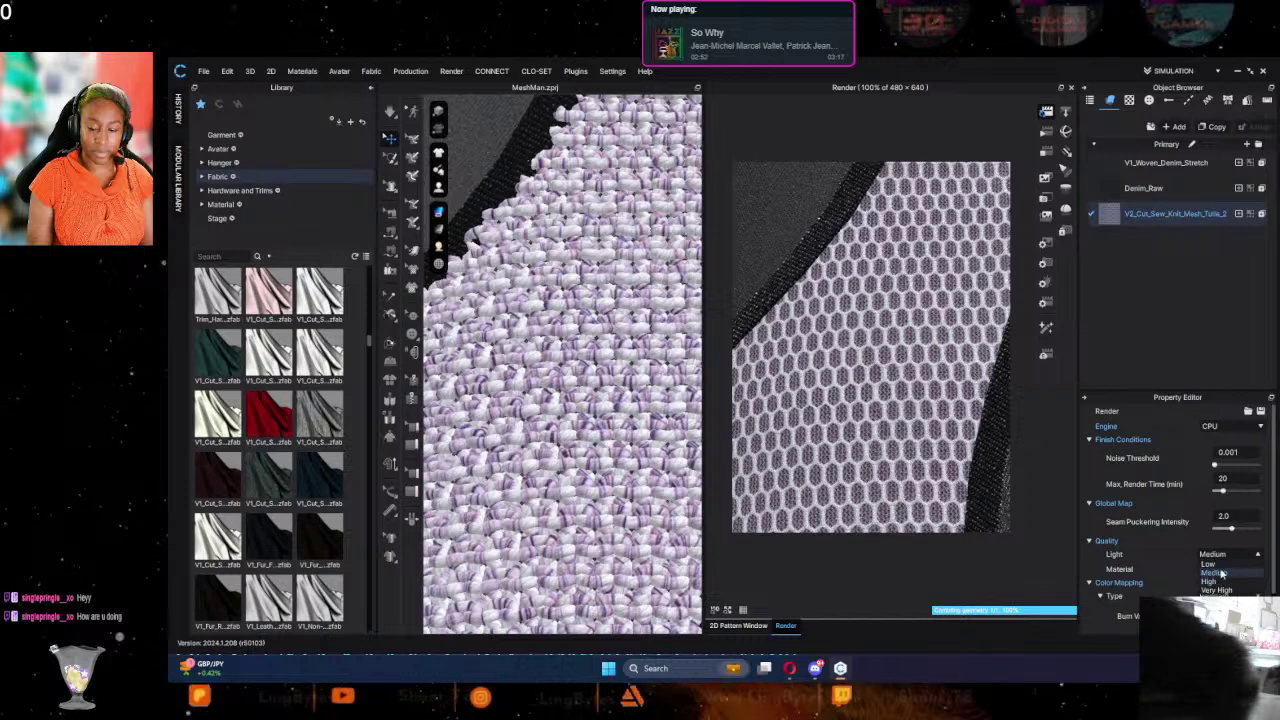
click(1210, 581)
scroll(1100, 430, down, 1)
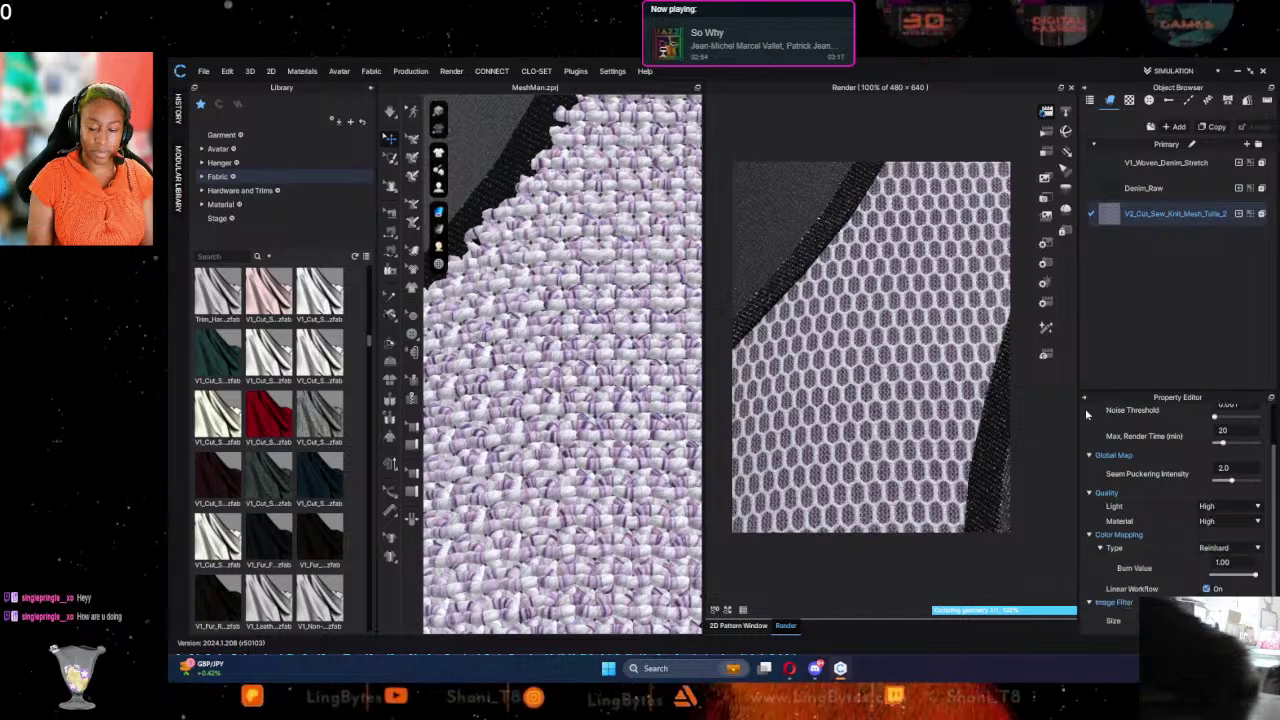
Step: Check the render's light and camera properties
click(1046, 284)
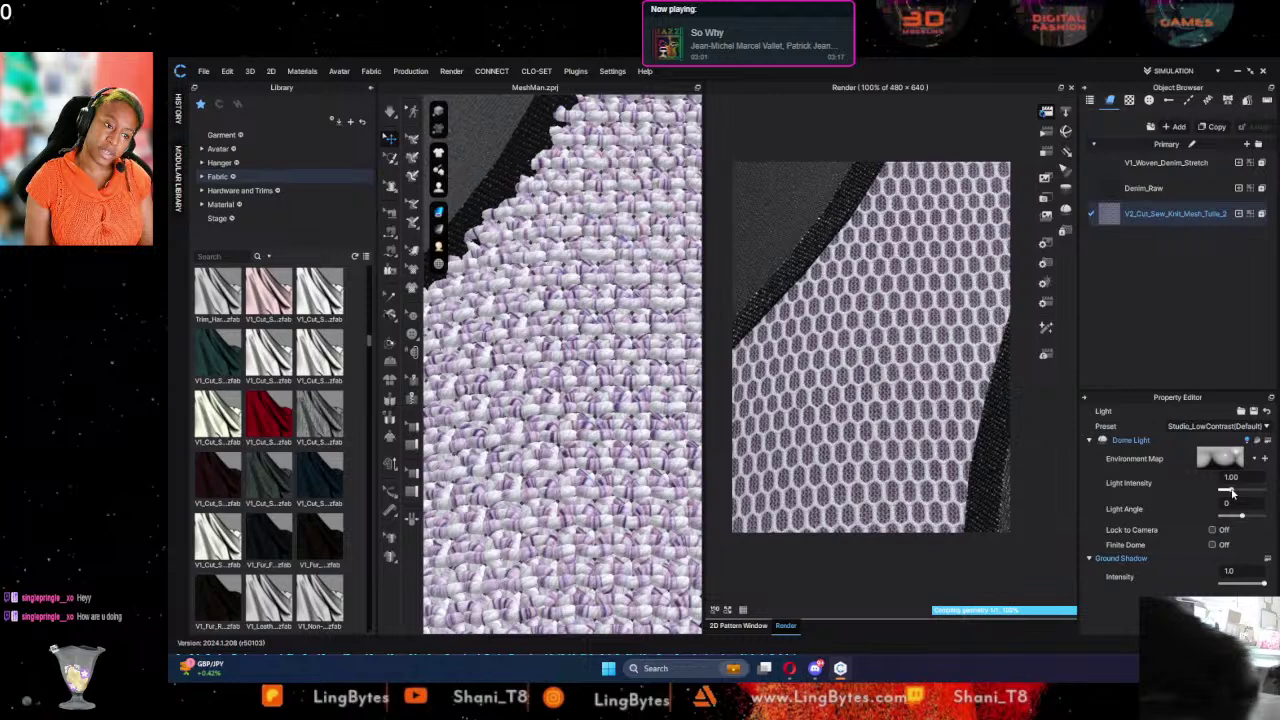
click(1046, 266)
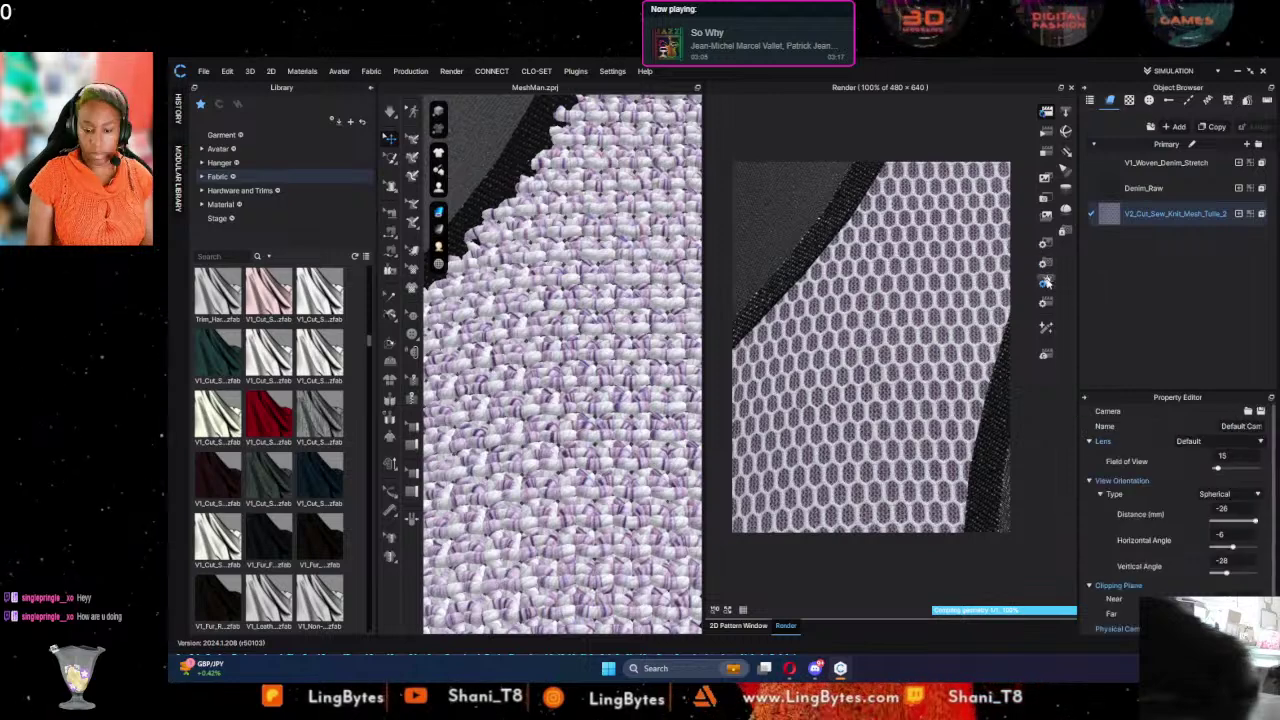
click(1046, 283)
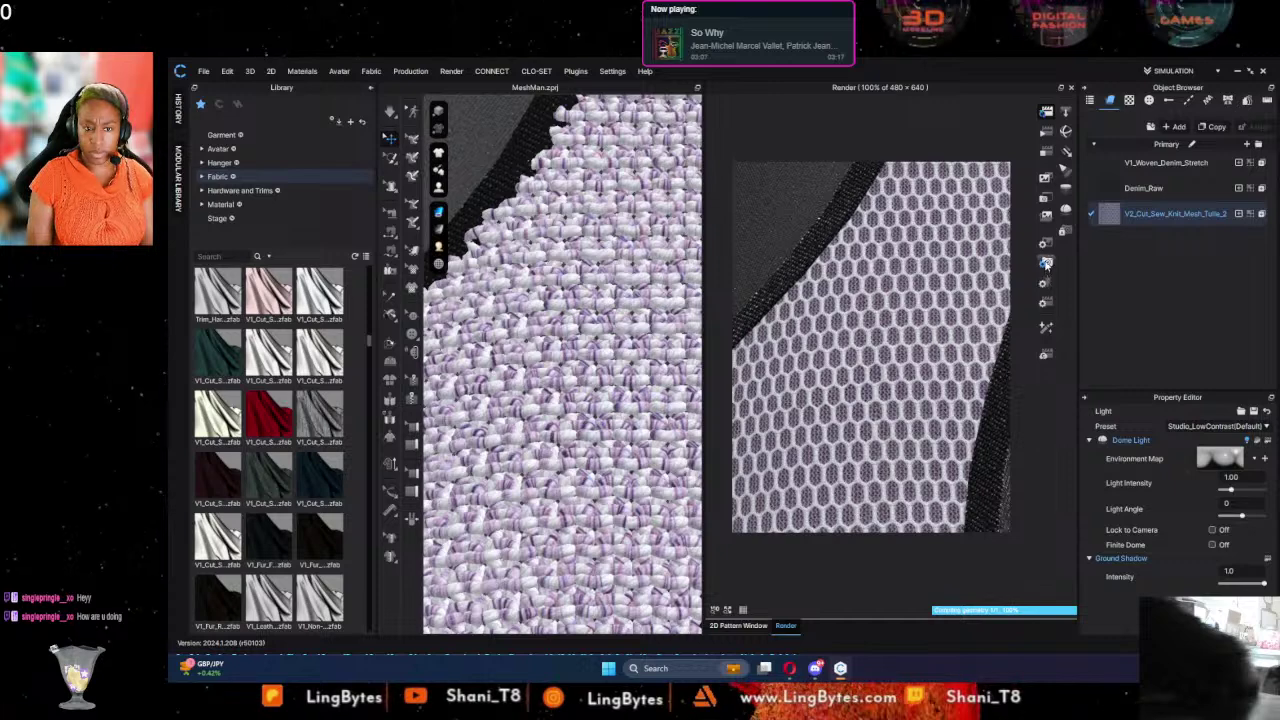
click(1046, 264)
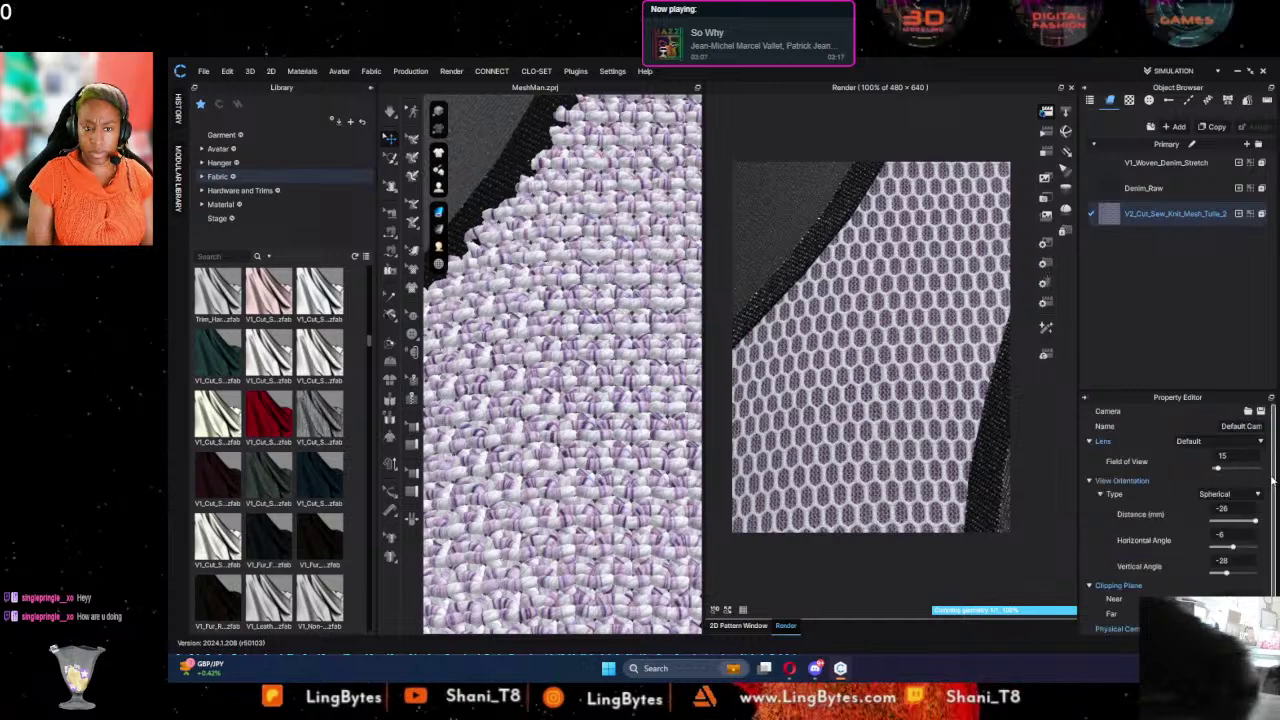
Step: Make the render background transparent and set the image size to A3 at a resolution of 400 ppi
click(1048, 261)
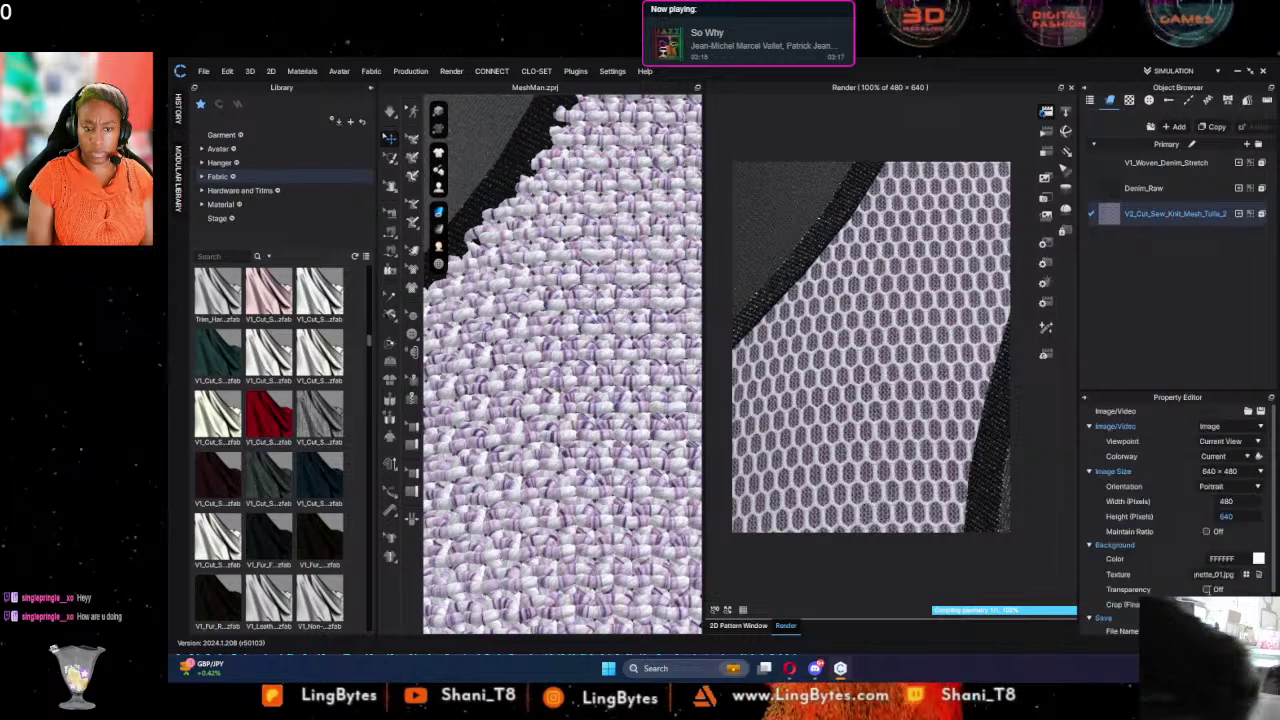
click(1208, 589)
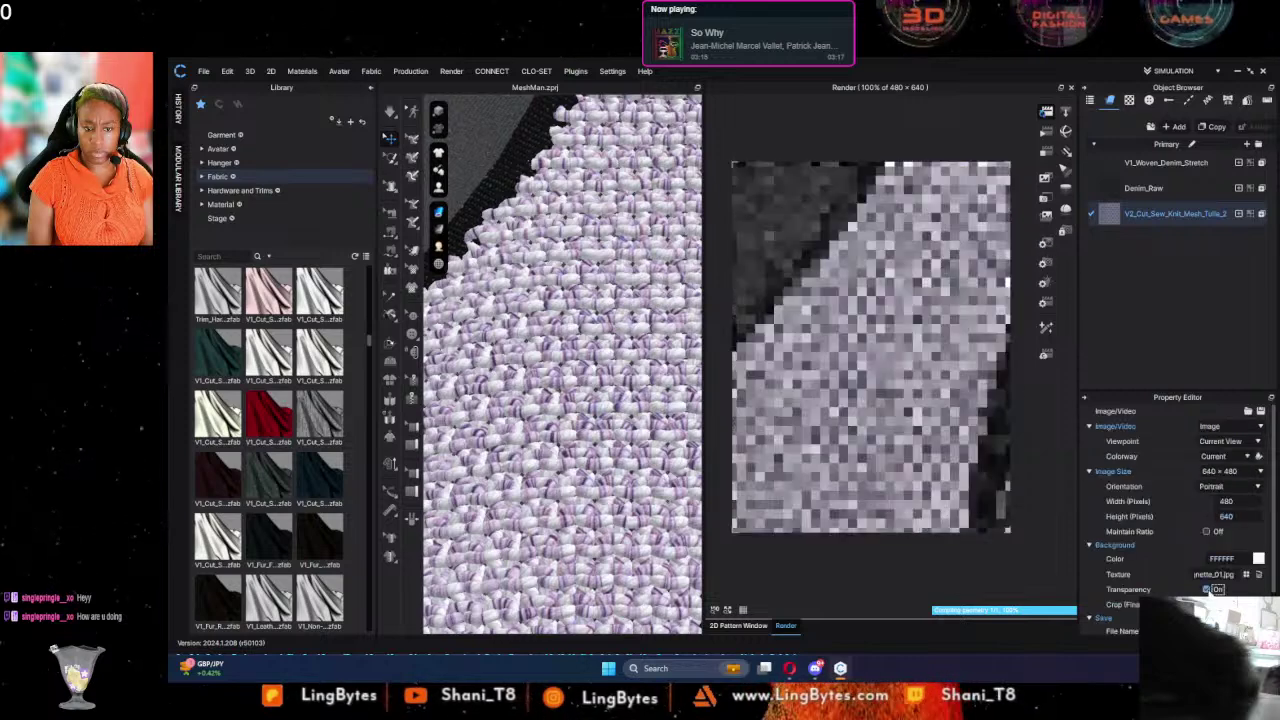
click(1245, 473)
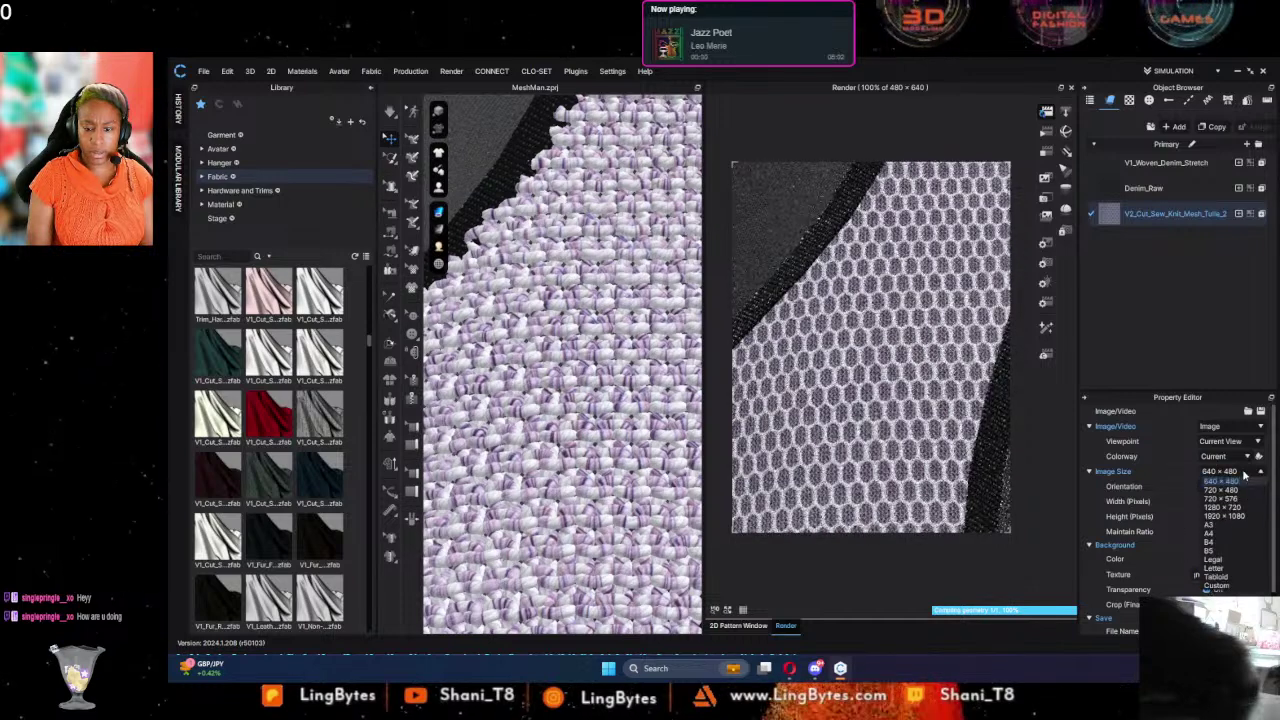
click(1226, 526)
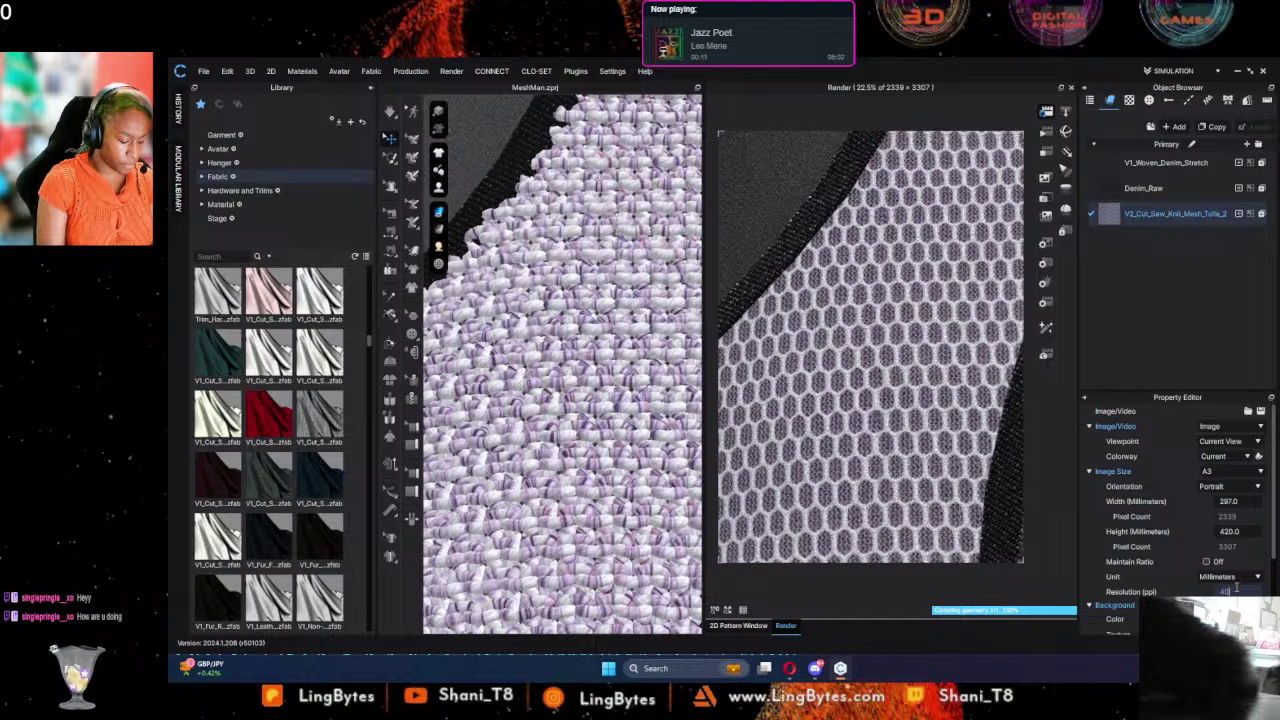
text(400)
click(1237, 532)
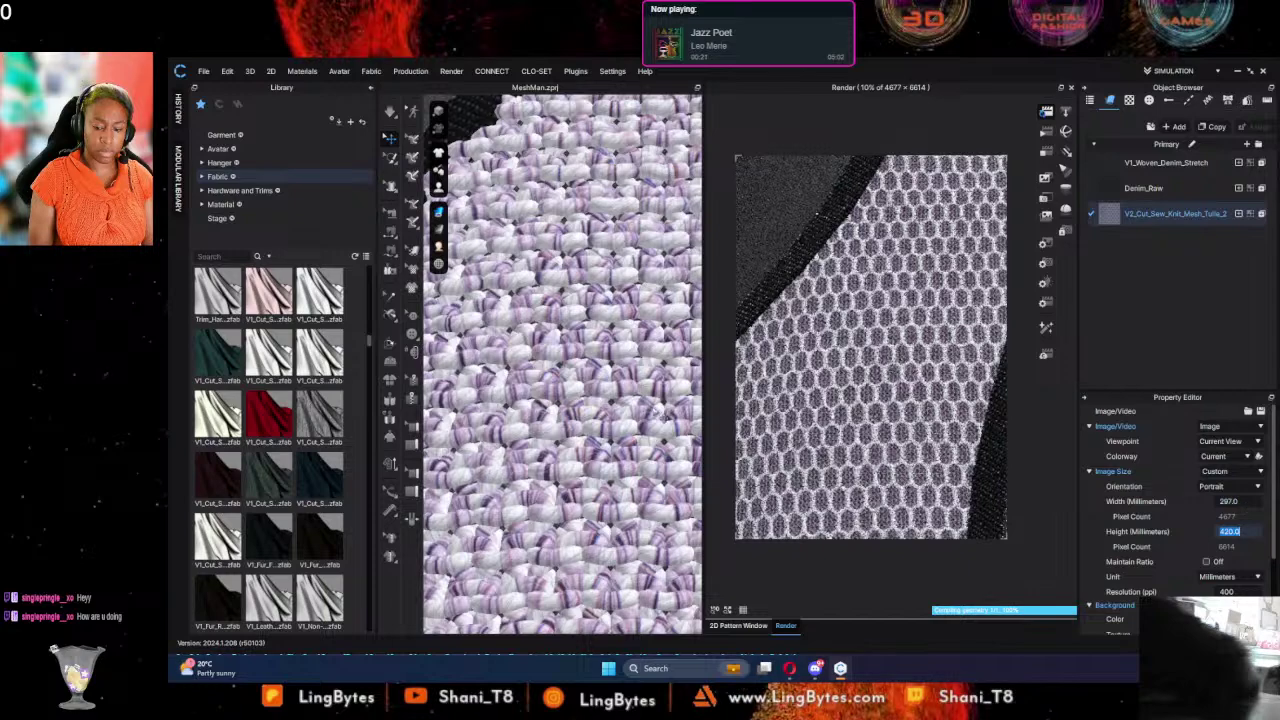
Step: Frame the whole avatar from head to shoes and examine the full outfit in the render
scroll(661, 414, down, 6)
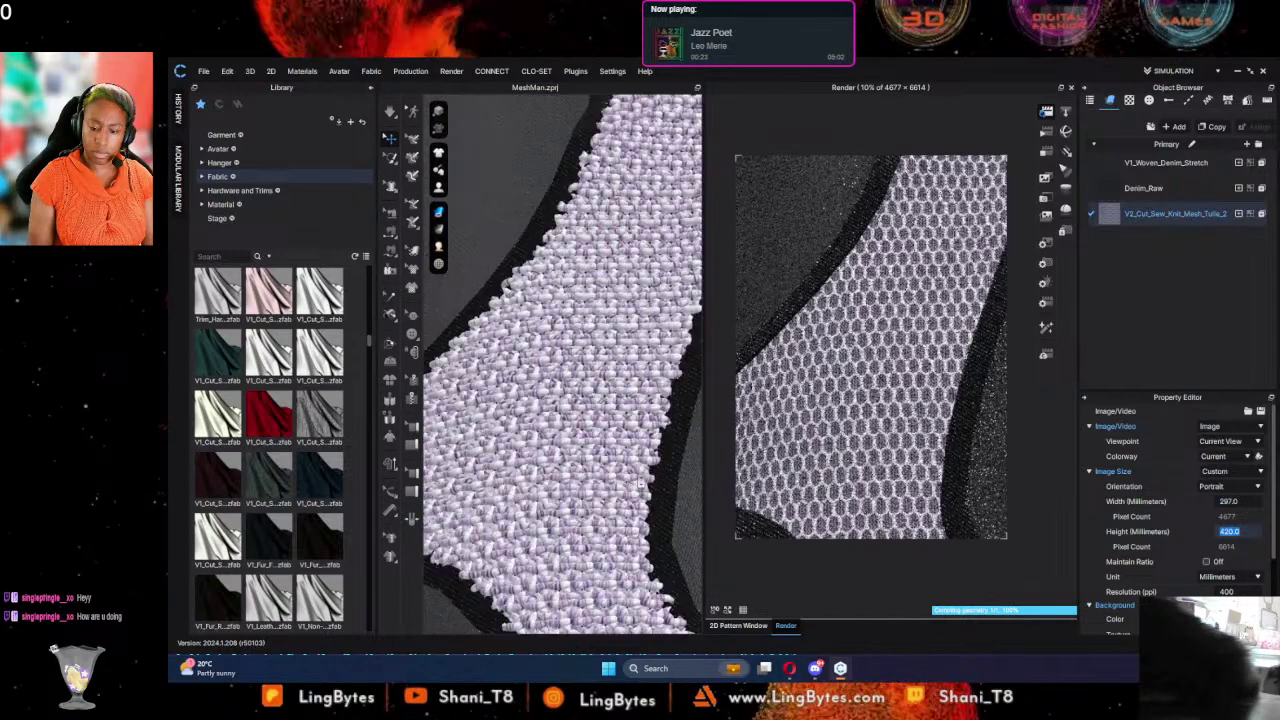
scroll(641, 480, down, 5)
scroll(641, 480, down, 5)
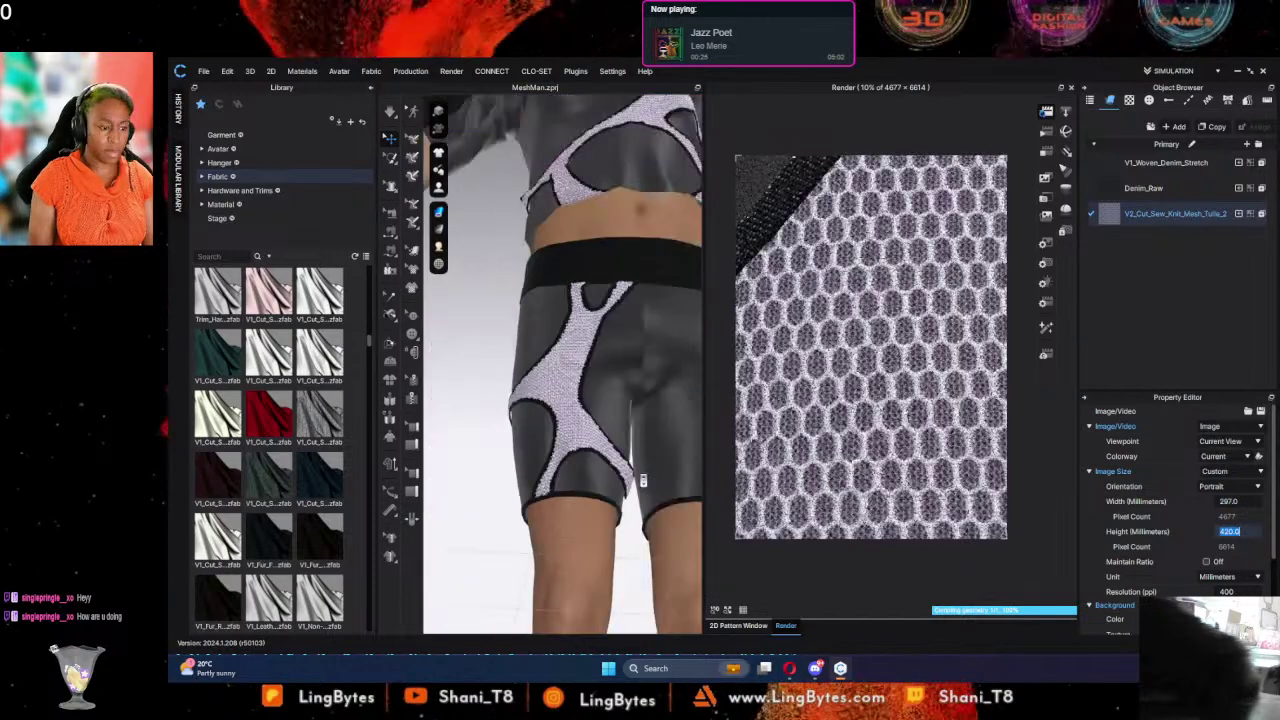
scroll(637, 475, down, 4)
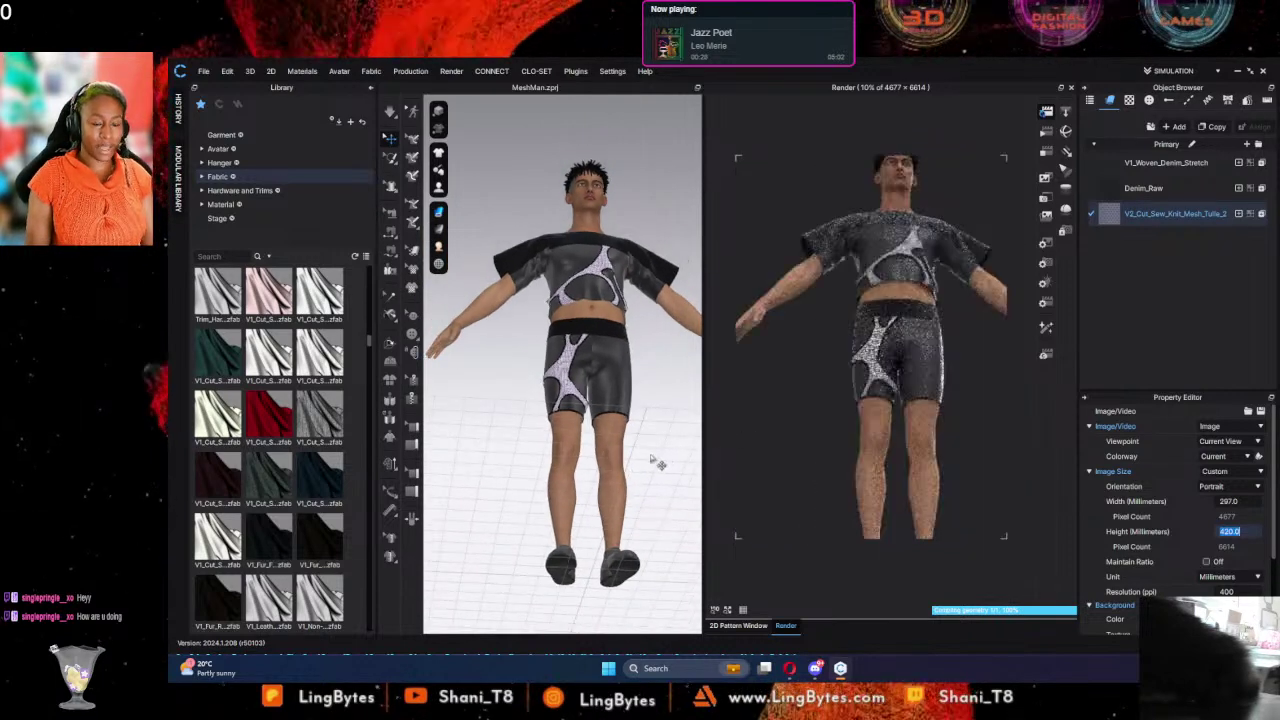
right_drag(651, 463, 667, 517)
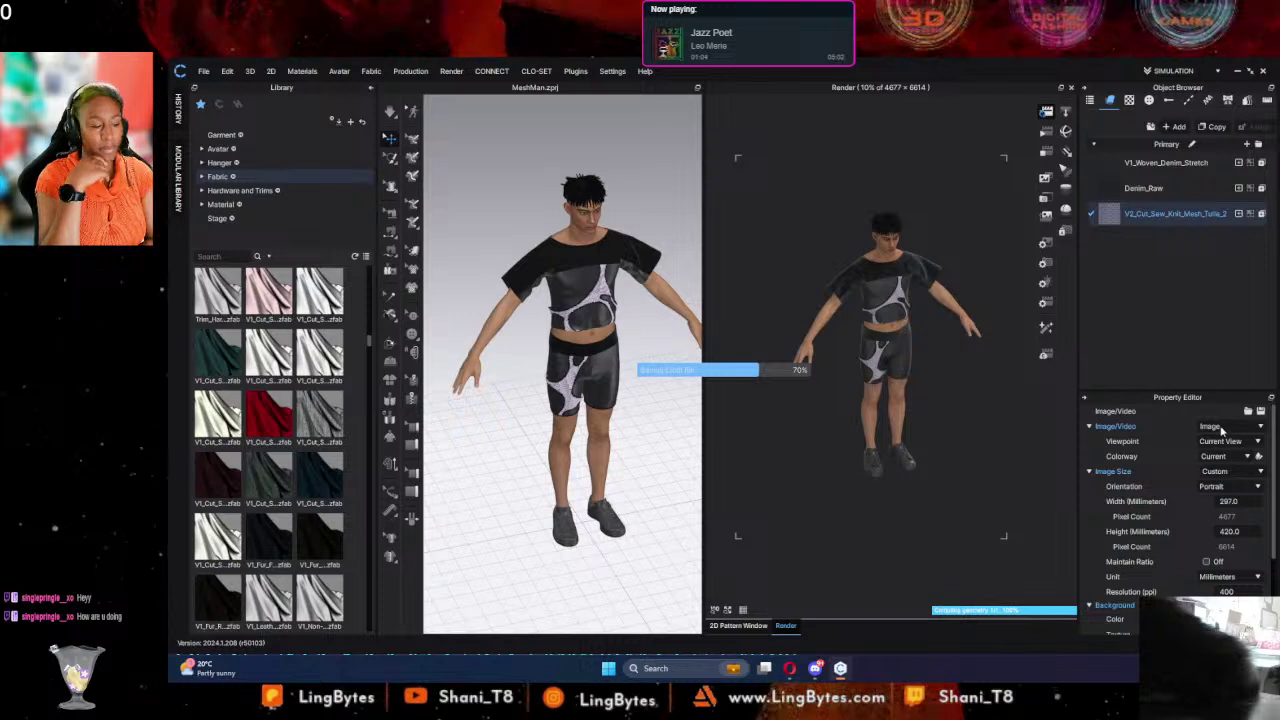
Step: Set the mesh tulle fabric's material type to Plastic
click(1150, 214)
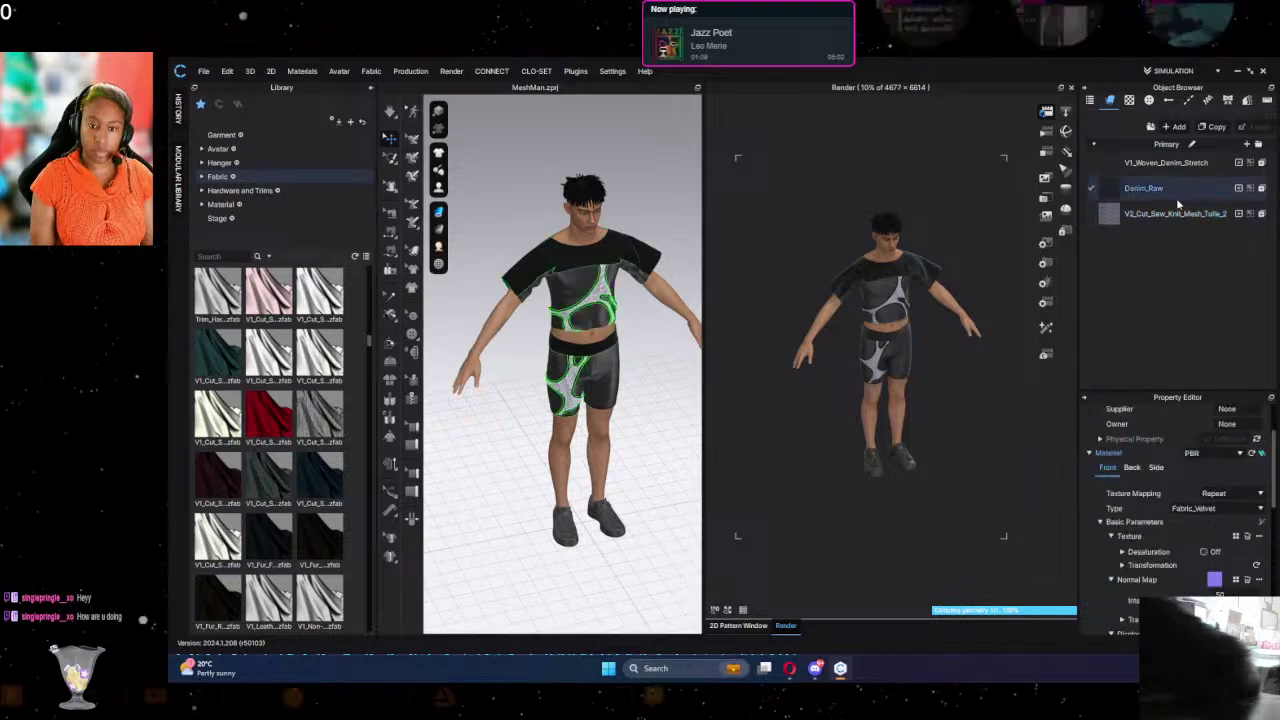
scroll(1206, 533, up, 2)
click(1190, 582)
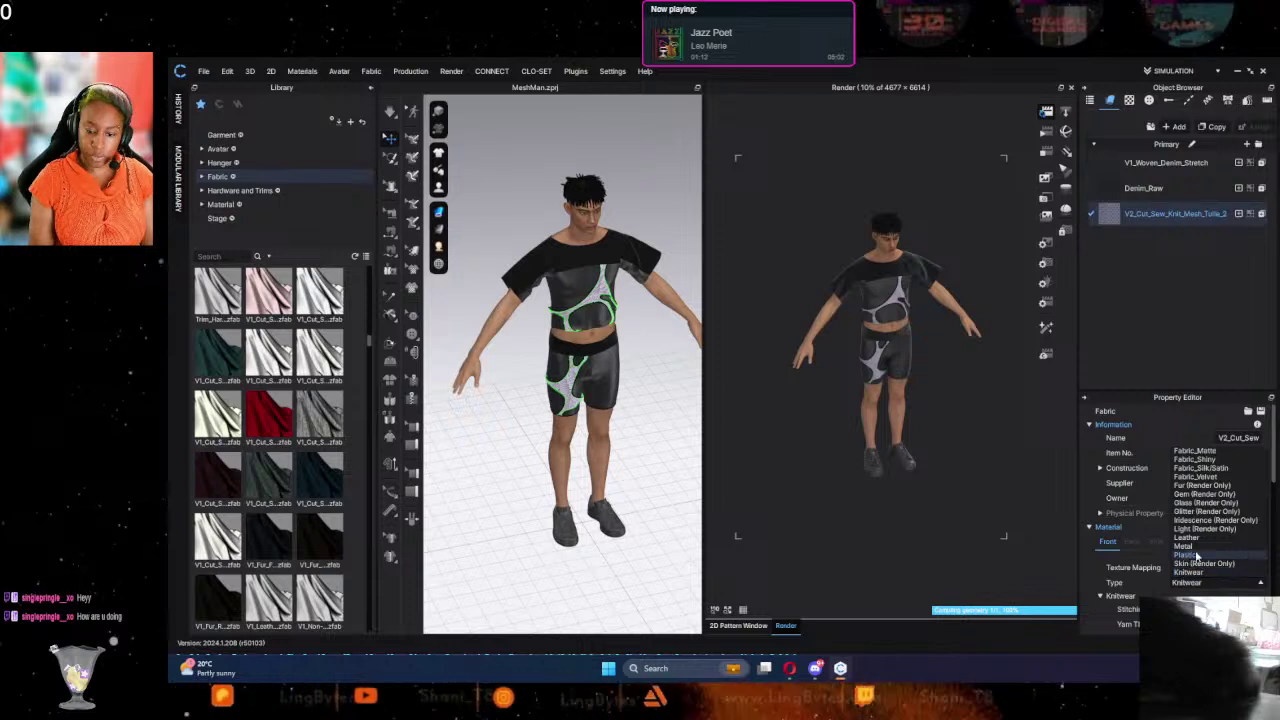
click(1194, 555)
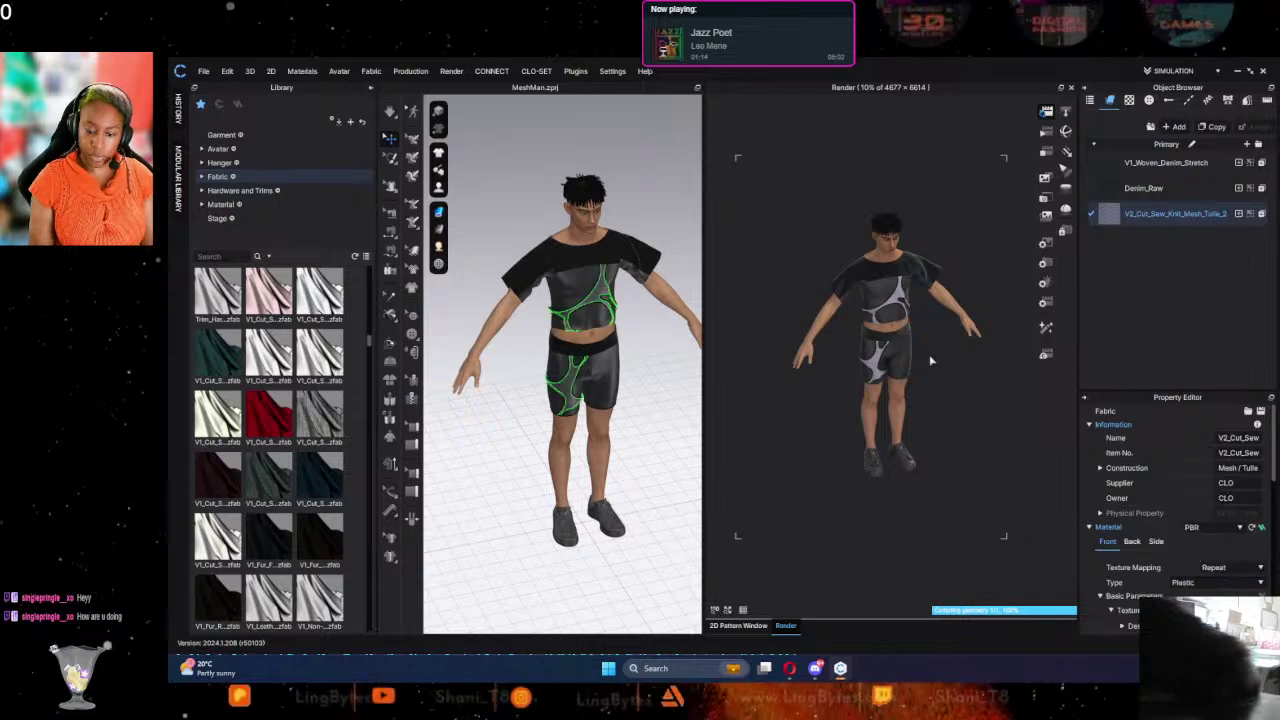
click(648, 349)
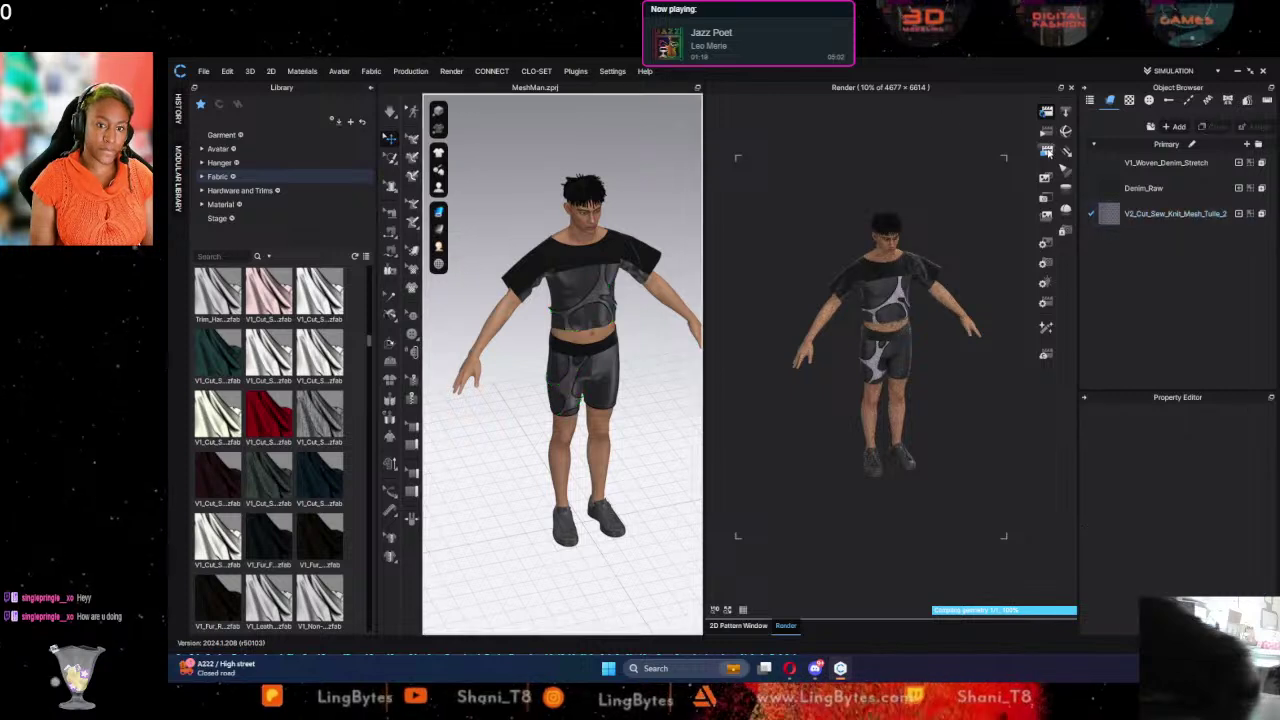
Step: Stop the render with the shorts' mesh inset framed up close, and save the project
alt+right_drag(816, 333, 922, 326)
scroll(921, 326, up, 6)
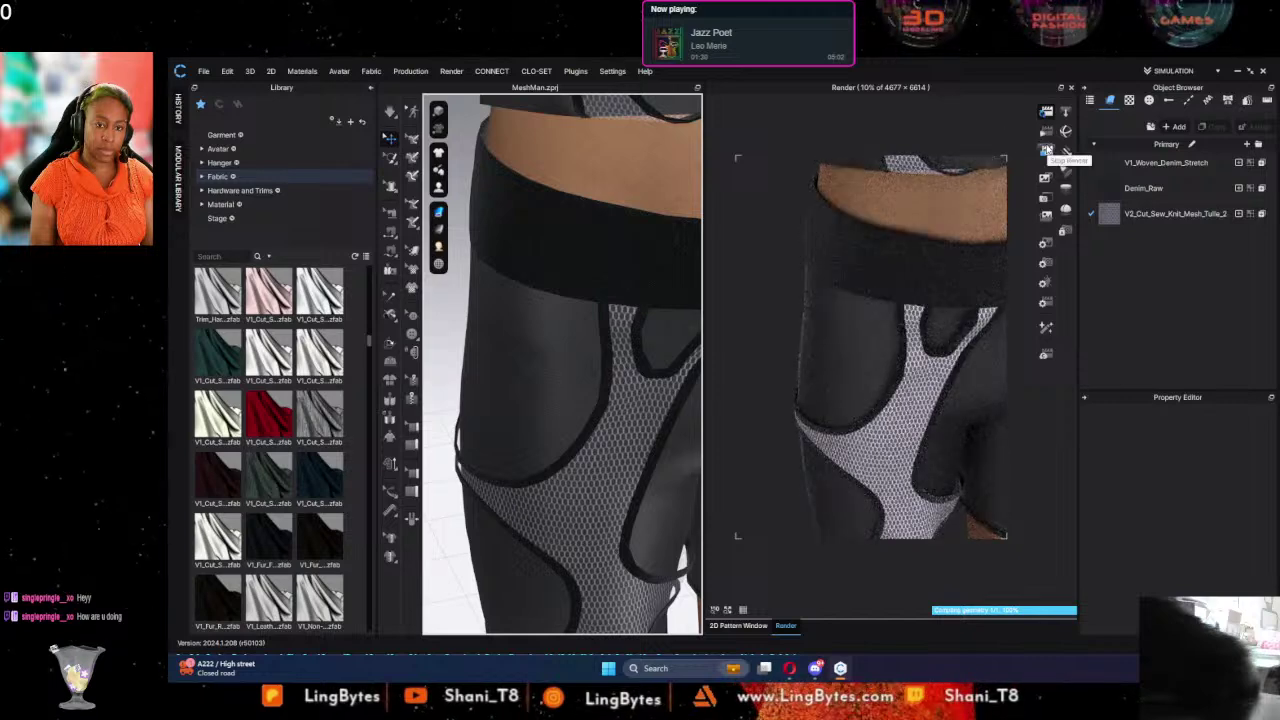
click(1047, 150)
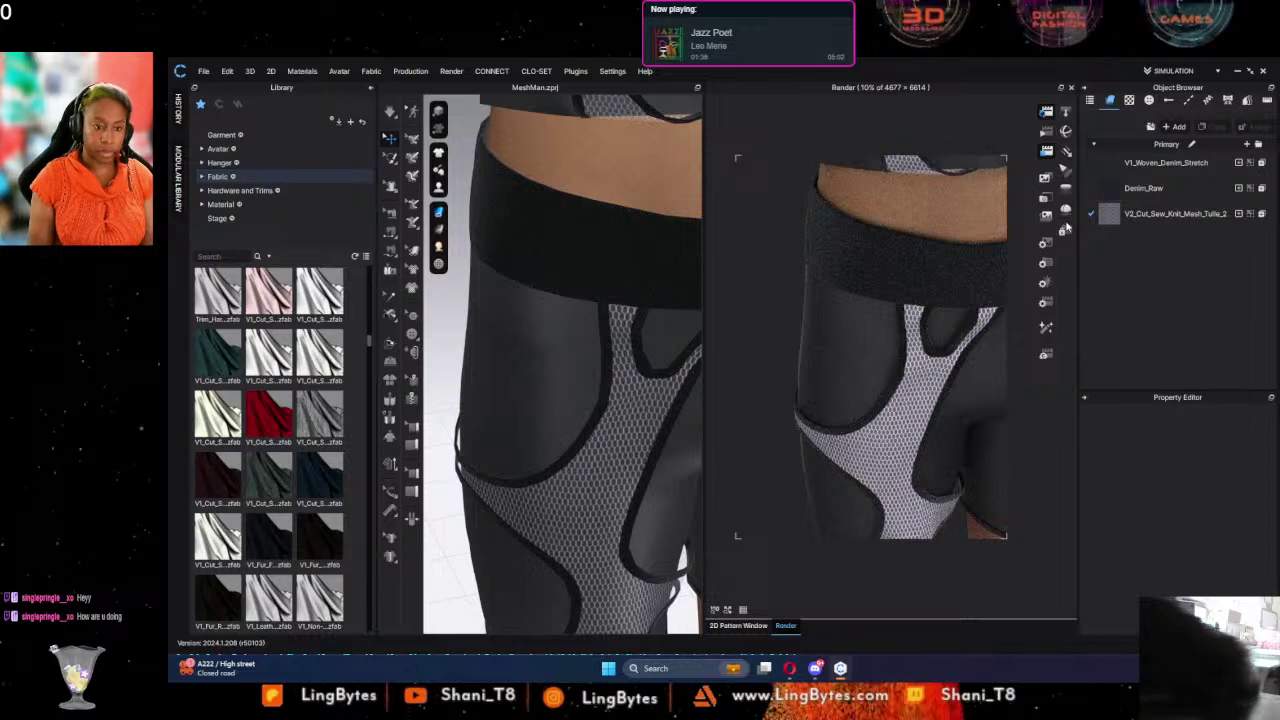
key(ctrl+s)
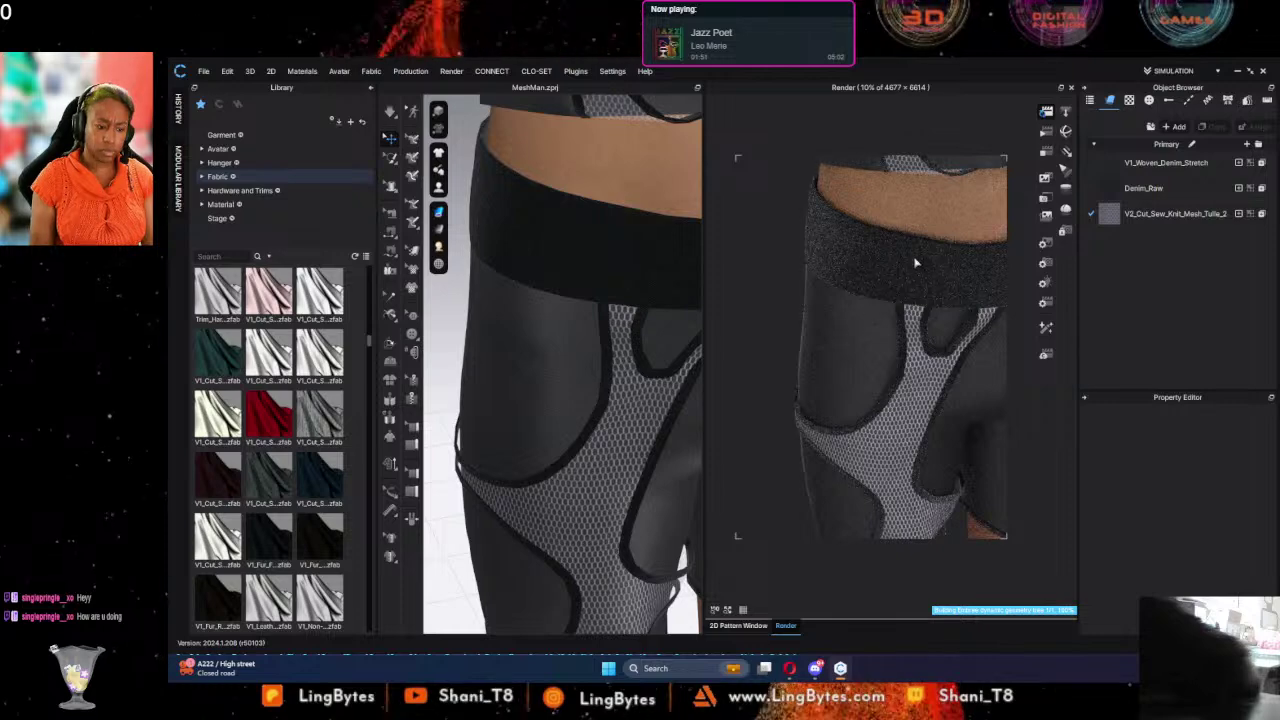
Step: Compare the top and shorts in the render, and show the full avatar in a three-quarter view
middle_drag(911, 265, 898, 413)
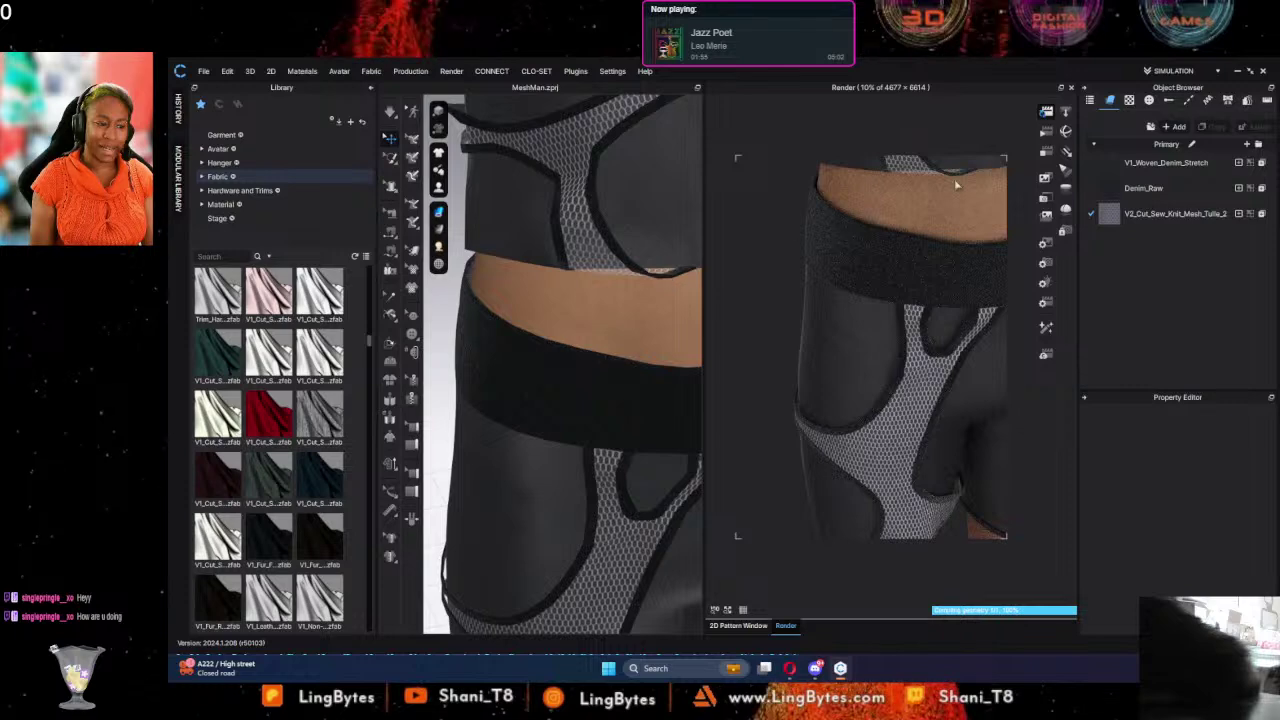
scroll(935, 428, down, 5)
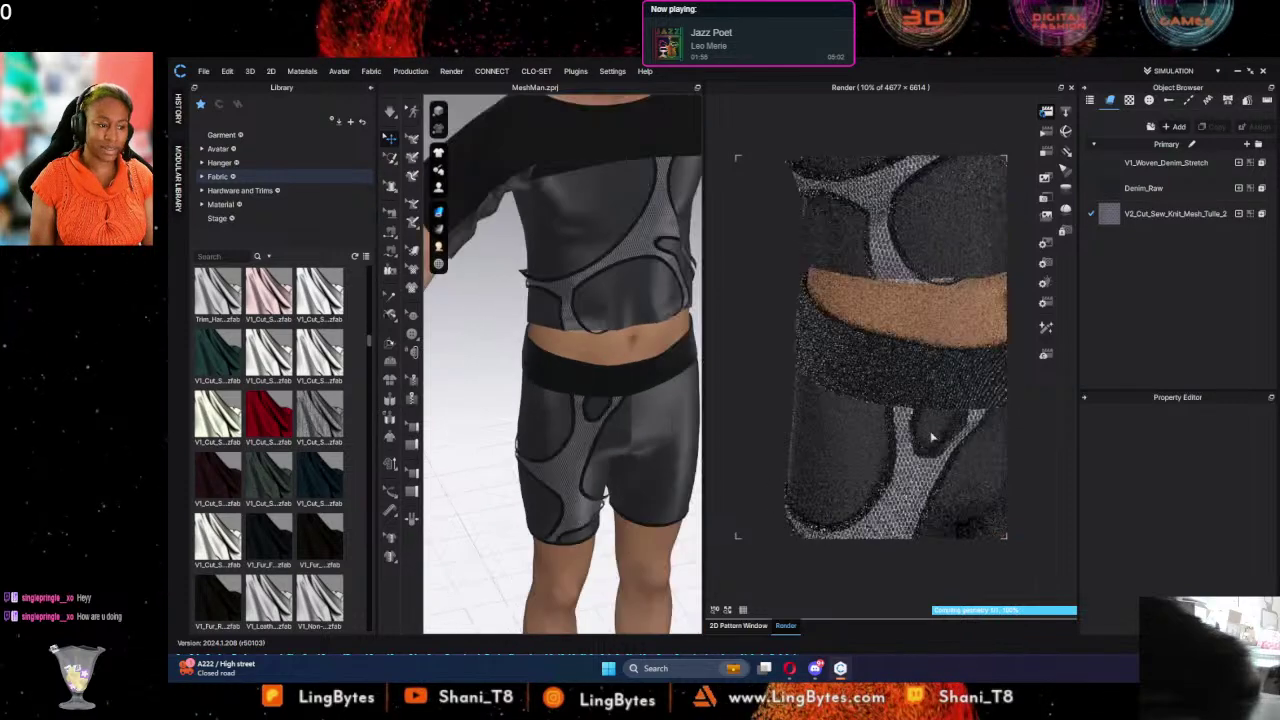
scroll(942, 457, down, 2)
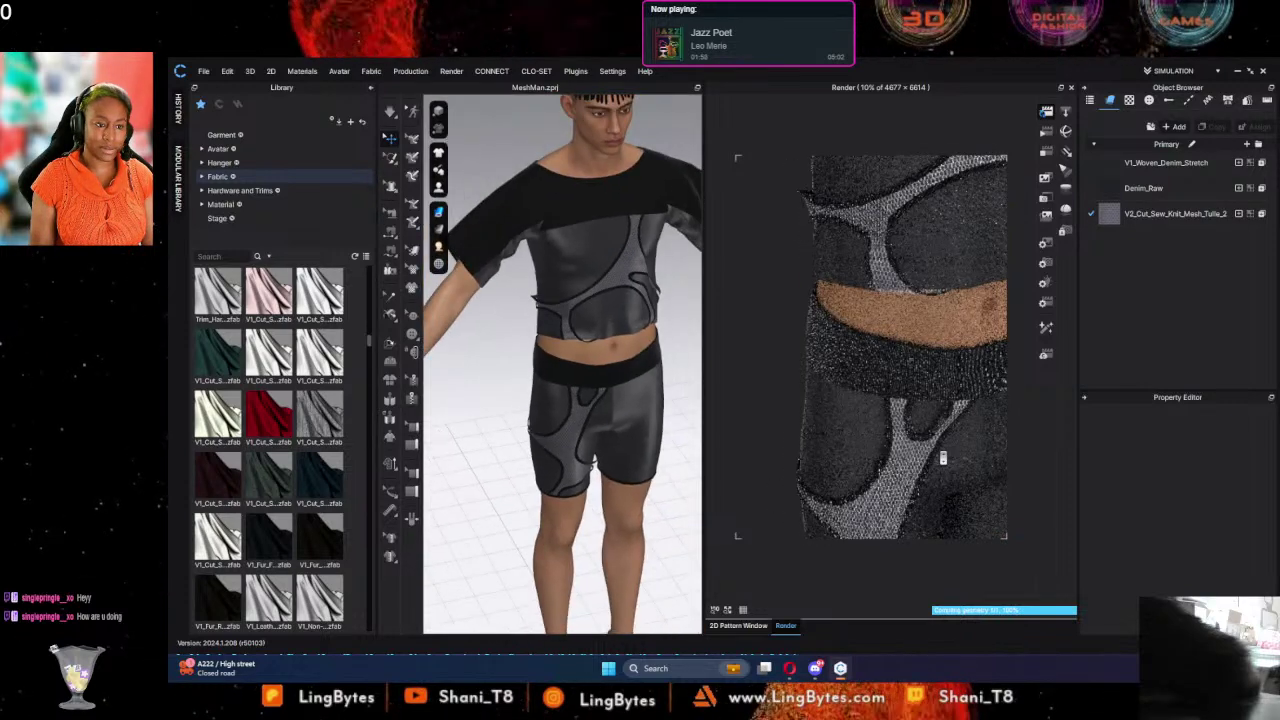
scroll(940, 455, down, 2)
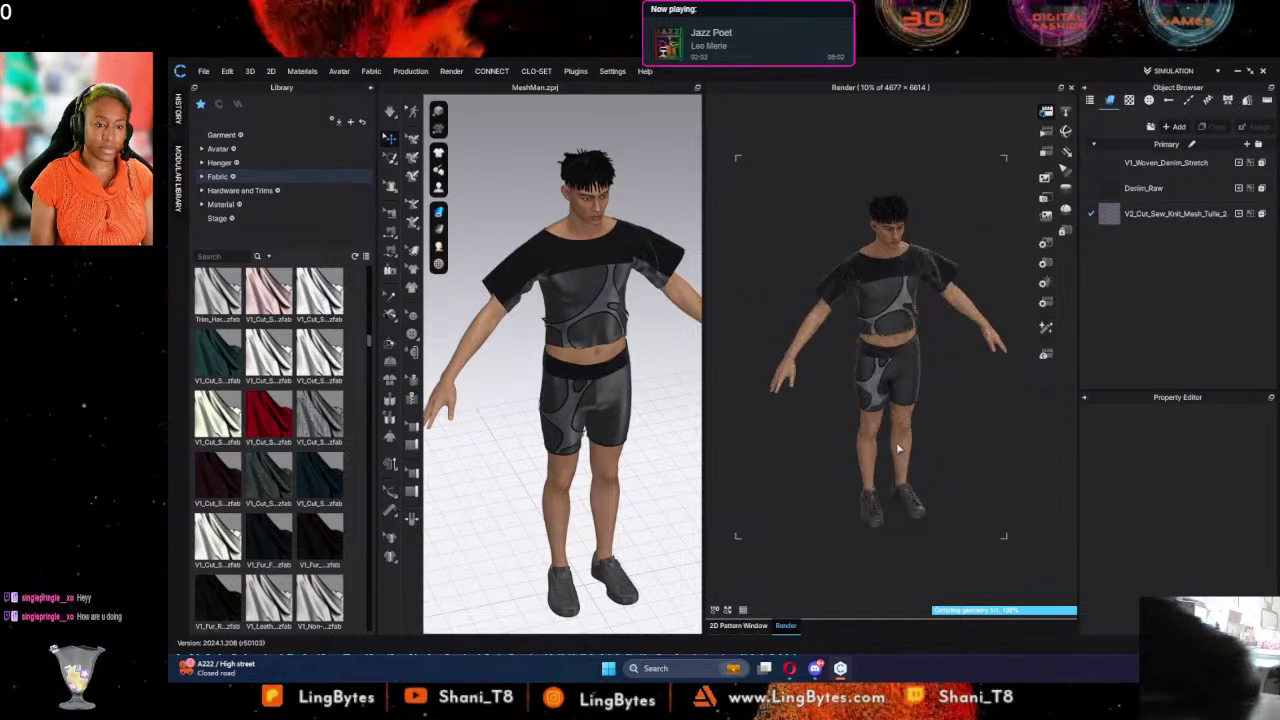
key(3)
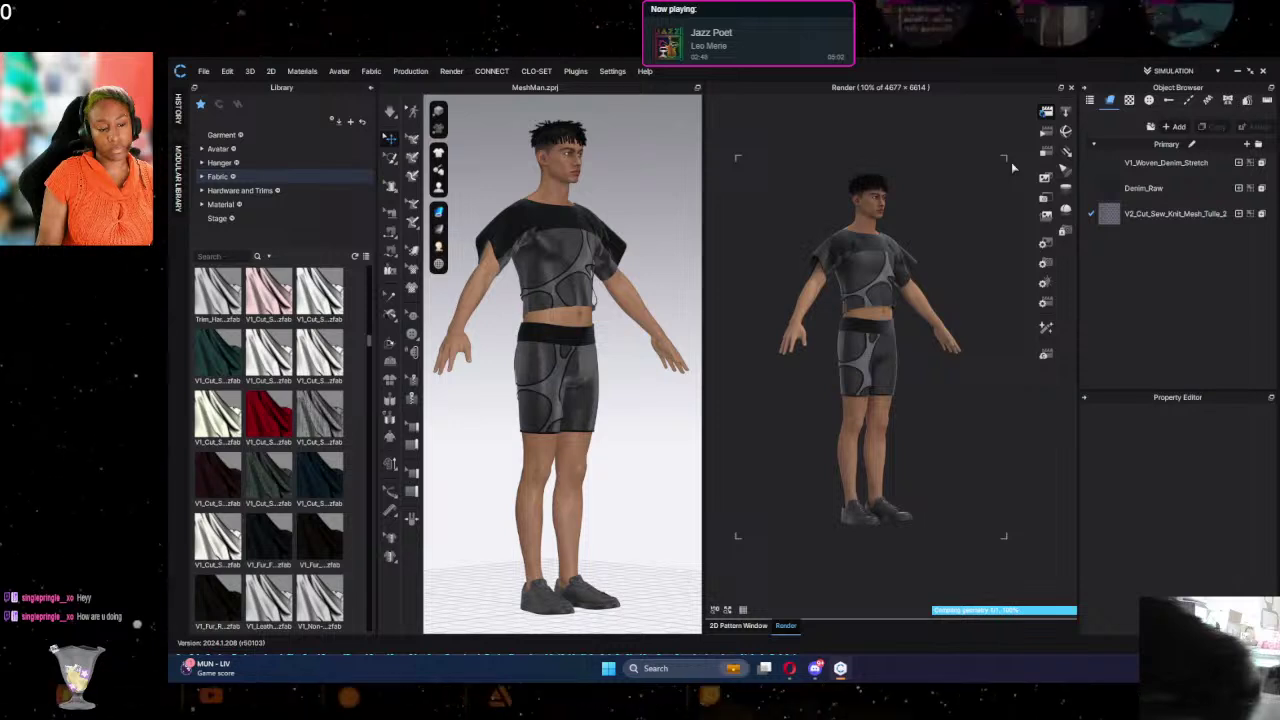
Step: Open the pose collection for the Male_V2 avatar in the asset library
click(220, 149)
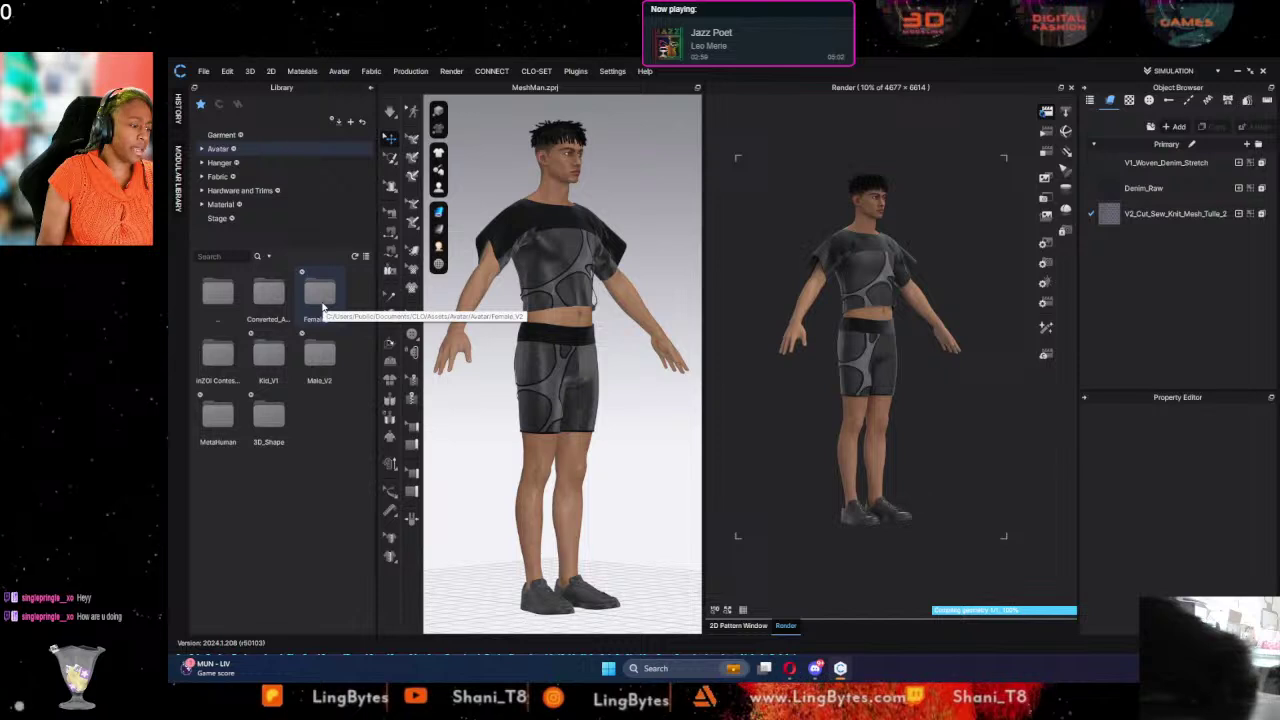
double_click(320, 355)
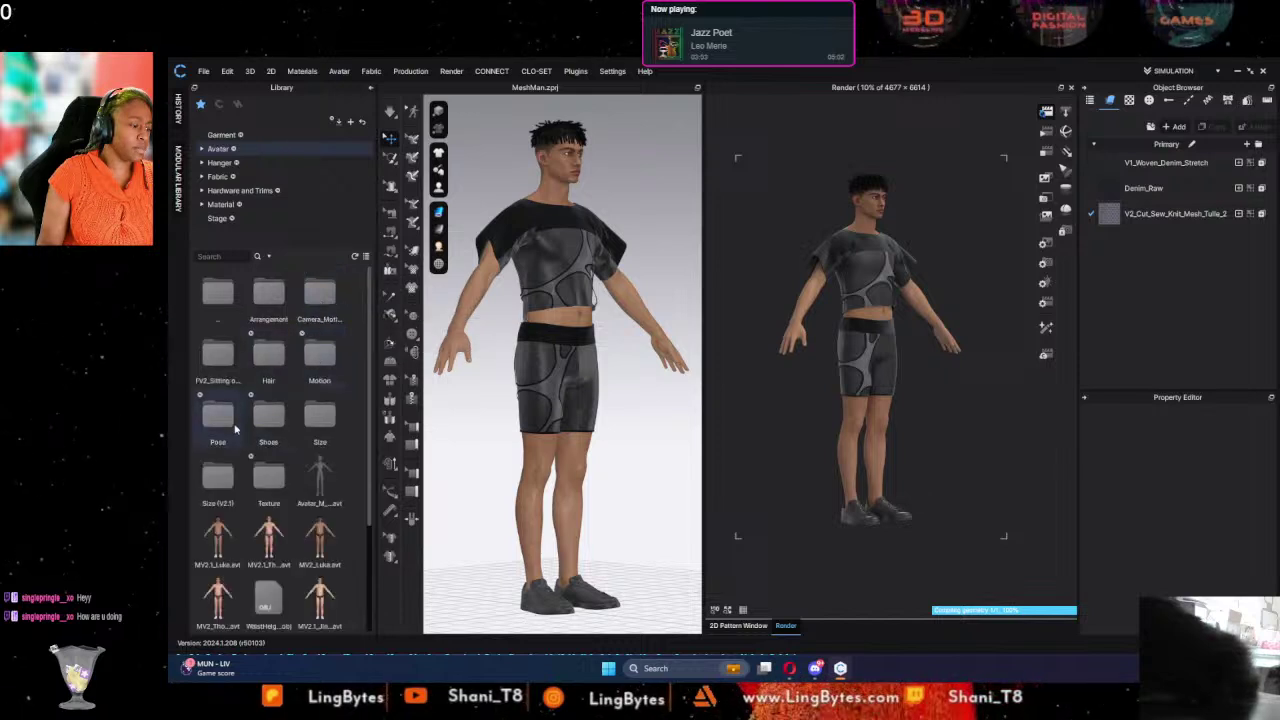
double_click(218, 476)
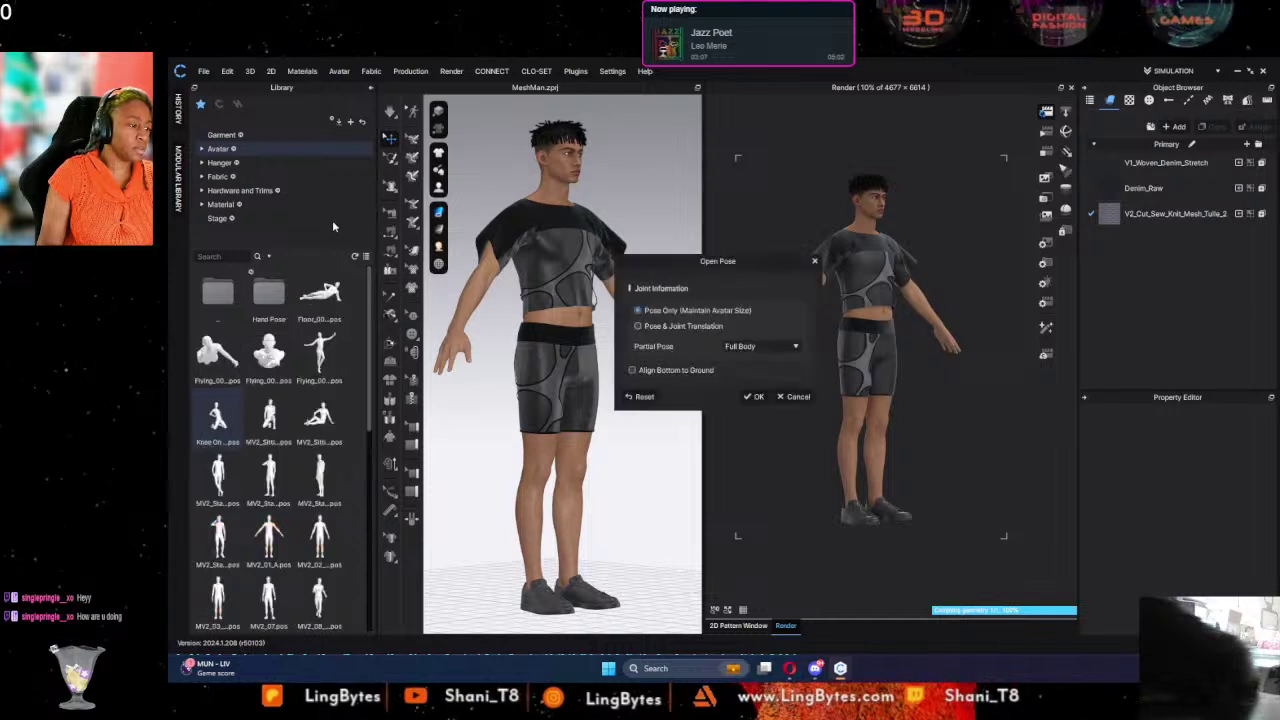
click(815, 262)
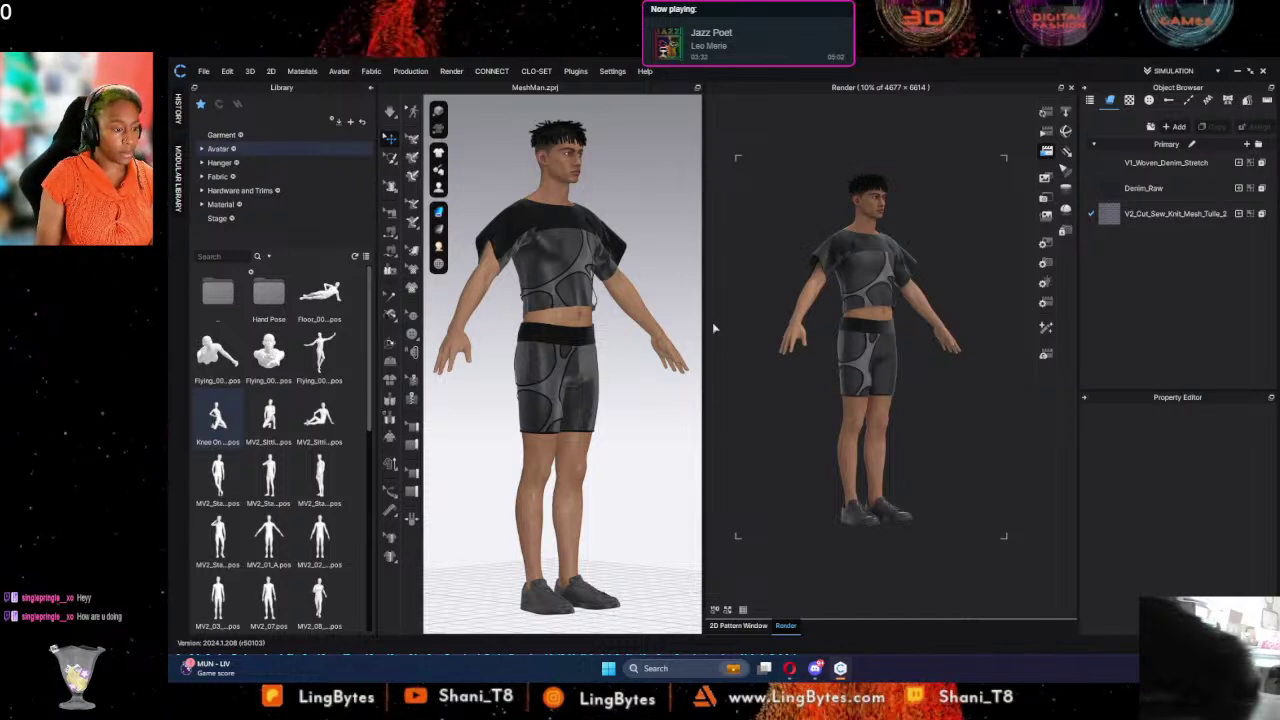
Step: Render the full outfit from the back, and turn on the high-quality display in the 3D view
key(2)
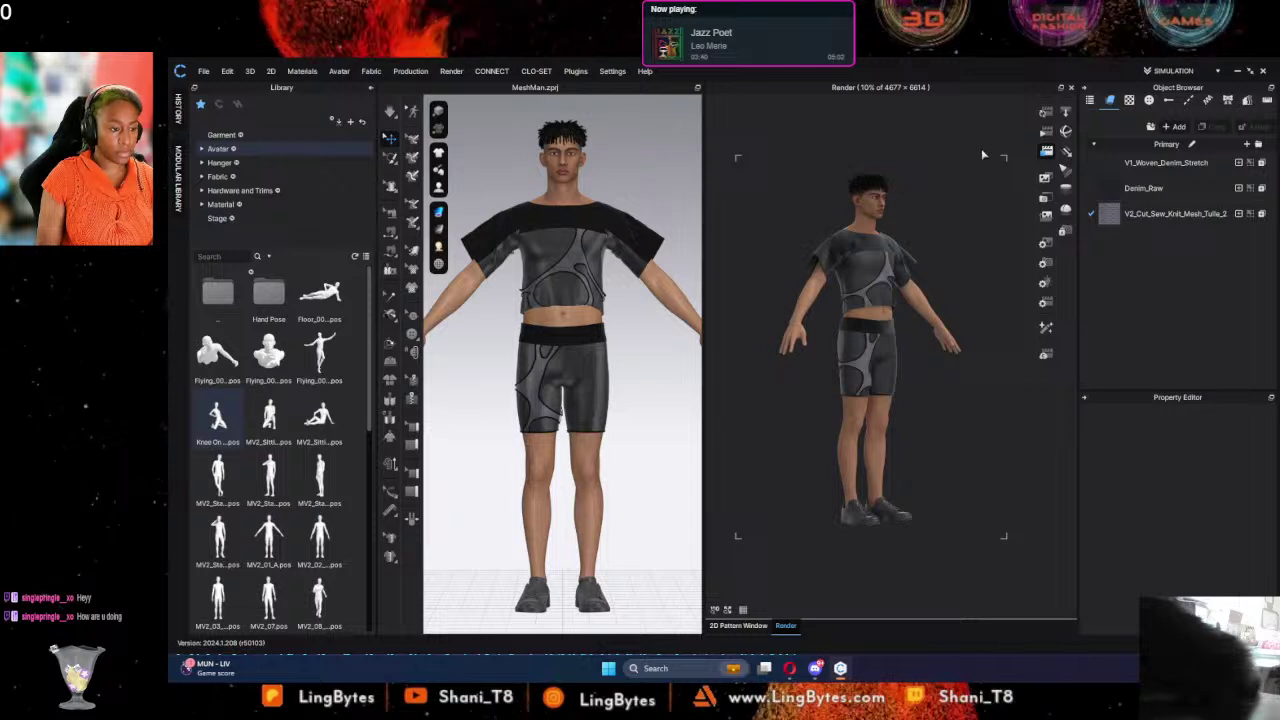
key(3)
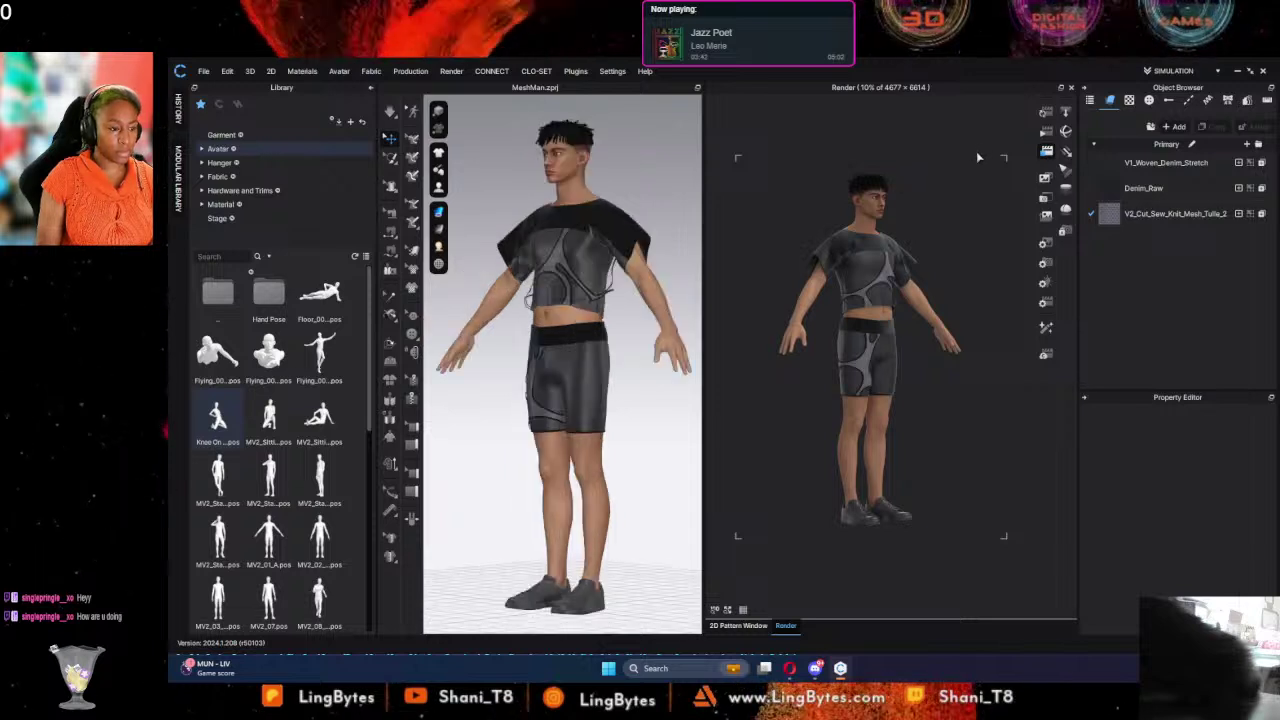
key(4)
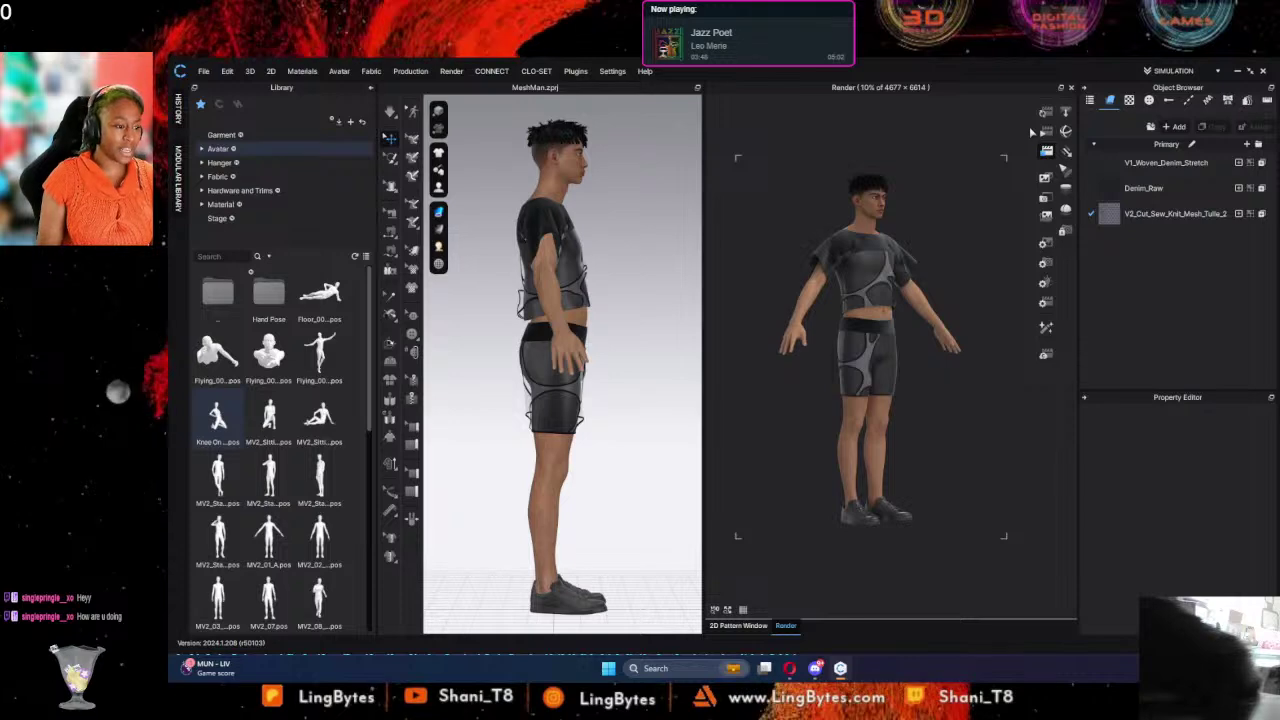
key(5)
key(6)
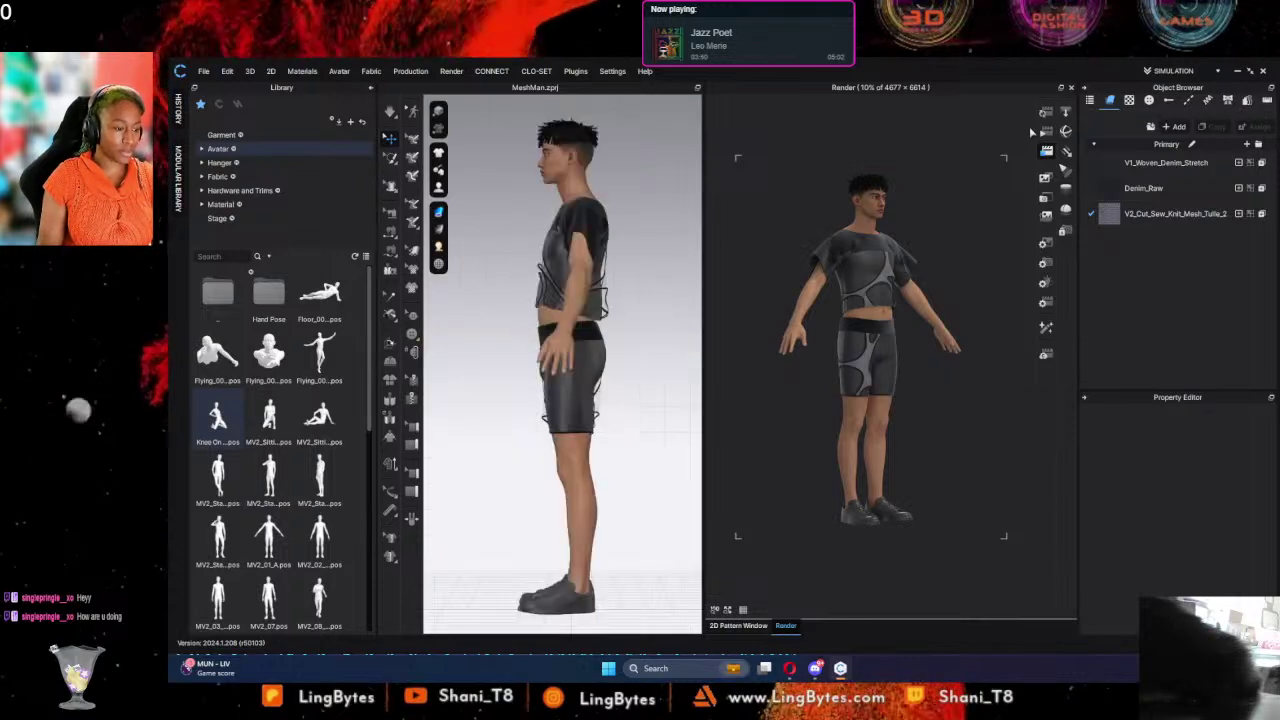
key(8)
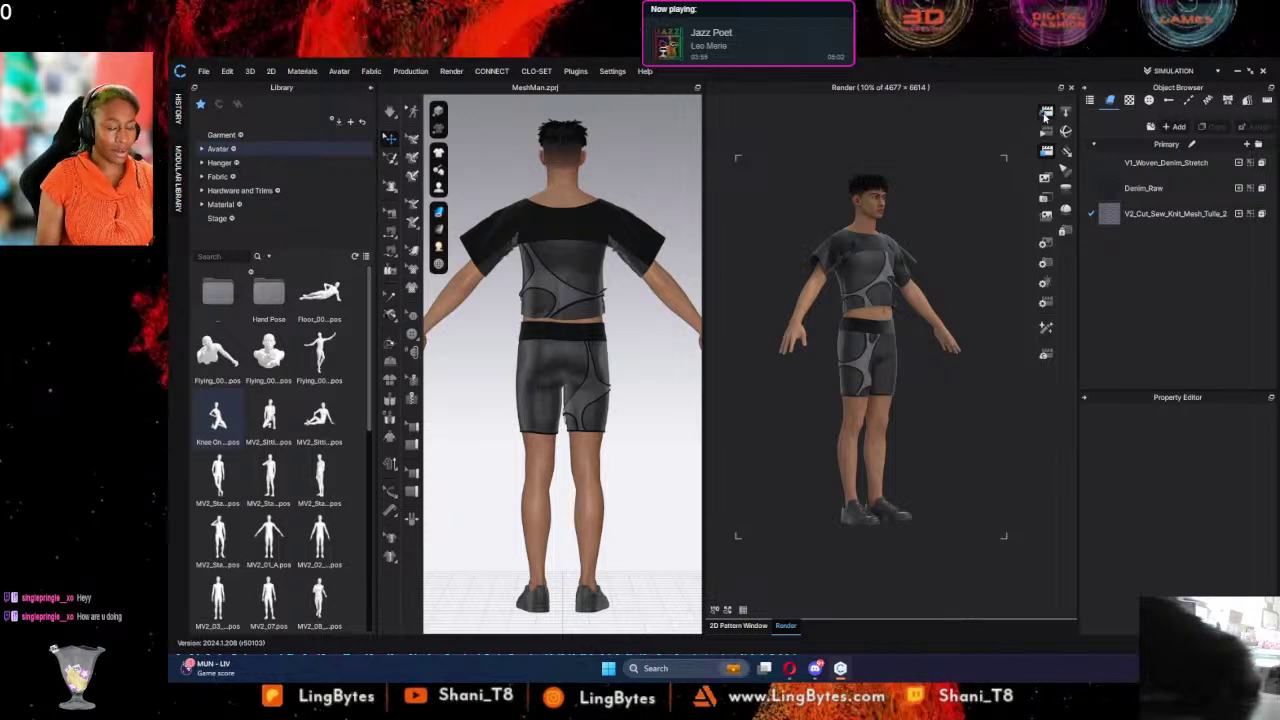
click(1046, 114)
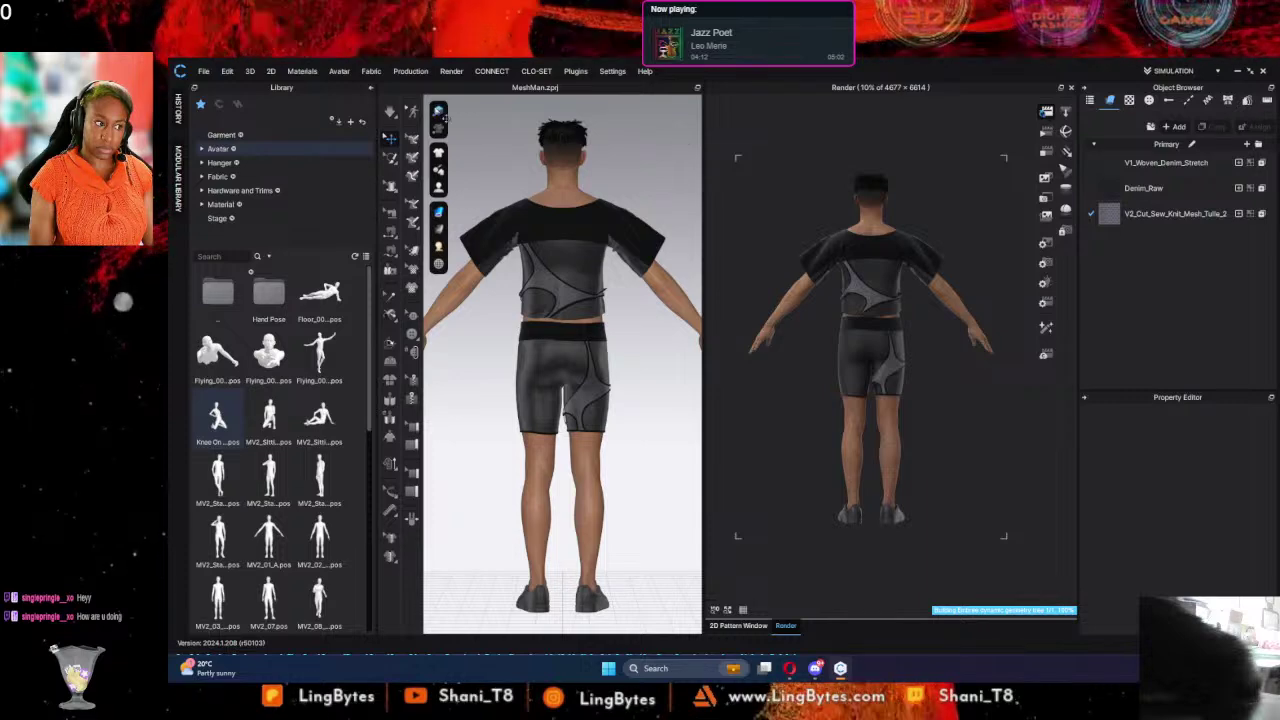
click(438, 111)
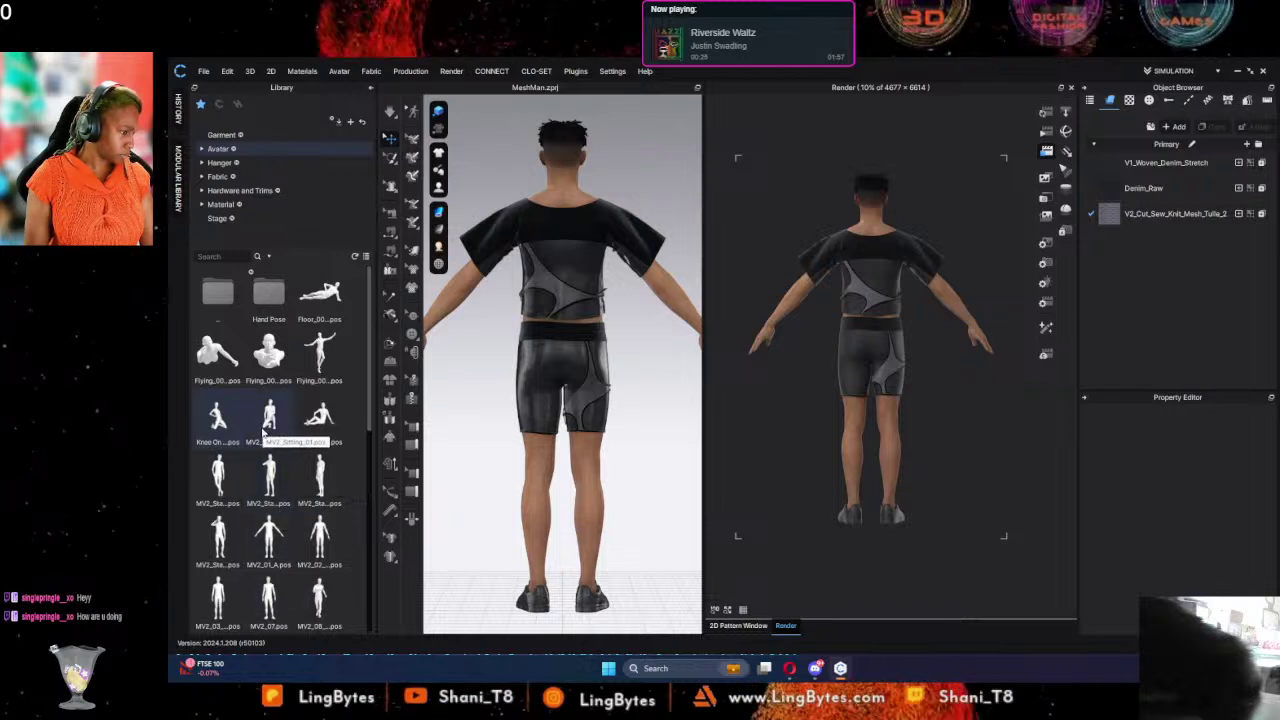
Step: Try a full-body walking pose on the avatar and view the outfit from the front three-quarter angle
scroll(265, 440, down, 5)
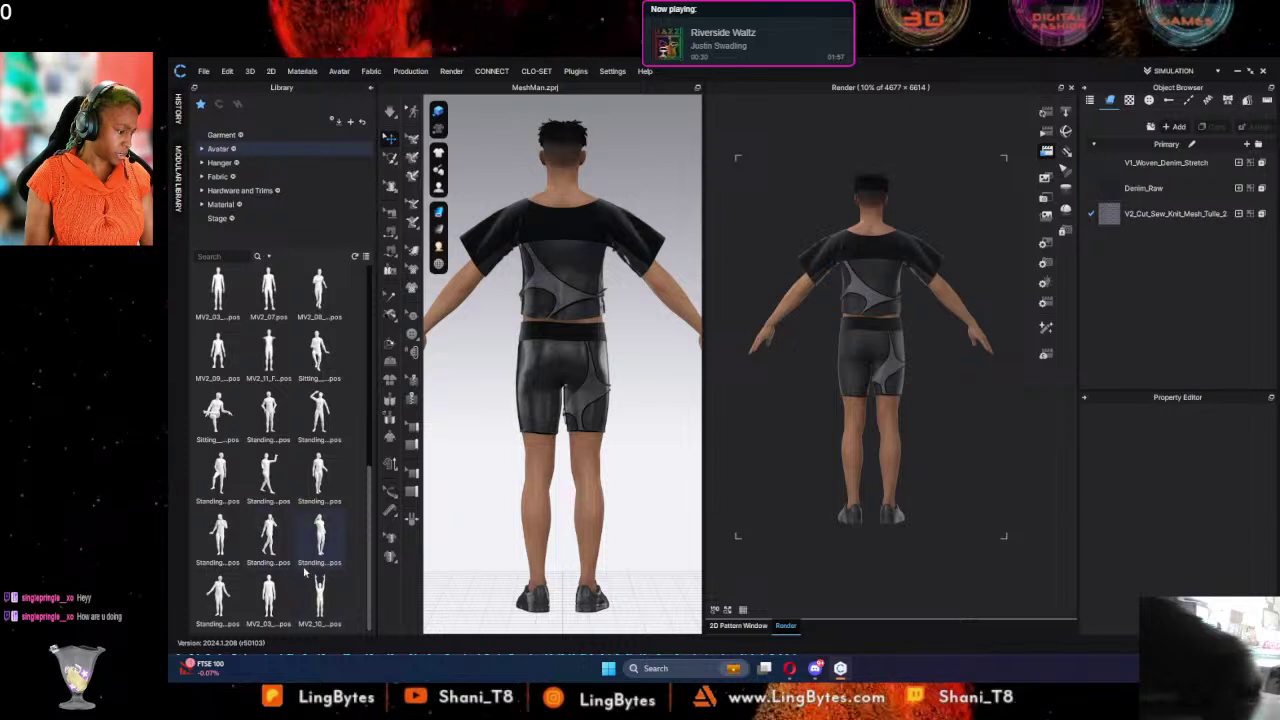
double_click(315, 487)
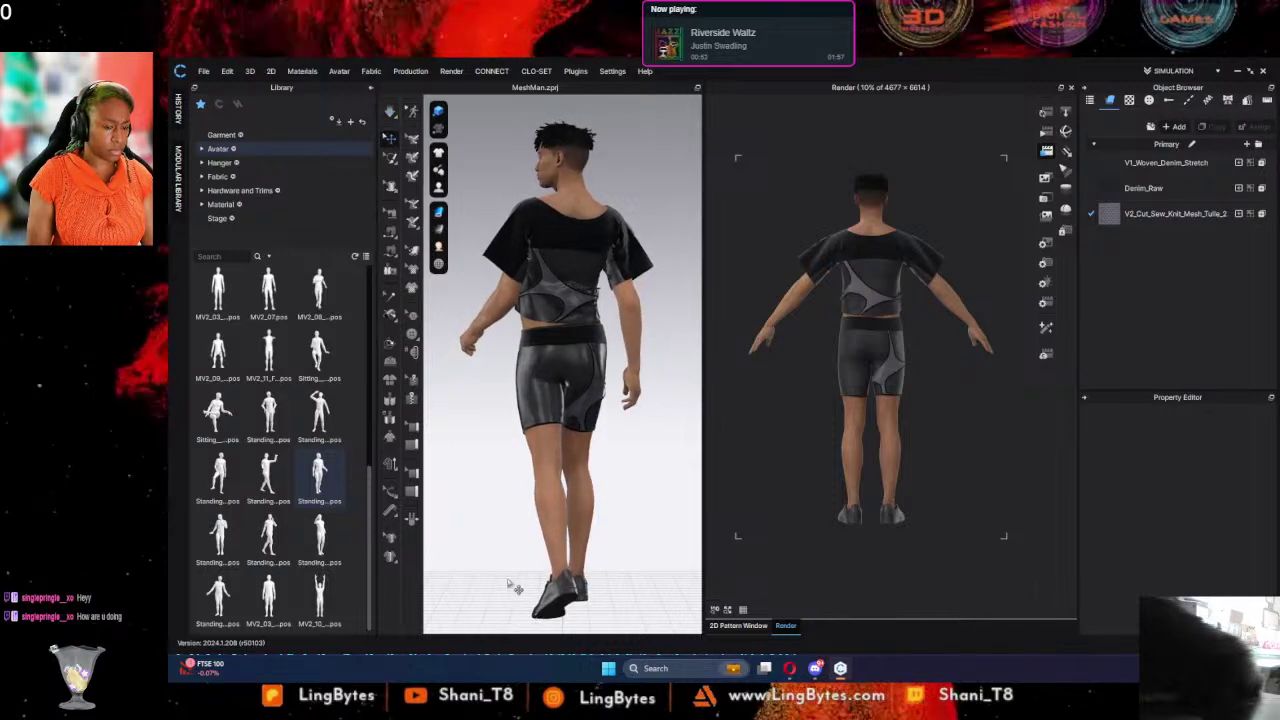
right_drag(517, 589, 778, 609)
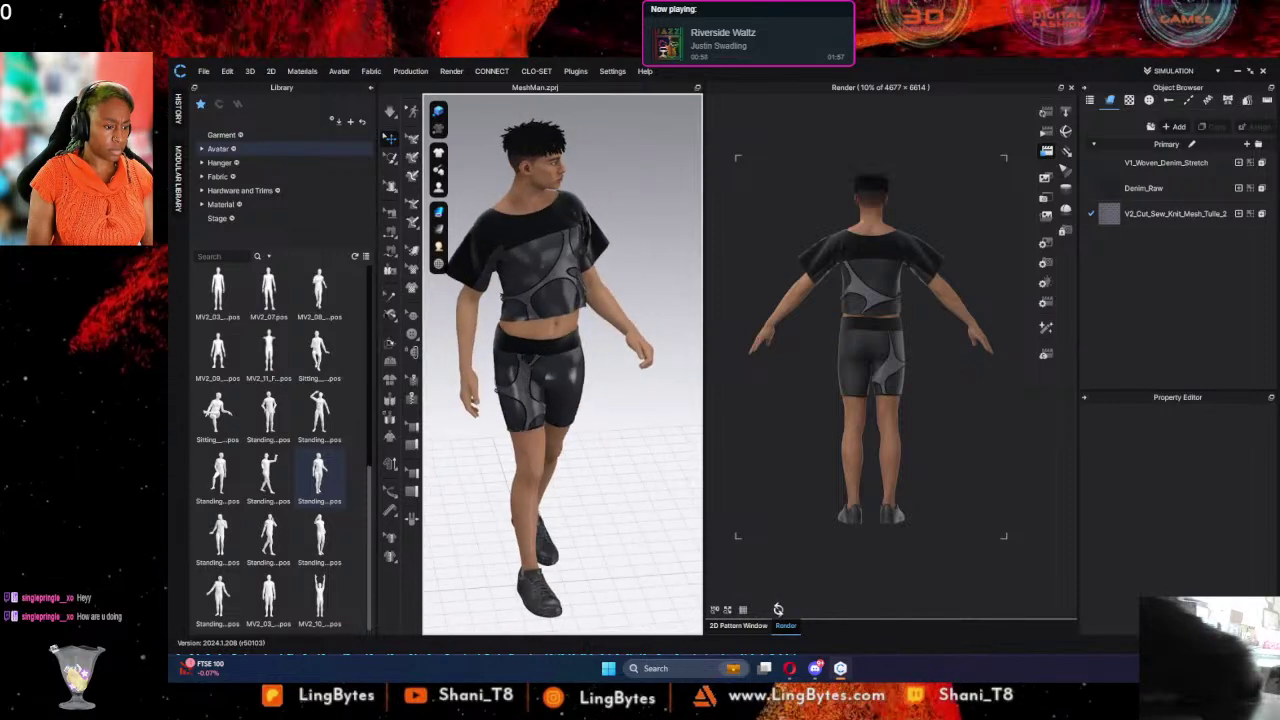
right_drag(701, 607, 800, 606)
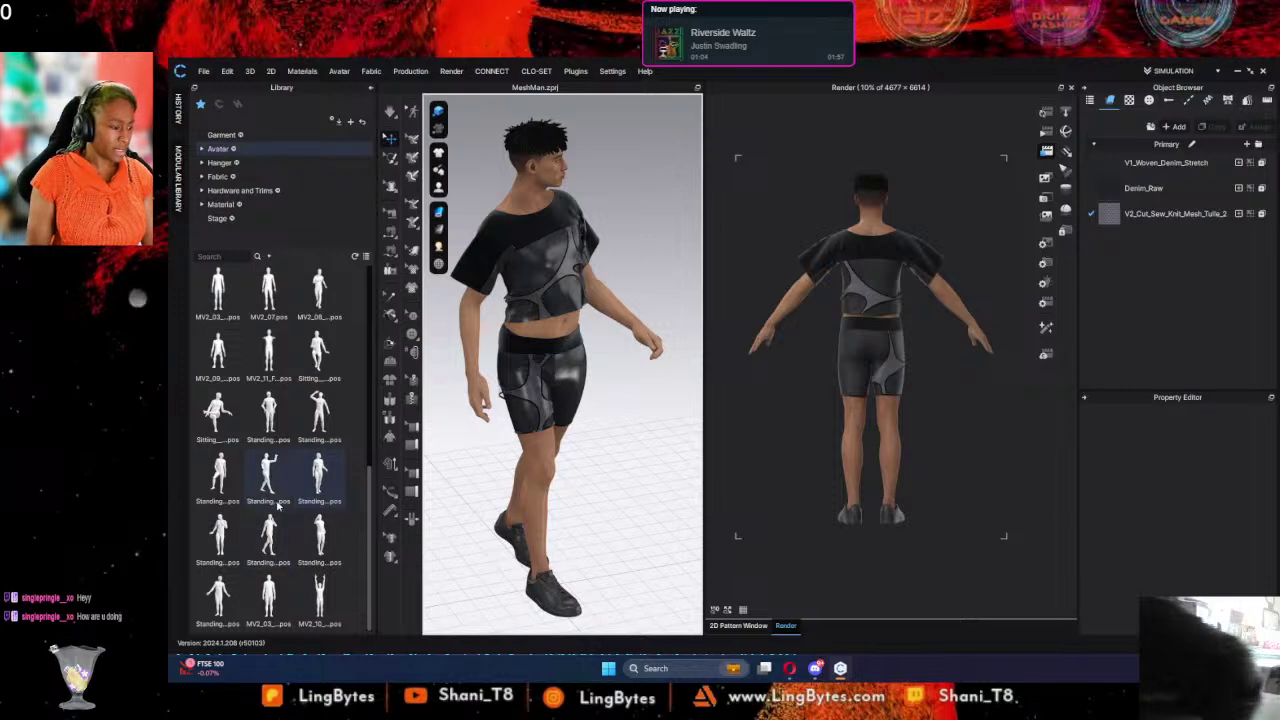
Step: Try the standing pose with one leg raised, adjusting the raised shorts leg during simulation
drag(218, 475, 585, 403)
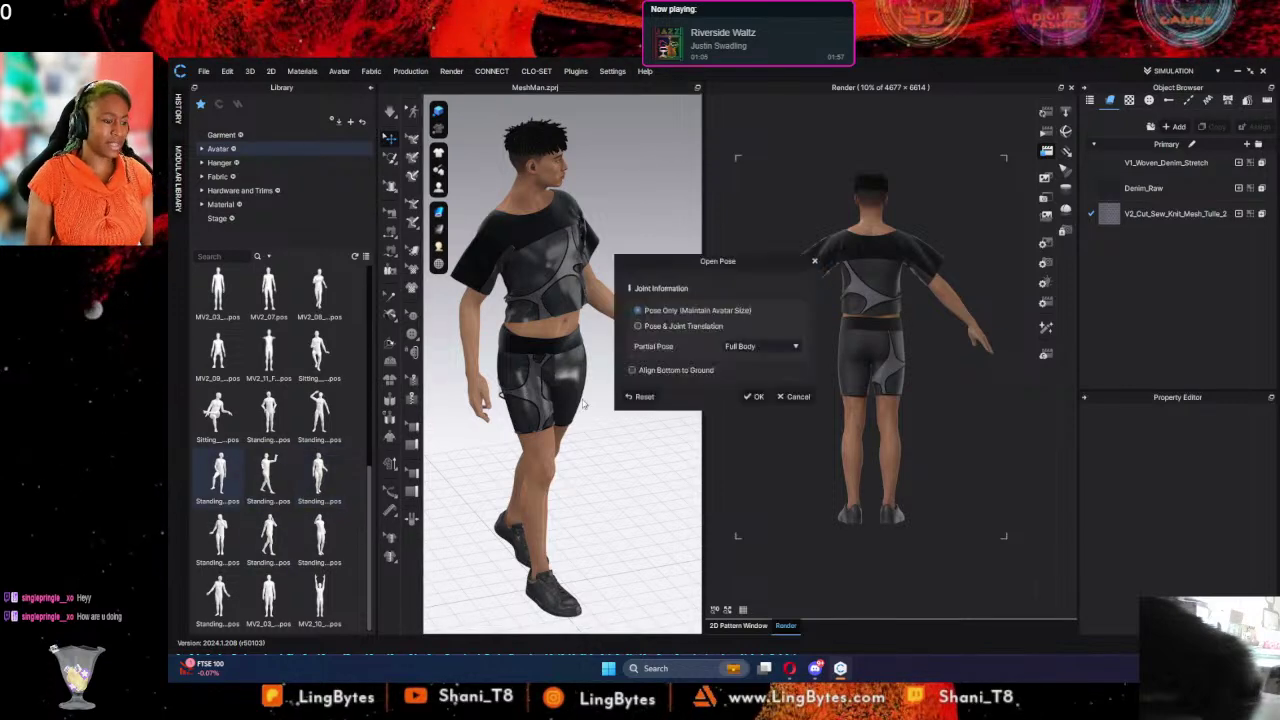
click(756, 397)
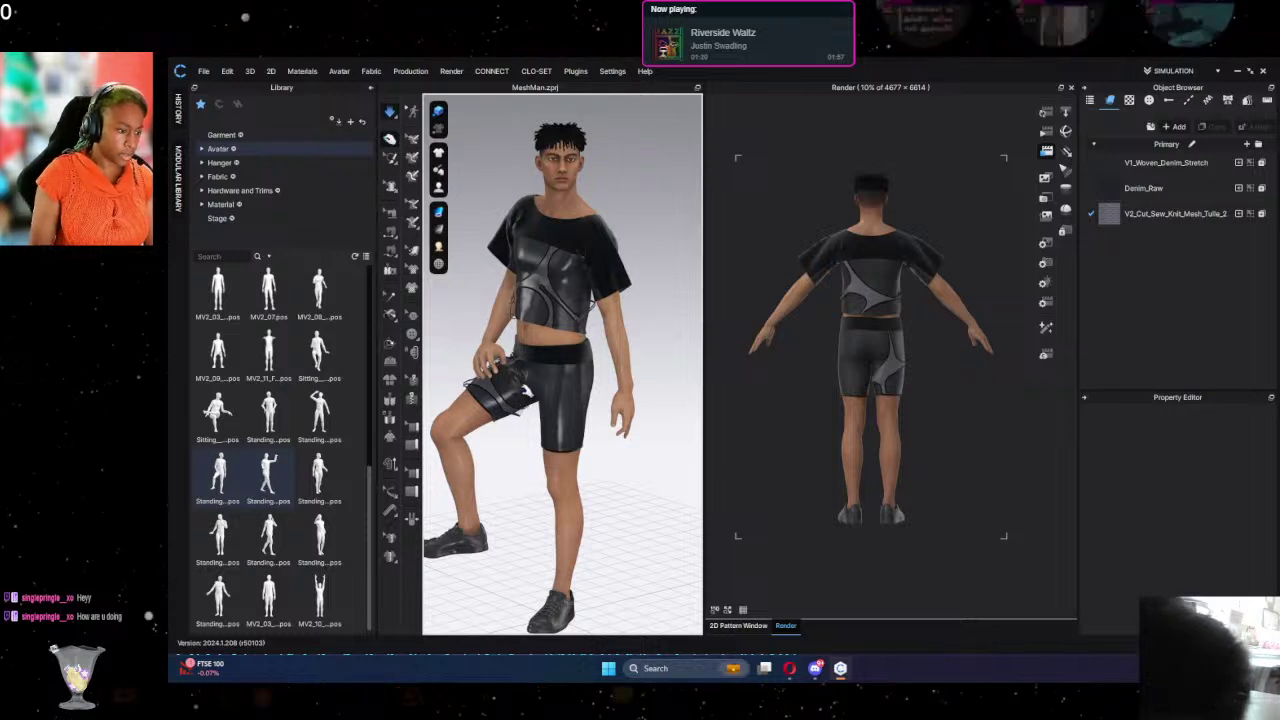
click(515, 405)
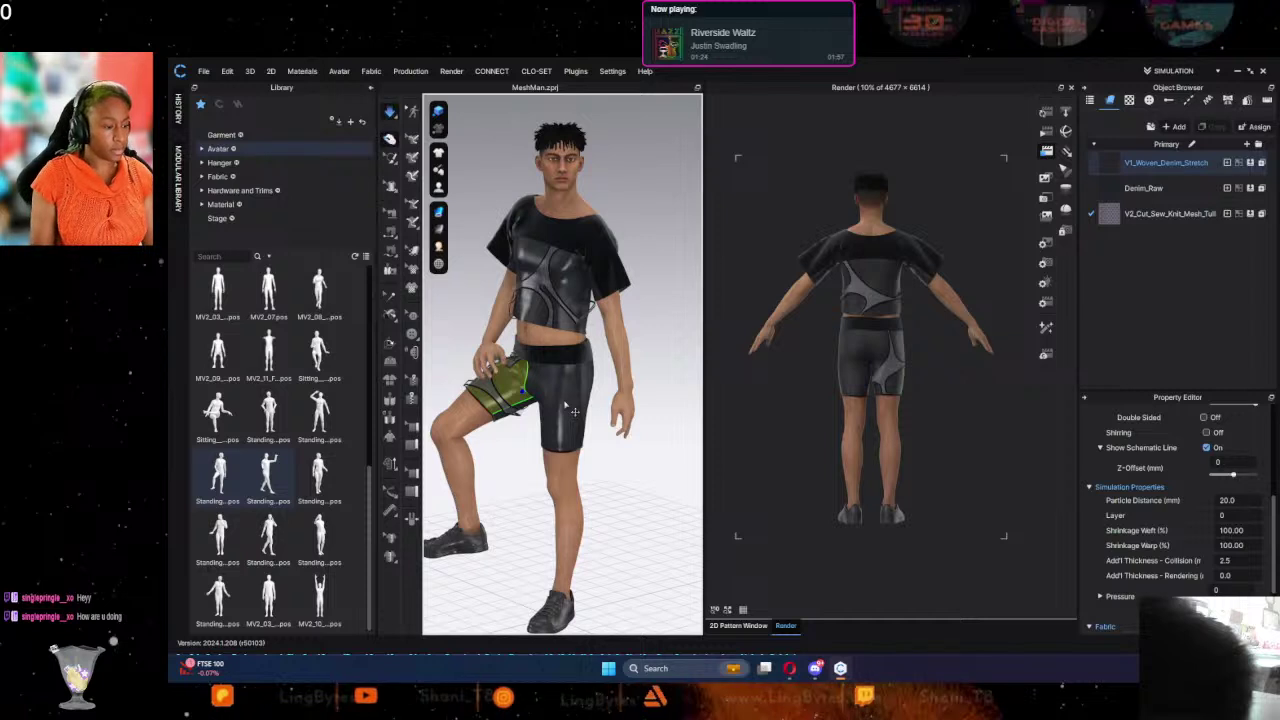
key(space)
click(632, 457)
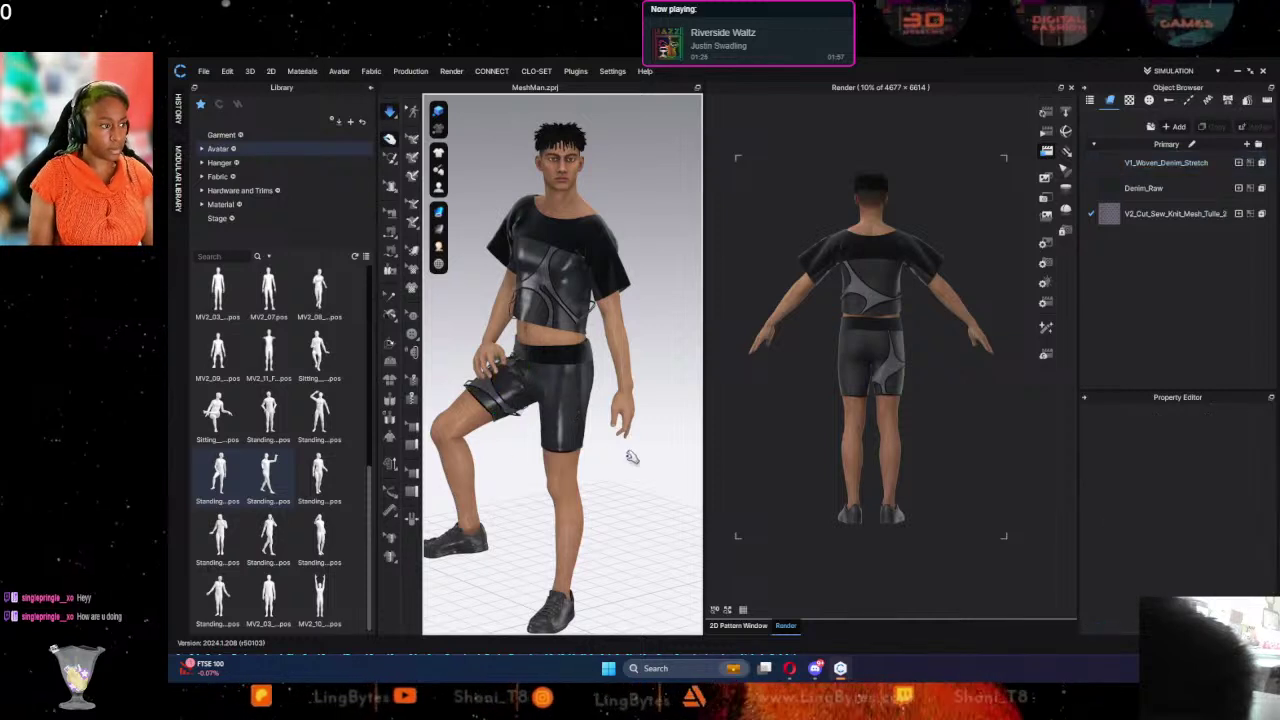
right_drag(556, 458, 1116, 476)
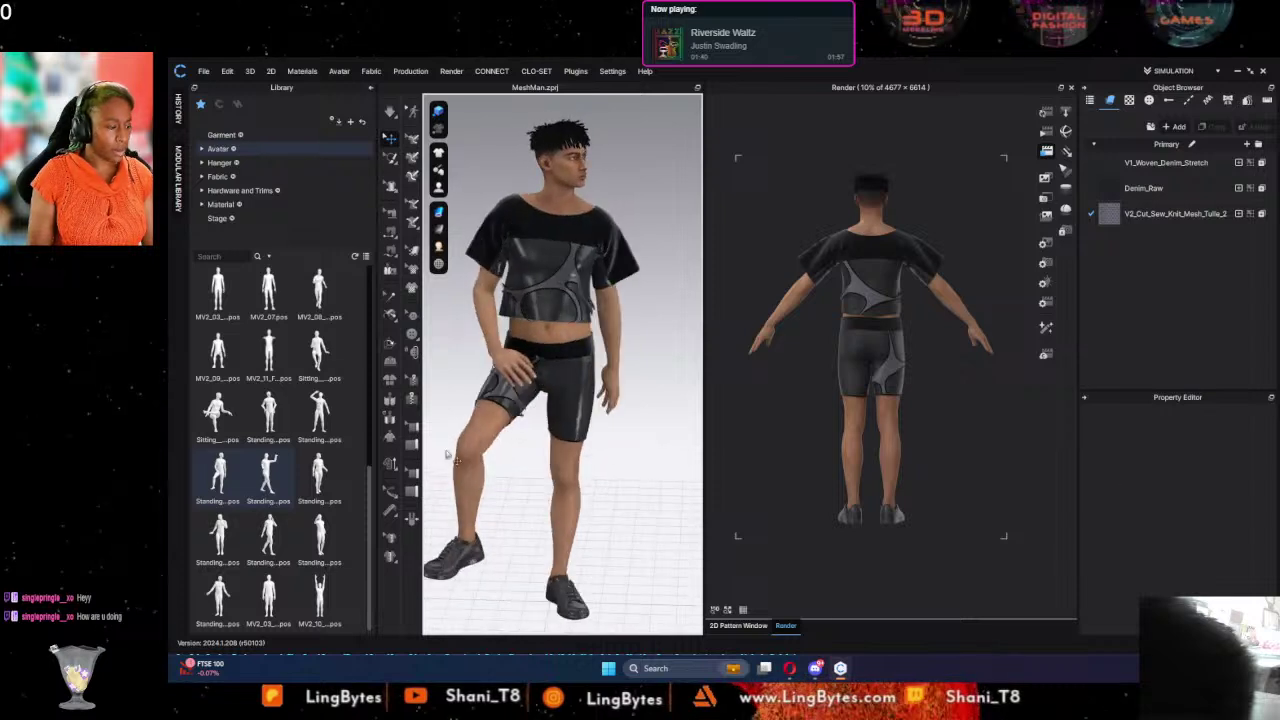
Step: Try the standing pose with both hands on the hips, and view the outfit from several angles
double_click(230, 483)
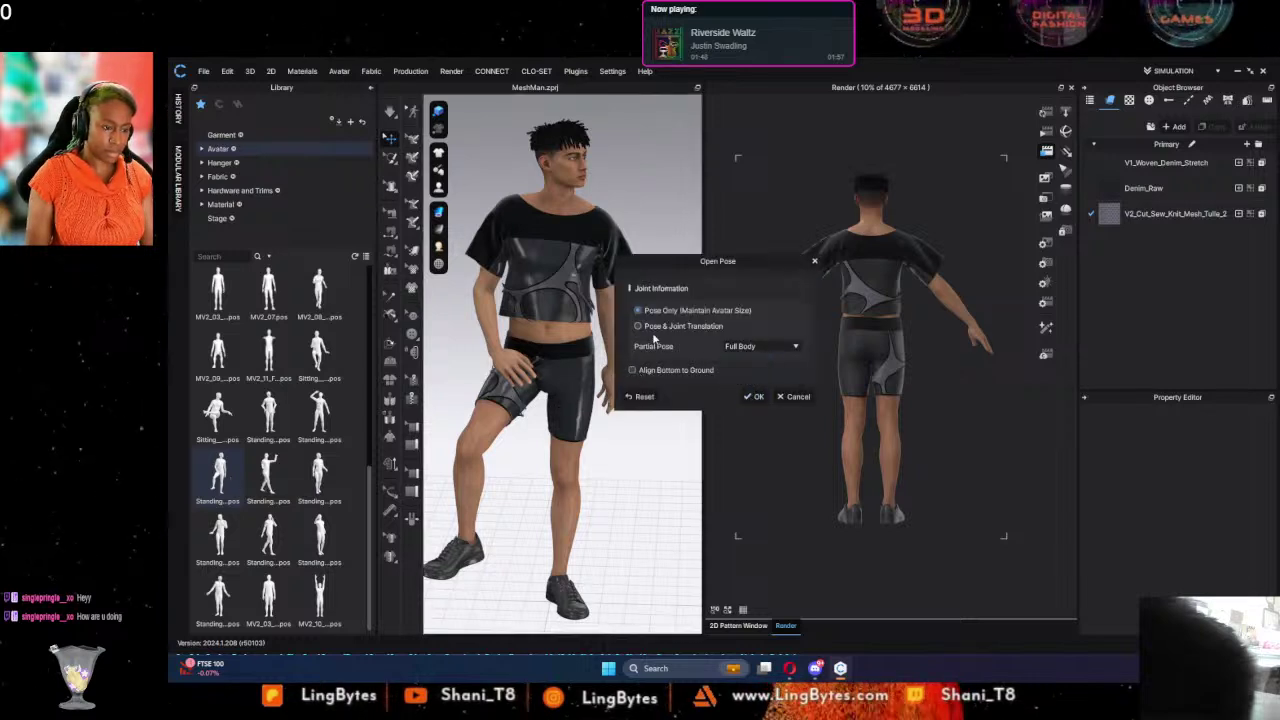
click(782, 398)
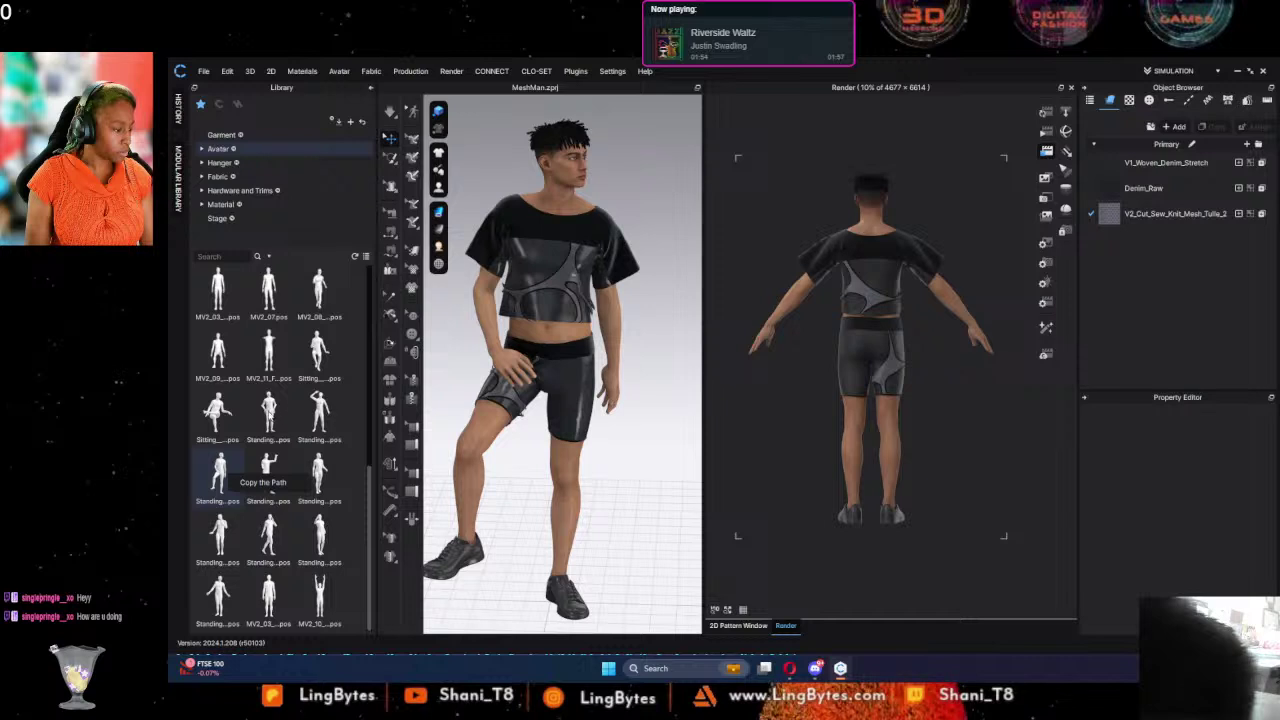
drag(519, 313, 519, 313)
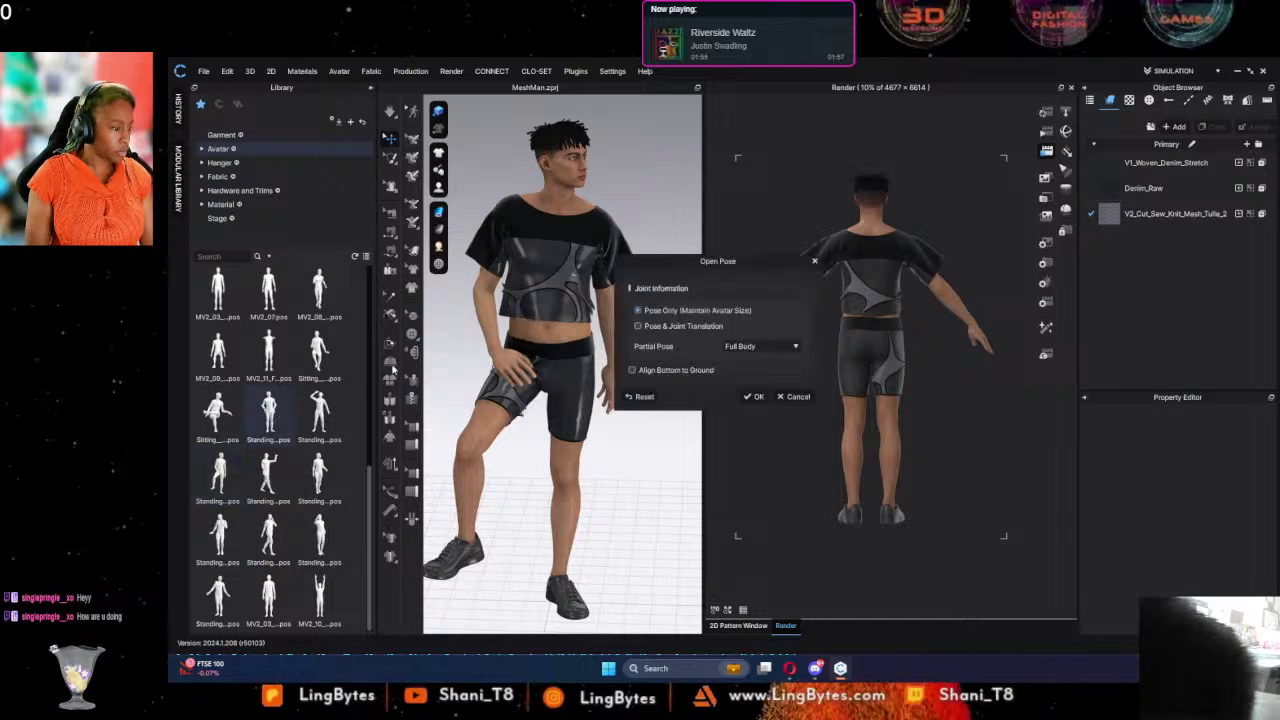
click(789, 397)
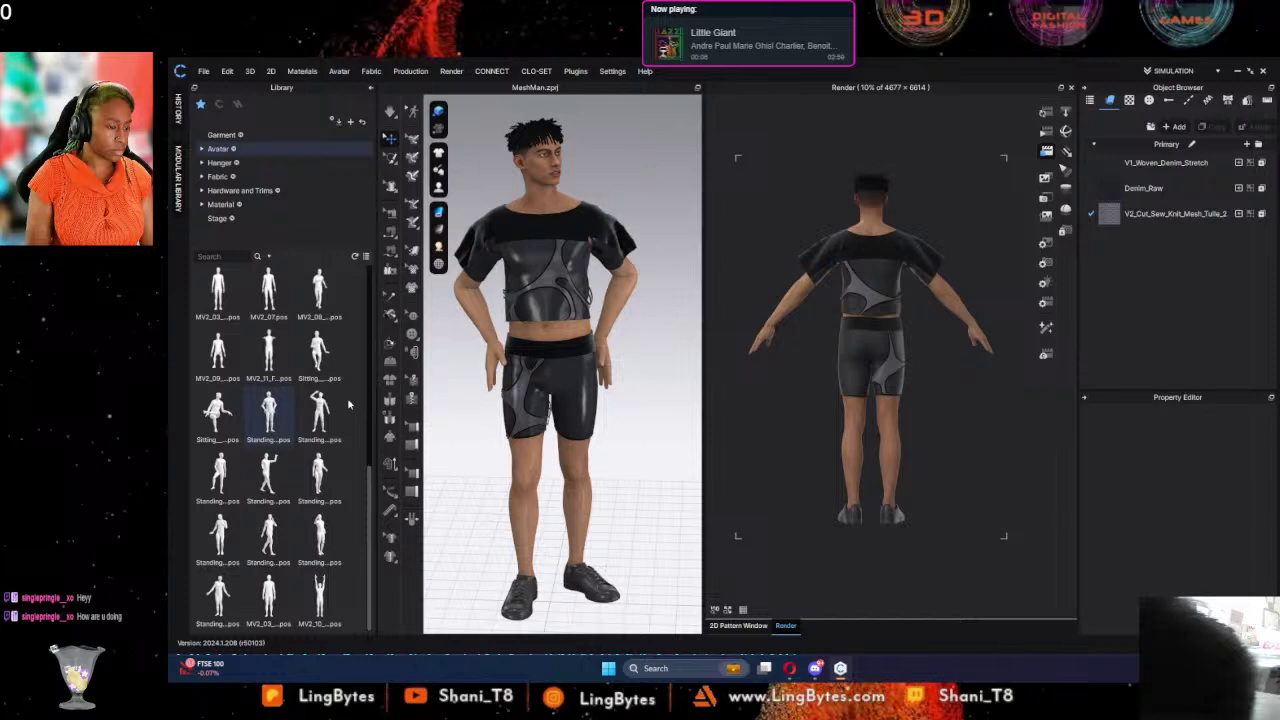
right_drag(497, 535, 960, 532)
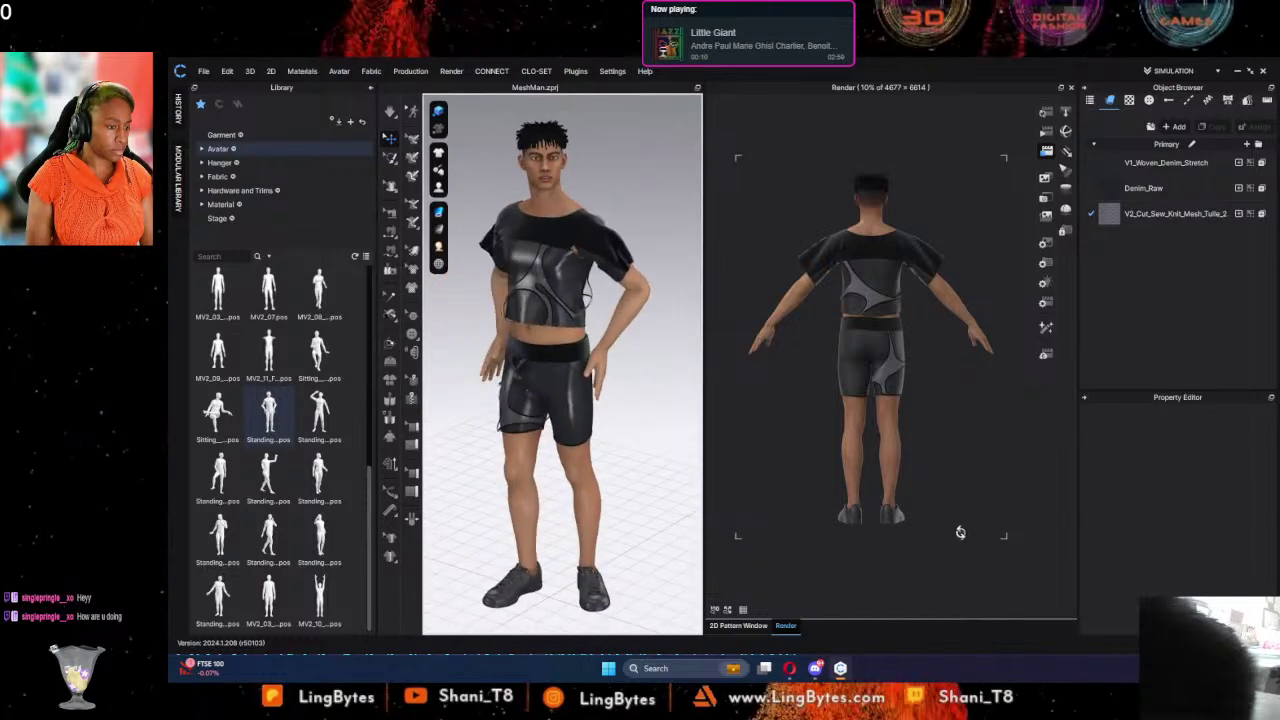
right_drag(1069, 536, 1032, 546)
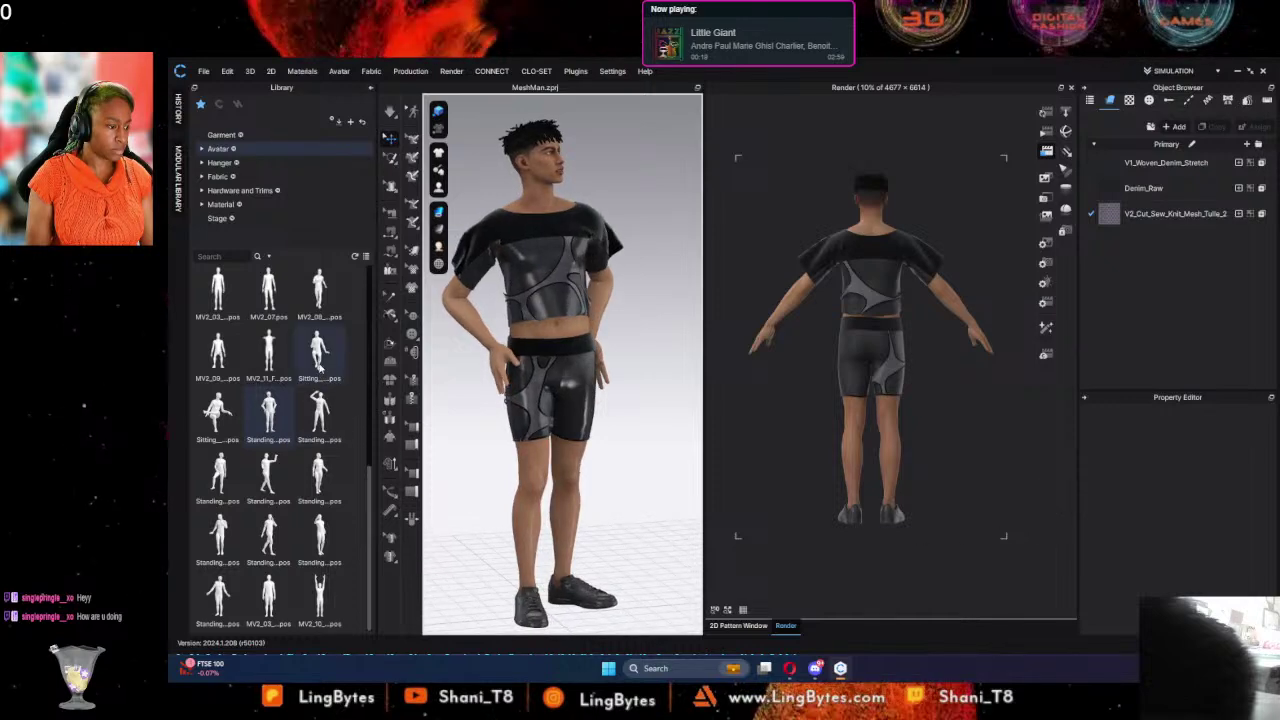
Step: Try the sitting pose with one knee raised on the full body, and view it from the front
double_click(319, 350)
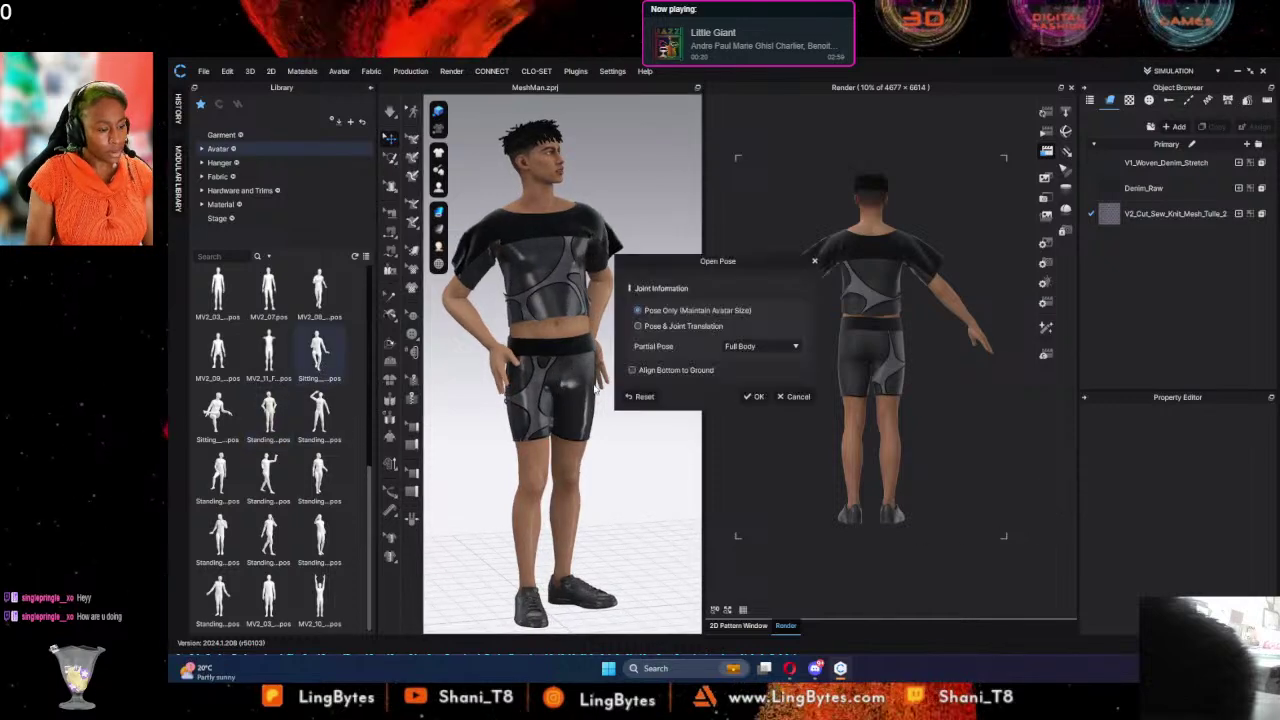
click(754, 396)
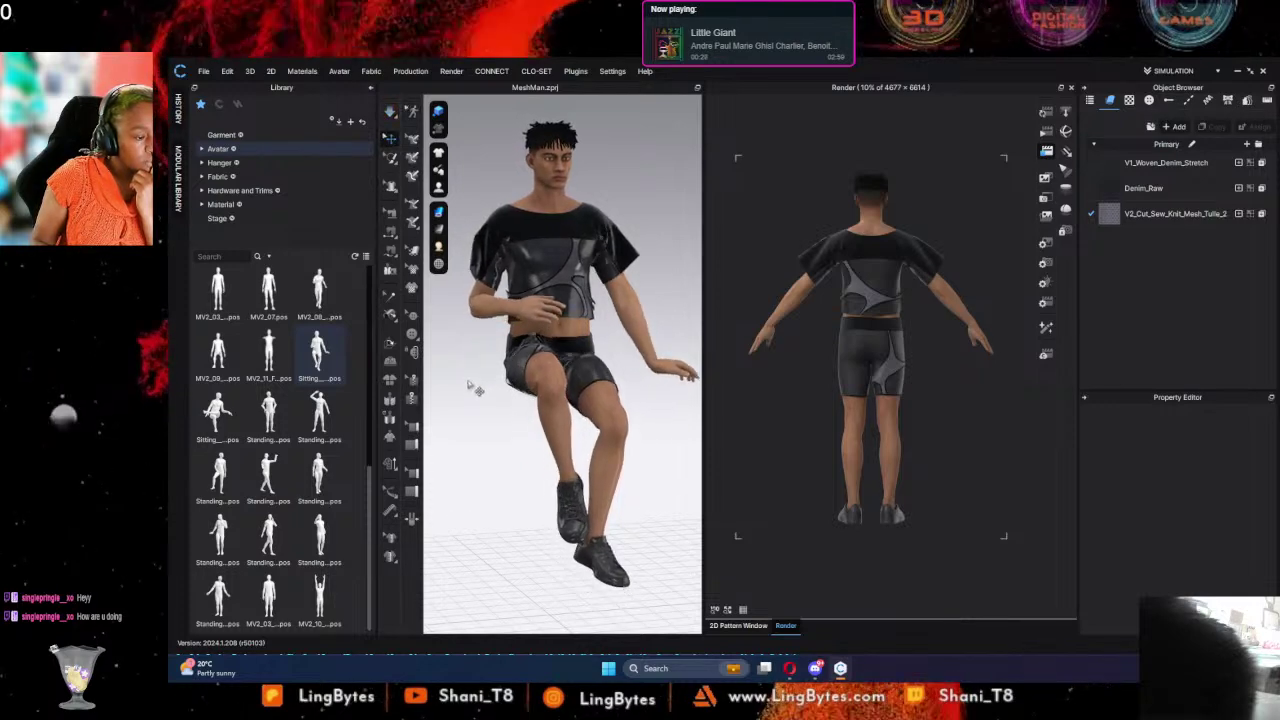
right_drag(534, 421, 496, 422)
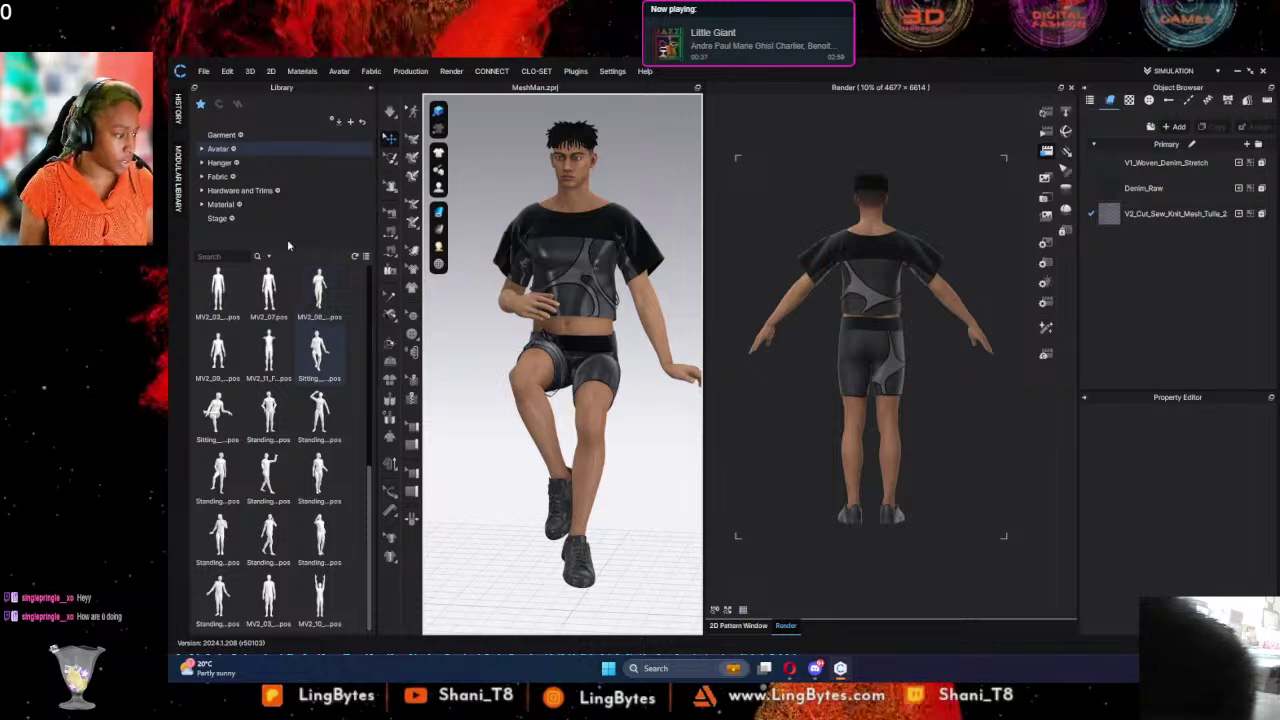
Step: Apply the MV2_08 running pose to the full body, keeping the avatar size, and start the garment simulation
double_click(319, 290)
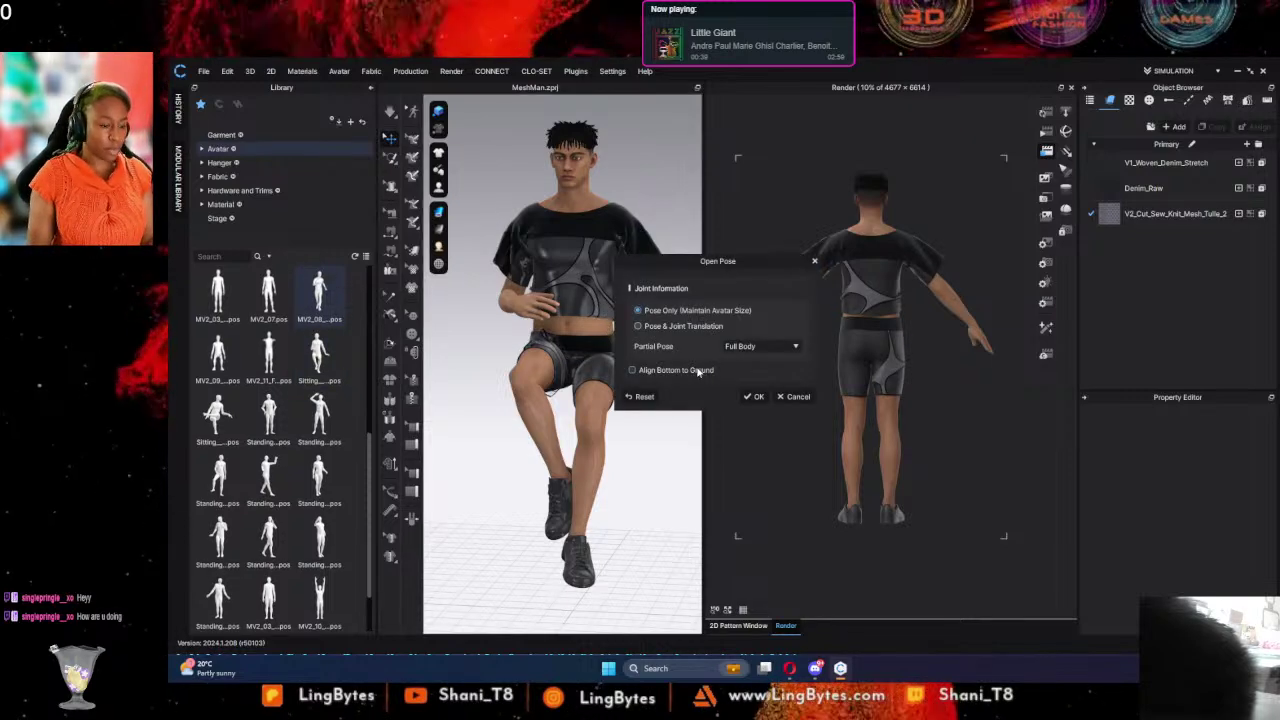
click(753, 396)
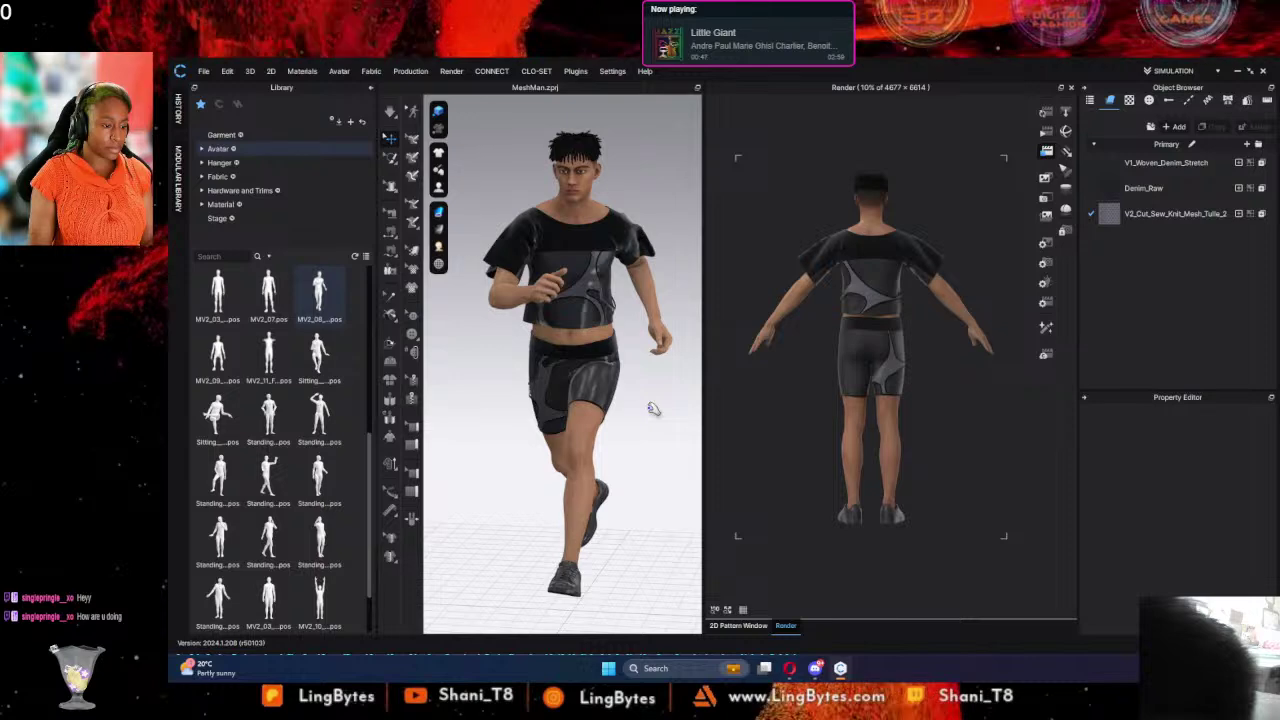
key(space)
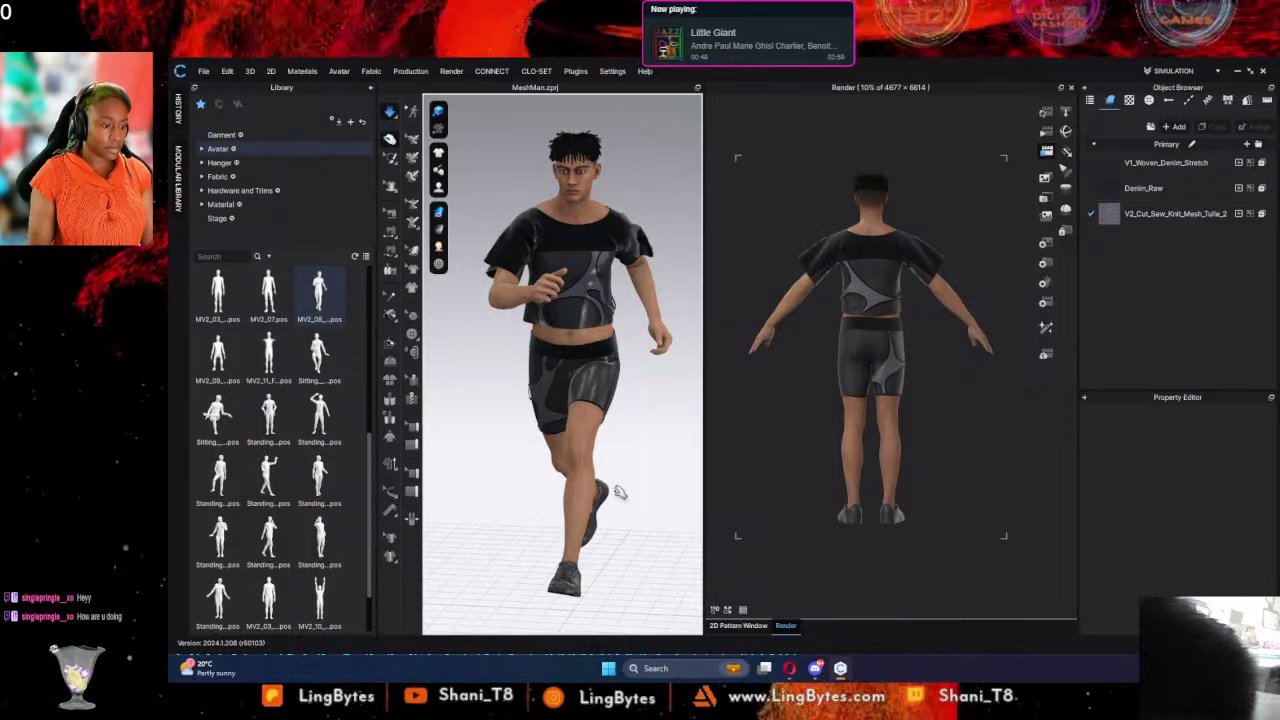
Step: Pull the back edge of the top's sleeve into place during simulation of the running pose, checking it from the side and front
right_drag(646, 494, 514, 505)
click(634, 240)
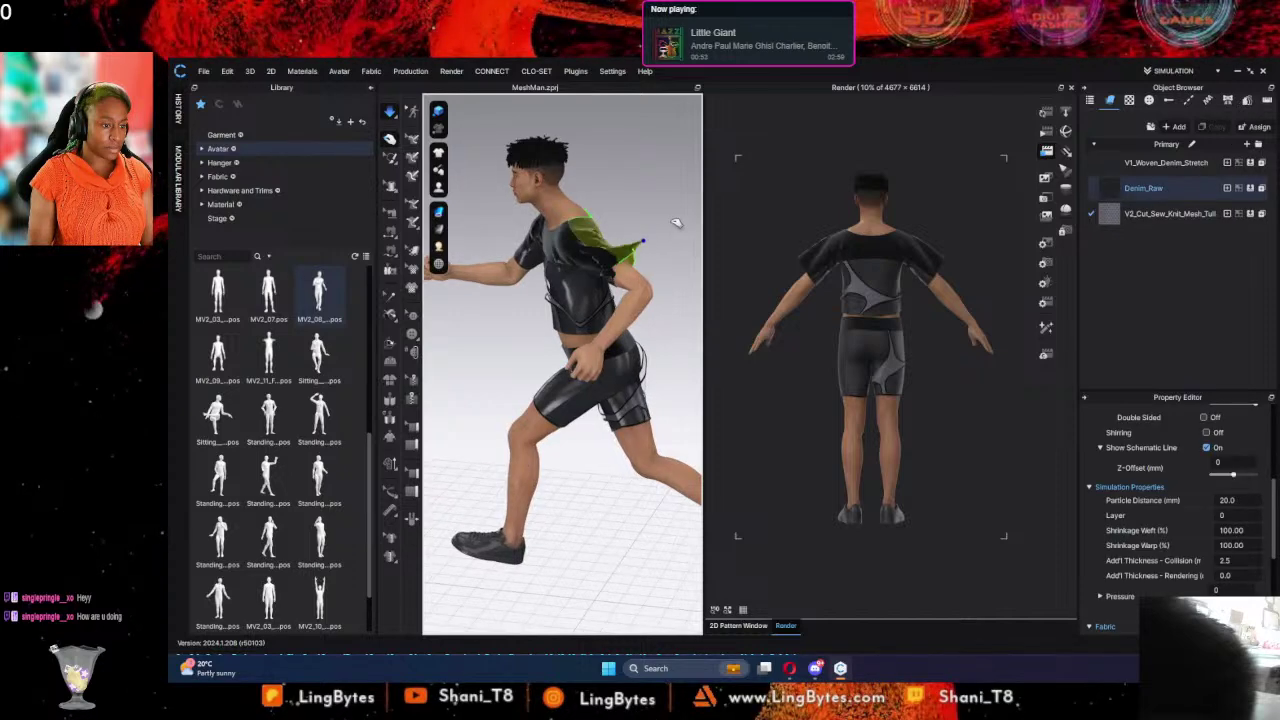
drag(676, 222, 597, 305)
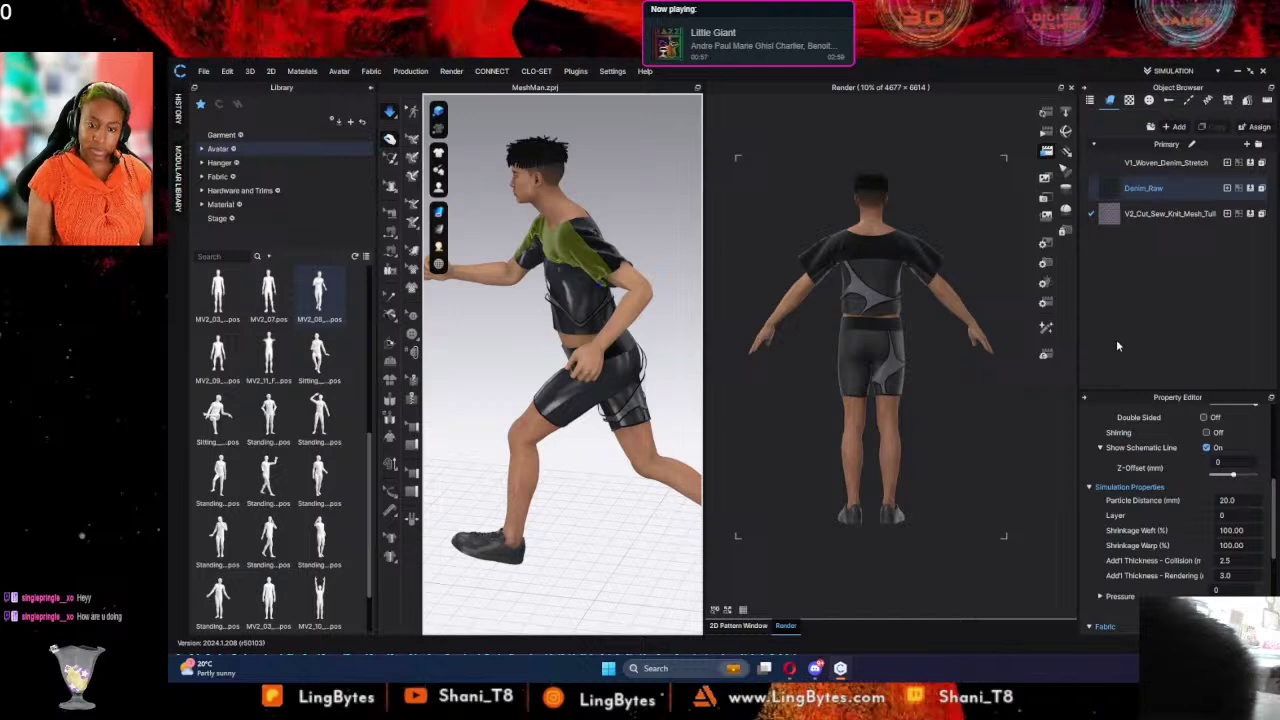
scroll(1170, 462, up, 3)
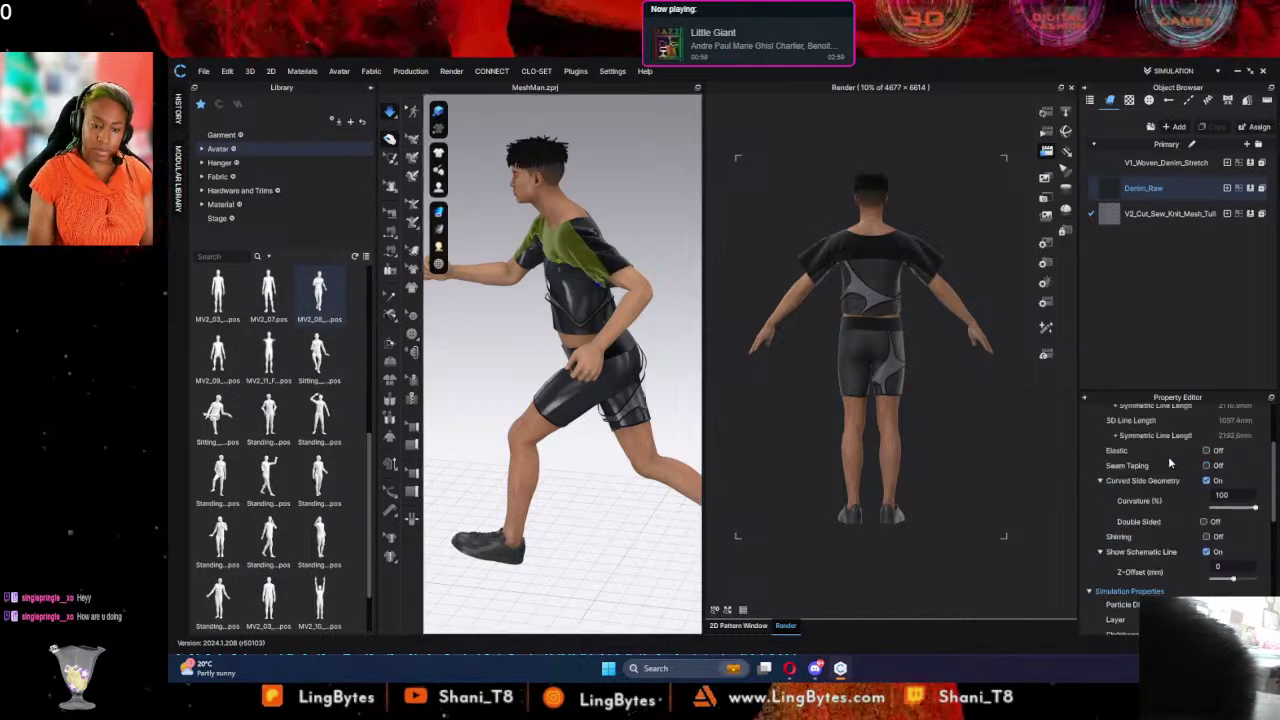
scroll(514, 420, down, 3)
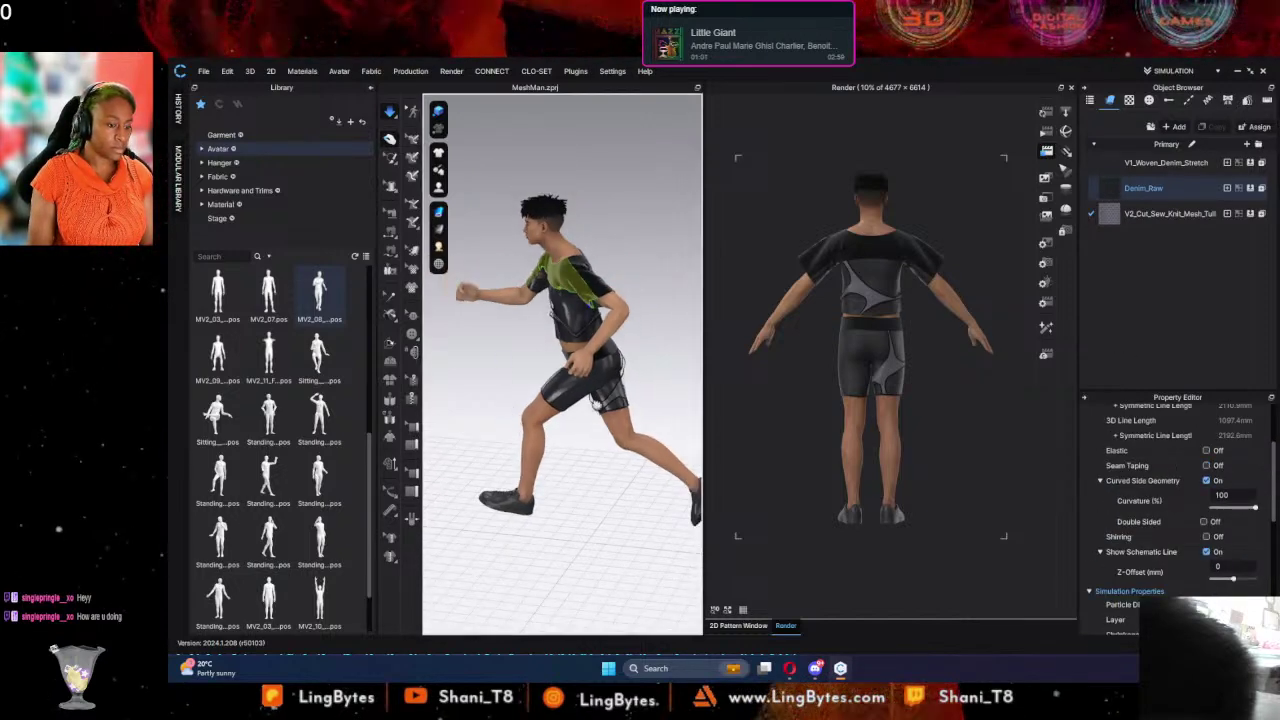
right_drag(514, 418, 701, 409)
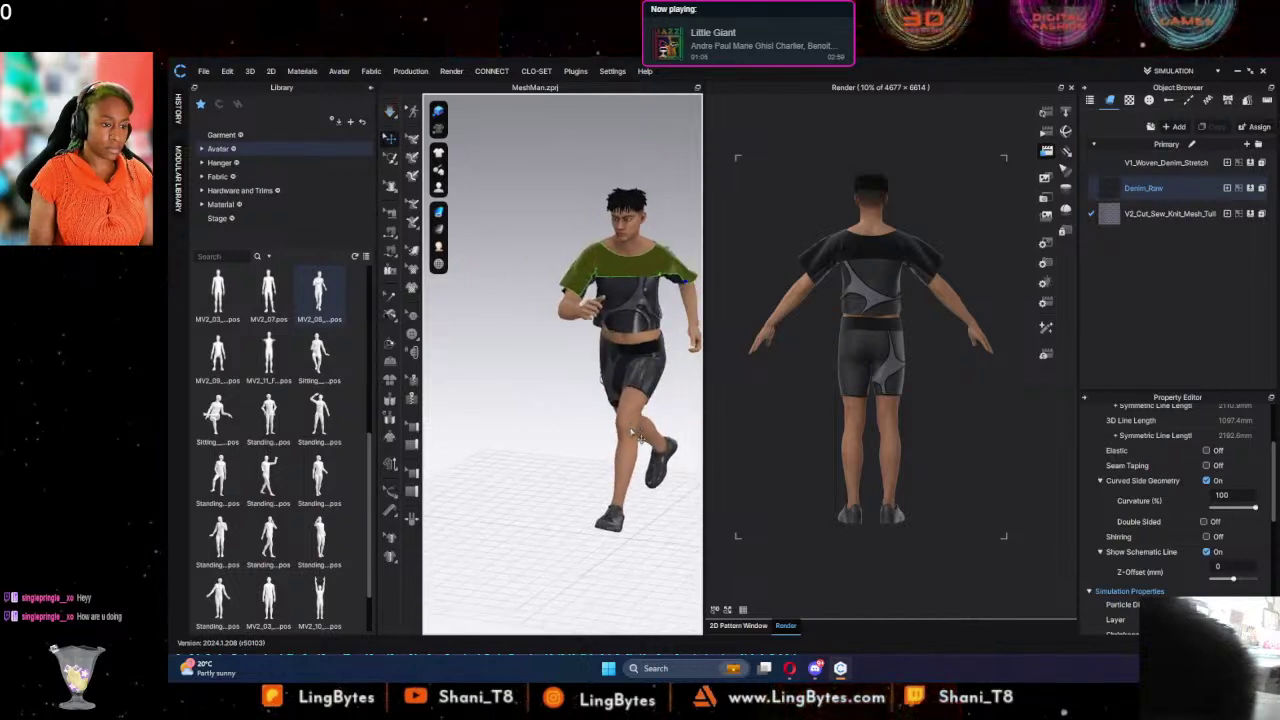
mouse_move(588, 449)
right_down()
mouse_move(628, 449)
mouse_move(597, 455)
mouse_move(603, 434)
right_up()
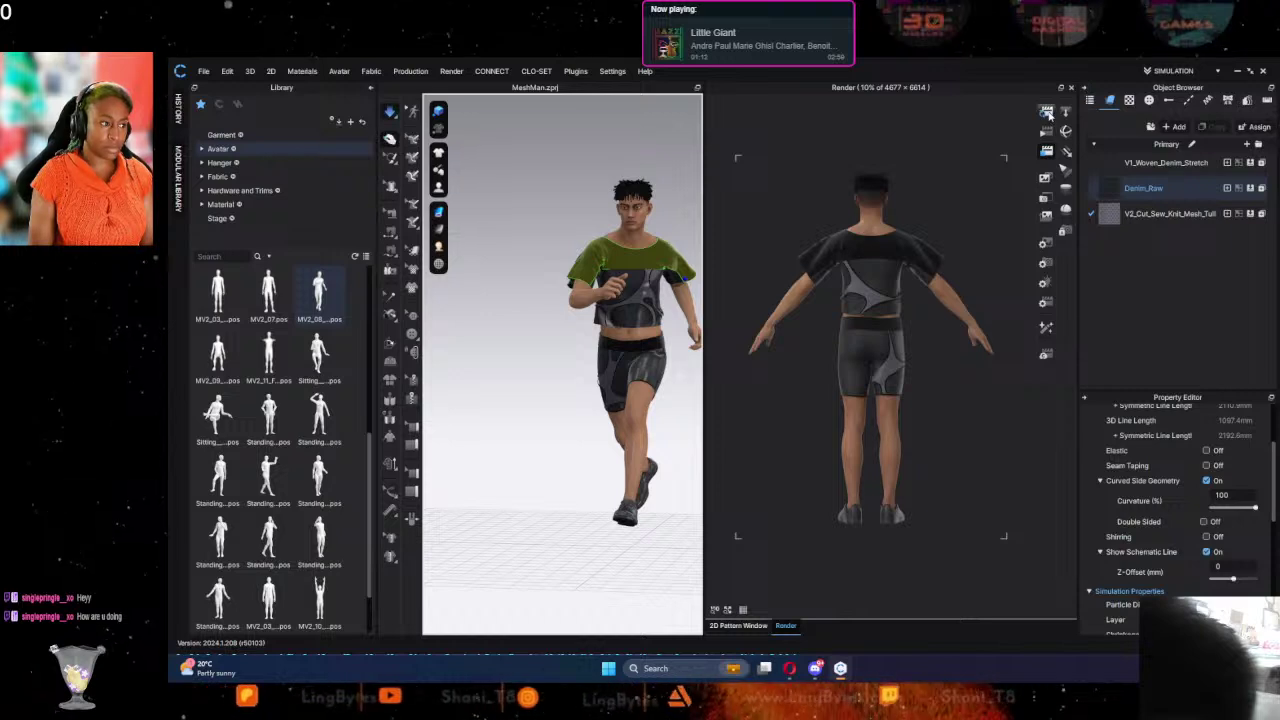
Step: Start an interactive render of the running pose, clear the pattern selection, and centre the whole figure in the render frame
click(1047, 112)
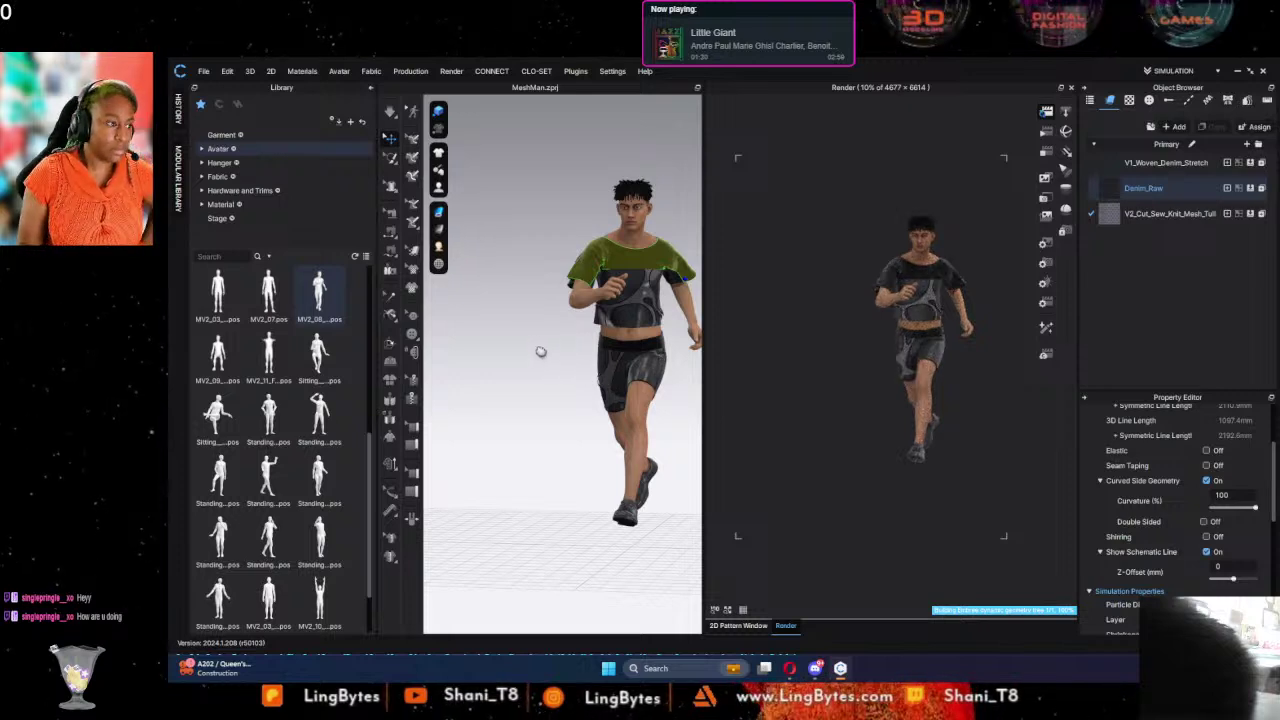
middle_drag(579, 348, 573, 348)
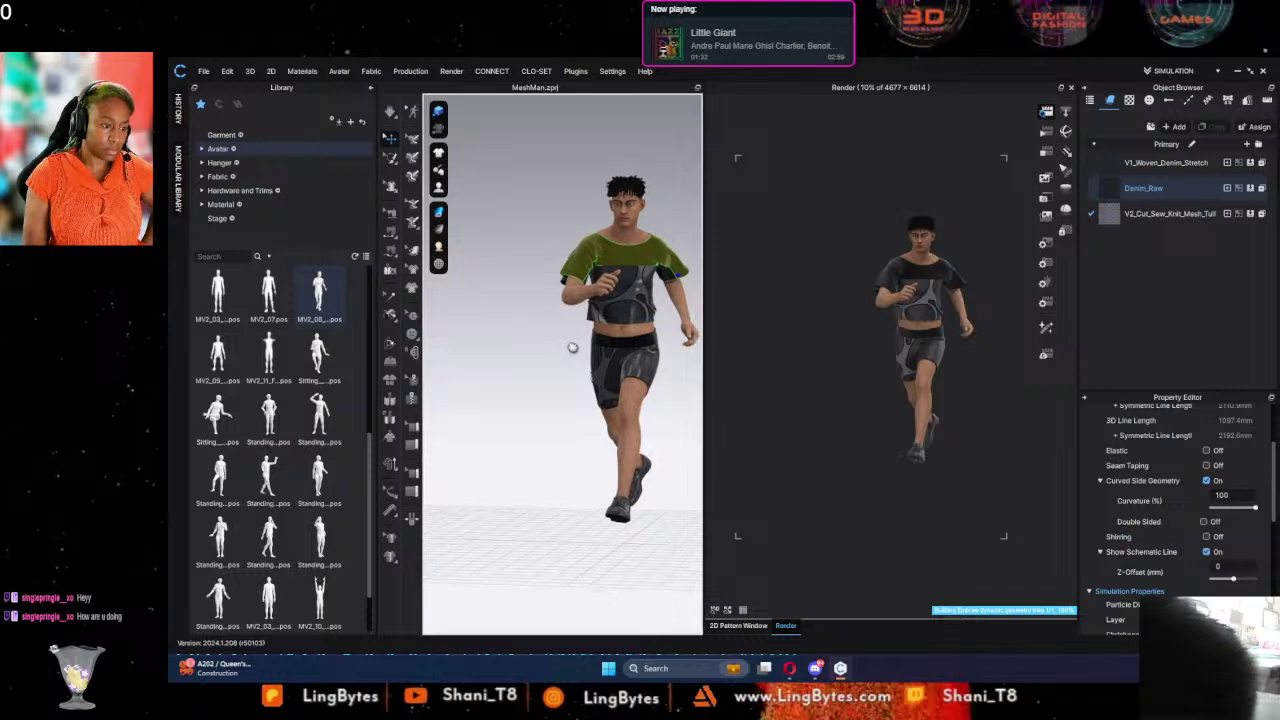
click(568, 347)
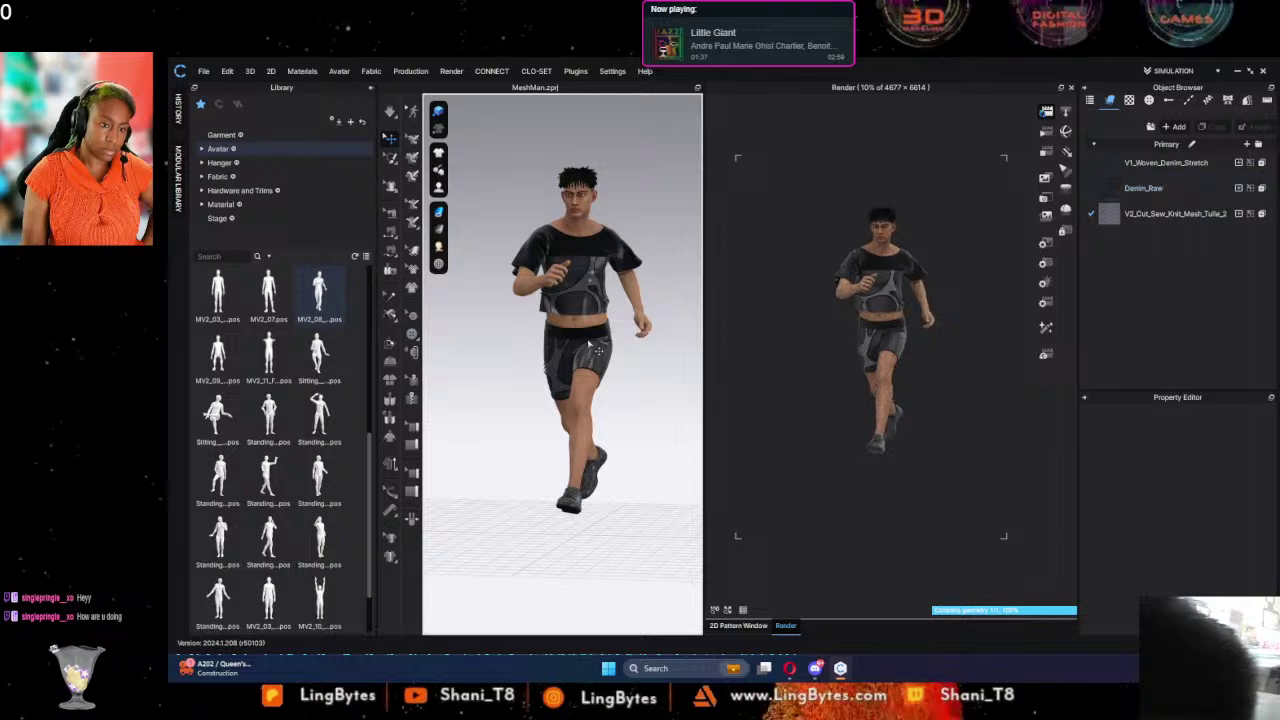
scroll(598, 350, down, 3)
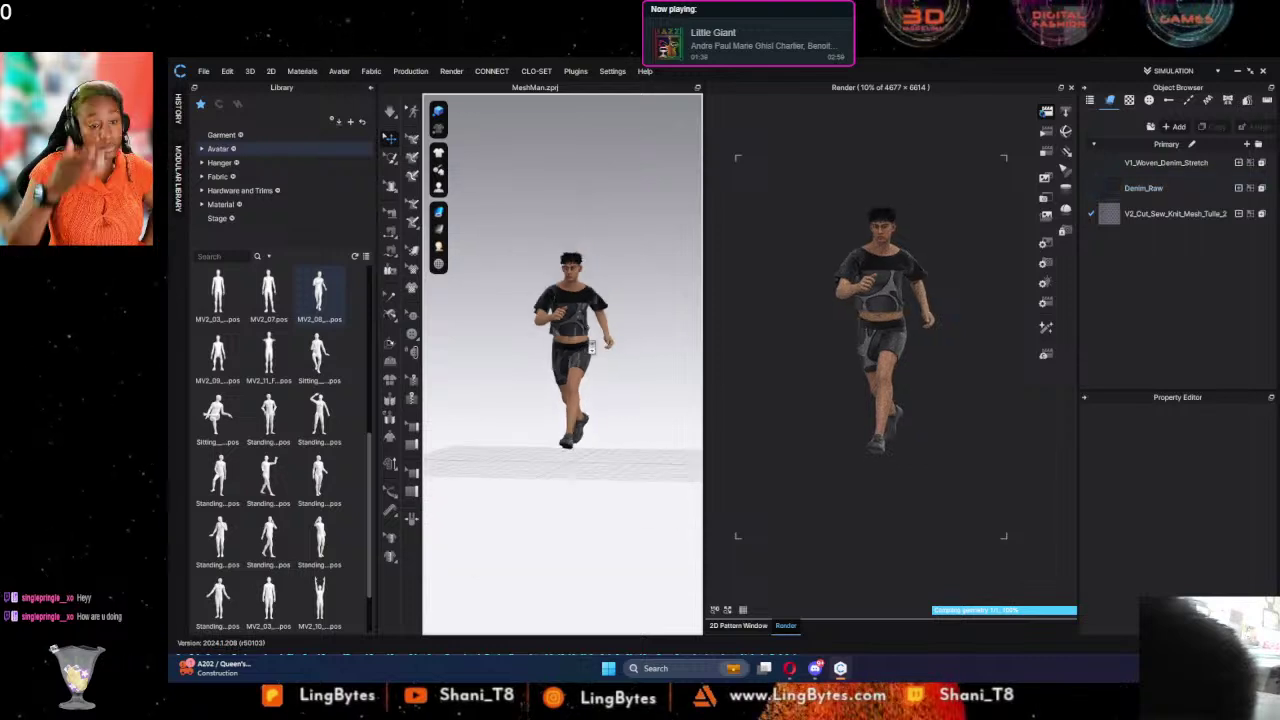
scroll(591, 347, up, 5)
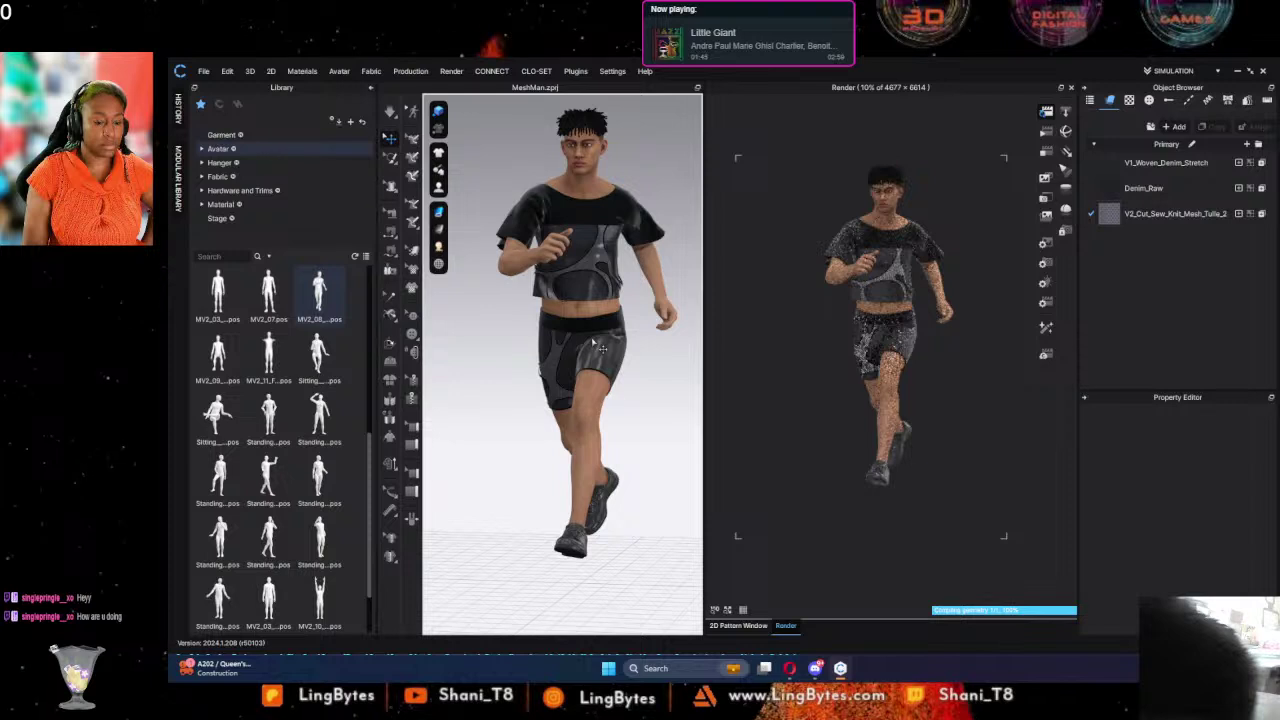
scroll(601, 348, up, 2)
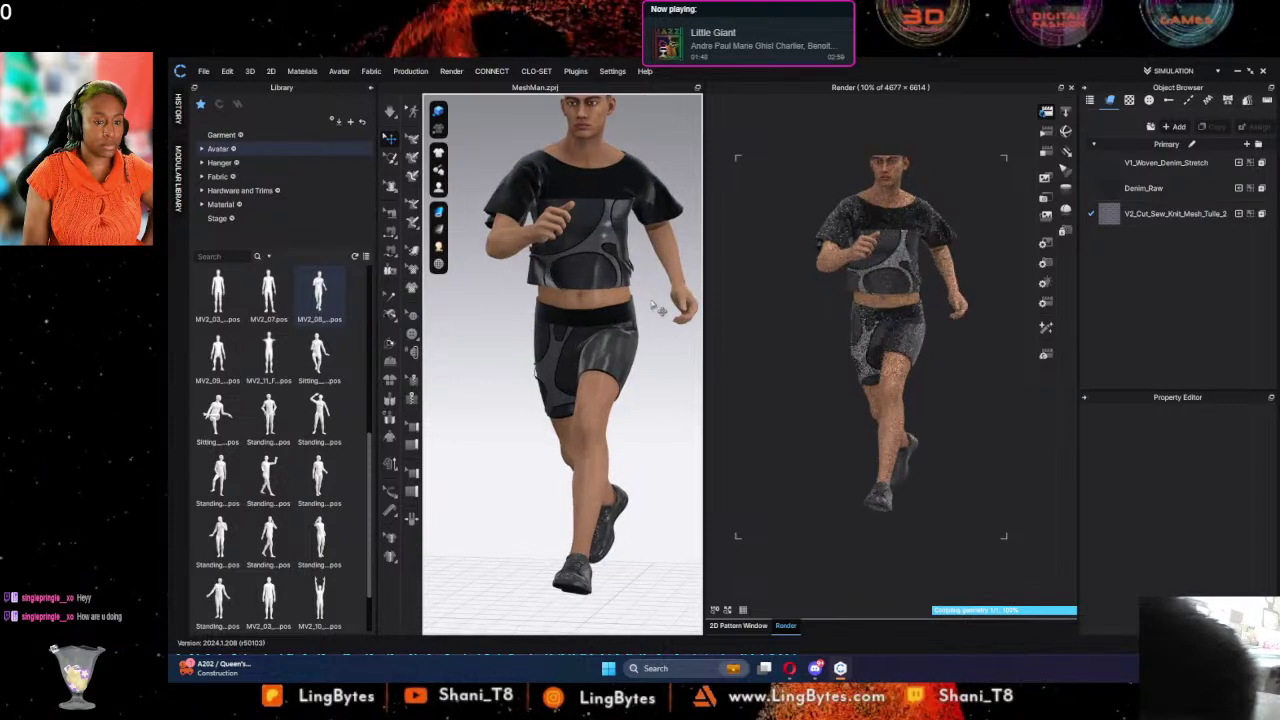
scroll(660, 310, down, 2)
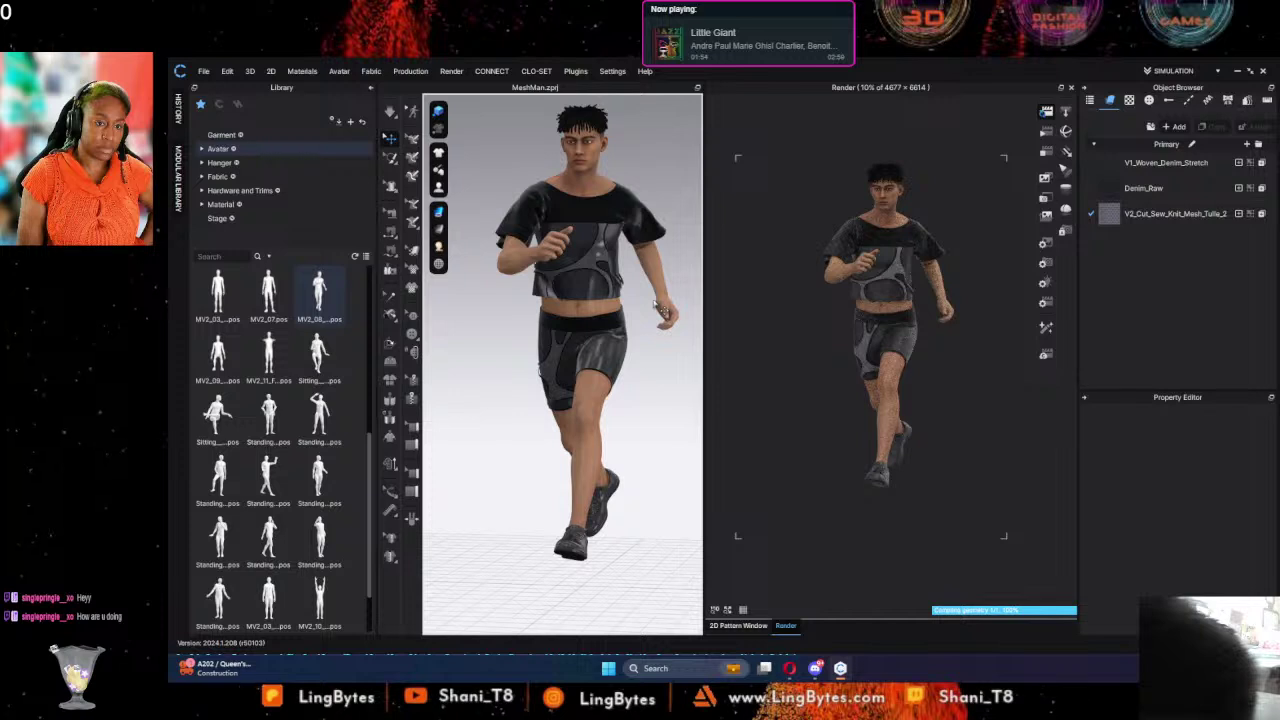
Step: Refine the render framing so the running avatar fills most of the frame height from hair to shoes, with nothing selected
middle_drag(658, 308, 668, 344)
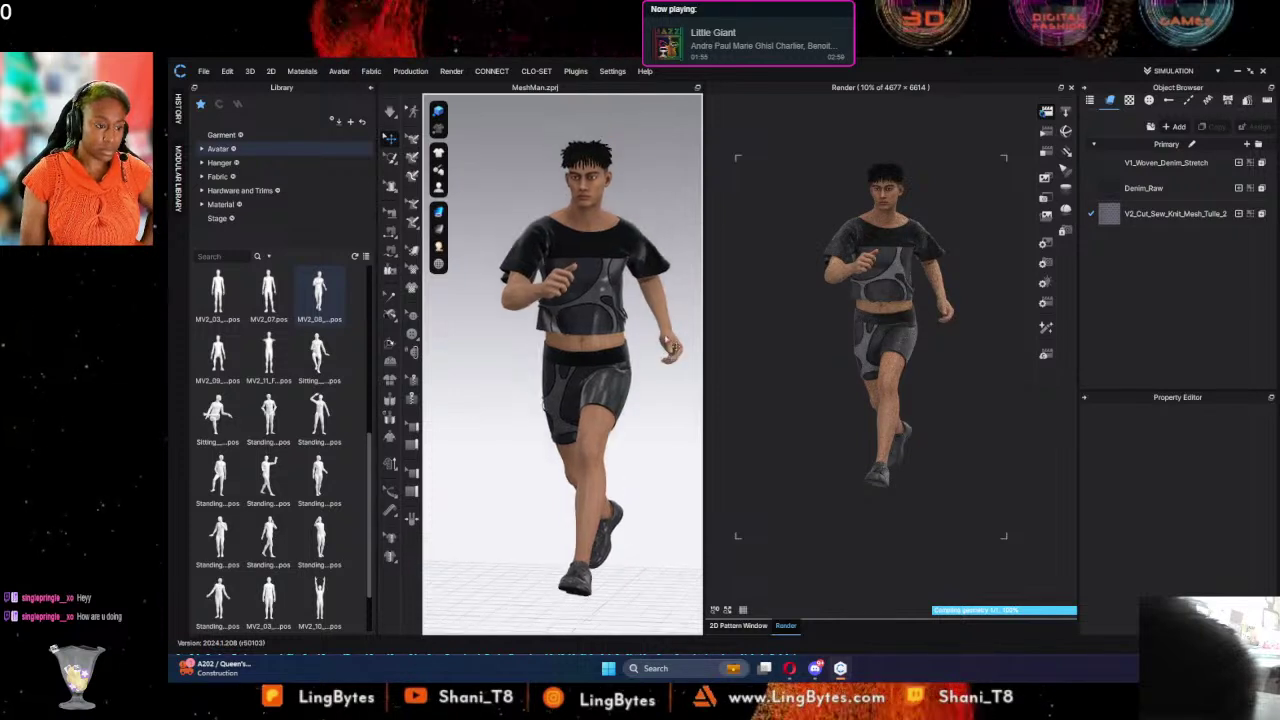
scroll(673, 345, down, 2)
scroll(673, 344, up, 1)
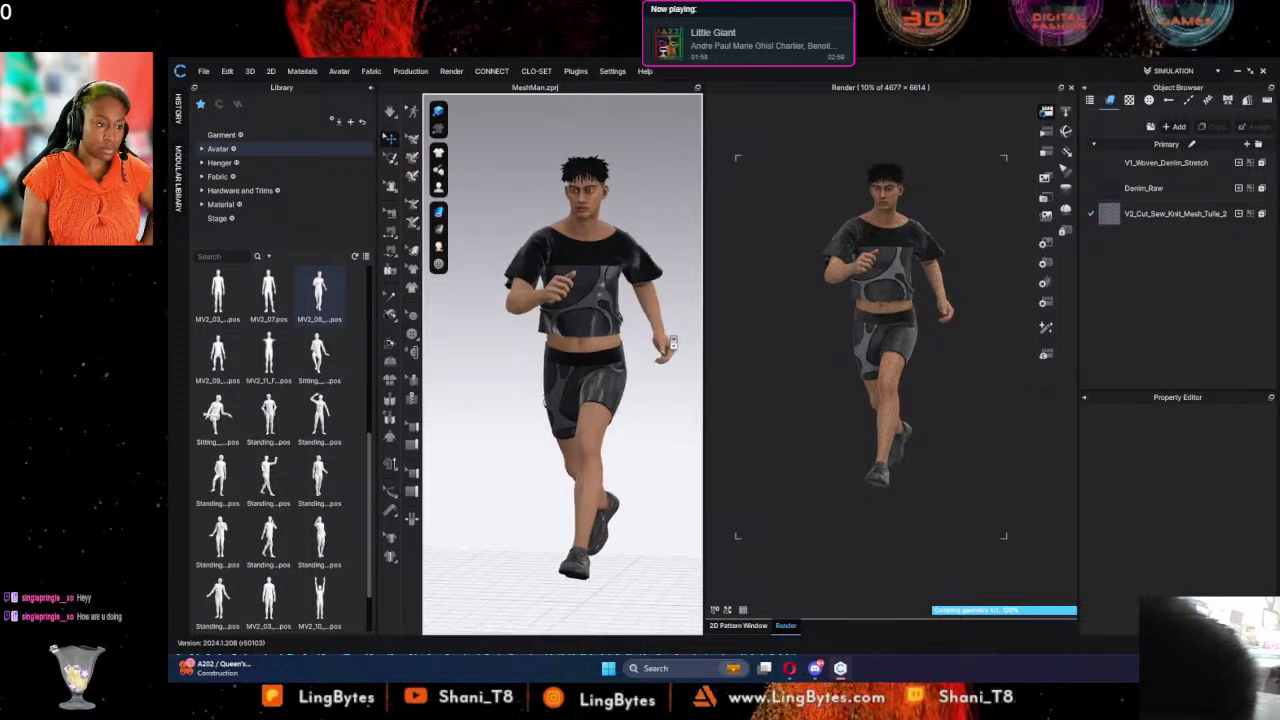
scroll(675, 345, up, 2)
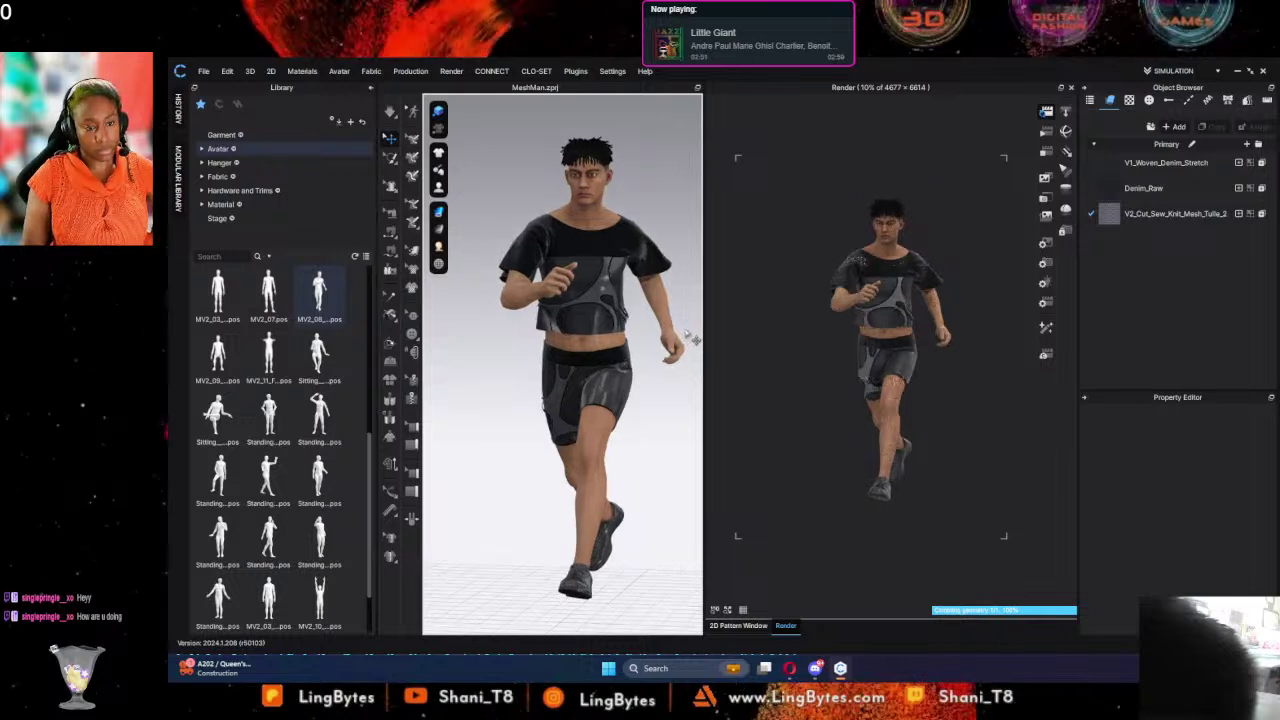
scroll(686, 335, up, 1)
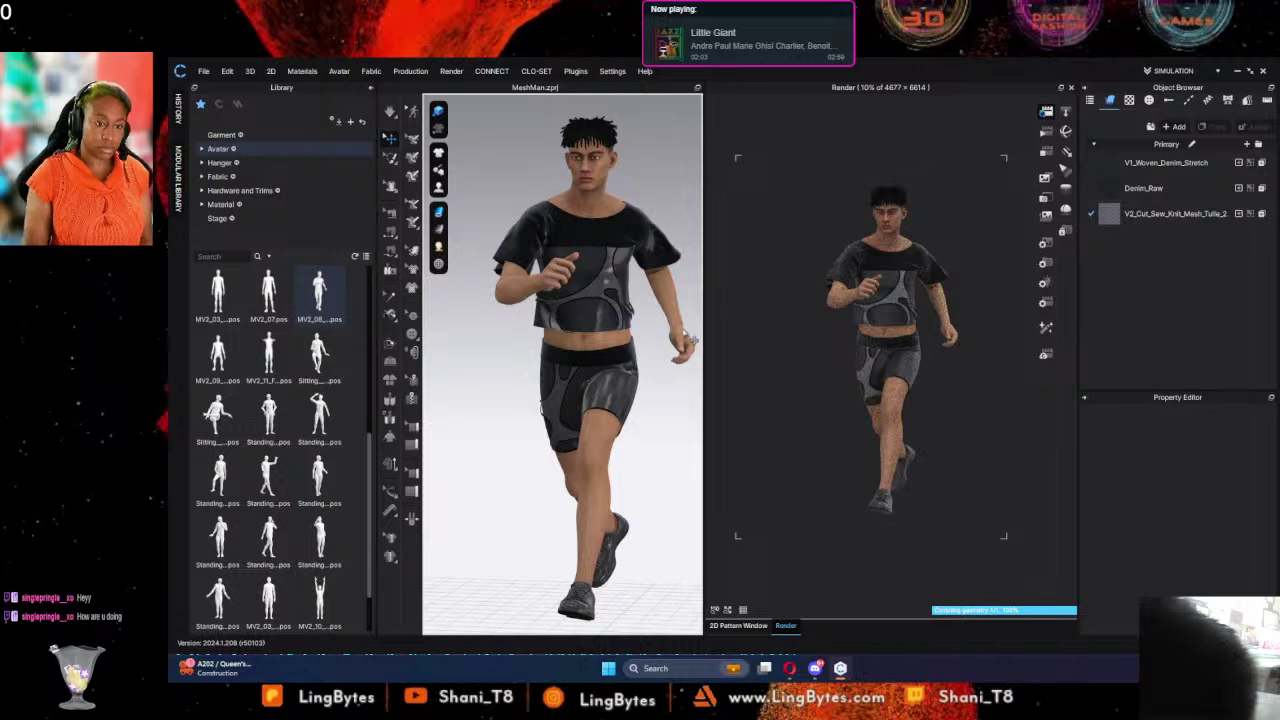
scroll(690, 340, up, 1)
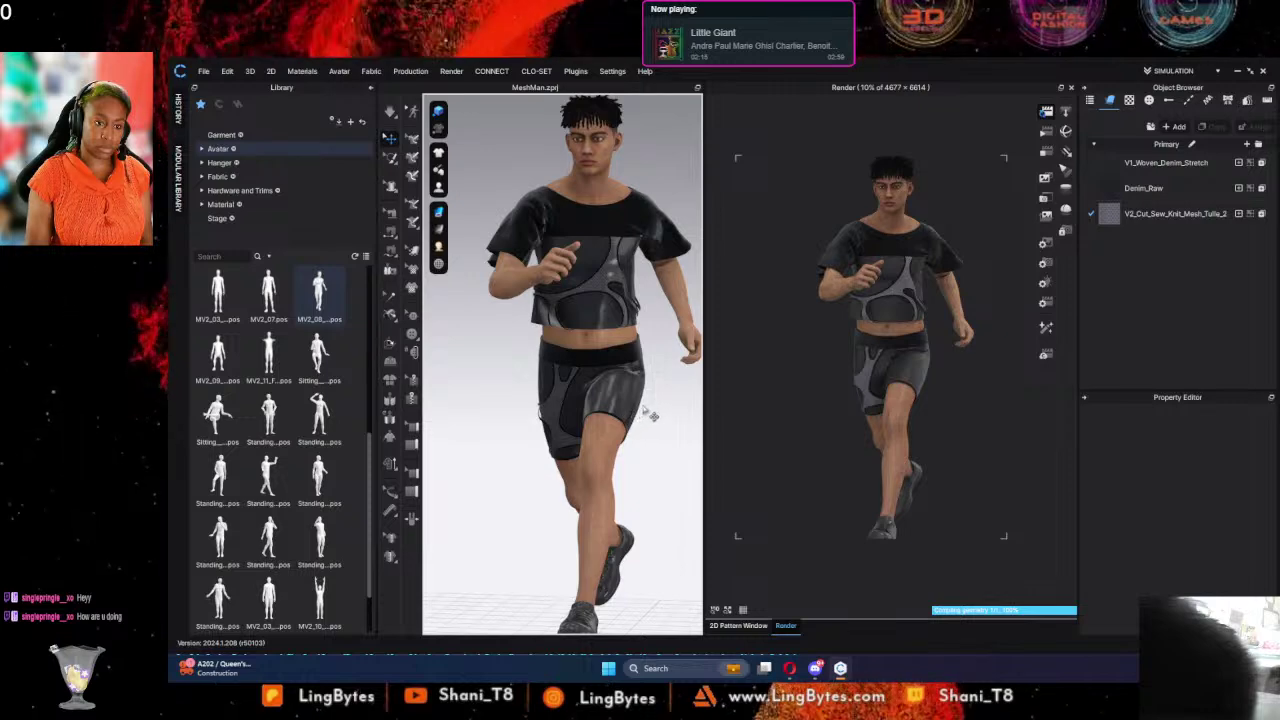
scroll(650, 405, up, 2)
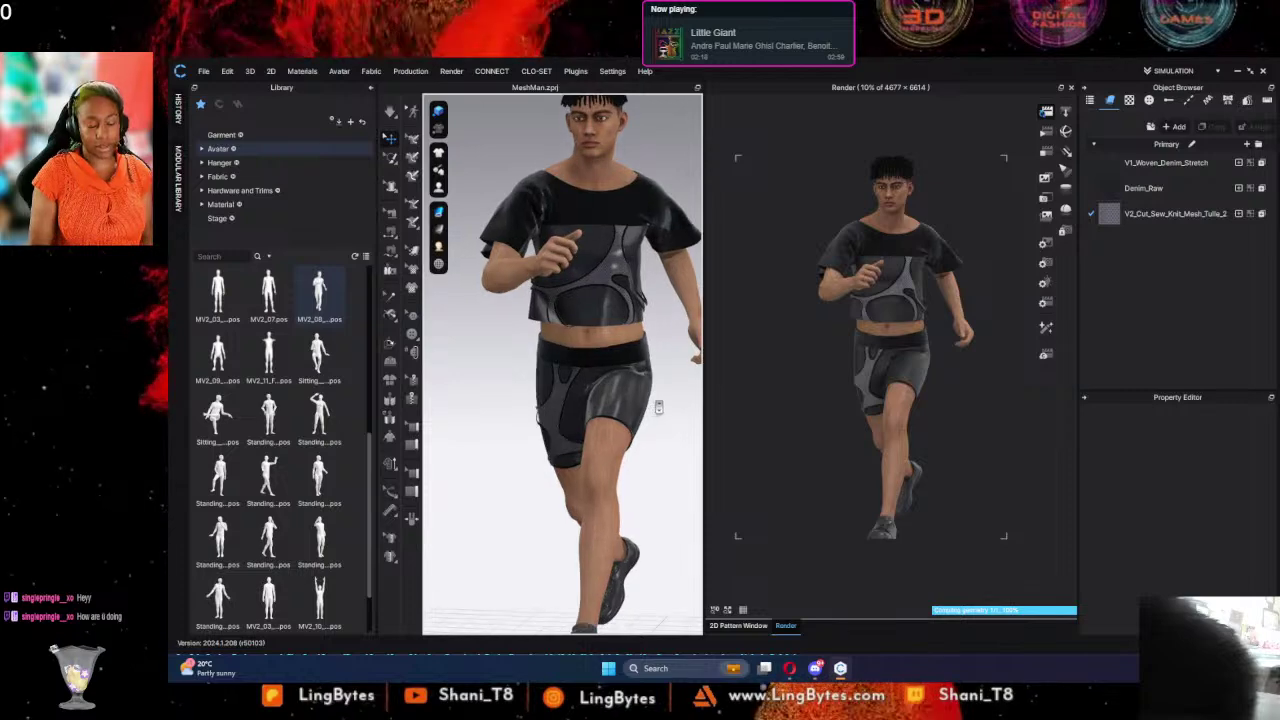
click(660, 408)
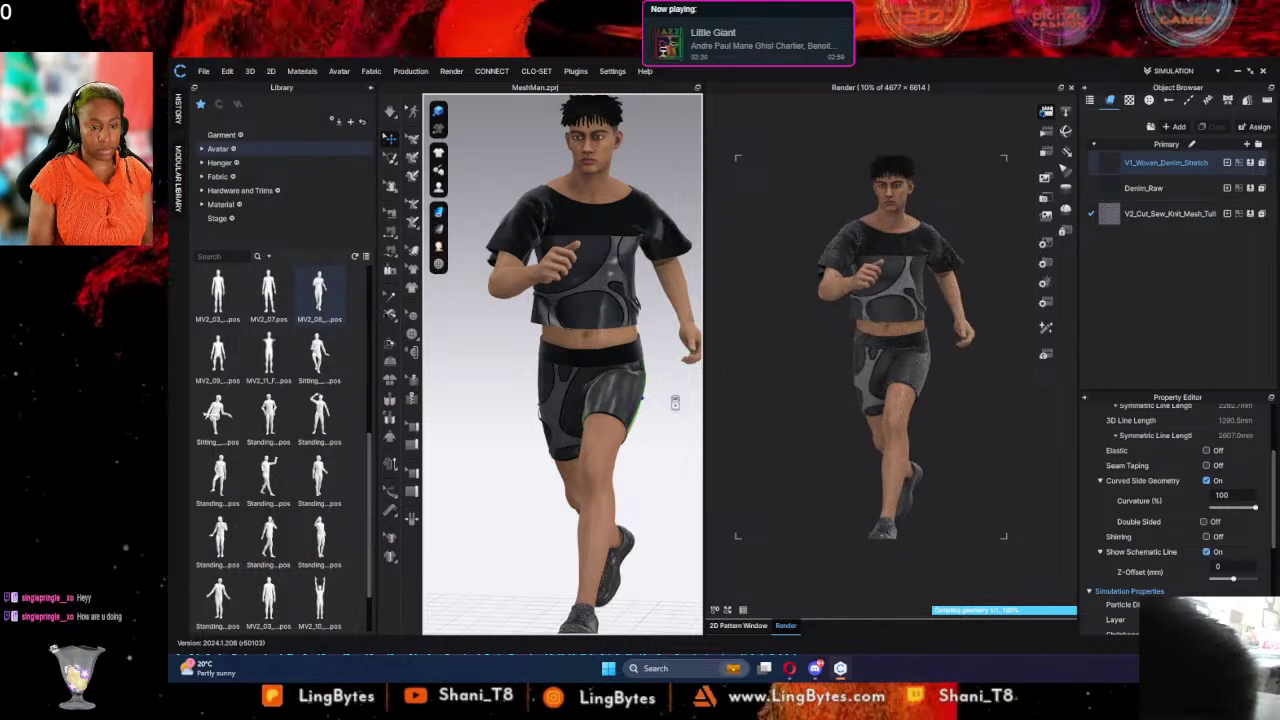
click(676, 402)
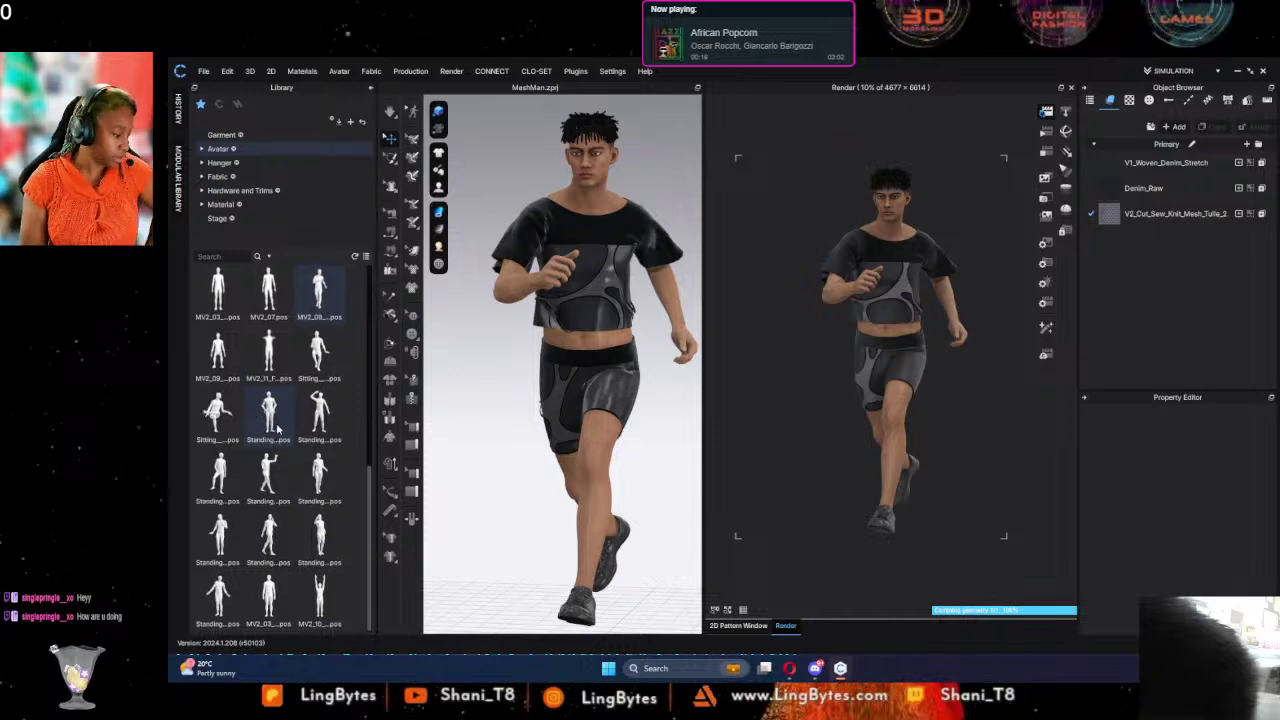
Step: Apply the MV2 kneeling pose with one knee raised to the full body, maintaining the avatar size
scroll(275, 425, up, 5)
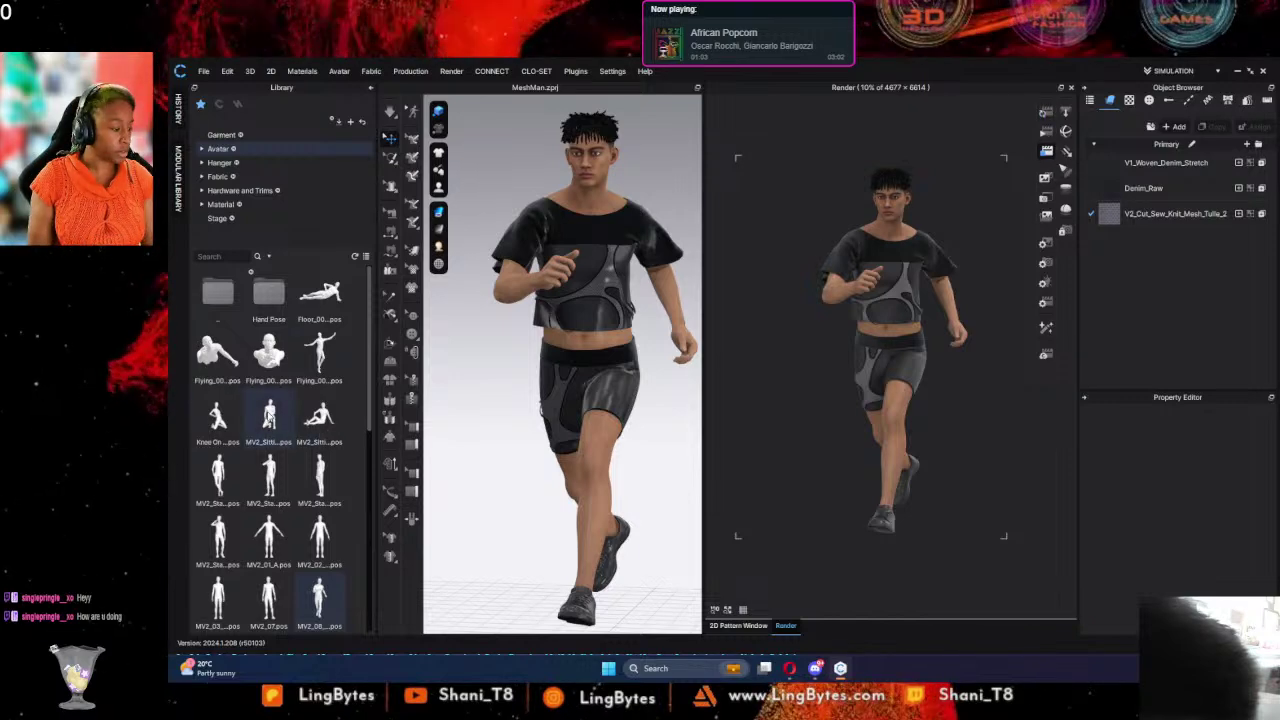
double_click(270, 418)
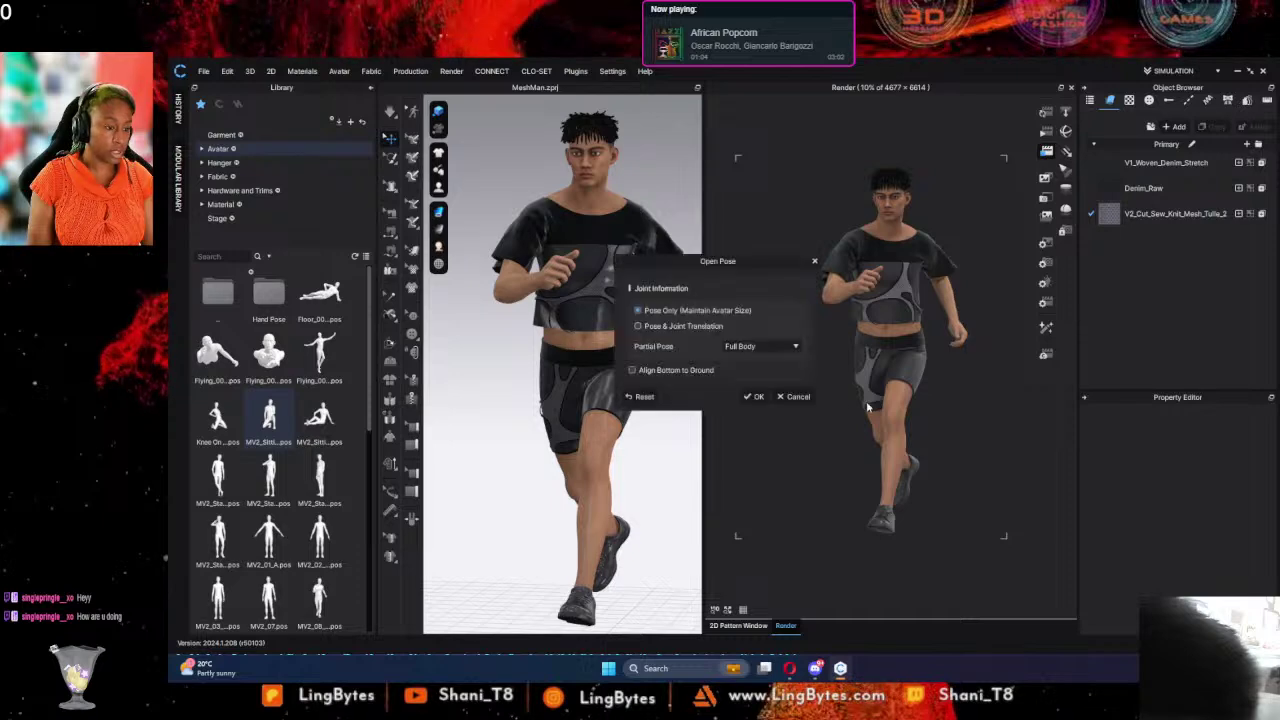
click(753, 397)
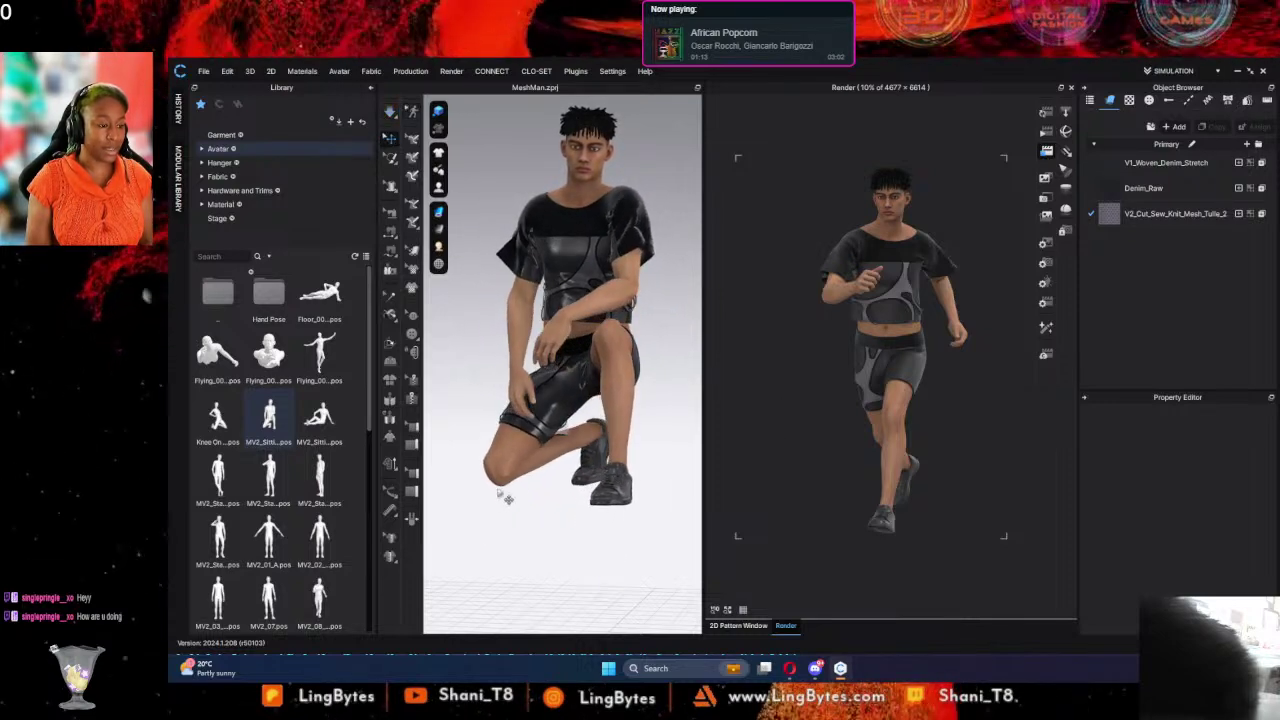
Step: Start an interactive render of the kneeling pose and fit the full figure within the render frame
click(1045, 149)
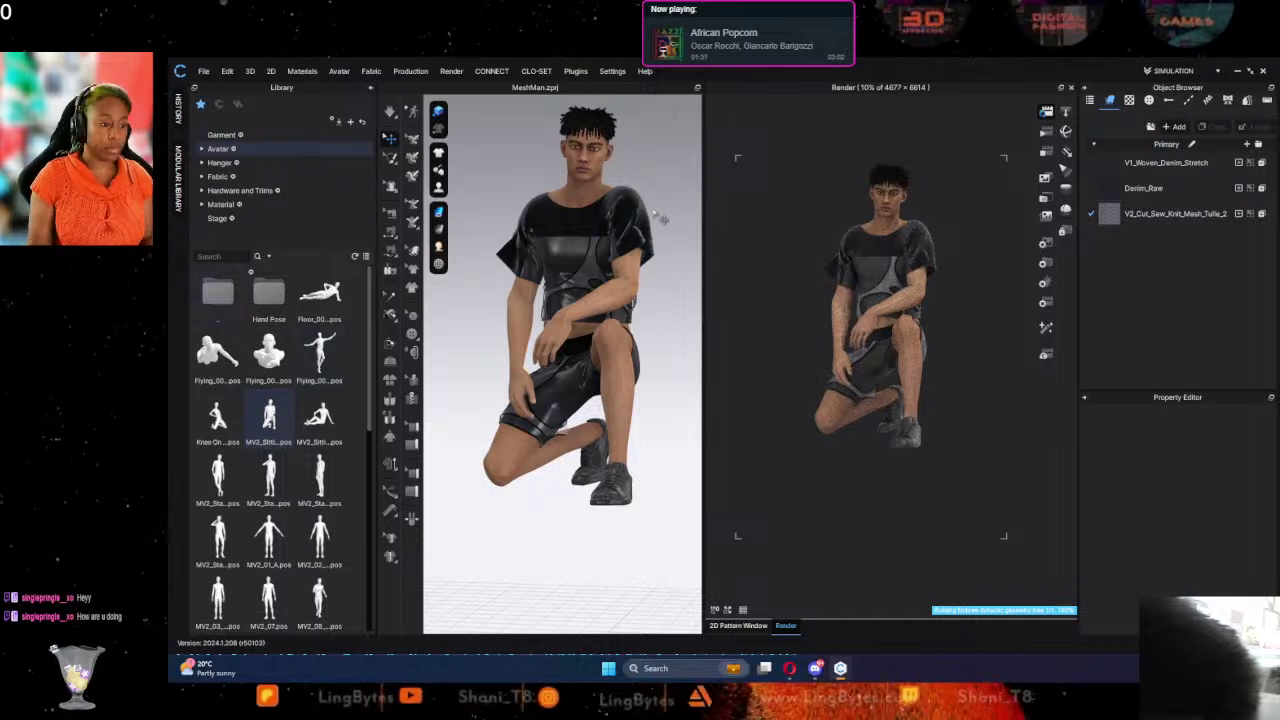
middle_drag(663, 226, 654, 262)
scroll(655, 266, down, 4)
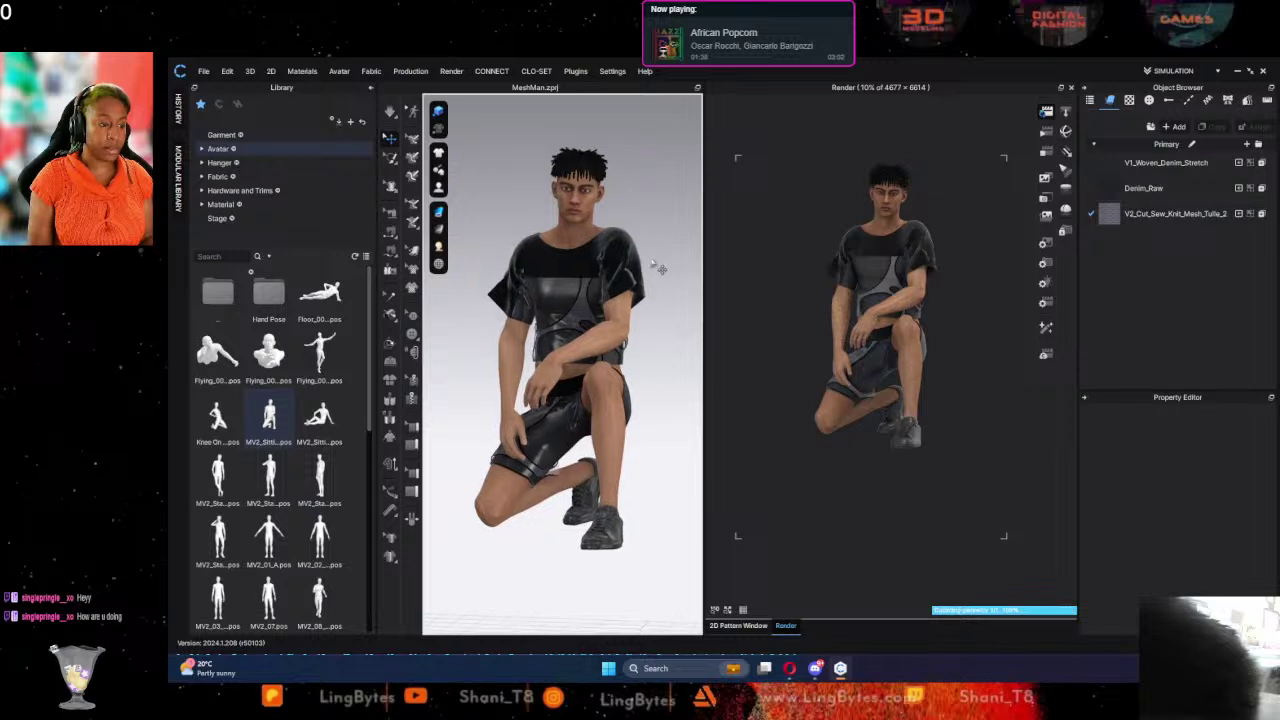
scroll(656, 267, up, 3)
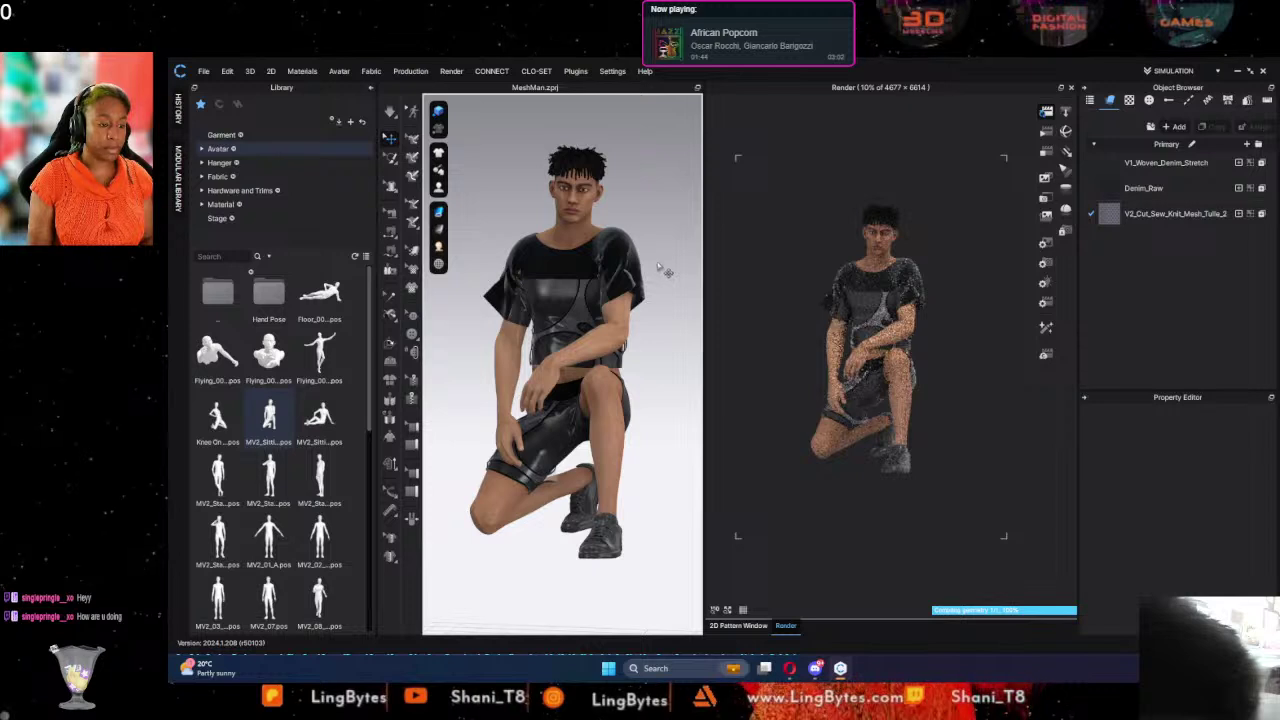
scroll(660, 268, up, 1)
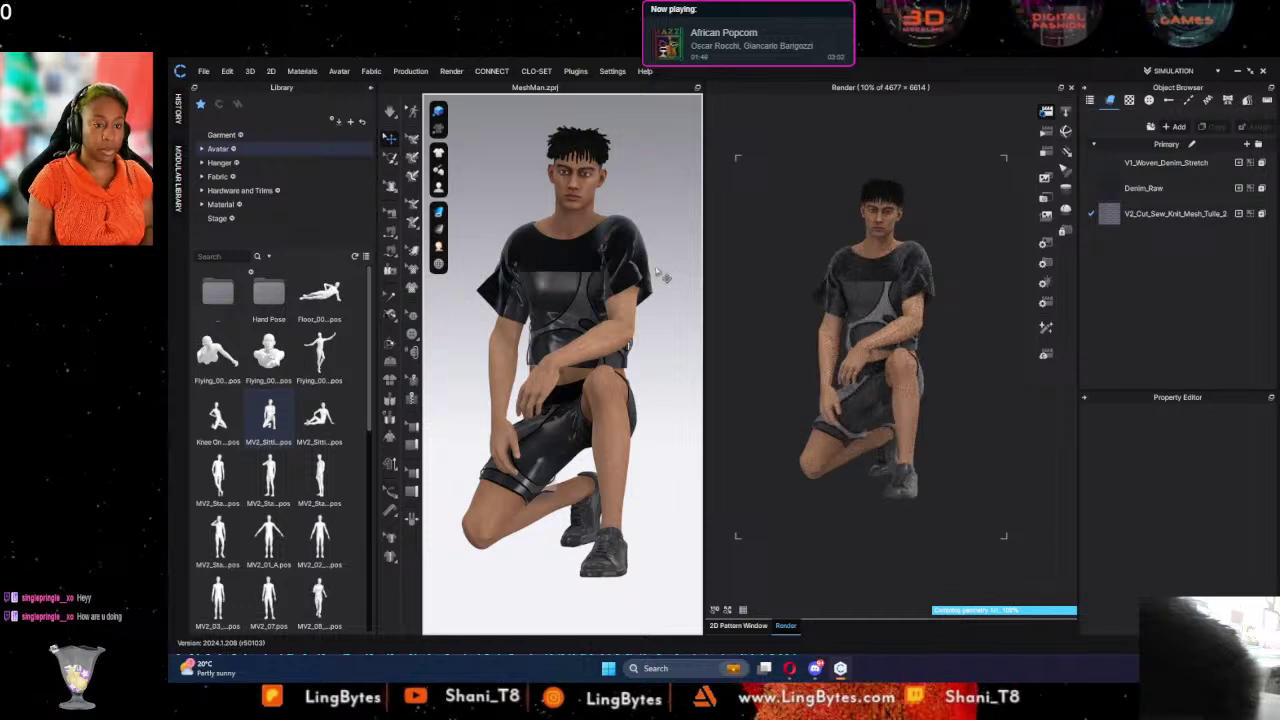
scroll(656, 270, down, 2)
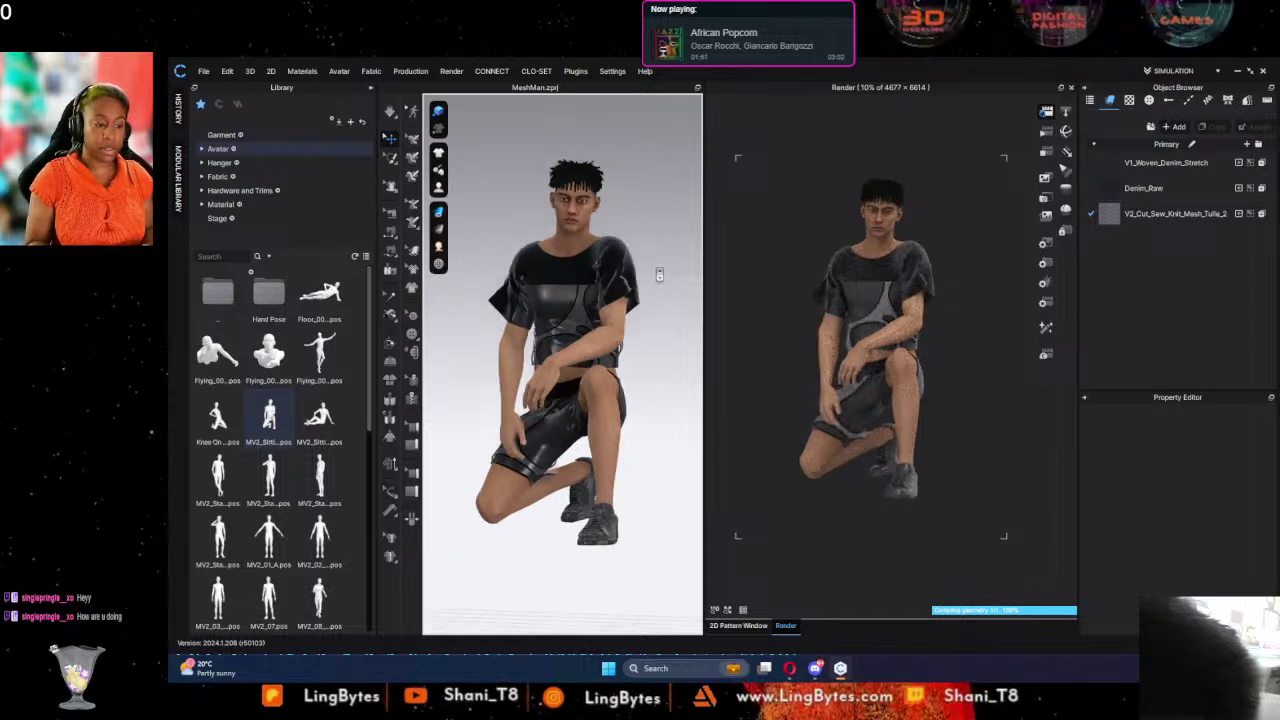
Step: Reframe the kneeling render as a close-up of the top and shorts, cropping out the head and feet
scroll(645, 302, down, 2)
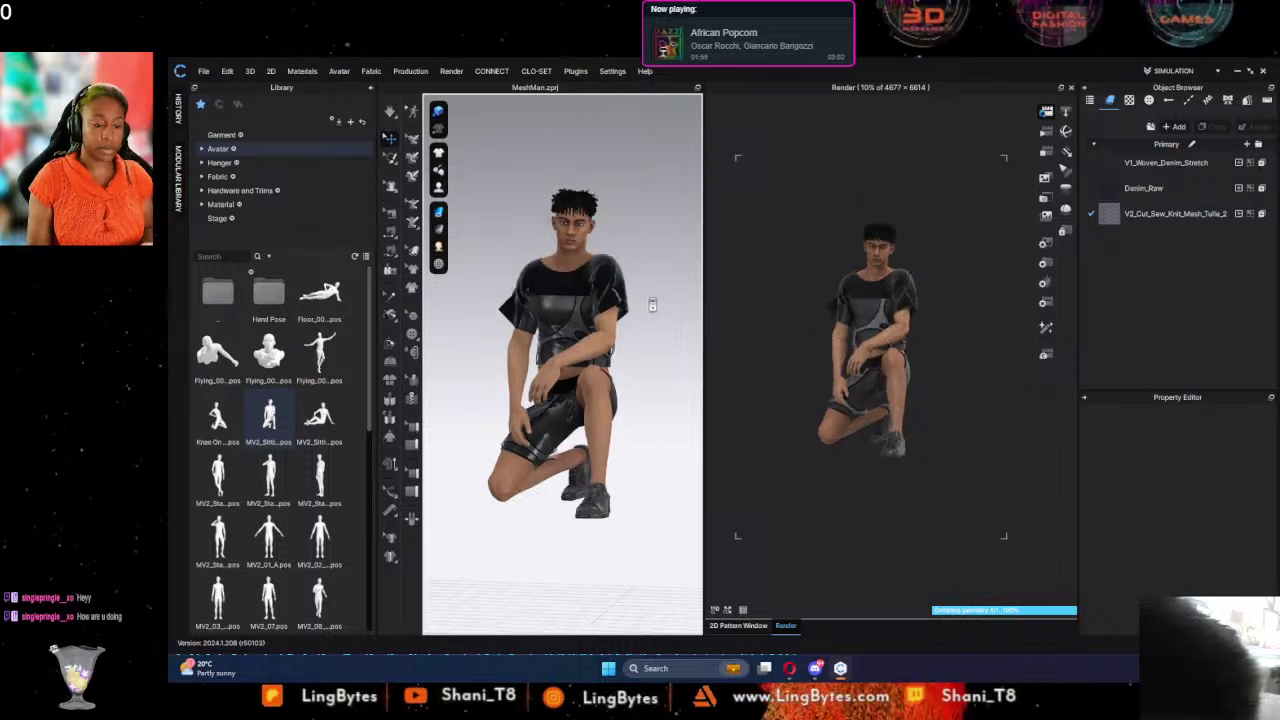
scroll(652, 305, down, 2)
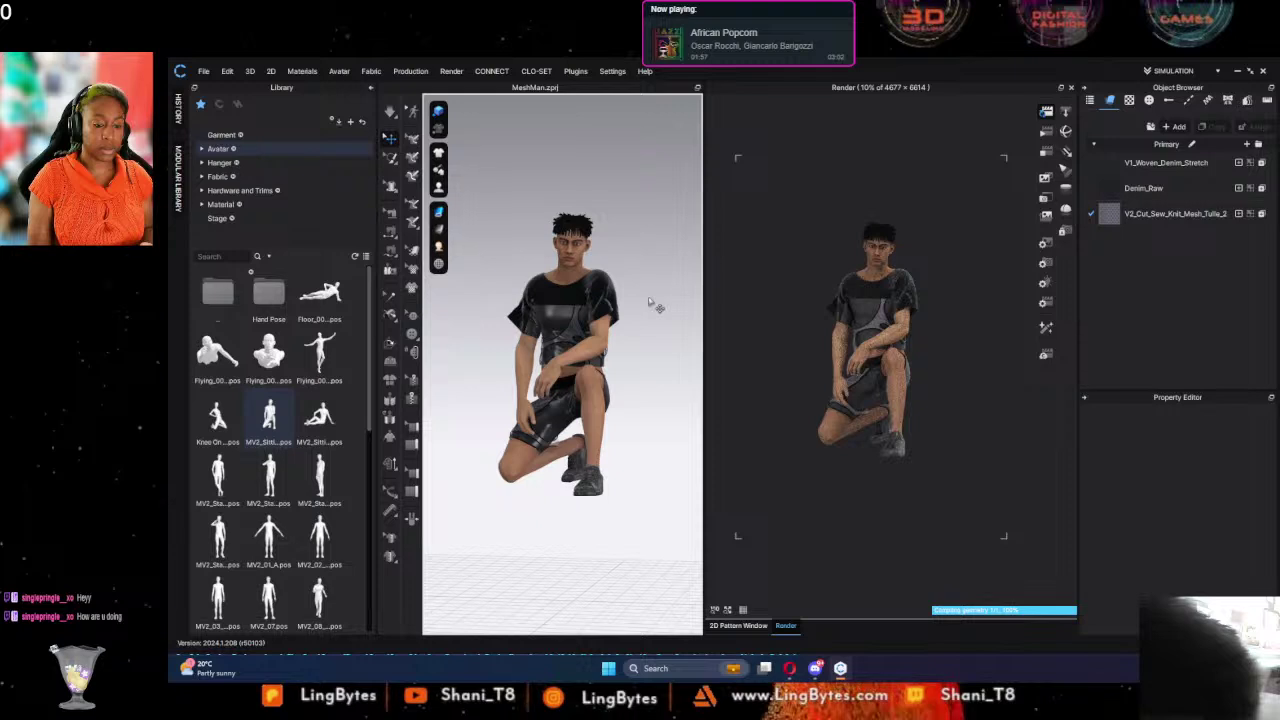
scroll(652, 305, up, 3)
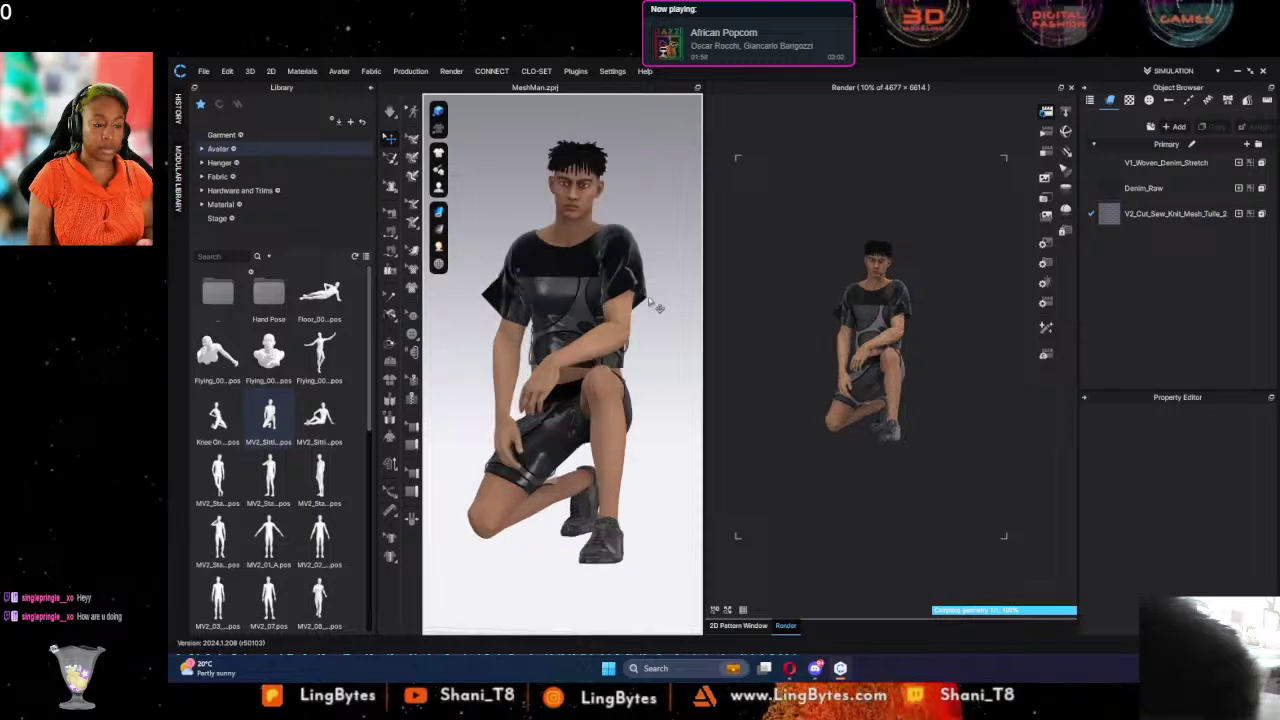
scroll(652, 305, up, 2)
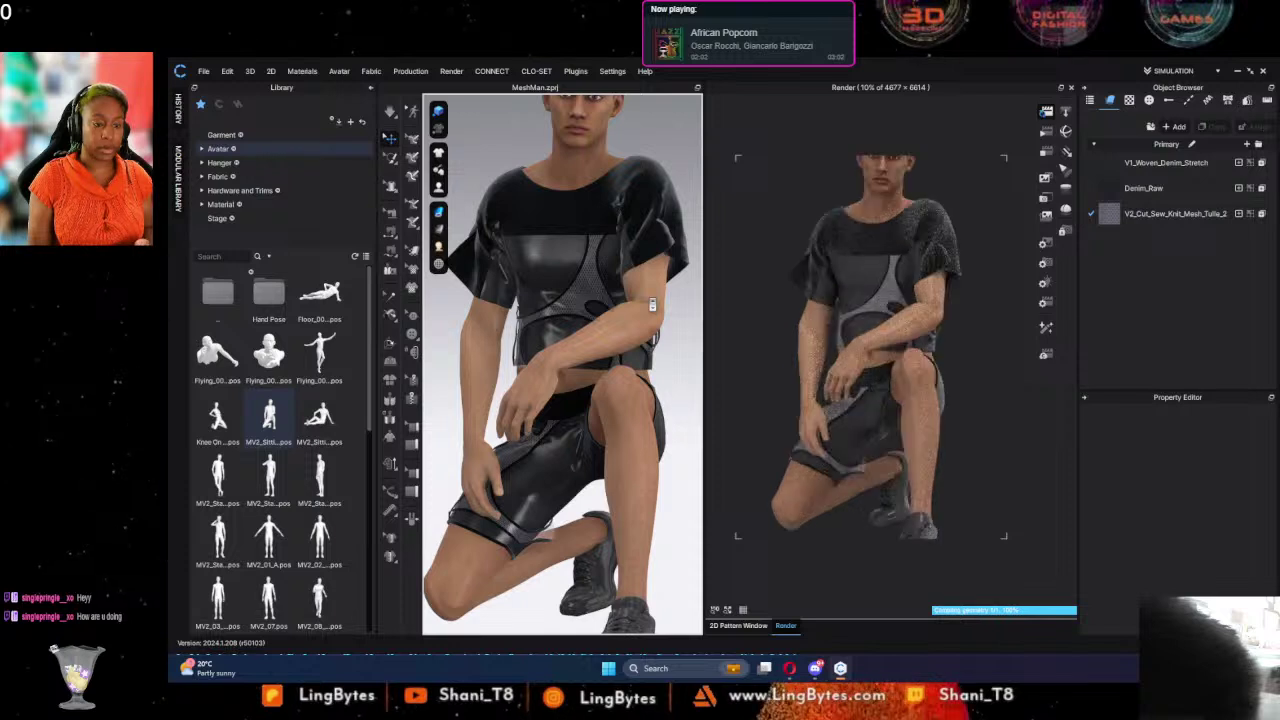
scroll(652, 305, up, 2)
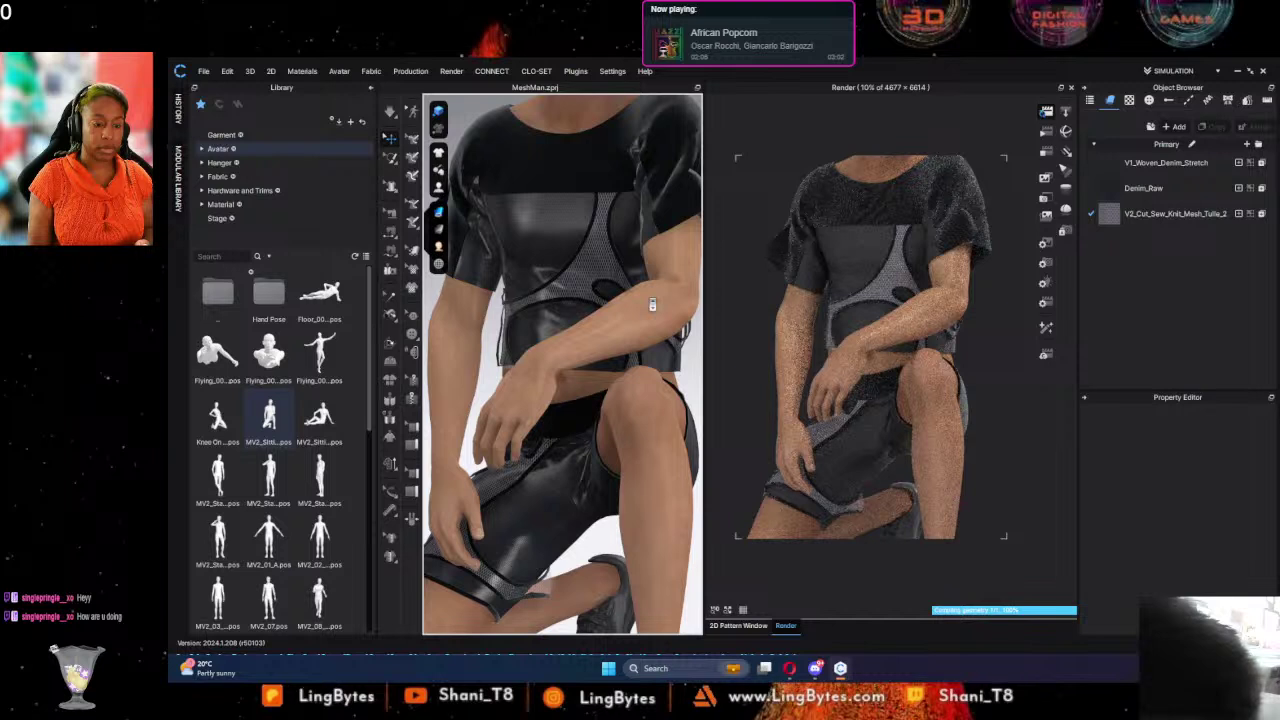
scroll(652, 305, down, 1)
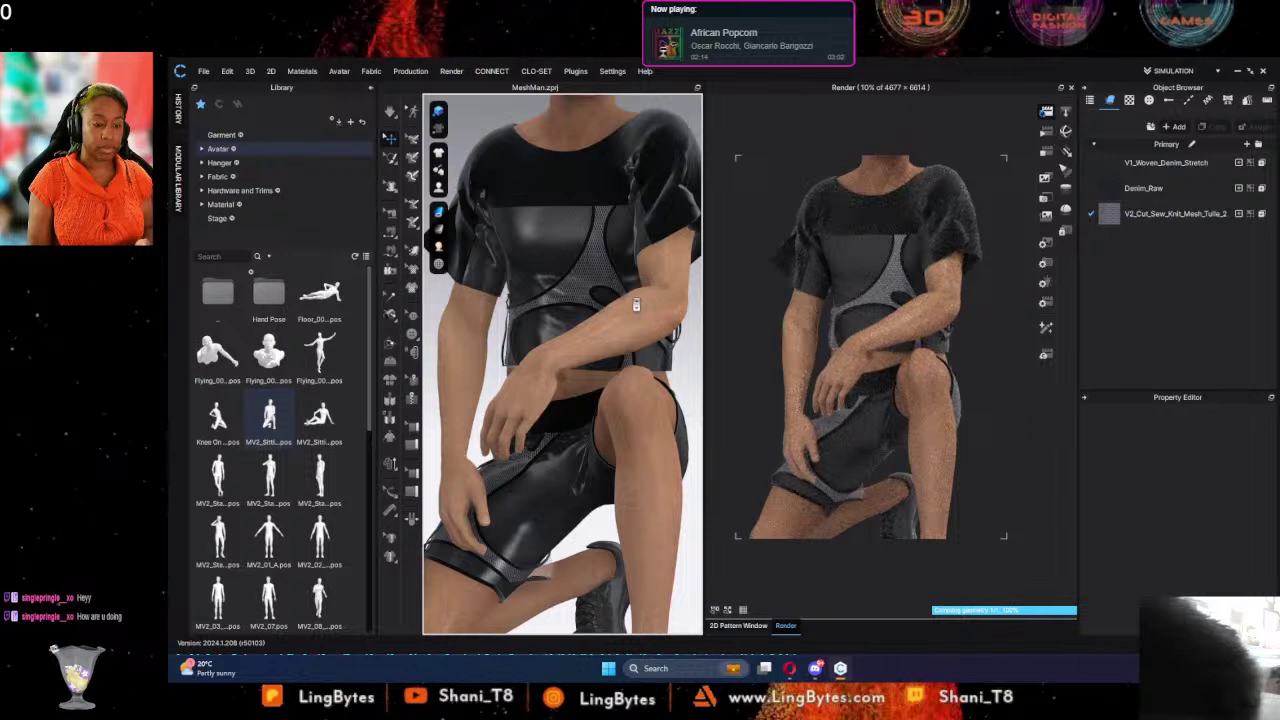
Step: Reframe the kneeling render to show the full figure, from hair to shoes, inside the render frame
scroll(642, 310, down, 2)
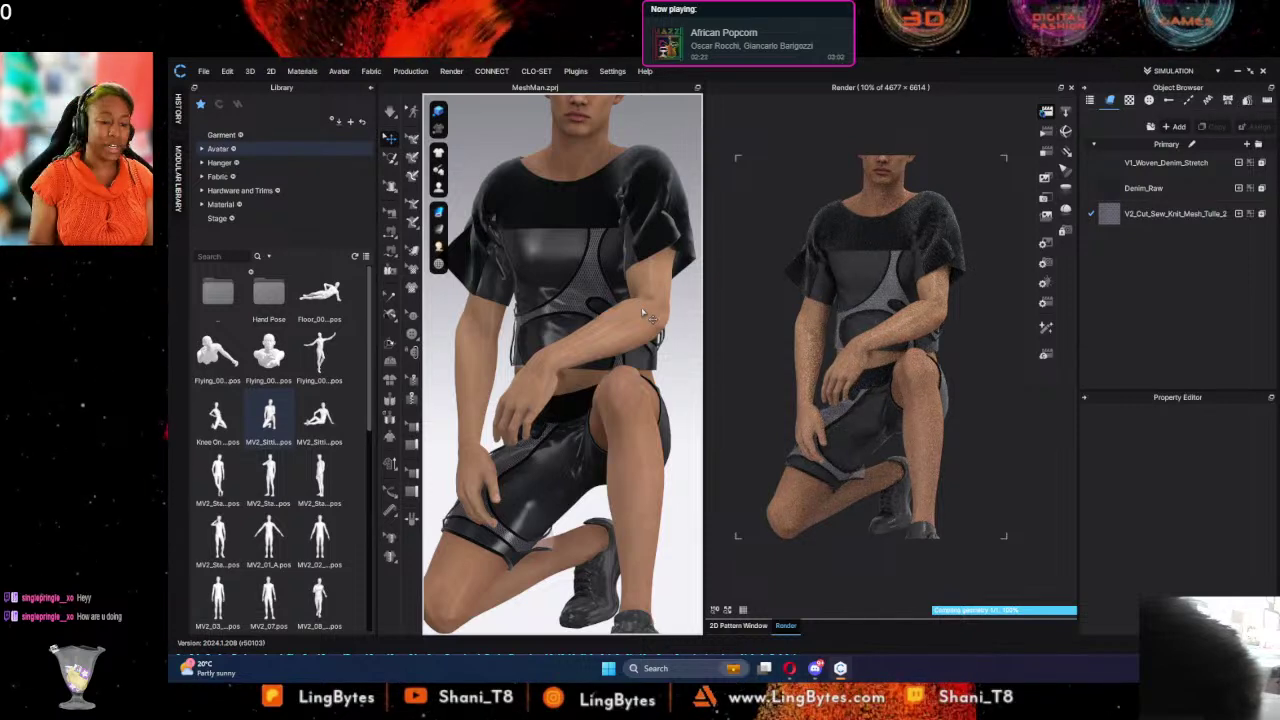
scroll(645, 315, down, 1)
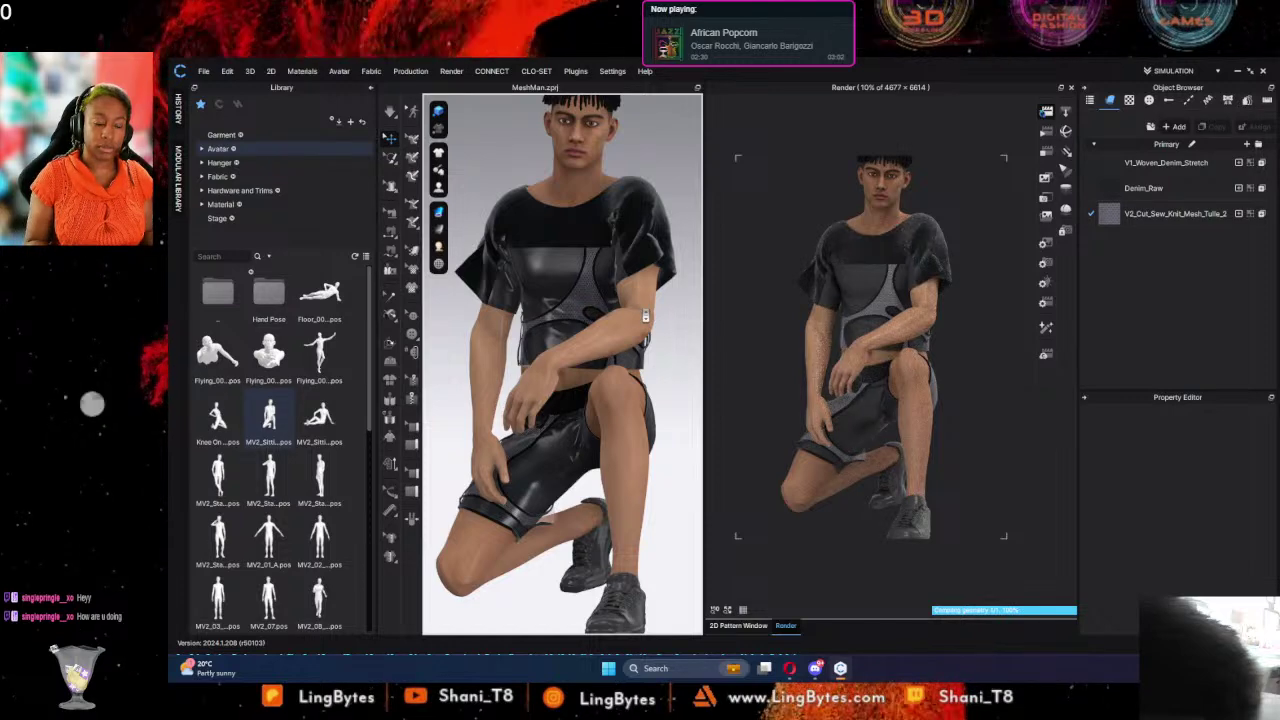
scroll(645, 316, up, 2)
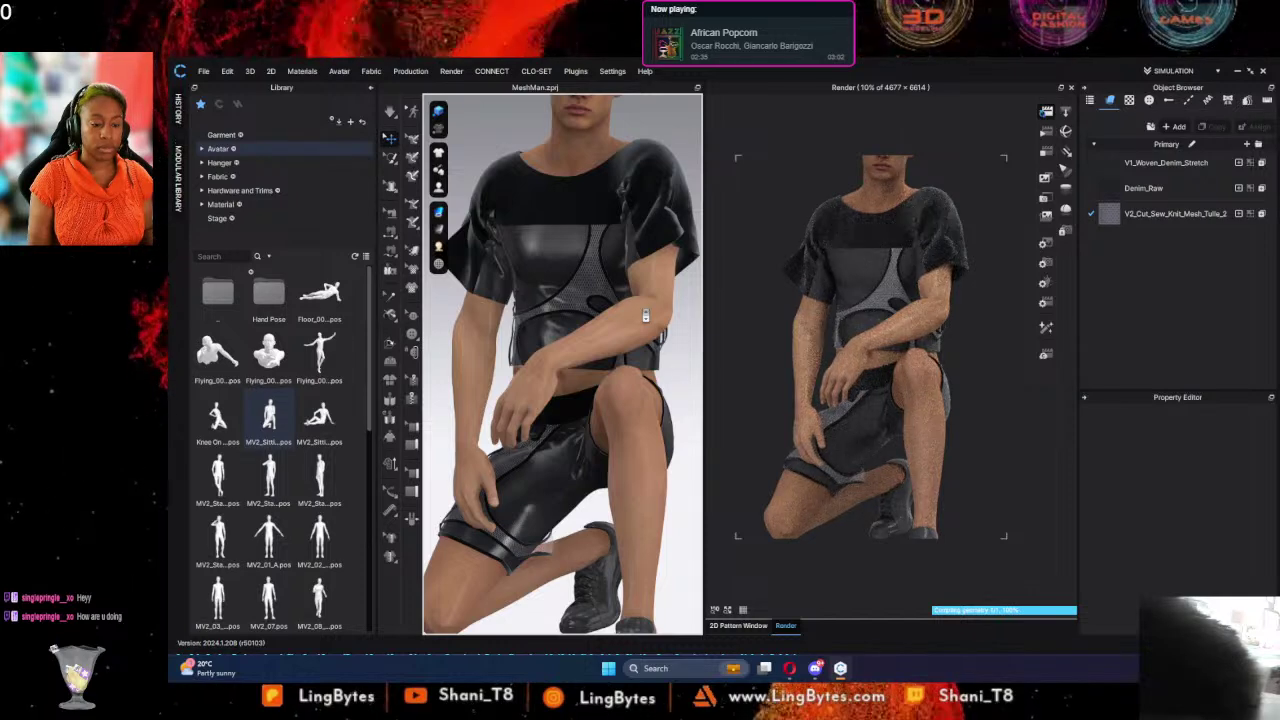
scroll(645, 316, down, 1)
scroll(645, 316, down, 1)
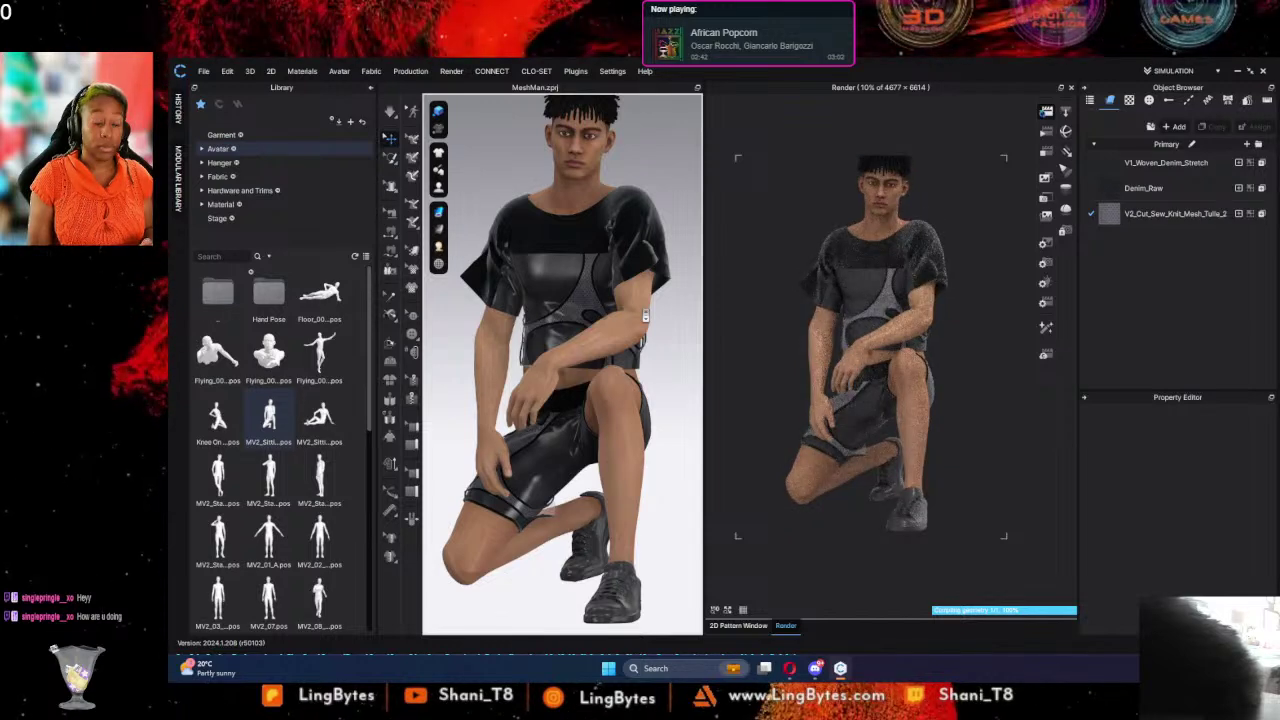
scroll(645, 316, down, 1)
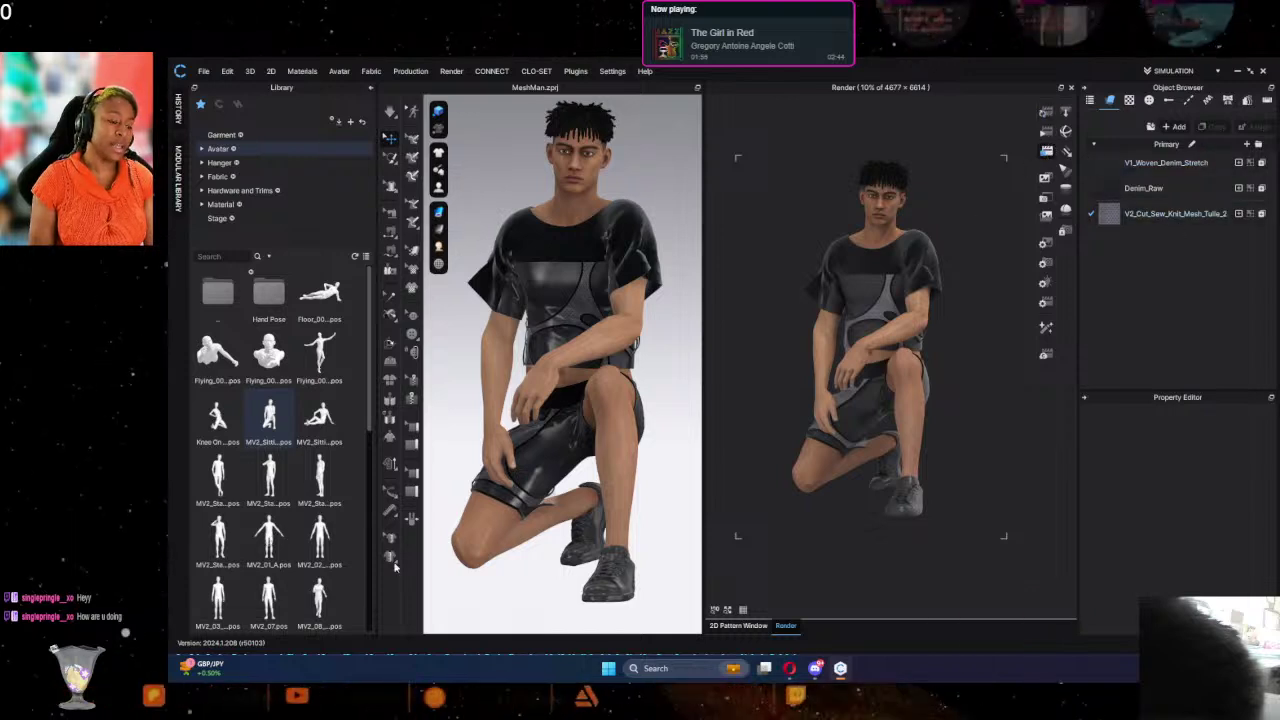
Step: Apply the MV2_01_A pose to the full body, maintaining the avatar size, and simulate the garments on it
drag(619, 373, 612, 371)
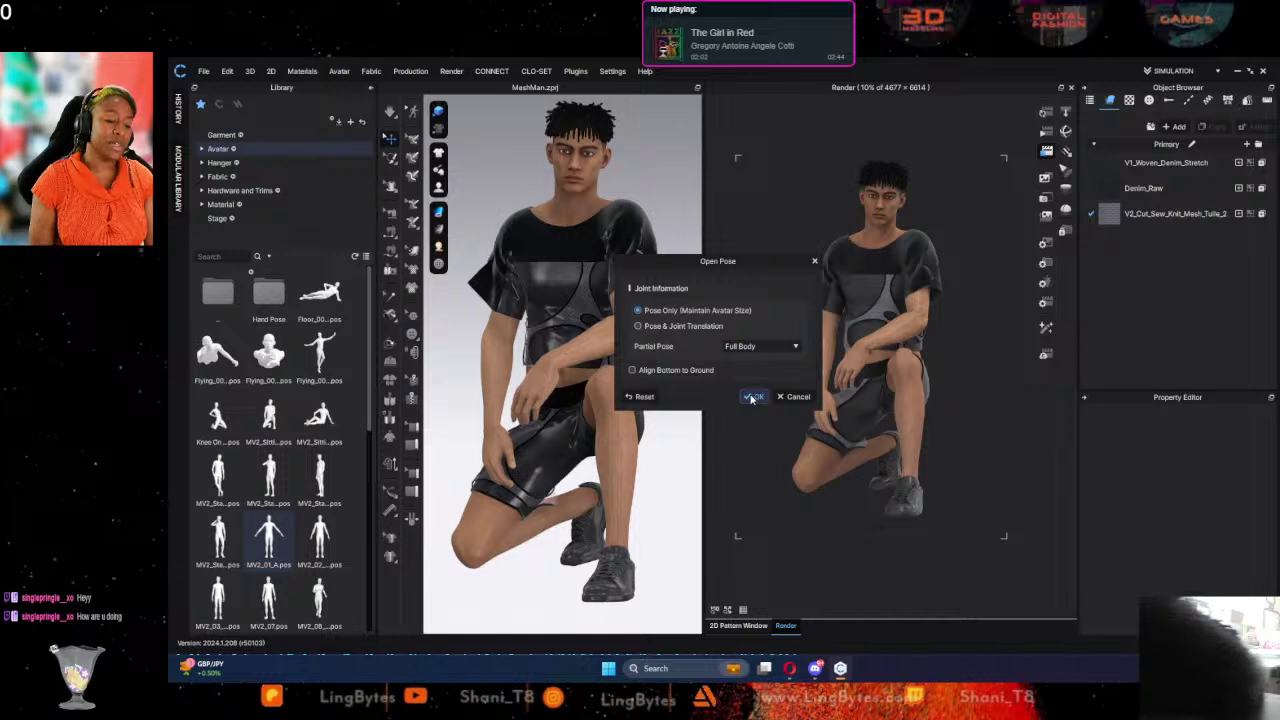
click(752, 397)
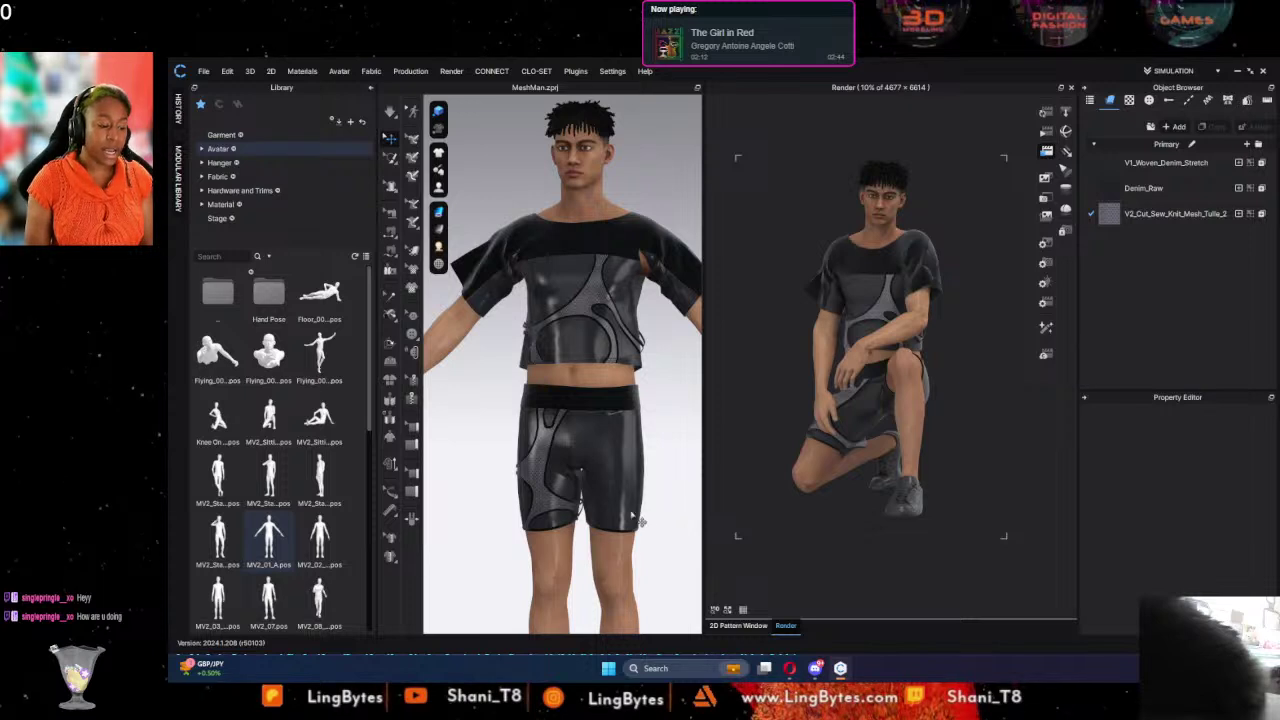
key(space)
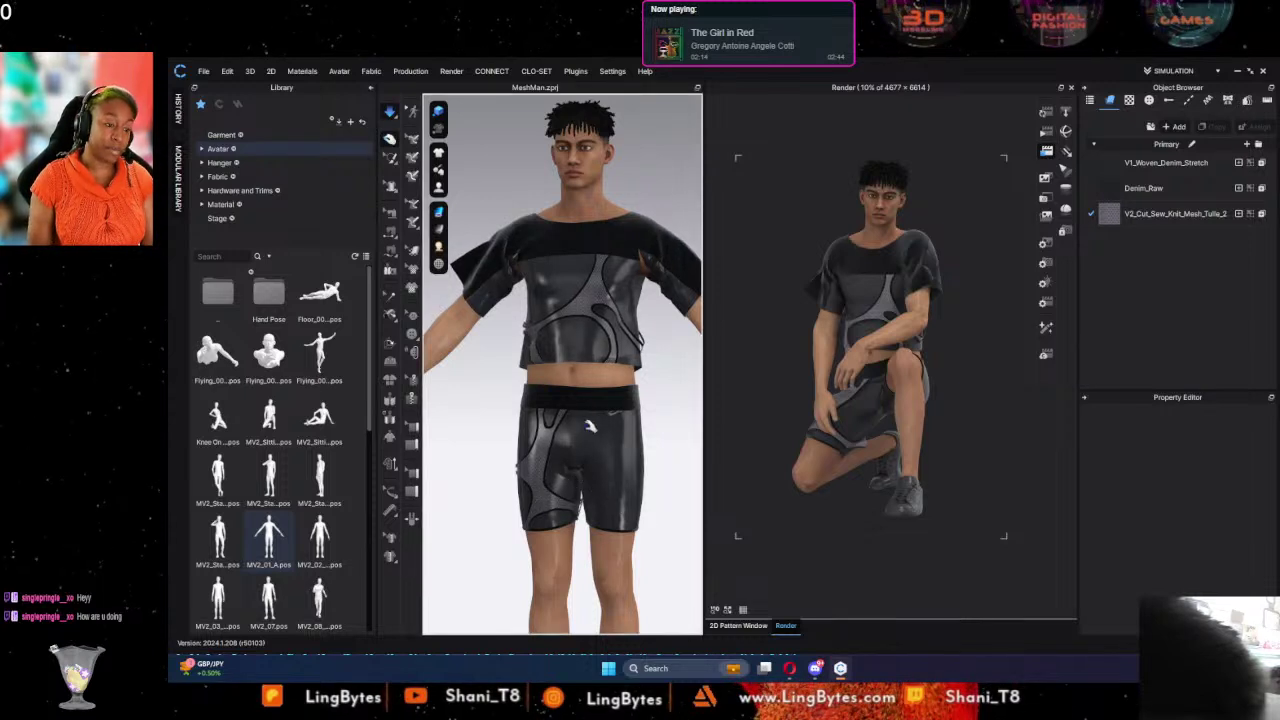
Step: Close the render window and save the project
click(1071, 87)
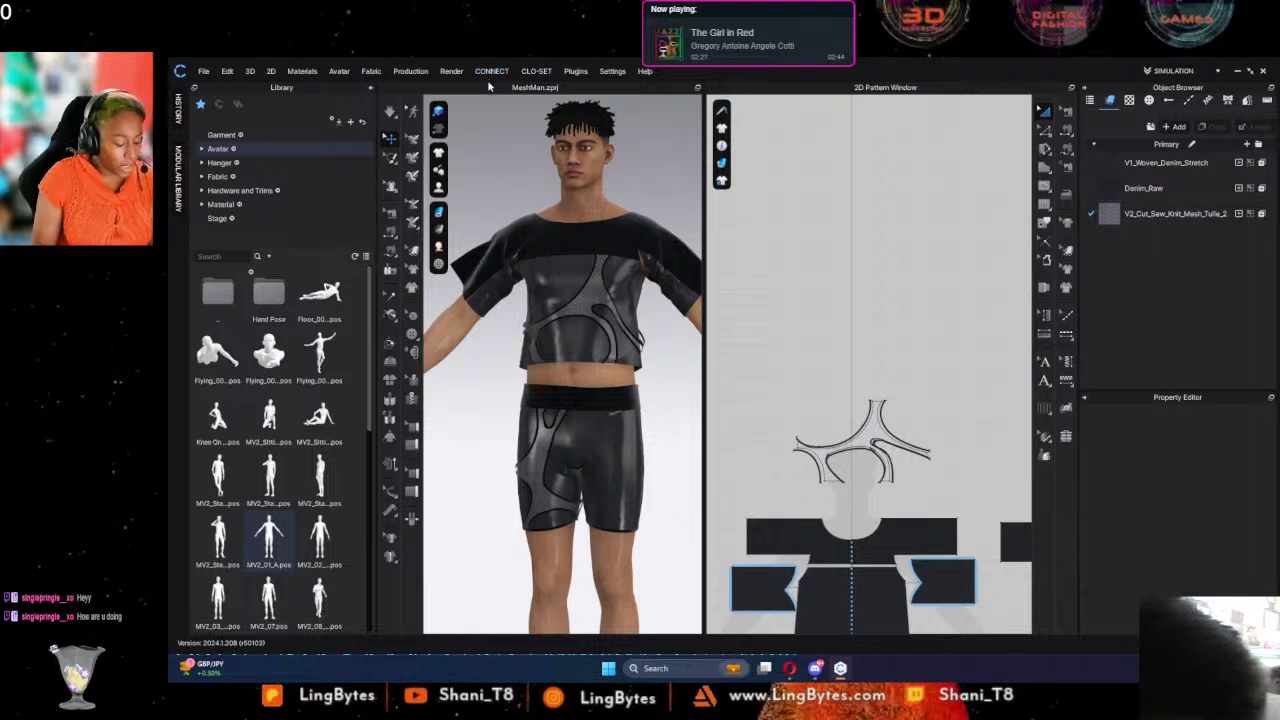
key(ctrl+s)
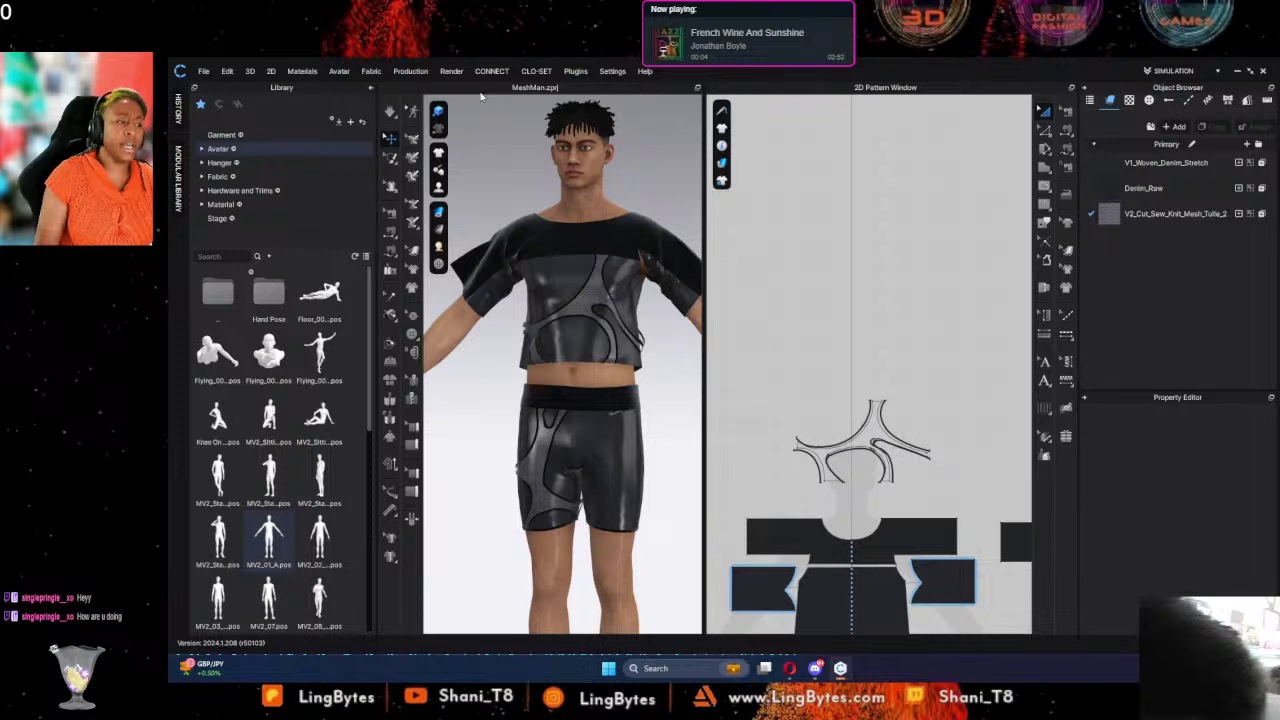
Step: Open the EveryWear material settings and set the UV packing seam size to 8 pixels, keeping the image size at 2048
click(500, 73)
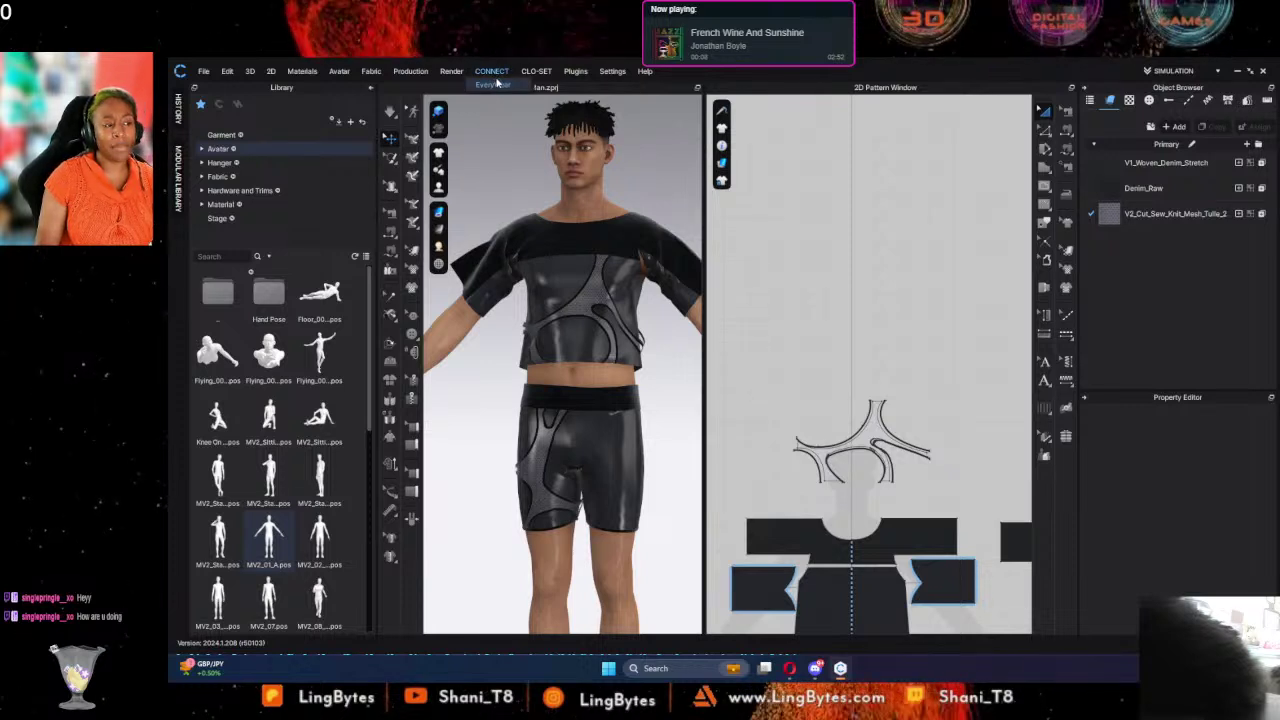
click(491, 86)
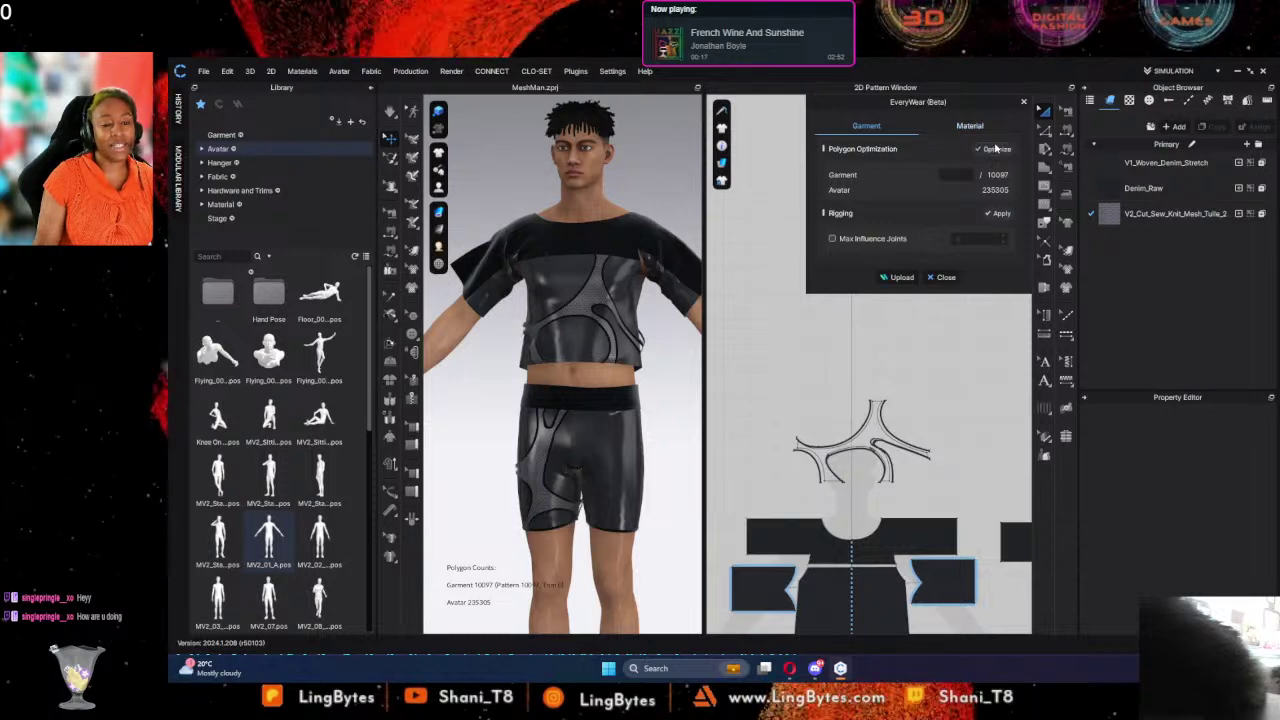
click(969, 126)
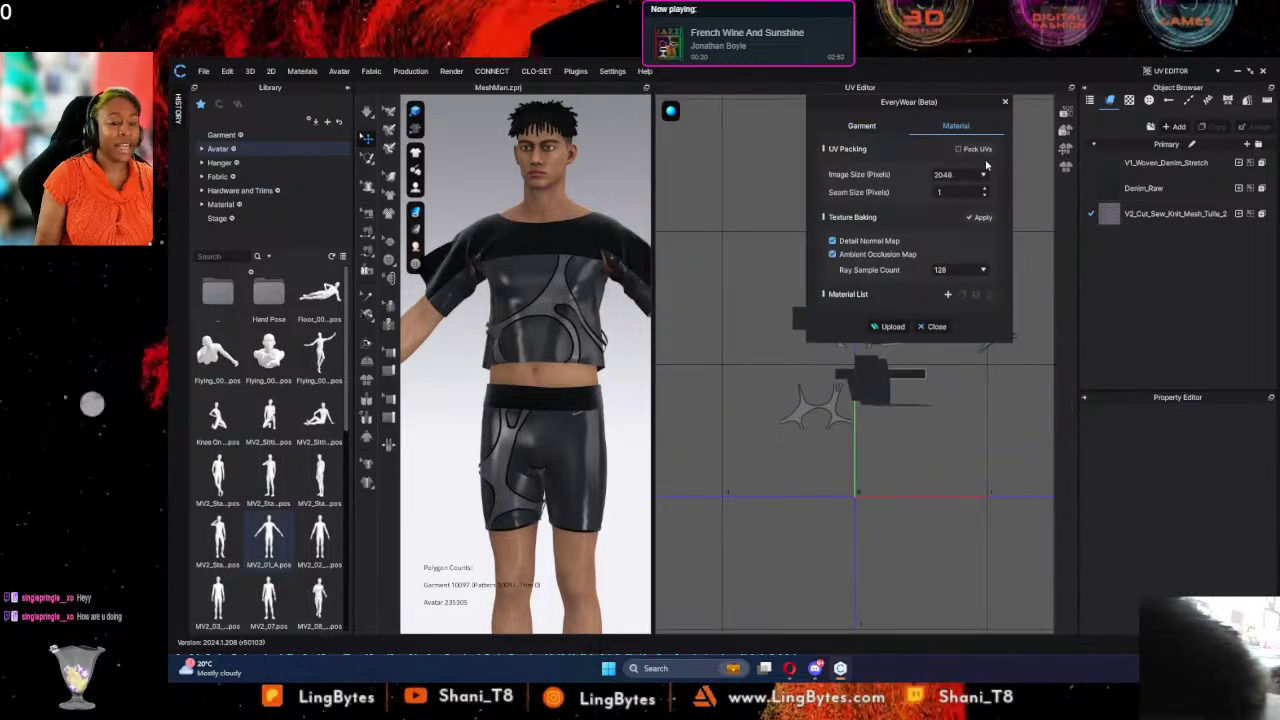
click(985, 190)
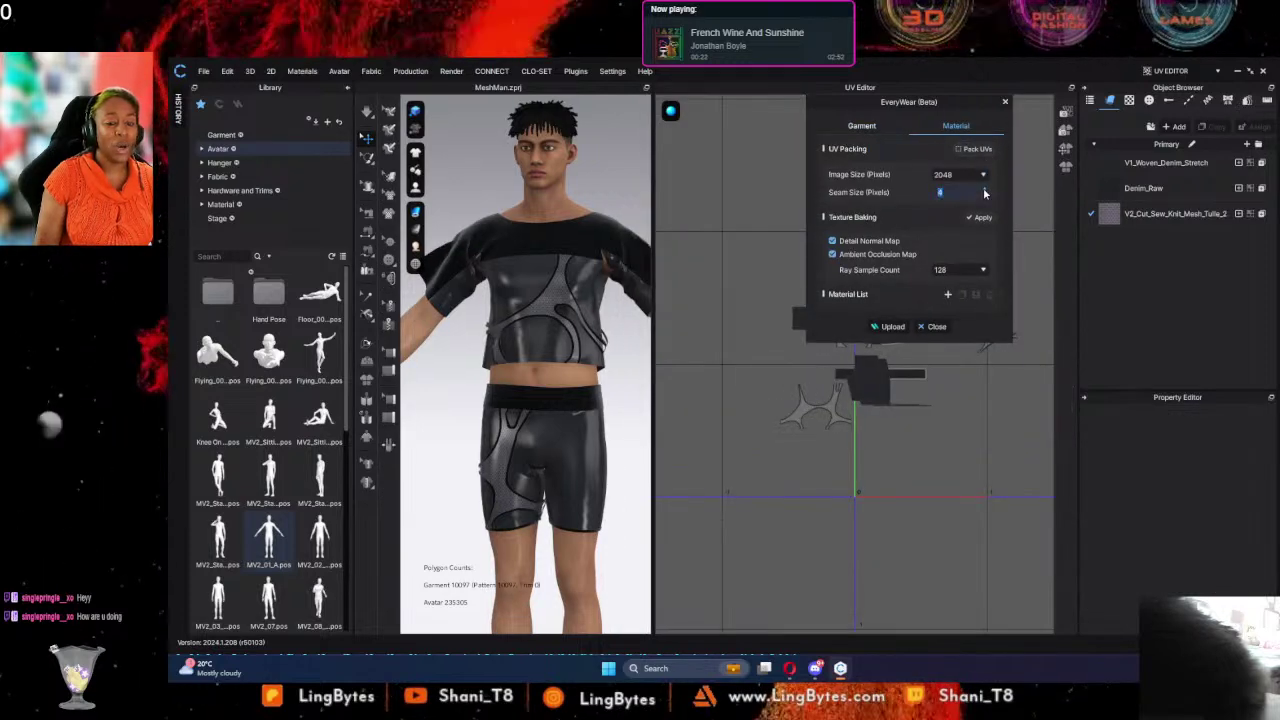
click(985, 190)
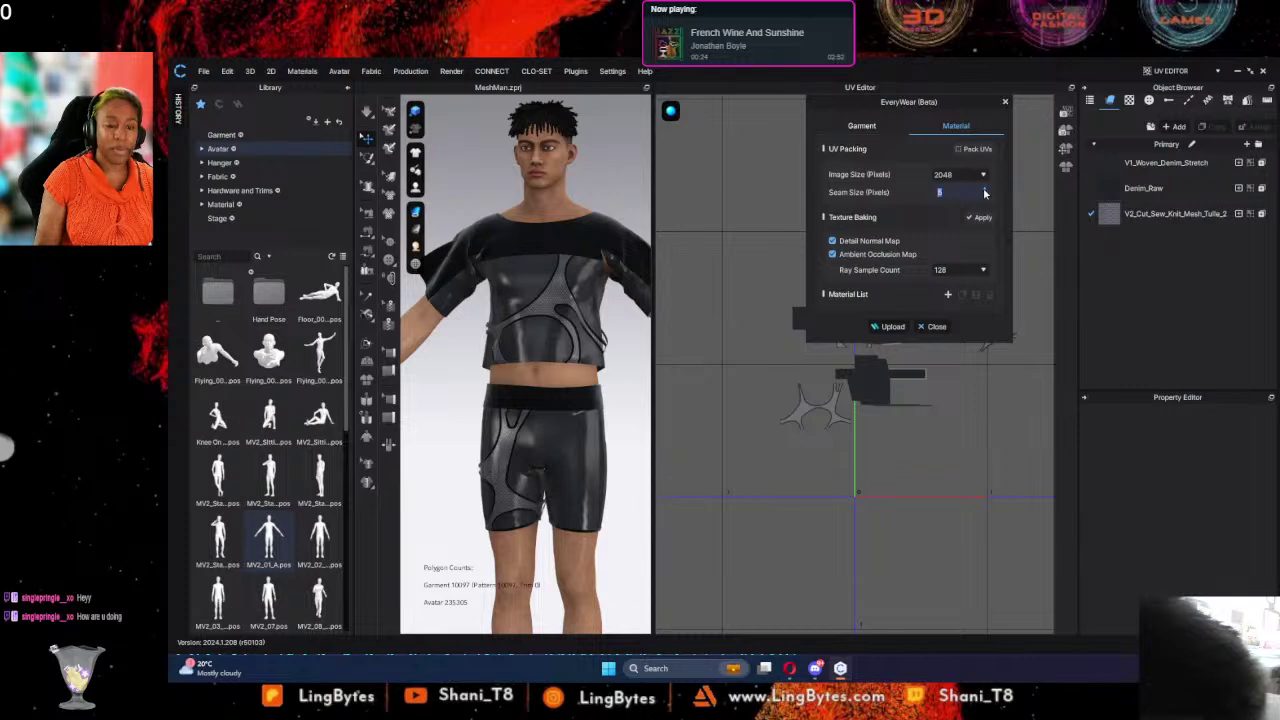
click(985, 191)
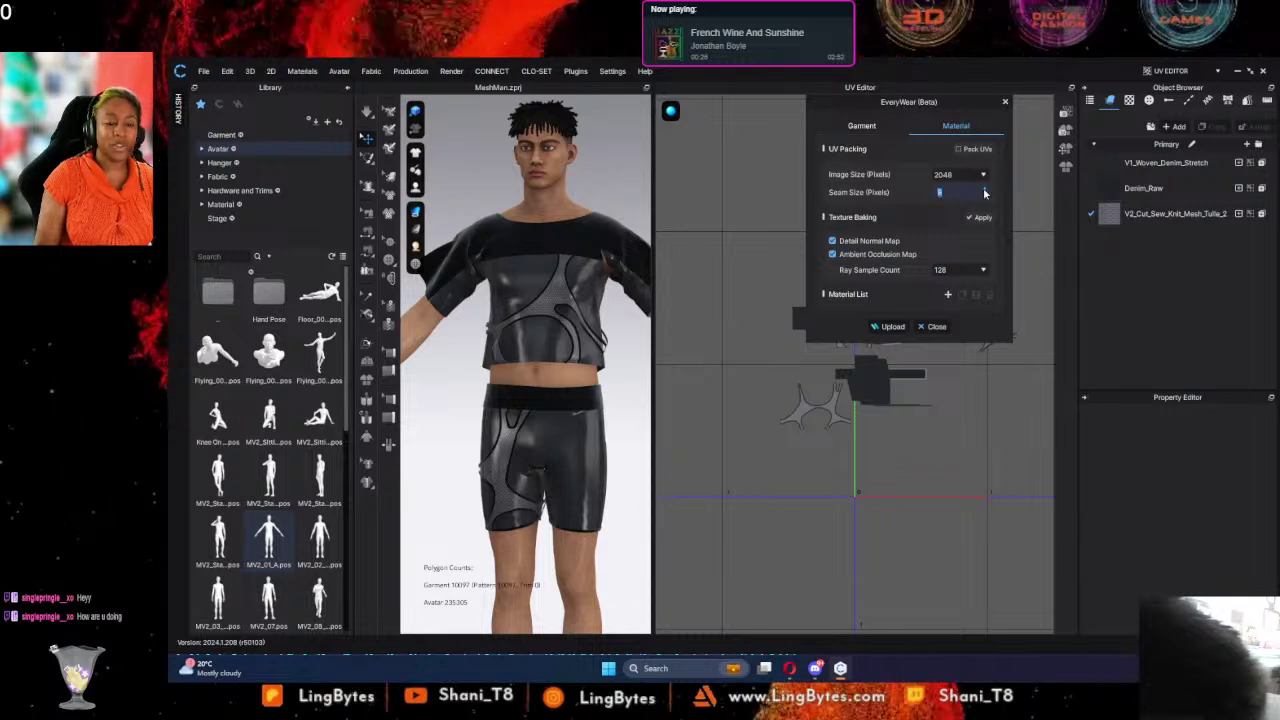
click(983, 175)
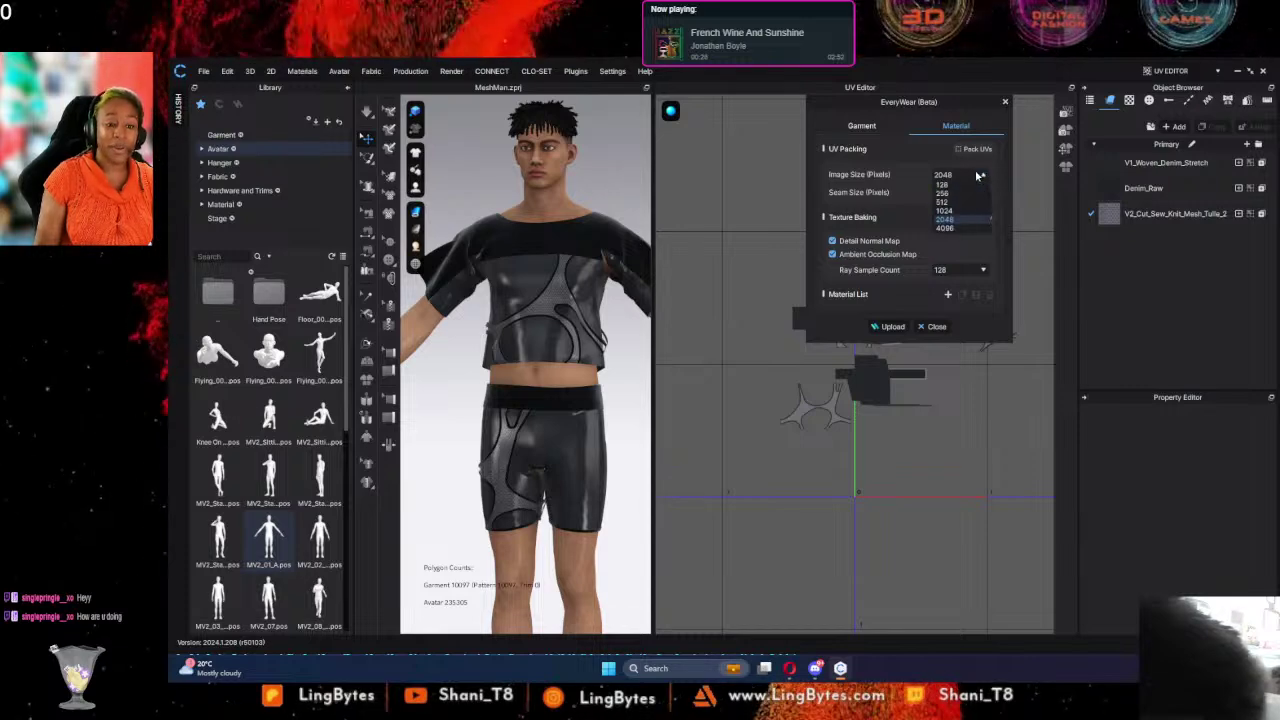
Step: Pack the garment UVs into the 0 to 1 area with fidelity 4 and a fixed scale ratio
click(974, 149)
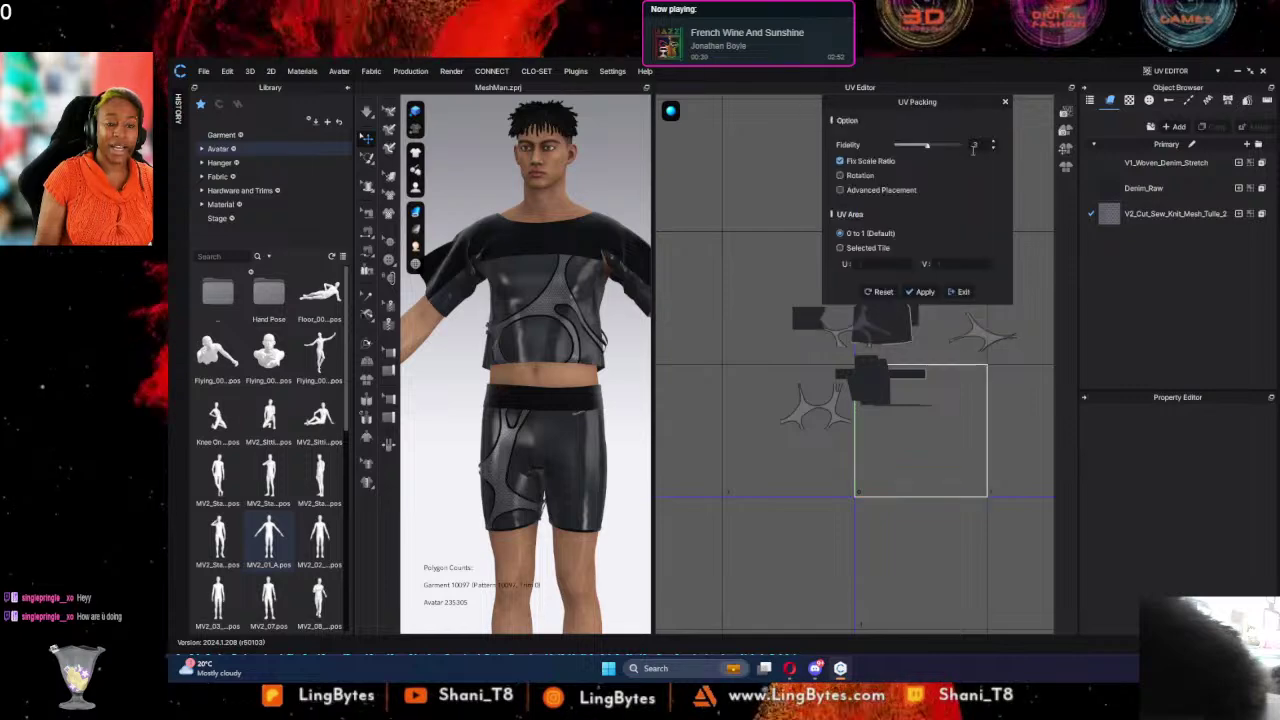
click(993, 142)
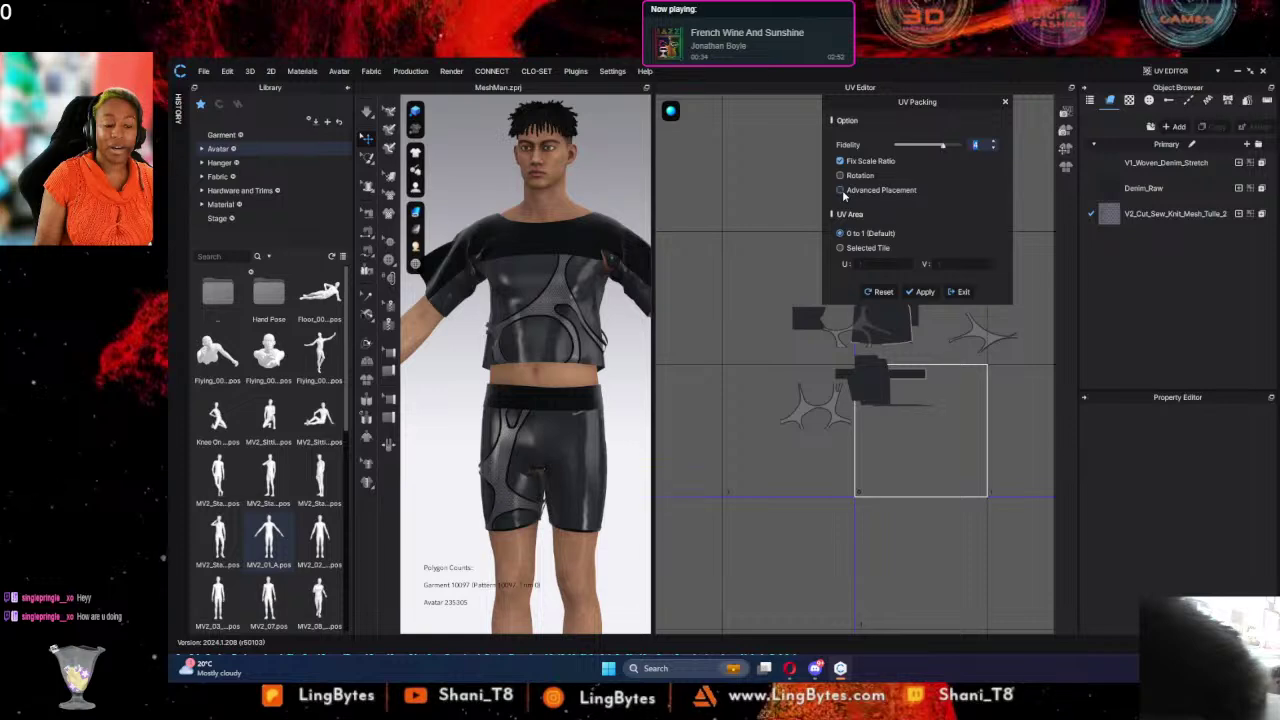
click(918, 291)
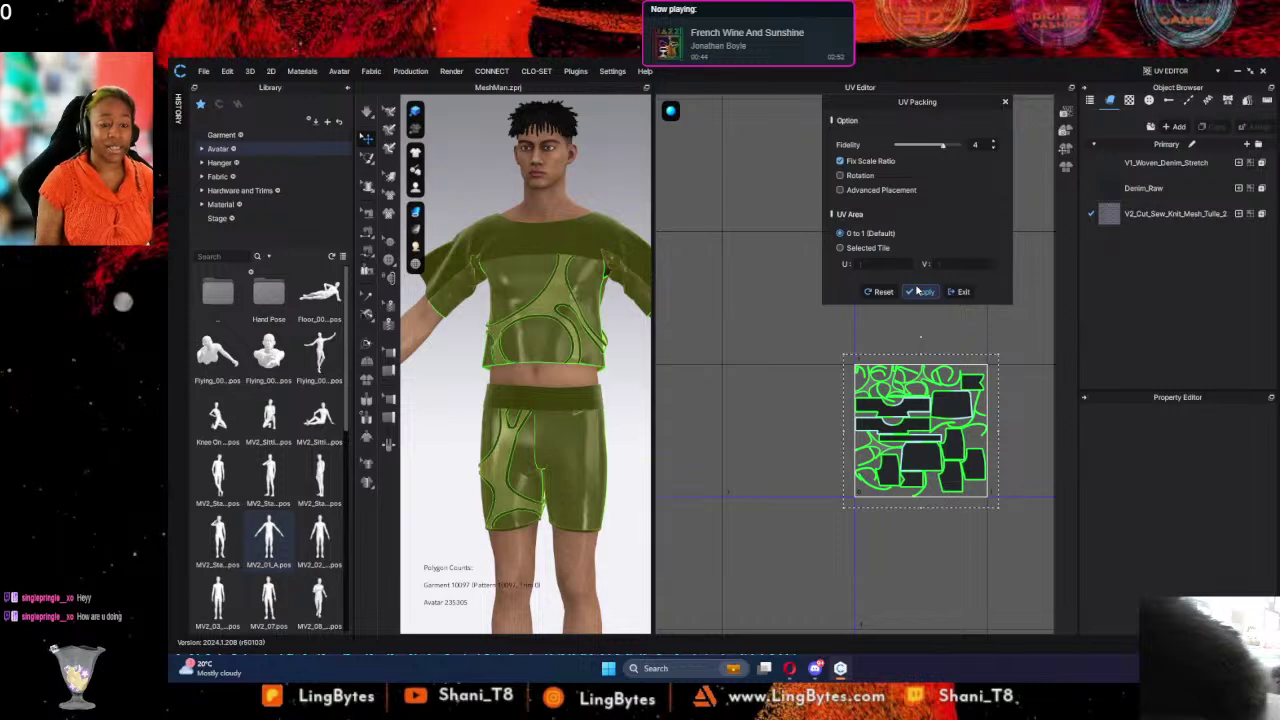
click(920, 291)
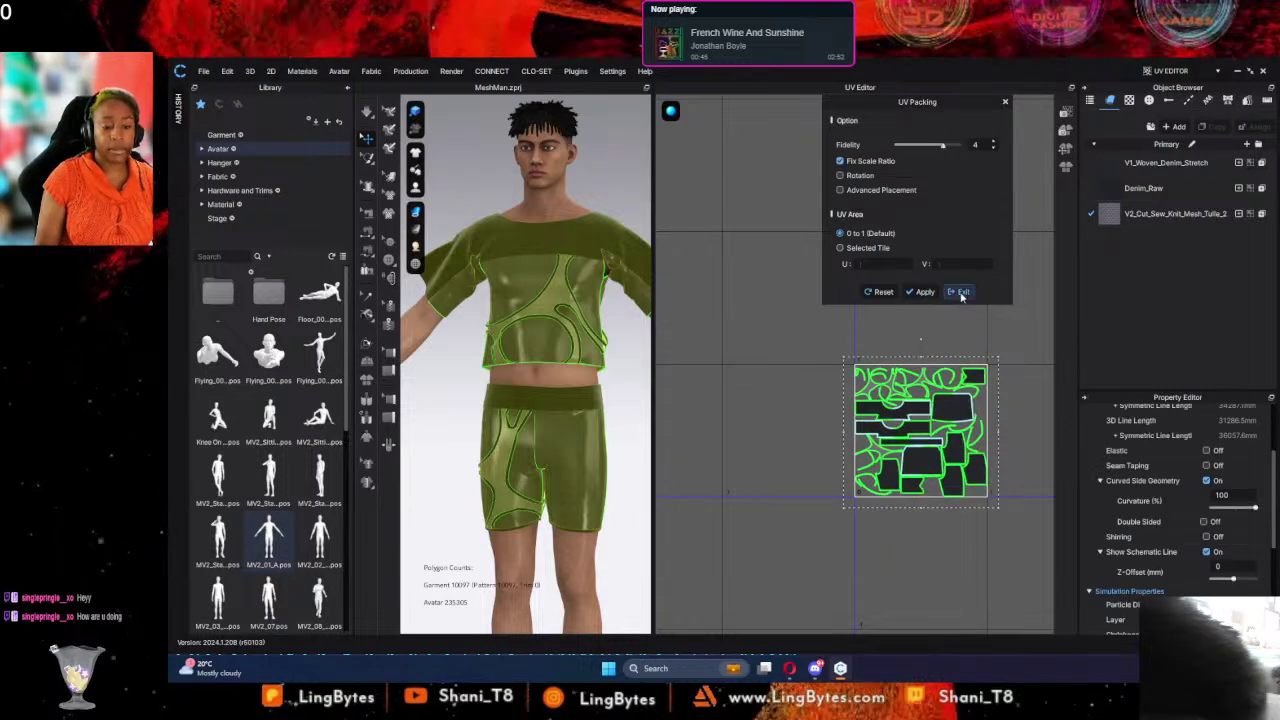
click(961, 292)
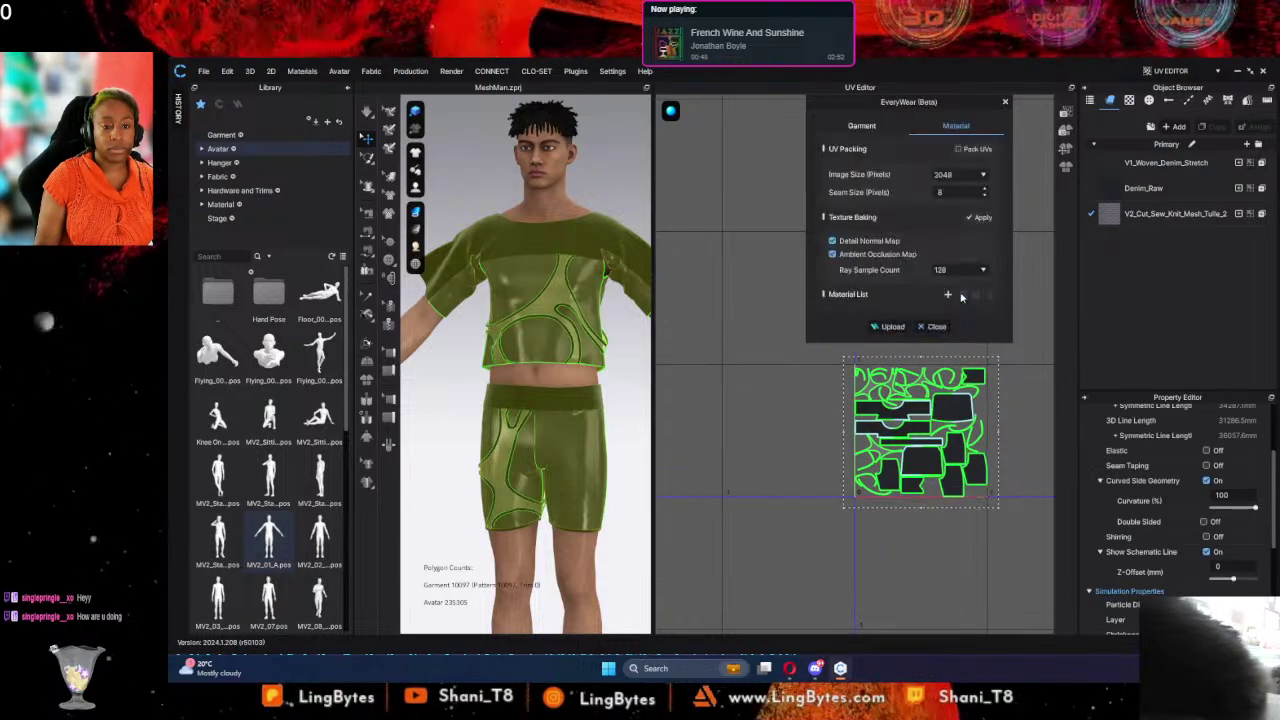
Step: Bake the detail normal and ambient occlusion maps with 128 ray samples, and transfer the avatar's rigging to the garment
click(970, 219)
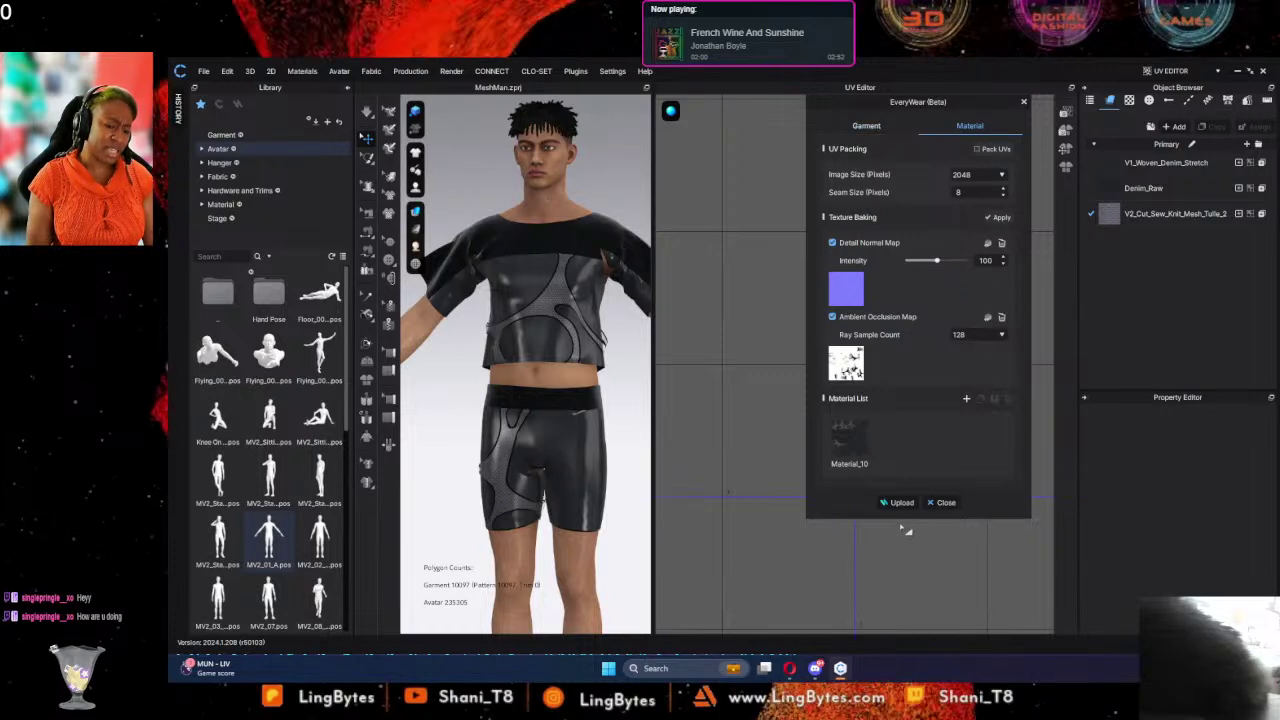
click(866, 125)
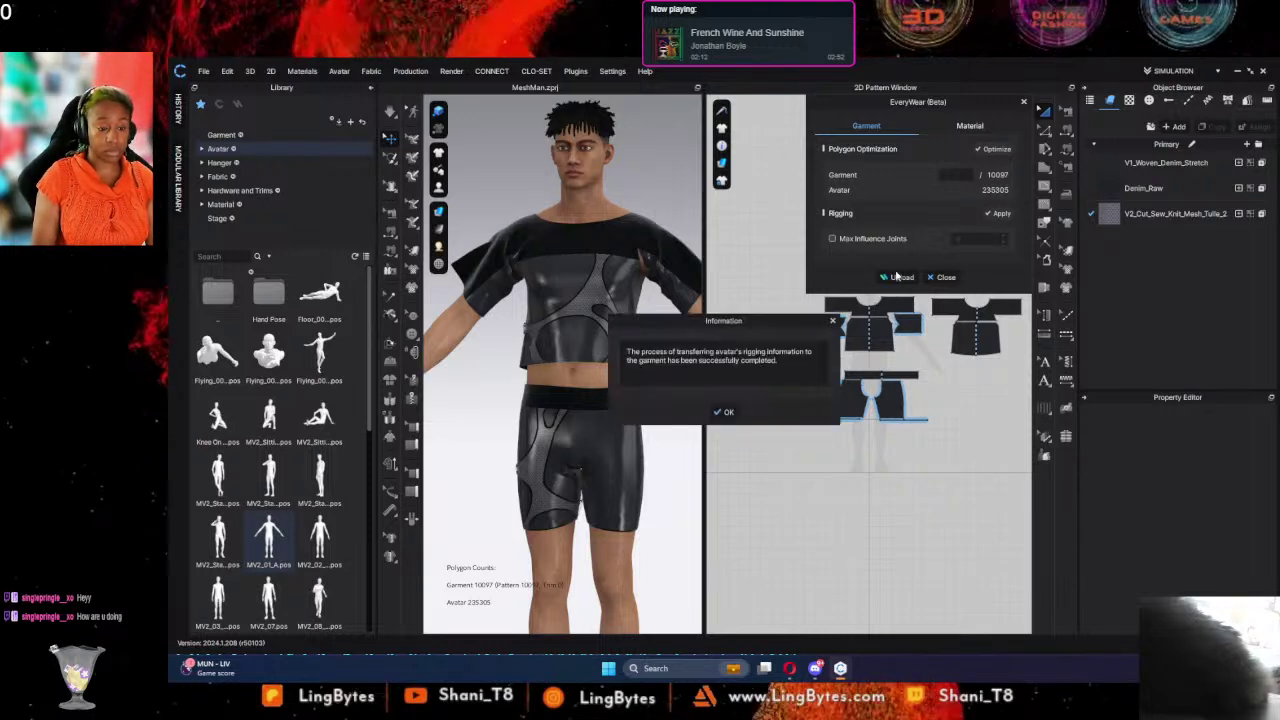
click(725, 412)
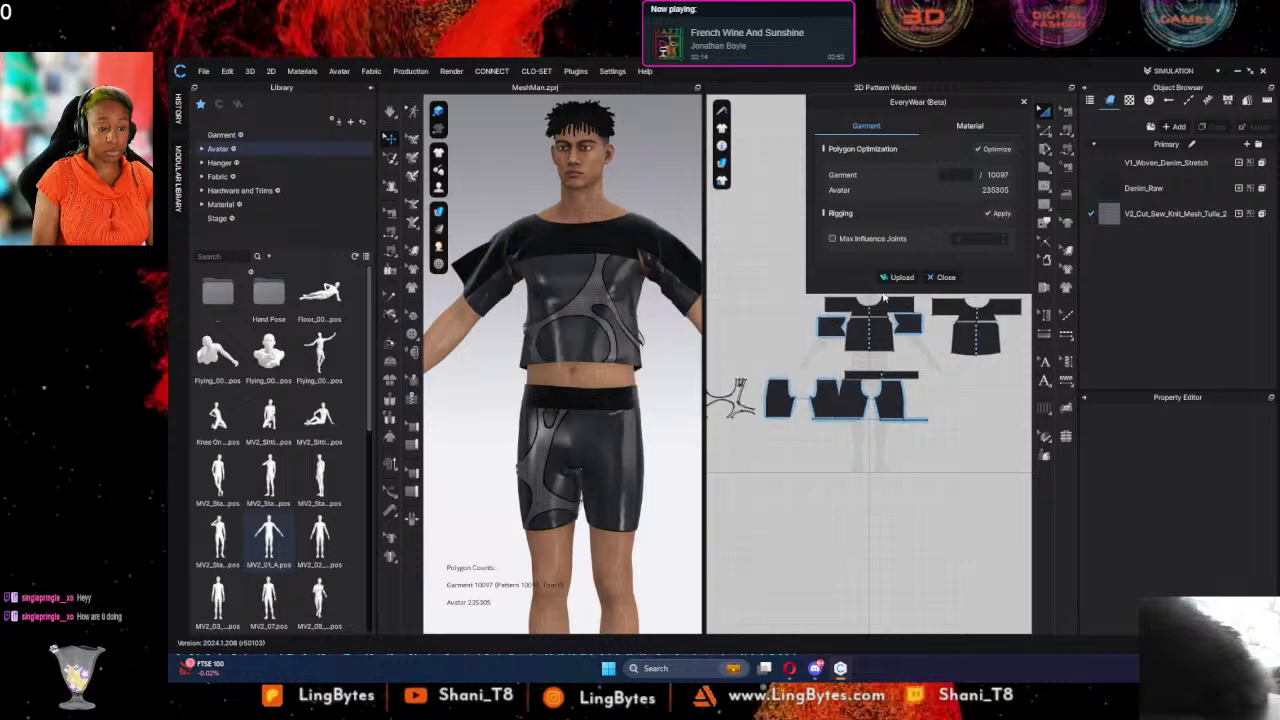
Step: Start the EveryWear upload with the avatar and the opacity, roughness, metalness and ambient occlusion textures, using OpenGL and no embedded media
click(903, 278)
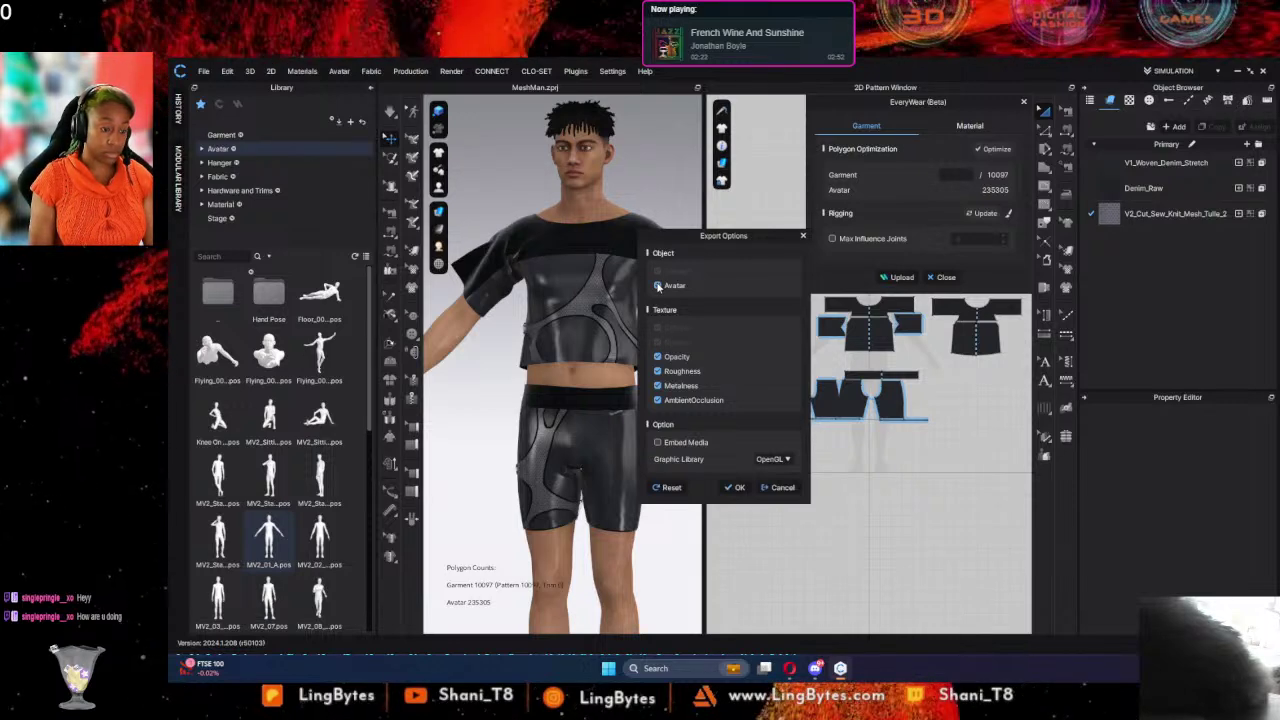
click(657, 286)
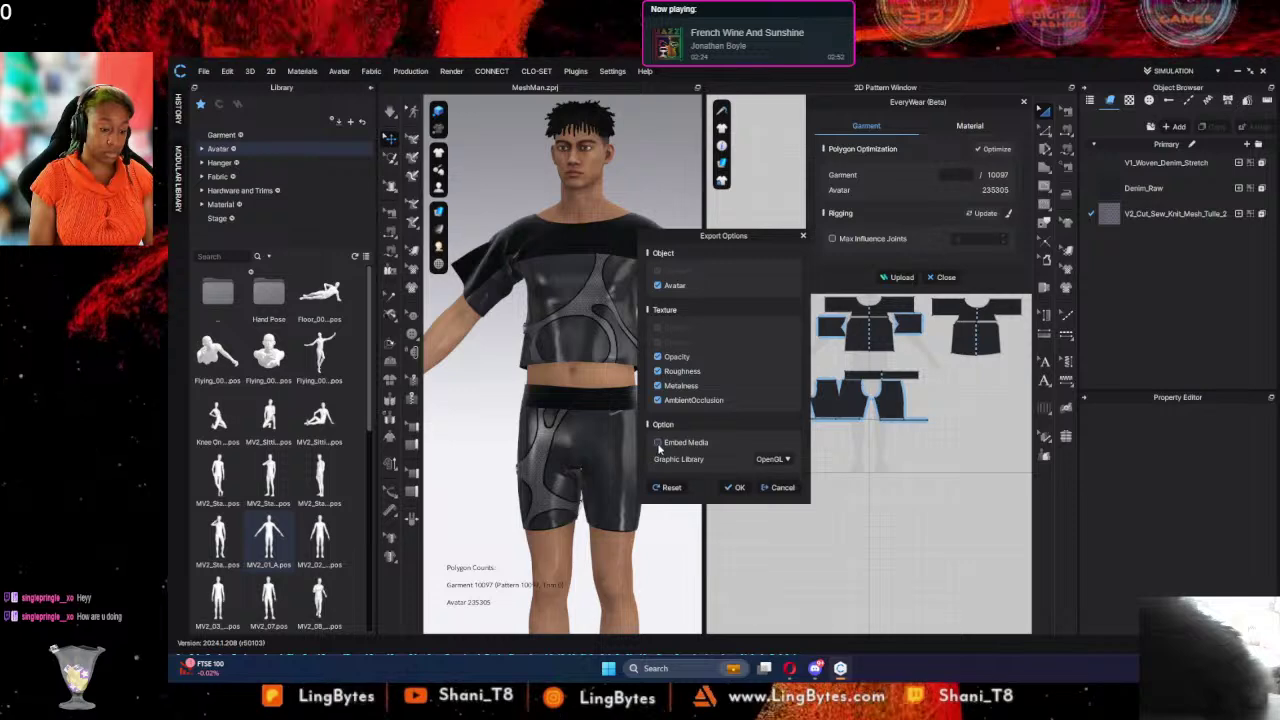
click(786, 459)
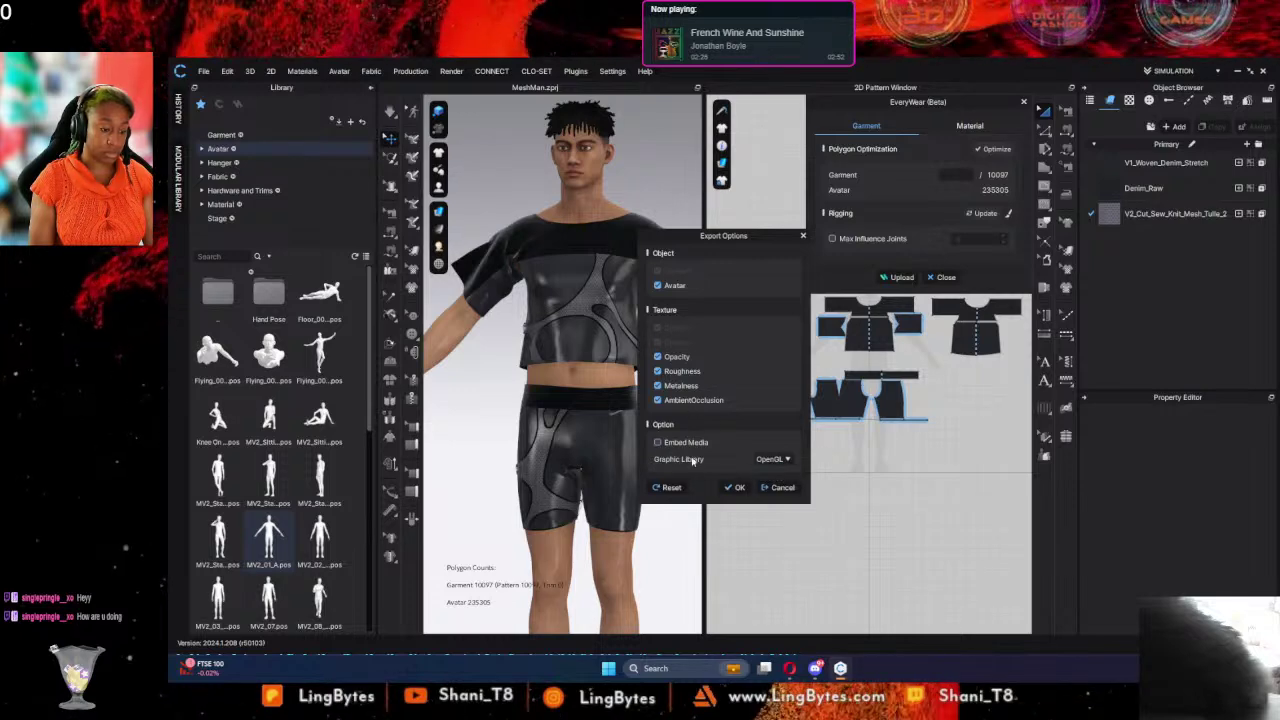
click(734, 487)
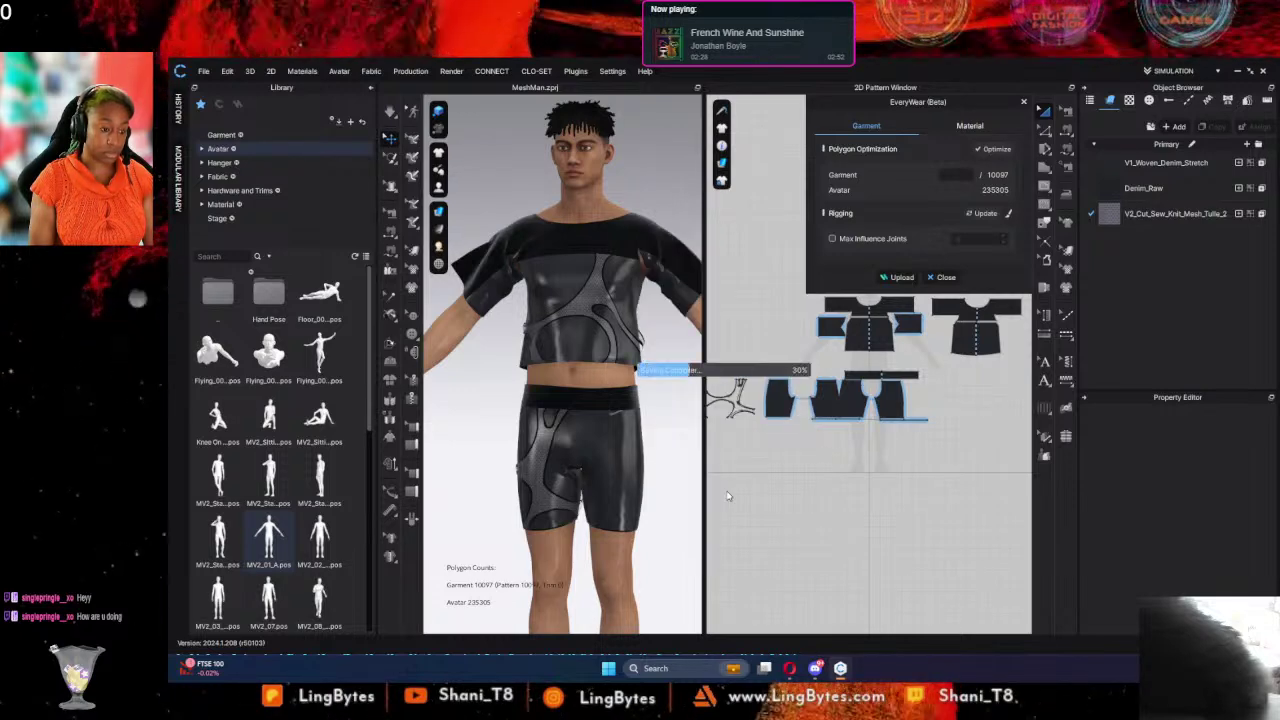